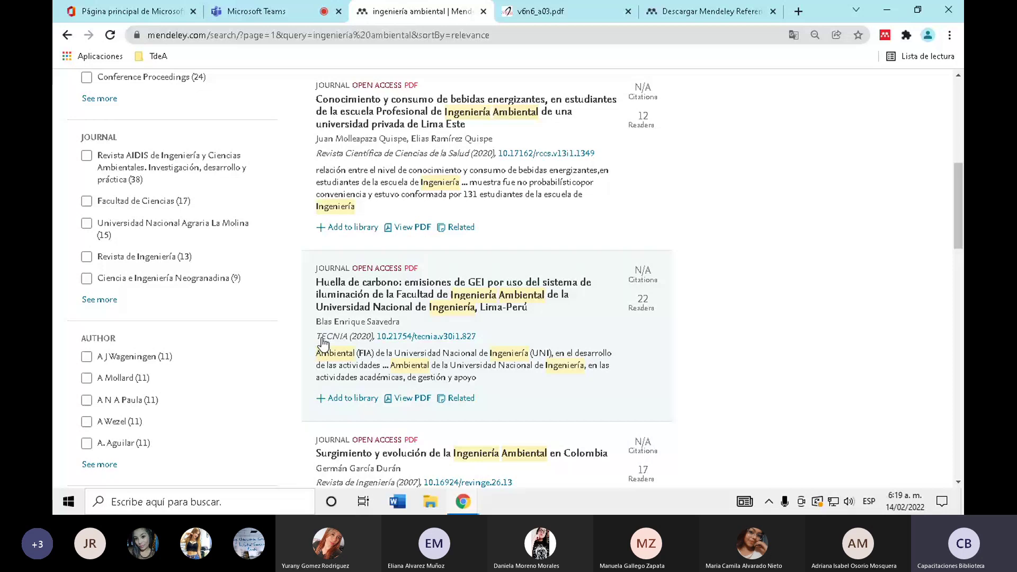
# - Open the PDF of 'Surgimiento y evolución de la Ingeniería Ambiental en Colombia' from the results
pyautogui.scroll(-3, 332, 343)
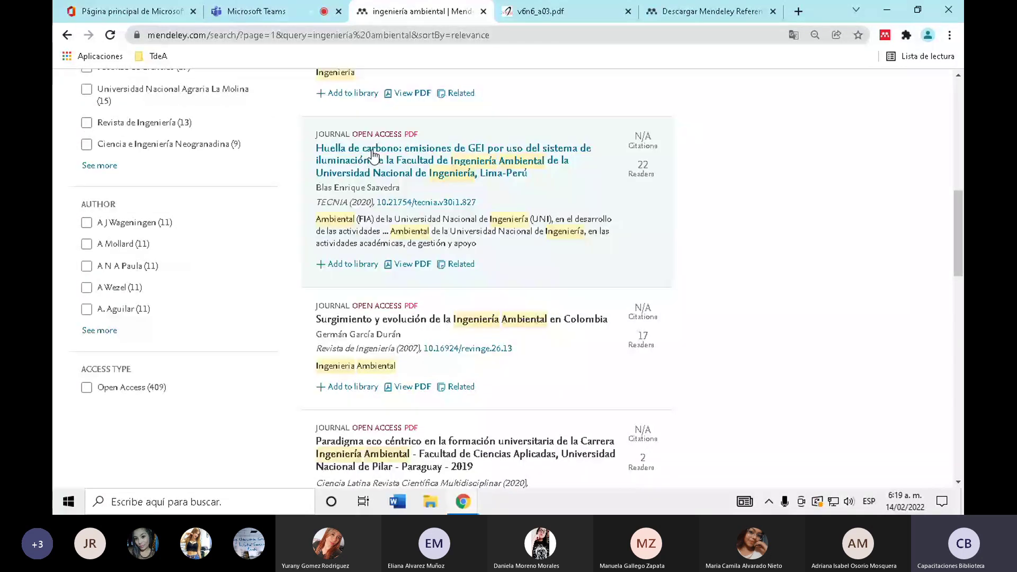
pyautogui.click(623, 7)
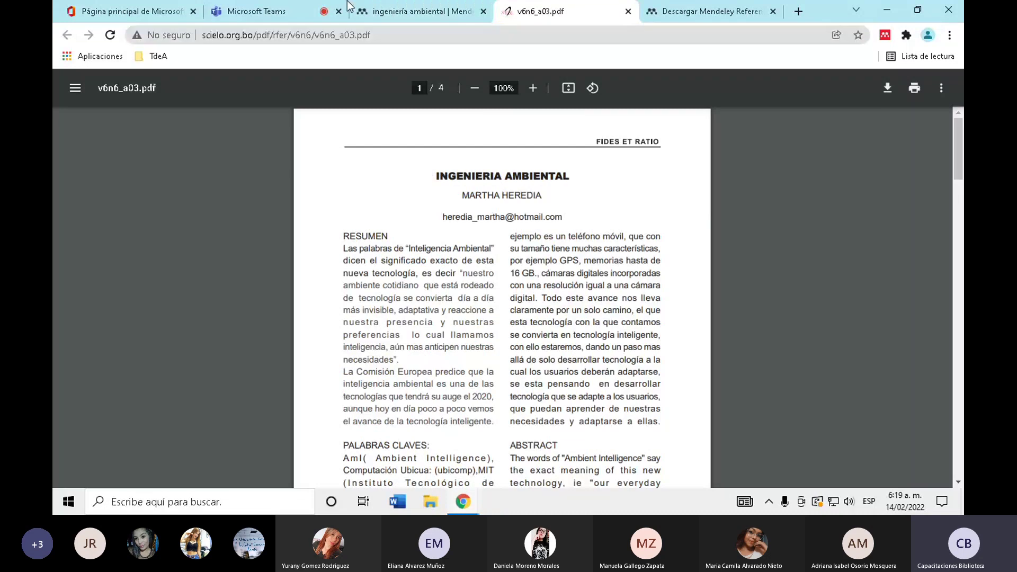
pyautogui.click(424, 11)
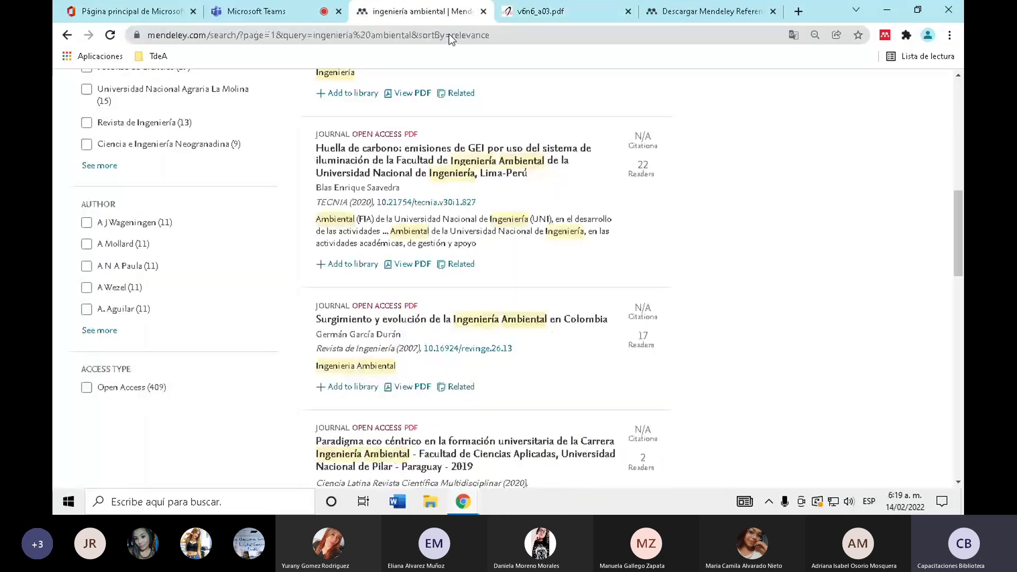
pyautogui.click(413, 387)
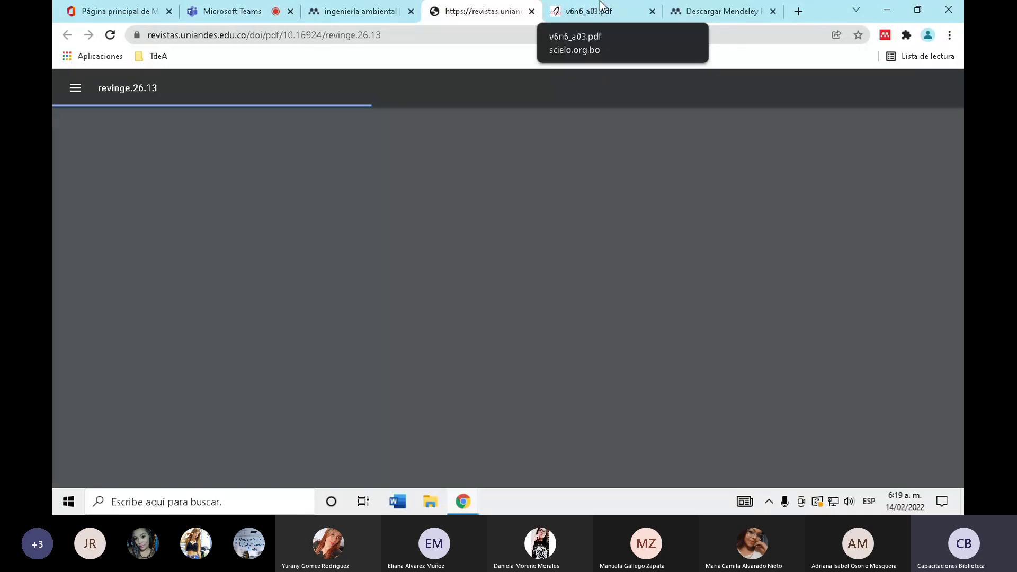
# - Compare the scielo.org.bo and uniandes sources of the two PDFs and skim revinge.26.13
pyautogui.click(600, 3)
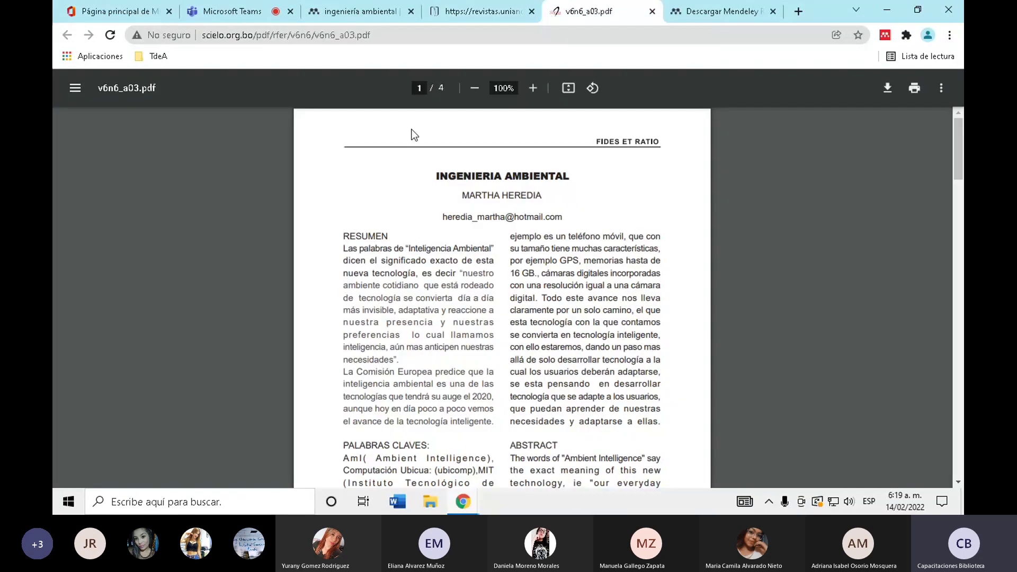
pyautogui.moveTo(205, 34); pyautogui.dragTo(250, 33)
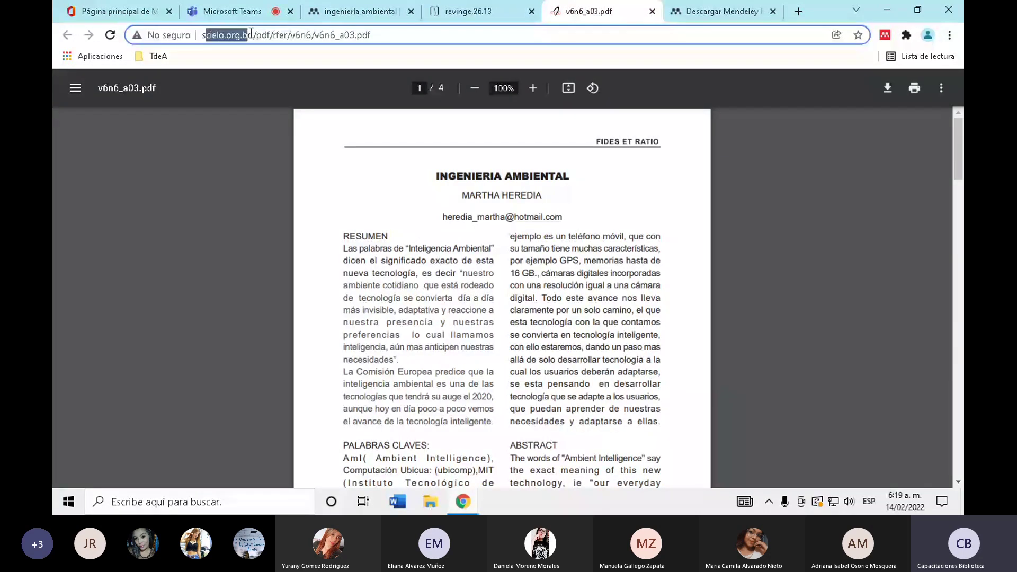
pyautogui.hotkey('ctrl', 'shift', 'Tab')
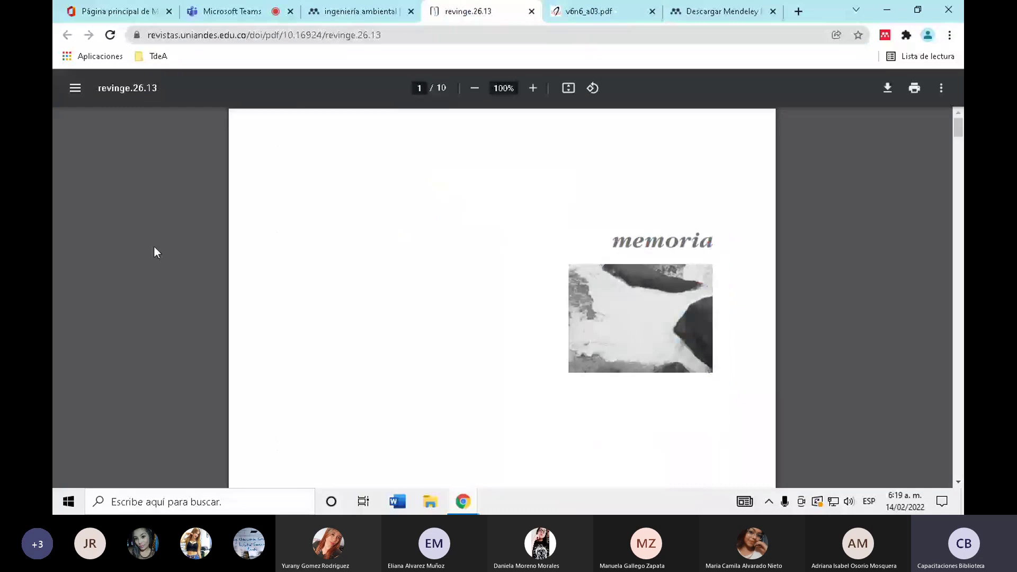
pyautogui.moveTo(181, 35); pyautogui.dragTo(218, 35)
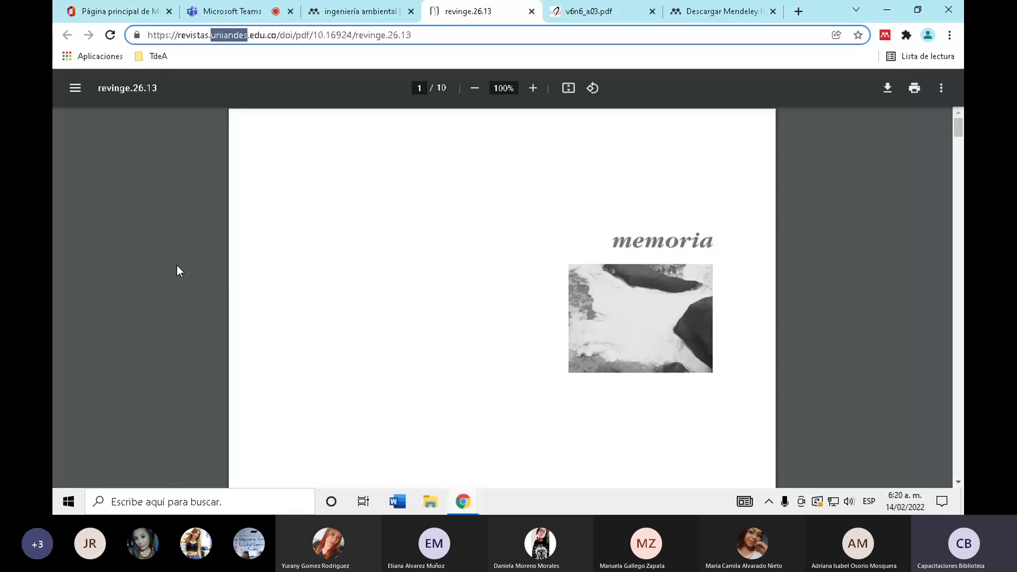
pyautogui.click(177, 266)
pyautogui.scroll(-6, 177, 265)
pyautogui.scroll(-10, 177, 265)
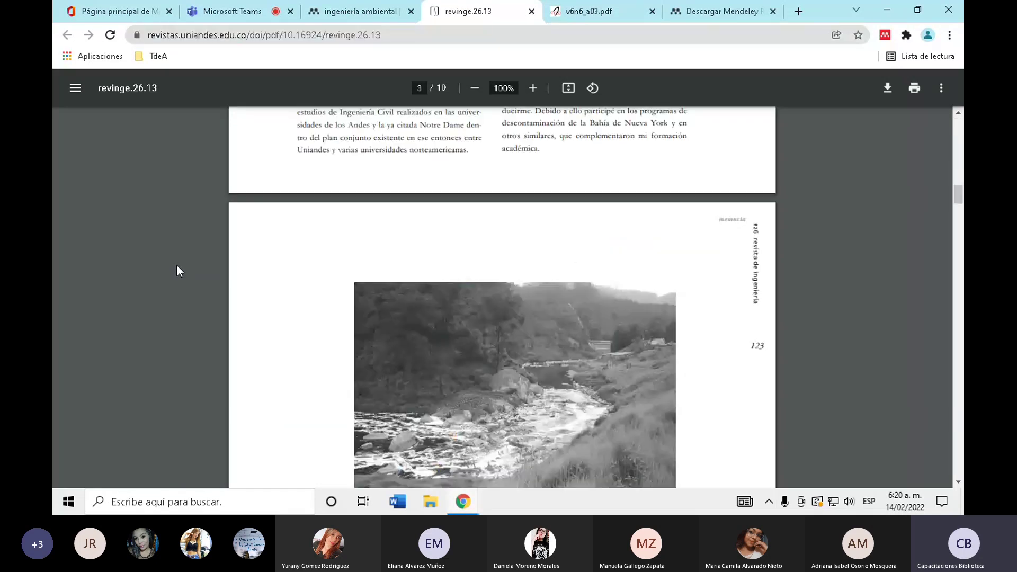
pyautogui.scroll(-15, 177, 265)
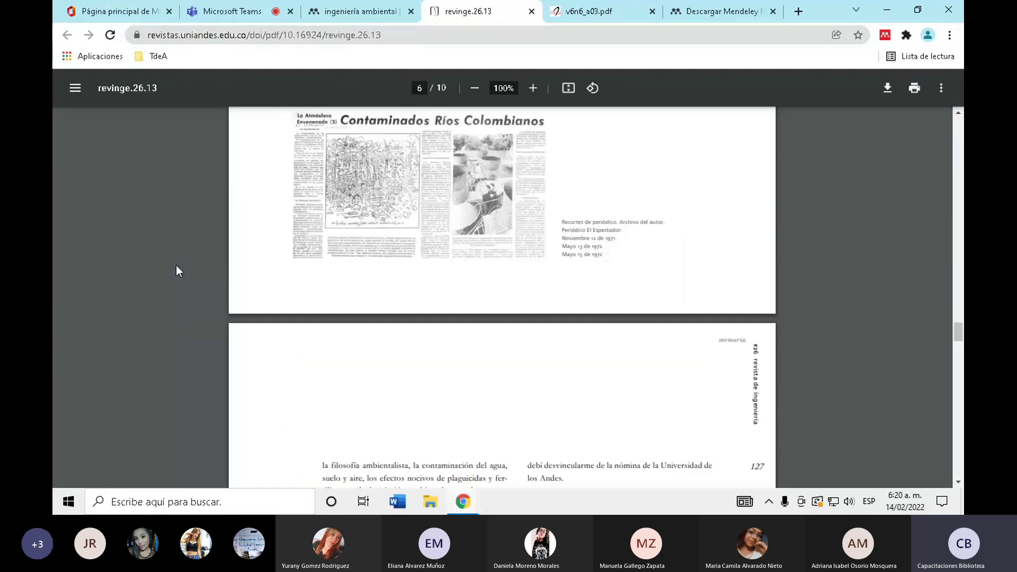
pyautogui.scroll(-10, 176, 265)
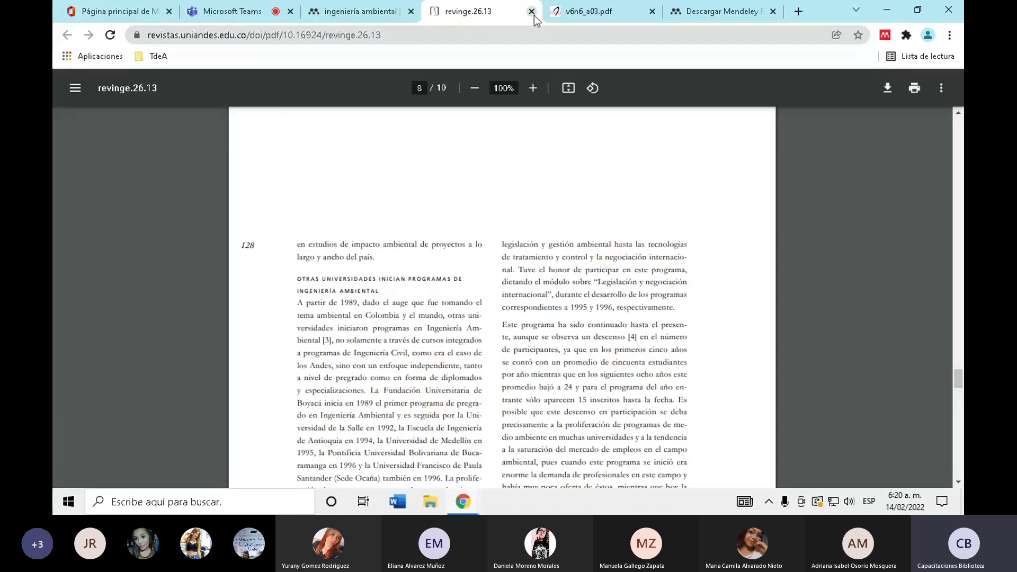
# - Open the personal Mendeley library in a new tab from the search results
pyautogui.click(360, 11)
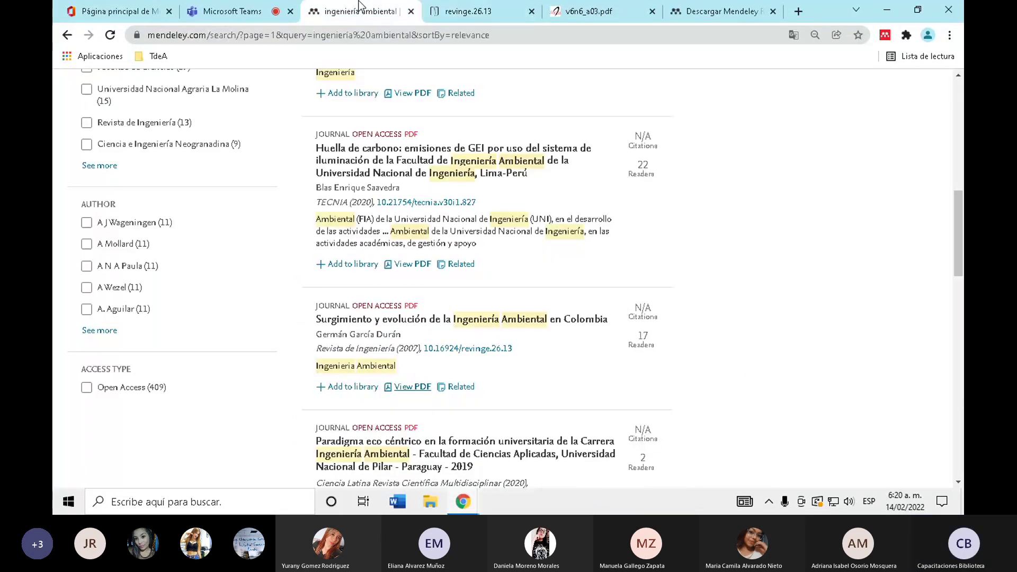
pyautogui.scroll(-5, 402, 345)
pyautogui.scroll(-3, 329, 392)
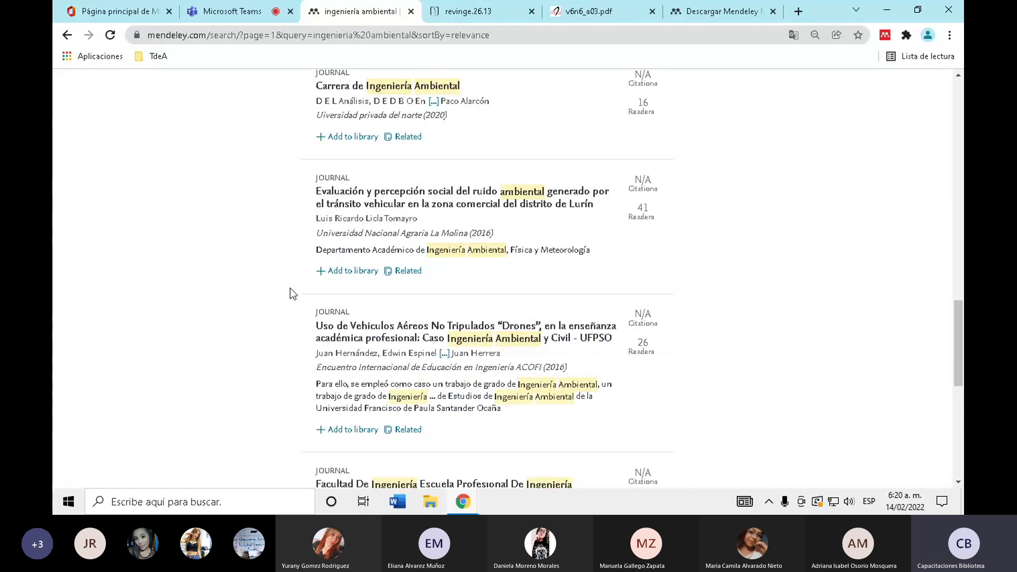
pyautogui.scroll(10, 290, 294)
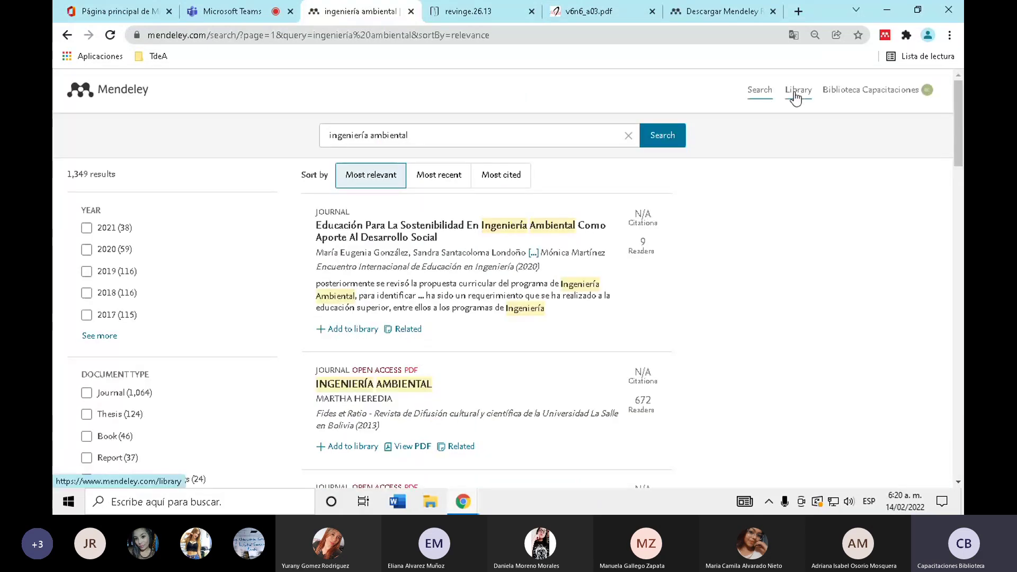
pyautogui.click(795, 95)
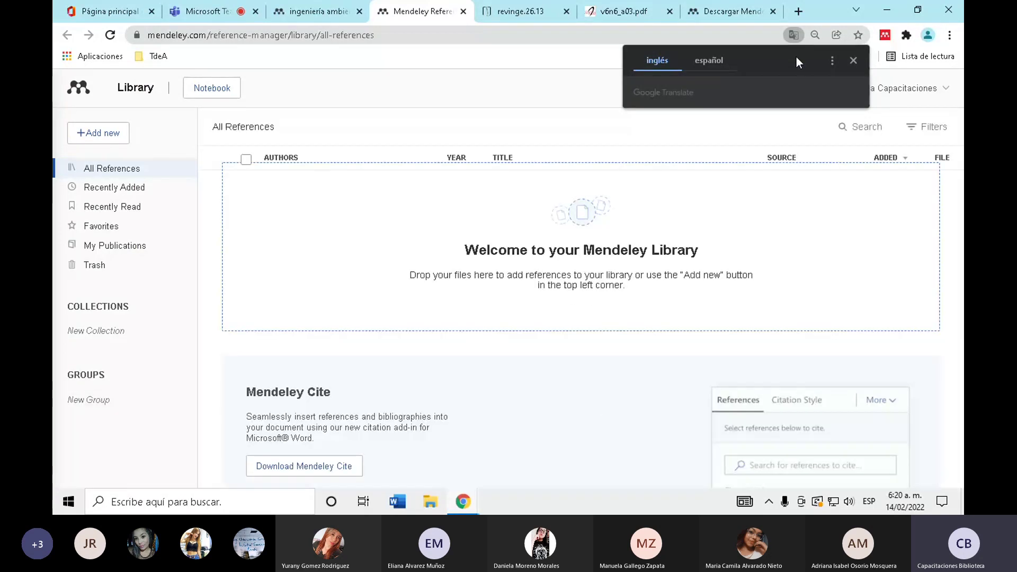
# - Translate the library page into español and return to the ingeniería ambiental results
pyautogui.click(717, 69)
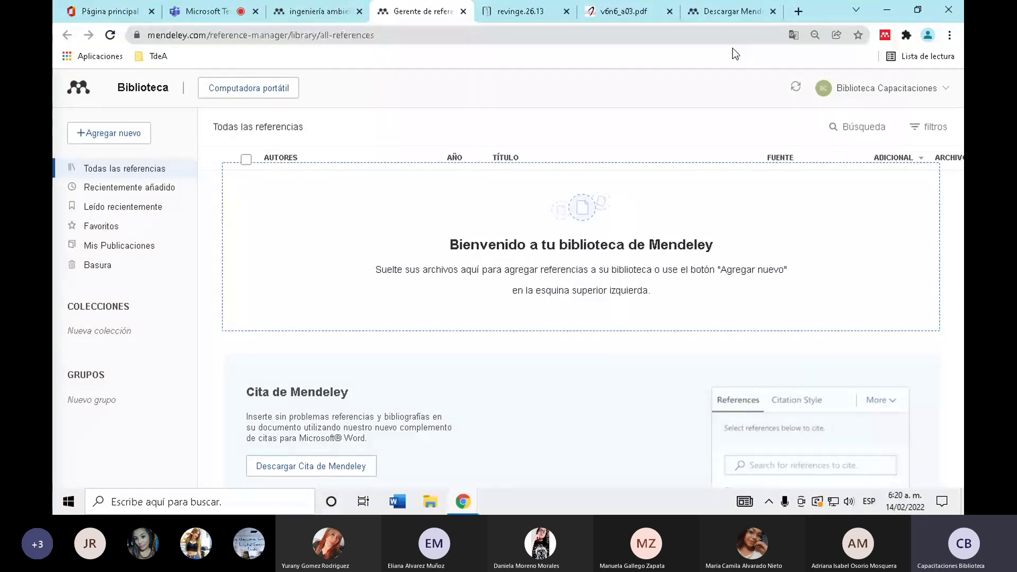
pyautogui.hotkey('ctrl', 'pageup')
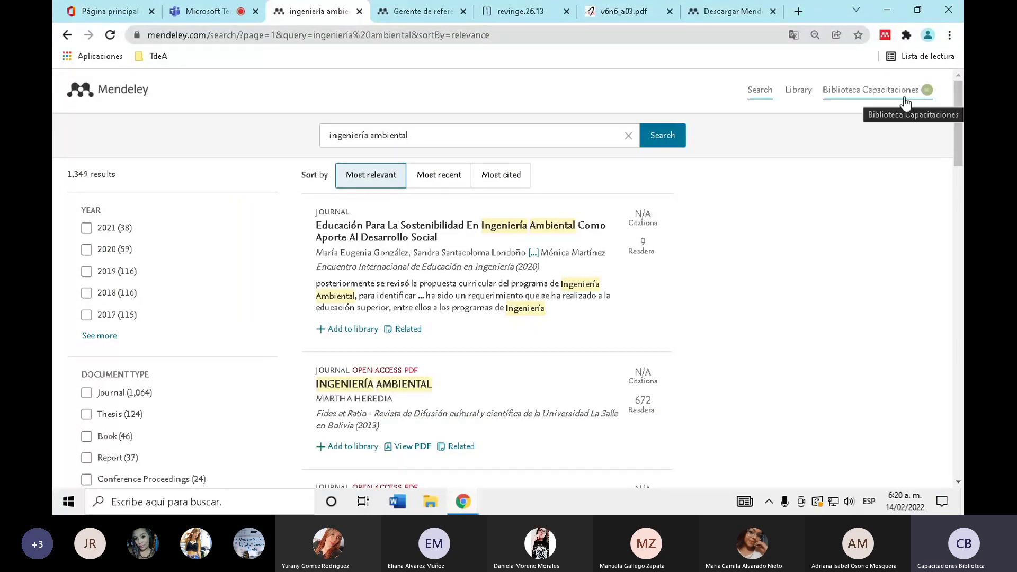
pyautogui.click(418, 12)
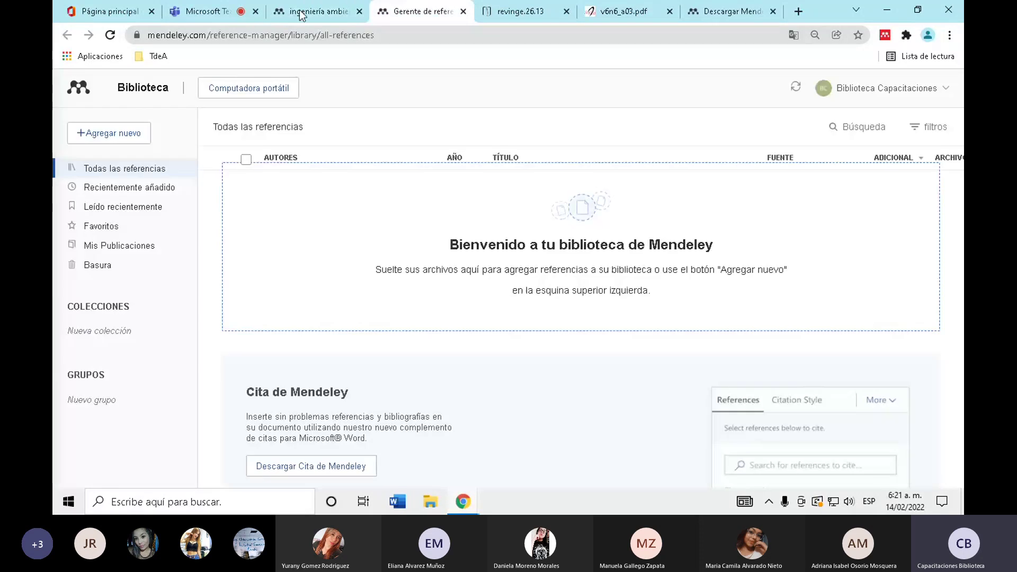
pyautogui.click(317, 11)
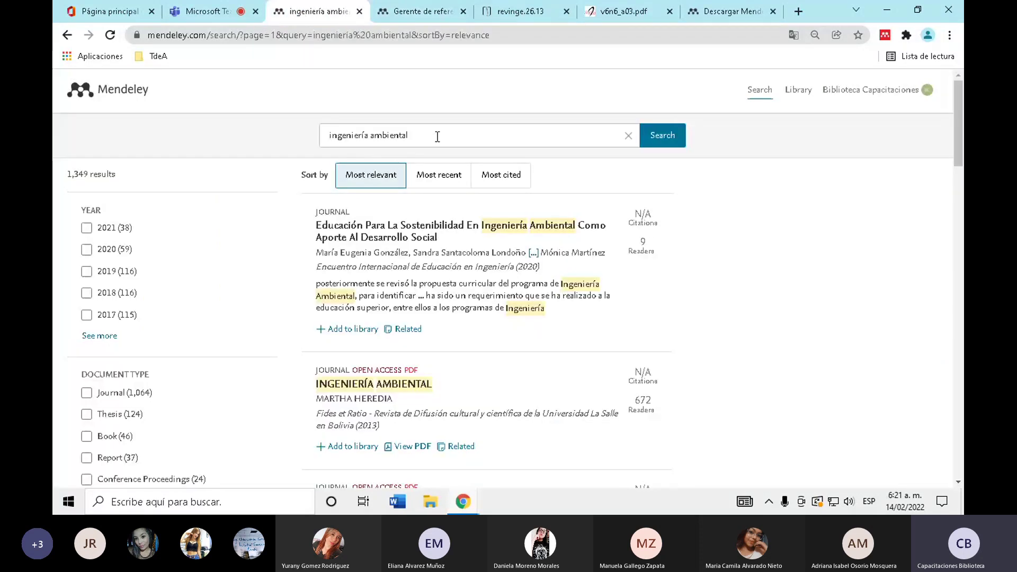
# - Replace the search terms with 'residuos solidos' and run the search
pyautogui.moveTo(429, 137); pyautogui.dragTo(310, 141)
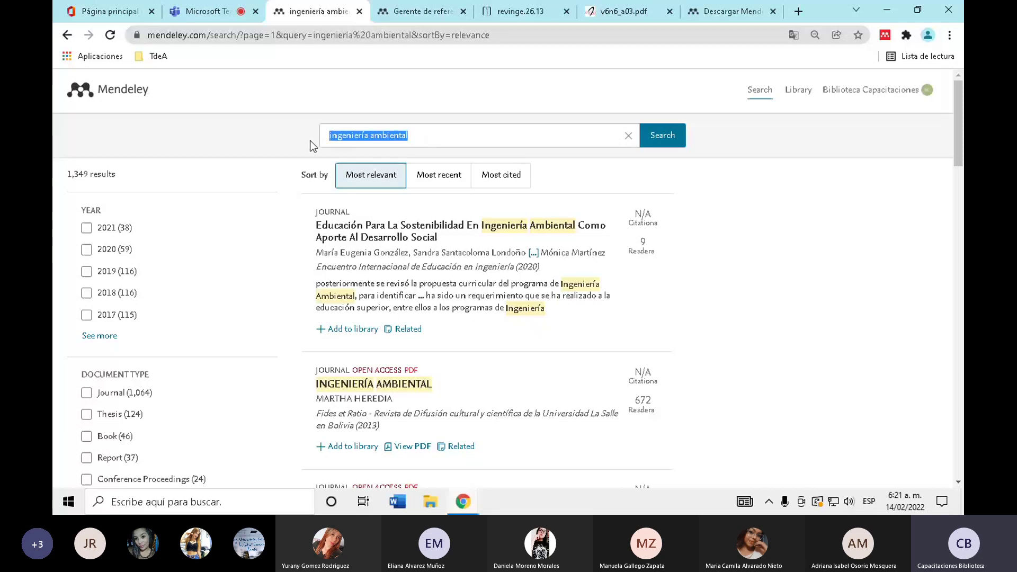
pyautogui.write('residu')
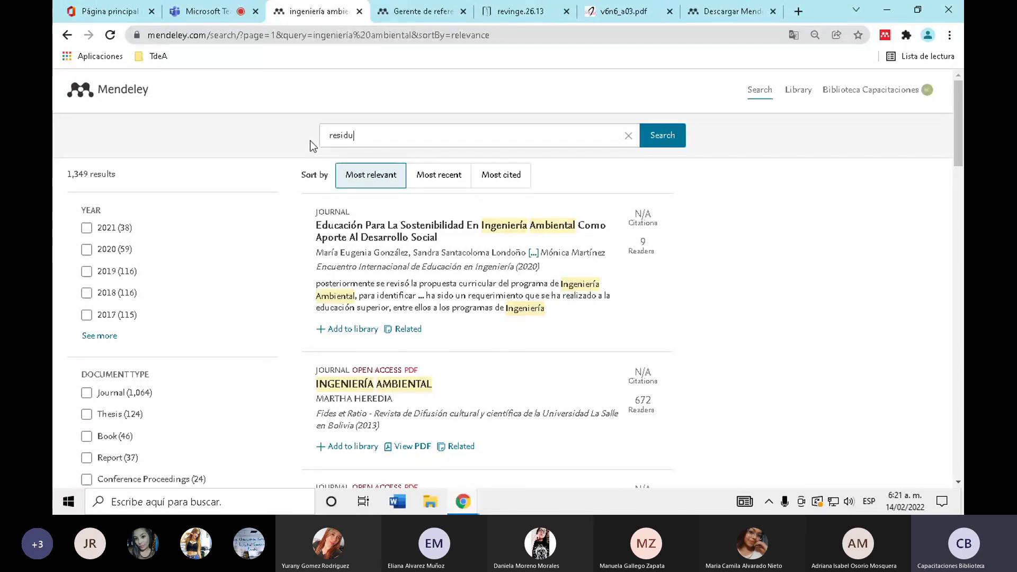
pyautogui.write('os solidos')
pyautogui.press('Return')
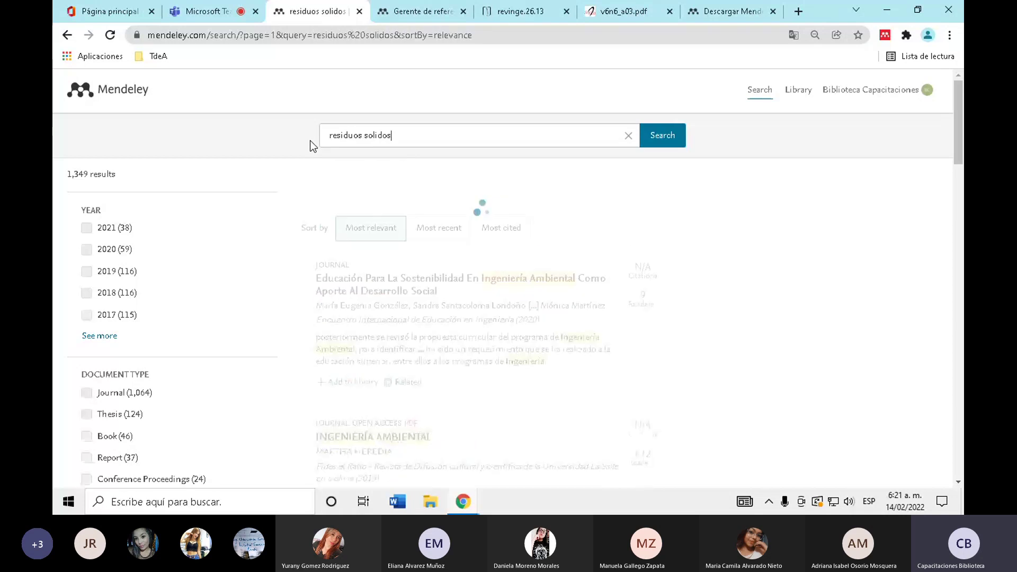
# - Close the revinge.26.13 and v6n6_a03.pdf tabs and scroll the new results
pyautogui.click(566, 11)
pyautogui.click(566, 10)
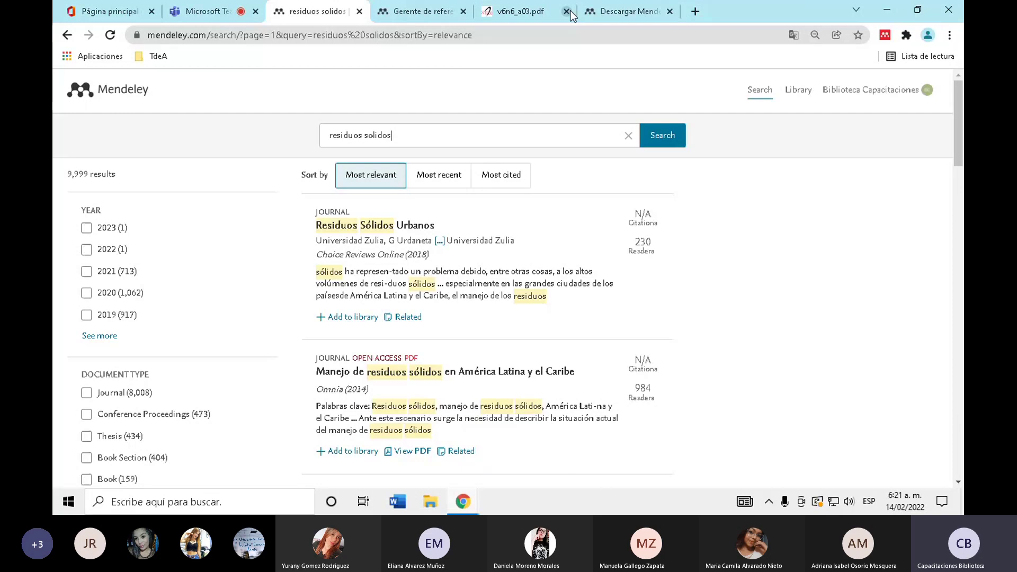
pyautogui.scroll(-1, 257, 166)
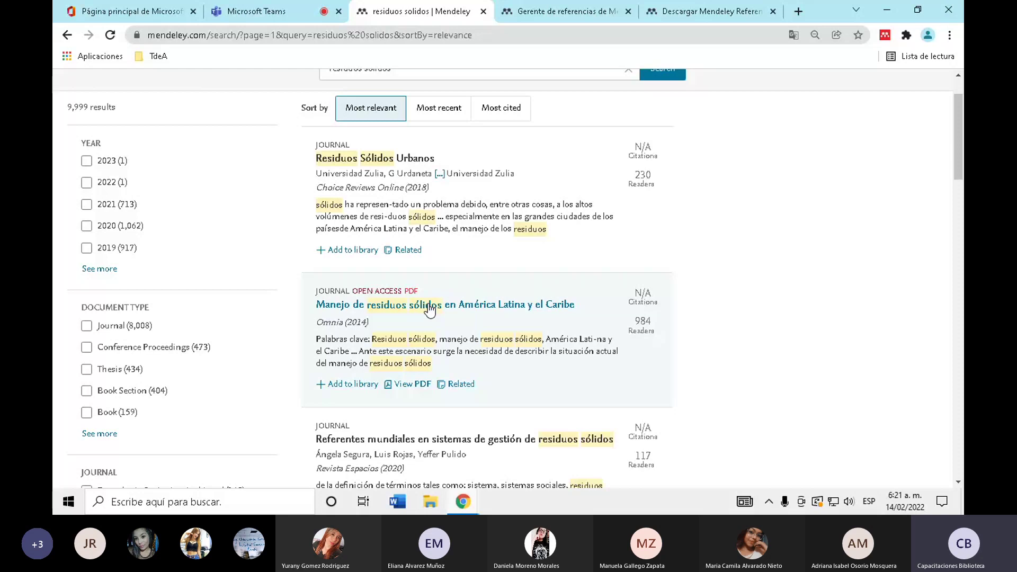
pyautogui.scroll(-1, 429, 310)
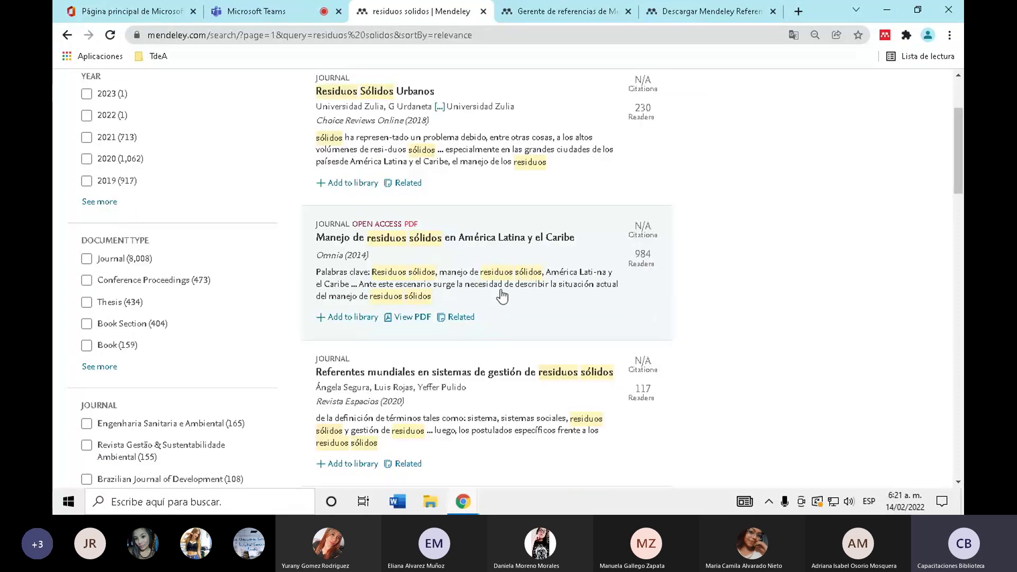
# - Open and skim the redalyc PDF of 'Manejo de residuos sólidos en América Latina y el Caribe'
pyautogui.click(413, 318)
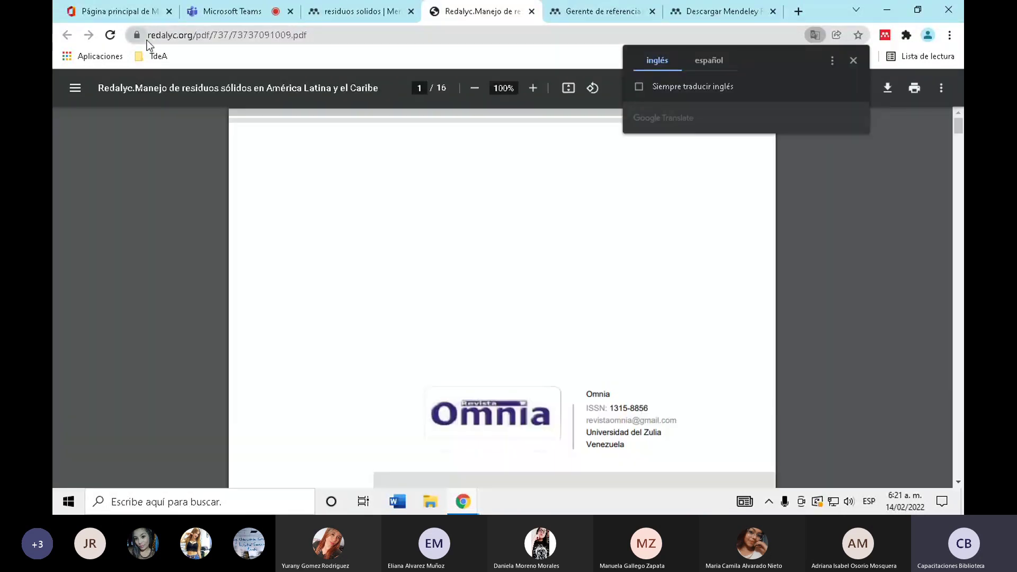
pyautogui.moveTo(150, 35); pyautogui.dragTo(181, 35)
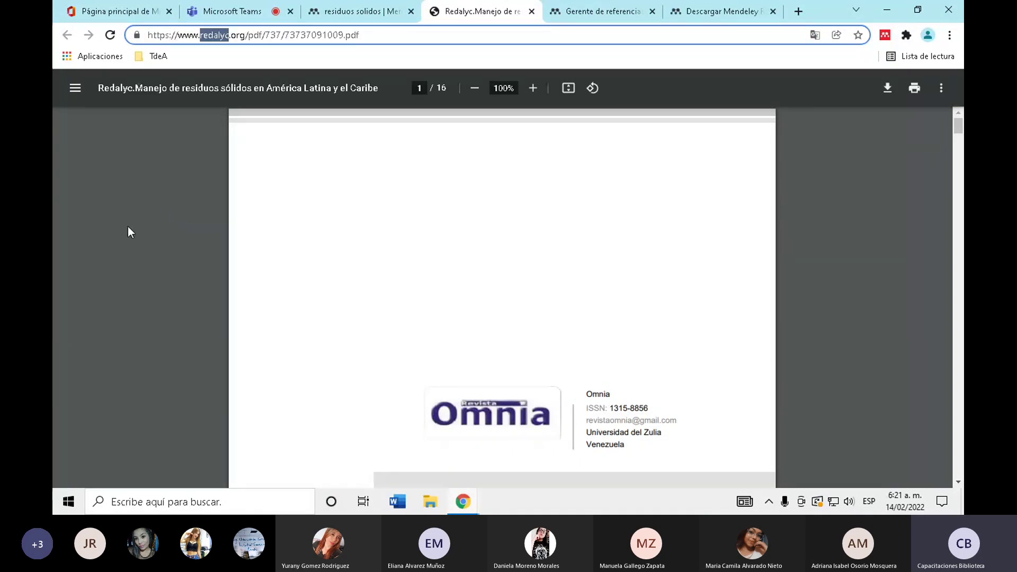
pyautogui.click(202, 205)
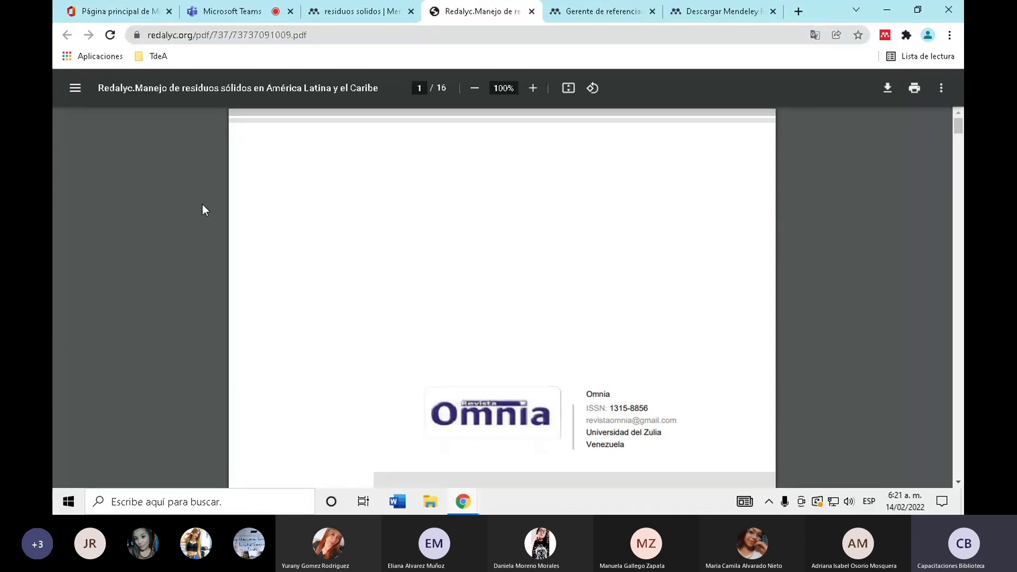
pyautogui.scroll(-10, 202, 205)
pyautogui.scroll(-20, 203, 205)
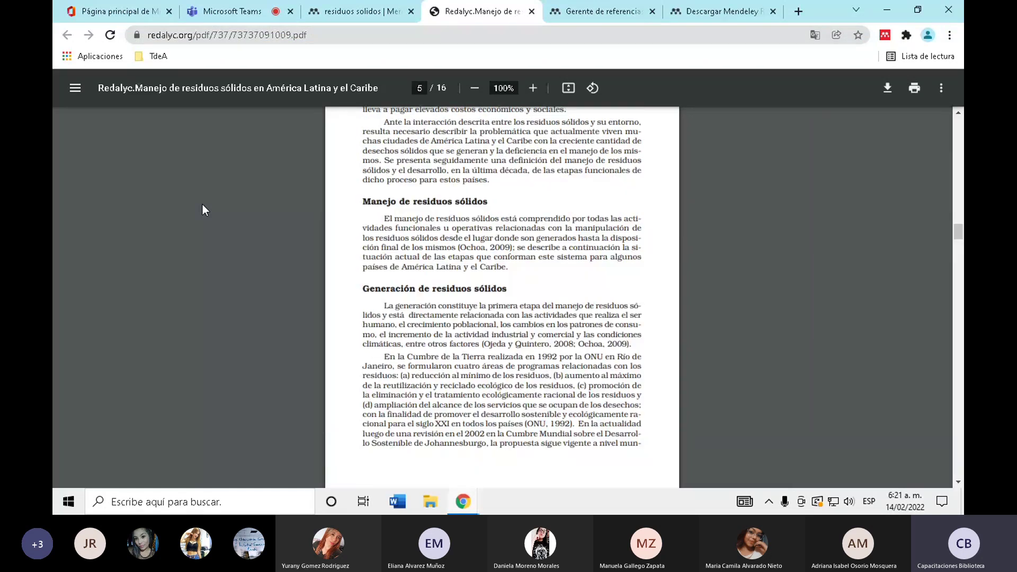
pyautogui.scroll(4, 198, 205)
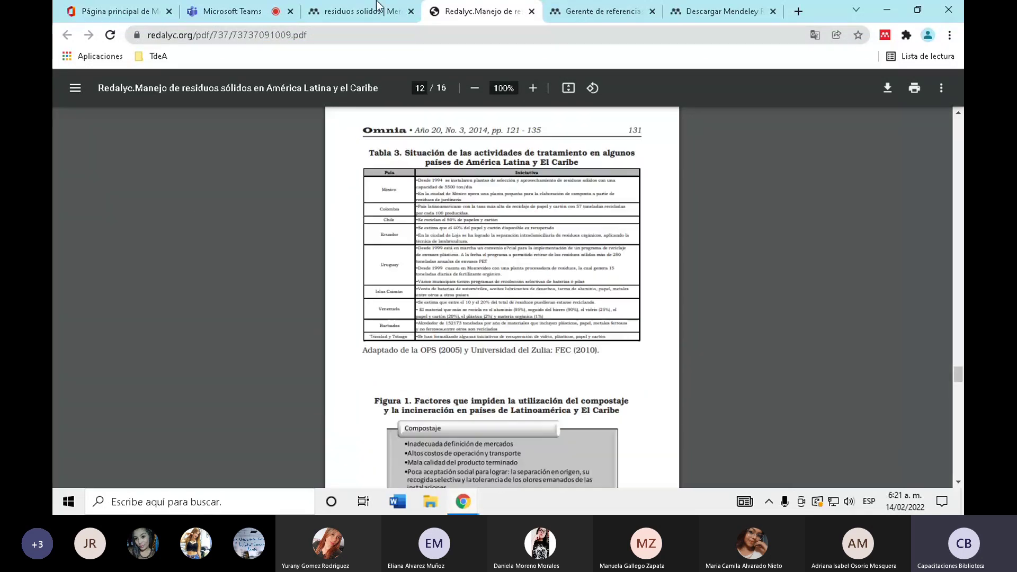
pyautogui.click(377, 6)
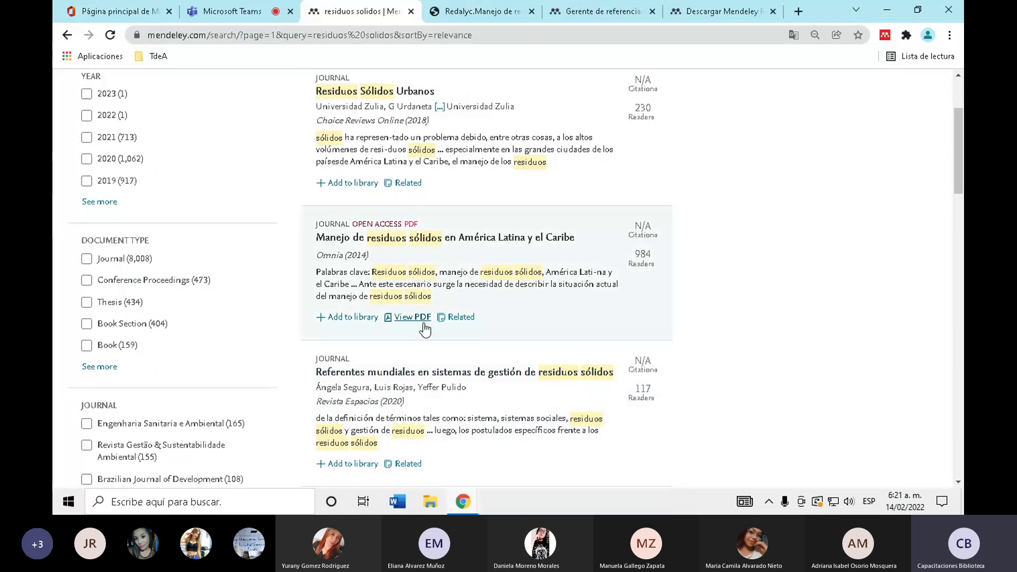
# - Add the Manejo de residuos sólidos paper and try reloading the blank library page in Spanish
pyautogui.click(578, 9)
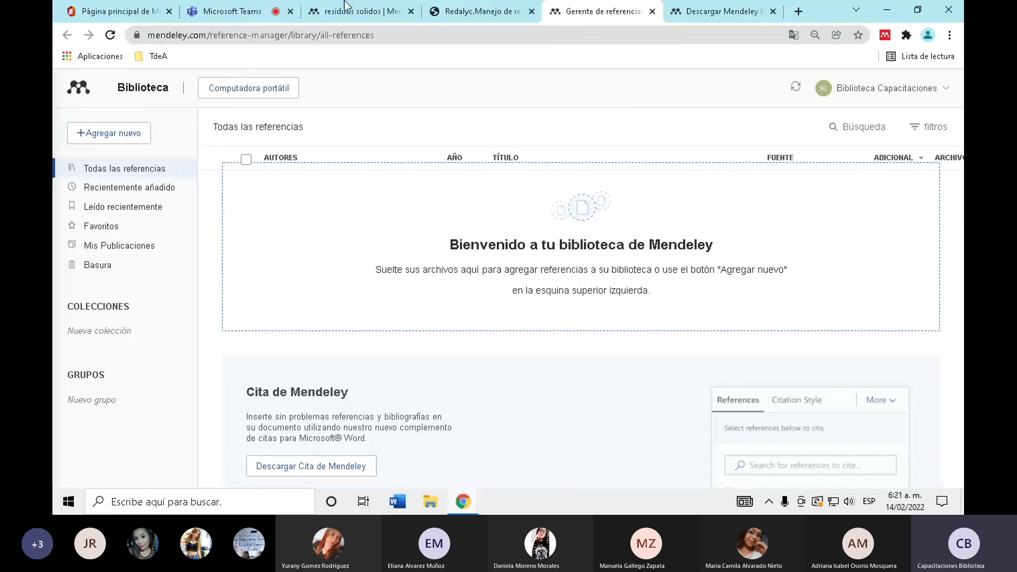
pyautogui.hotkey('ctrl', '3')
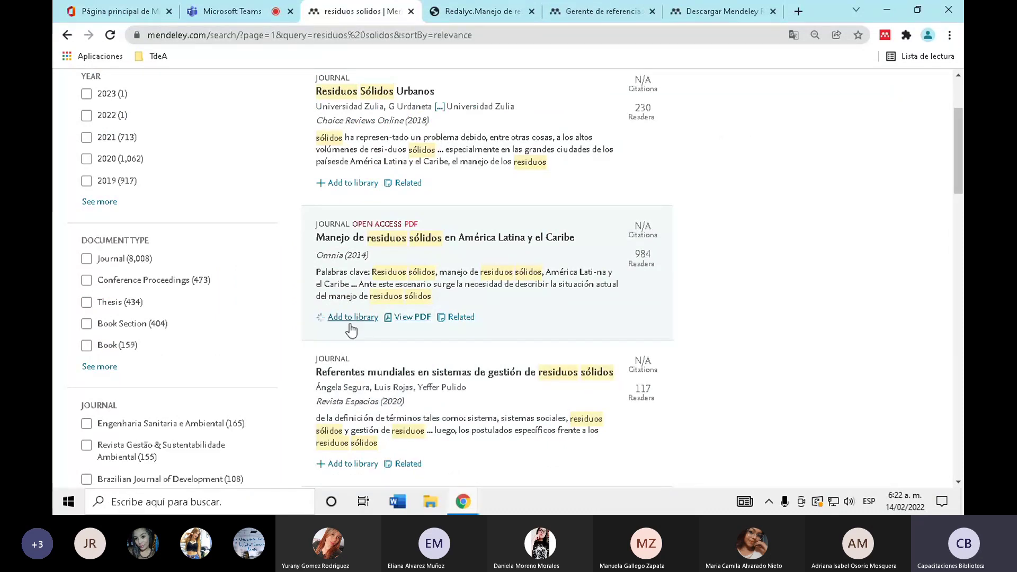
pyautogui.click(354, 317)
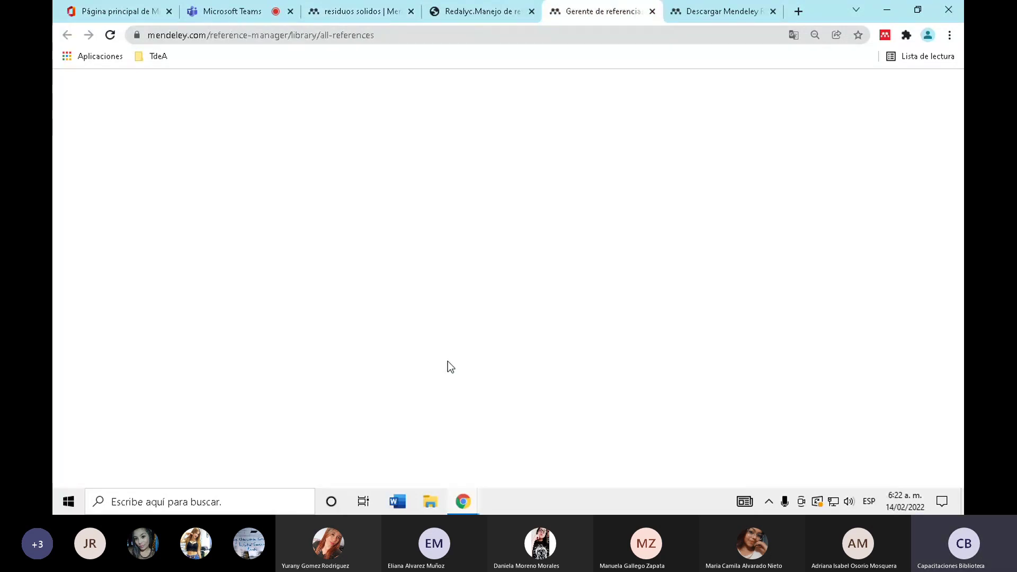
pyautogui.click(109, 38)
pyautogui.click(110, 37)
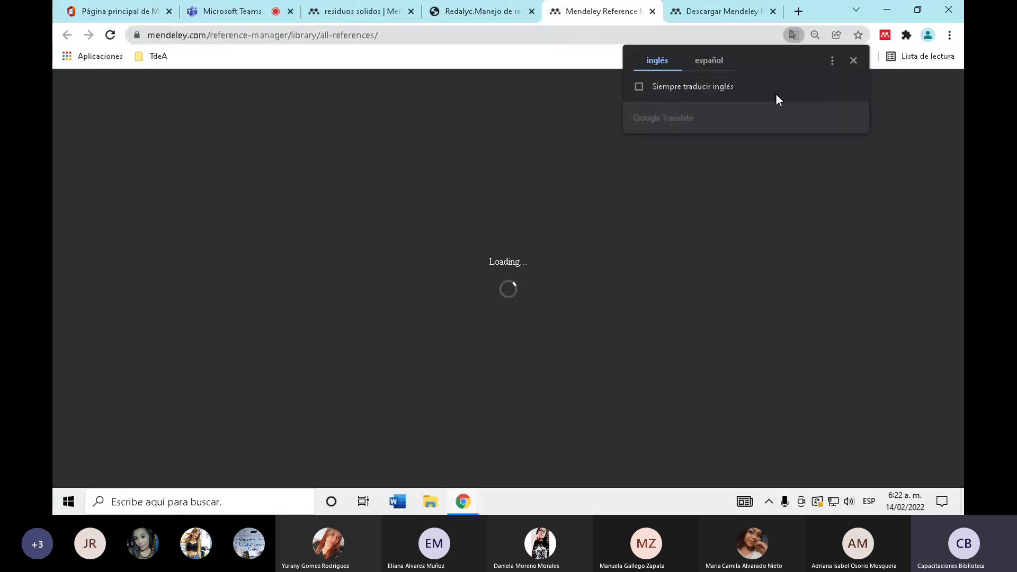
pyautogui.click(708, 61)
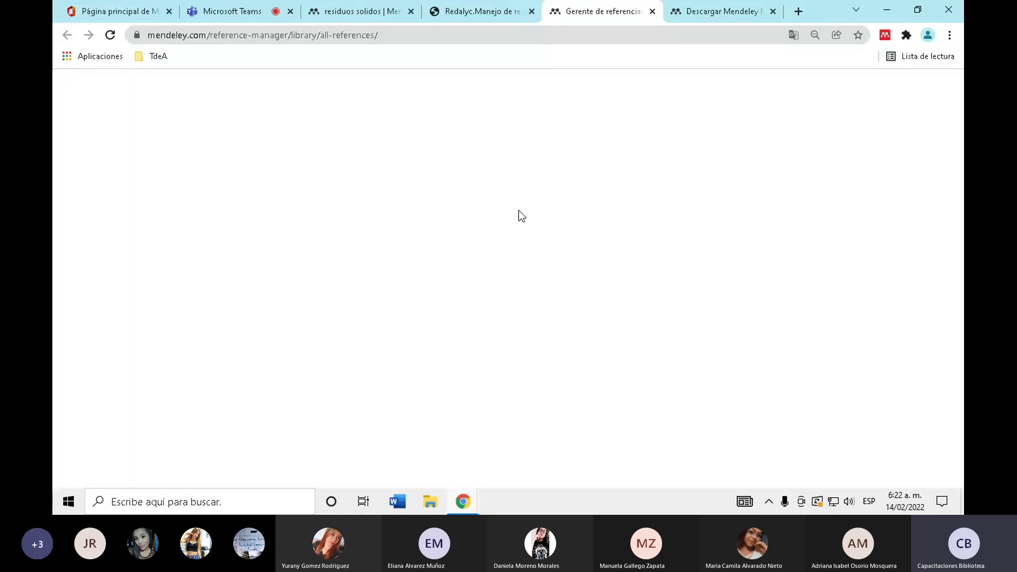
pyautogui.click(348, 7)
# - Close the stuck library tab and reopen Library in a new tab to verify the paper
pyautogui.click(637, 7)
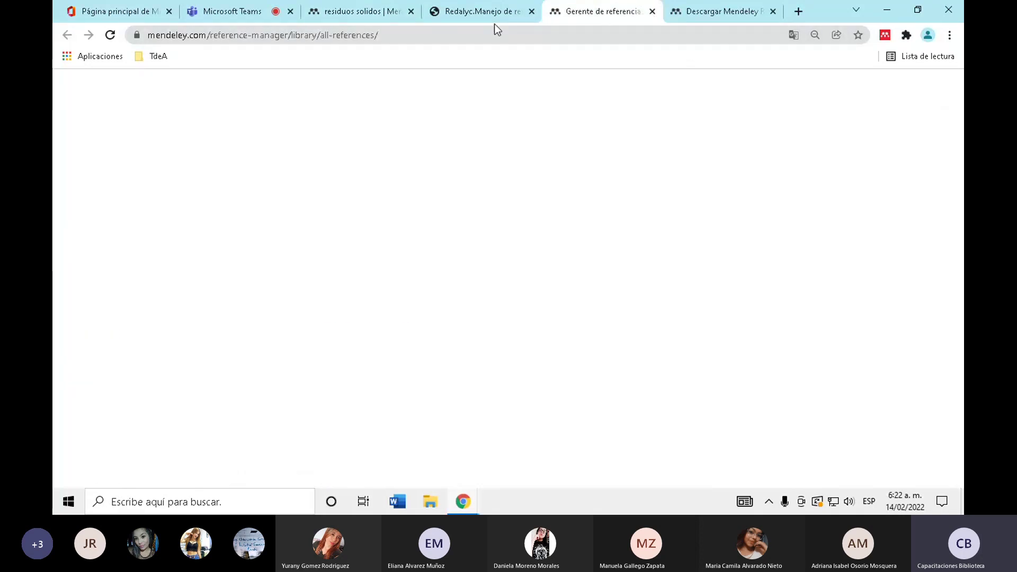
pyautogui.hotkey('ctrl', '3')
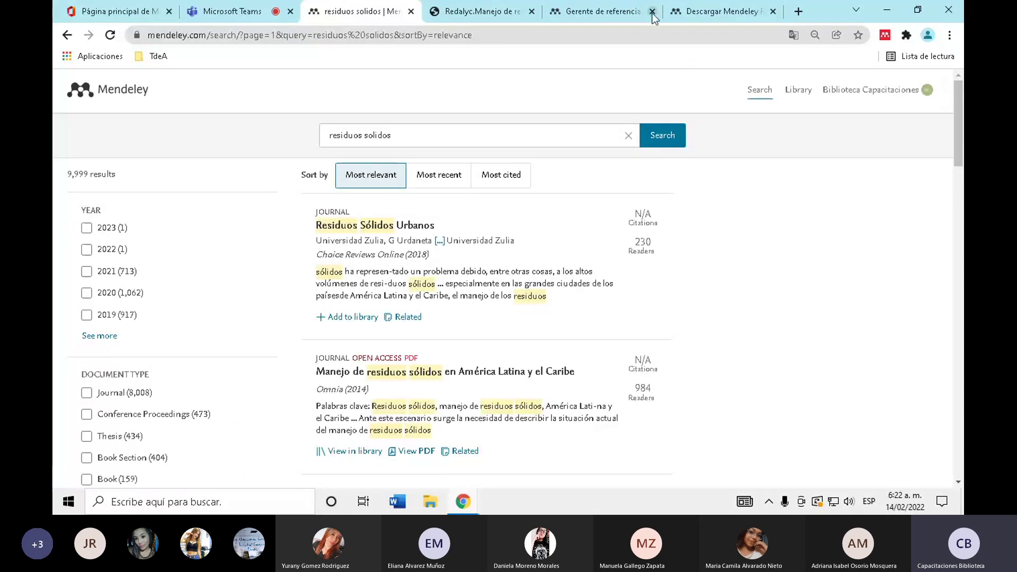
pyautogui.click(652, 11)
pyautogui.rightClick(804, 95)
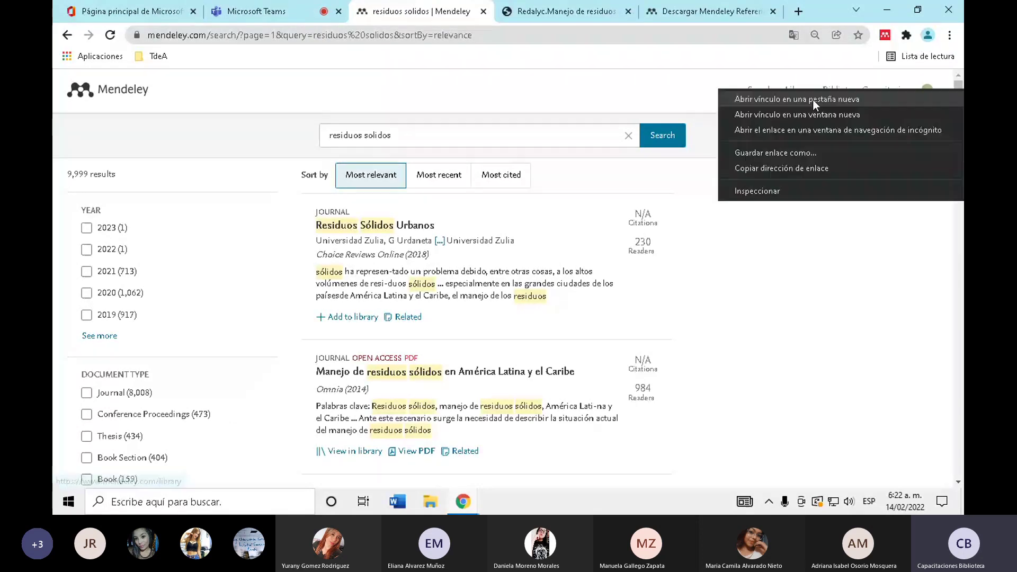
pyautogui.click(812, 98)
pyautogui.click(620, 21)
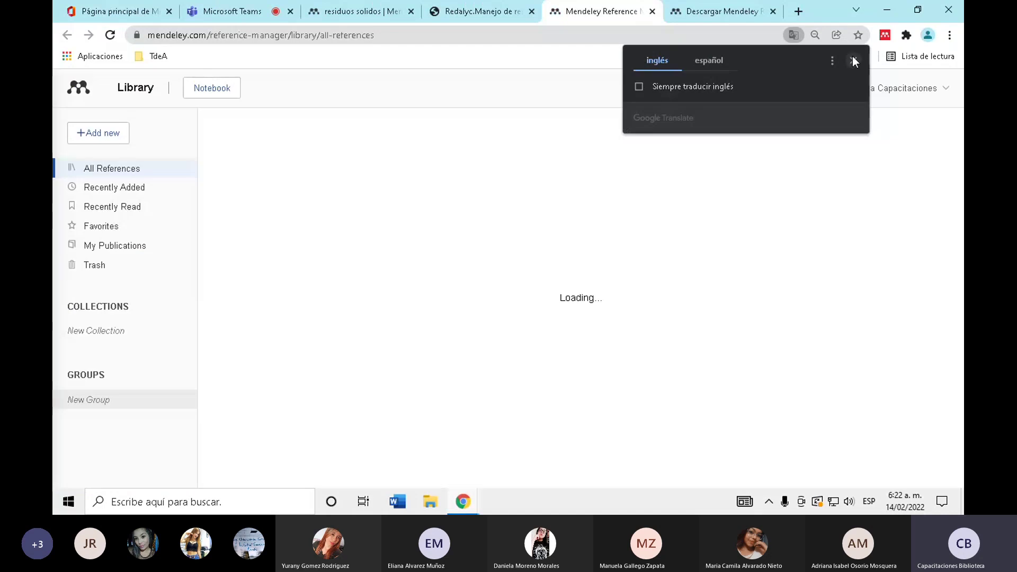
pyautogui.click(852, 61)
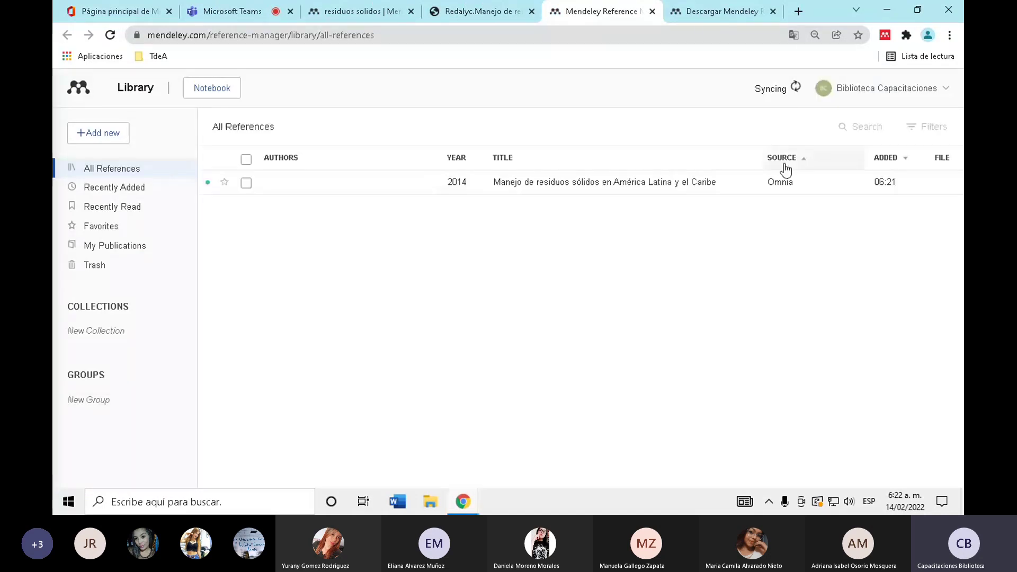
pyautogui.click(370, 15)
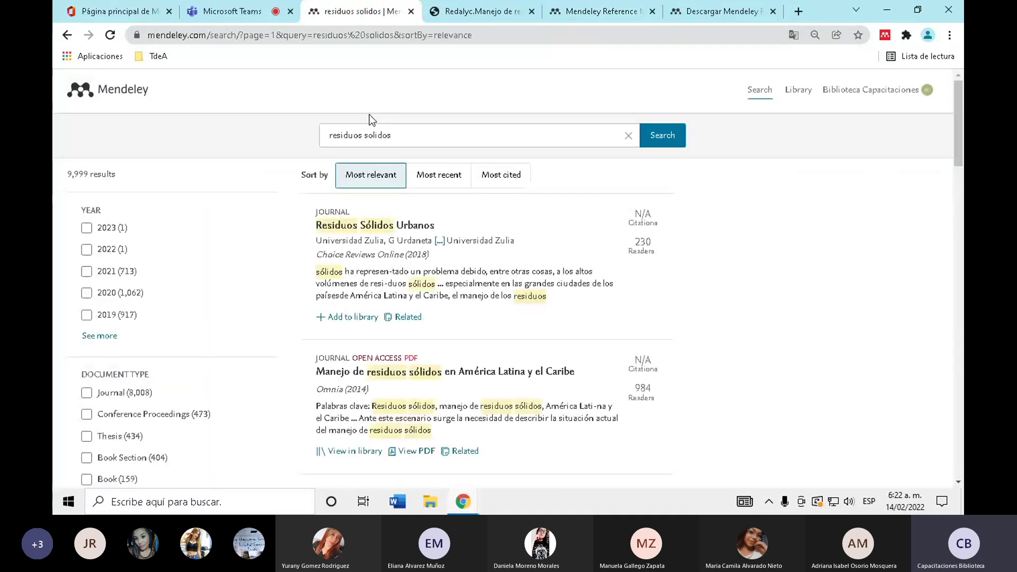
# - Confirm the library holds the Manejo de residuos sólidos paper
pyautogui.scroll(-2, 352, 317)
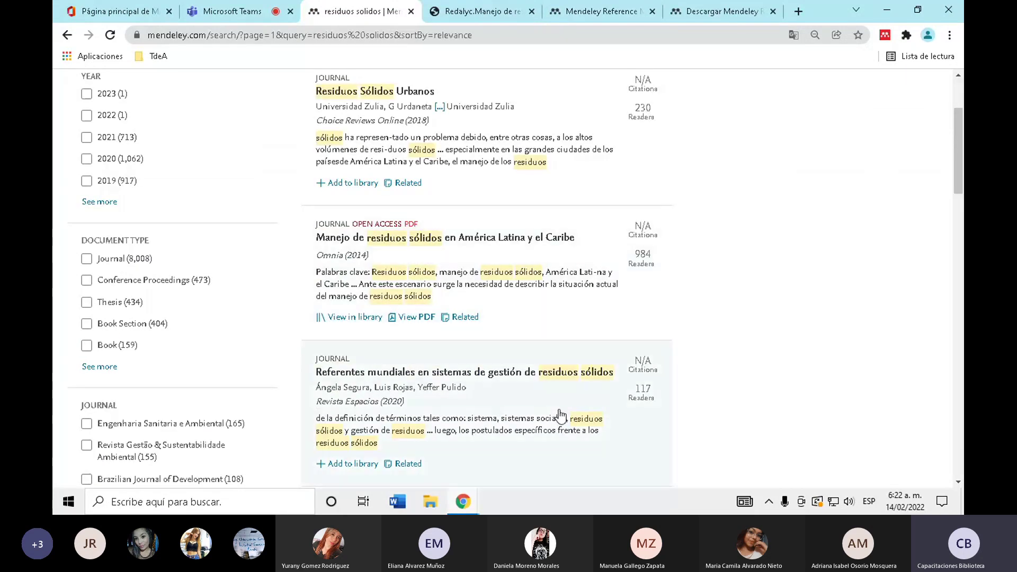
pyautogui.scroll(-2, 560, 415)
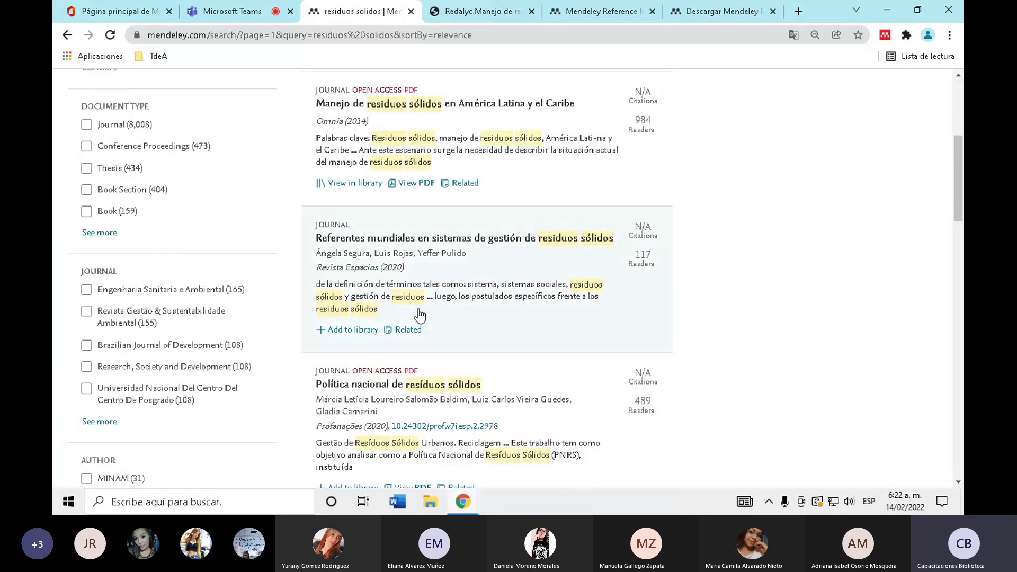
pyautogui.scroll(-2, 419, 316)
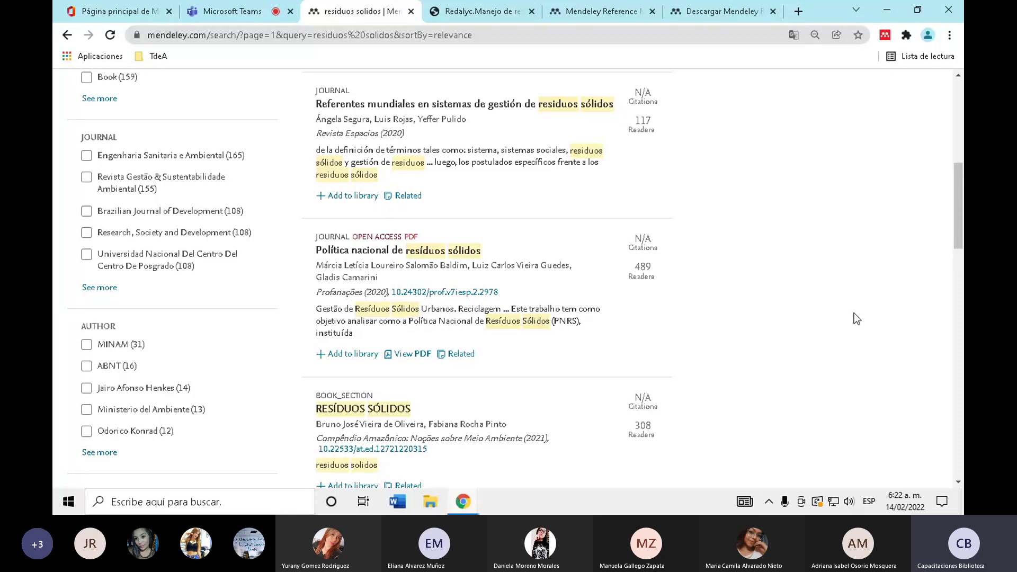
pyautogui.click(599, 11)
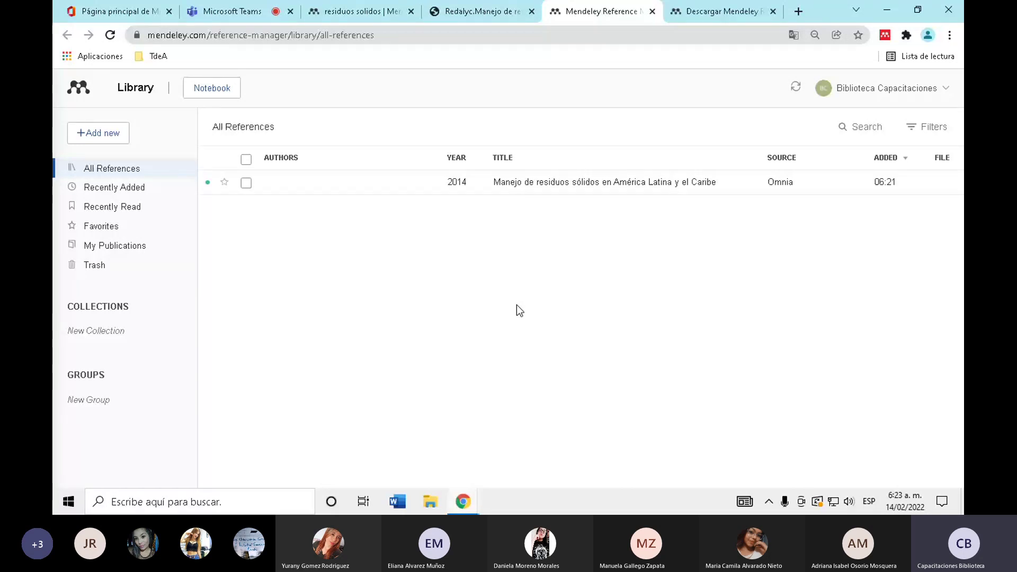
pyautogui.click(372, 4)
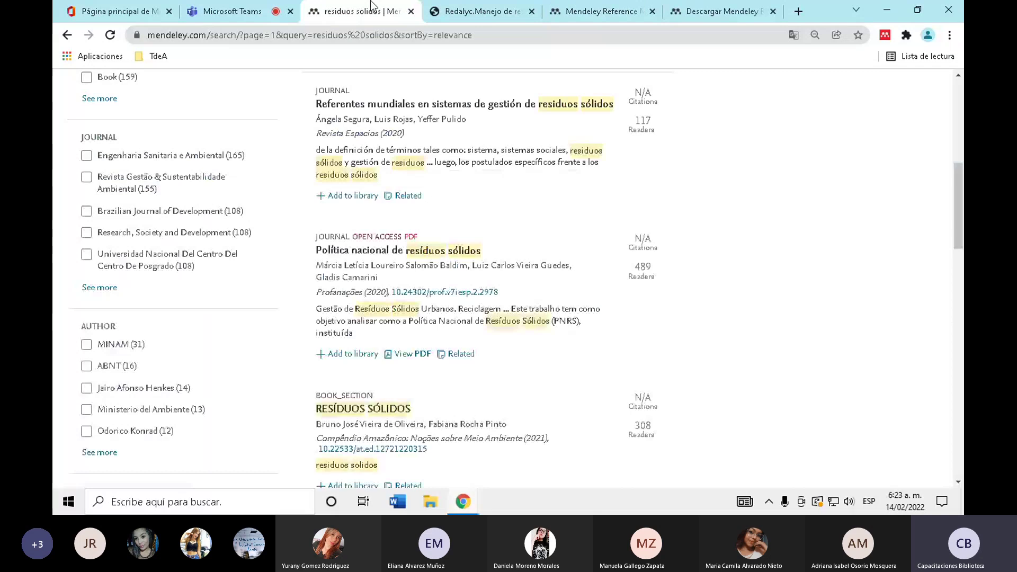
# - Add the 2020 Política nacional, 2005 Gestión and 2016 Sumbe papers, then confirm them in the library
pyautogui.scroll(-1, 899, 284)
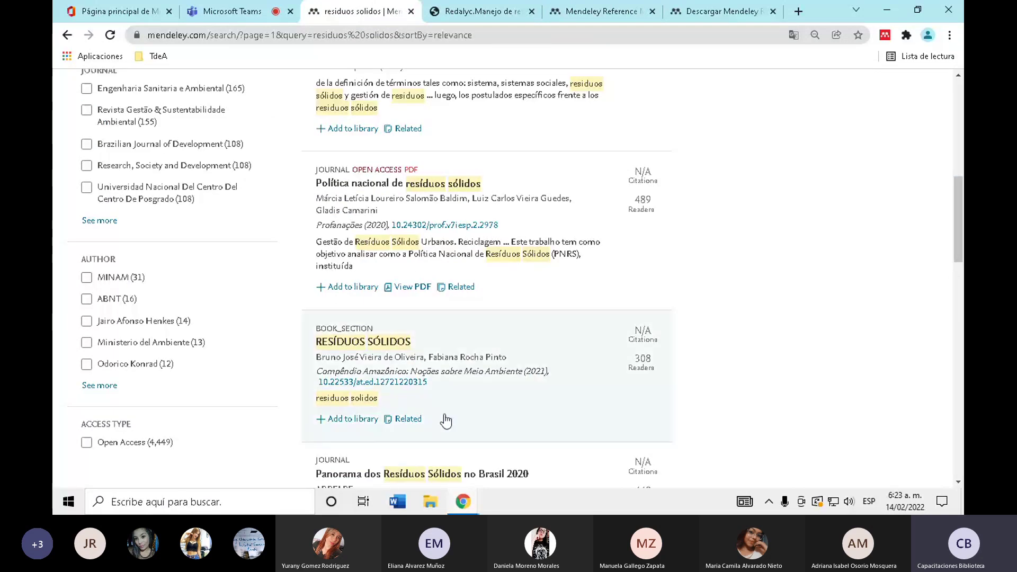
pyautogui.click(366, 286)
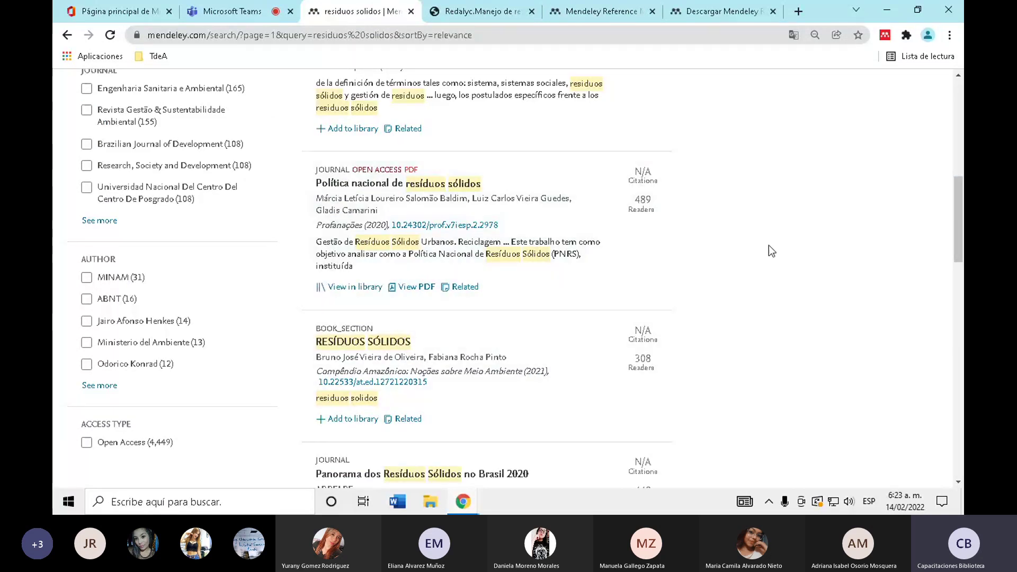
pyautogui.scroll(-4, 771, 251)
pyautogui.scroll(-1, 339, 289)
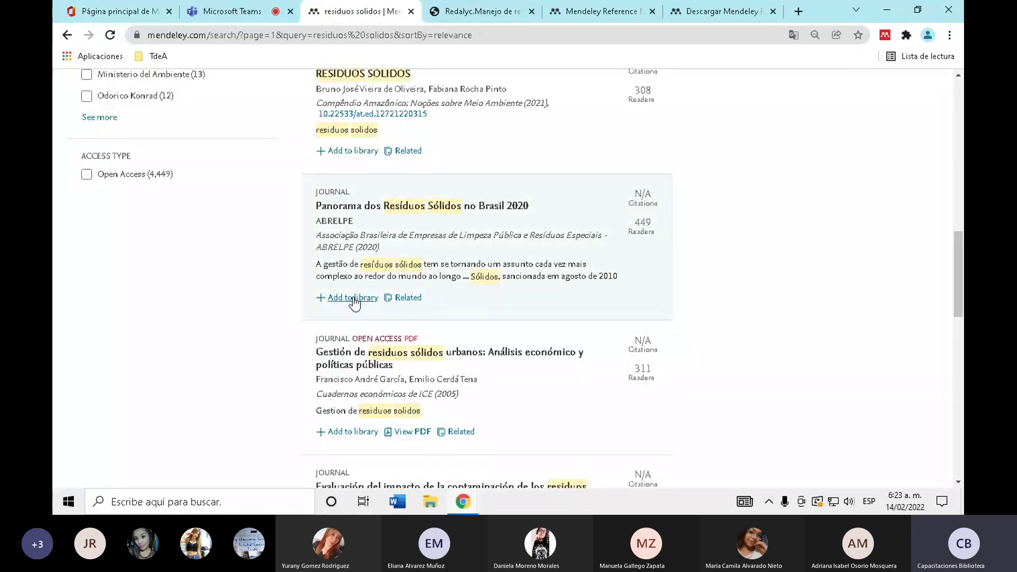
pyautogui.click(356, 441)
pyautogui.scroll(-3, 211, 339)
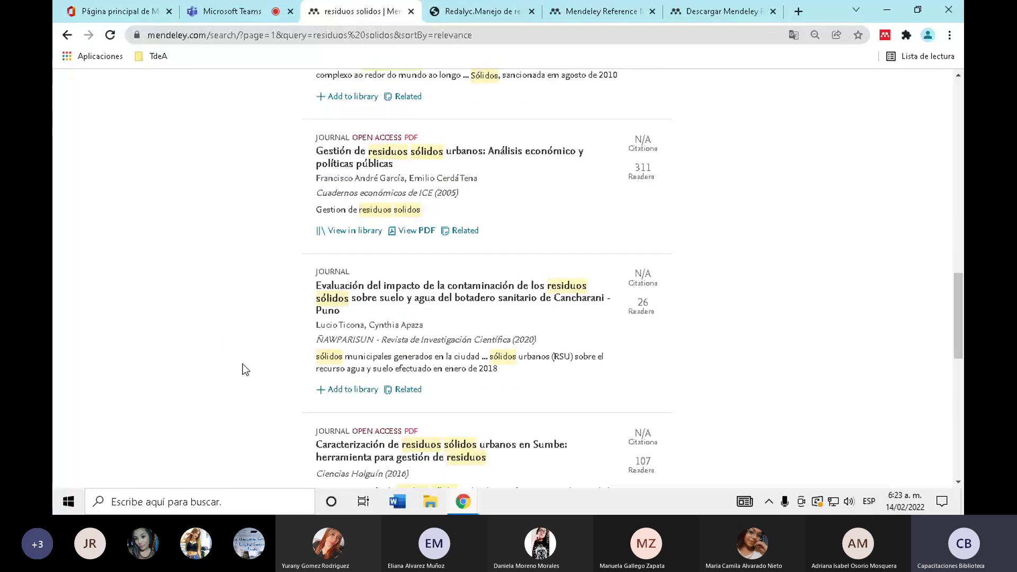
pyautogui.scroll(-2, 245, 369)
pyautogui.click(353, 403)
pyautogui.click(593, 11)
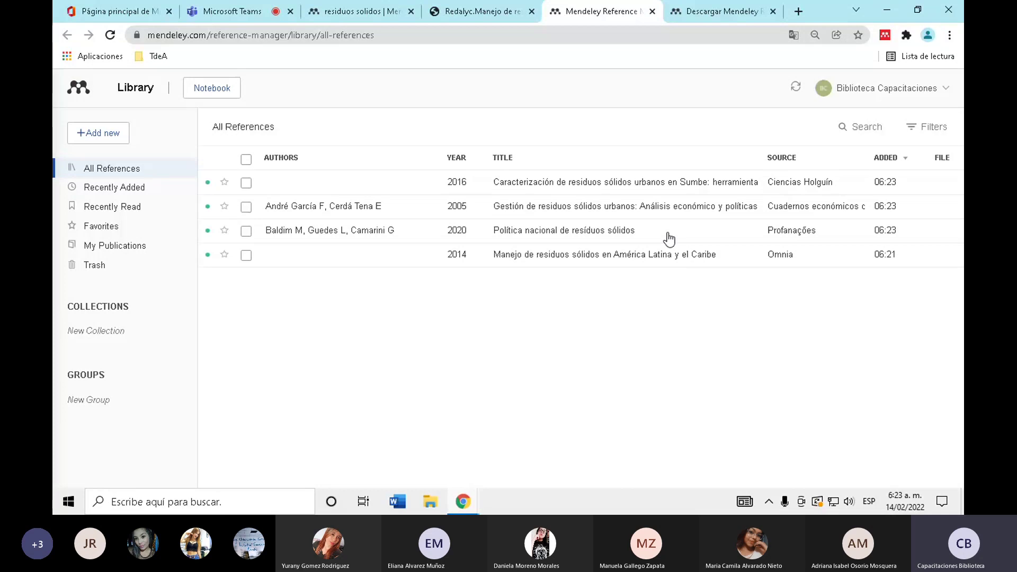
pyautogui.hotkey('ctrl', '3')
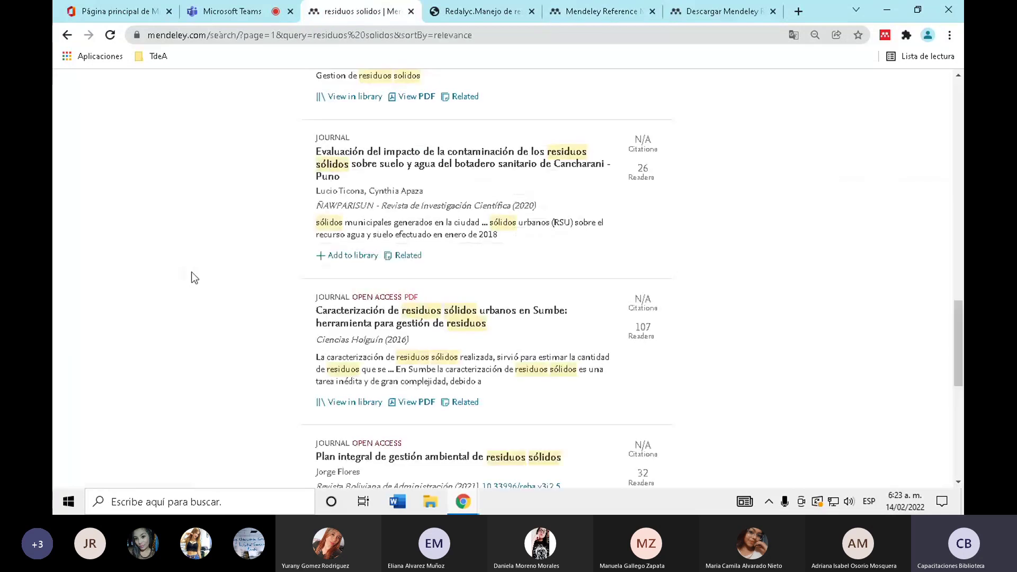
# - Browse the 9,999 residuos solidos results, then switch to the library's All References list
pyautogui.scroll(10, 195, 278)
pyautogui.scroll(-15, 175, 206)
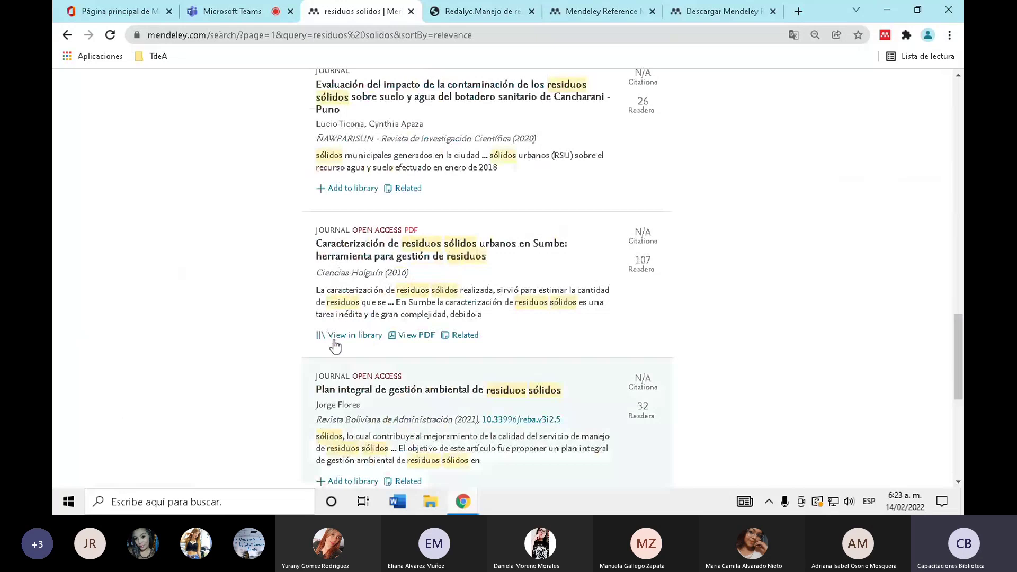
pyautogui.scroll(-6, 335, 346)
pyautogui.scroll(20, 237, 379)
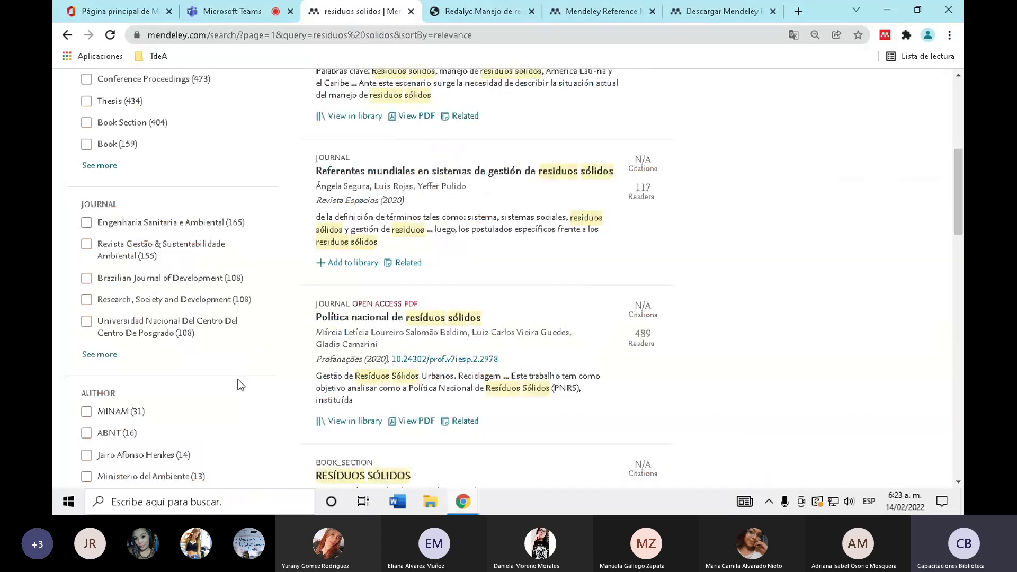
pyautogui.scroll(6, 237, 379)
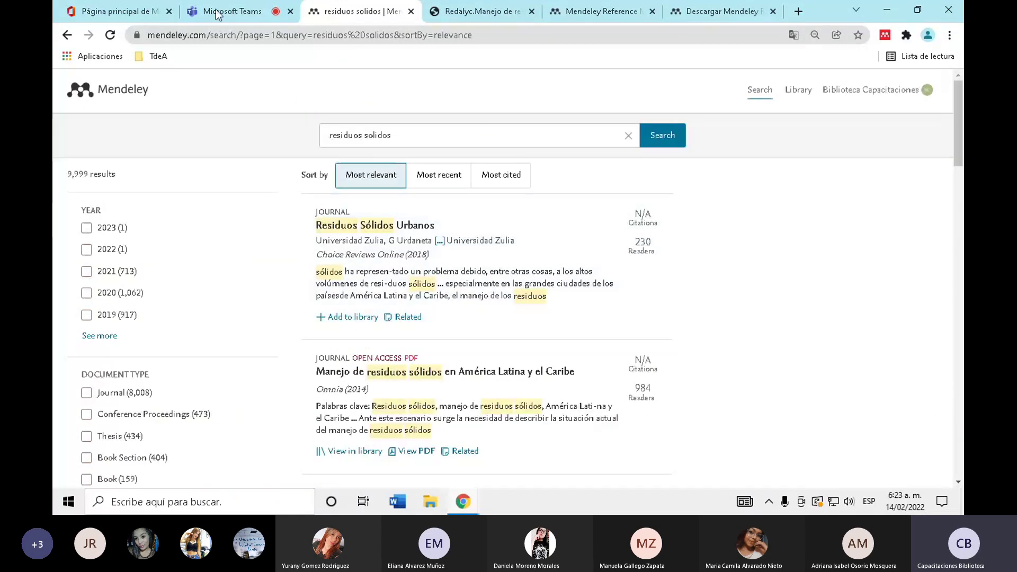
pyautogui.scroll(-1, 343, 87)
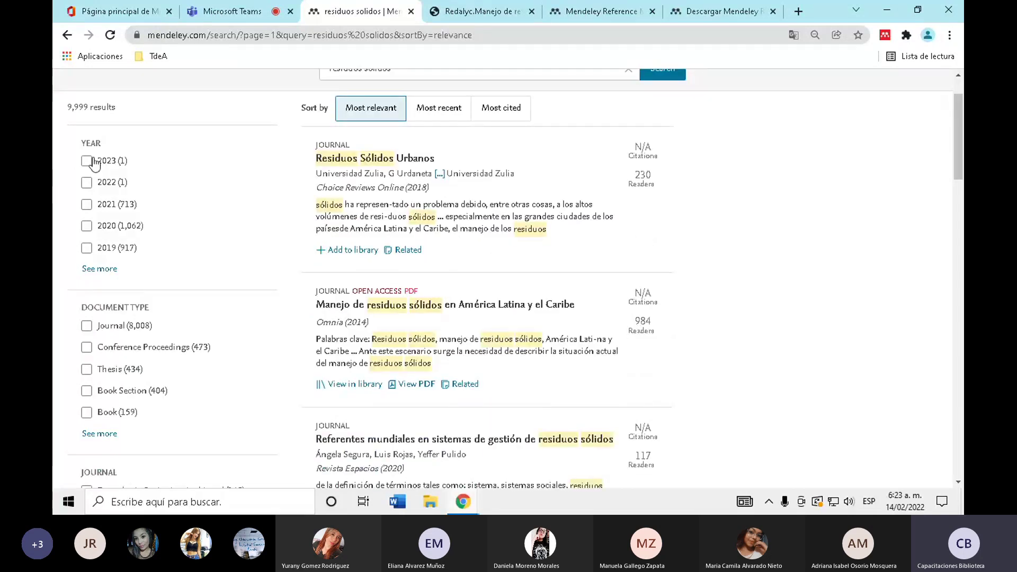
pyautogui.scroll(-2, 50, 263)
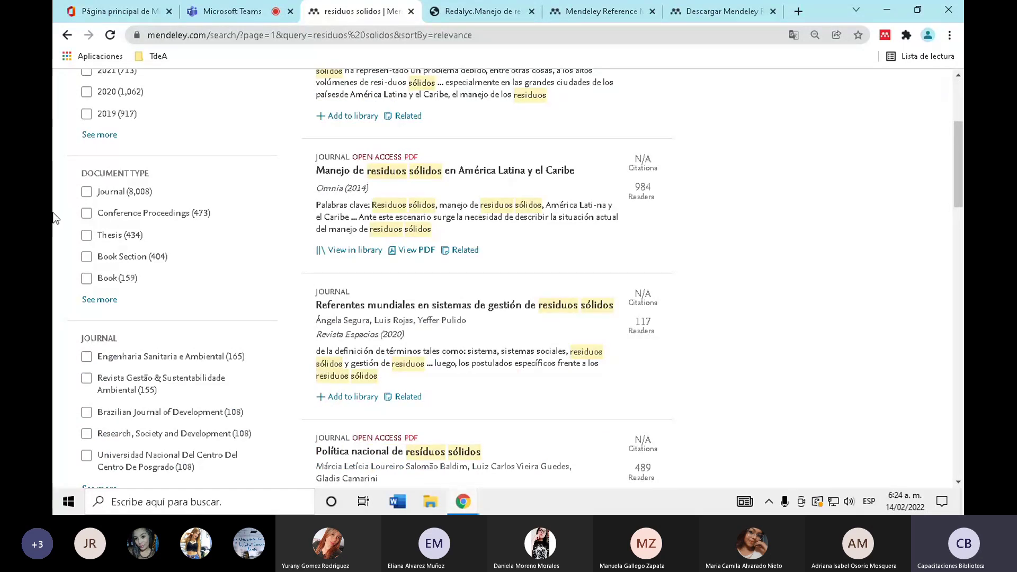
pyautogui.scroll(-2, 58, 300)
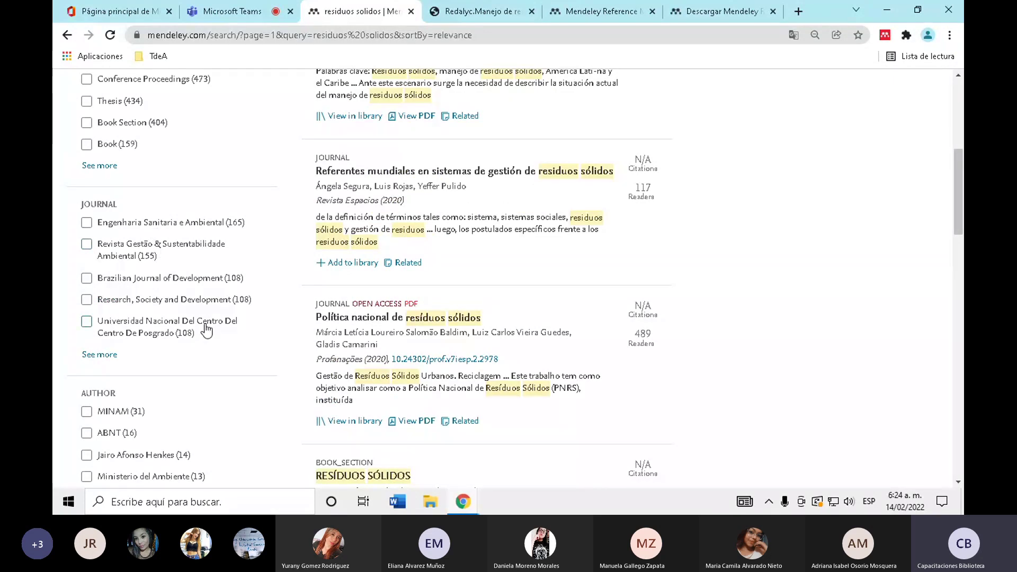
pyautogui.scroll(-2, 164, 288)
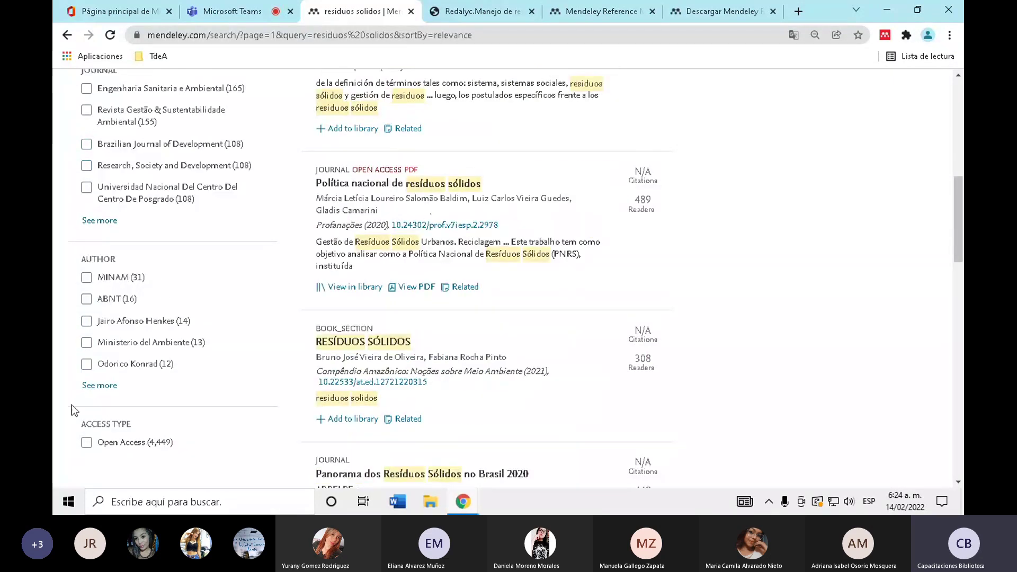
pyautogui.scroll(5, 302, 391)
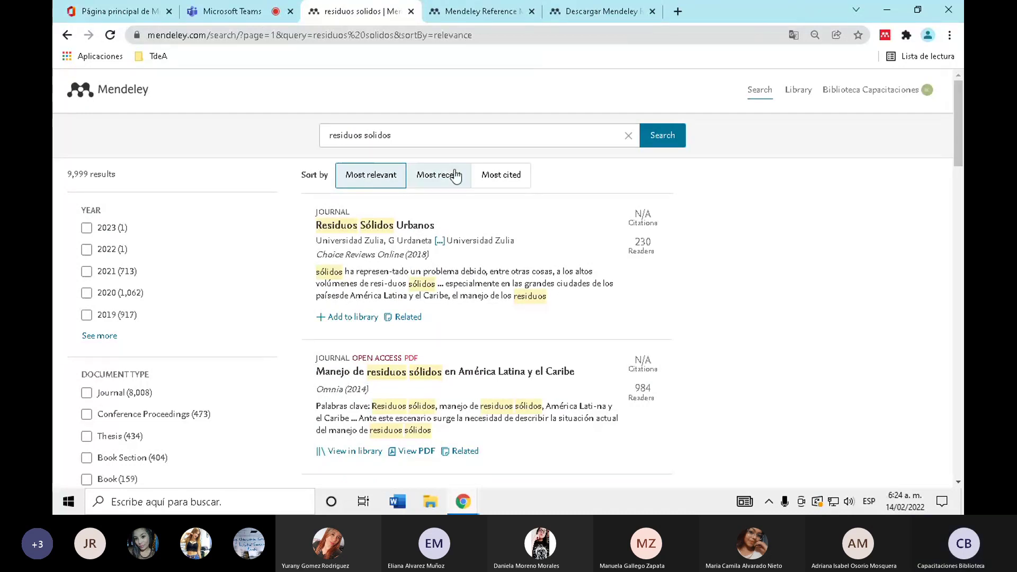
pyautogui.click(449, 5)
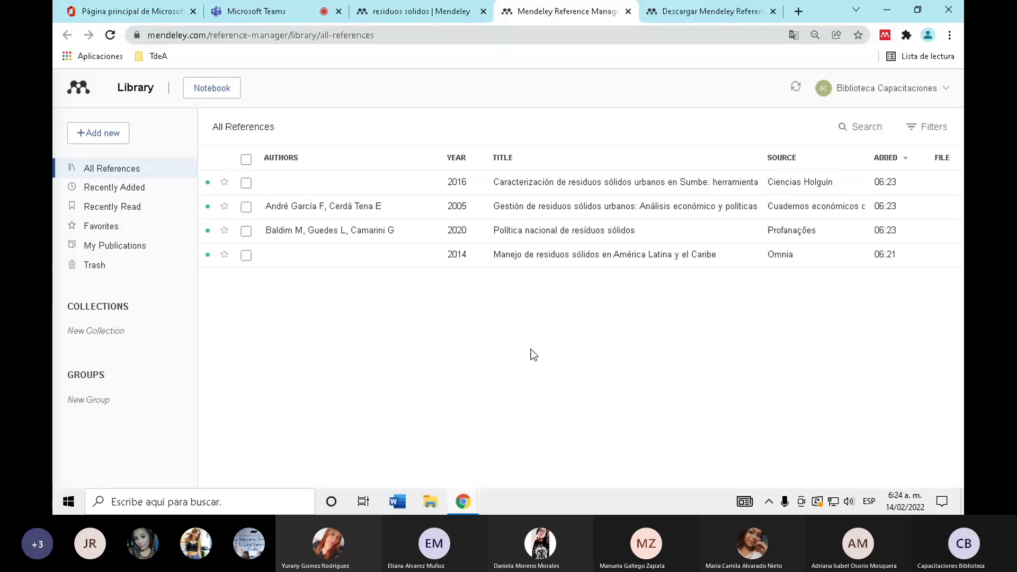
# - Translate the library page with the Traducir a español context-menu option
pyautogui.rightClick(411, 375)
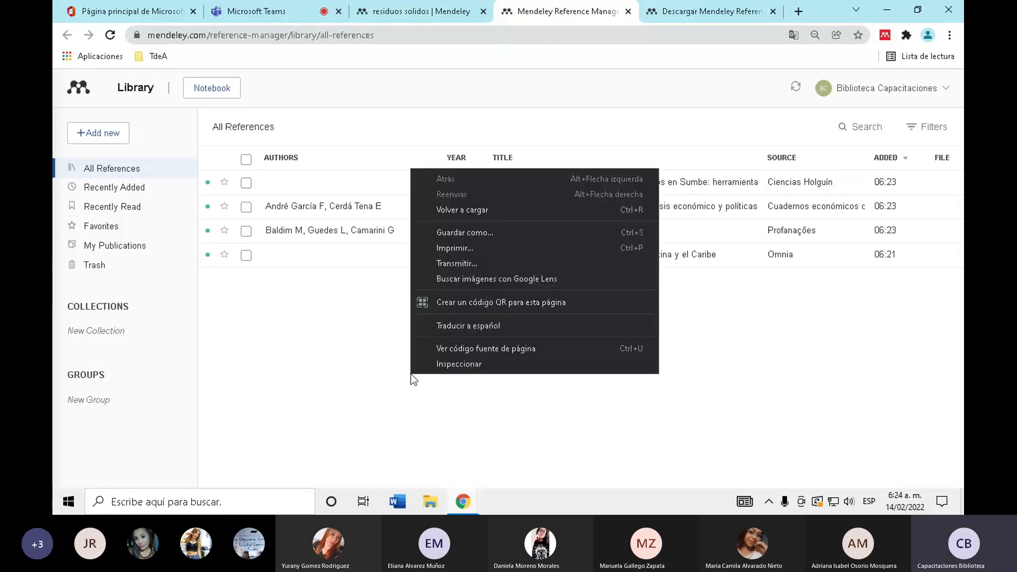
pyautogui.click(501, 325)
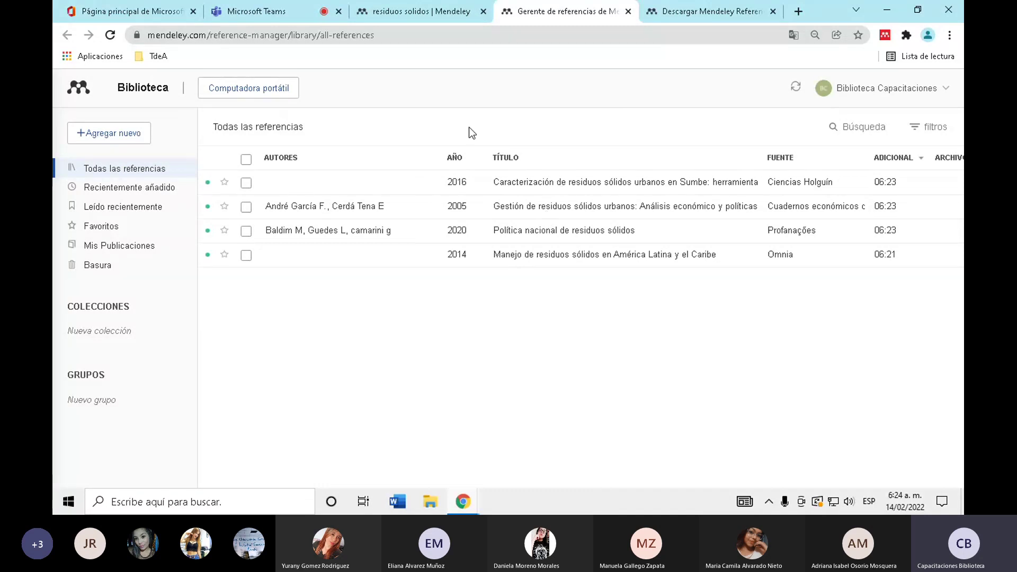
pyautogui.click(161, 194)
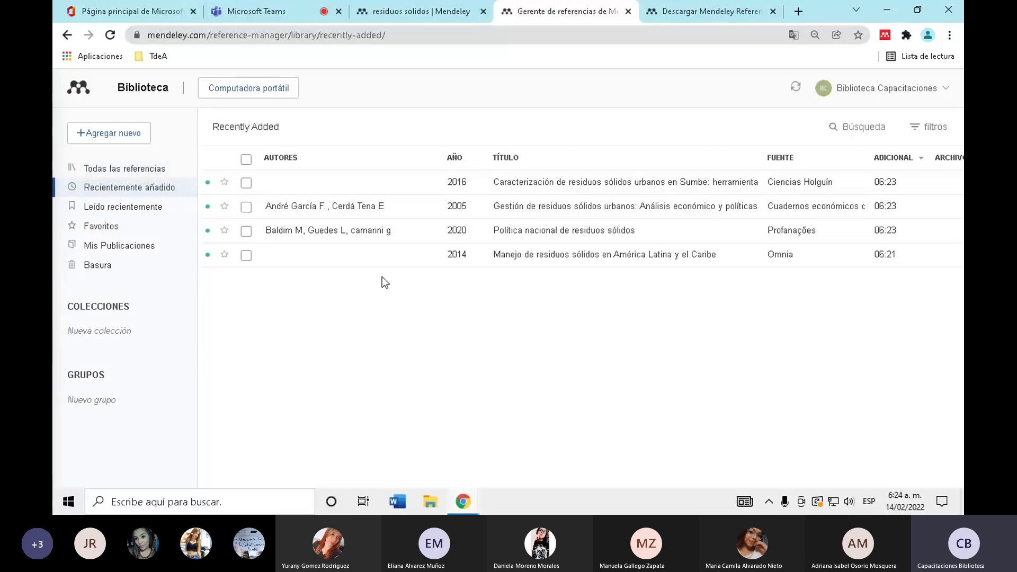
pyautogui.click(160, 208)
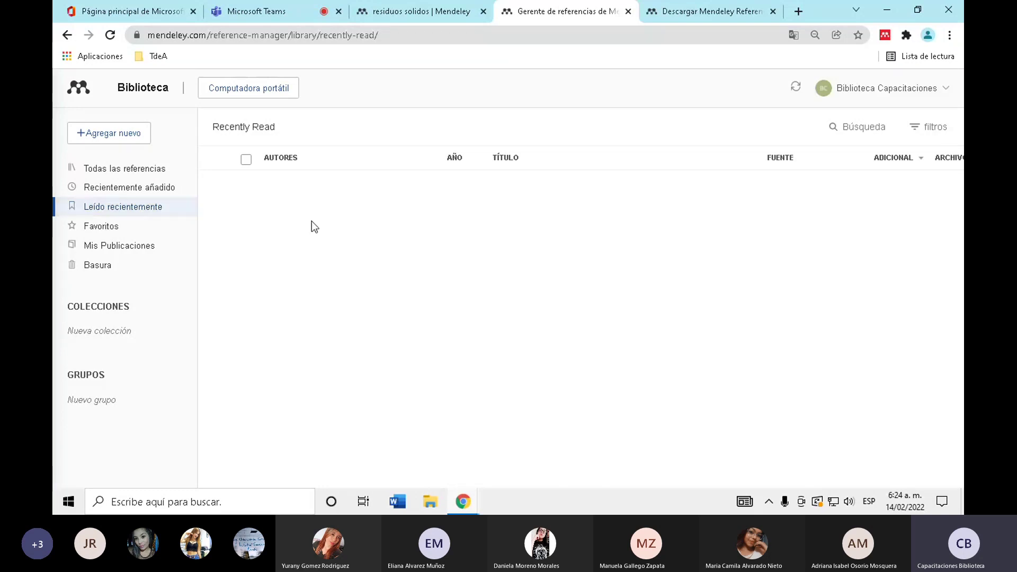
pyautogui.click(126, 228)
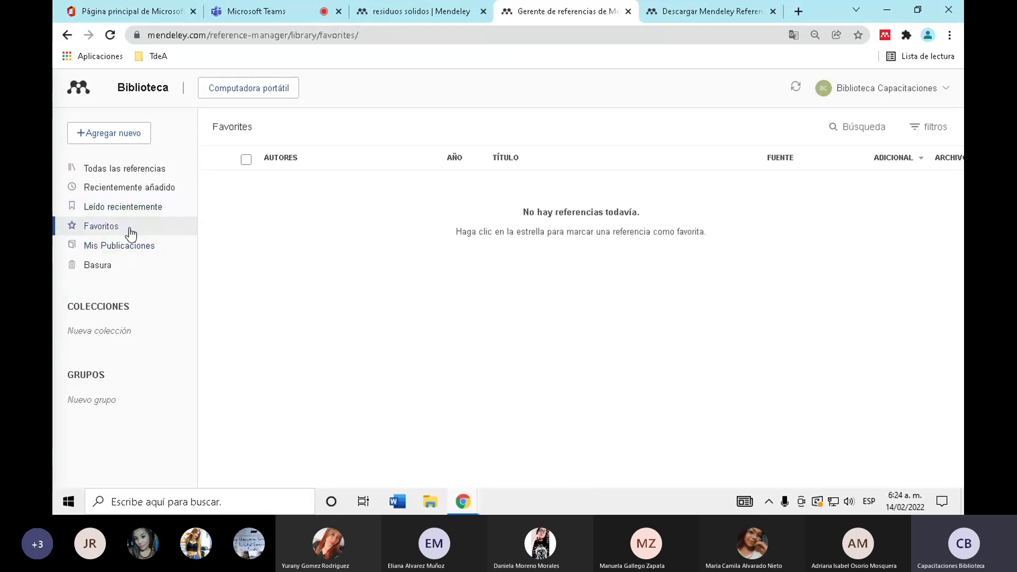
pyautogui.click(169, 172)
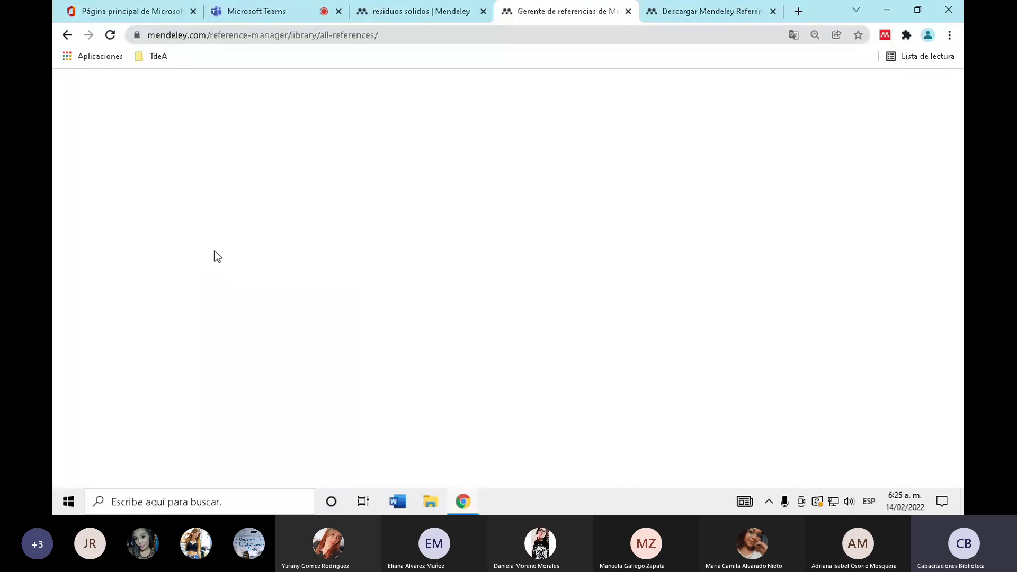
# - Reload the library in English, check the 2014 reference under Favorites, then open My Publications
pyautogui.click(109, 38)
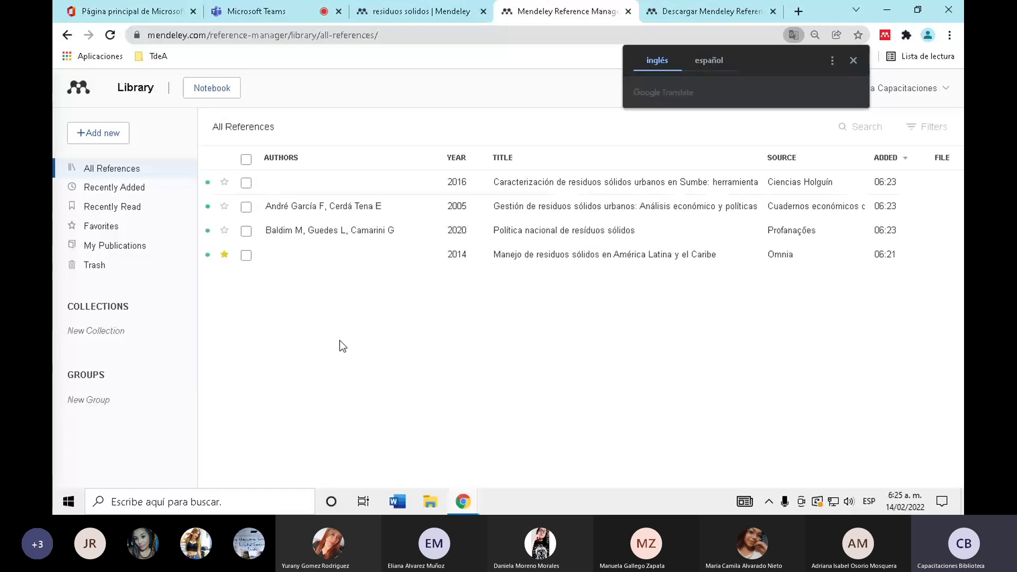
pyautogui.click(853, 61)
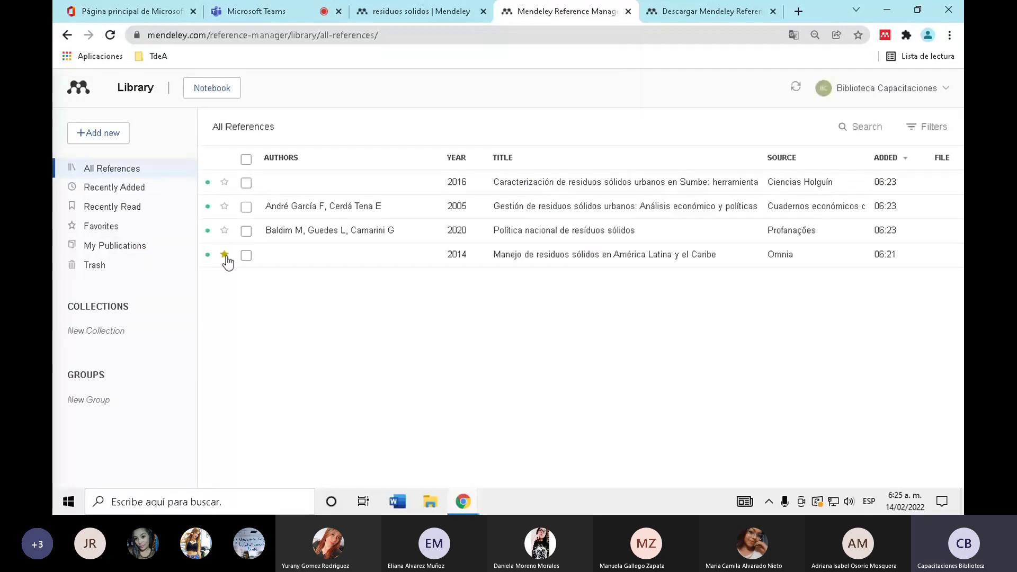
pyautogui.click(127, 226)
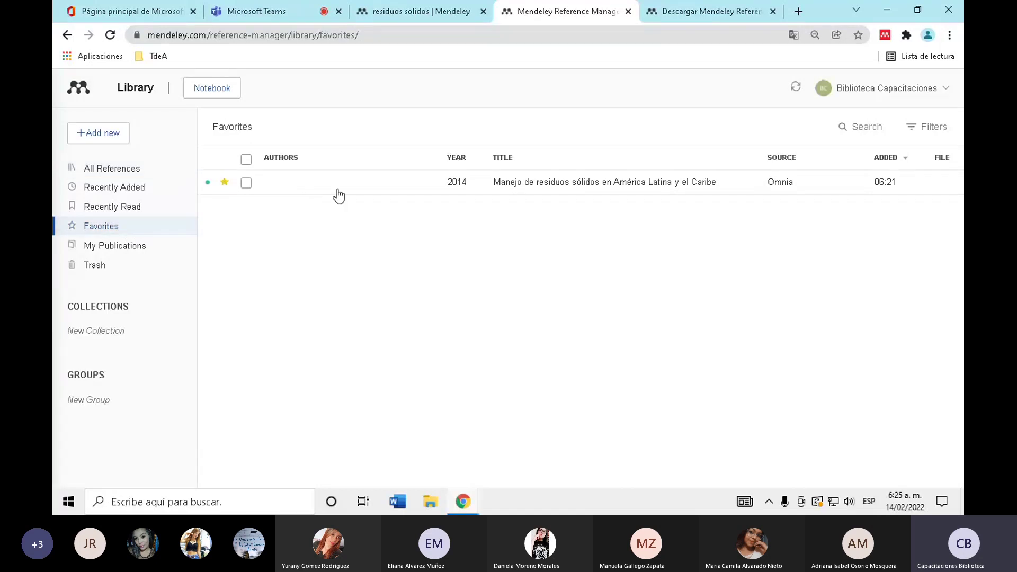
pyautogui.click(141, 253)
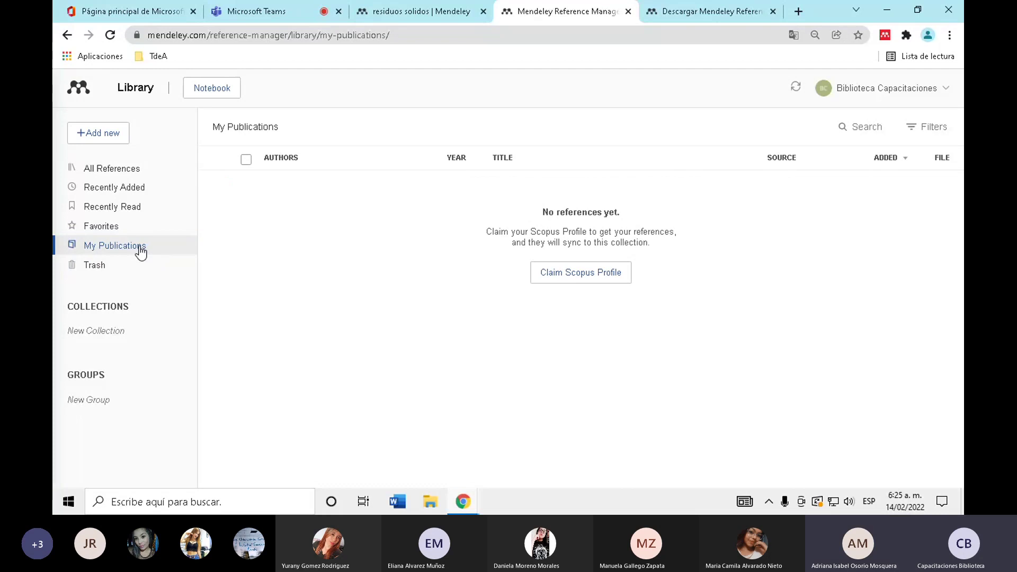
pyautogui.click(176, 173)
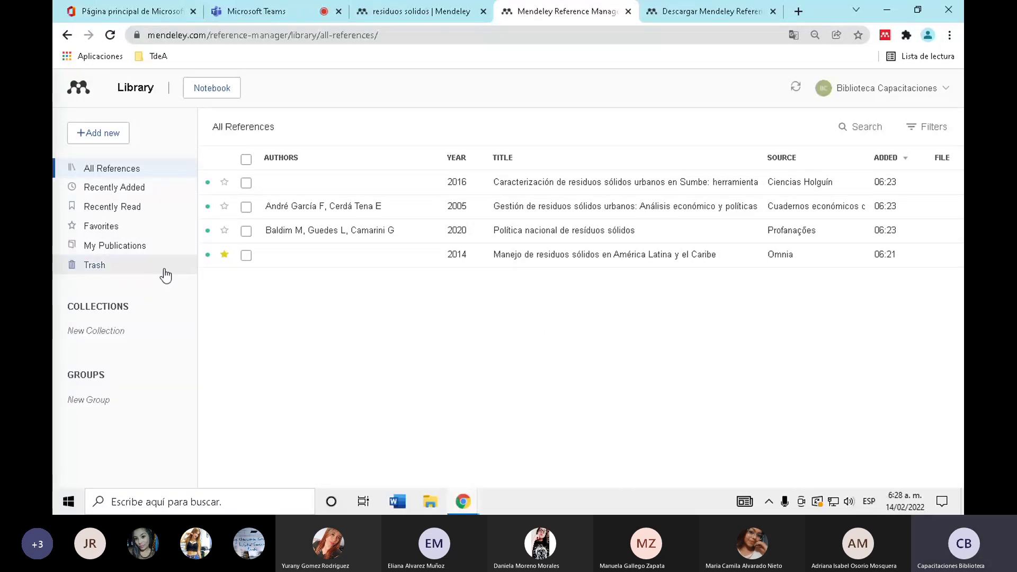
pyautogui.click(159, 248)
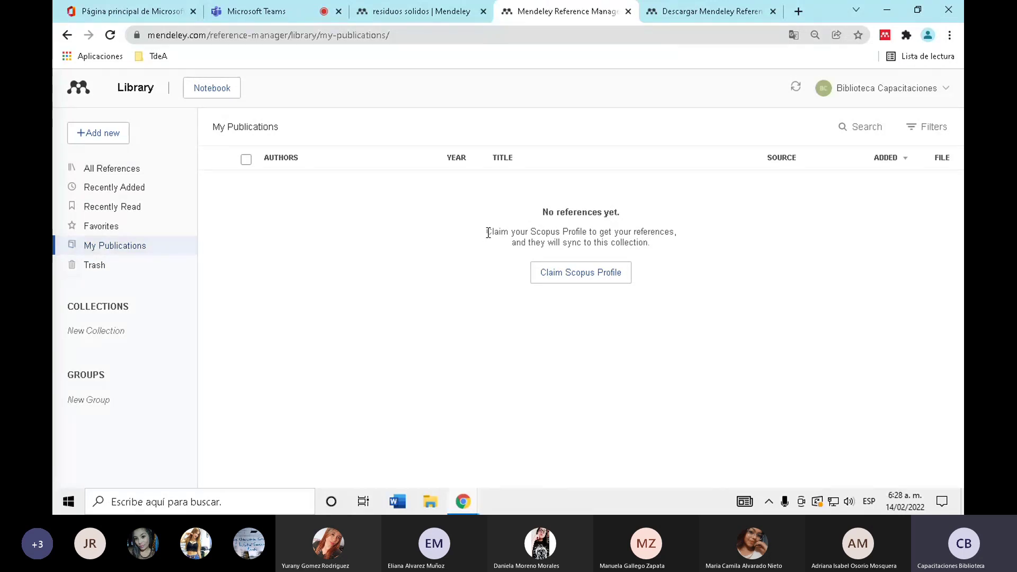
# - Highlight the Scopus profile note on My Publications, then open the Trash
pyautogui.moveTo(488, 233); pyautogui.dragTo(658, 246)
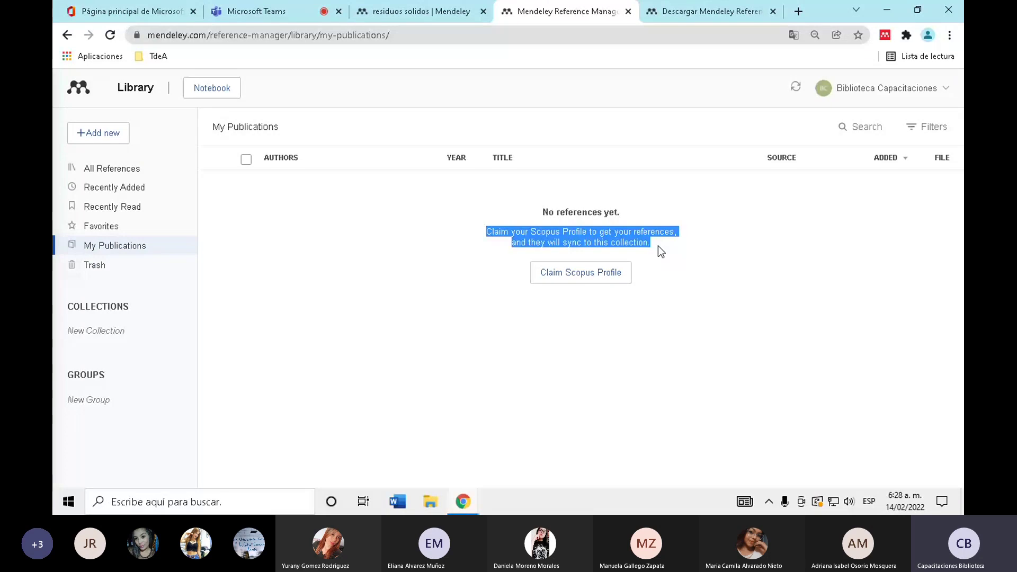
pyautogui.click(596, 221)
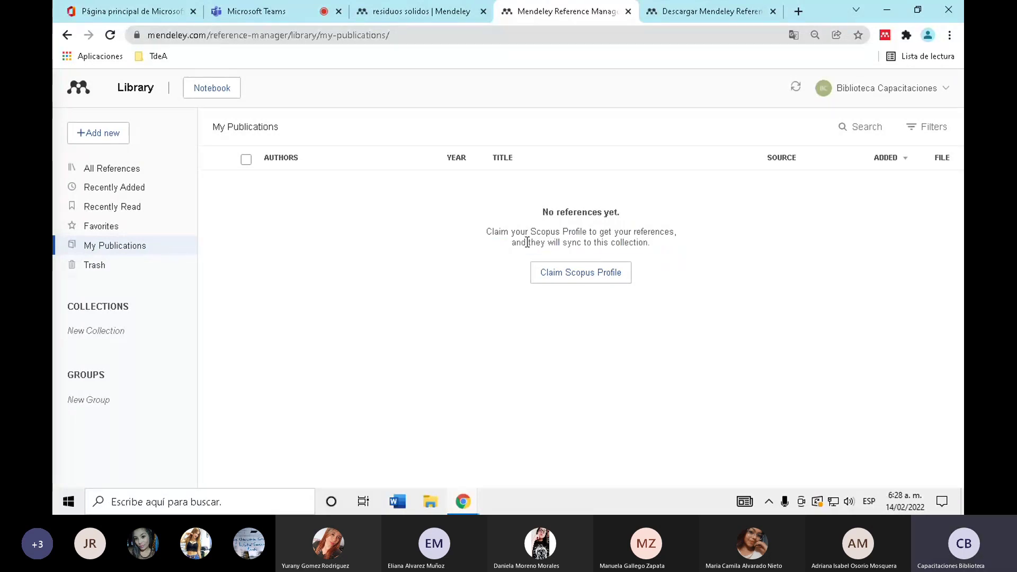
pyautogui.moveTo(505, 228); pyautogui.dragTo(589, 232)
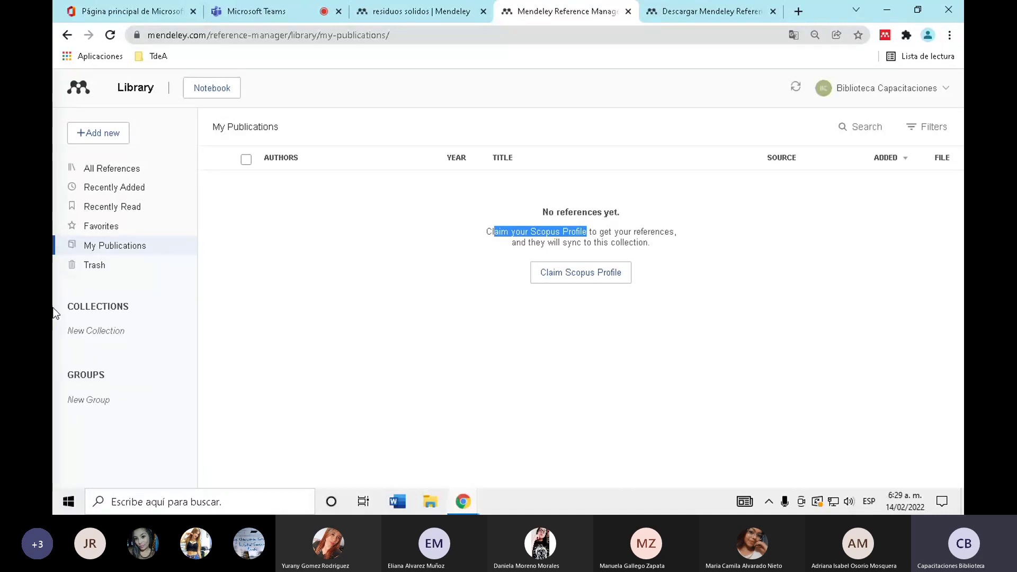
pyautogui.click(129, 265)
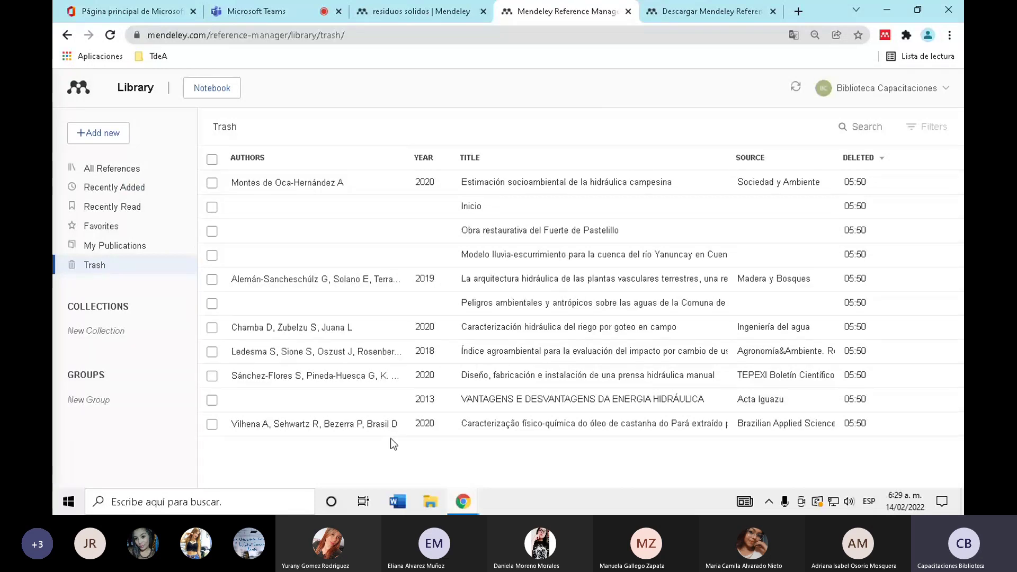
# - Cancel a stray new collection, then restore the 2018 'Índice agroambiental' reference from Trash
pyautogui.click(90, 331)
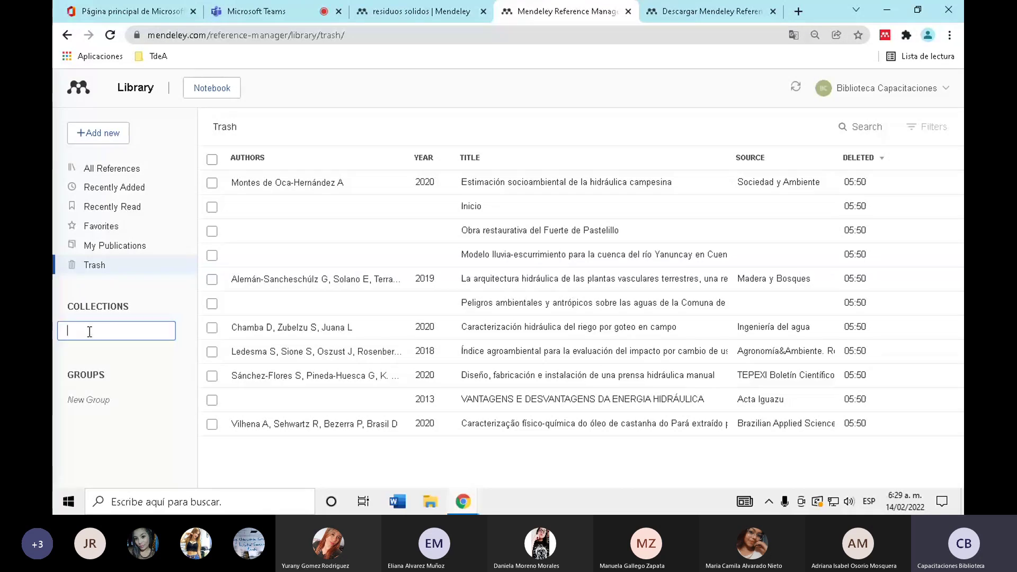
pyautogui.click(366, 106)
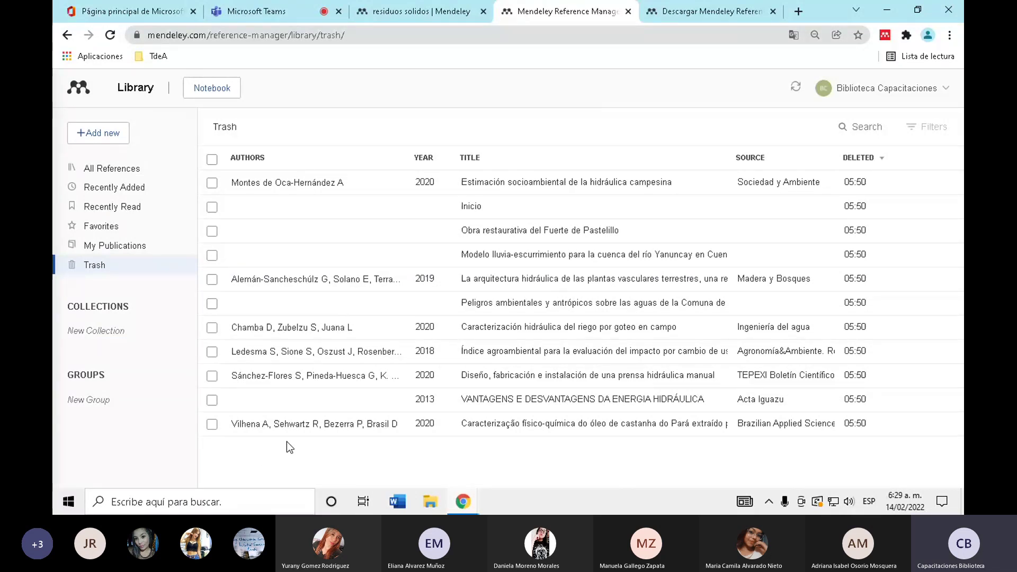
pyautogui.click(212, 352)
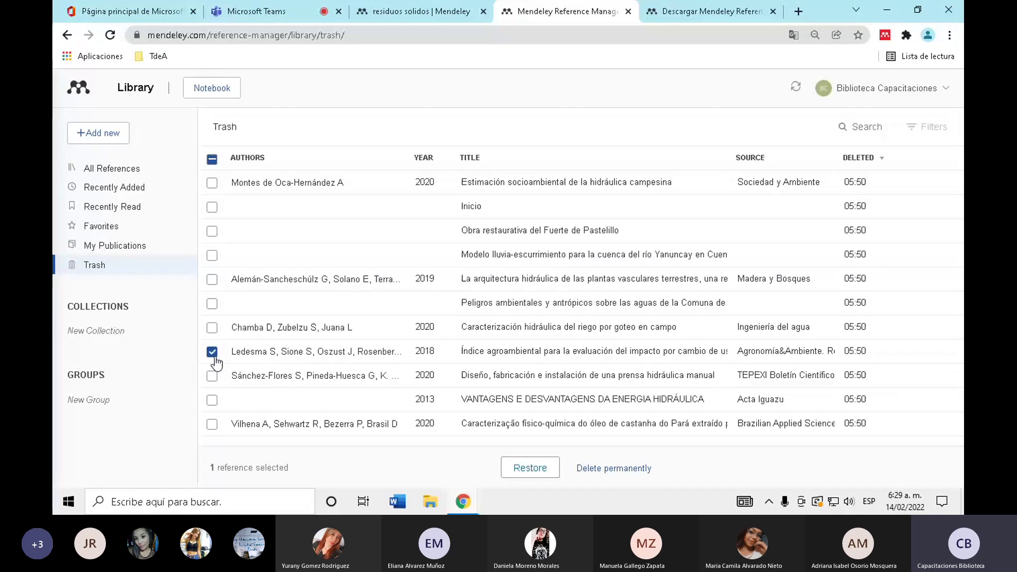
pyautogui.click(546, 475)
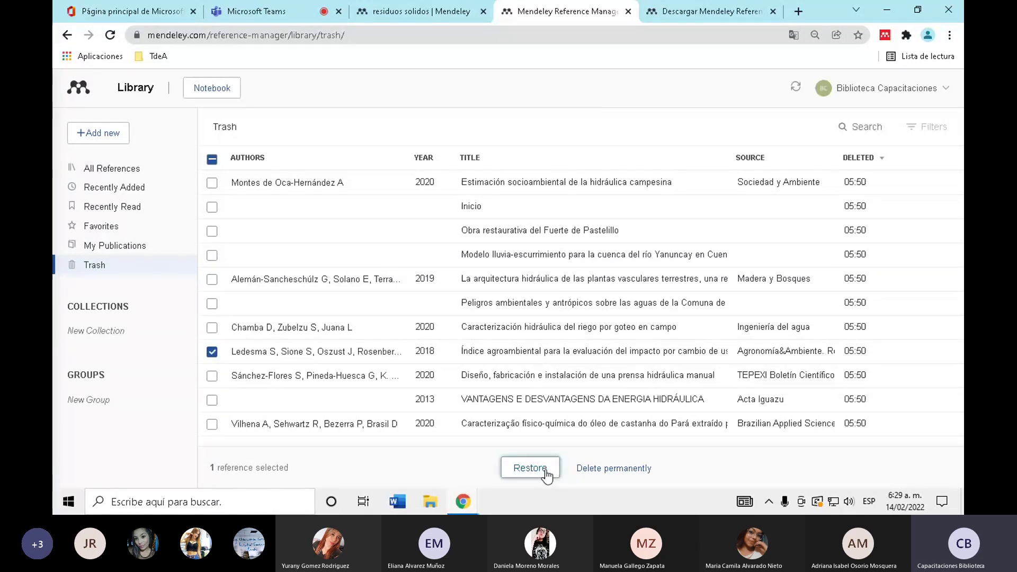
# - Return to All References and begin a new collection under COLLECTIONS
pyautogui.click(148, 180)
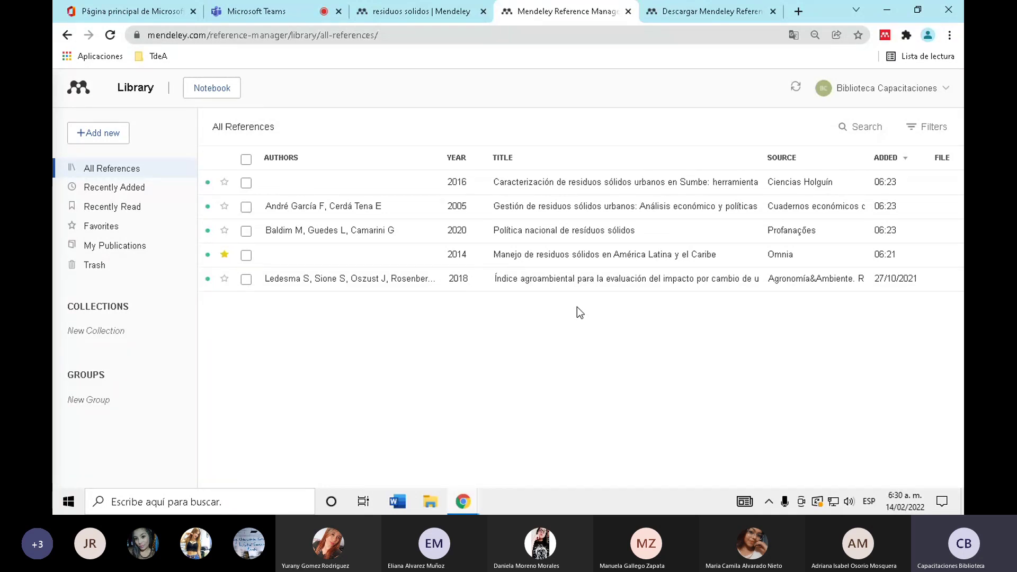
pyautogui.click(124, 331)
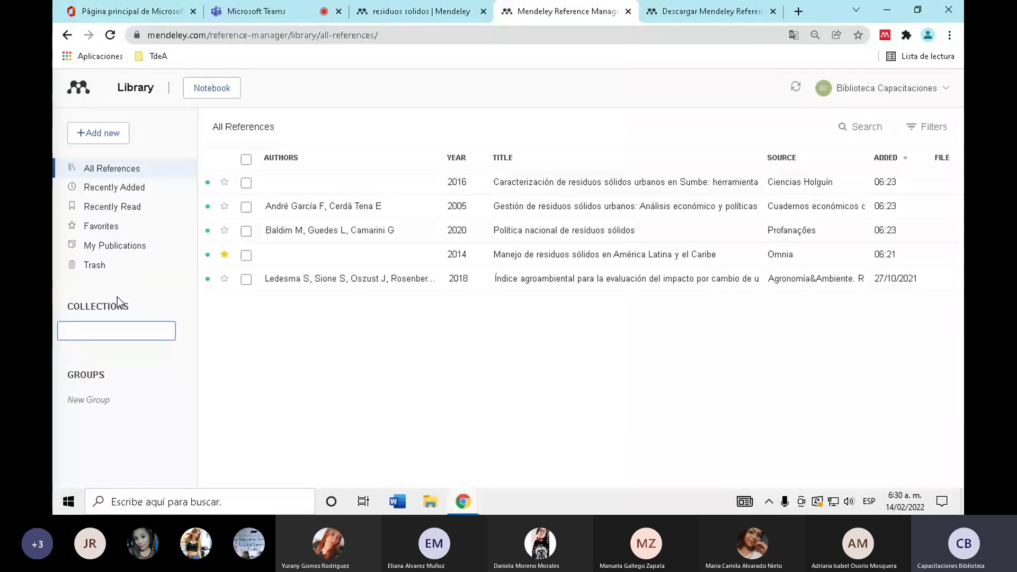
# - Create the Materia 1 and Materia 2 collections
pyautogui.write('Materia 1')
pyautogui.press('Return')
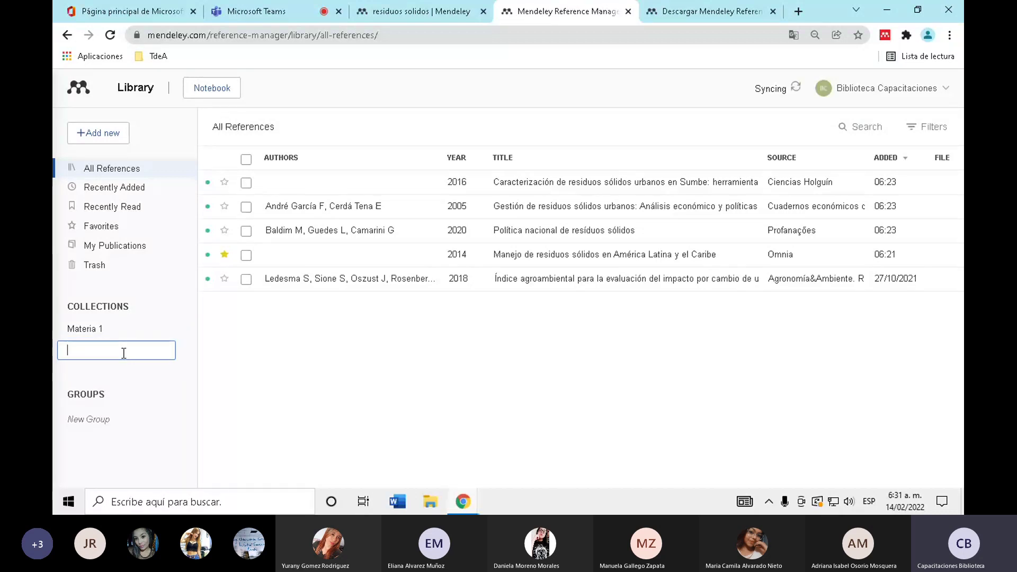
pyautogui.write('Materia 2')
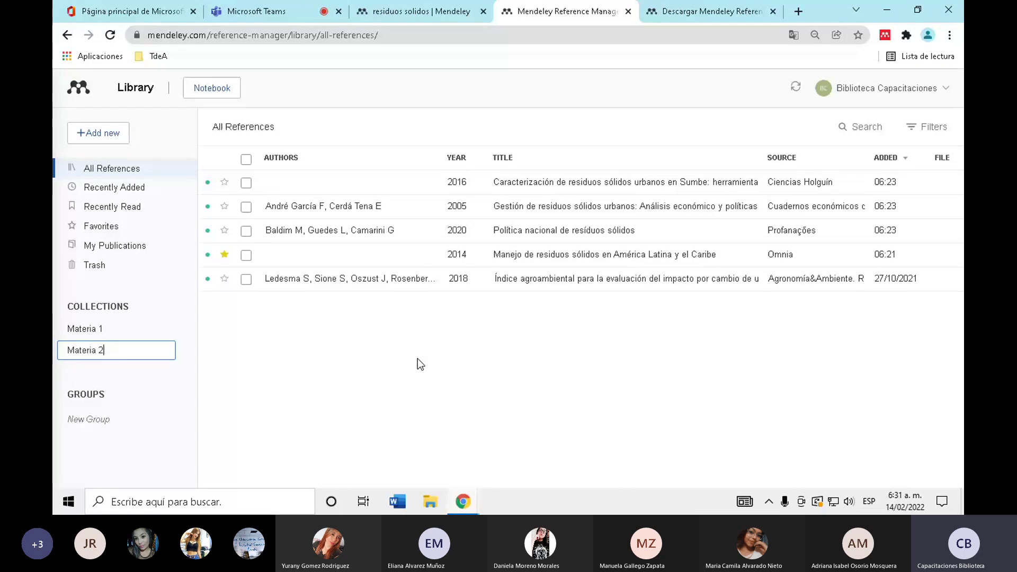
pyautogui.press('Return')
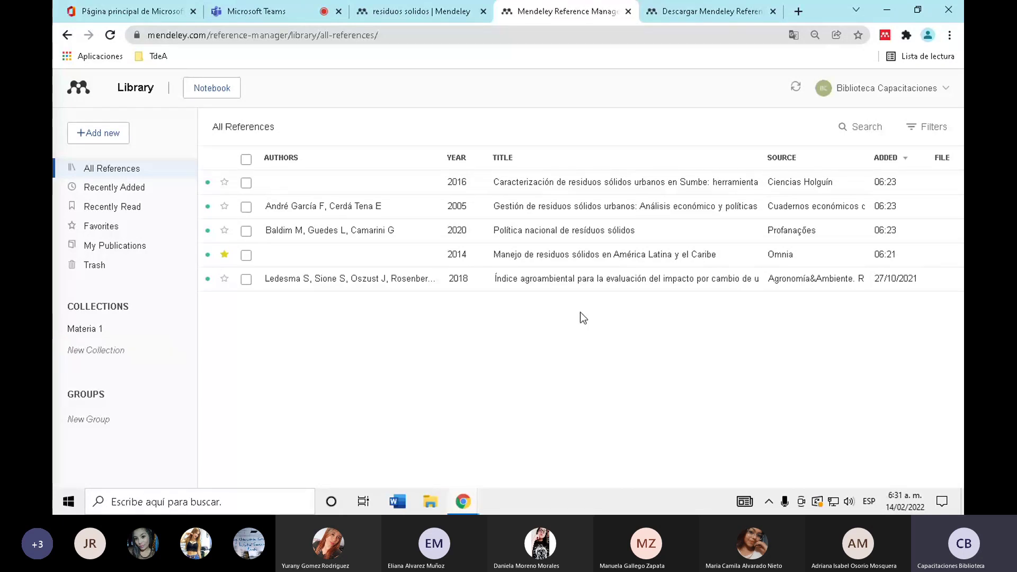
pyautogui.click(70, 354)
pyautogui.write('Mate')
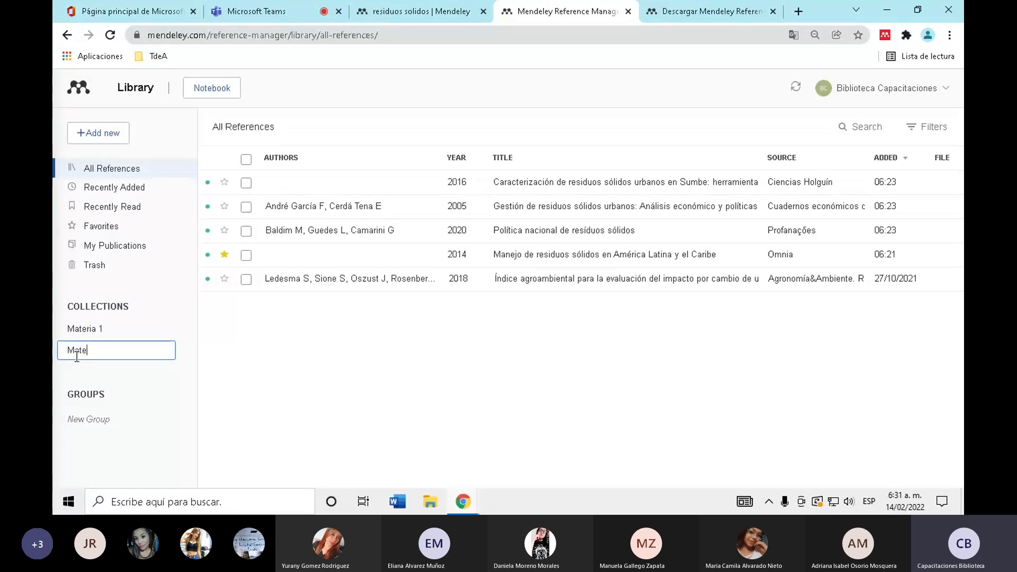
pyautogui.write('ria 2')
pyautogui.press('Return')
# - Add the Materia 3 and Materia 4 collections and dismiss the leftover empty entry
pyautogui.write('Materia 3')
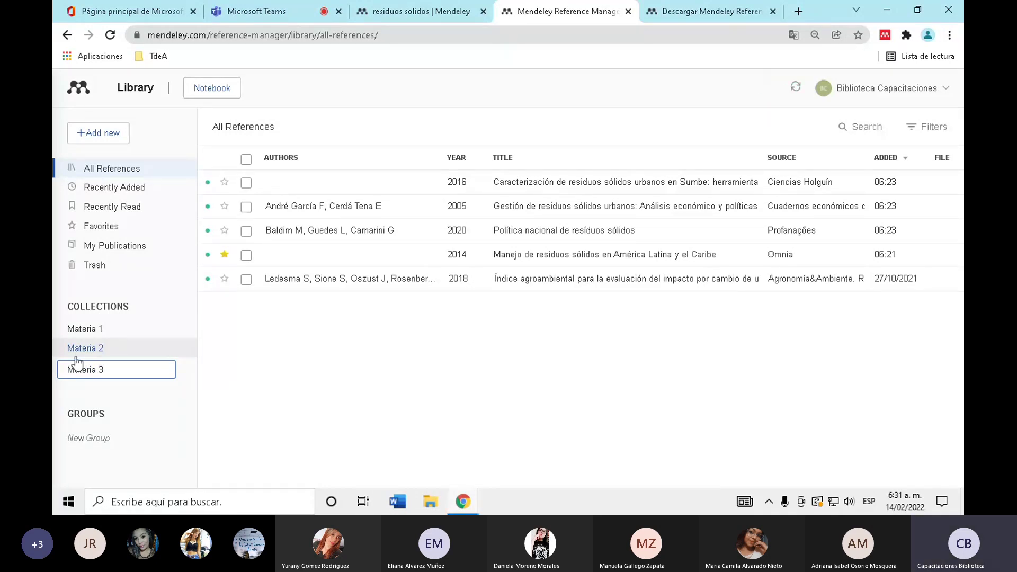
pyautogui.press('Return')
pyautogui.write('Materia')
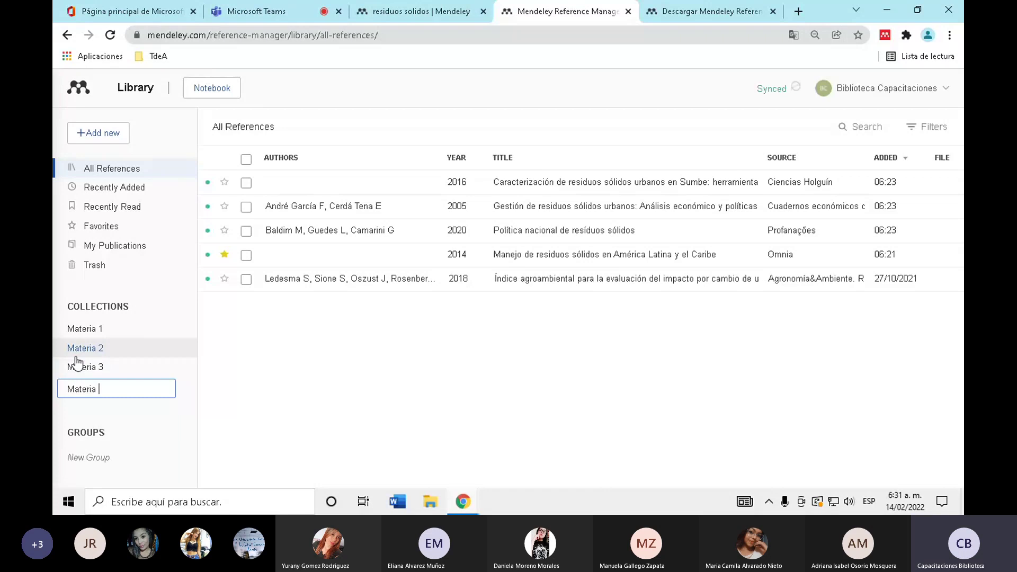
pyautogui.write(' 4')
pyautogui.press('Return')
pyautogui.click(367, 378)
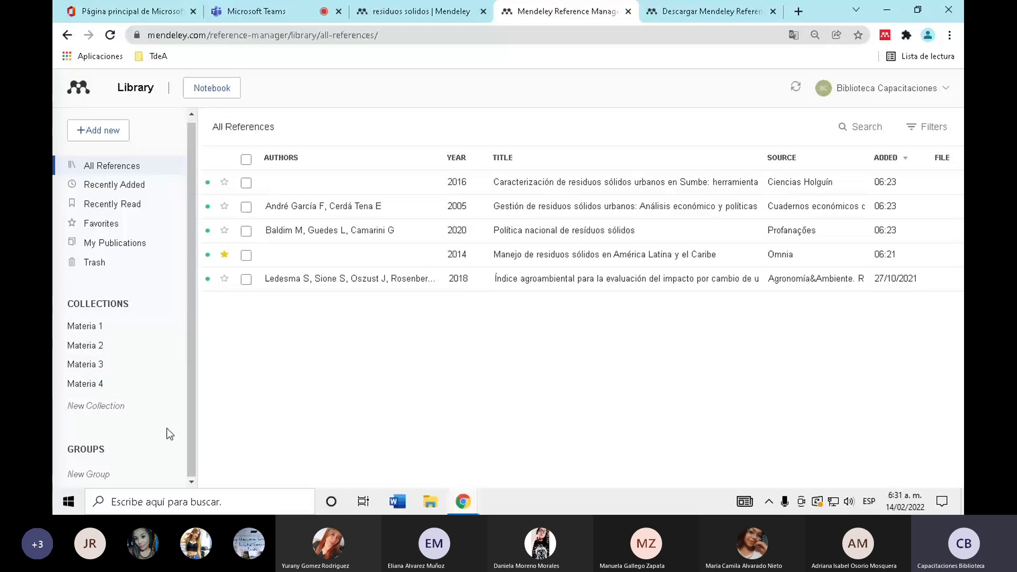
# - Browse the empty Materia 1–4 collections and return to All References
pyautogui.click(126, 343)
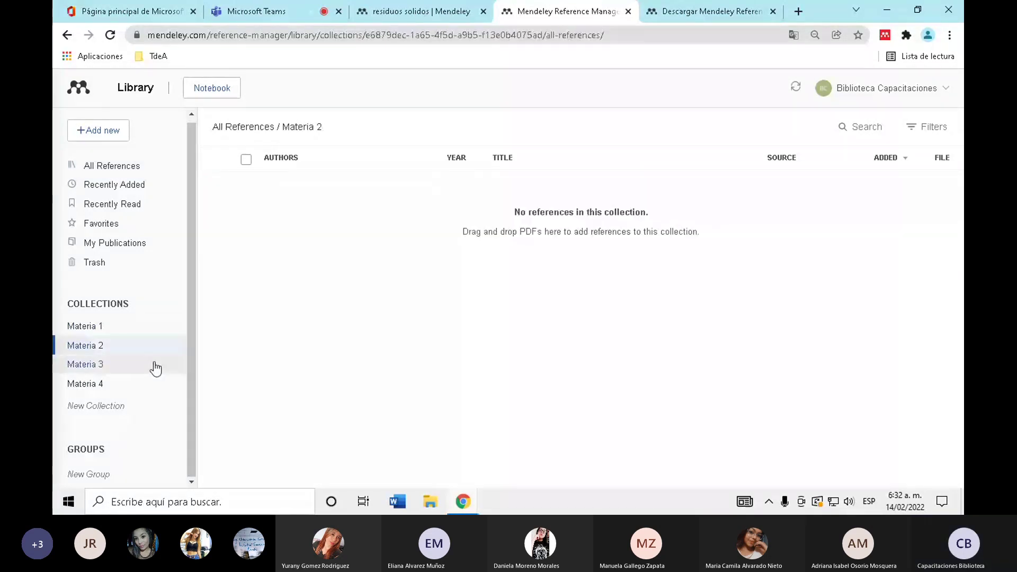
pyautogui.click(152, 371)
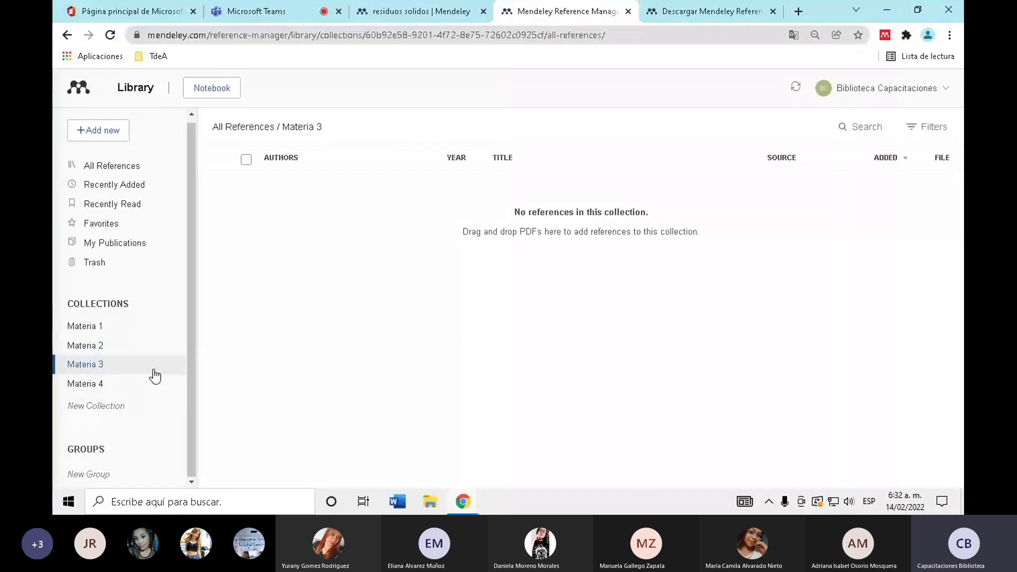
pyautogui.click(121, 386)
pyautogui.click(104, 329)
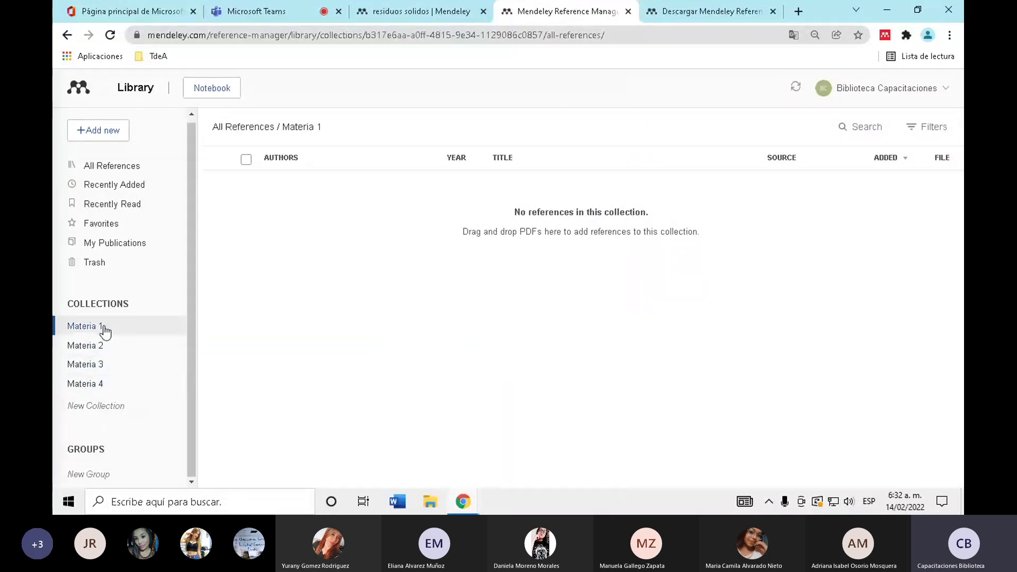
pyautogui.click(176, 166)
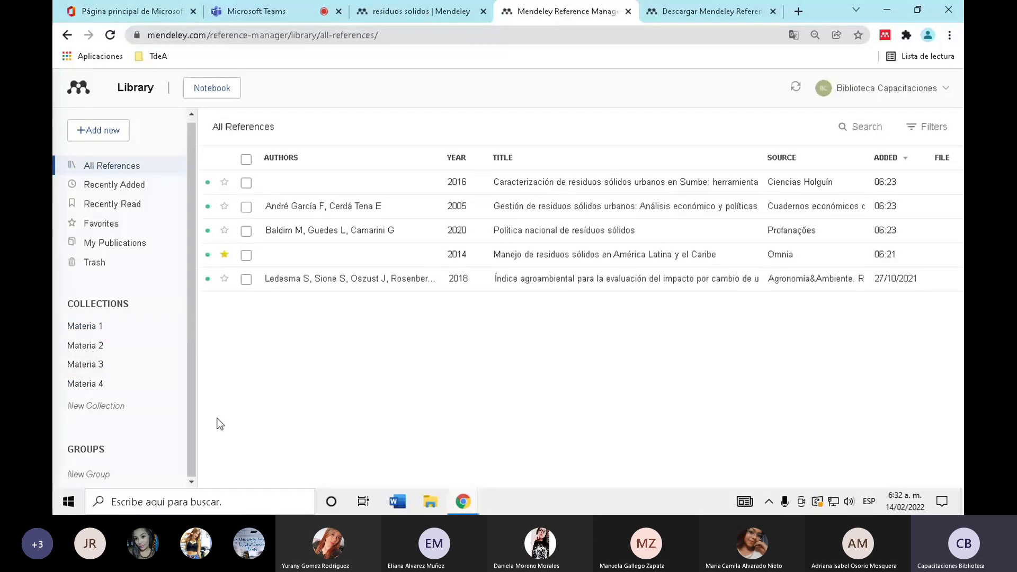
# - Add the 2016 Sumbe solid-waste reference to Materia 1 and check it there
pyautogui.click(246, 184)
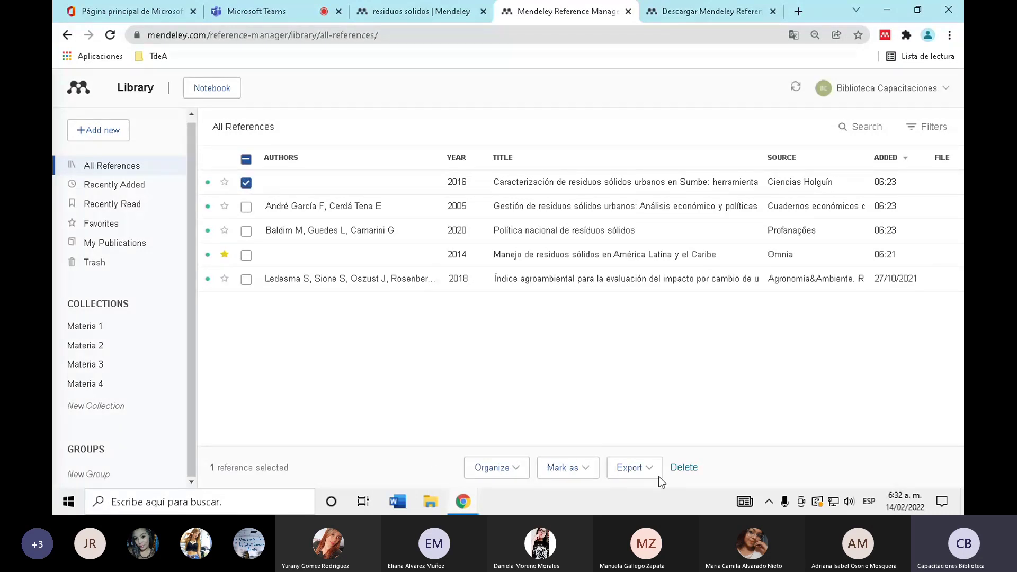
pyautogui.click(516, 470)
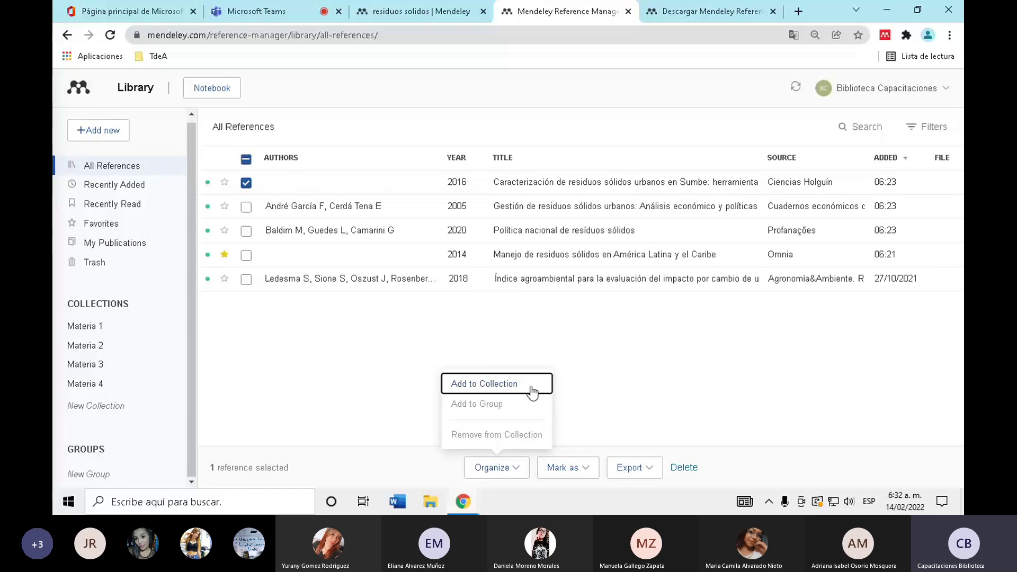
pyautogui.click(497, 389)
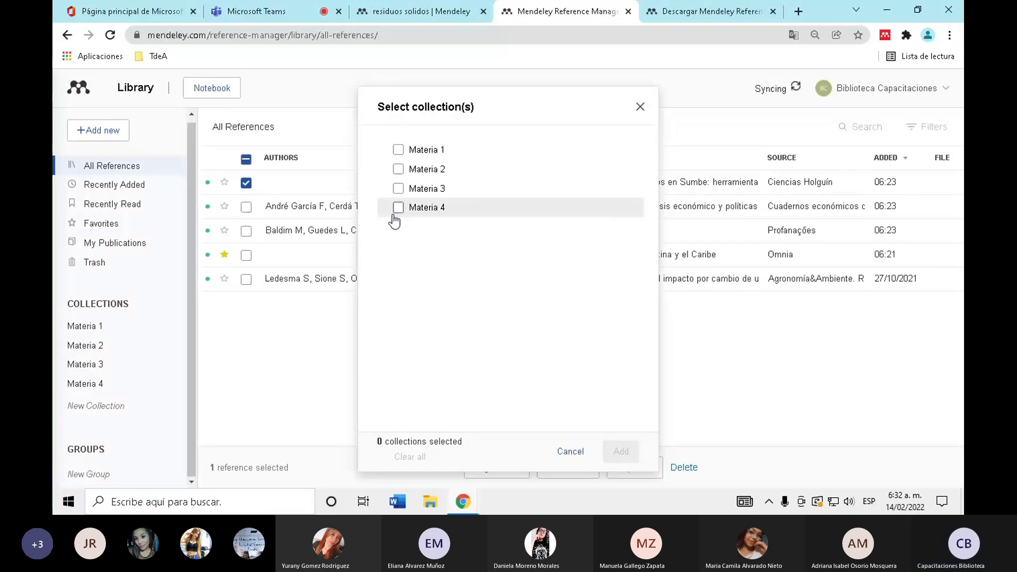
pyautogui.click(398, 150)
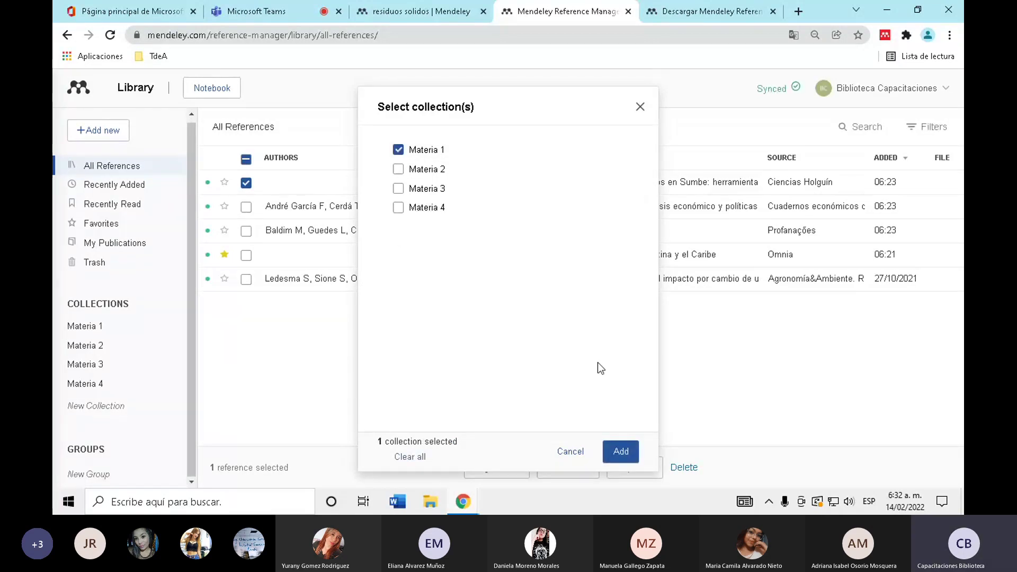
pyautogui.click(620, 454)
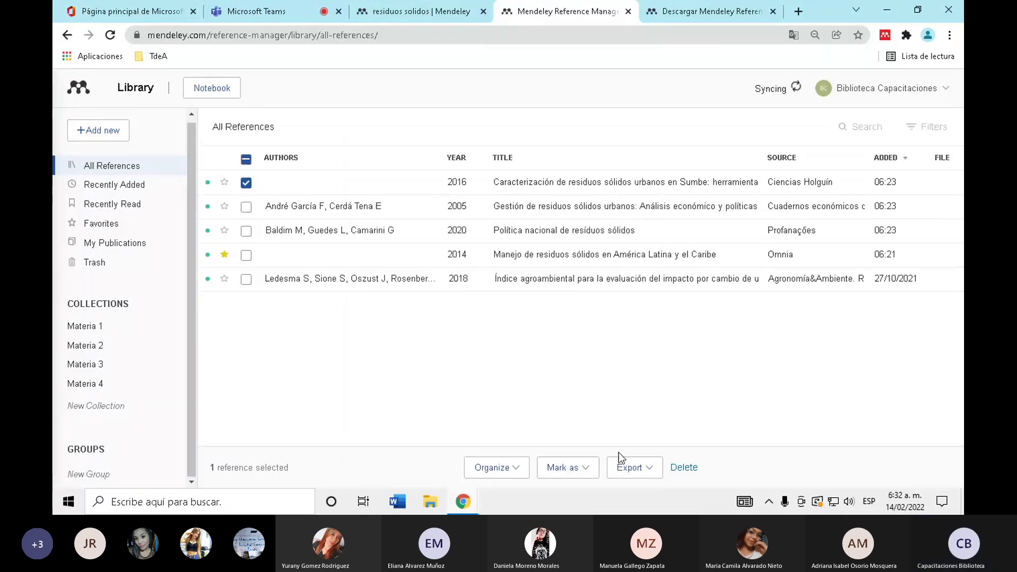
pyautogui.click(119, 332)
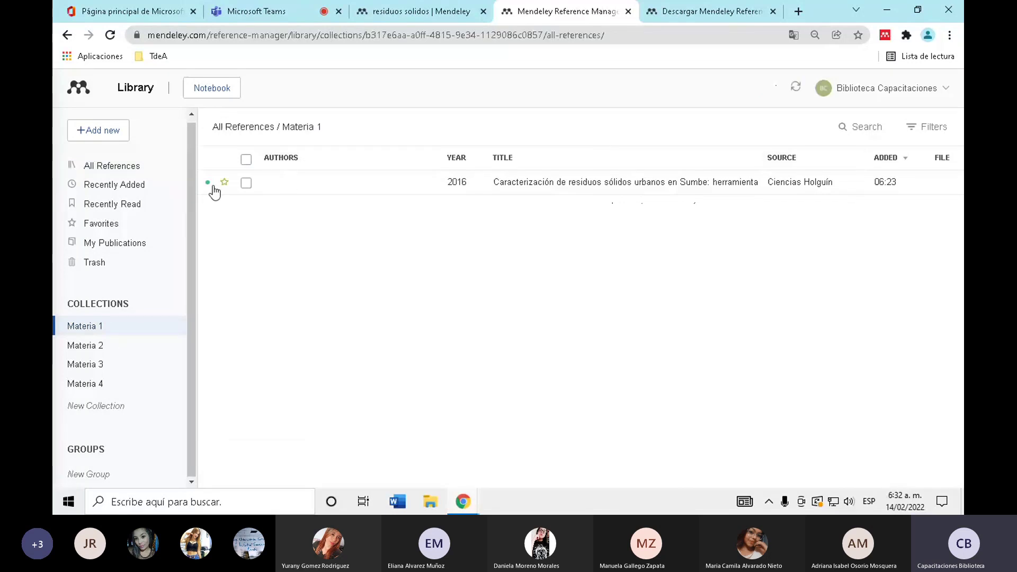
# - Back in All References, select the 2005 solid-waste management reference for organizing
pyautogui.click(169, 165)
pyautogui.click(246, 206)
pyautogui.click(511, 477)
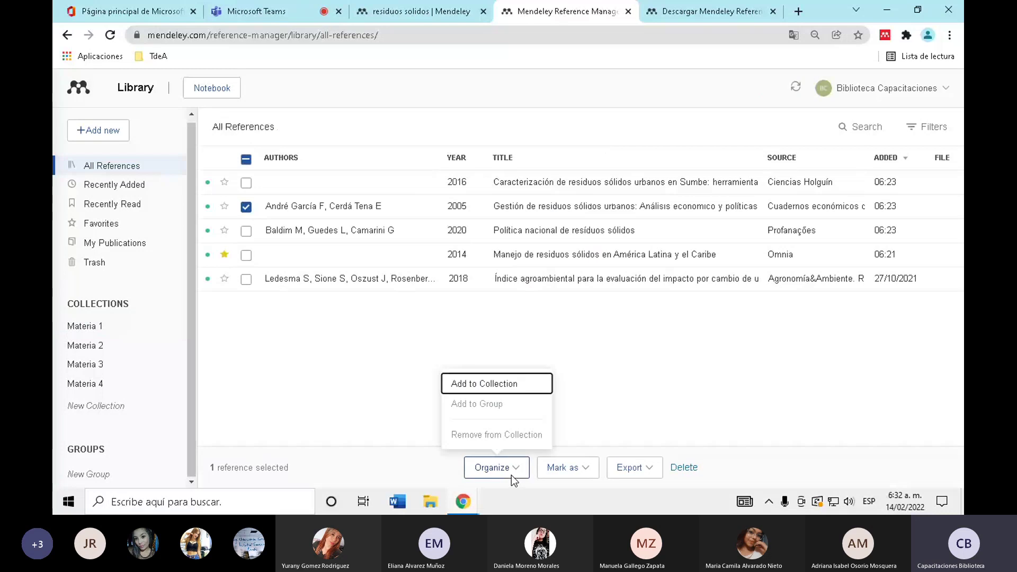
# - File the 2005 solid-waste management reference under Materia 2, then check Materia 2 and Materia 1
pyautogui.click(486, 385)
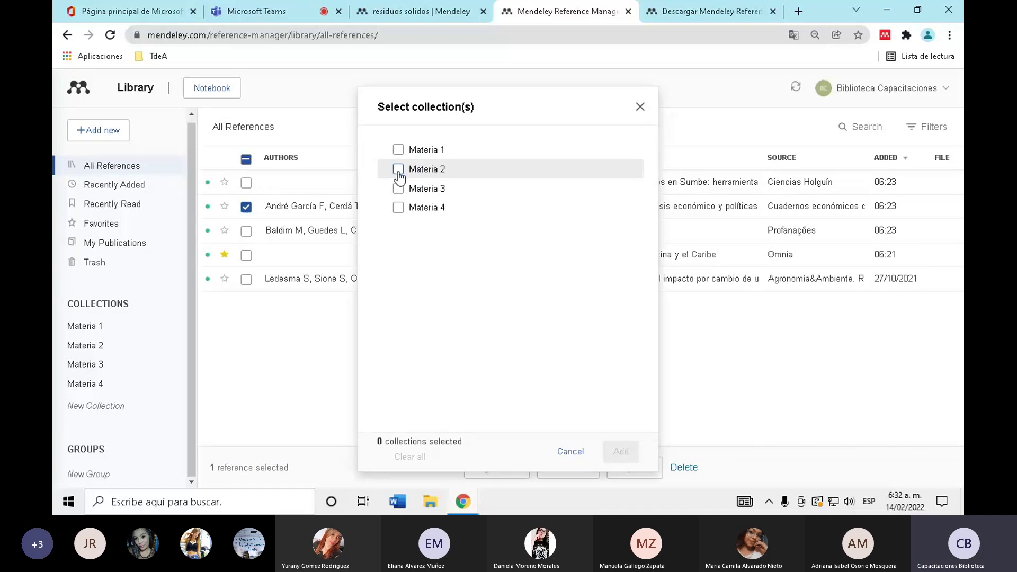
pyautogui.click(398, 169)
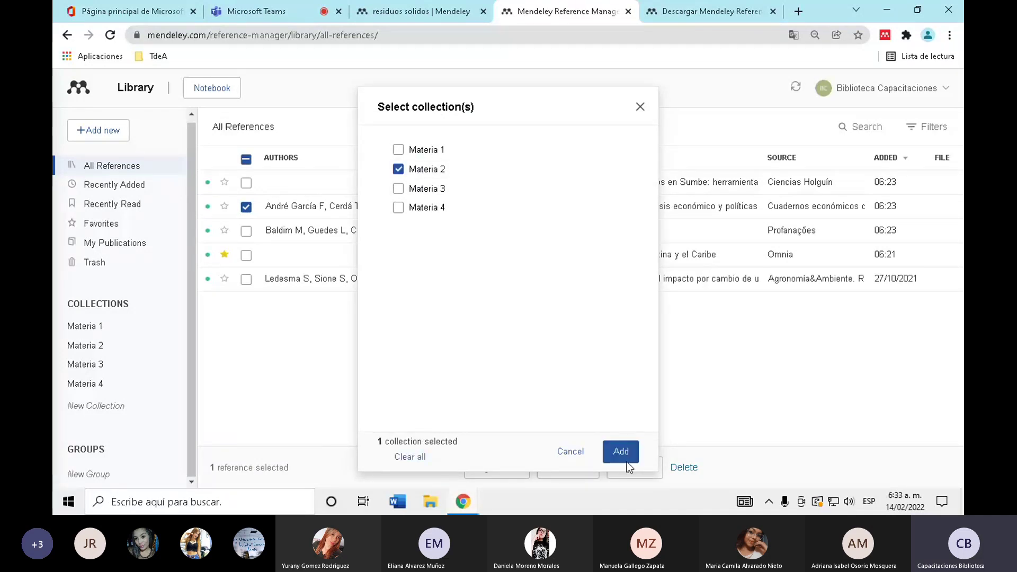
pyautogui.click(626, 459)
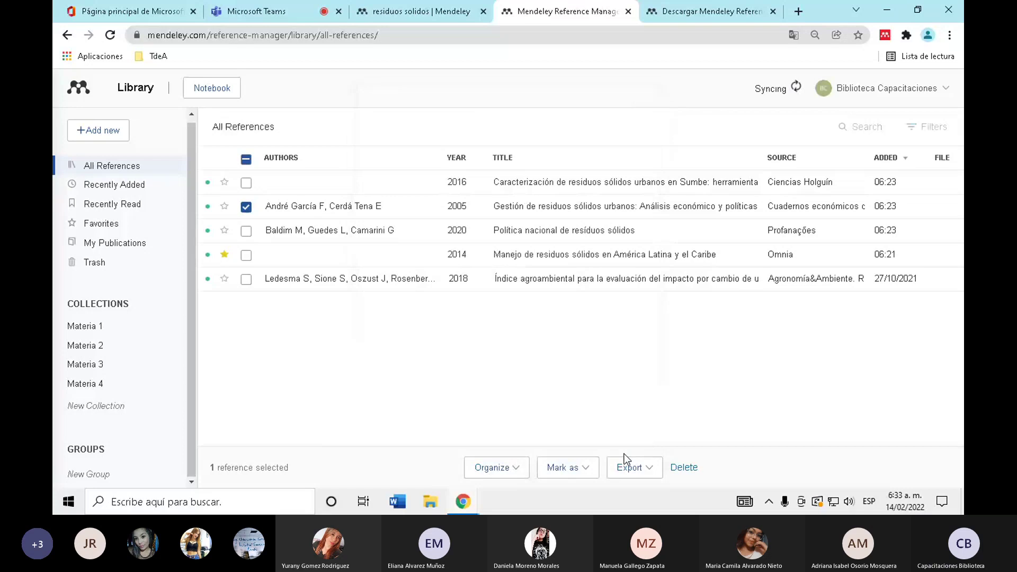
pyautogui.click(132, 345)
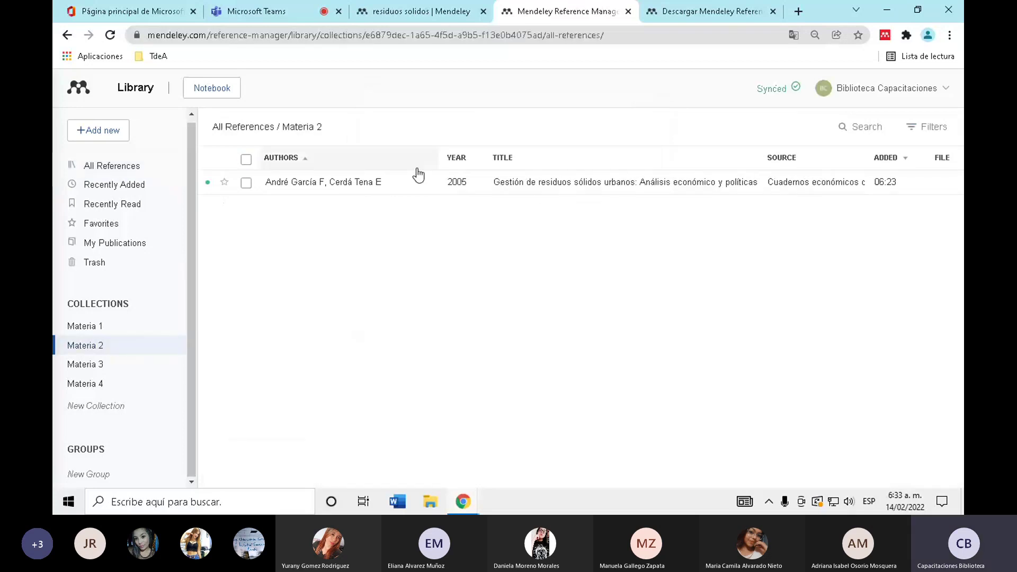
pyautogui.click(148, 332)
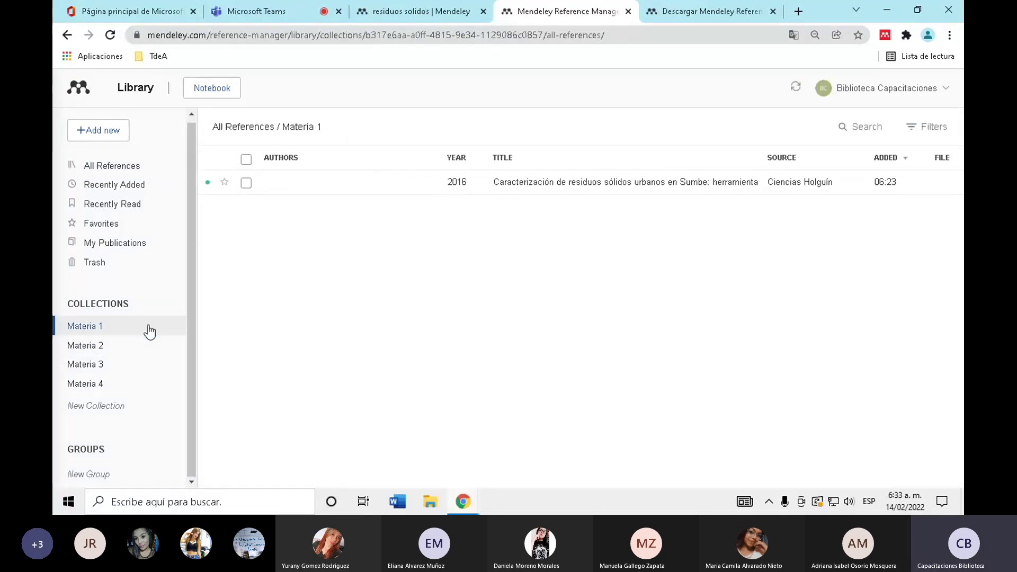
pyautogui.click(152, 165)
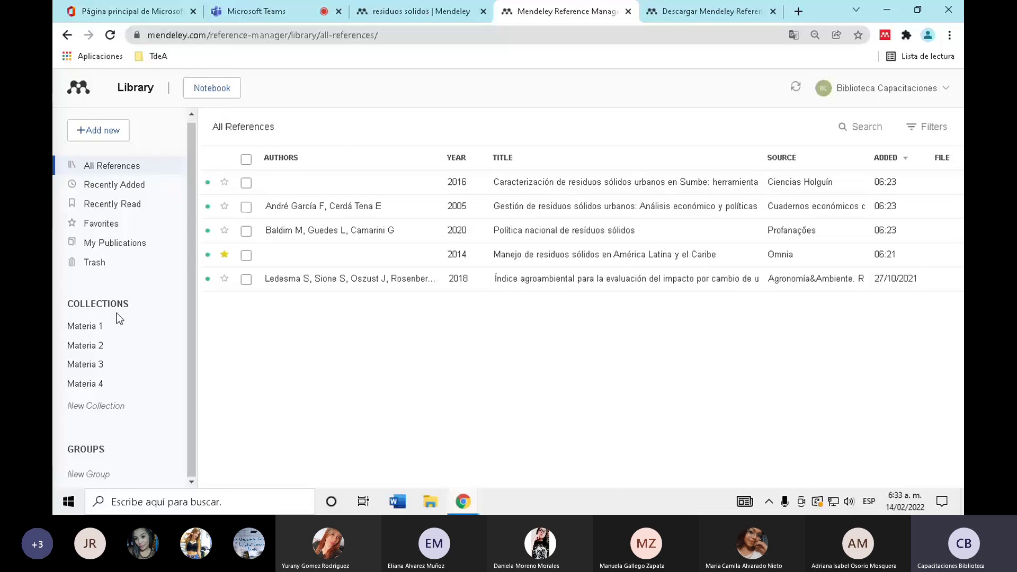
# - Browse the Materia 1–4 collections and return to All References
pyautogui.click(115, 346)
pyautogui.click(116, 373)
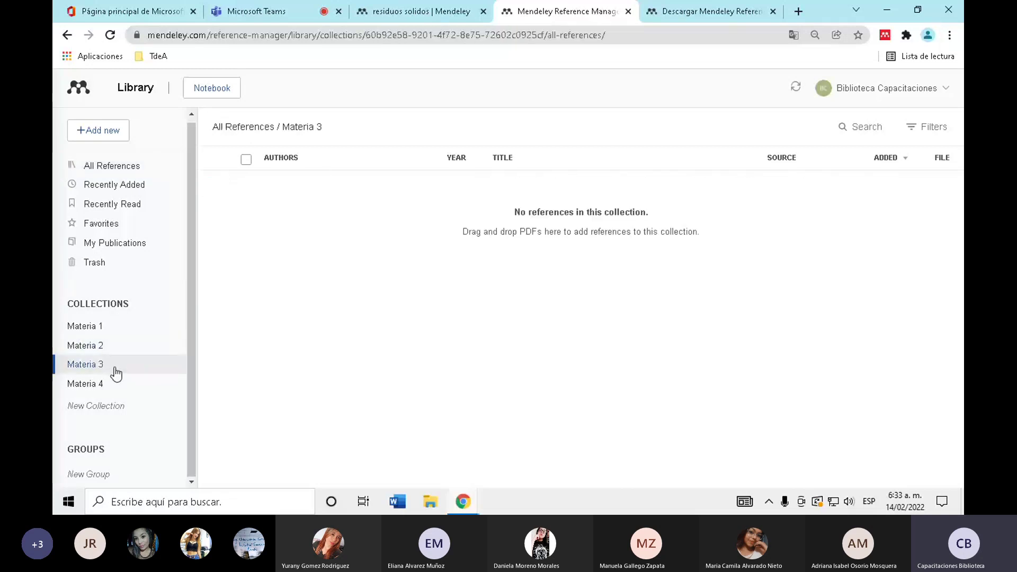
pyautogui.click(116, 381)
pyautogui.click(112, 322)
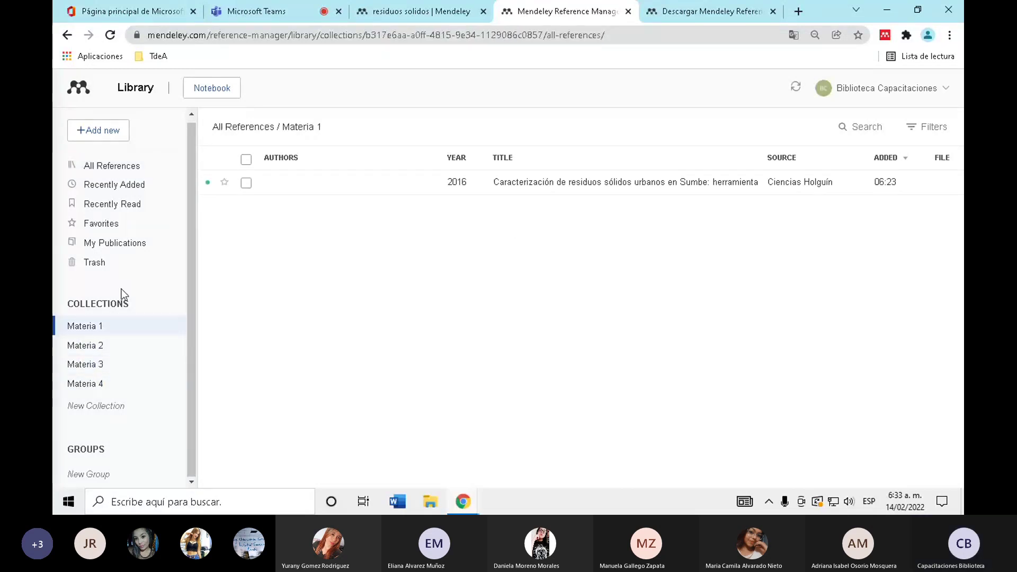
pyautogui.click(112, 166)
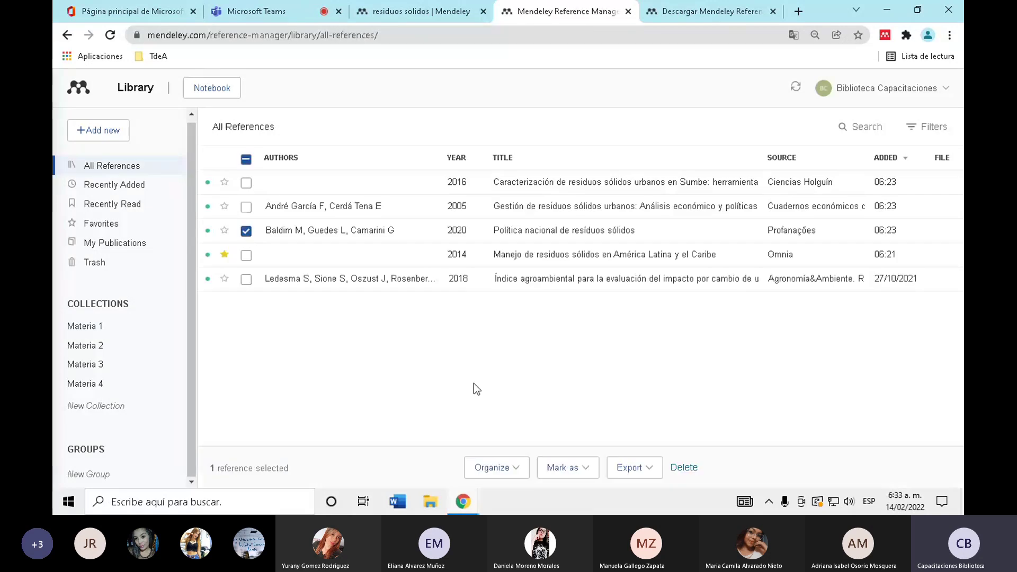
# - Add the selected 2020 Política nacional reference to Materia 3
pyautogui.click(492, 467)
pyautogui.click(473, 386)
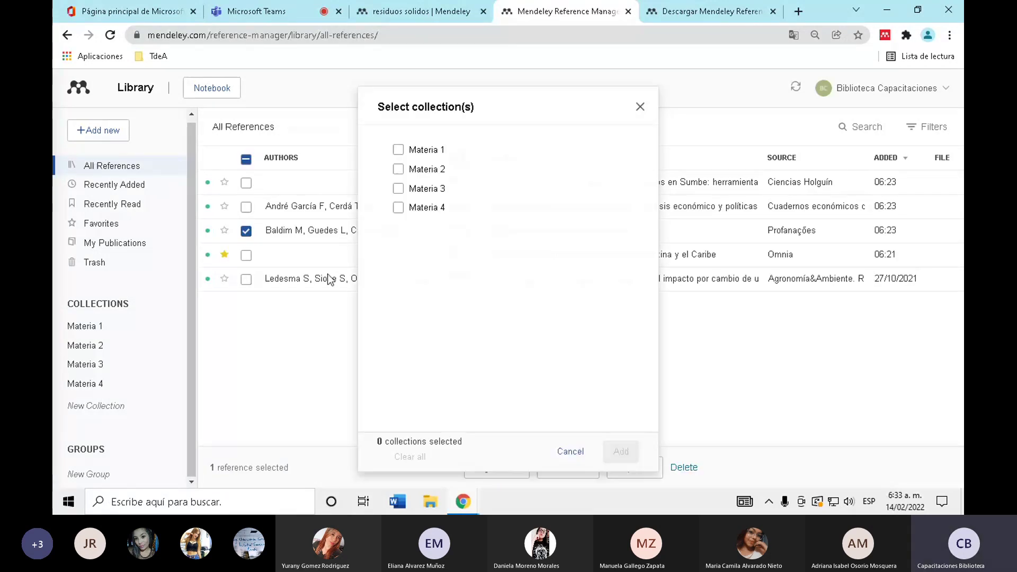
pyautogui.click(398, 189)
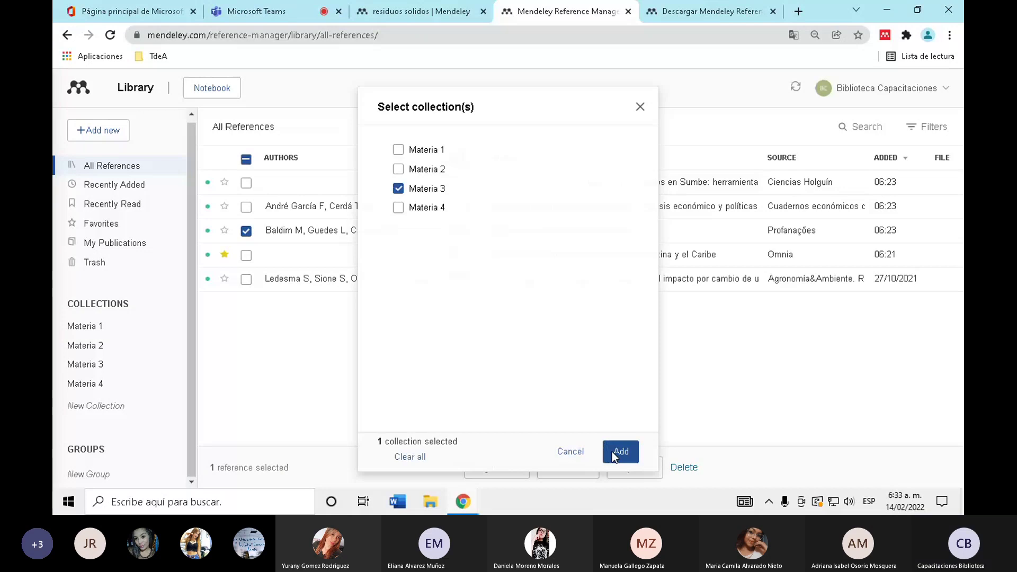
pyautogui.click(612, 452)
# - Add the 2014 Latin American waste-management reference to Materia 4 and view that collection
pyautogui.click(246, 255)
pyautogui.click(245, 231)
pyautogui.click(516, 469)
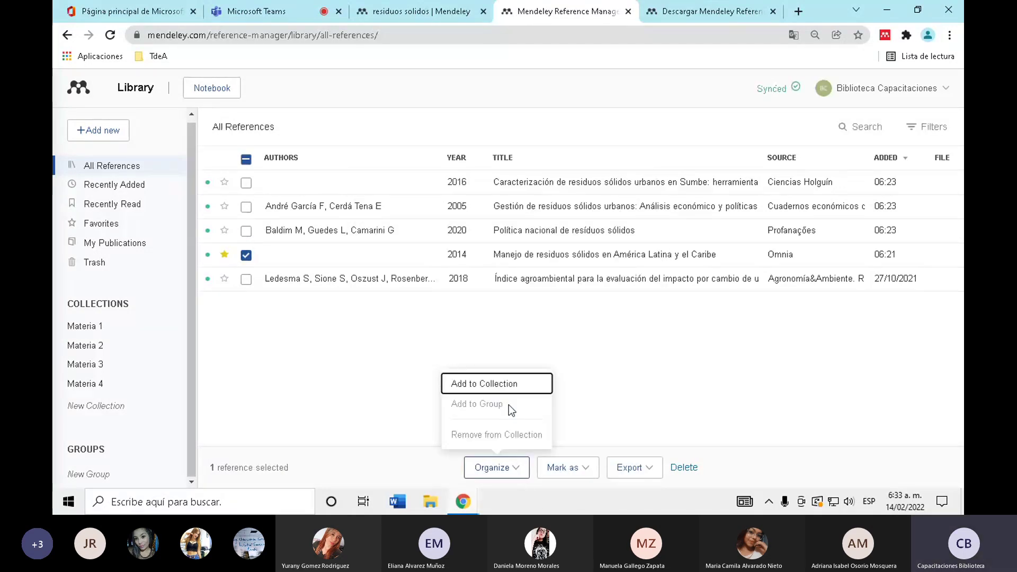
pyautogui.click(498, 384)
pyautogui.click(396, 208)
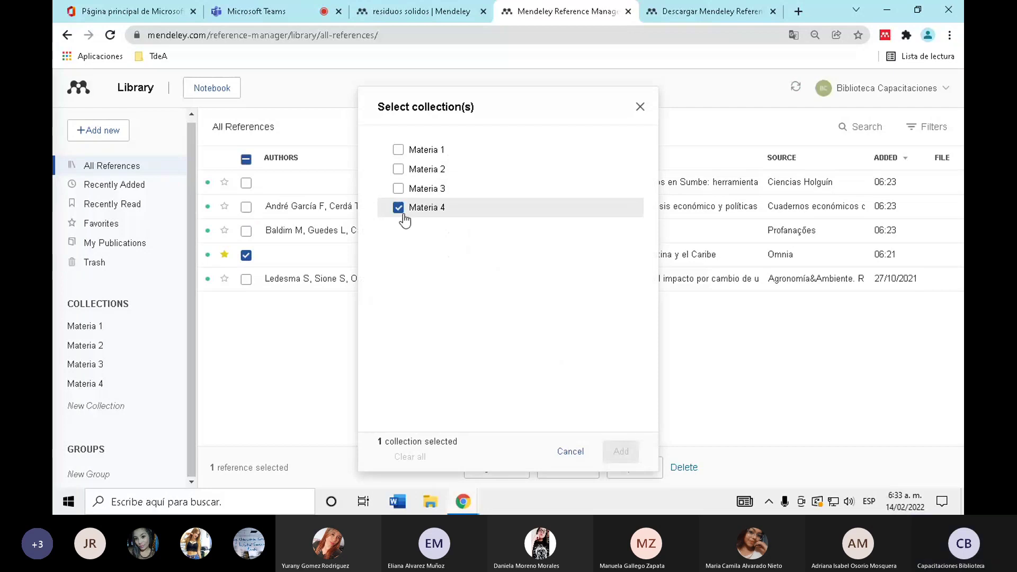
pyautogui.click(611, 455)
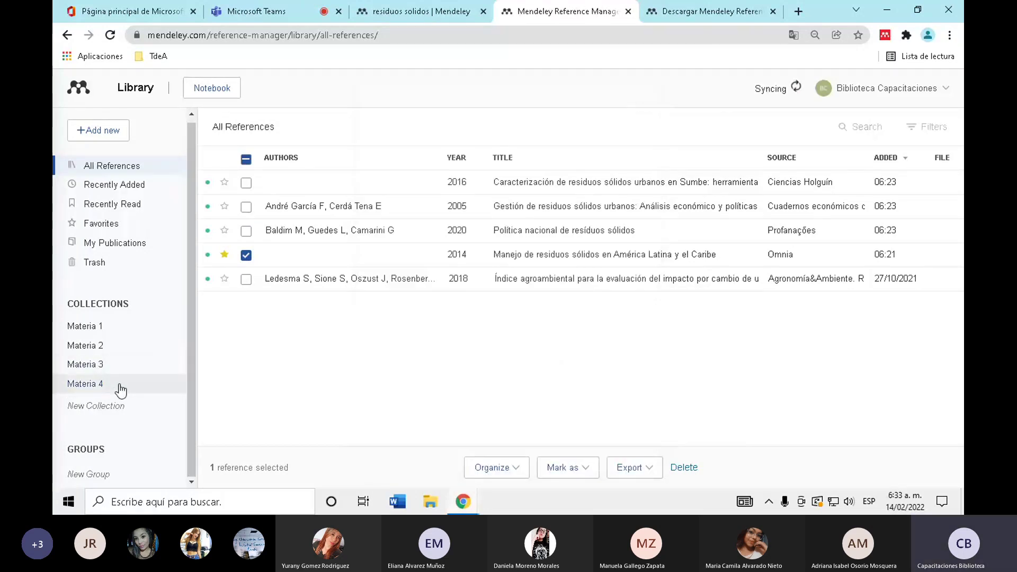
pyautogui.click(120, 384)
# - Browse Materia 2 and Materia 1, then show Materia 4 with its single 2014 Manejo reference
pyautogui.click(131, 344)
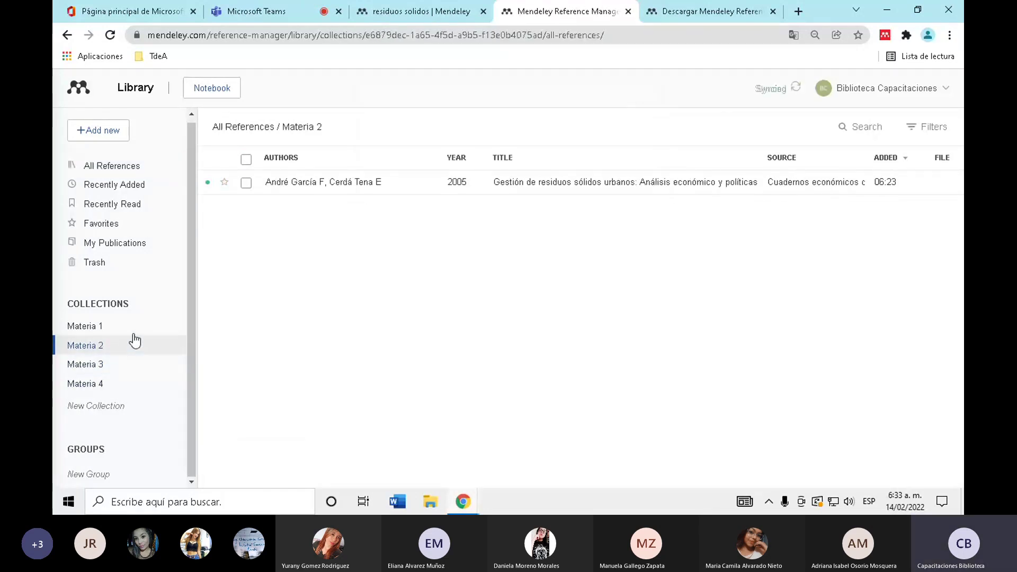
pyautogui.click(139, 325)
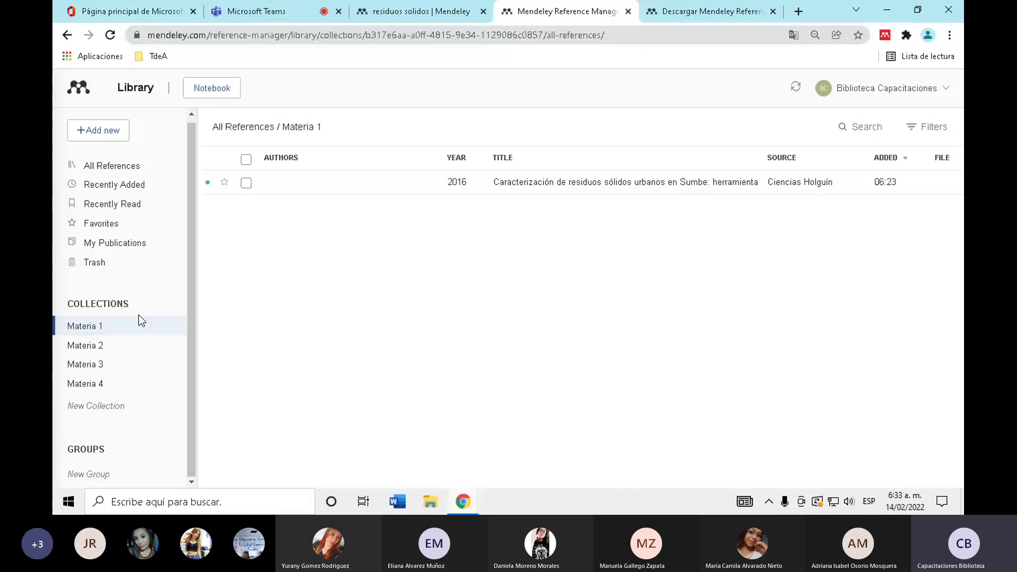
pyautogui.rightClick(139, 321)
pyautogui.click(139, 321)
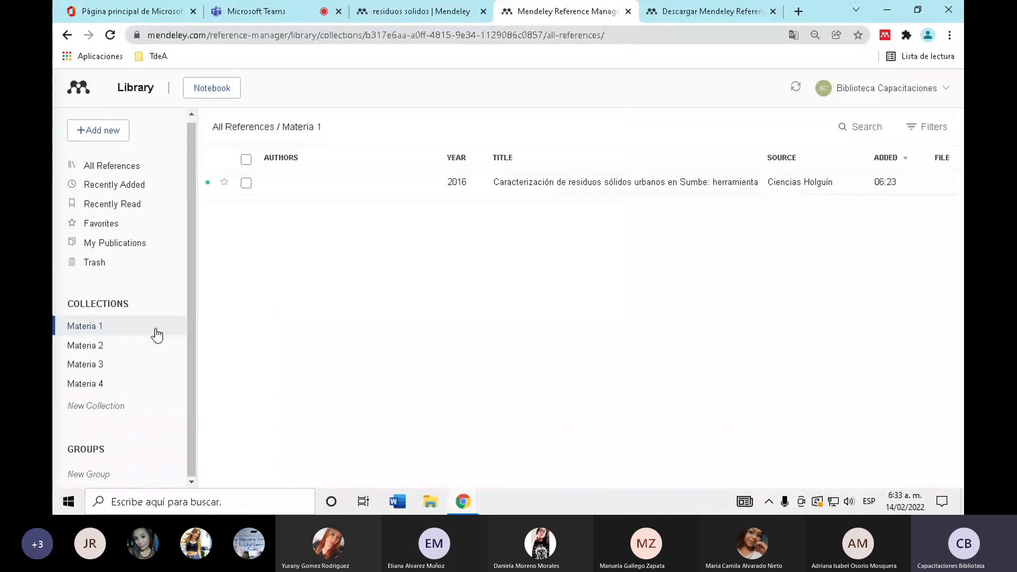
pyautogui.rightClick(95, 335)
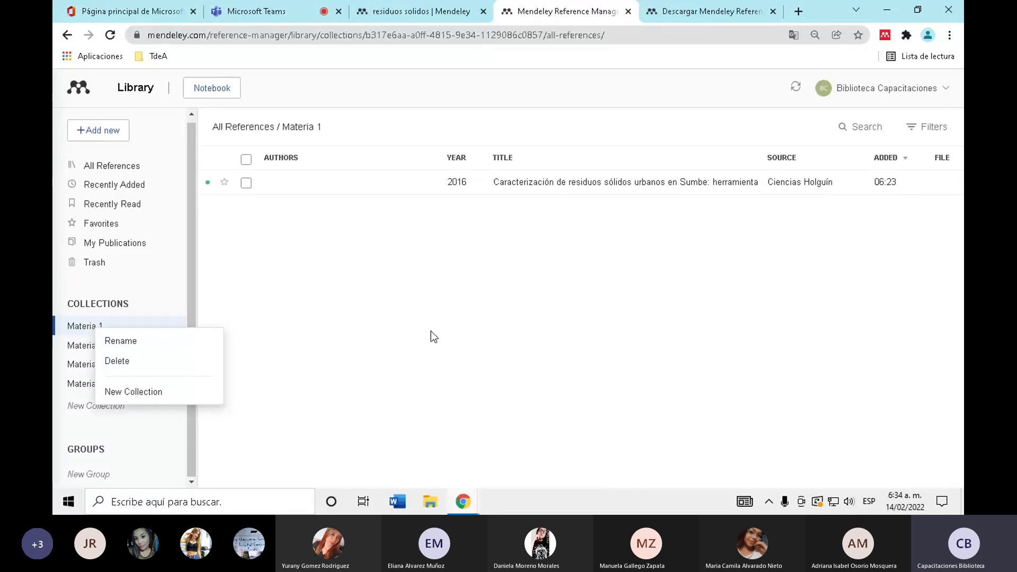
pyautogui.click(488, 302)
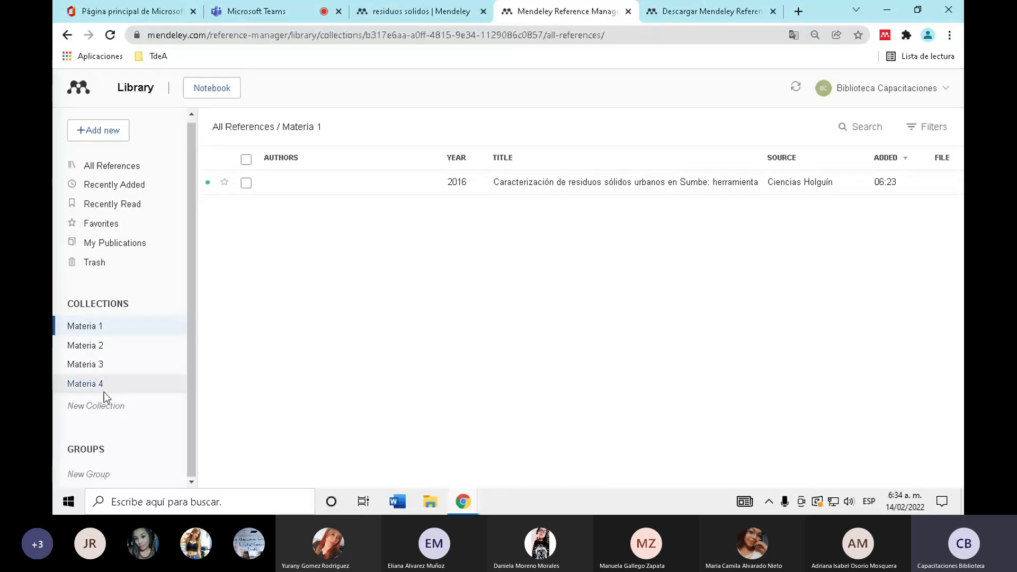
pyautogui.click(152, 168)
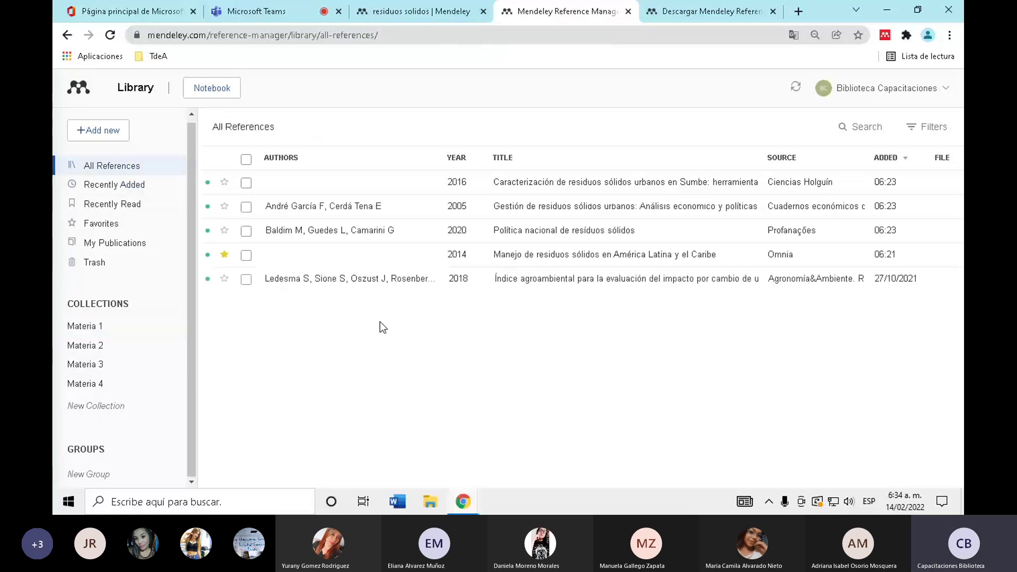
pyautogui.click(103, 389)
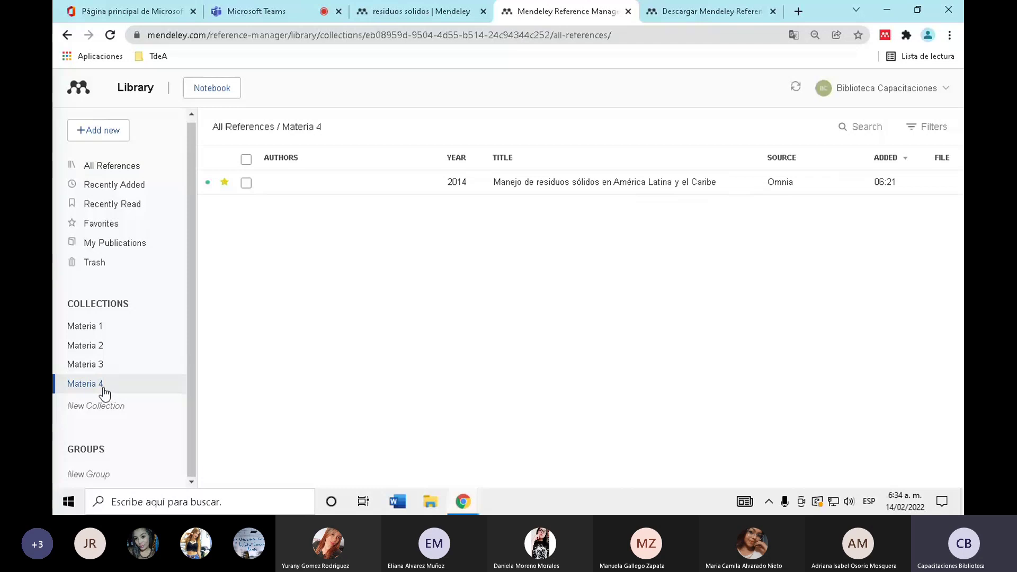
# - Permanently delete the Materia 4 collection, then select Materia 1
pyautogui.rightClick(103, 392)
pyautogui.click(127, 421)
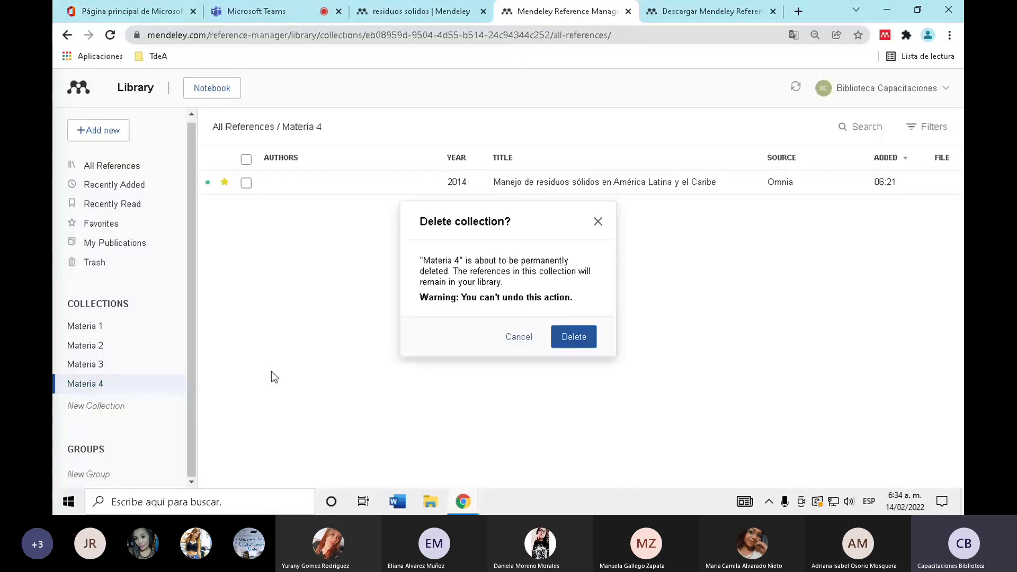
pyautogui.click(577, 344)
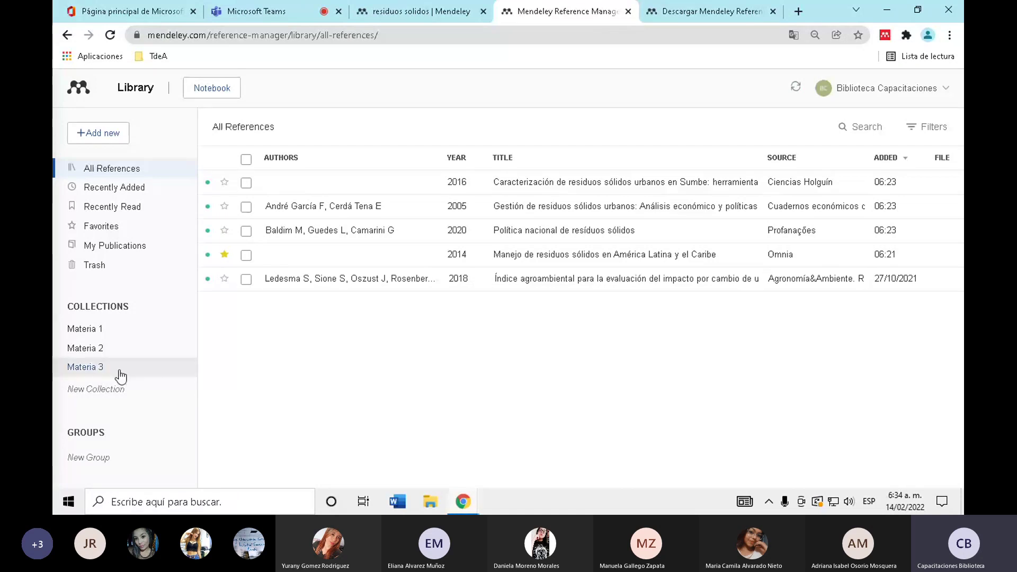
pyautogui.click(132, 330)
pyautogui.rightClick(132, 328)
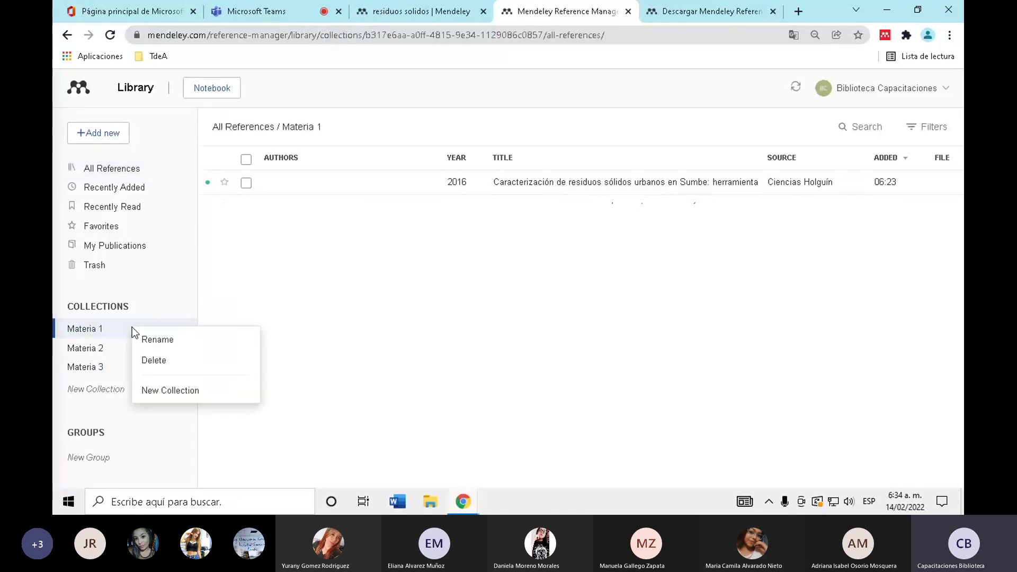
# - Nest the subcollections Tema 1, Tema 2 and Tema 3 under Materia 1, discarding the extra empty entry
pyautogui.click(174, 391)
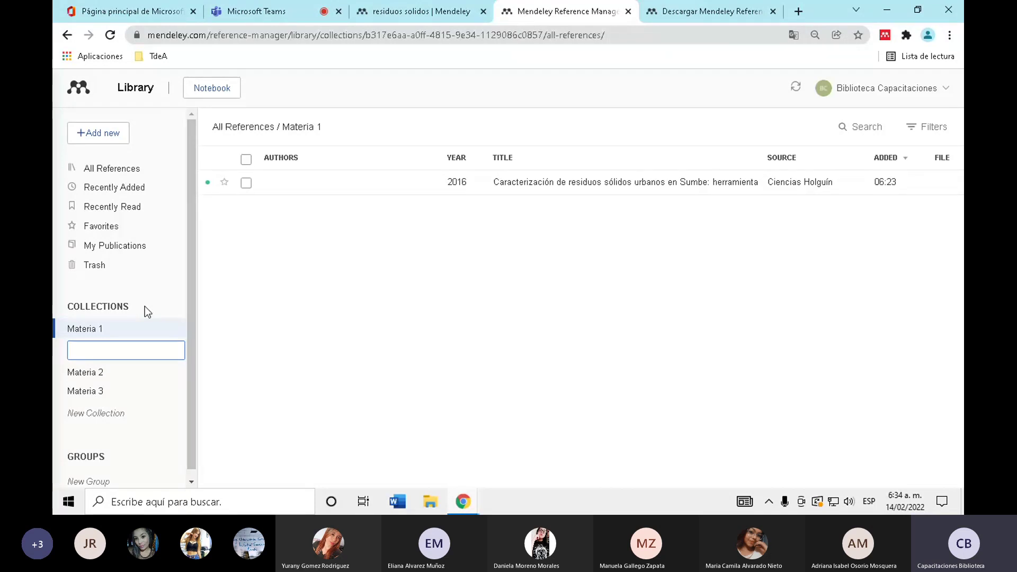
pyautogui.write('Tema 1')
pyautogui.press('Return')
pyautogui.write('Tema 2')
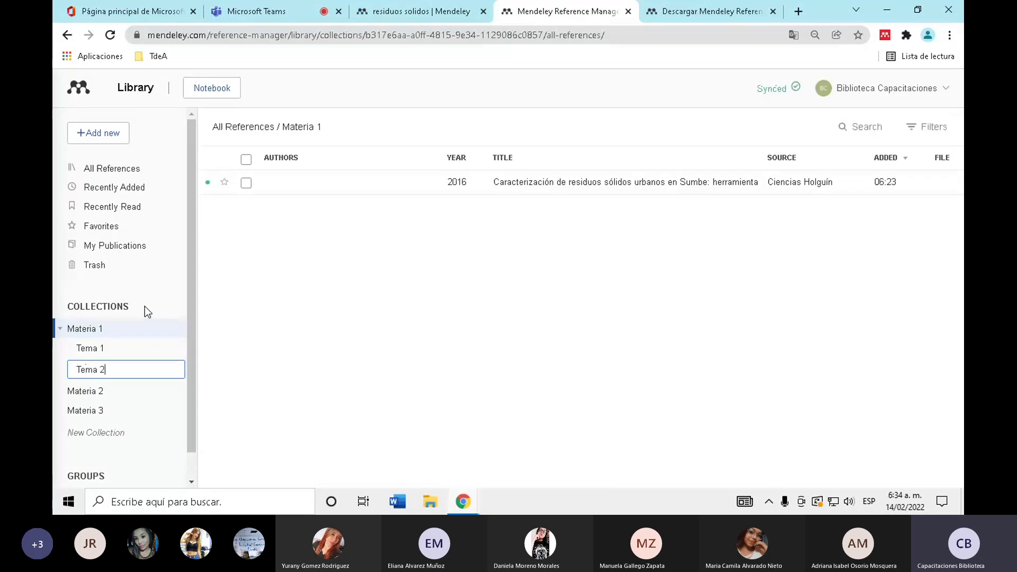
pyautogui.press('Return')
pyautogui.write('Tema 3')
pyautogui.press('Return')
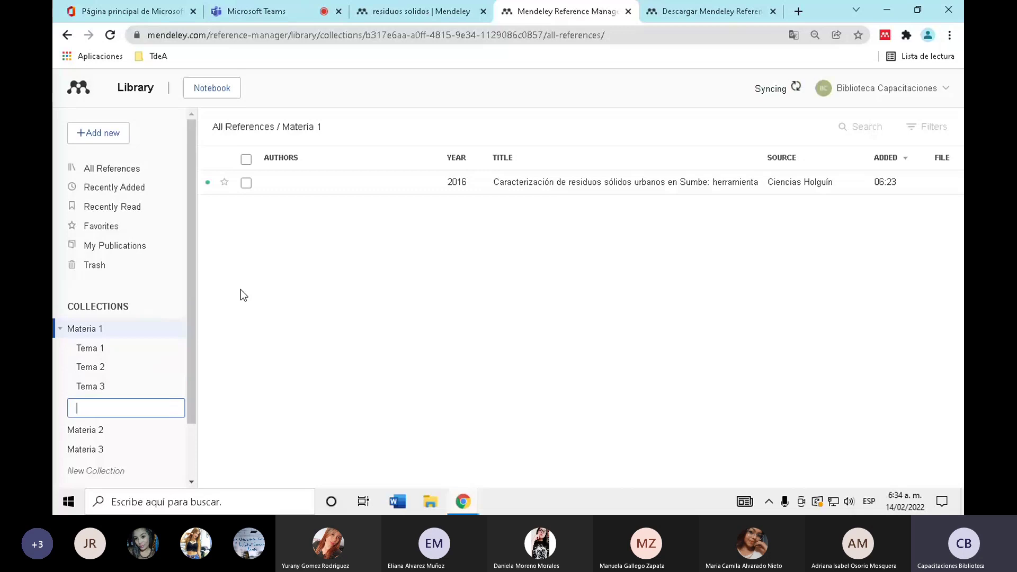
pyautogui.click(240, 295)
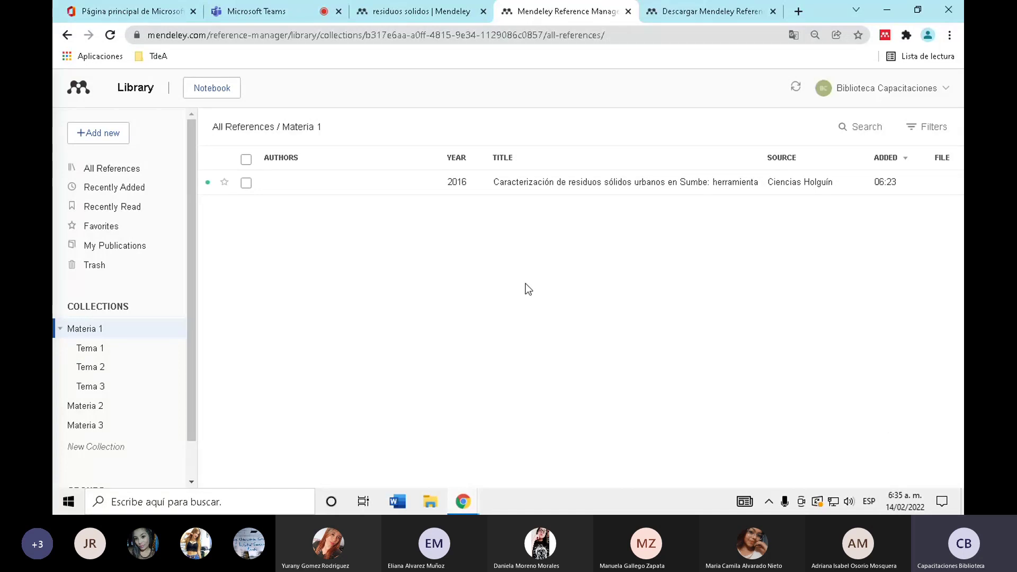
# - Add the 2018 agroambiental index reference to Materia 1
pyautogui.click(138, 172)
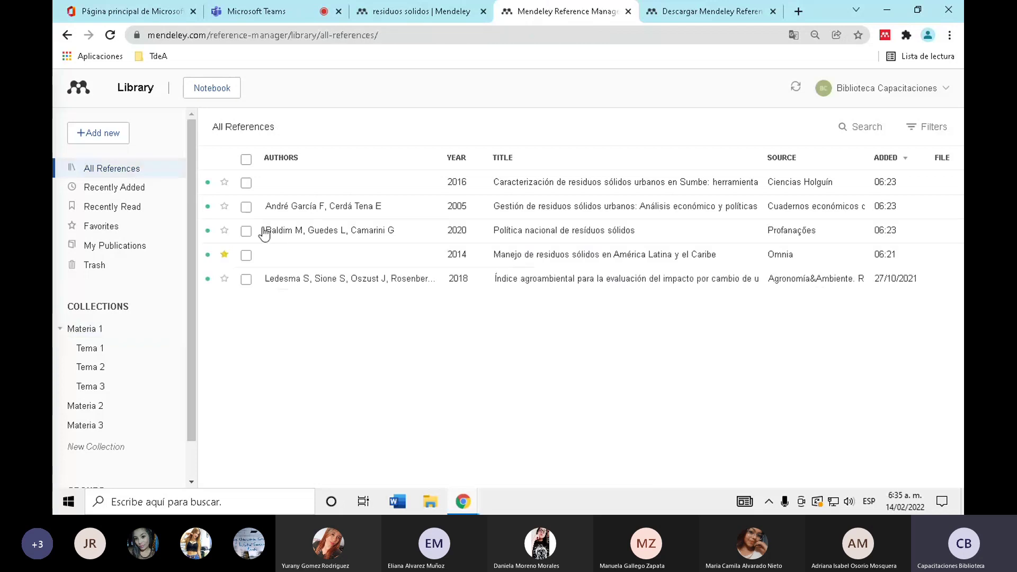
pyautogui.click(246, 279)
pyautogui.click(492, 470)
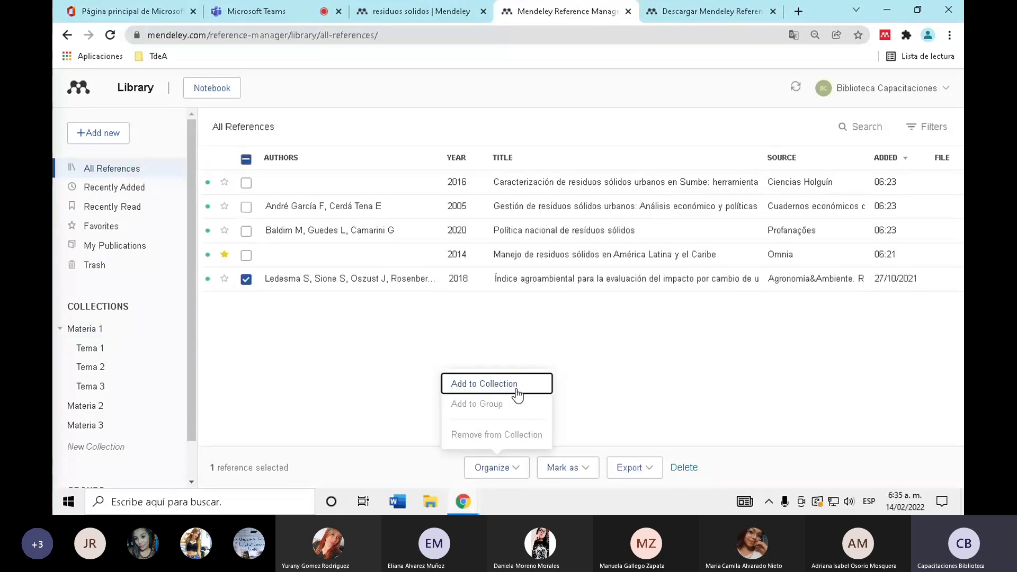
pyautogui.click(515, 391)
pyautogui.click(442, 159)
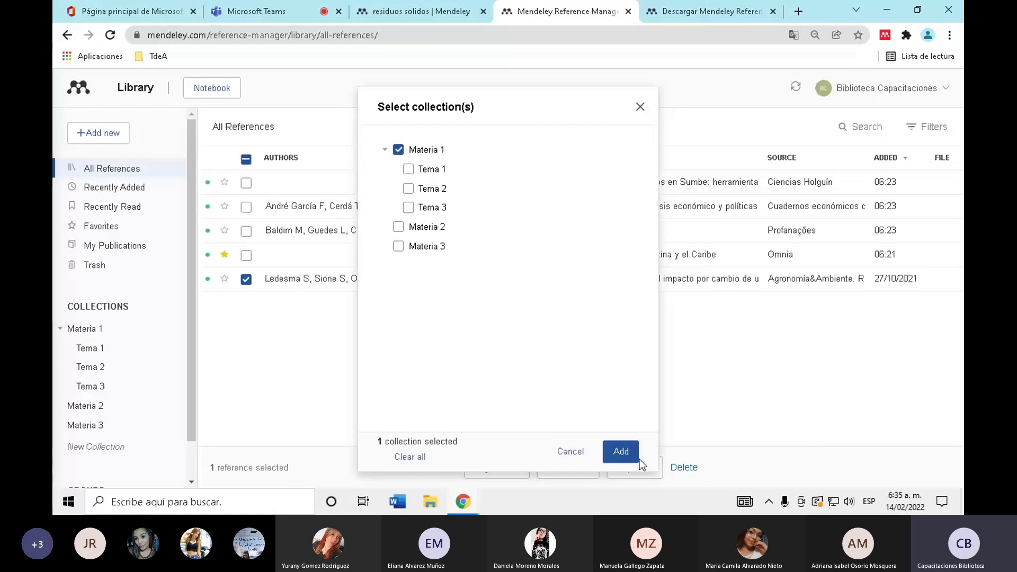
pyautogui.click(633, 453)
# - From Materia 1, file the 2018 agroambiental reference into its Tema 1 subcollection
pyautogui.click(136, 330)
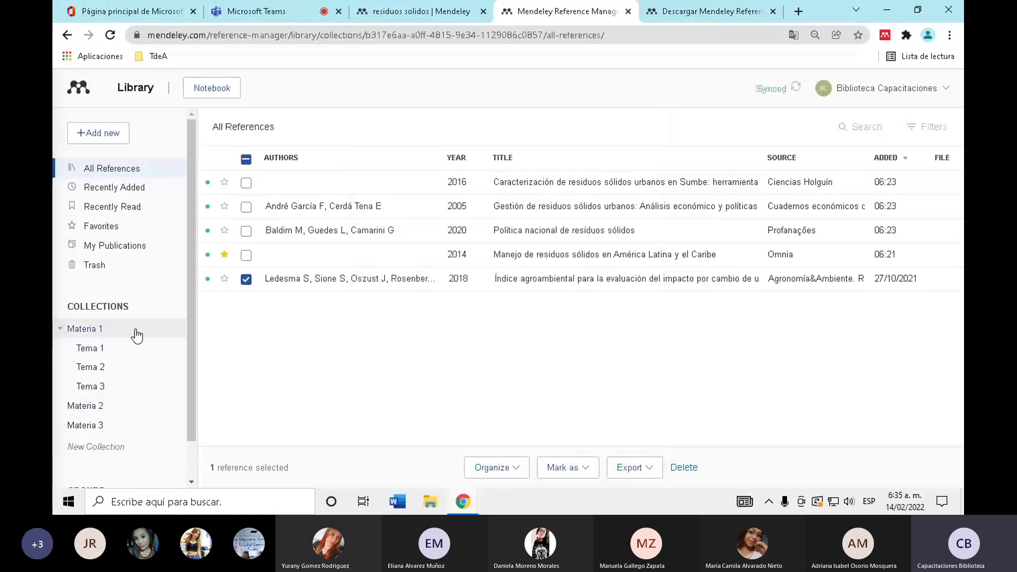
pyautogui.click(246, 207)
pyautogui.click(498, 467)
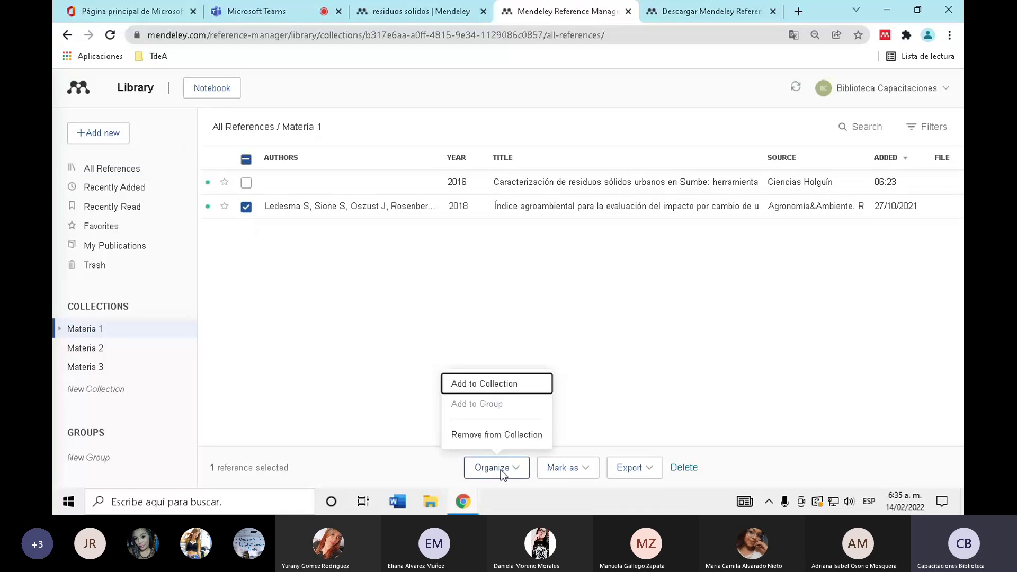
pyautogui.click(503, 384)
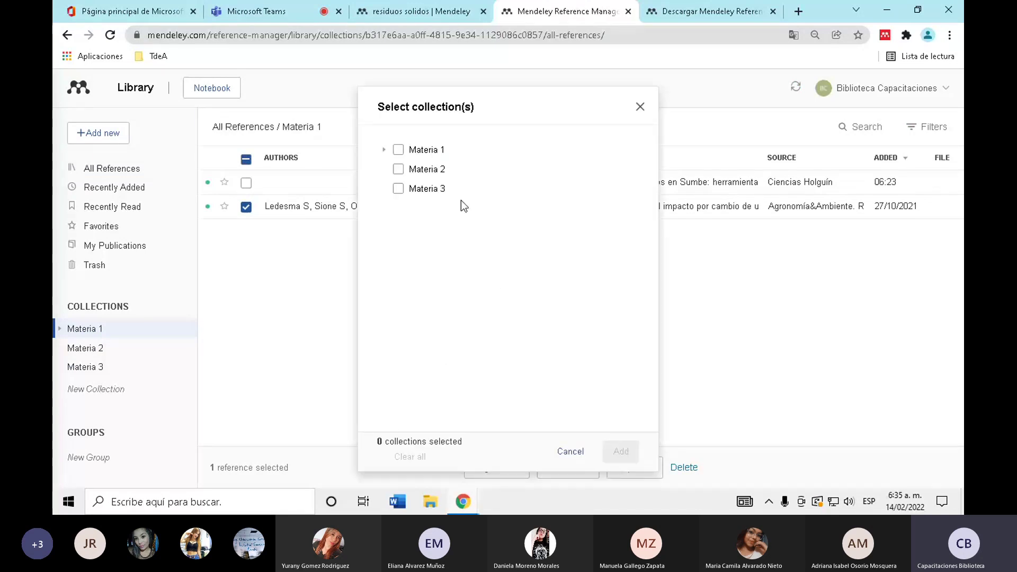
pyautogui.click(384, 153)
pyautogui.click(408, 169)
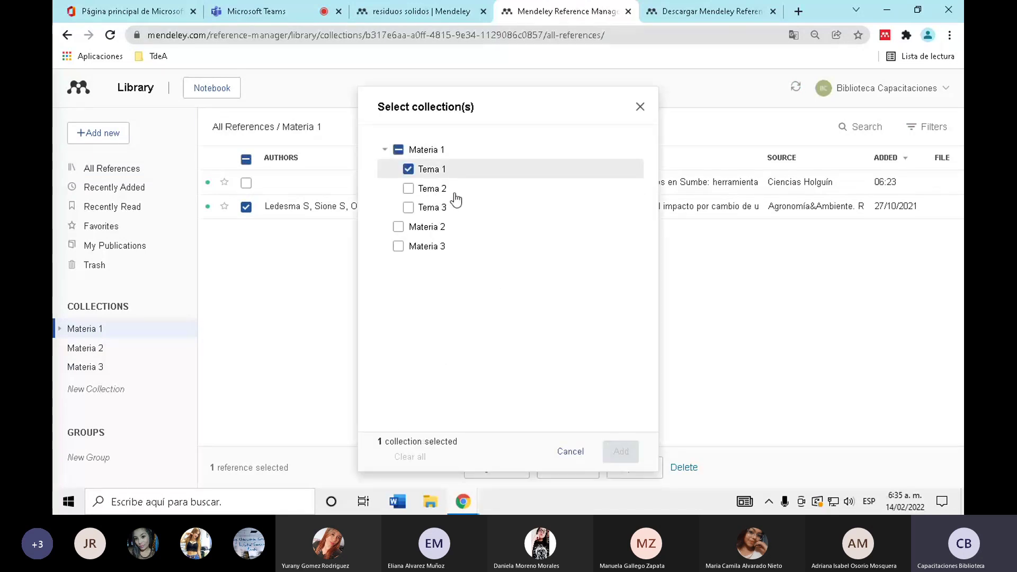
pyautogui.click(627, 455)
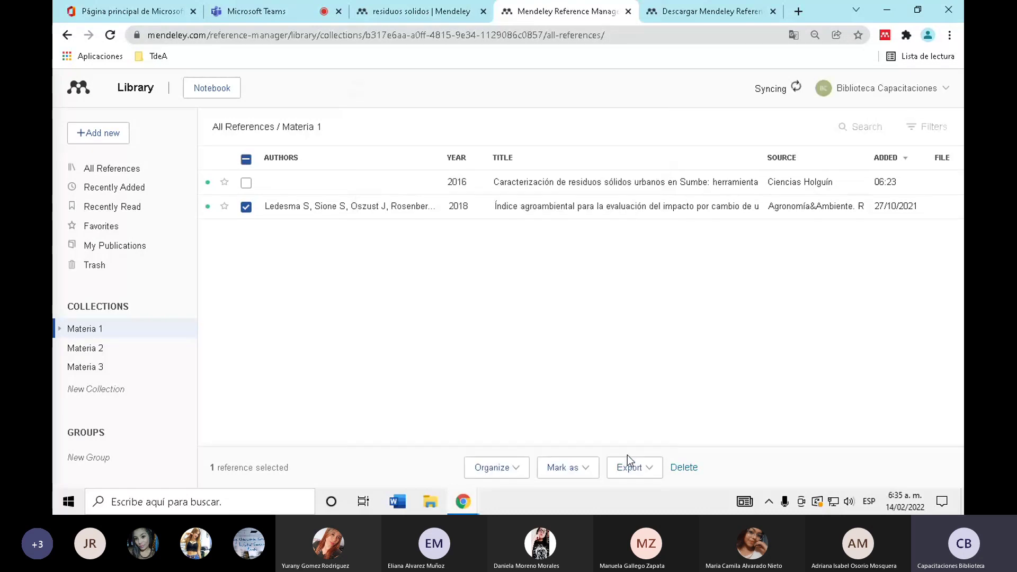
# - Add the 2016 Sumbe solid-waste reference to Tema 2, then open Tema 1
pyautogui.click(247, 207)
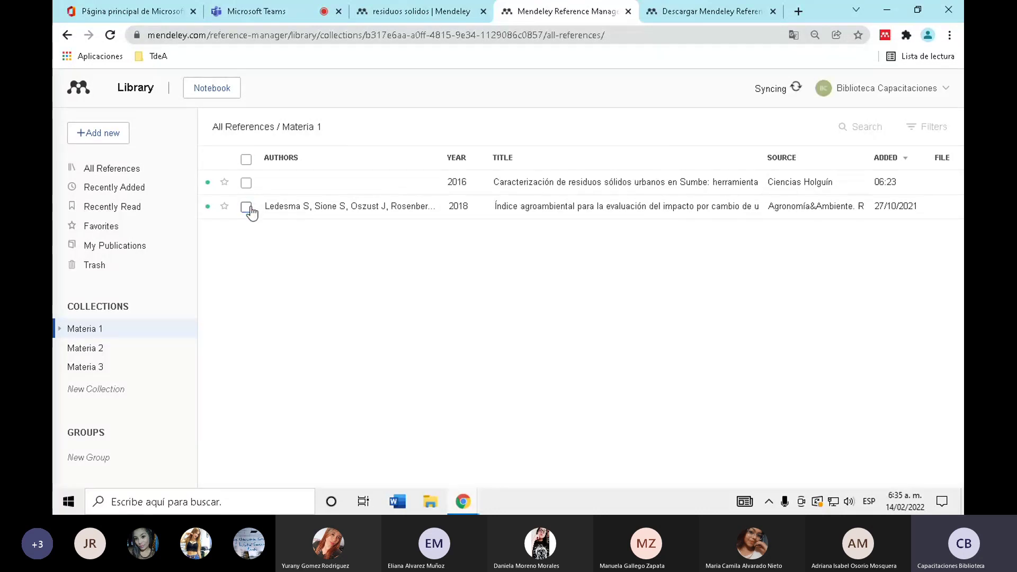
pyautogui.click(246, 183)
pyautogui.click(506, 470)
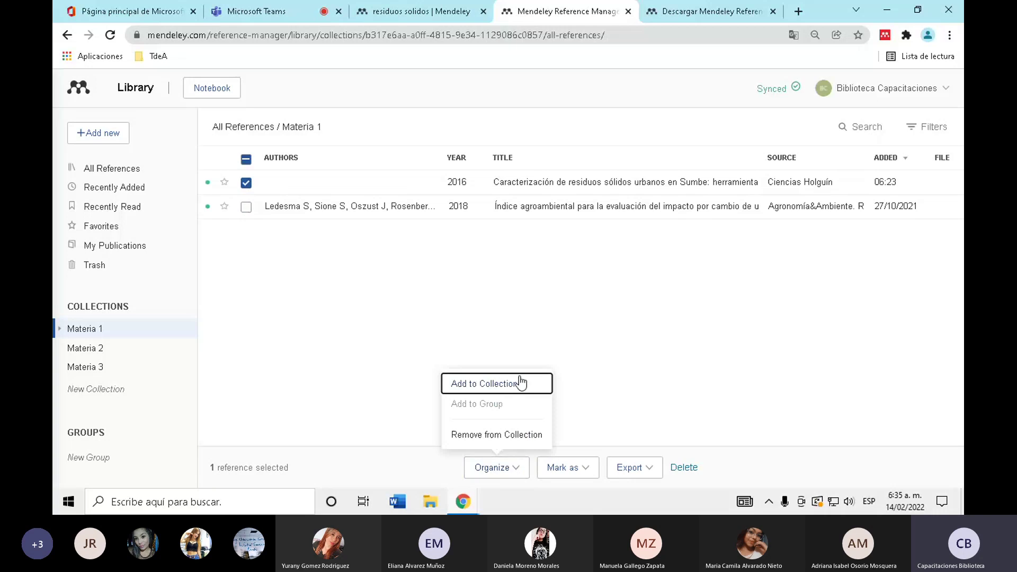
pyautogui.click(521, 382)
pyautogui.click(384, 150)
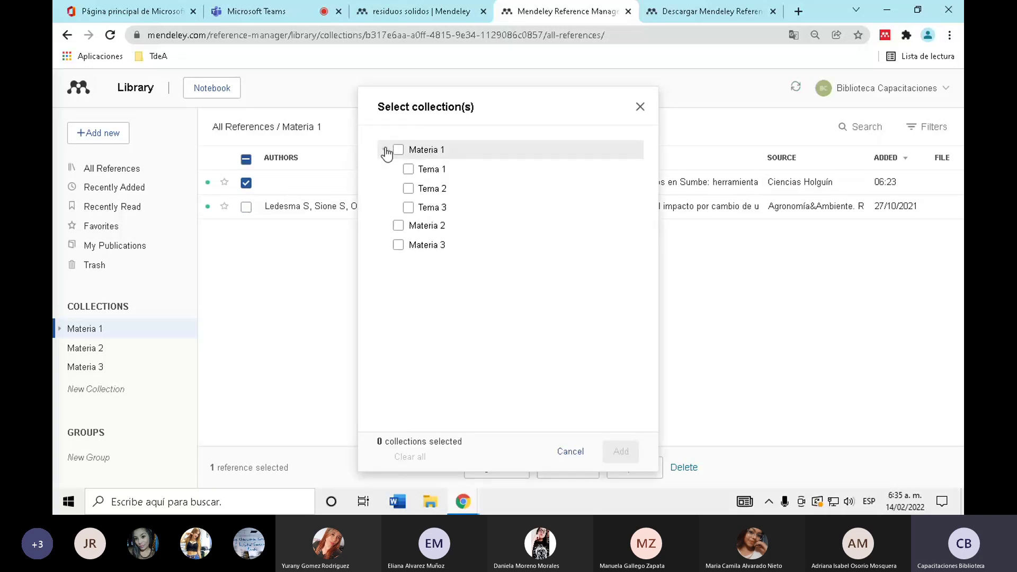
pyautogui.click(408, 189)
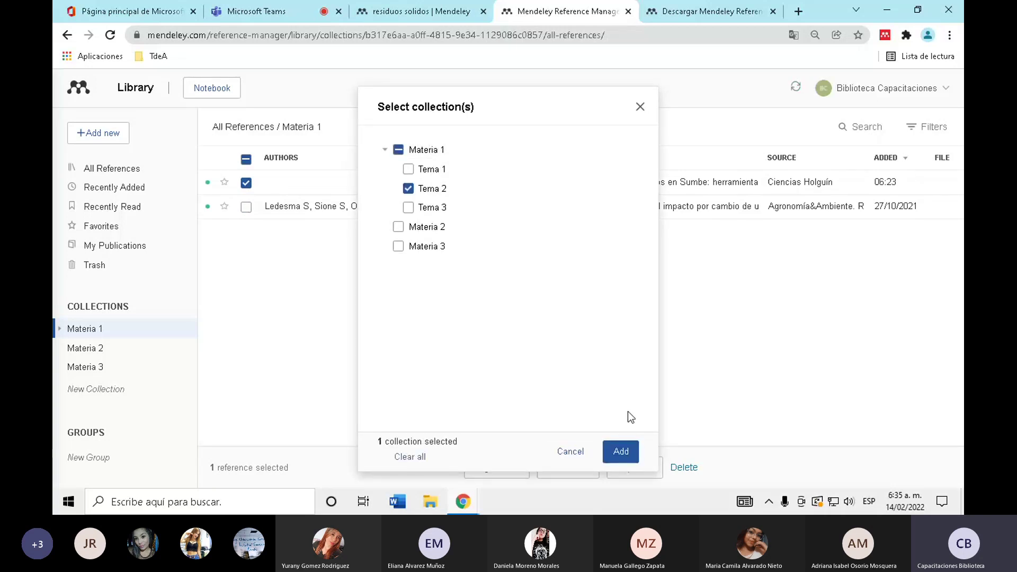
pyautogui.click(631, 456)
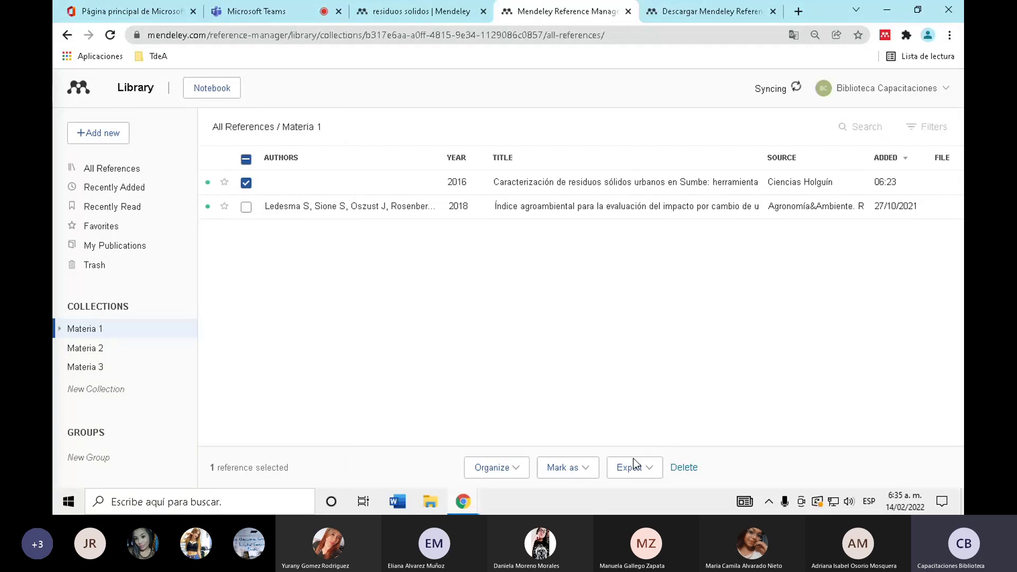
pyautogui.click(72, 333)
pyautogui.click(98, 349)
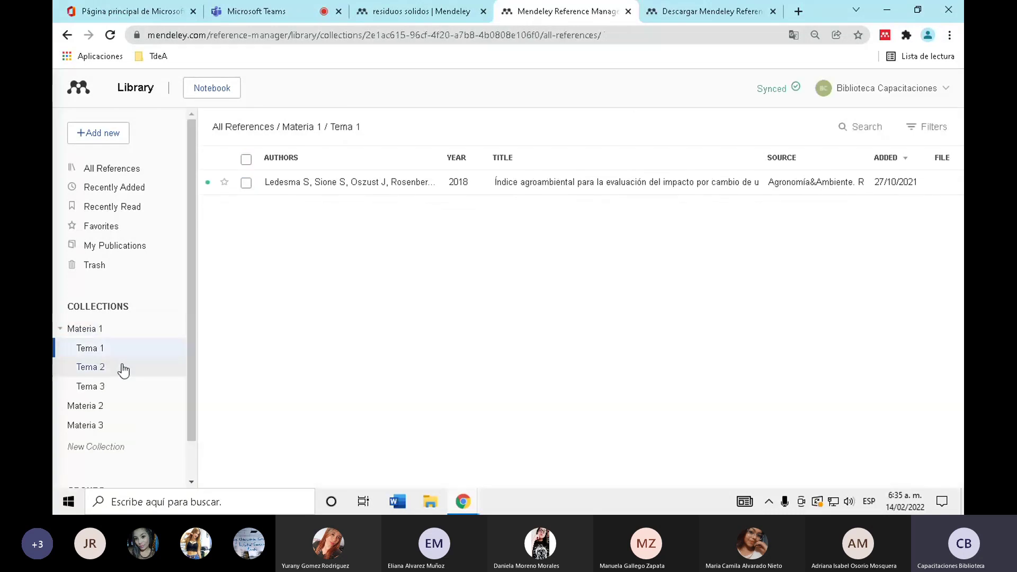
# - Check the contents of Tema 2, Tema 1, Materia 1, All References, Materia 2 and Materia 3
pyautogui.click(122, 367)
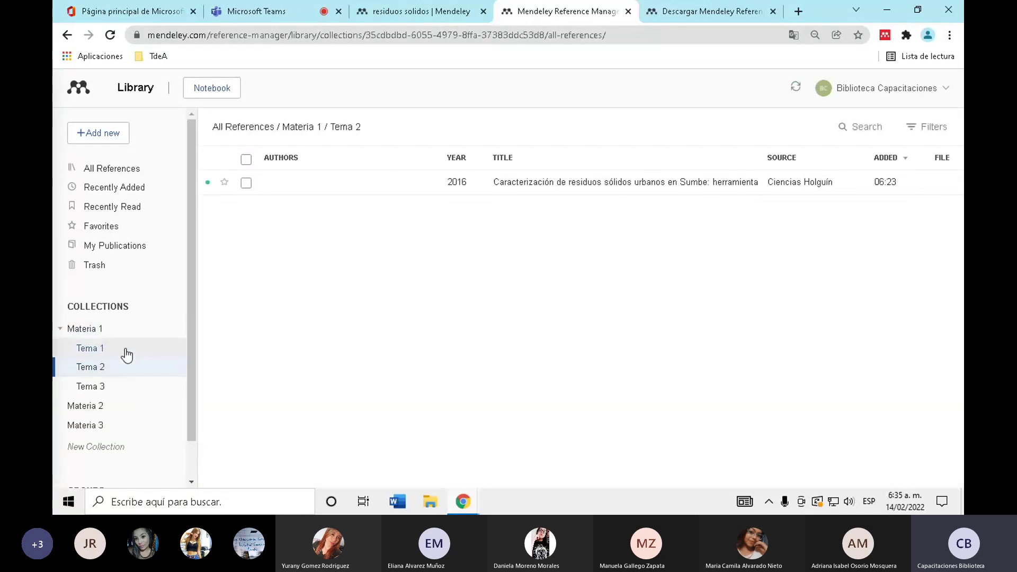
pyautogui.click(124, 349)
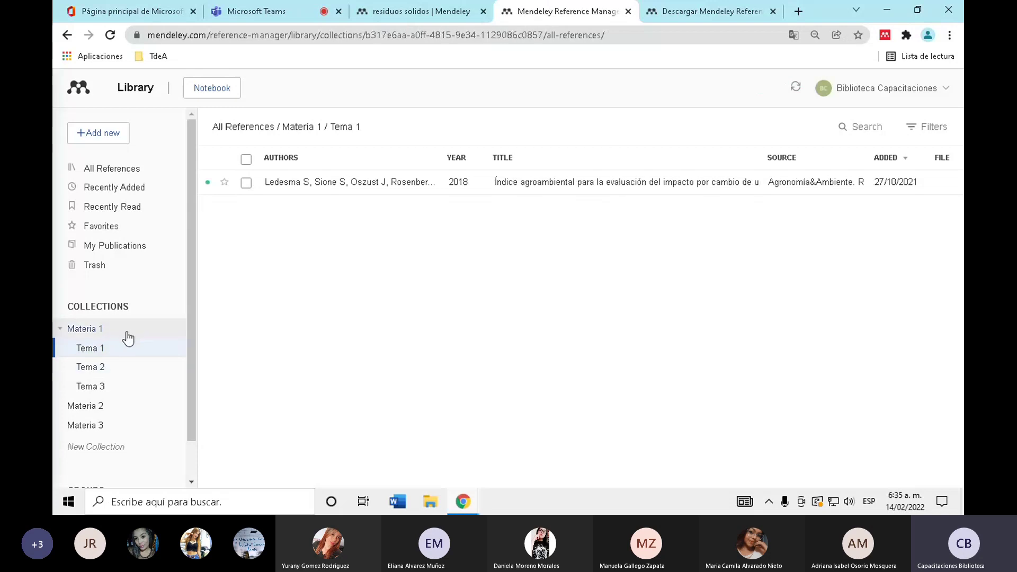
pyautogui.click(128, 333)
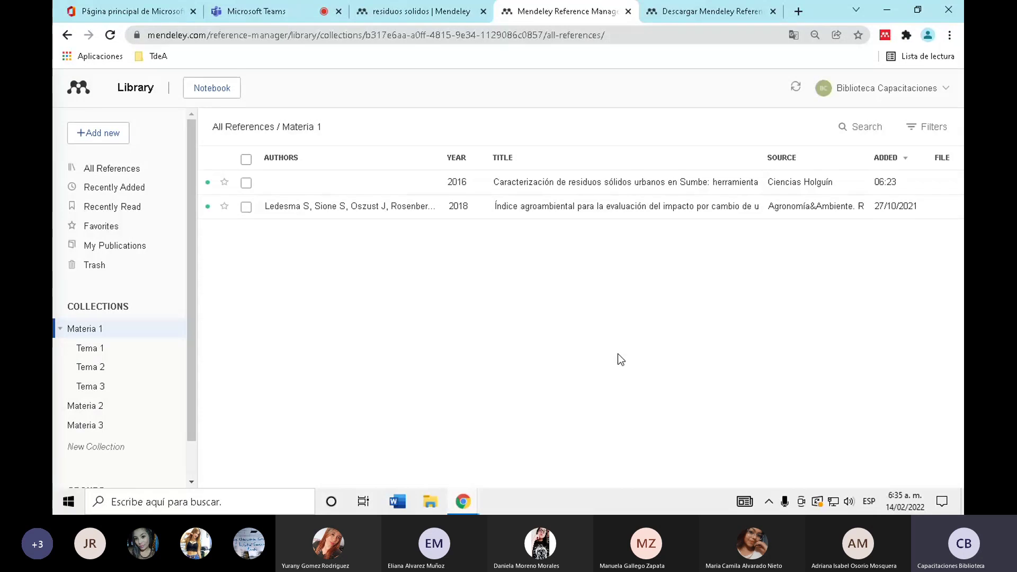
pyautogui.click(132, 168)
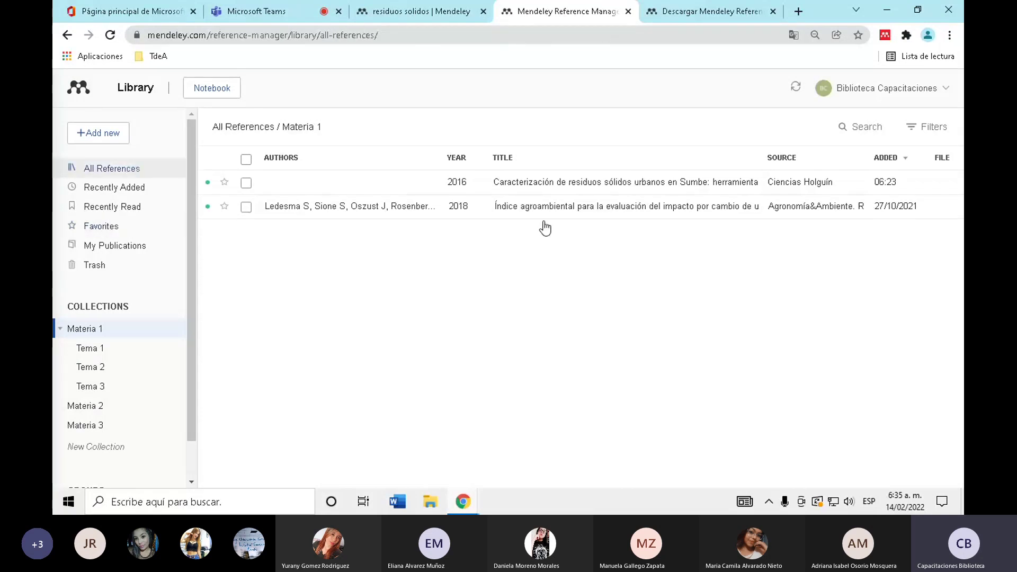
pyautogui.scroll(-1, 91, 393)
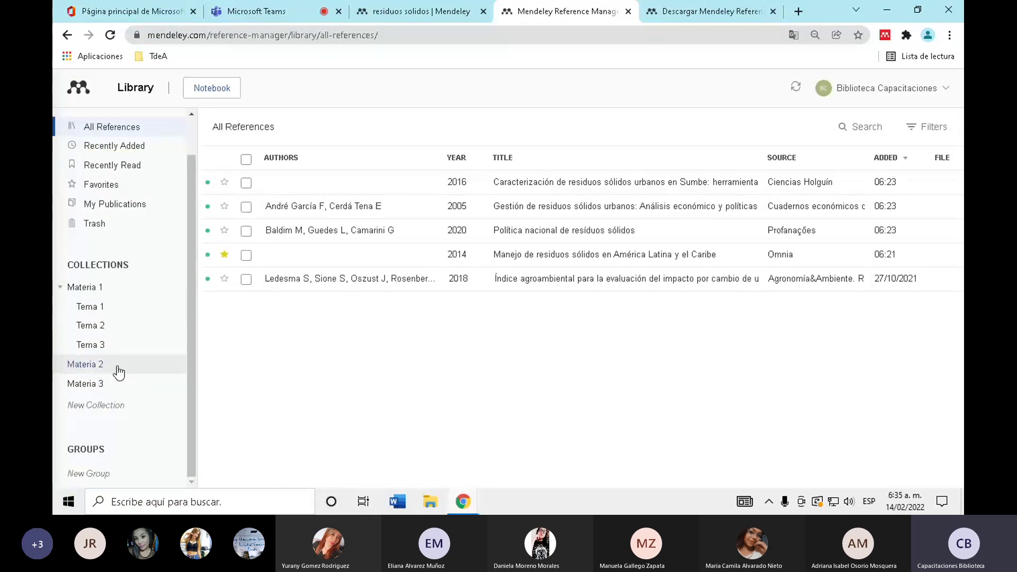
pyautogui.click(118, 365)
pyautogui.click(125, 391)
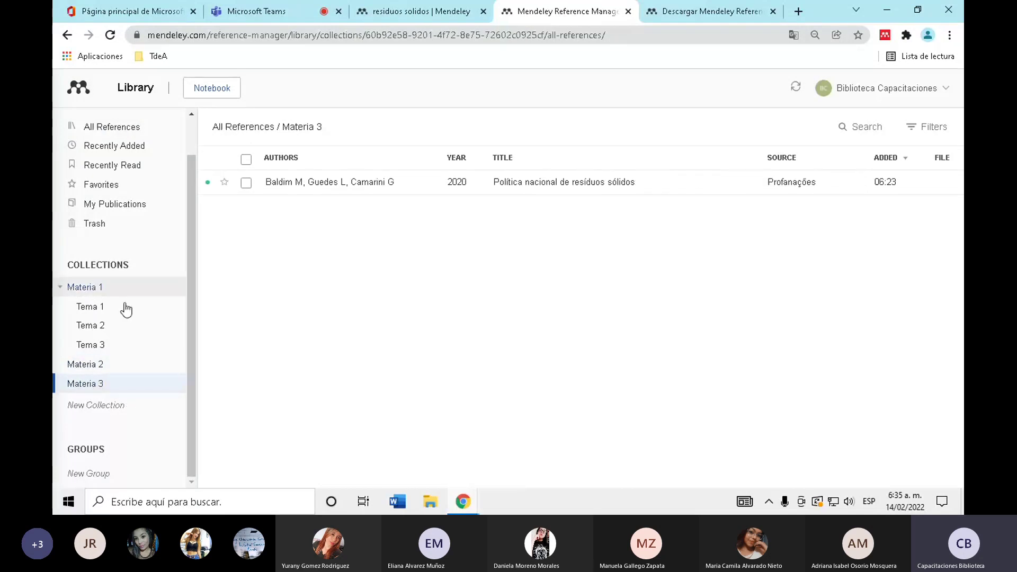
# - Create a subcollection named Ejemplo inside the Tema 1 collection
pyautogui.rightClick(117, 309)
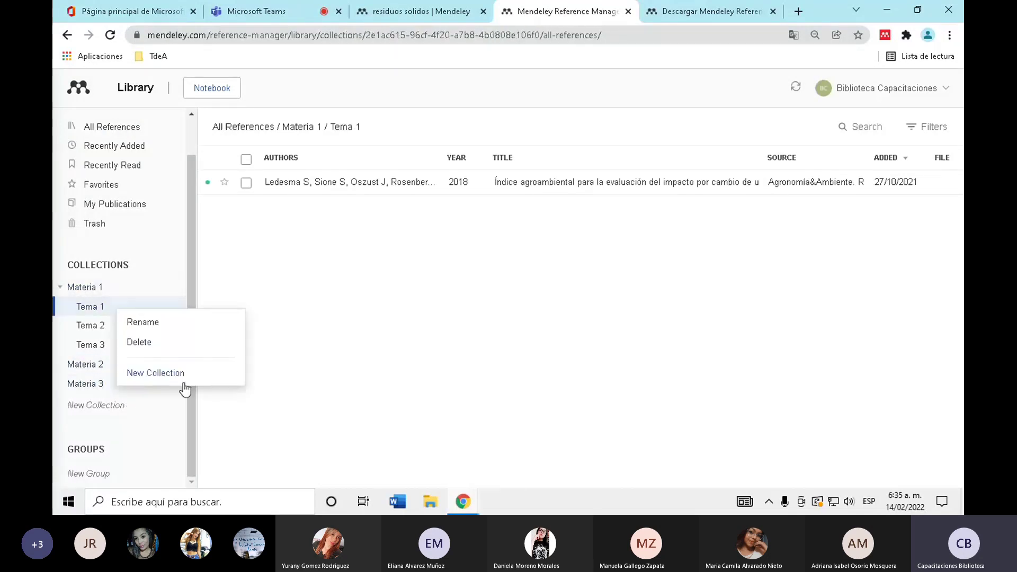
pyautogui.click(159, 373)
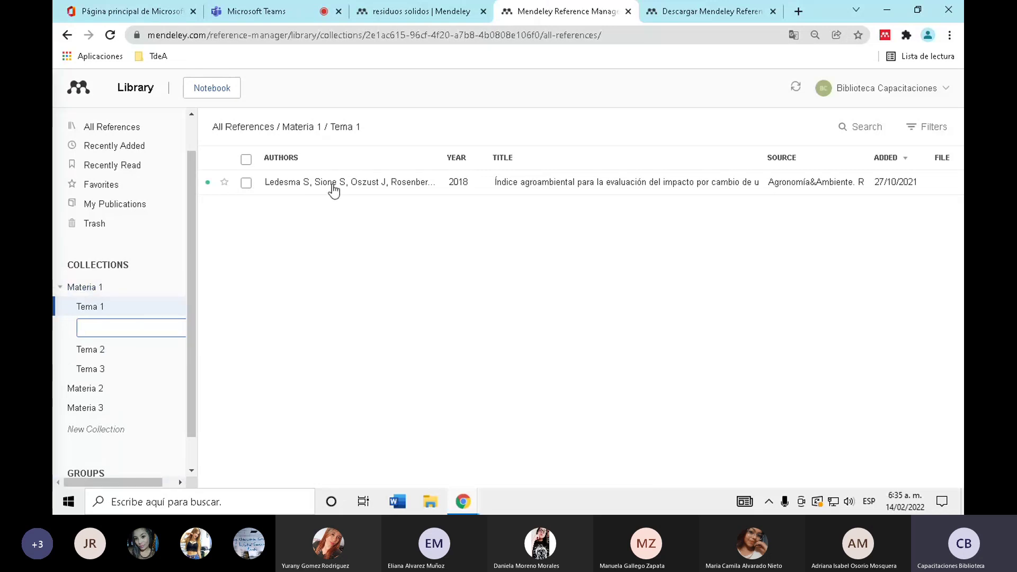
pyautogui.write('Ejemplo')
pyautogui.press('Return')
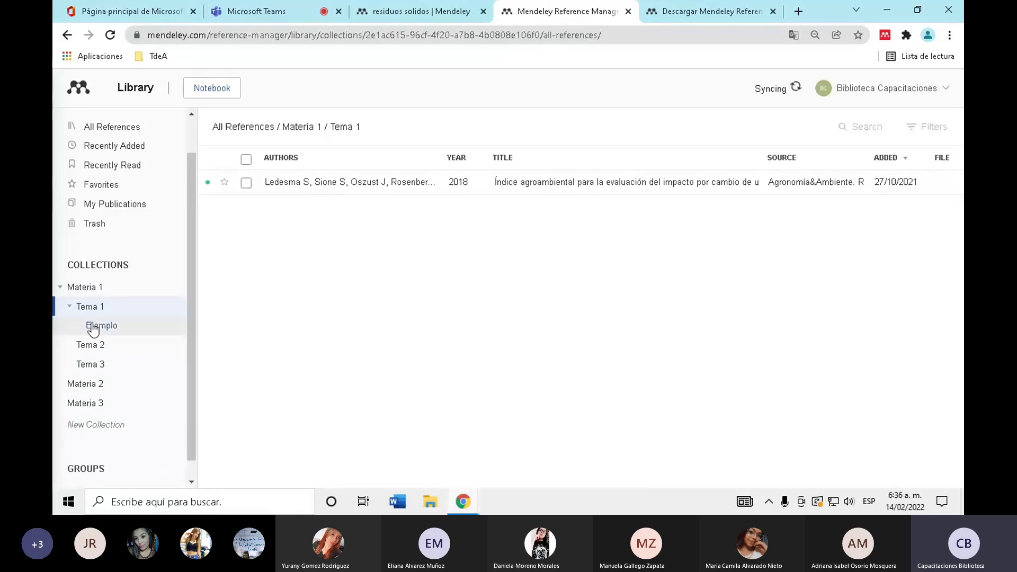
# - Create a subcollection named Residuos inside Ejemplo, discarding the extra empty name box
pyautogui.rightClick(94, 327)
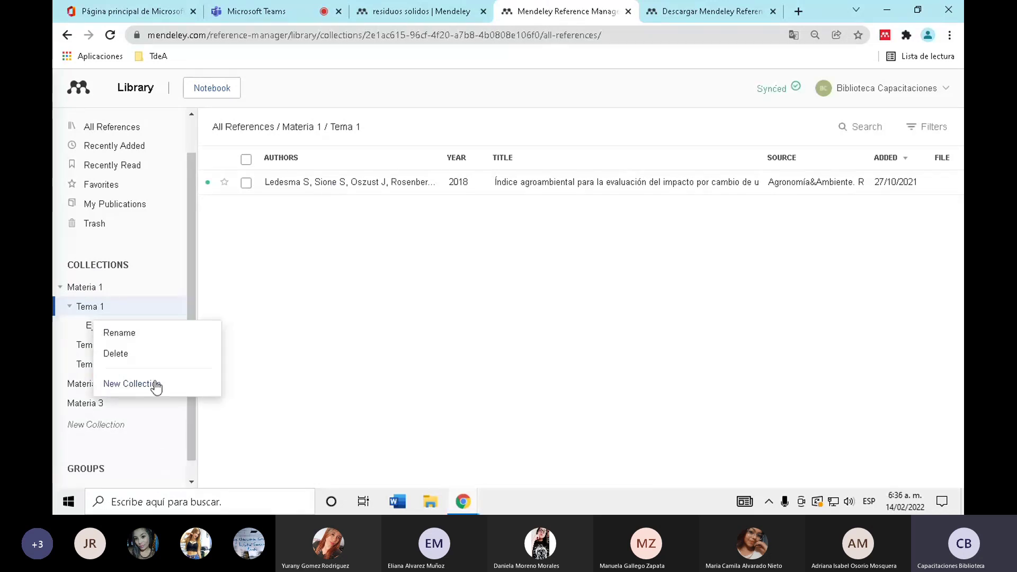
pyautogui.click(156, 385)
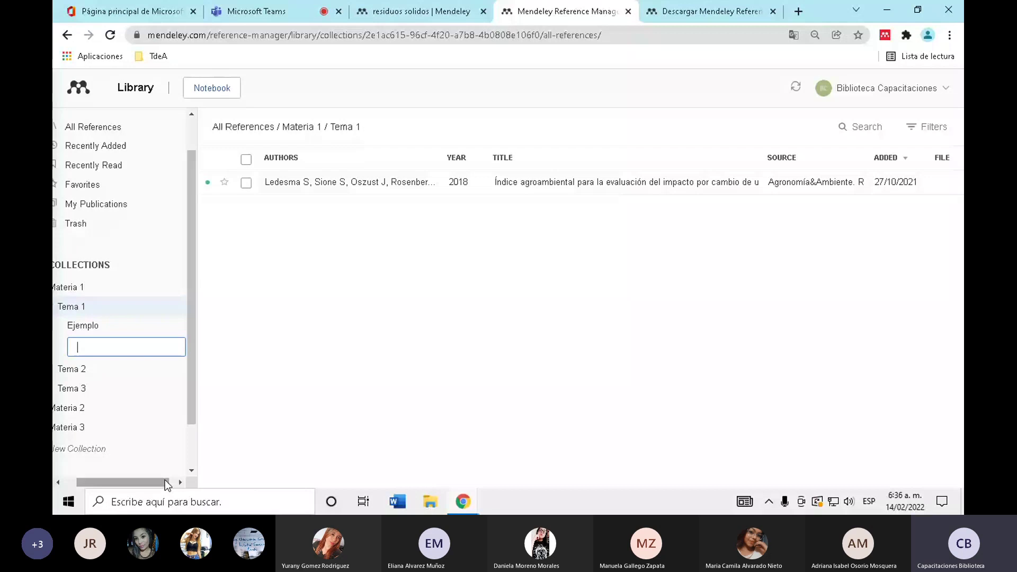
pyautogui.write('Residuos')
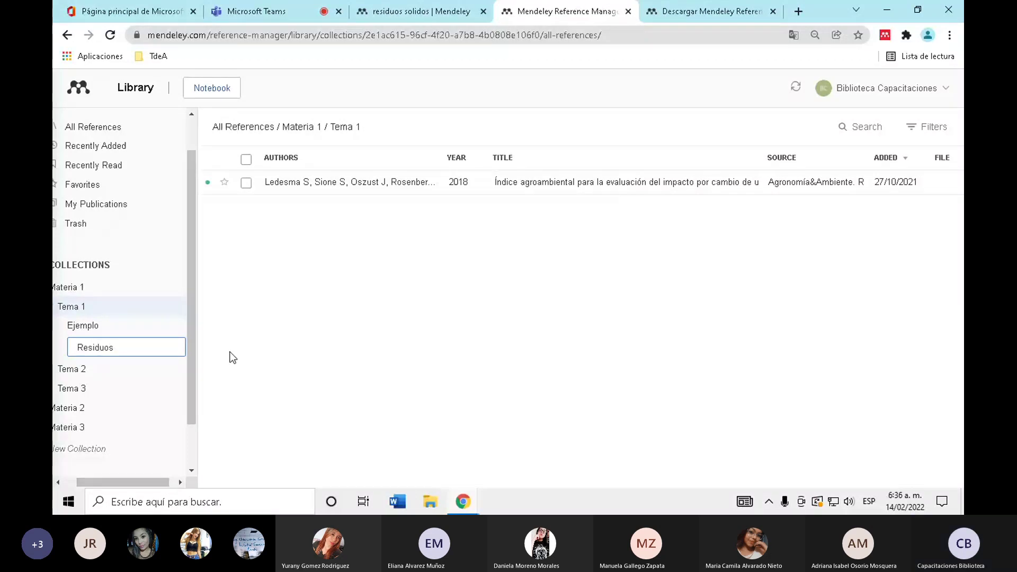
pyautogui.press('Return')
pyautogui.click(238, 355)
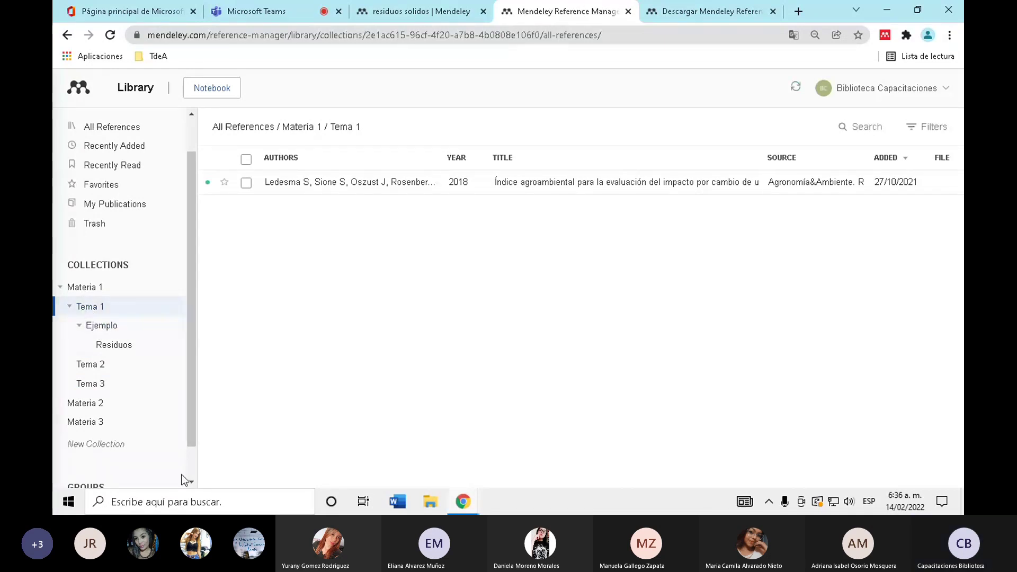
pyautogui.scroll(-1, 82, 405)
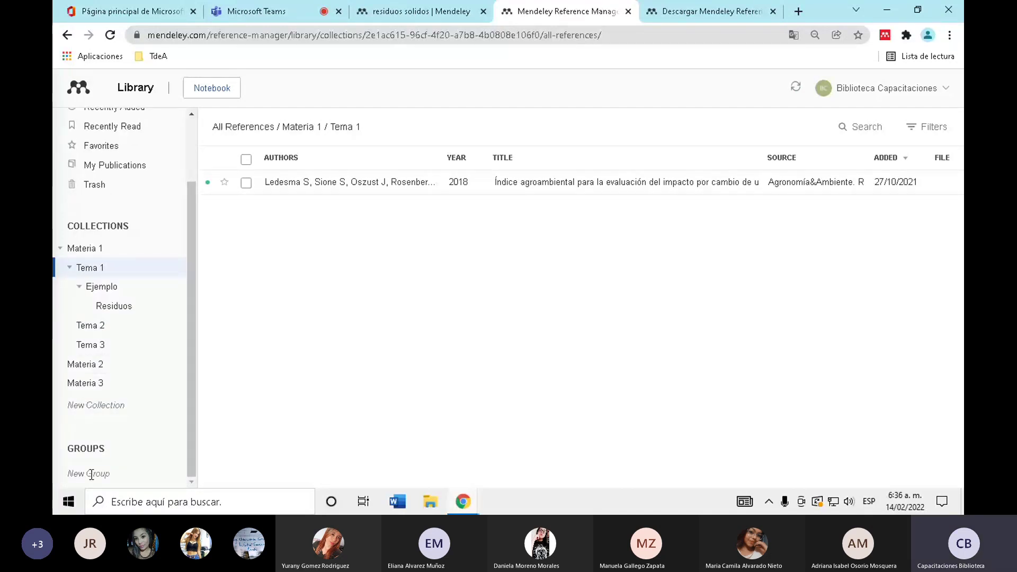
# - Create a new group named Materia 1 under Groups
pyautogui.doubleClick(113, 455)
pyautogui.click(103, 473)
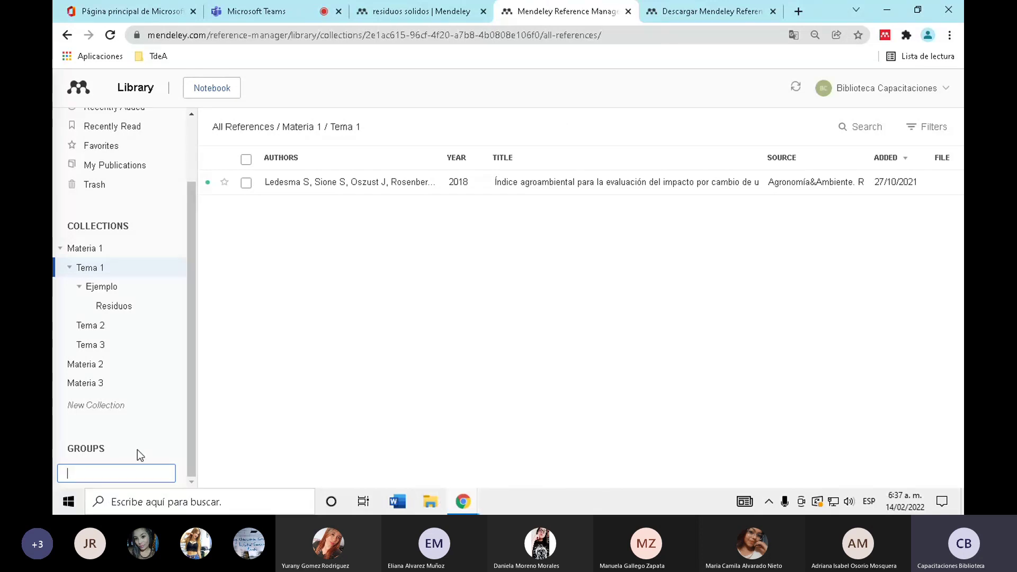
pyautogui.write('Materia')
pyautogui.press('BackSpace')
pyautogui.press('BackSpace')
pyautogui.press('BackSpace')
pyautogui.press('BackSpace')
pyautogui.press('BackSpace')
pyautogui.press('BackSpace')
pyautogui.press('BackSpace')
pyautogui.press('BackSpace')
pyautogui.press('Escape')
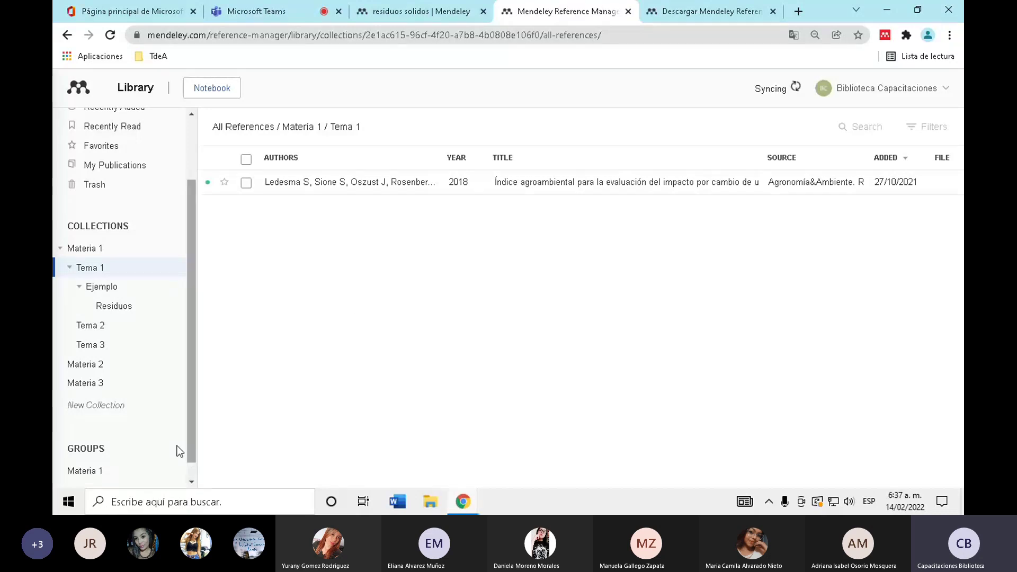
pyautogui.scroll(-1, 99, 471)
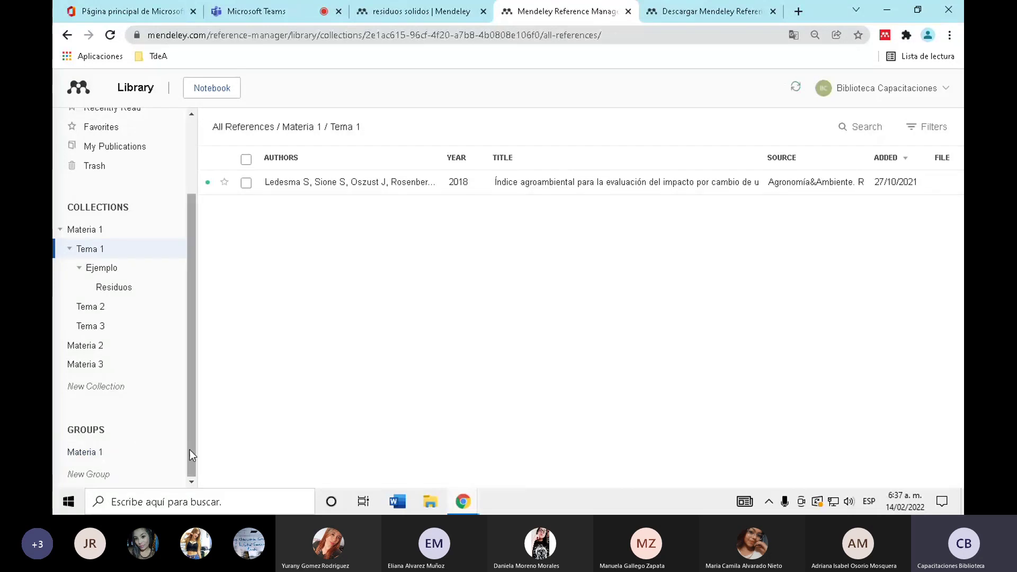
pyautogui.rightClick(77, 453)
pyautogui.click(499, 349)
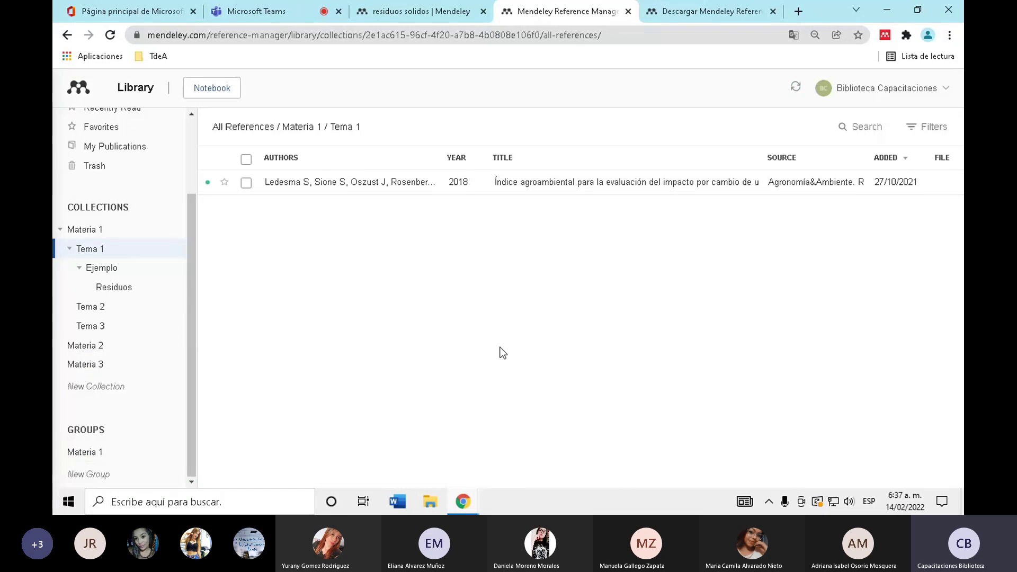
# - Add the 2018 'Índice agroambiental' reference from All References to the Materia 1 group
pyautogui.click(159, 451)
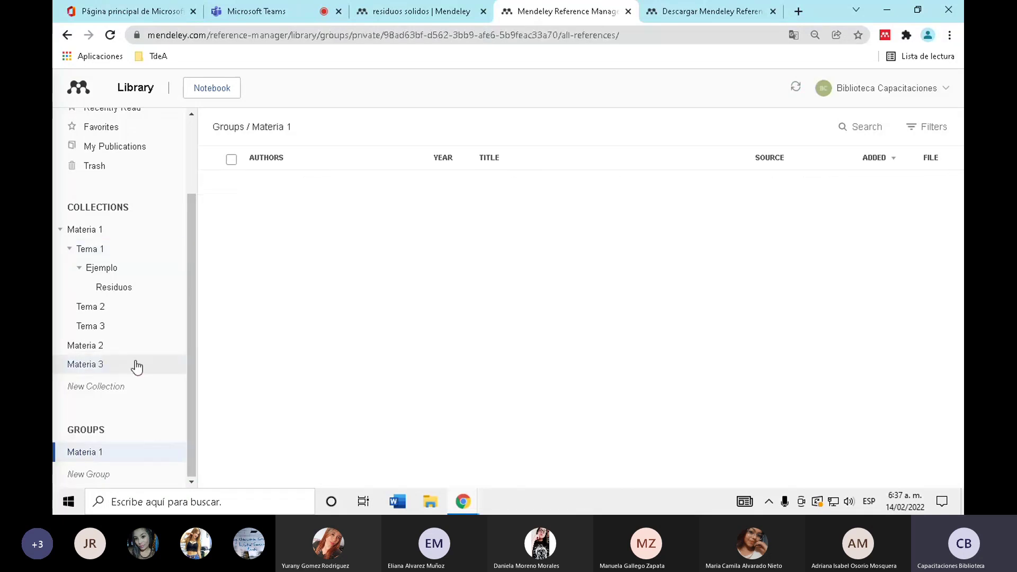
pyautogui.scroll(3, 137, 367)
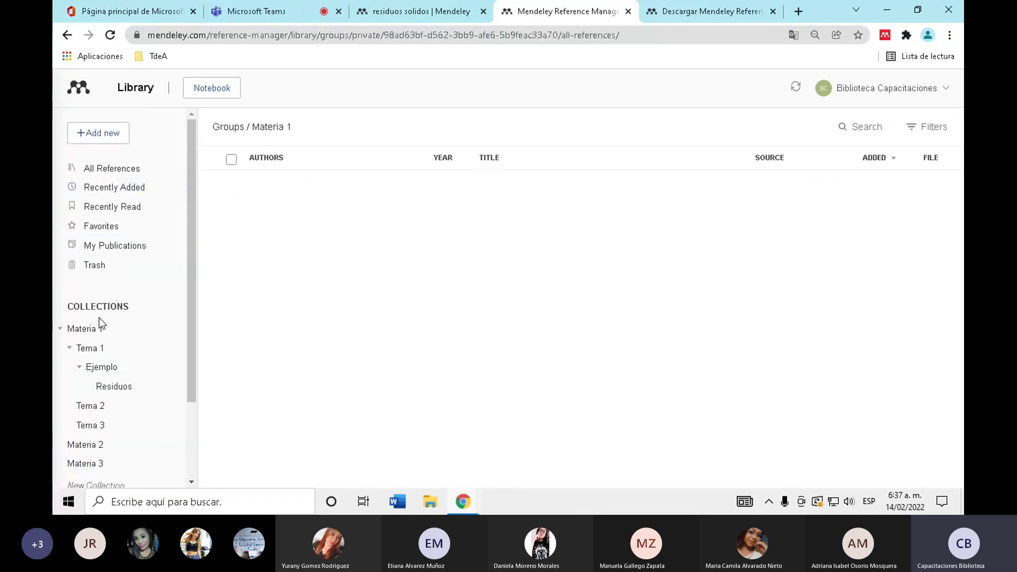
pyautogui.click(142, 176)
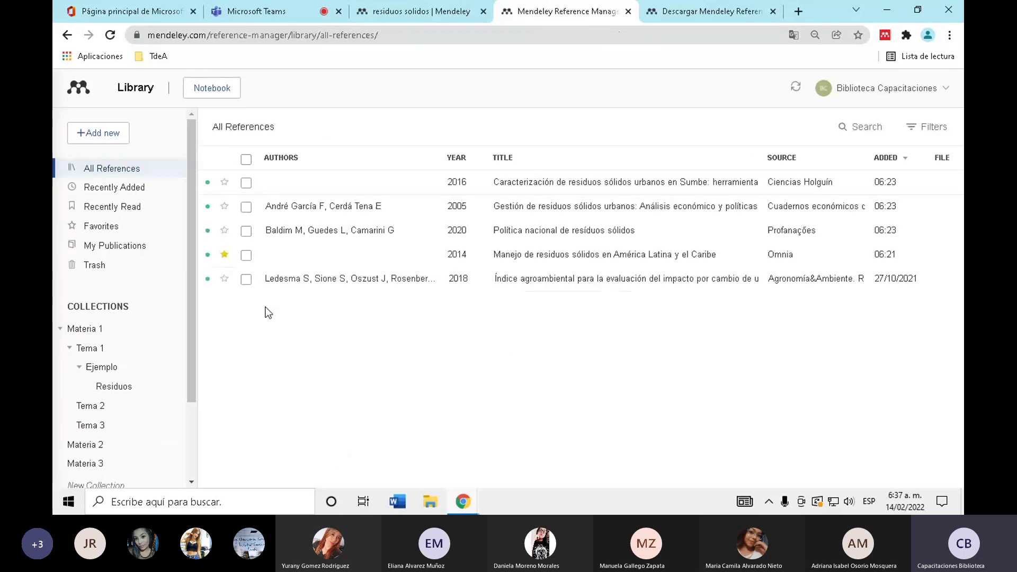
pyautogui.click(246, 278)
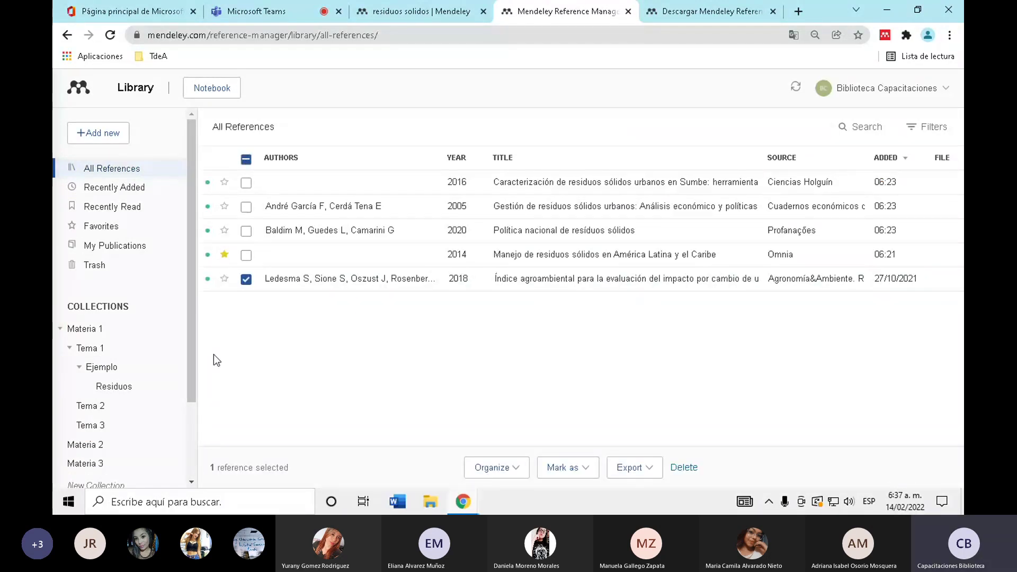
pyautogui.click(514, 475)
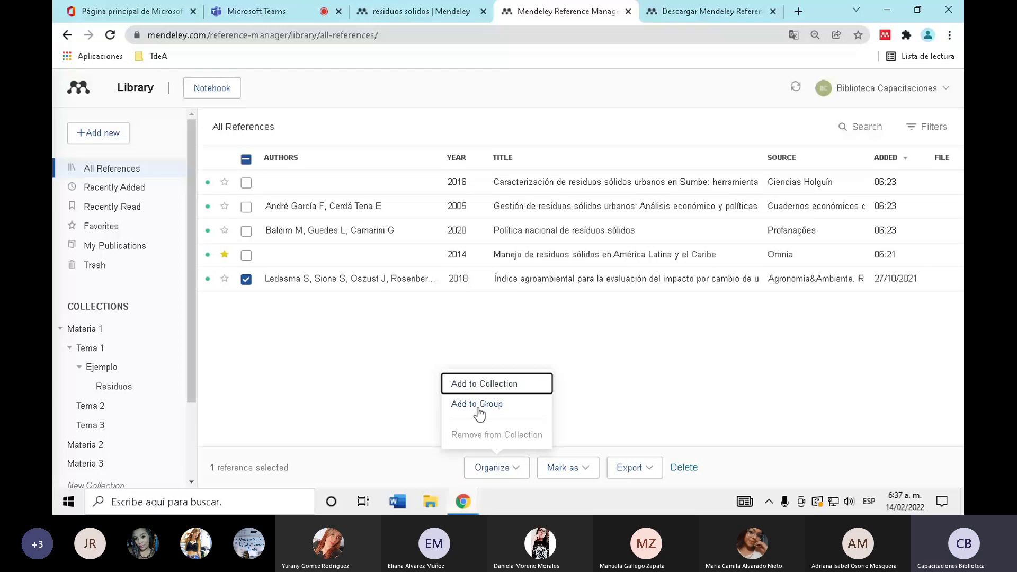
pyautogui.click(477, 408)
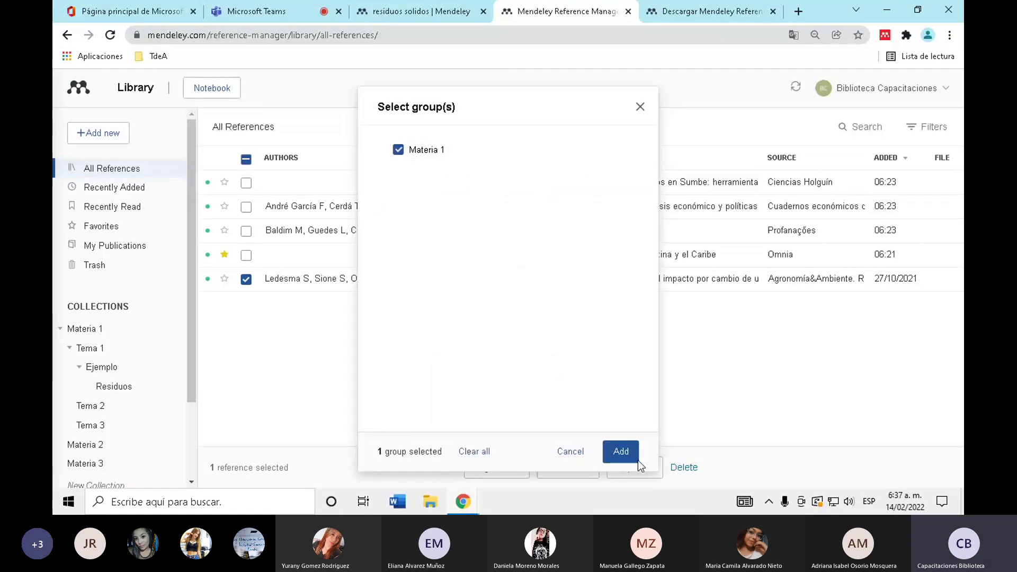
pyautogui.click(638, 460)
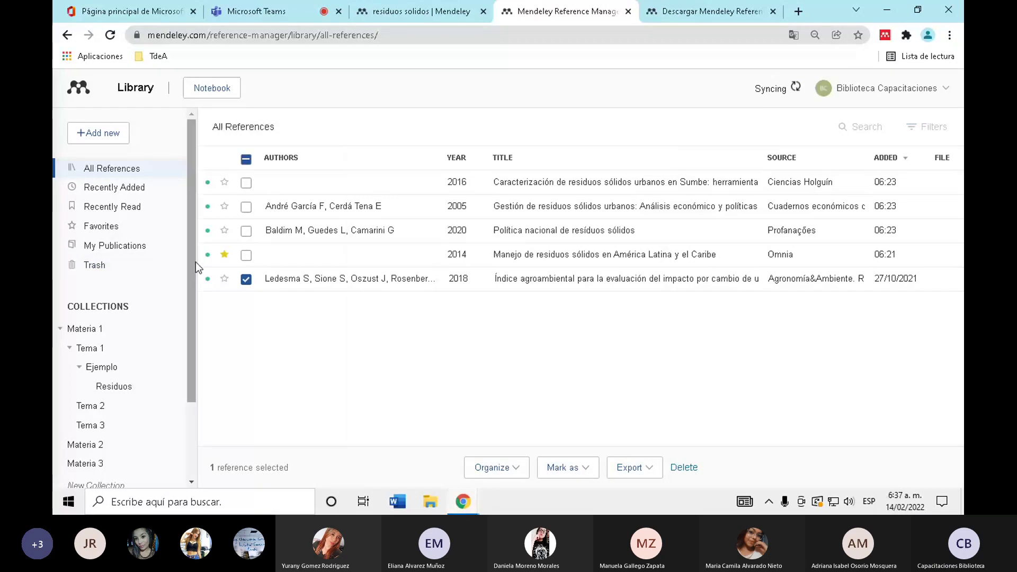
pyautogui.moveTo(188, 260); pyautogui.dragTo(164, 415)
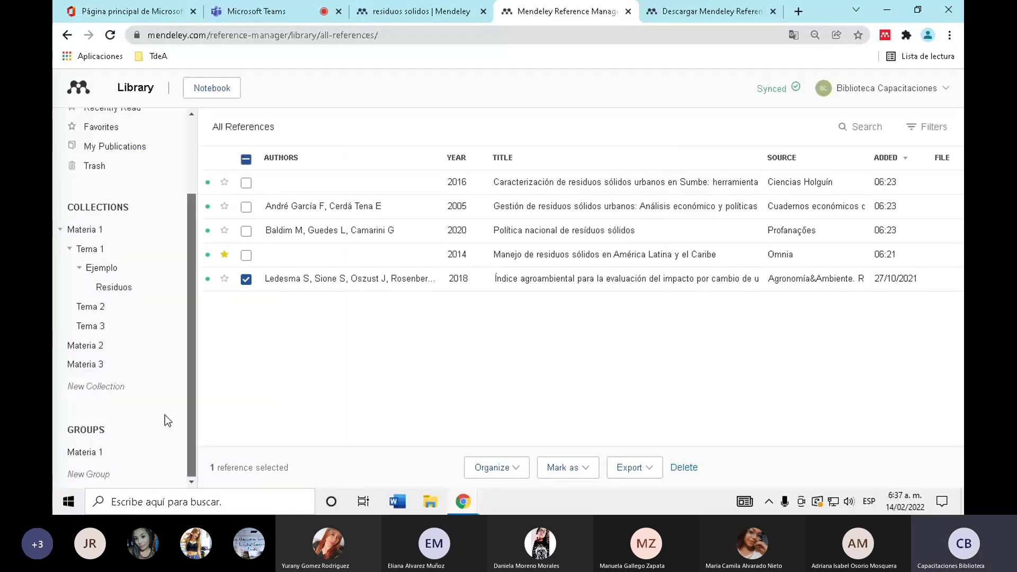
pyautogui.click(129, 460)
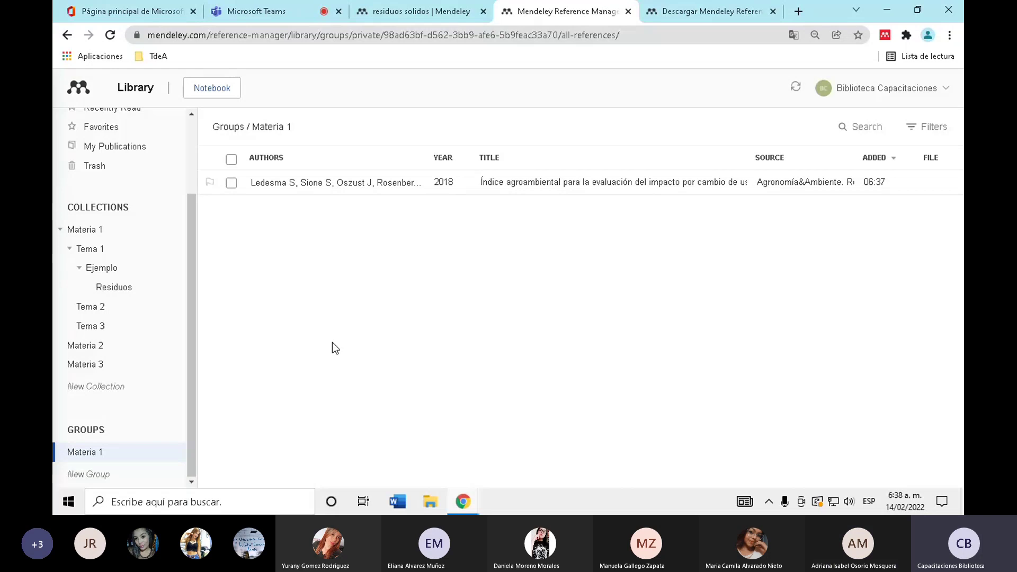
# - Look at the Materia 1 and Ejemplo collections, then return to the Materia 1 group
pyautogui.click(114, 232)
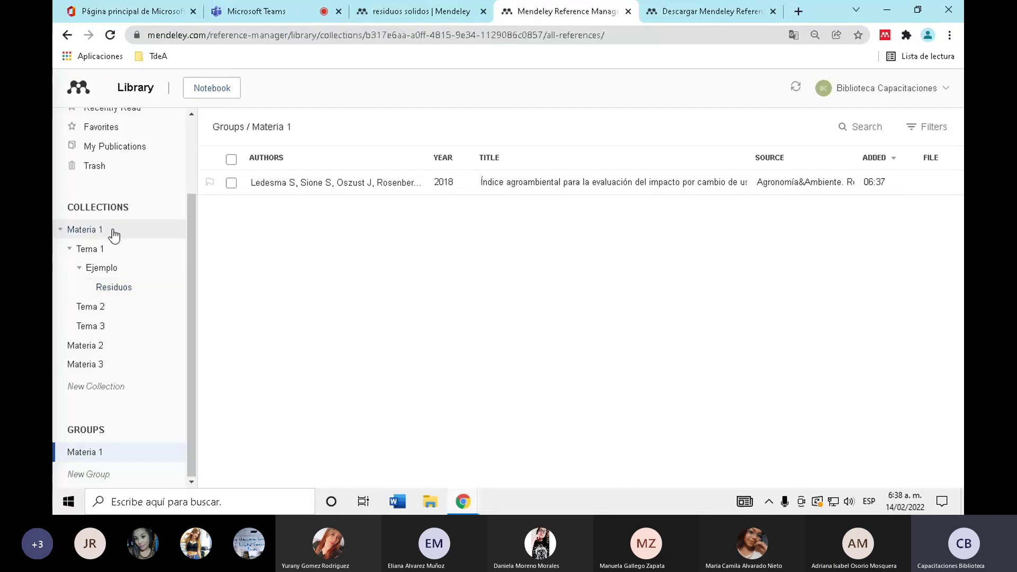
pyautogui.click(125, 267)
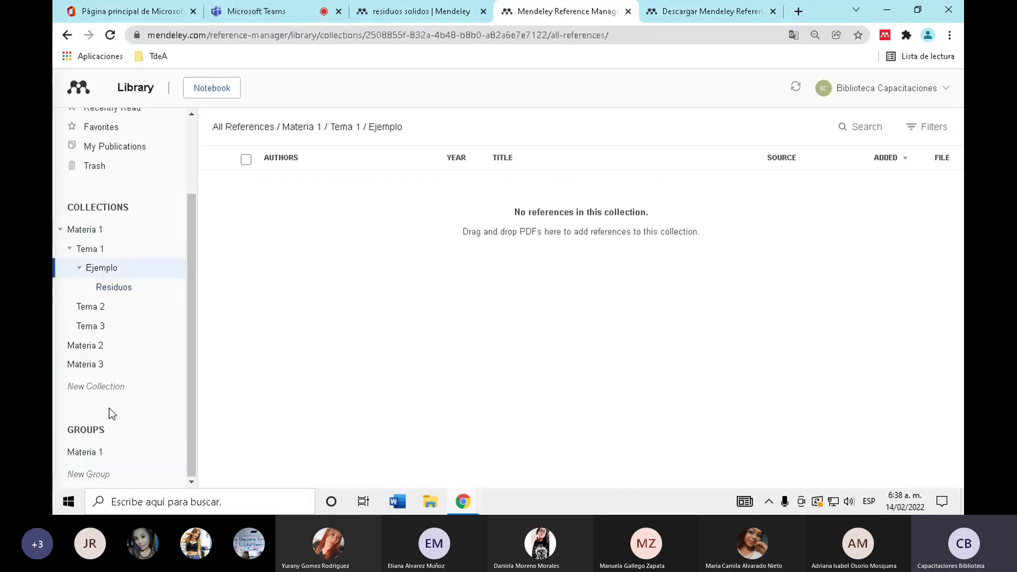
pyautogui.click(106, 454)
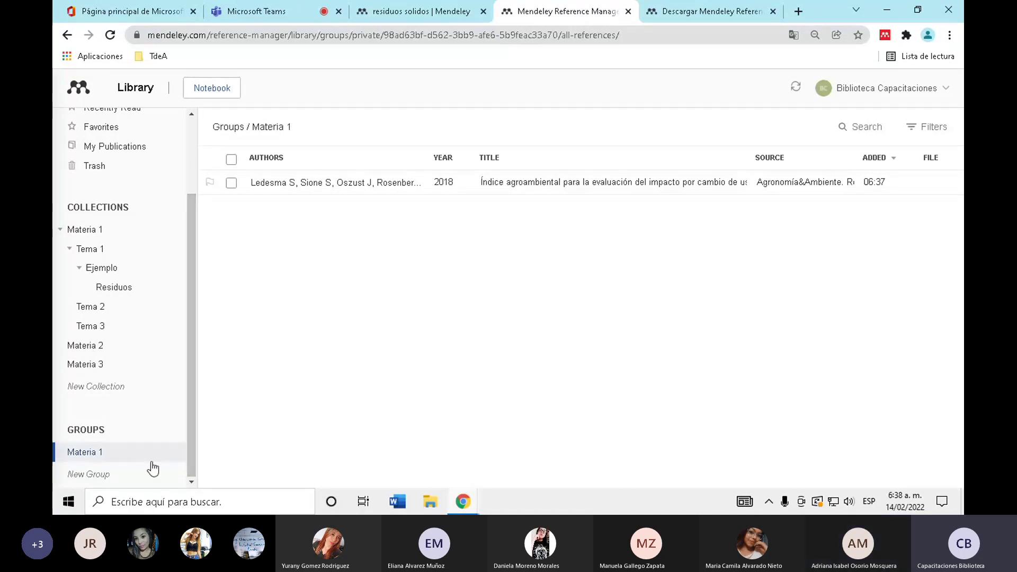
# - Show the Materia 1 group's actions menu, abandoning an empty new collection box
pyautogui.rightClick(139, 453)
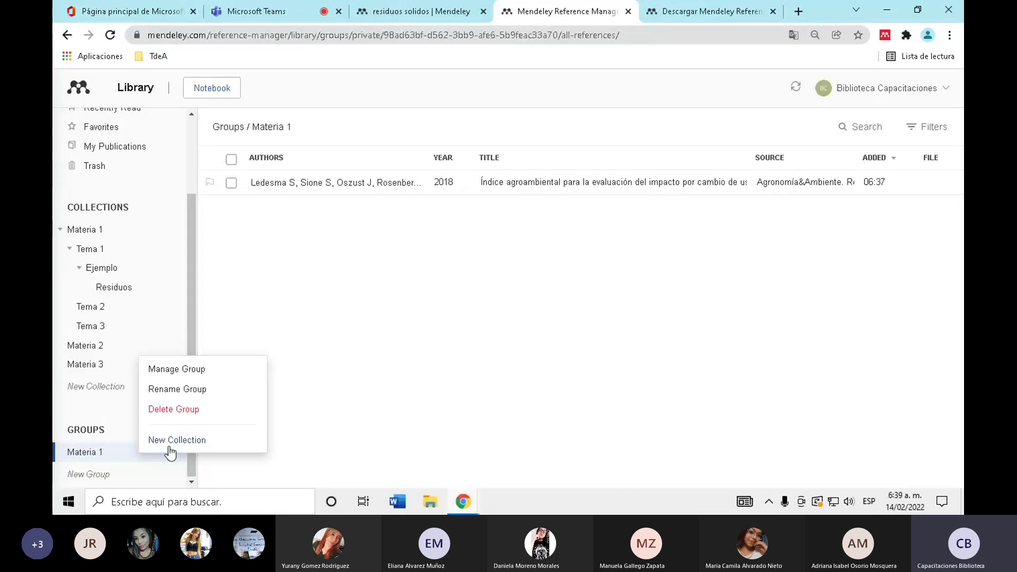
pyautogui.click(74, 475)
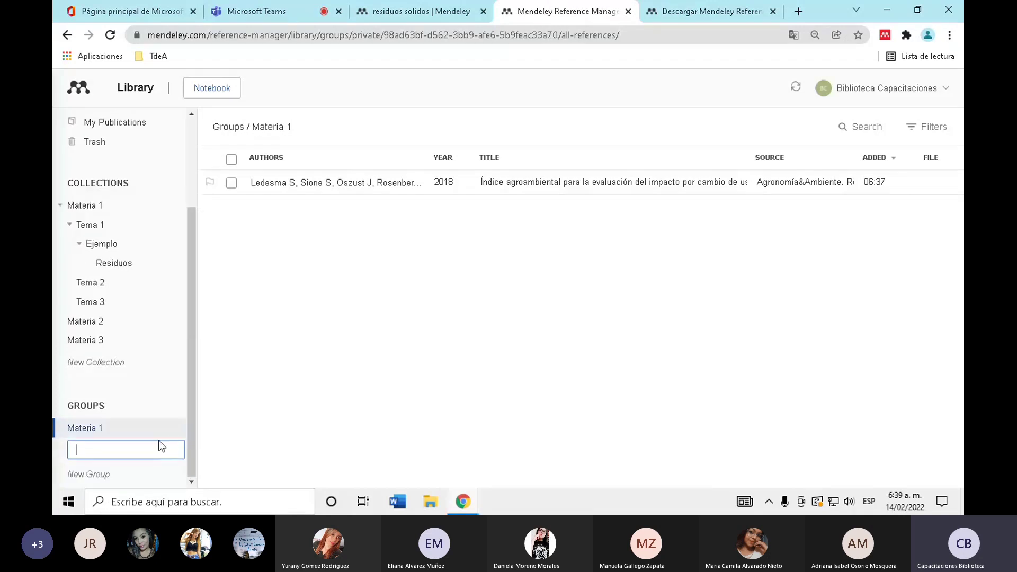
pyautogui.click(285, 428)
pyautogui.rightClick(120, 455)
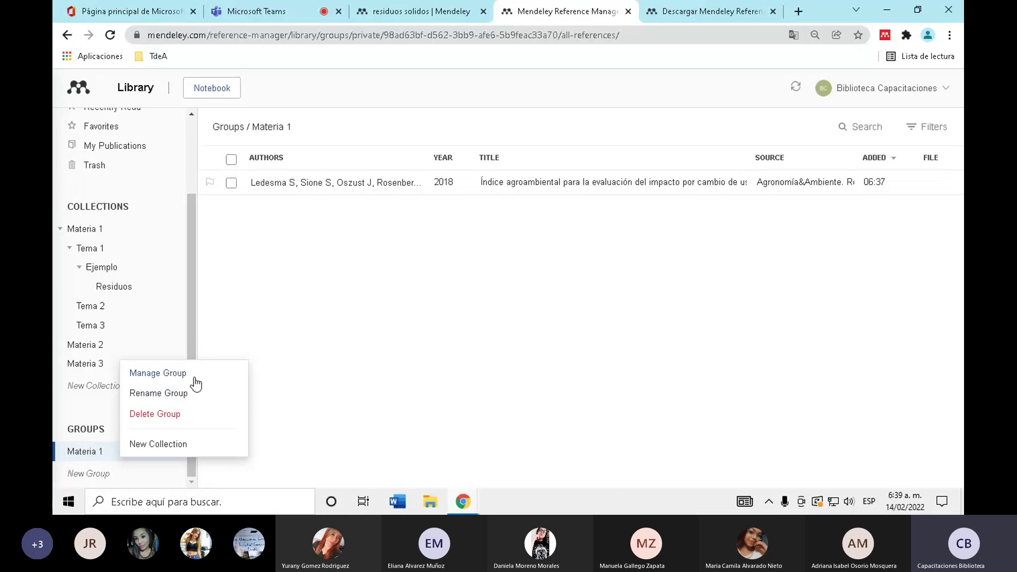
# - Open Manage Group for Materia 1 and highlight its 14/2/2022 creation date and 1/25 members
pyautogui.click(182, 375)
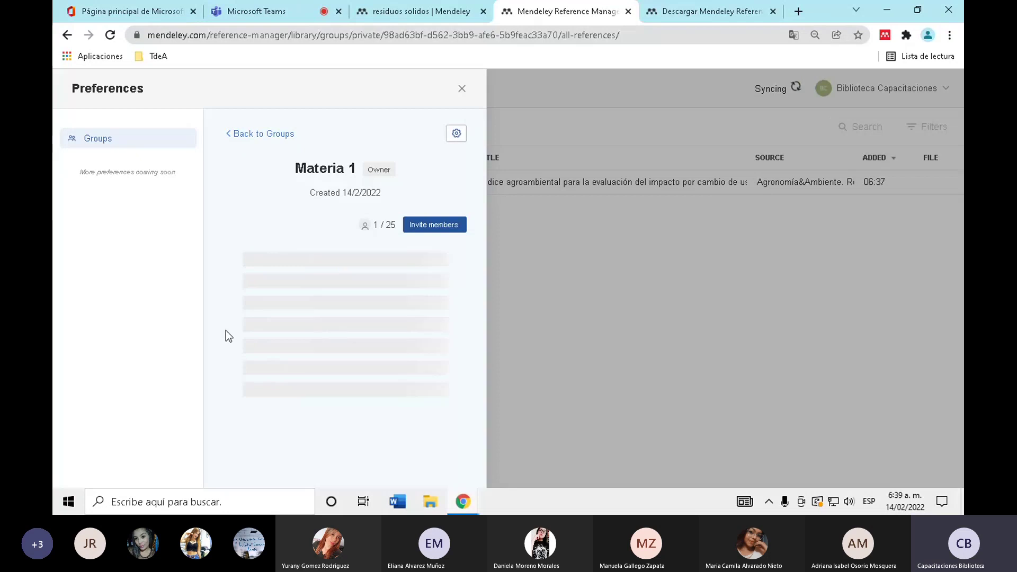
pyautogui.moveTo(309, 193); pyautogui.dragTo(383, 193)
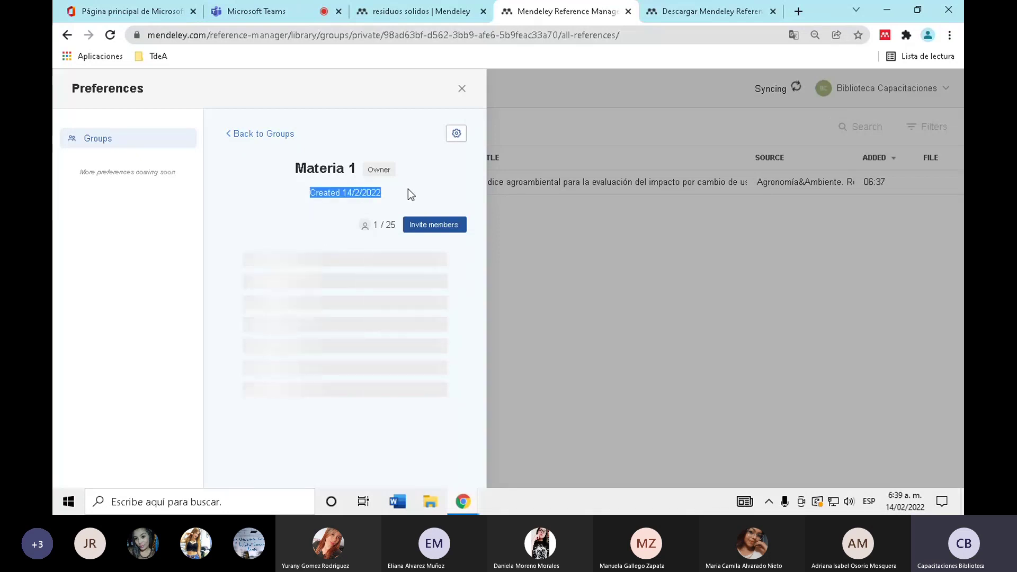
pyautogui.moveTo(373, 225); pyautogui.dragTo(396, 226)
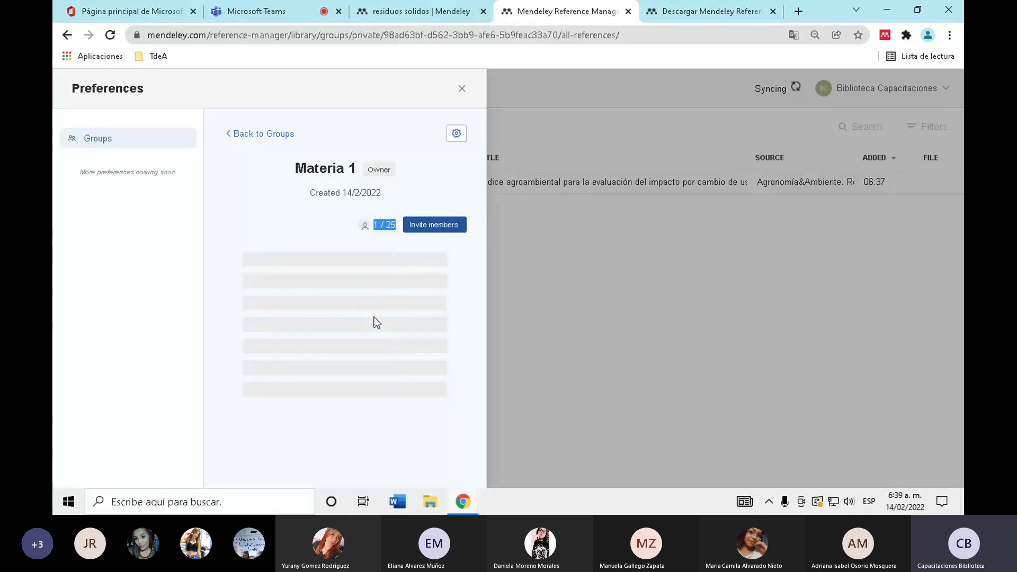
pyautogui.click(375, 224)
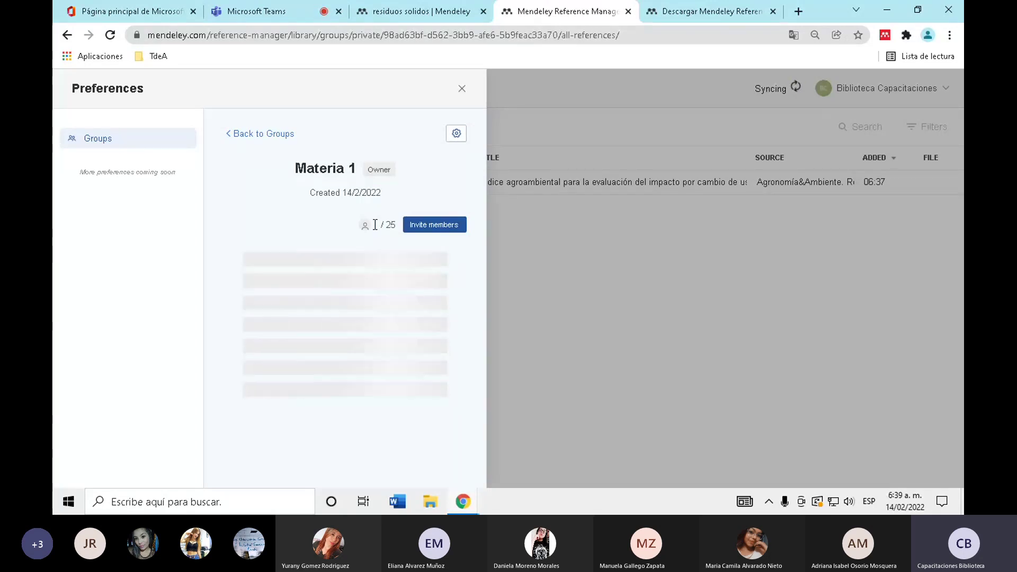
pyautogui.moveTo(375, 225); pyautogui.dragTo(397, 225)
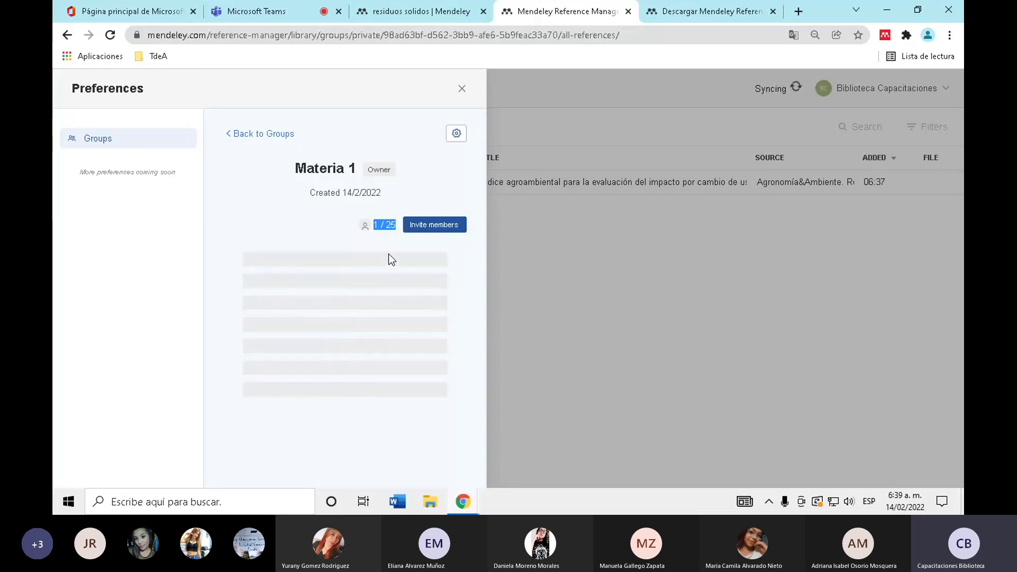
pyautogui.click(385, 236)
pyautogui.click(398, 228)
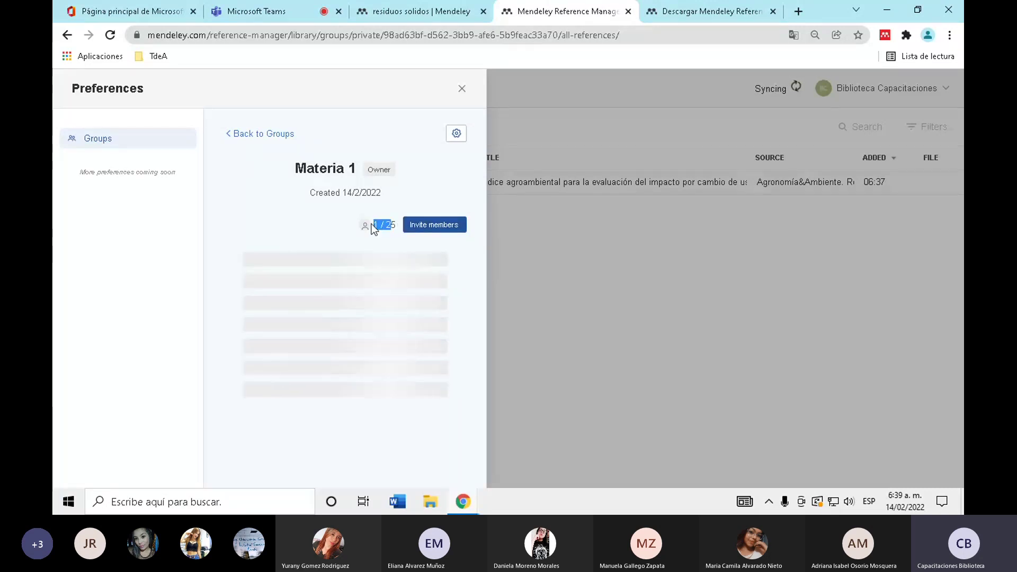
pyautogui.moveTo(356, 227); pyautogui.dragTo(397, 225)
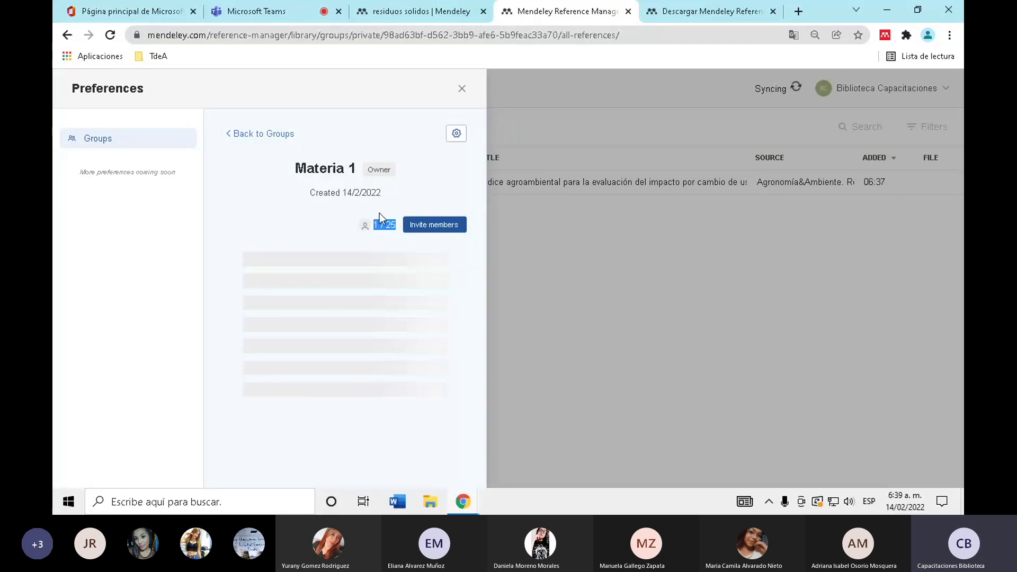
pyautogui.click(379, 227)
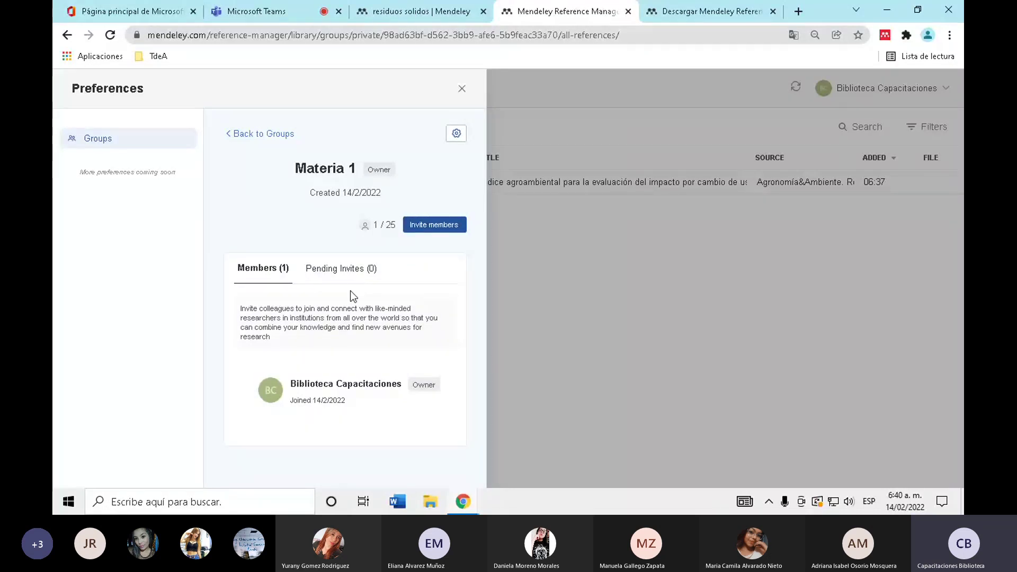
# - Look at pending invites and the invite-members form, then close Preferences without inviting anyone
pyautogui.click(350, 273)
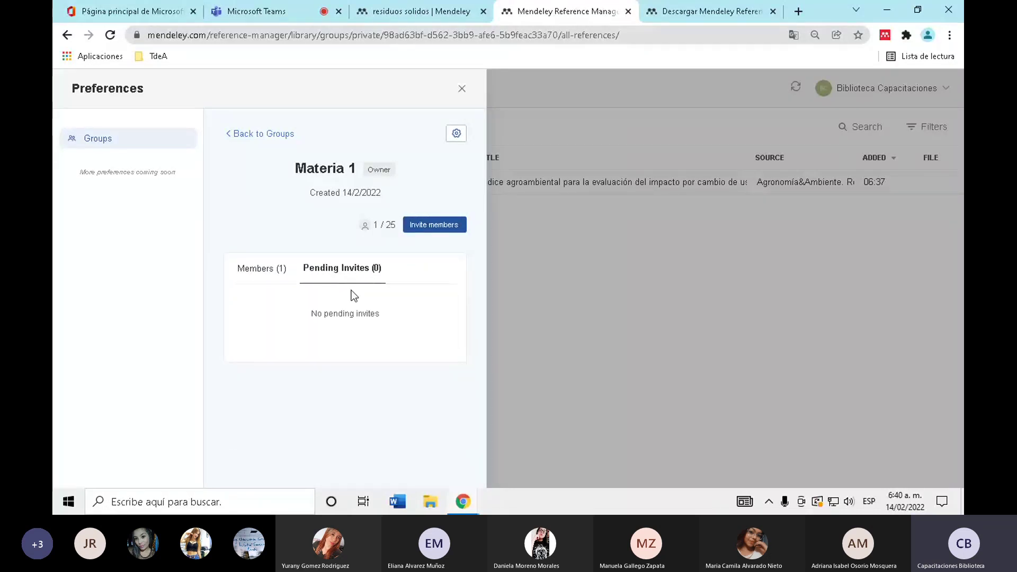
pyautogui.click(435, 228)
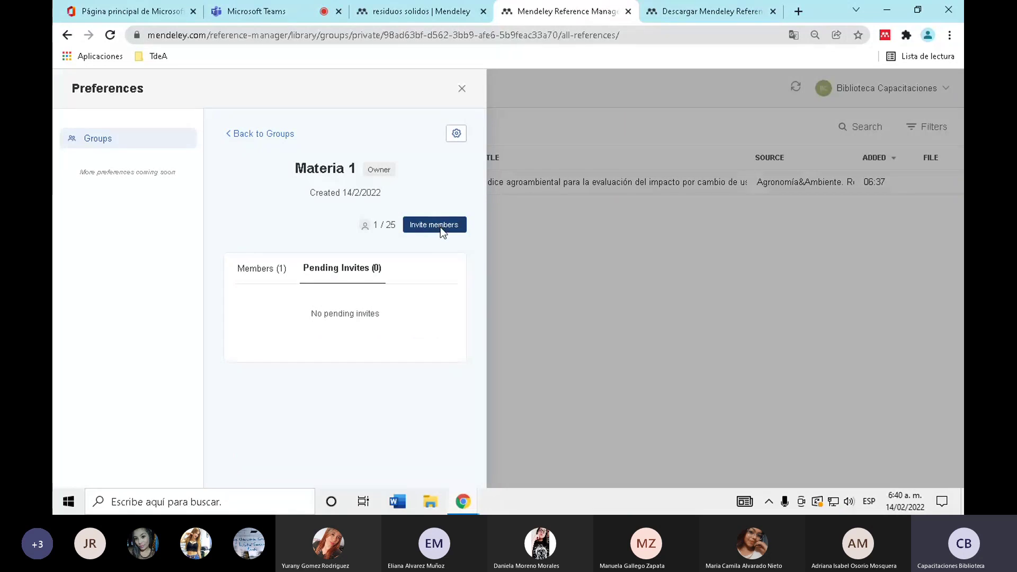
pyautogui.click(311, 318)
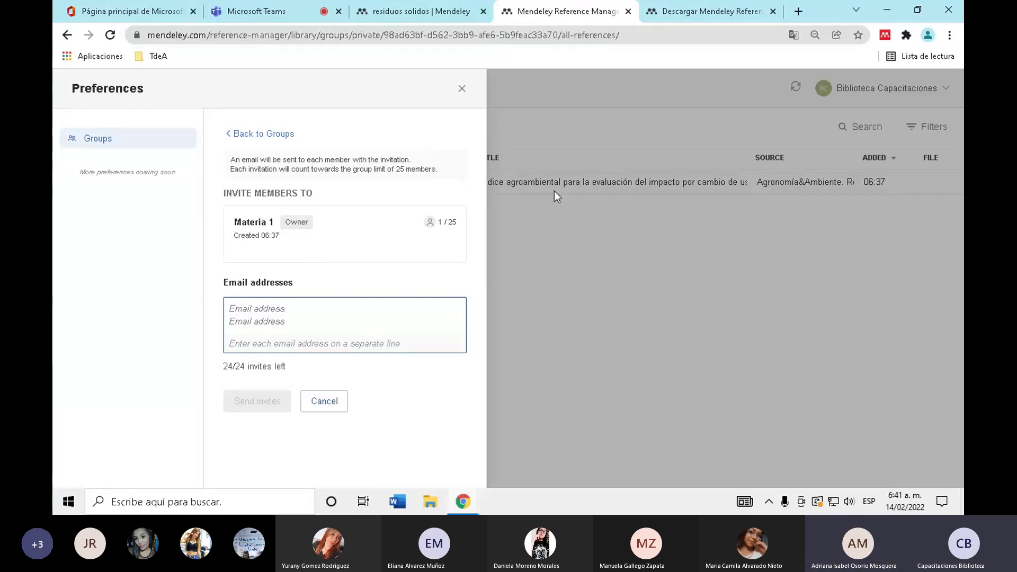
pyautogui.click(462, 90)
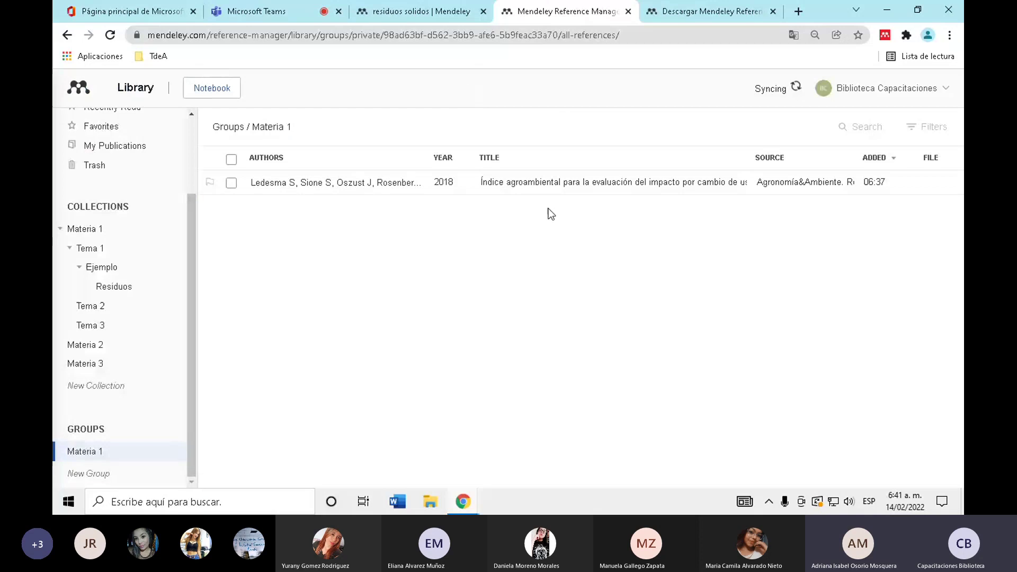
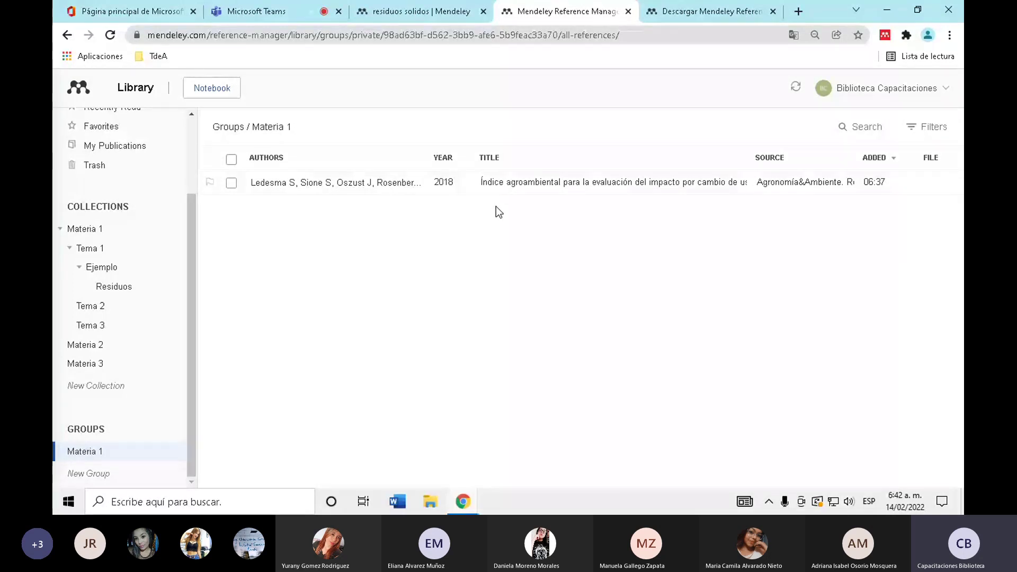
# - Scroll the sidebar up and select All References to list the five library references
pyautogui.scroll(2, 178, 144)
pyautogui.scroll(-2, 180, 373)
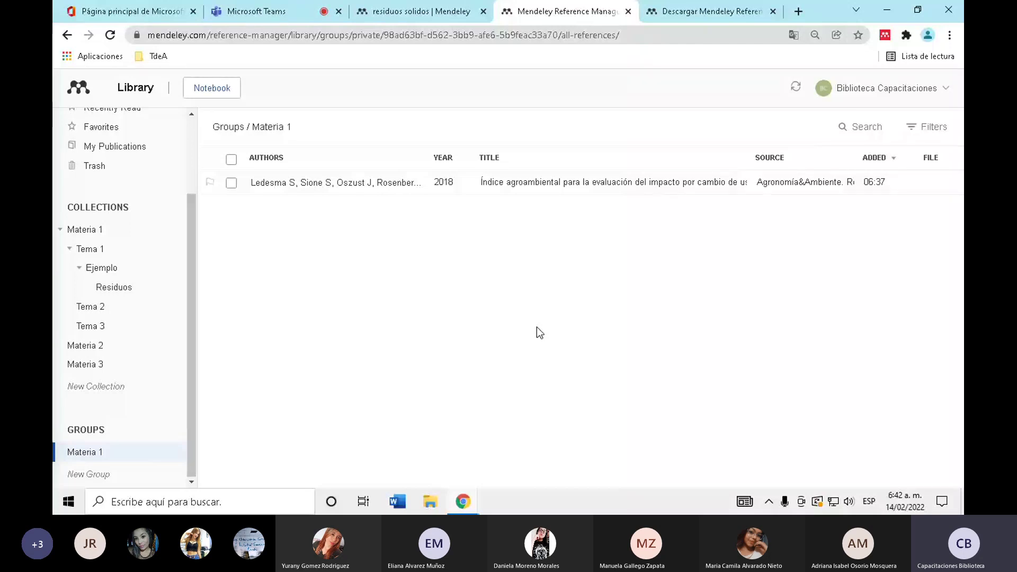
pyautogui.moveTo(191, 315); pyautogui.dragTo(196, 170)
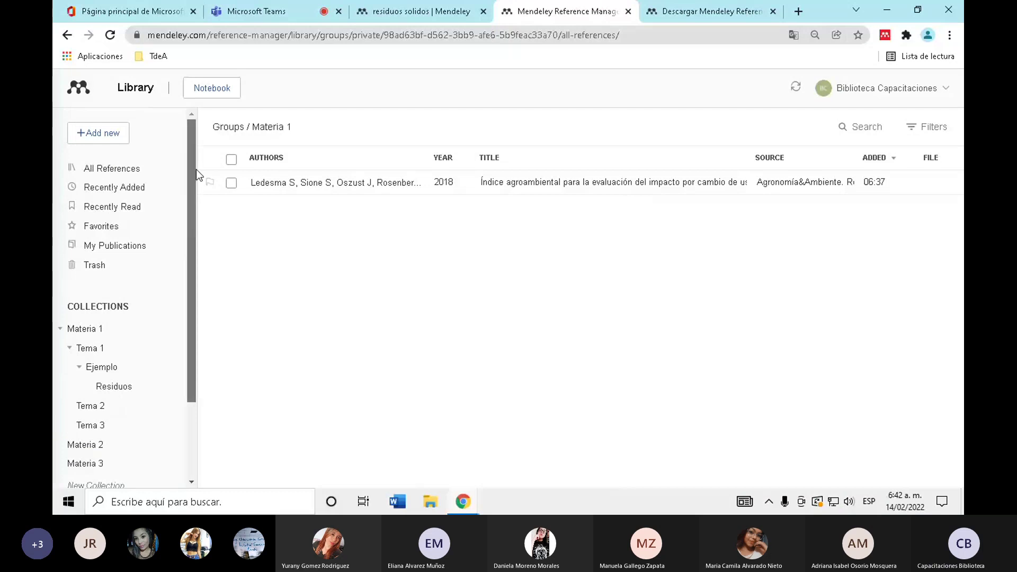
pyautogui.click(166, 178)
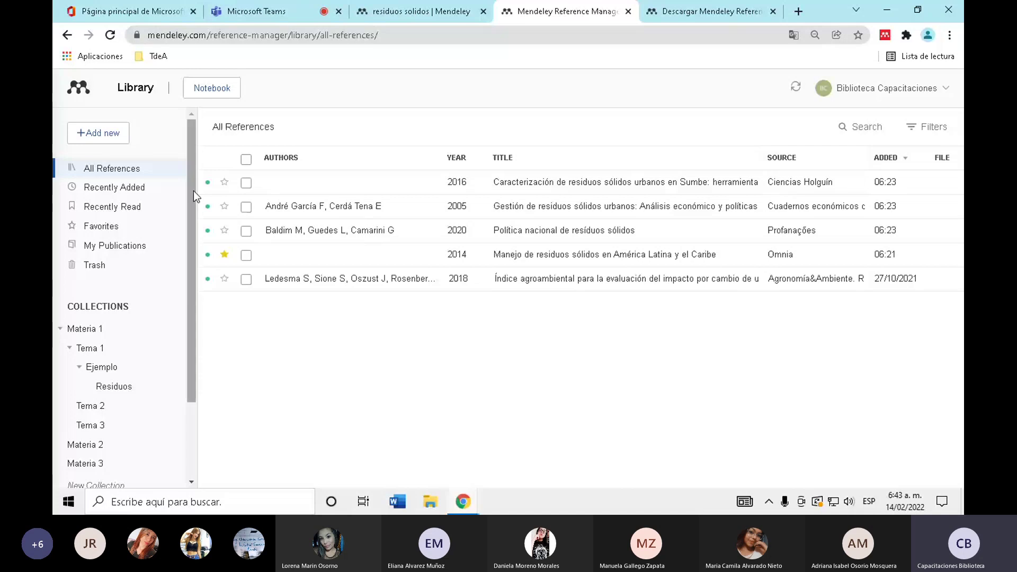
pyautogui.scroll(-3, 193, 191)
# - Open the Materia 1 group and bring up its Manage Group membership settings
pyautogui.click(99, 453)
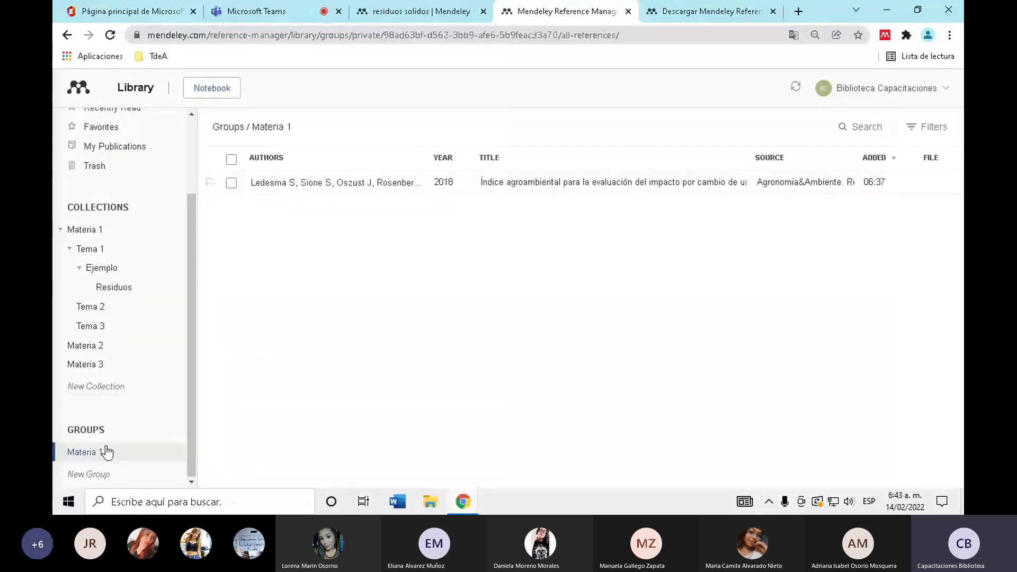
pyautogui.rightClick(112, 454)
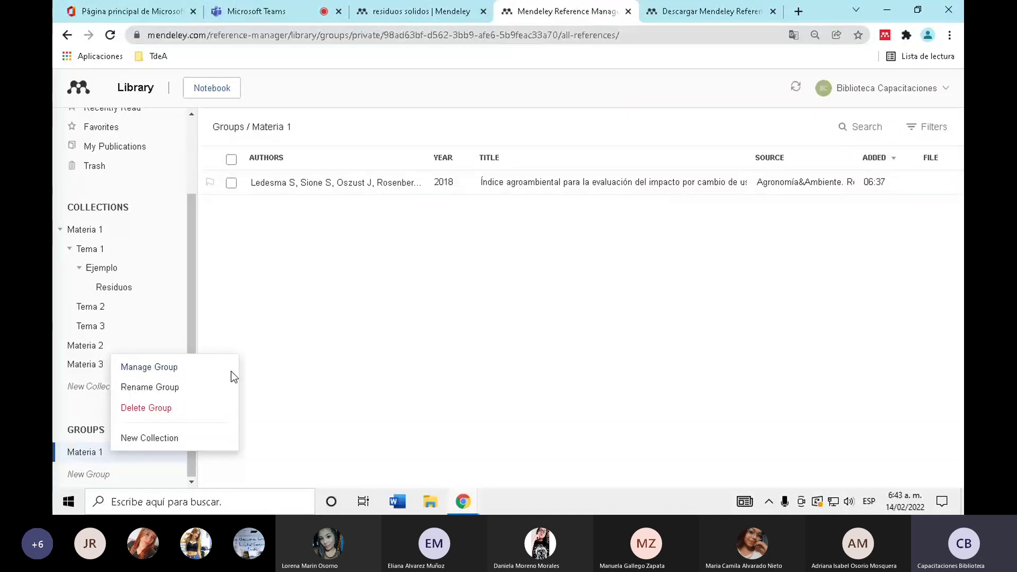
pyautogui.click(155, 372)
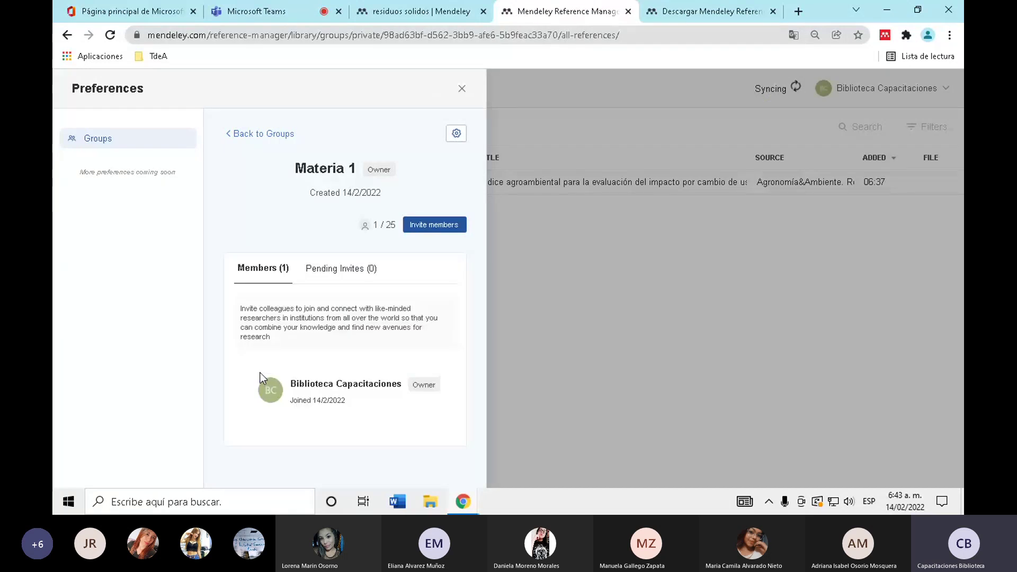
# - Enter an invitee's e-mail address, then cancel the invitation and close Preferences
pyautogui.click(437, 231)
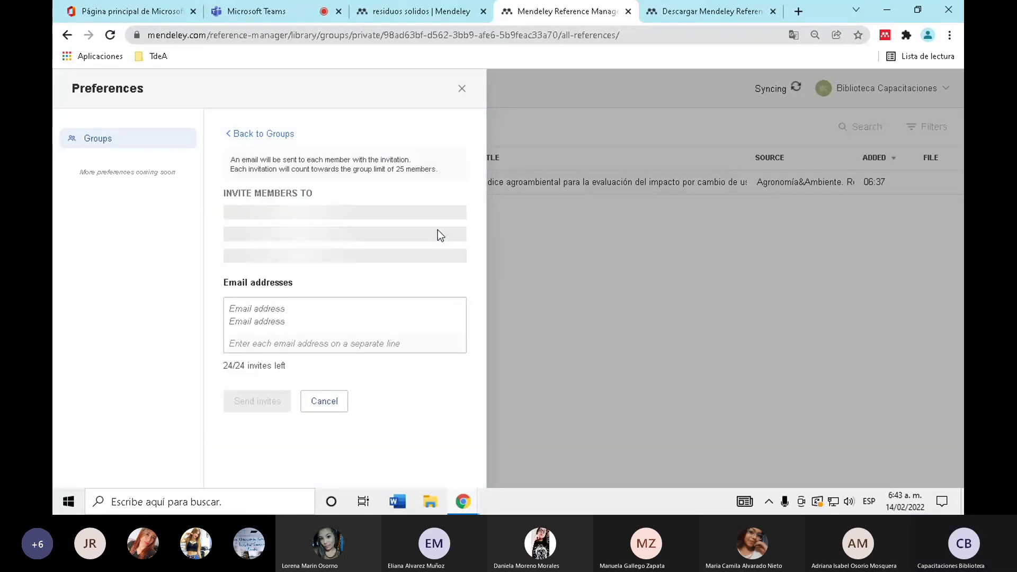
pyautogui.click(418, 299)
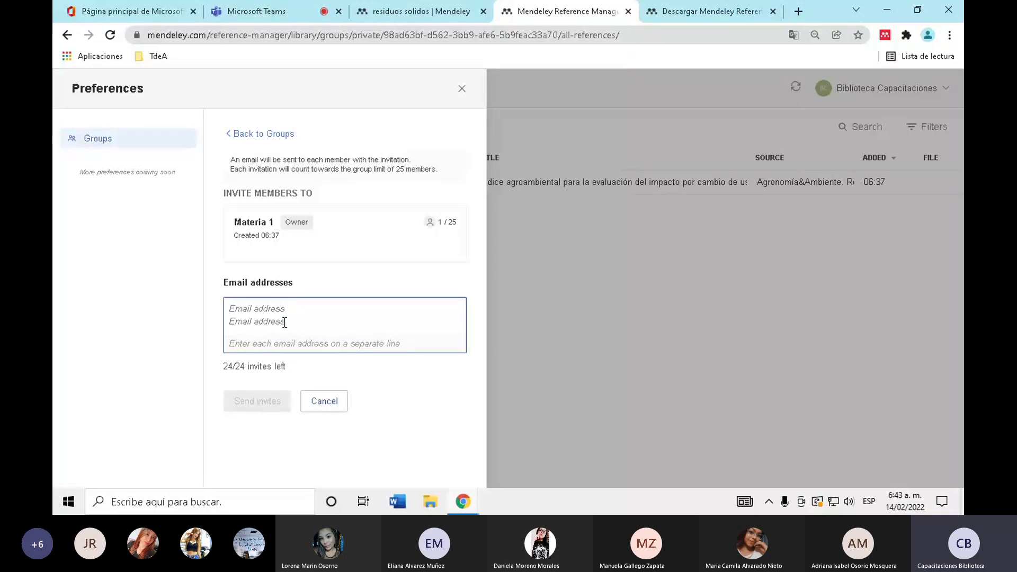
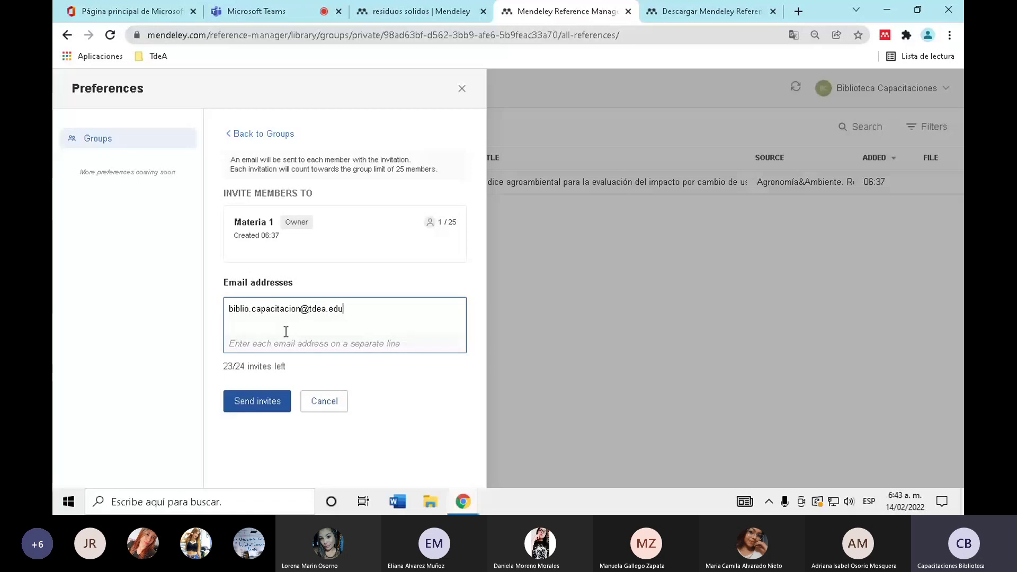
pyautogui.click(325, 402)
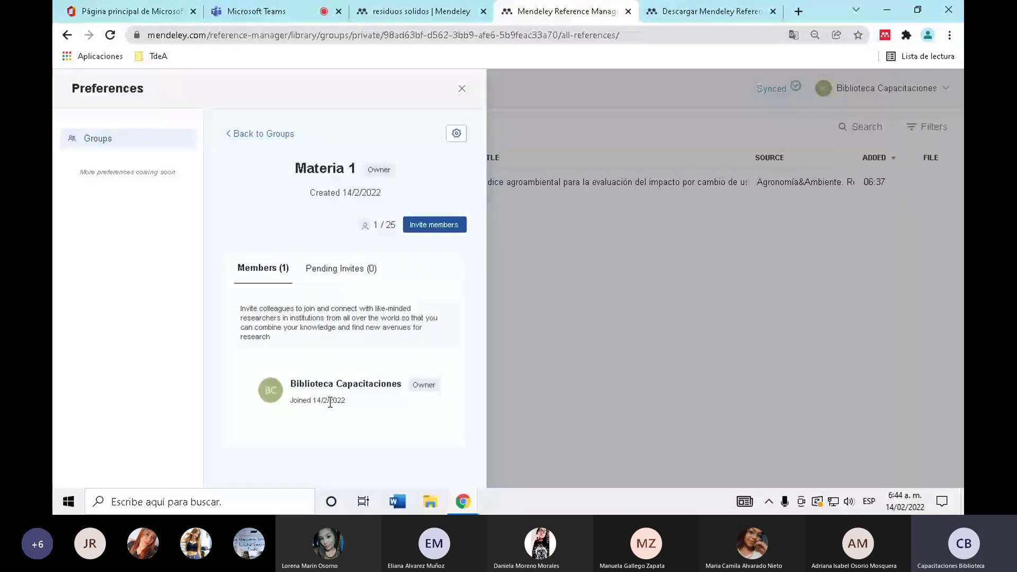
pyautogui.press('Escape')
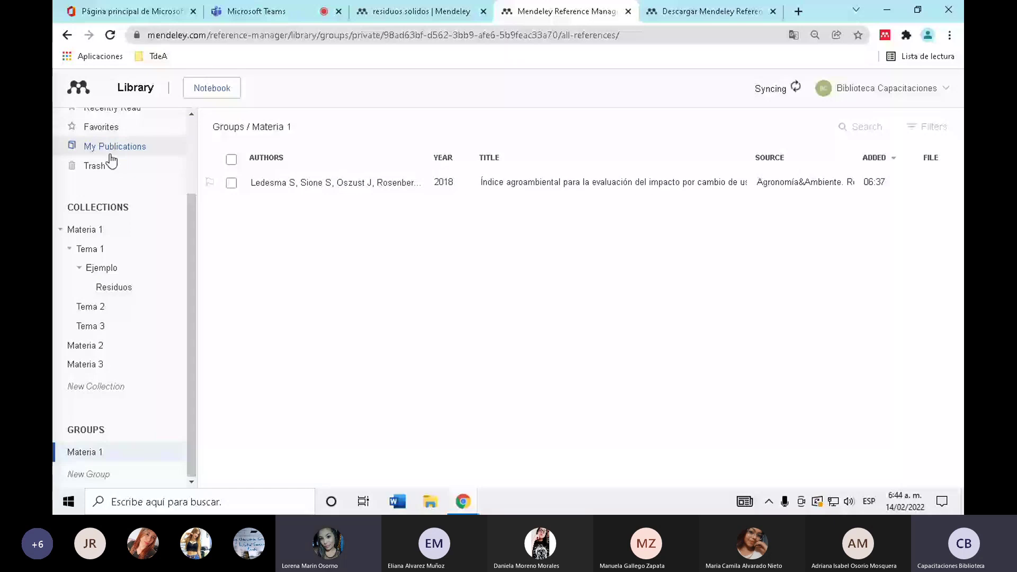
# - Return to All References and open the library search field
pyautogui.scroll(3, 110, 159)
pyautogui.click(122, 168)
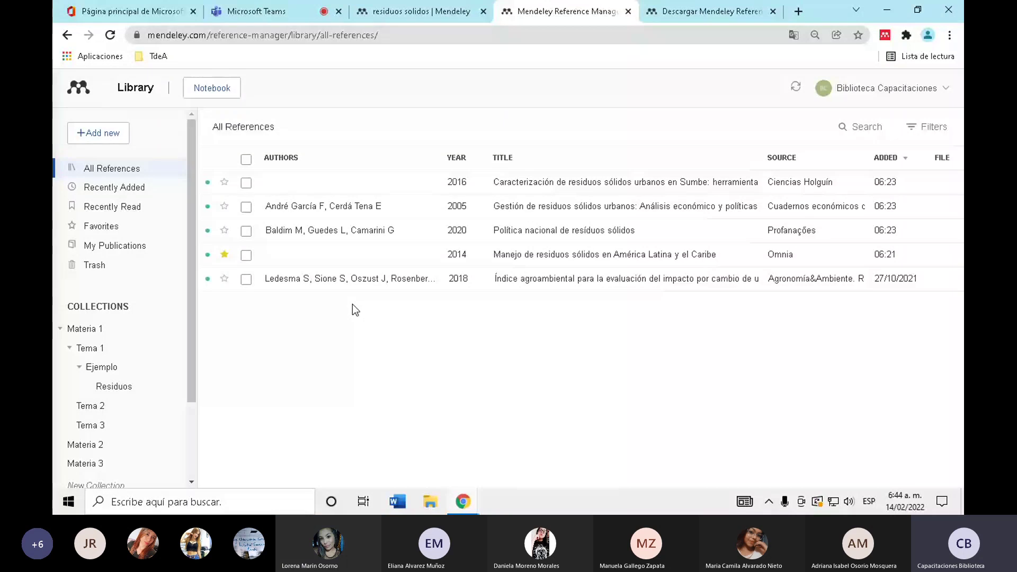
pyautogui.click(856, 132)
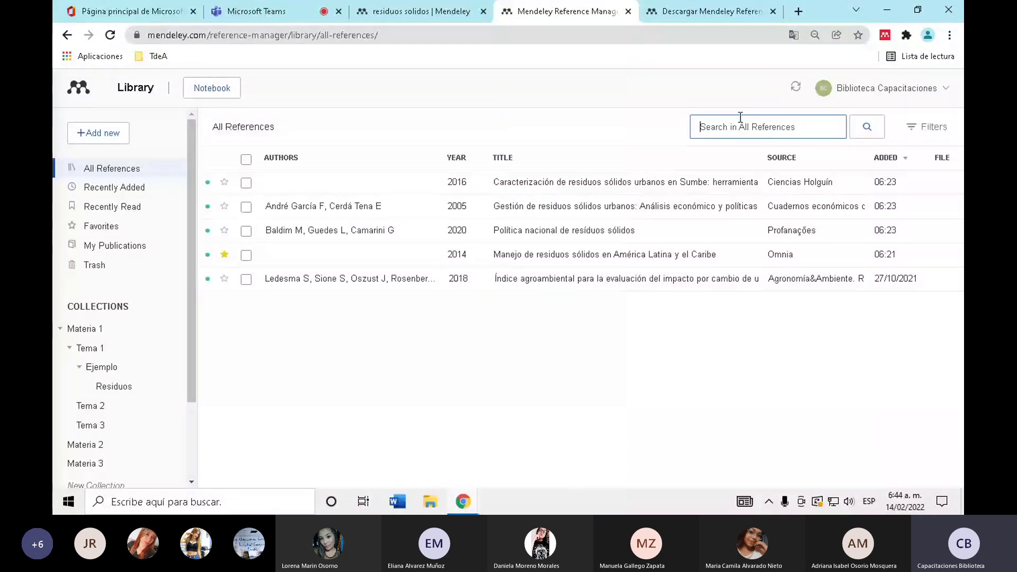
pyautogui.scroll(-2, 132, 311)
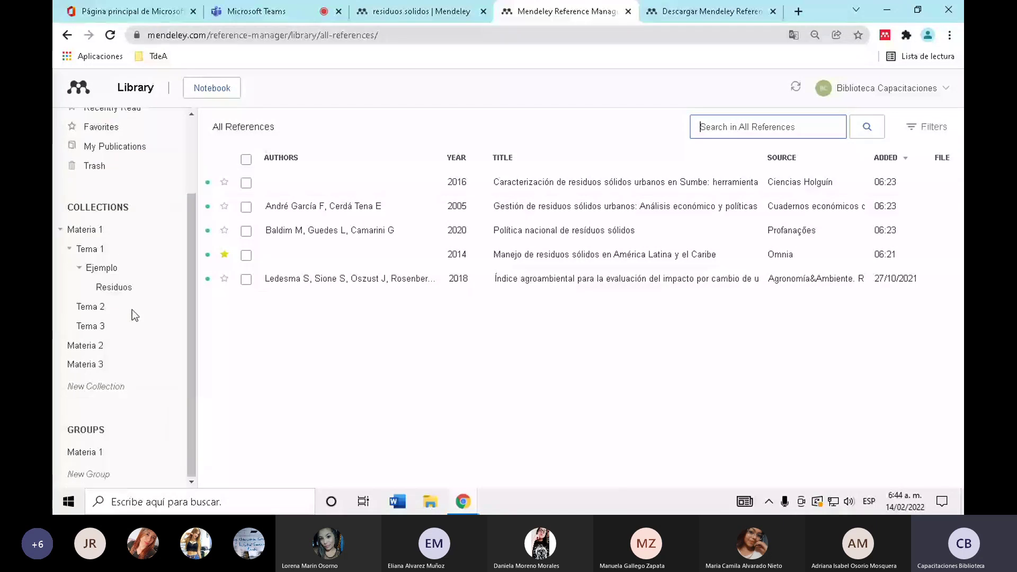
pyautogui.scroll(2, 84, 352)
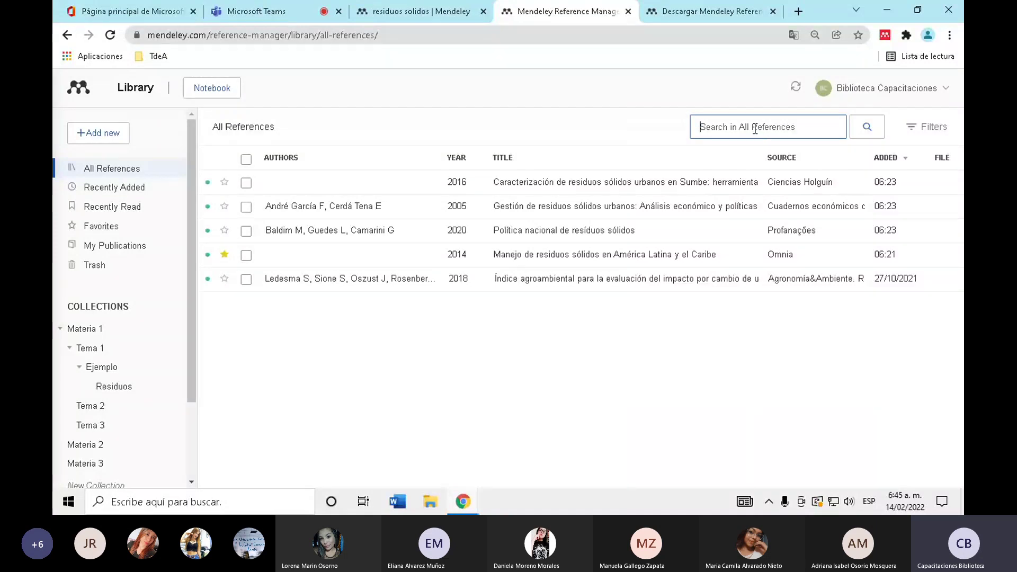
# - Search the library for '2016', then clear the query
pyautogui.write('2016')
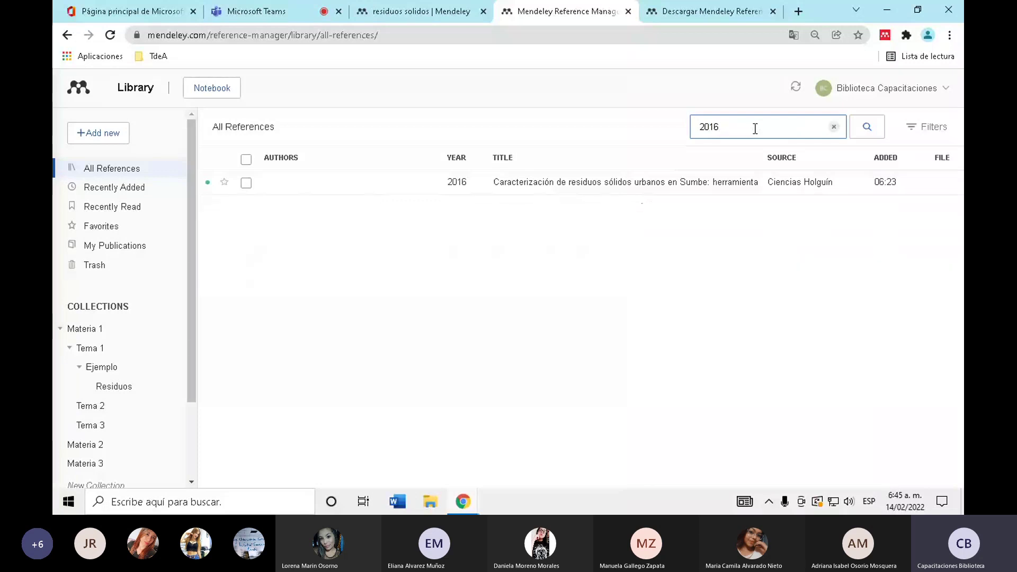
pyautogui.moveTo(730, 130); pyautogui.dragTo(683, 135)
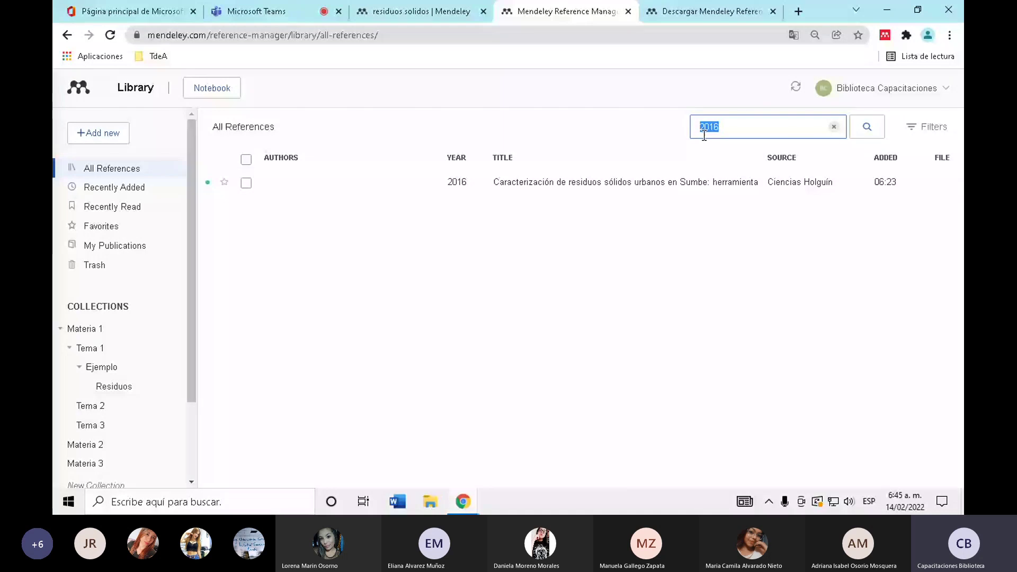
pyautogui.press('BackSpace')
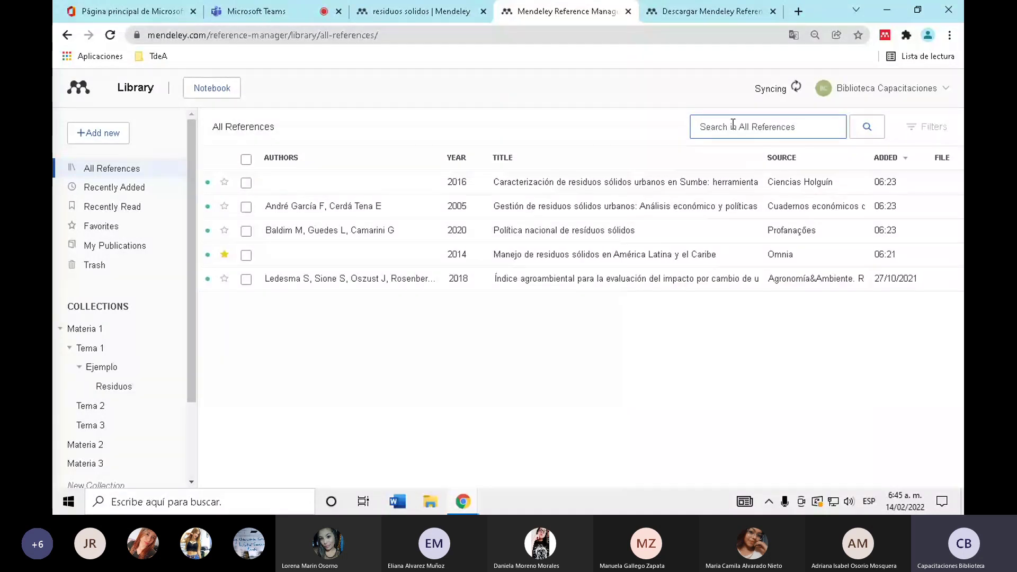
# - Search for 'índice', correcting the unaccented 'indice', then clear the query
pyautogui.write('i')
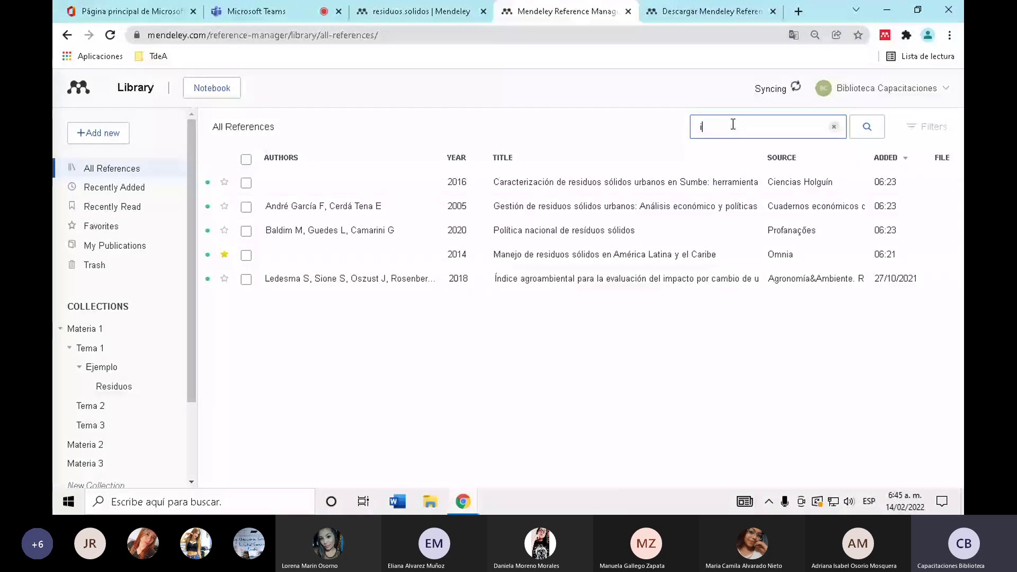
pyautogui.write('ndice')
pyautogui.rightClick(715, 127)
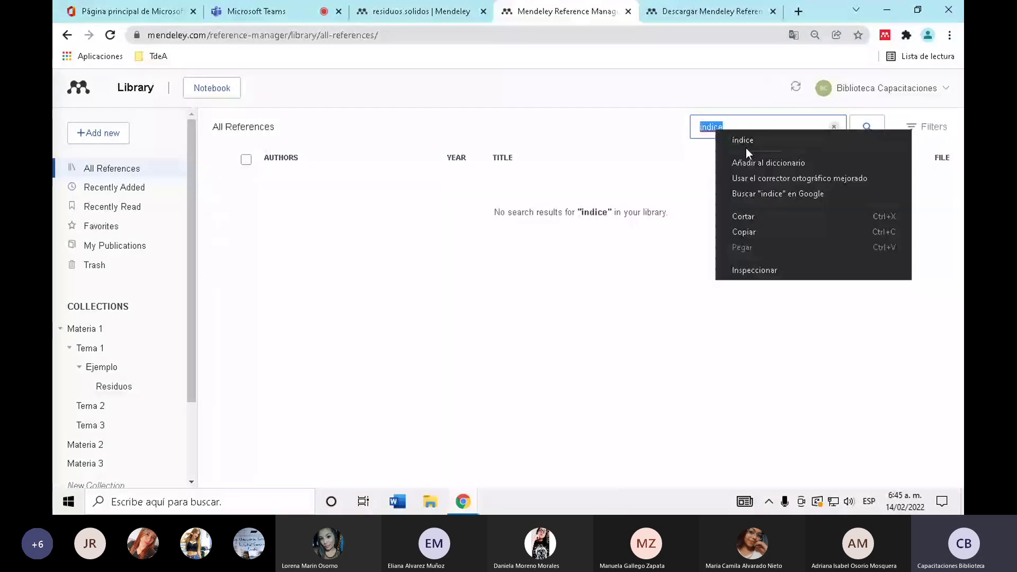
pyautogui.click(745, 148)
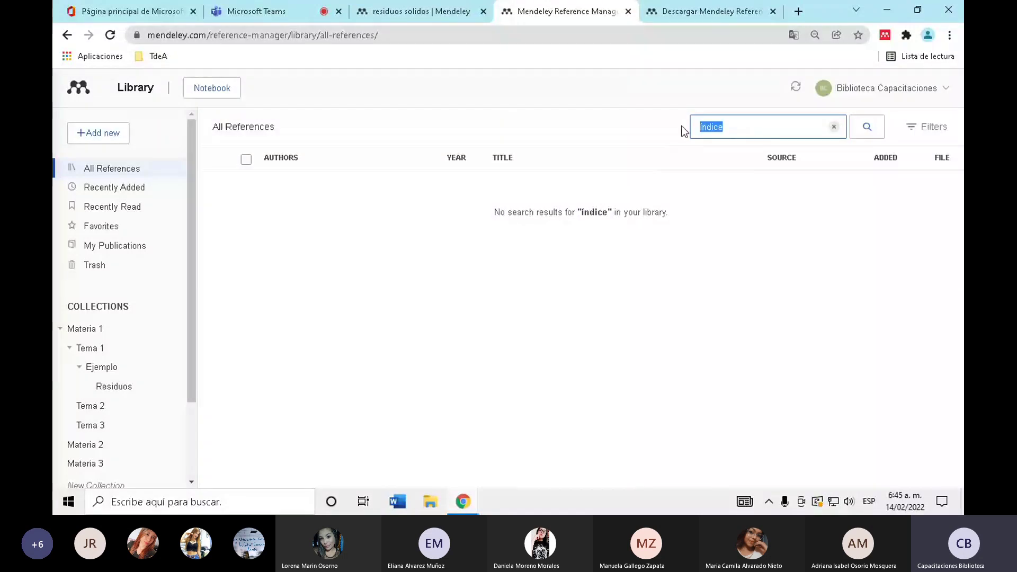
pyautogui.press('BackSpace')
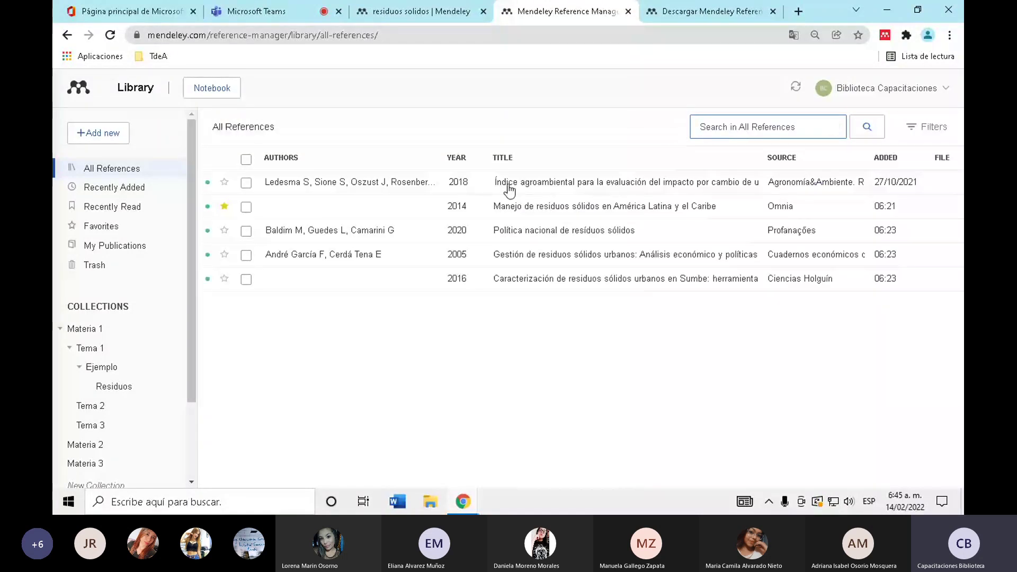
pyautogui.write('índice')
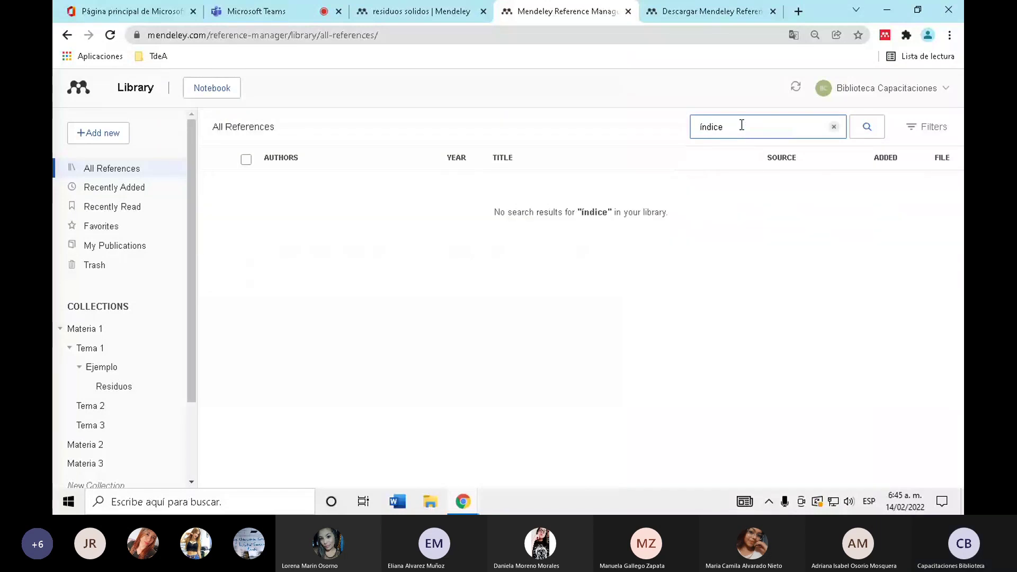
pyautogui.hotkey('ctrl', 'a')
pyautogui.press('BackSpace')
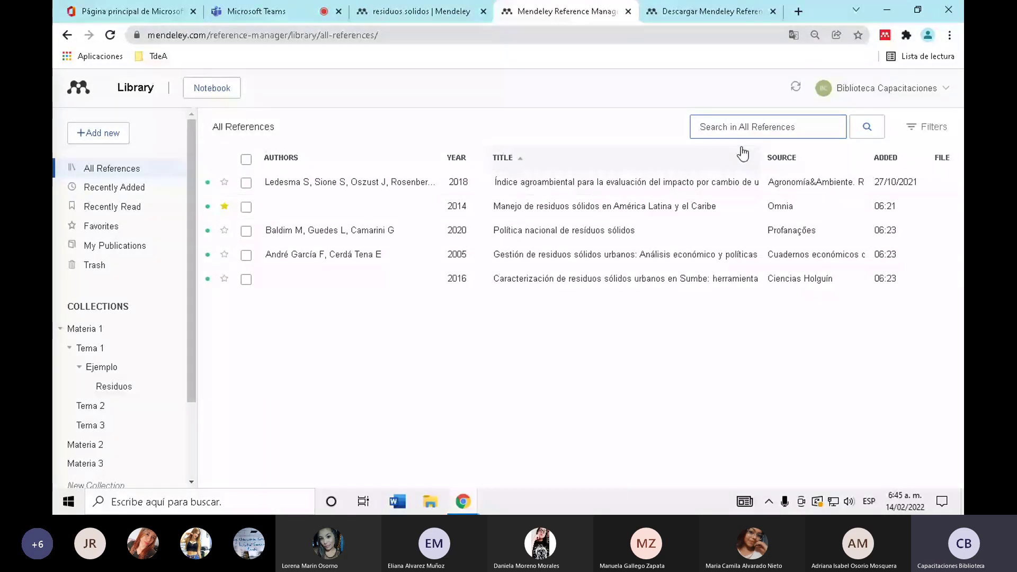
# - Search for 'manejo', clear it, and close the search field
pyautogui.write('mane')
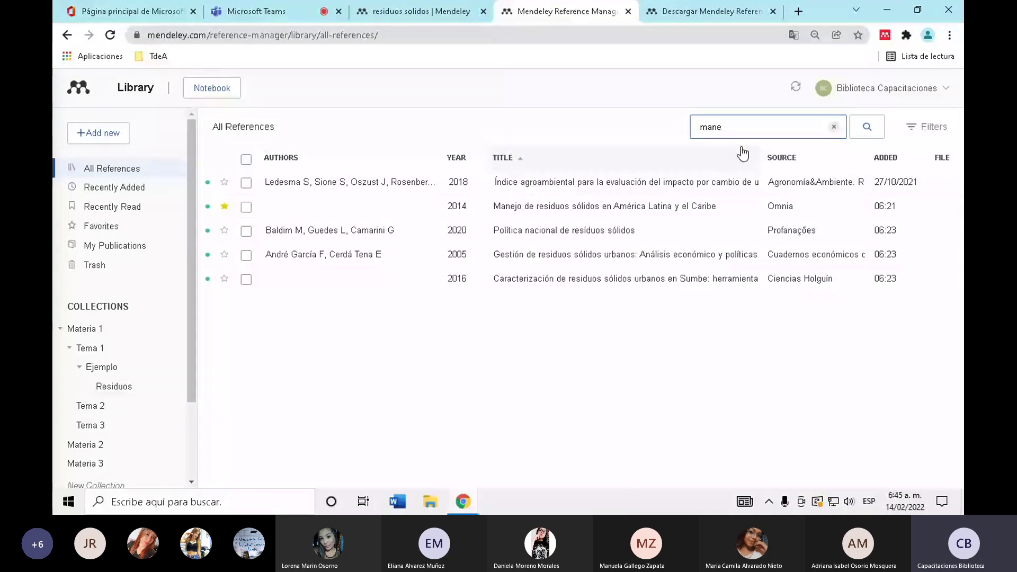
pyautogui.write('jo')
pyautogui.hotkey('ctrl', 'a')
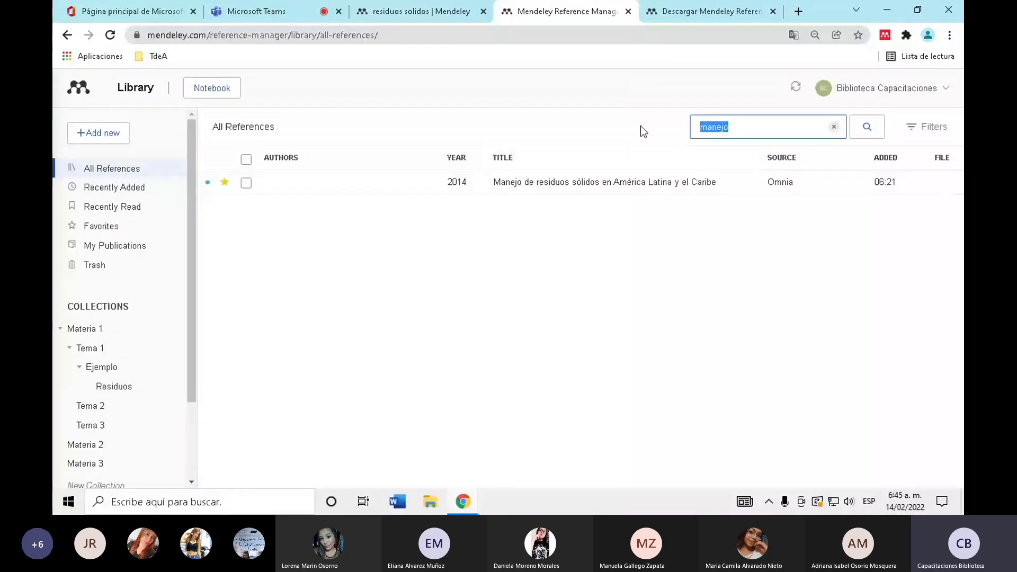
pyautogui.press('BackSpace')
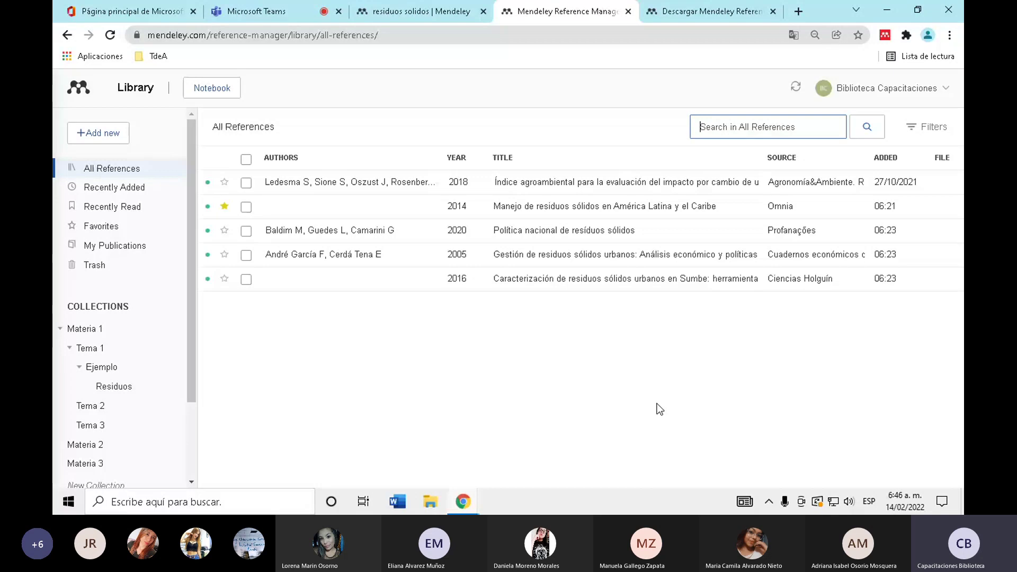
pyautogui.click(640, 414)
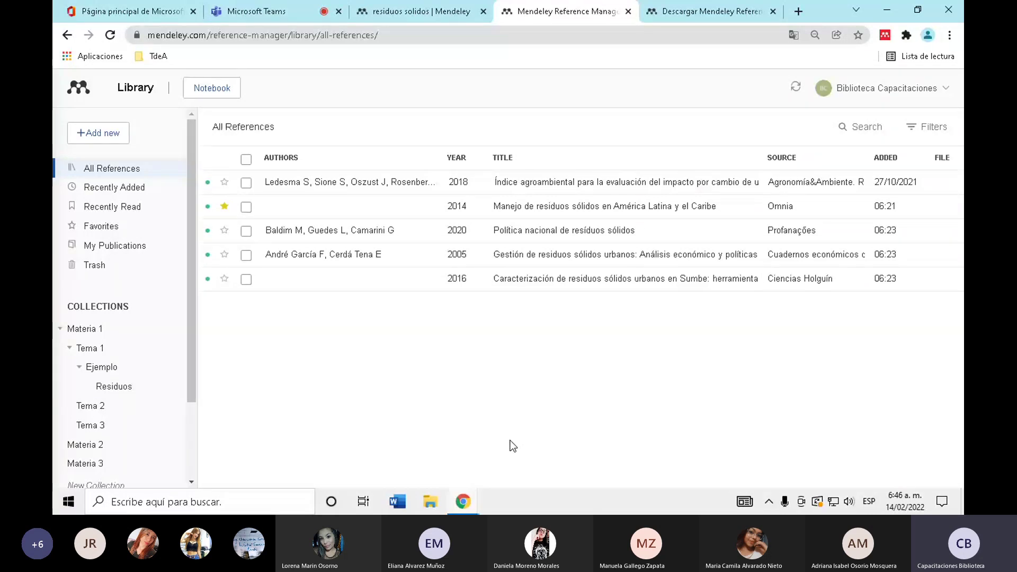
# - Review the 'residuos solidos' search results, then switch to the Reference Manager tab
pyautogui.scroll(-6, 341, 350)
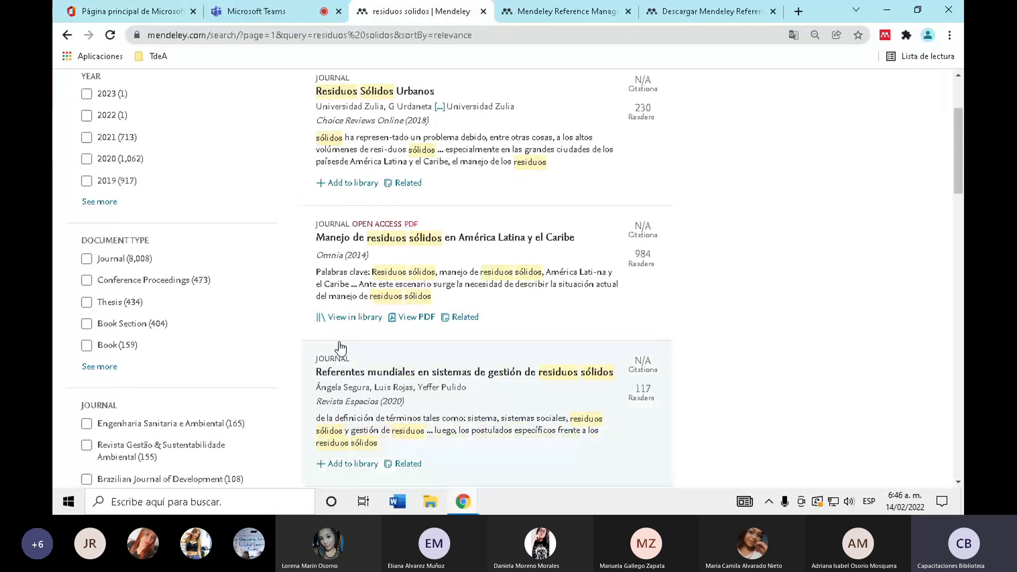
pyautogui.scroll(-10, 341, 347)
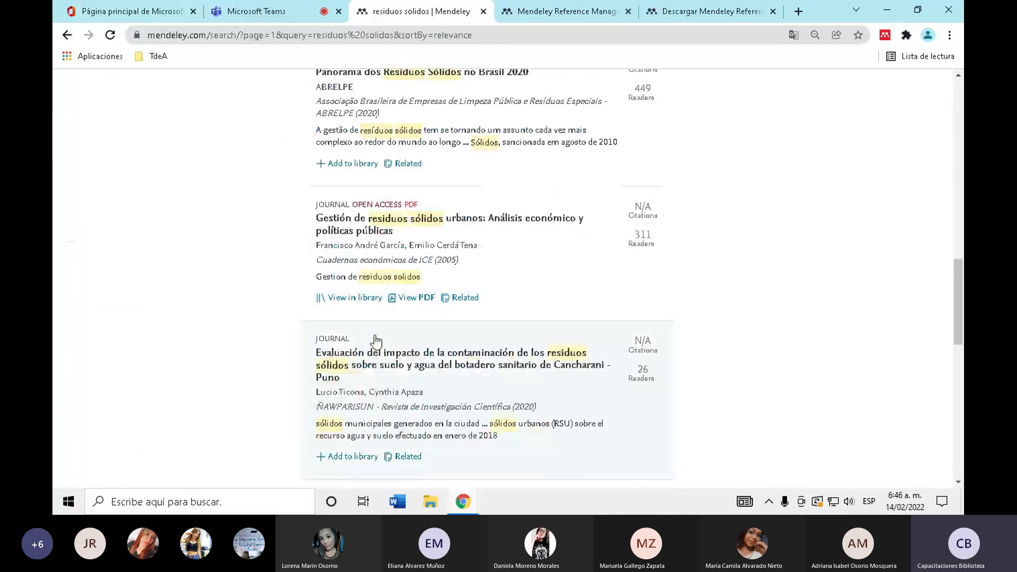
pyautogui.scroll(-5, 355, 355)
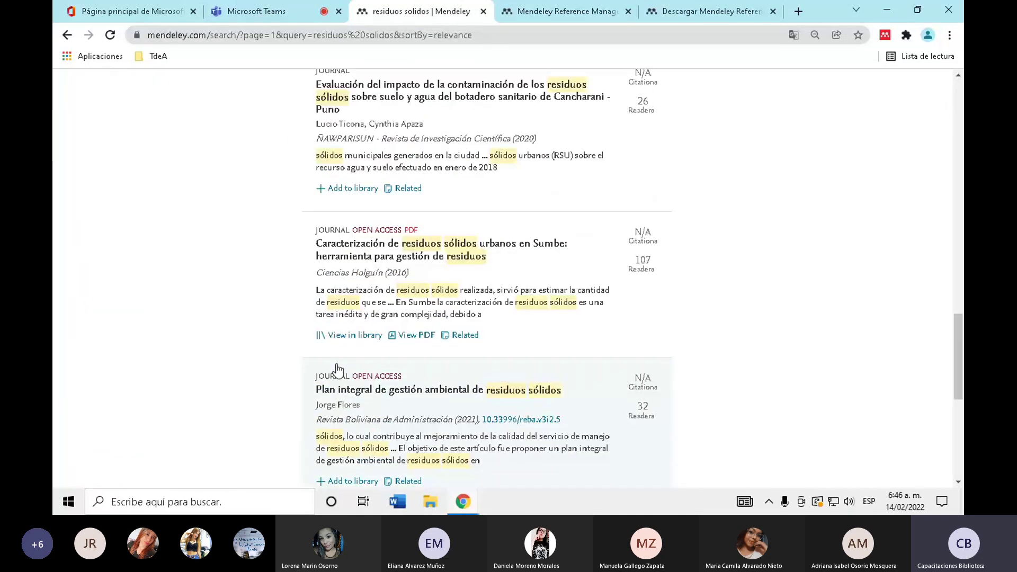
pyautogui.scroll(-2, 338, 369)
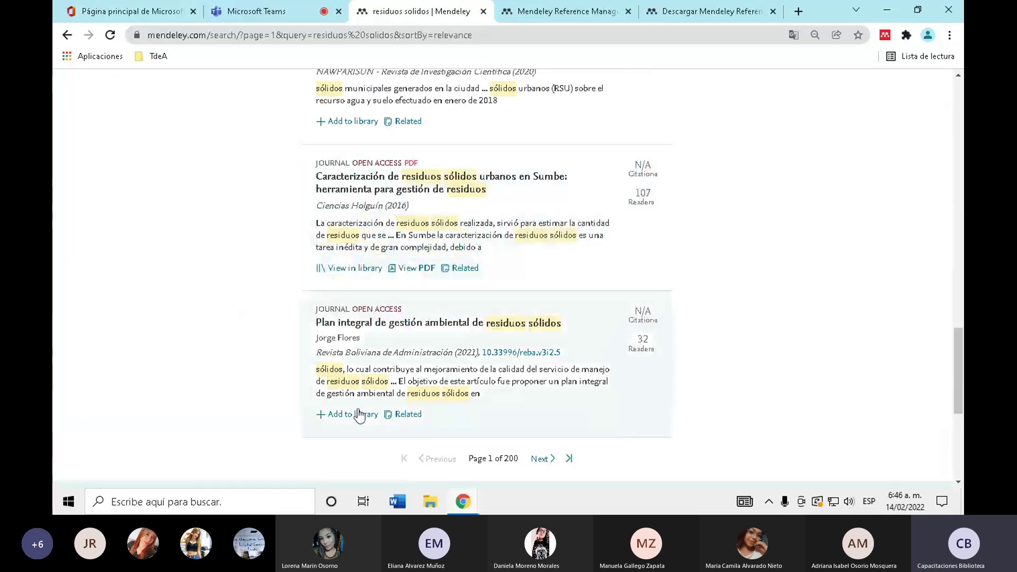
pyautogui.scroll(20, 355, 413)
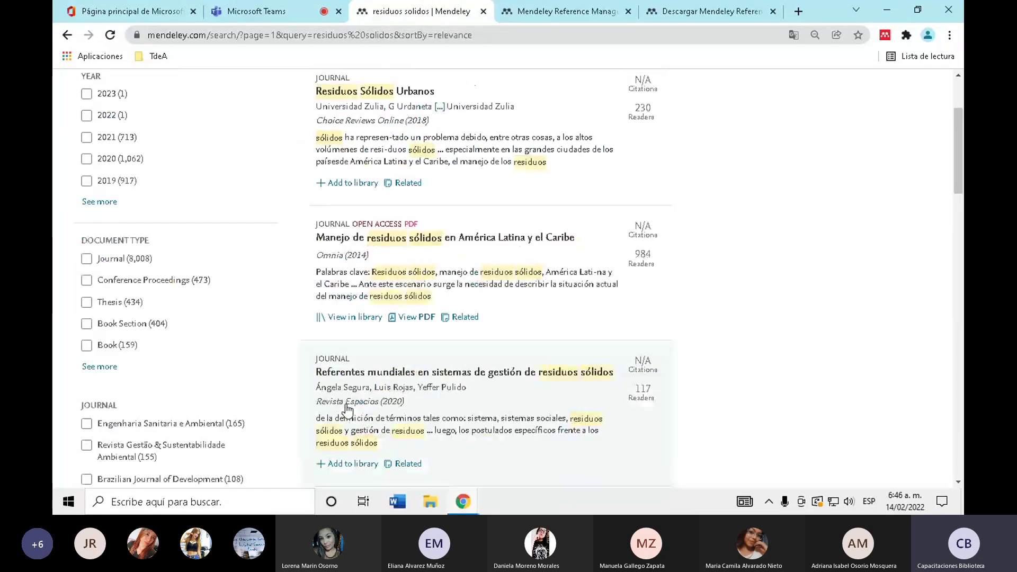
pyautogui.scroll(3, 487, 356)
pyautogui.scroll(-7, 575, 284)
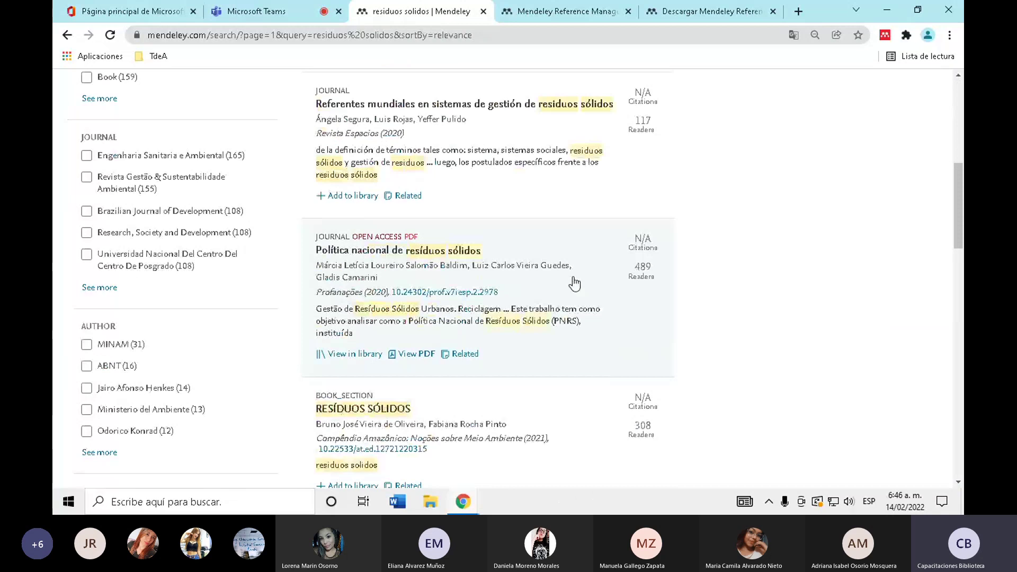
pyautogui.hotkey('ctrl', 'Tab')
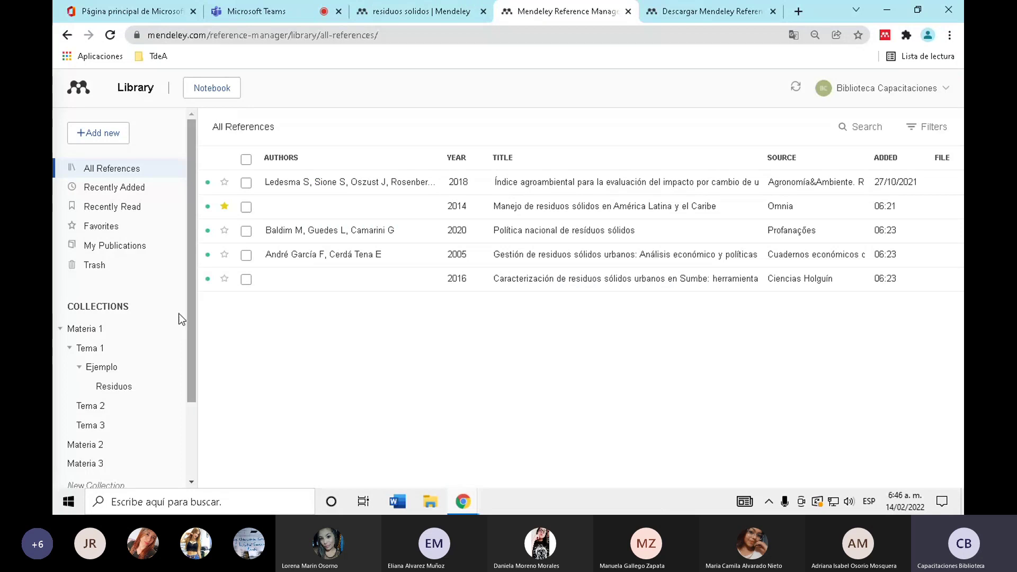
# - Upload Factores_distintivos_de_empren (1) from Descargas as a reference, then revisit the search results
pyautogui.click(100, 134)
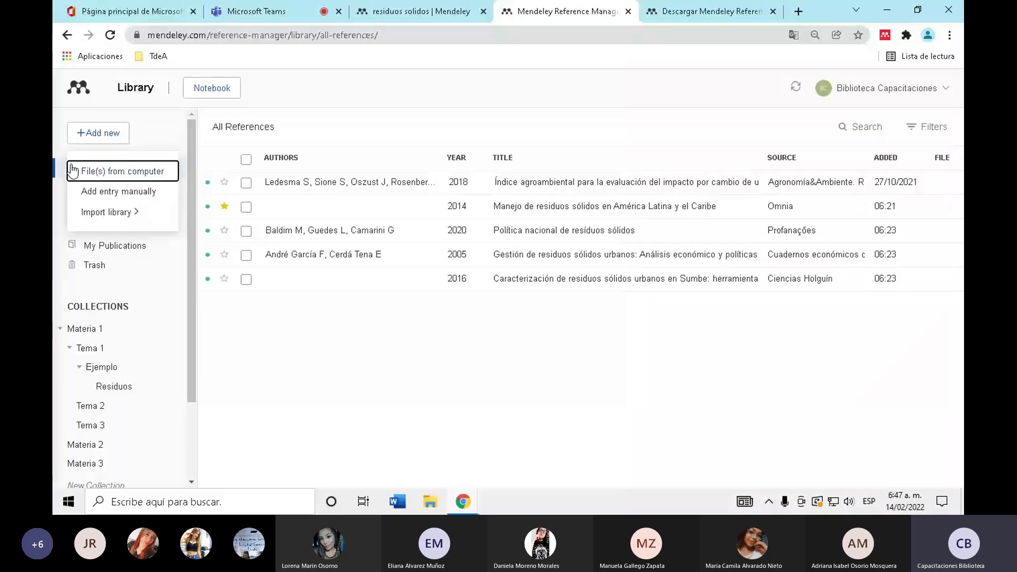
pyautogui.click(133, 173)
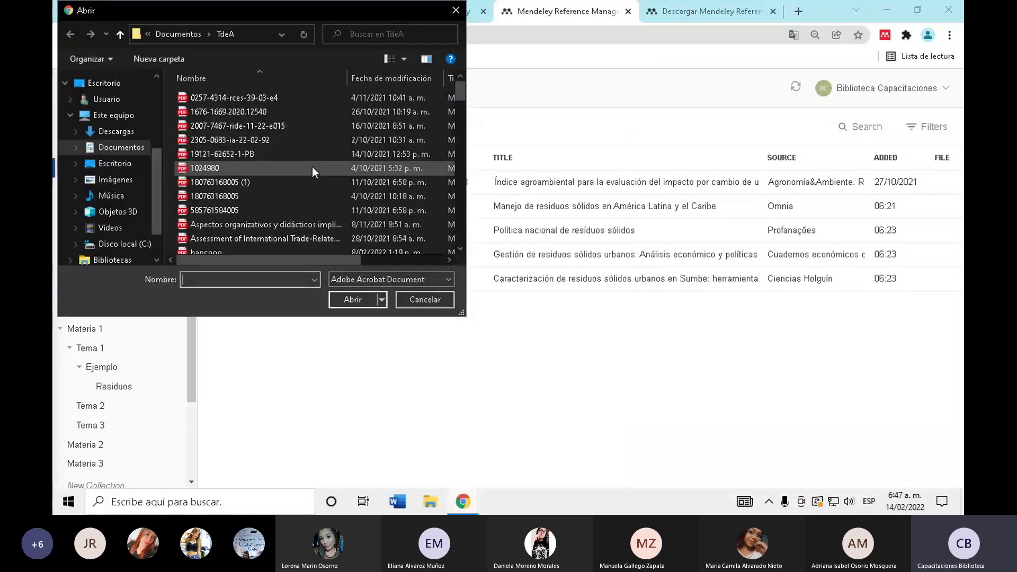
pyautogui.scroll(-10, 312, 167)
pyautogui.scroll(-5, 312, 166)
pyautogui.scroll(15, 312, 167)
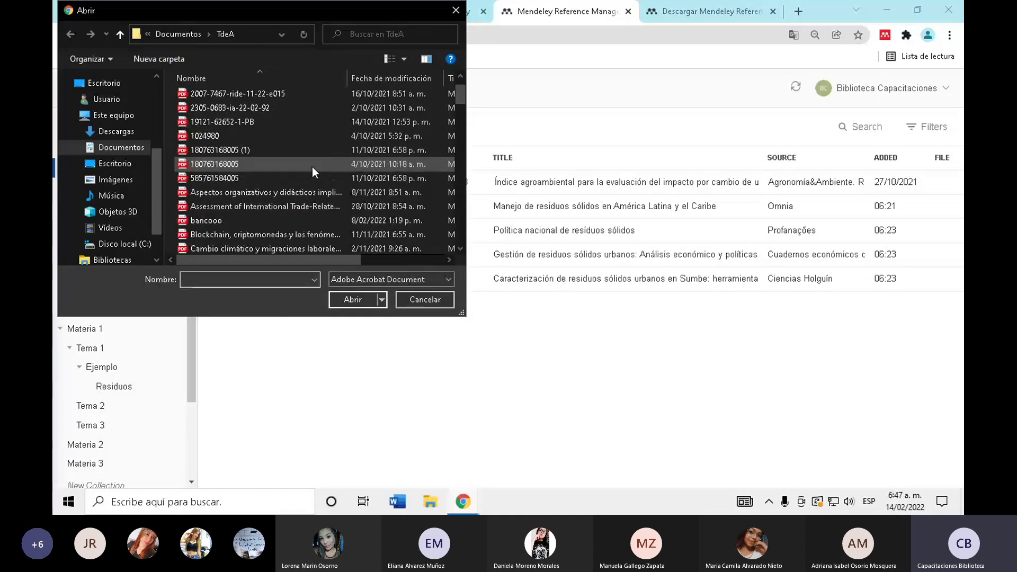
pyautogui.click(117, 131)
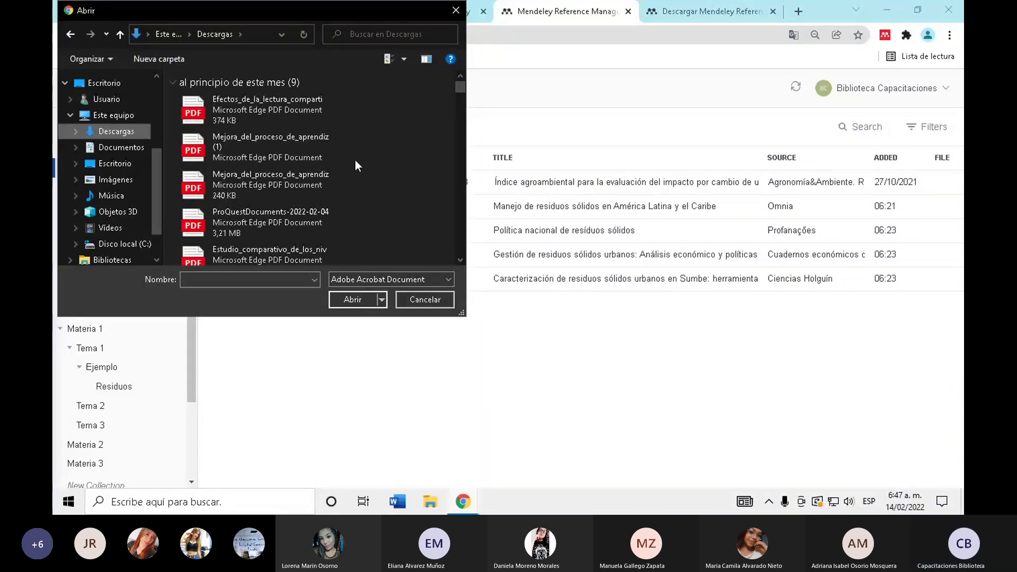
pyautogui.scroll(-3, 355, 161)
pyautogui.scroll(5, 355, 165)
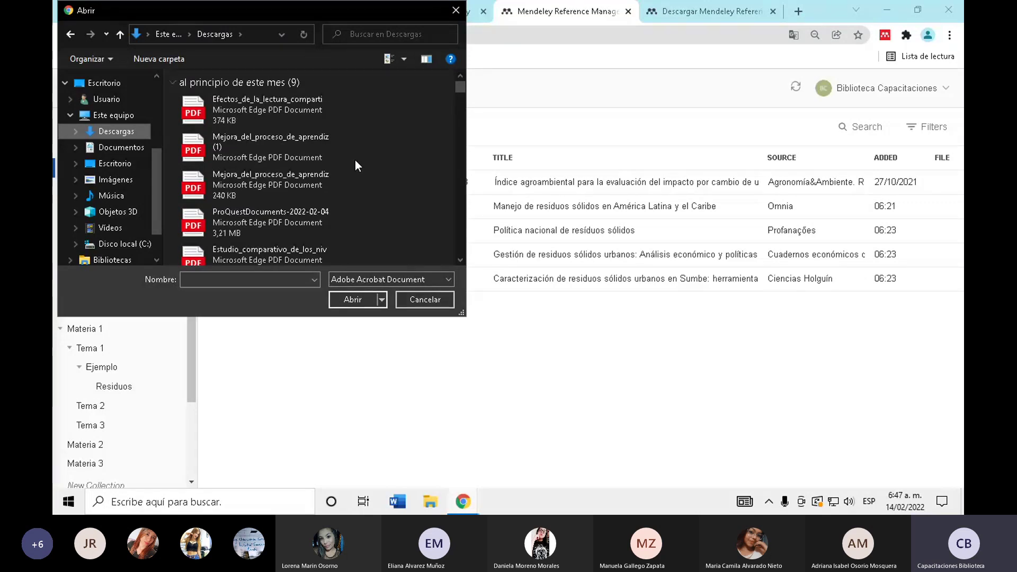
pyautogui.scroll(-3, 355, 166)
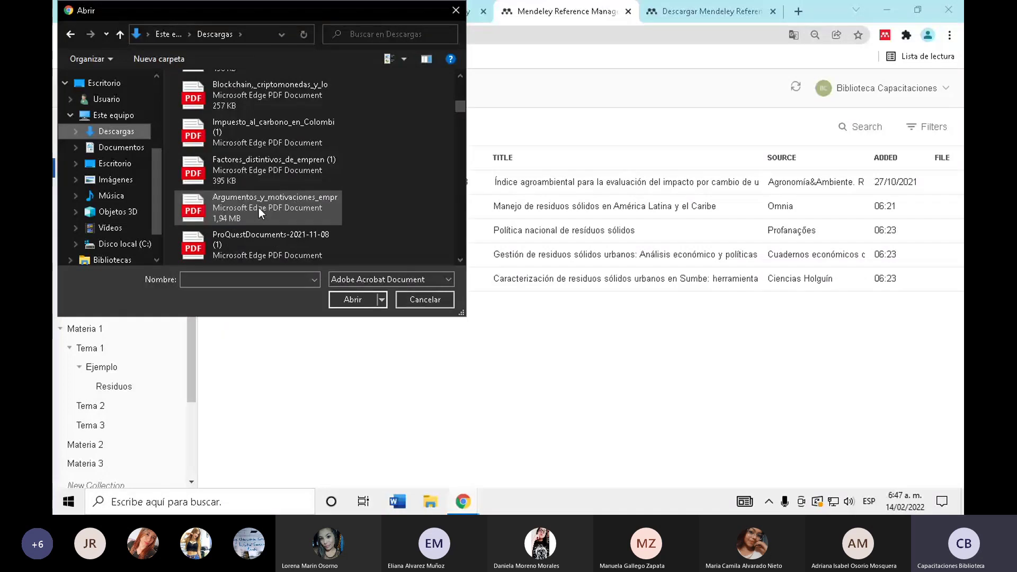
pyautogui.click(275, 170)
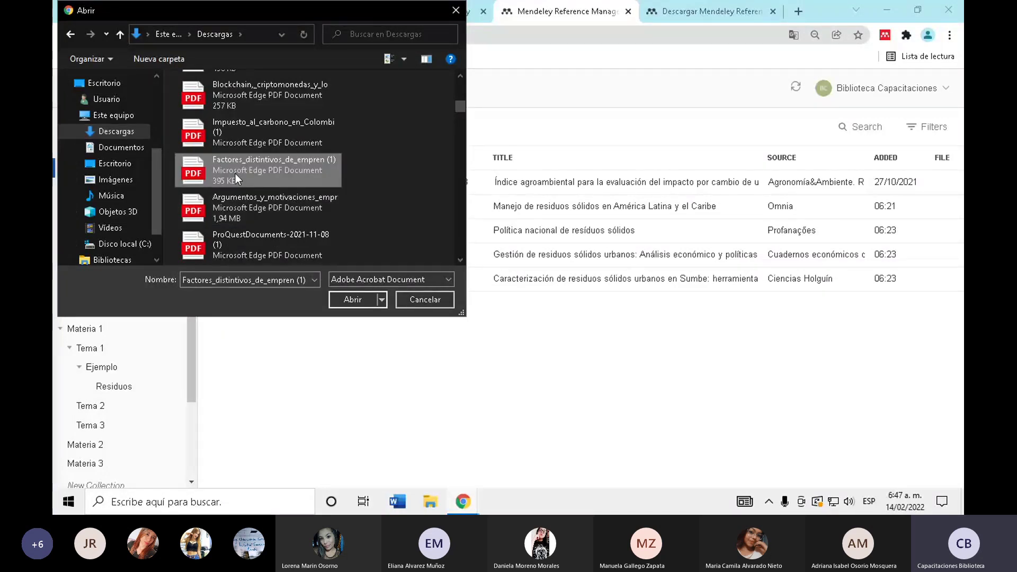
pyautogui.click(352, 300)
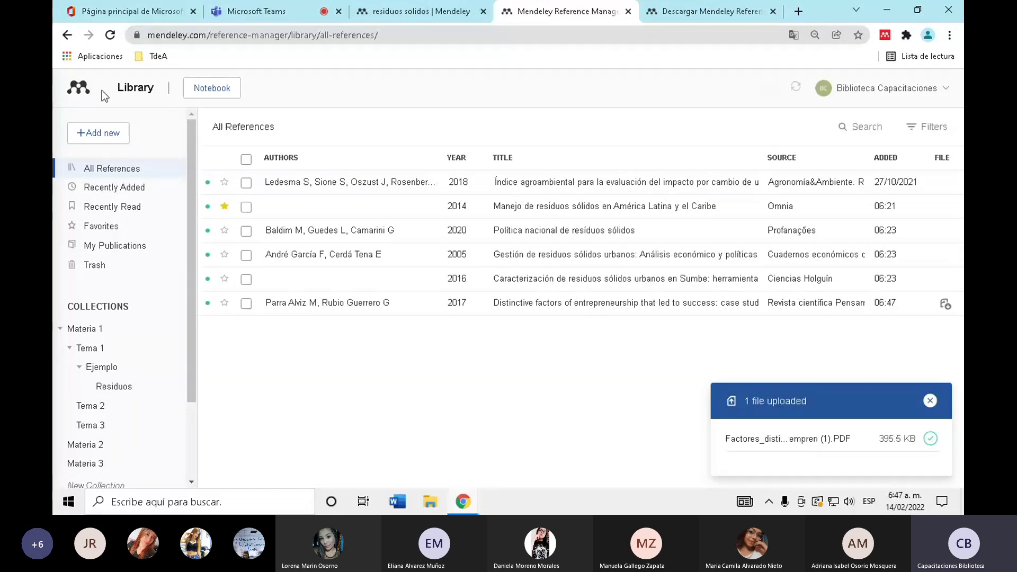
pyautogui.click(392, 6)
pyautogui.scroll(1, 344, 366)
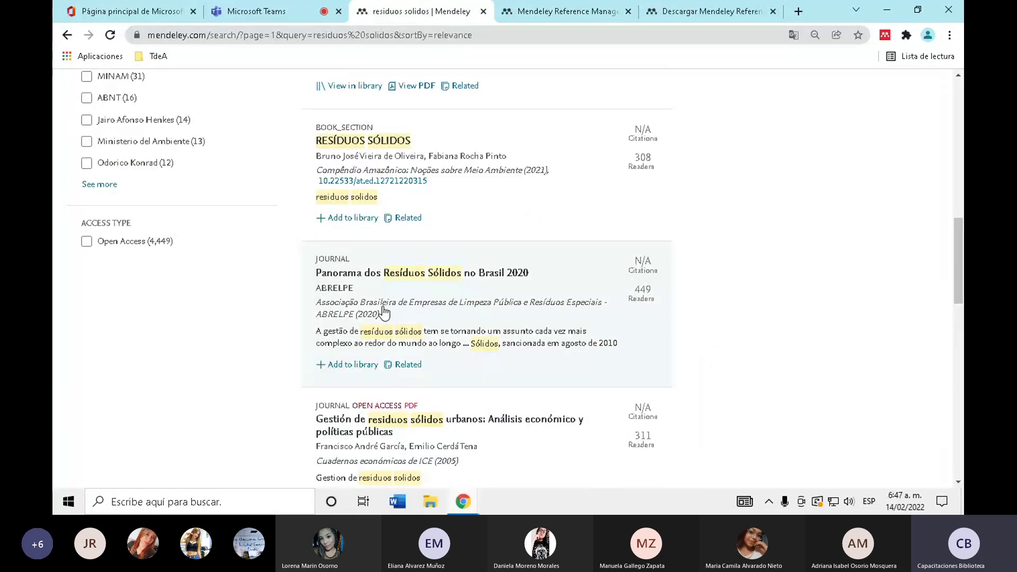
# - Scroll up the search results and switch back to the reference library tab
pyautogui.scroll(5, 392, 371)
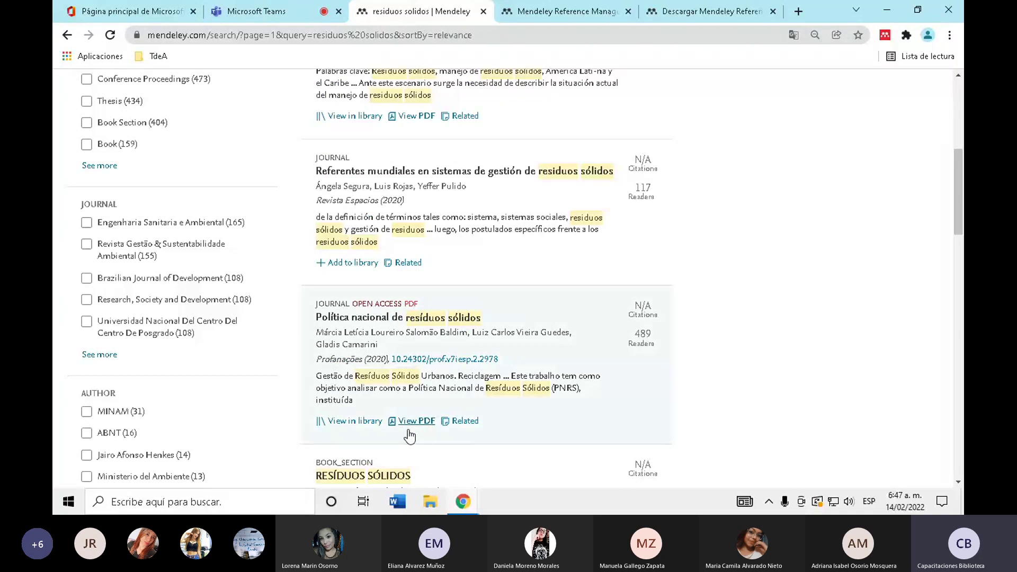
pyautogui.click(416, 421)
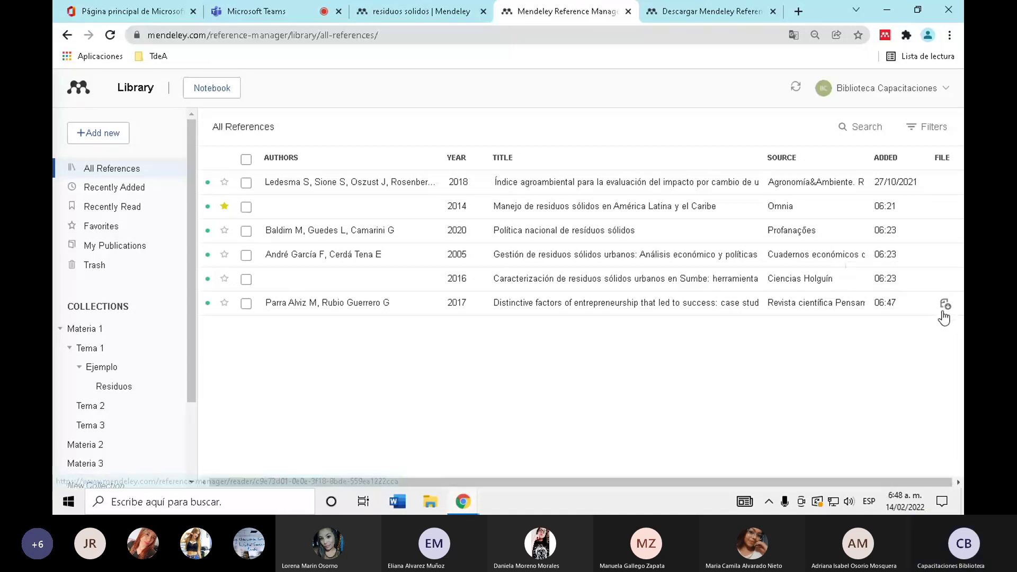
# - Upload Culturas_invisibles_de_la_pobr from Descargas to add the Invisible cultures reference
pyautogui.click(113, 132)
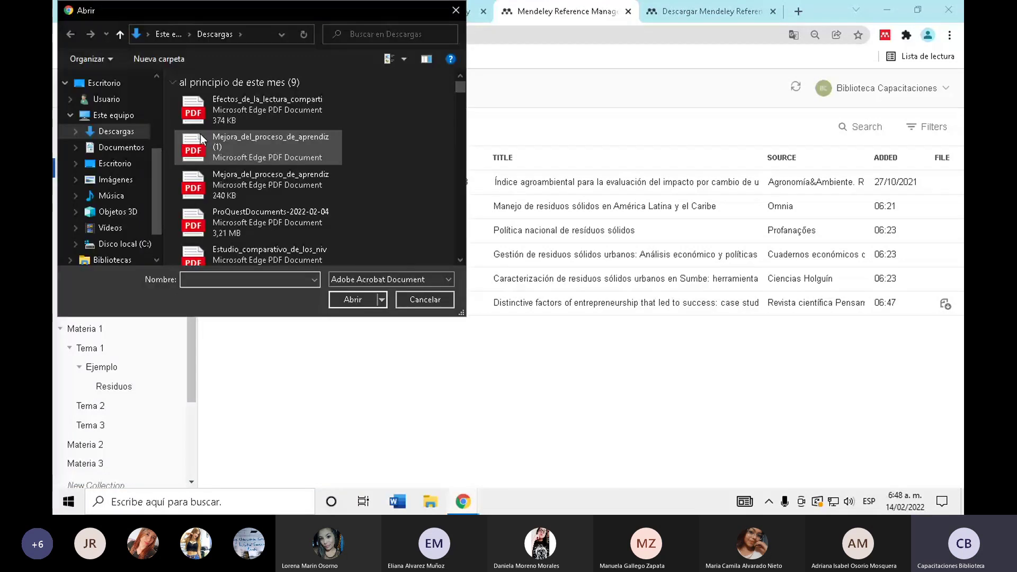
pyautogui.scroll(-3, 281, 144)
pyautogui.scroll(-10, 281, 144)
pyautogui.click(265, 170)
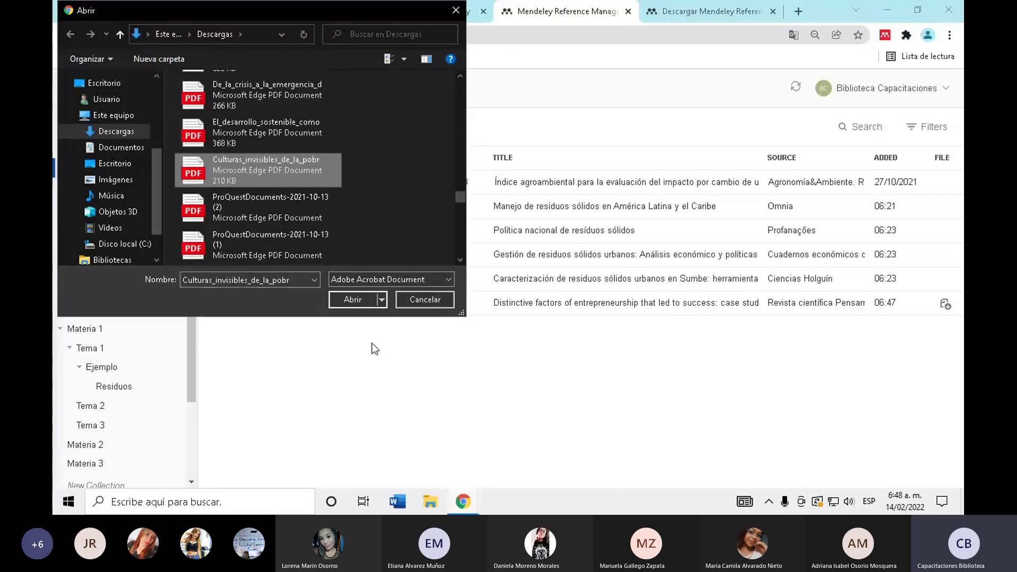
pyautogui.click(351, 299)
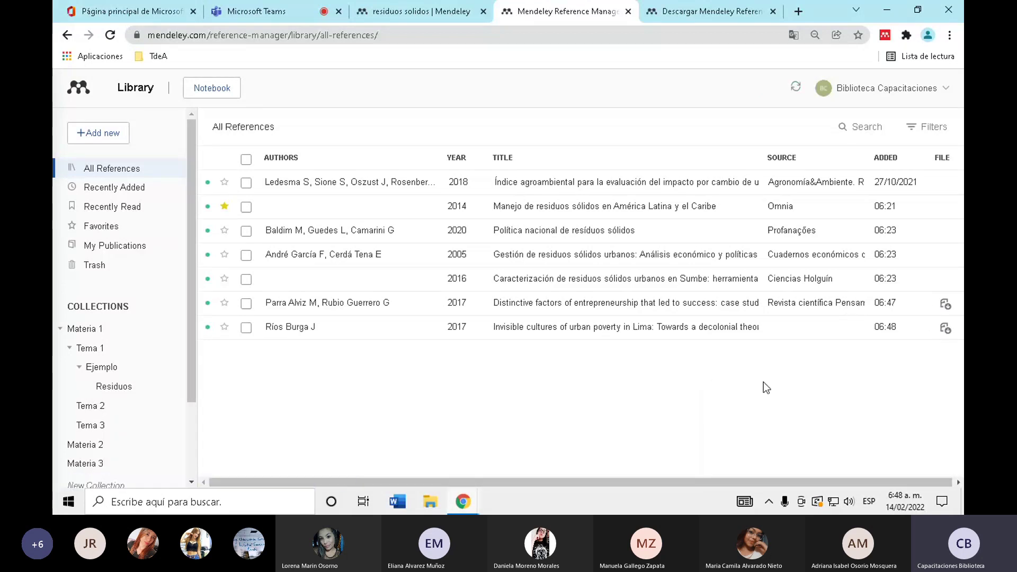
pyautogui.click(111, 137)
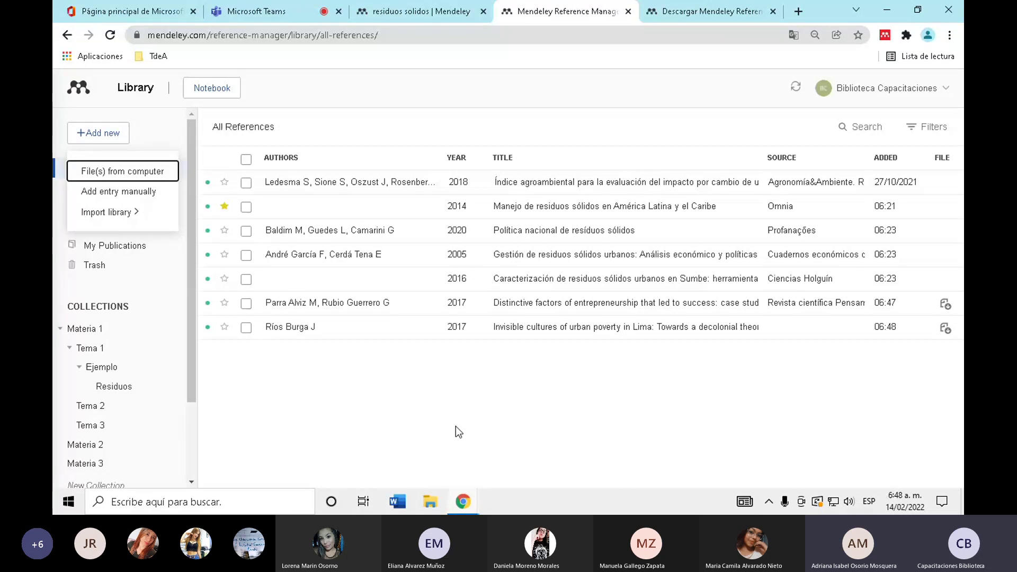
pyautogui.click(456, 427)
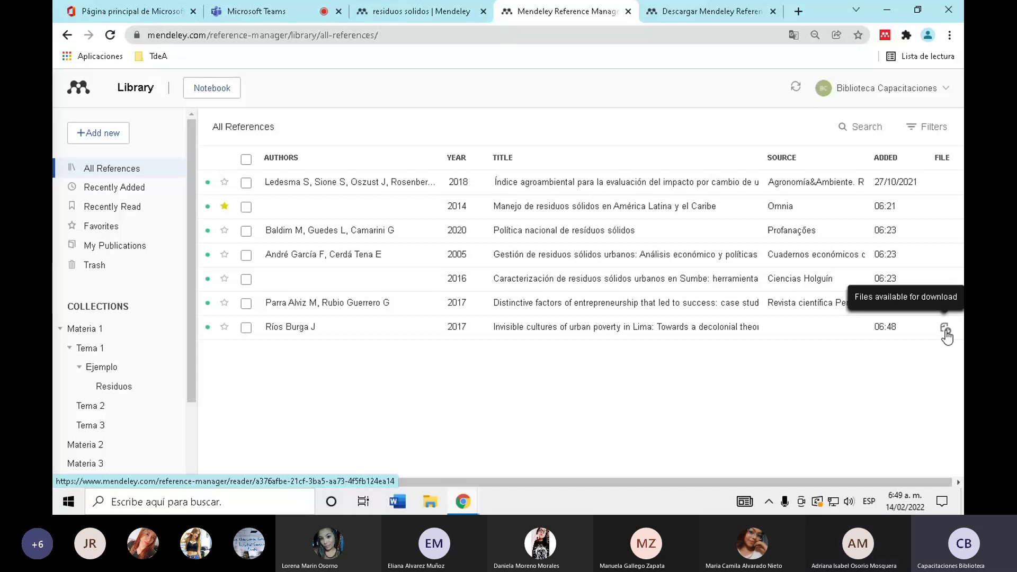
# - Read through the 16-page Invisible cultures of urban poverty in Lima PDF, then go back to the library
pyautogui.click(945, 329)
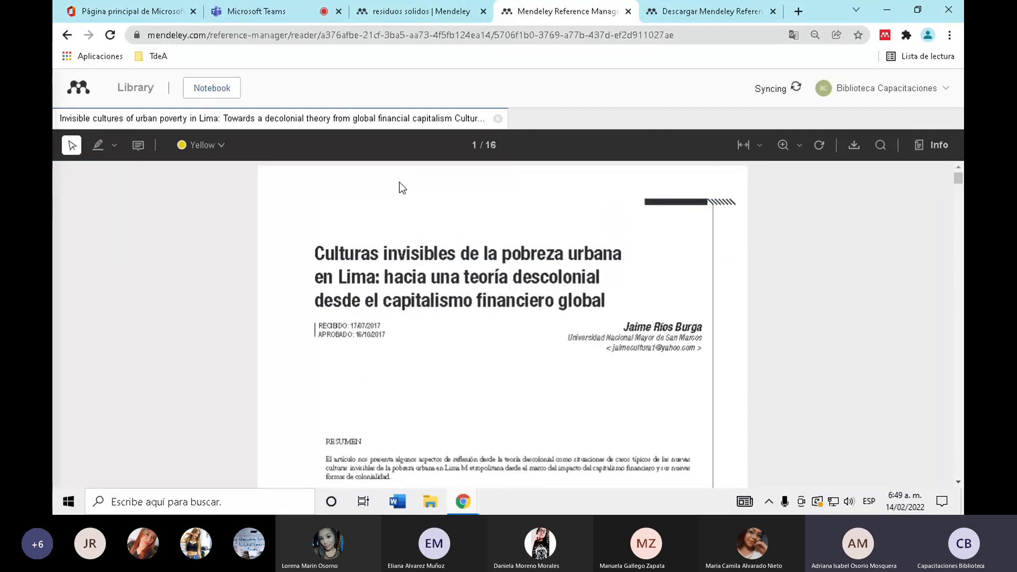
pyautogui.scroll(-20, 206, 296)
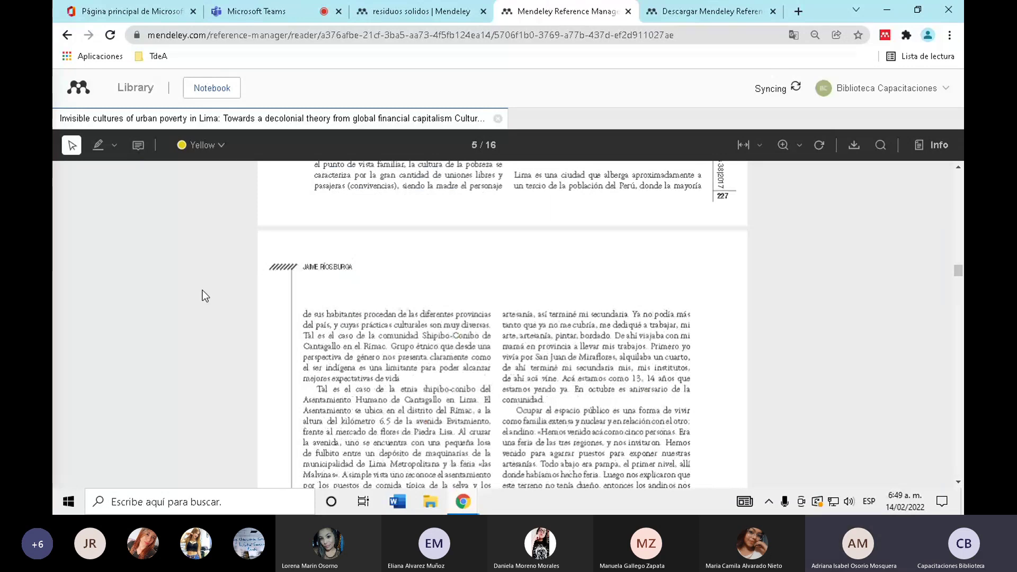
pyautogui.press('End')
pyautogui.press('Home')
pyautogui.scroll(-9, 336, 305)
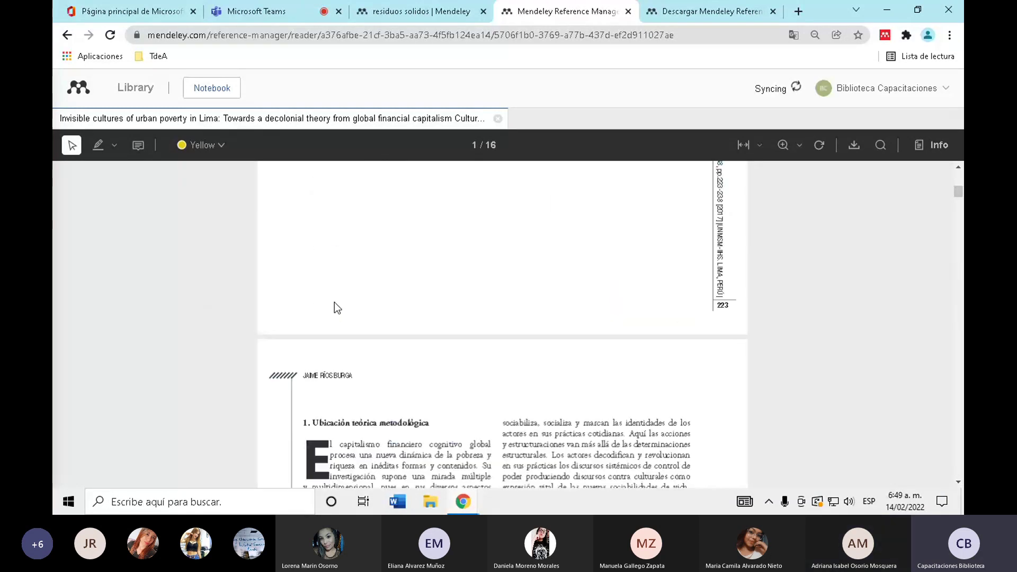
pyautogui.scroll(-20, 335, 302)
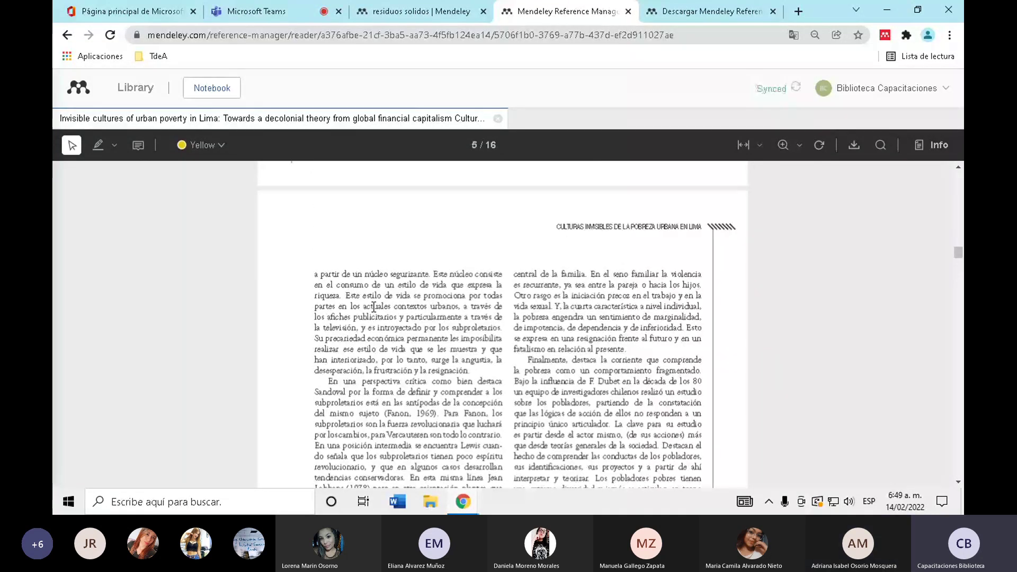
pyautogui.scroll(-5, 374, 307)
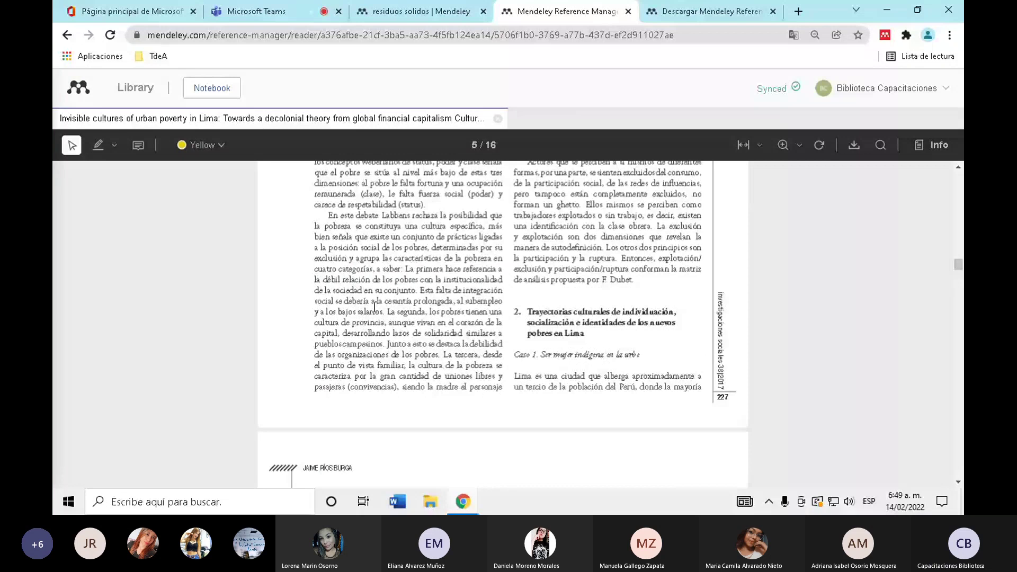
pyautogui.scroll(-20, 374, 306)
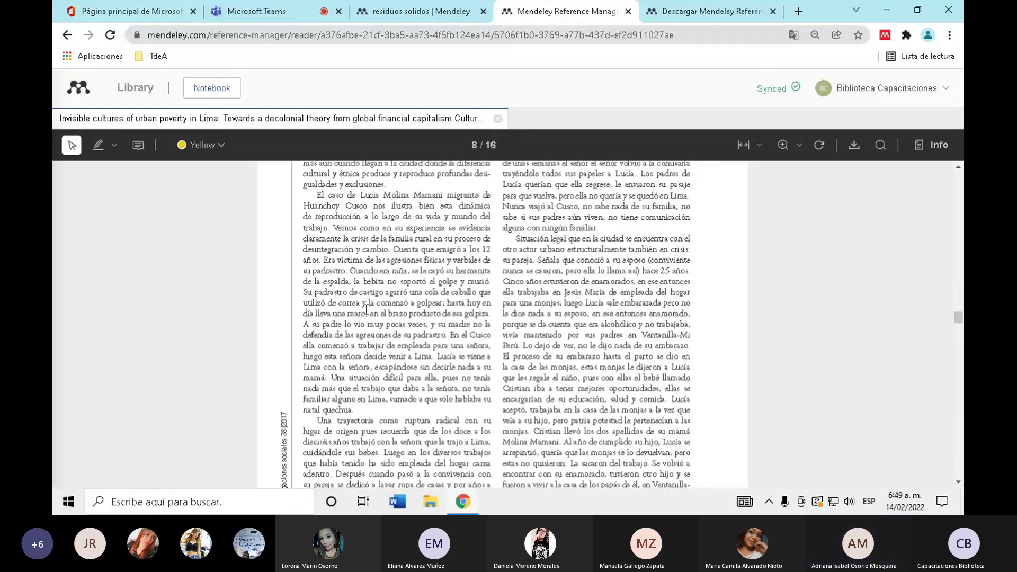
pyautogui.scroll(20, 367, 309)
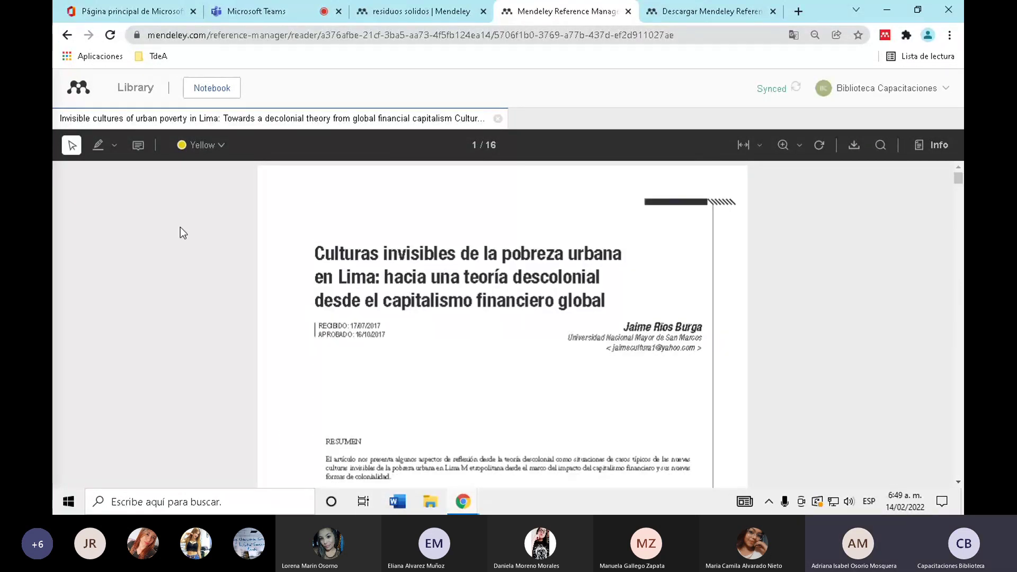
pyautogui.click(68, 34)
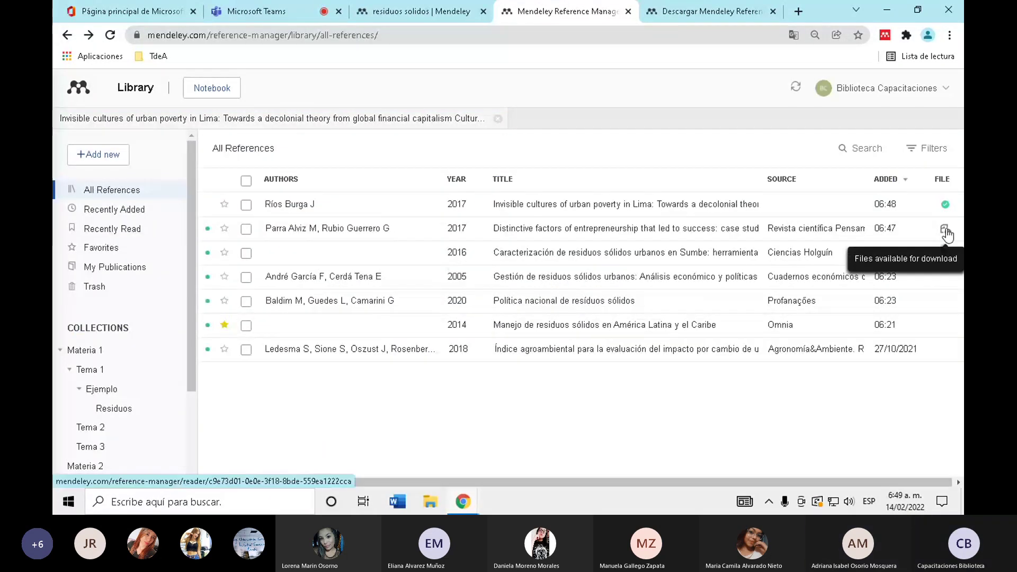
# - Skim the 38-page Distinctive factors of entrepreneurship PDF, then go back to All References
pyautogui.click(945, 231)
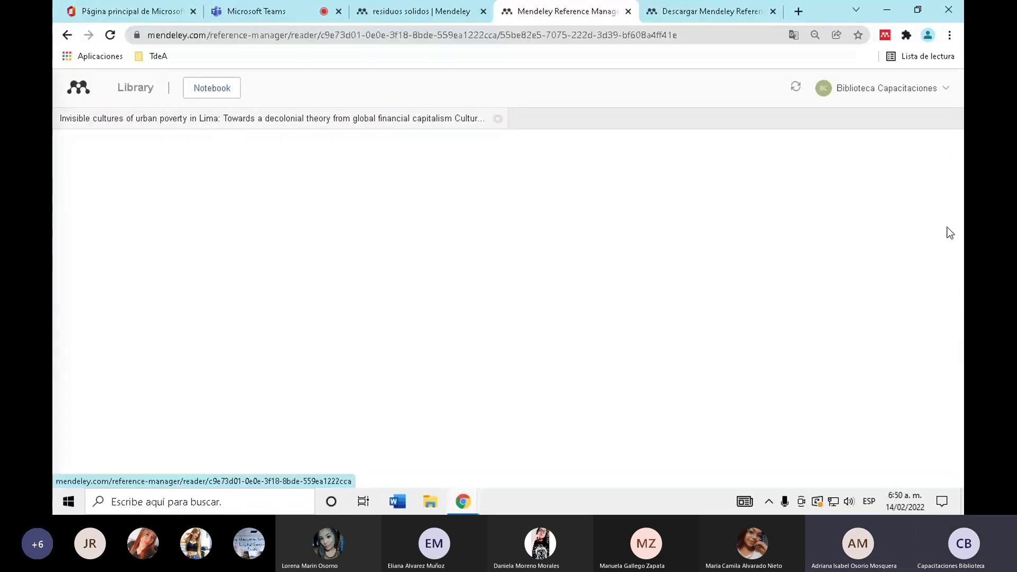
pyautogui.scroll(-2, 368, 296)
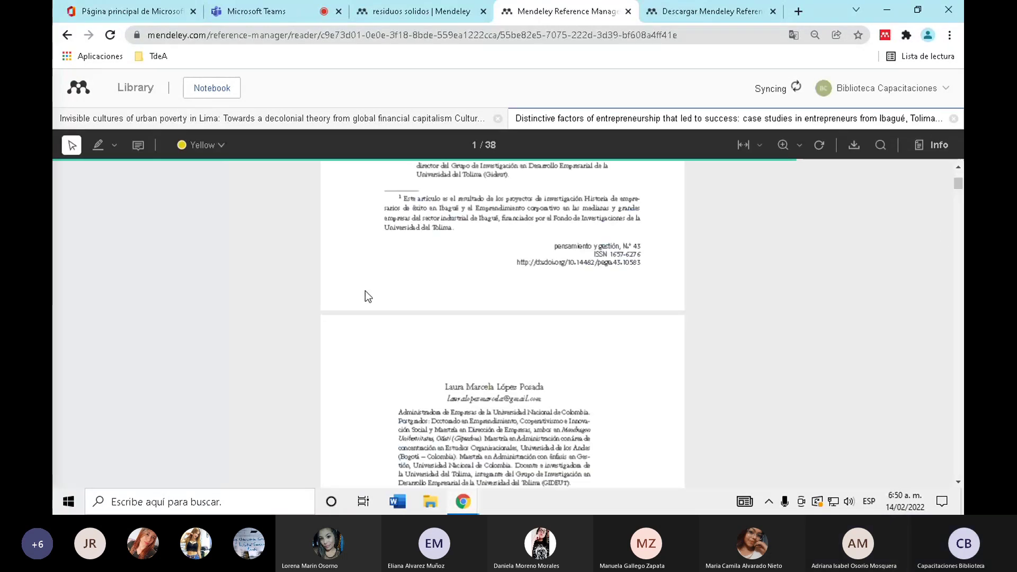
pyautogui.scroll(-20, 365, 291)
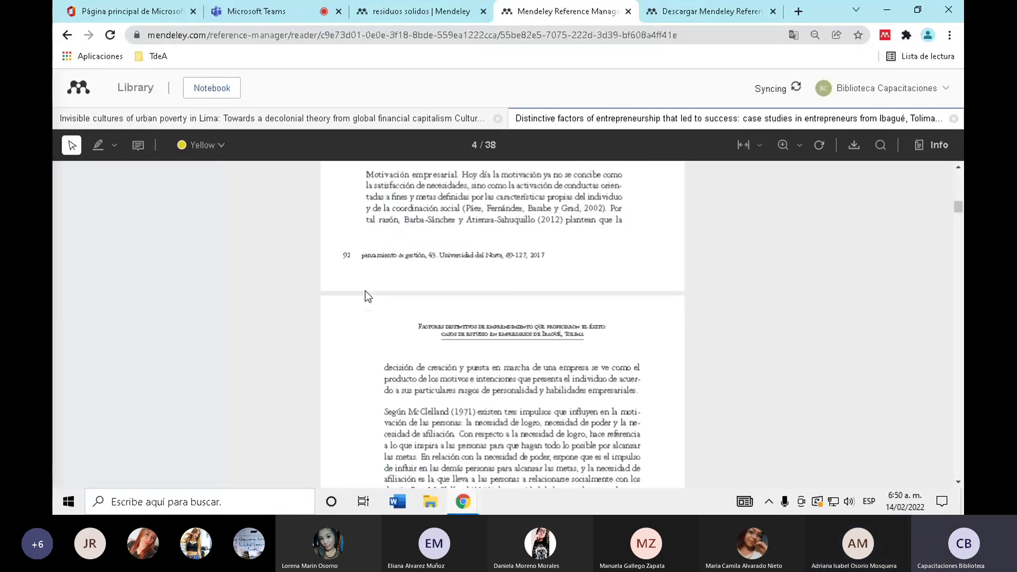
pyautogui.scroll(-20, 365, 291)
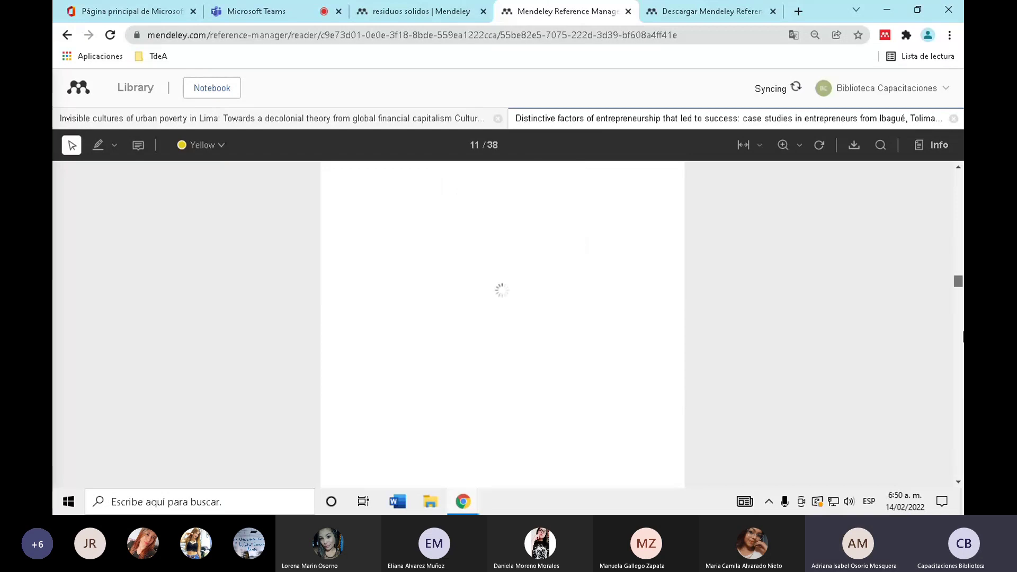
pyautogui.press('Home')
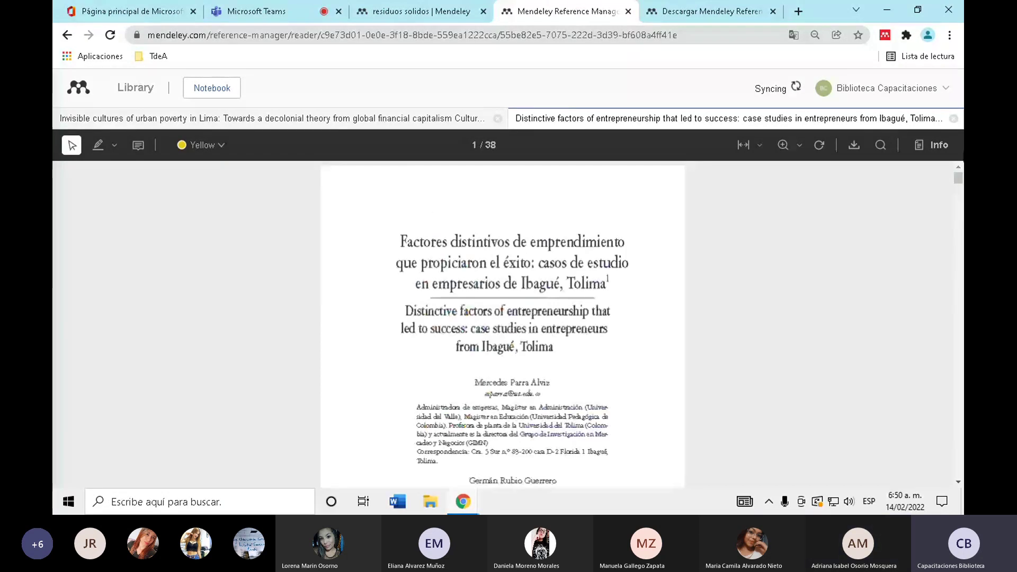
pyautogui.scroll(-20, 663, 224)
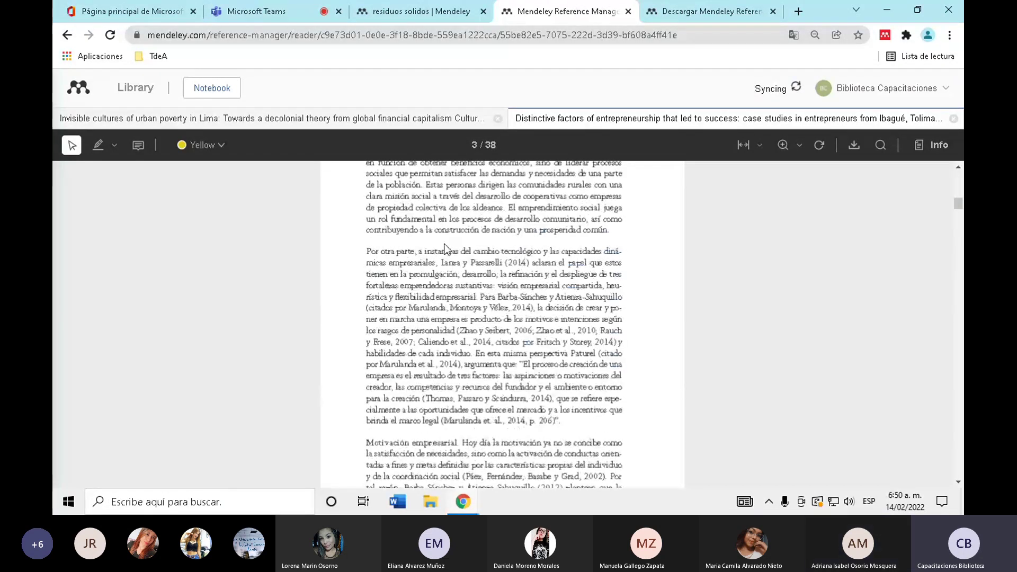
pyautogui.scroll(-20, 553, 350)
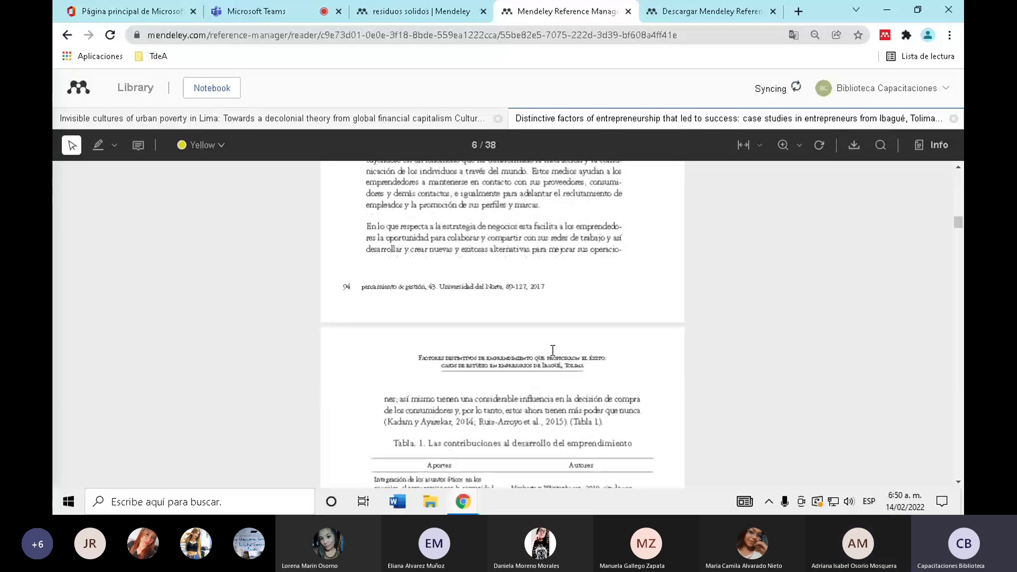
pyautogui.scroll(-2, 552, 350)
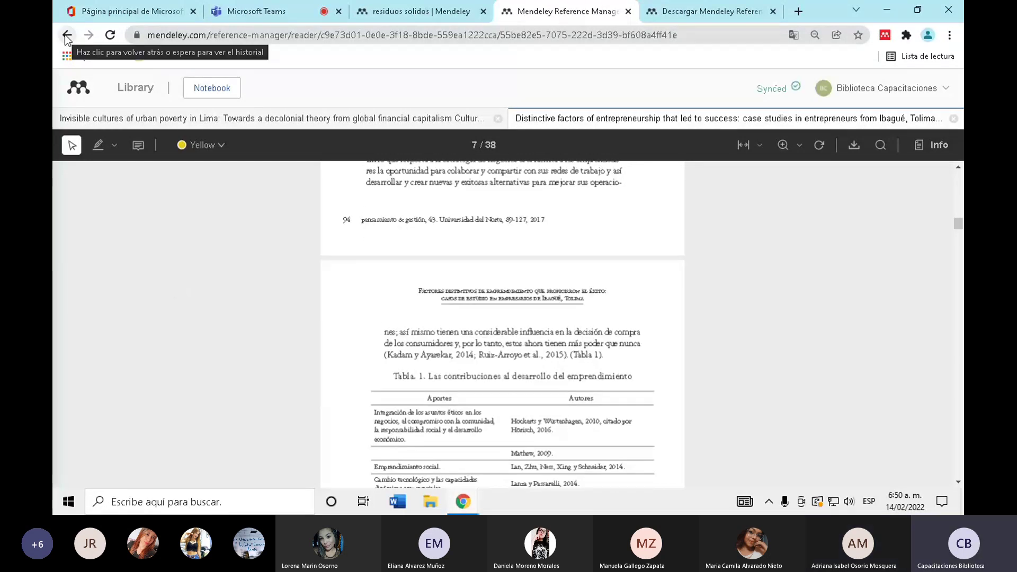
pyautogui.click(67, 34)
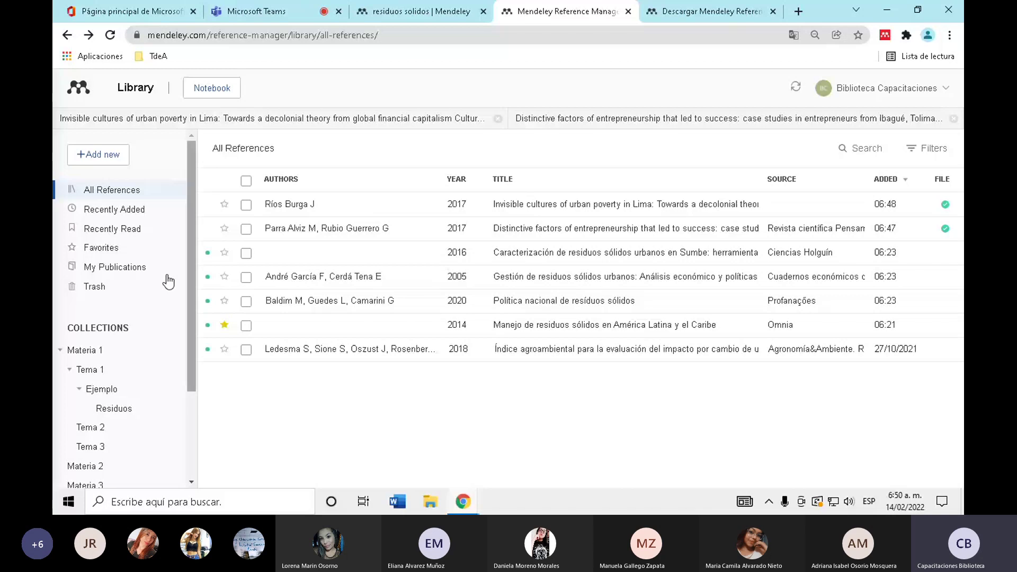
# - Upload the Efectos_de_la_lectura PDF from Descargas as a new 2018 reference
pyautogui.click(98, 154)
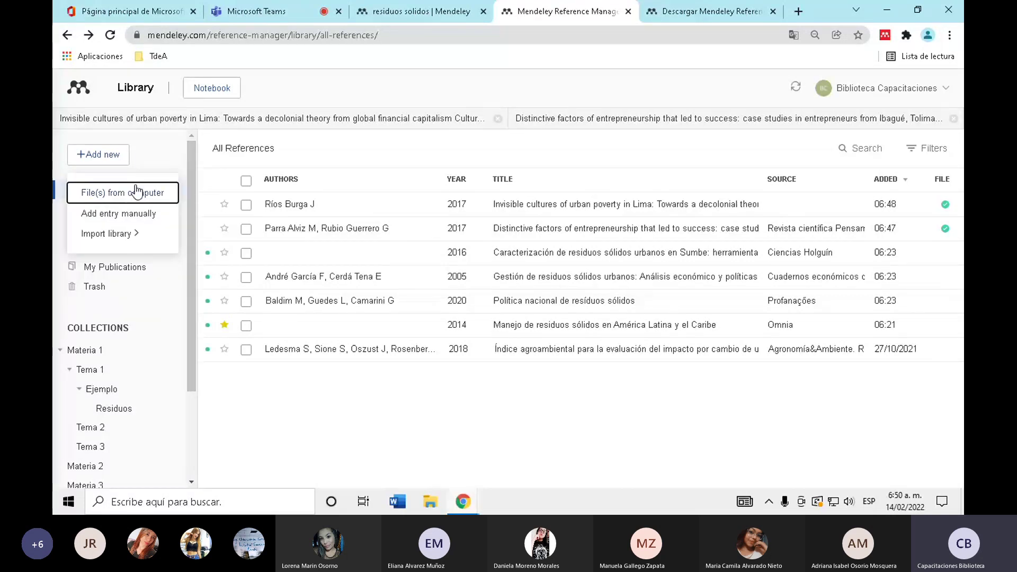
pyautogui.click(137, 191)
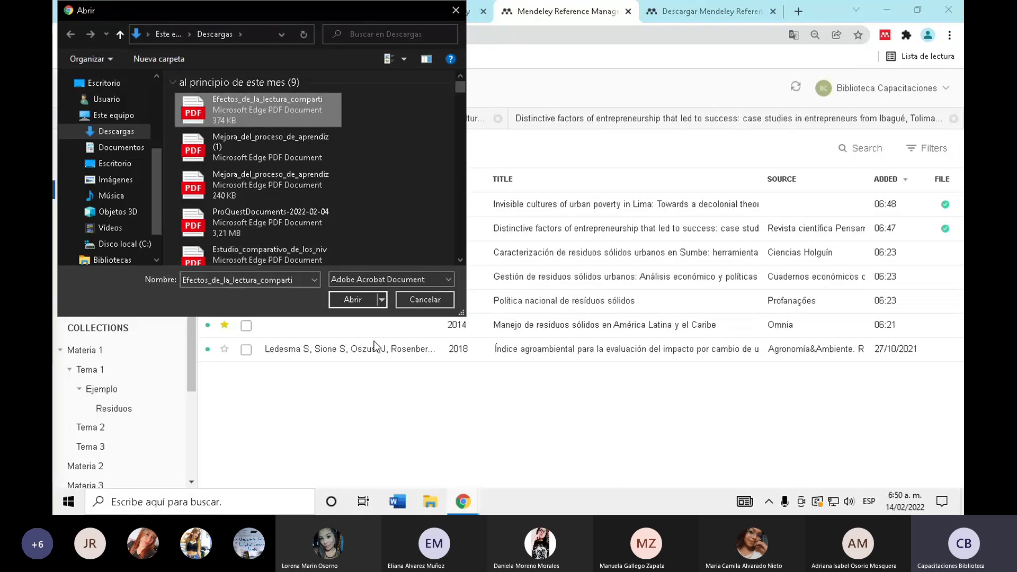
pyautogui.click(375, 297)
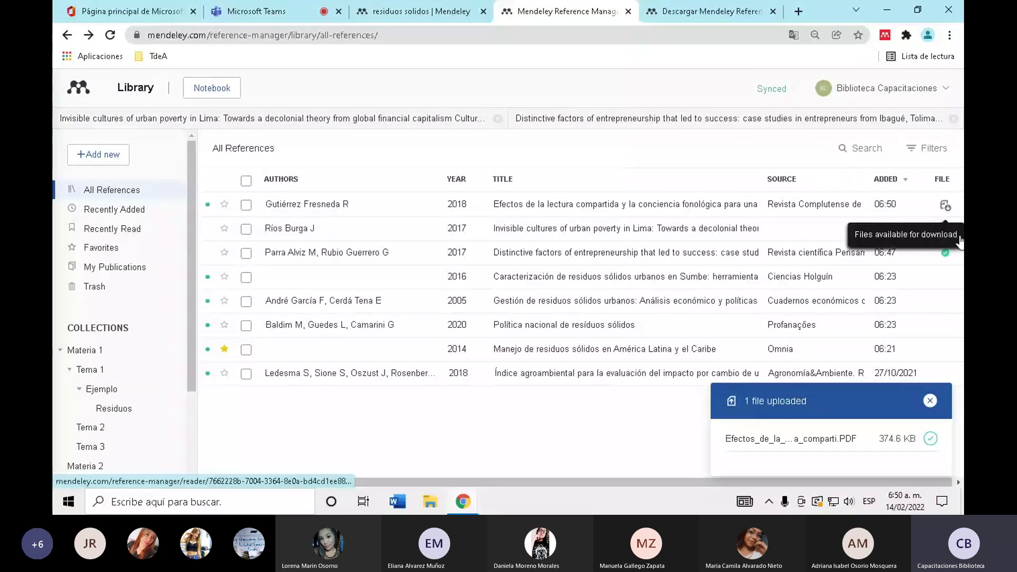
pyautogui.click(119, 157)
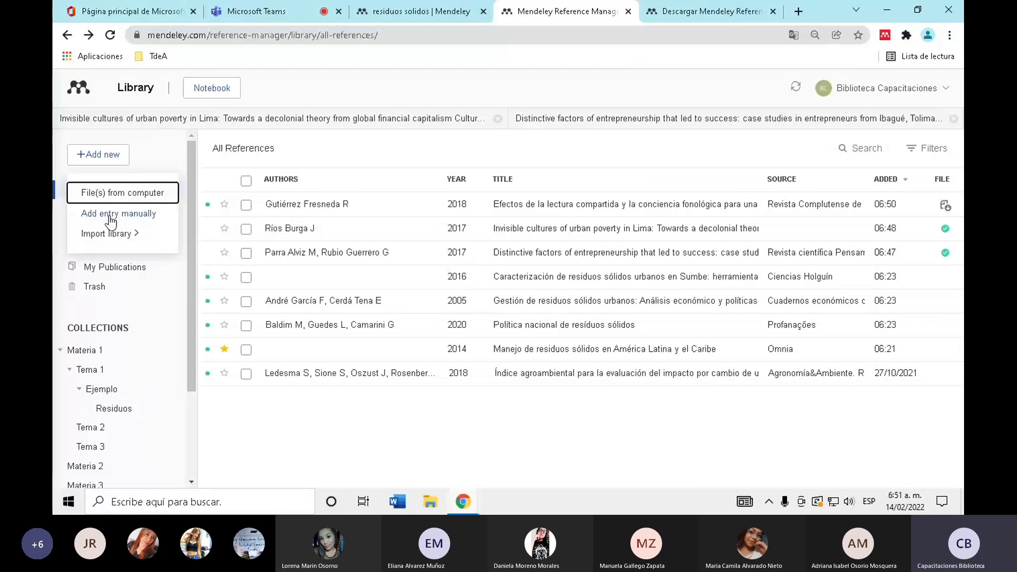
pyautogui.click(110, 218)
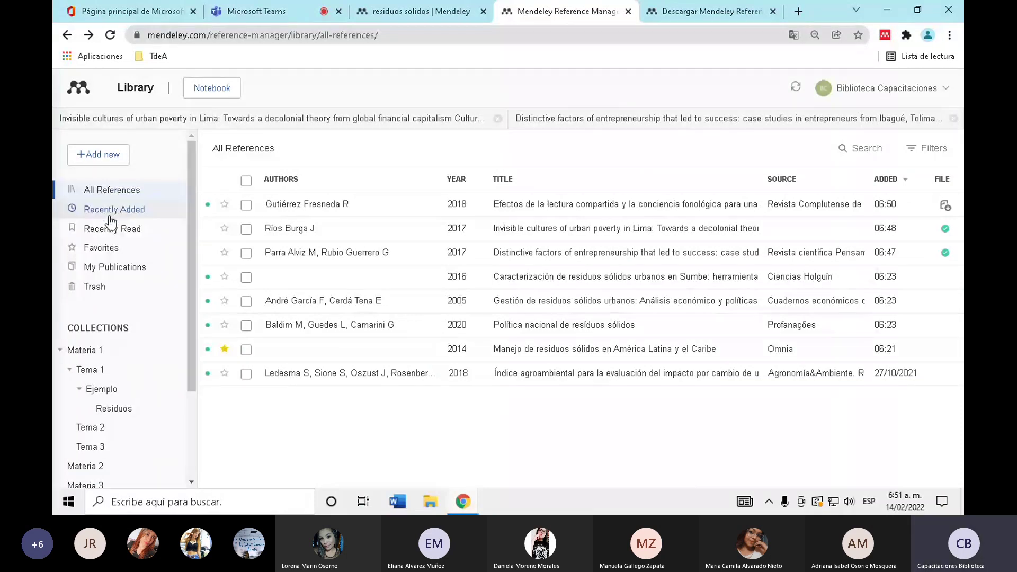
pyautogui.scroll(-10, 329, 211)
pyautogui.scroll(10, 329, 212)
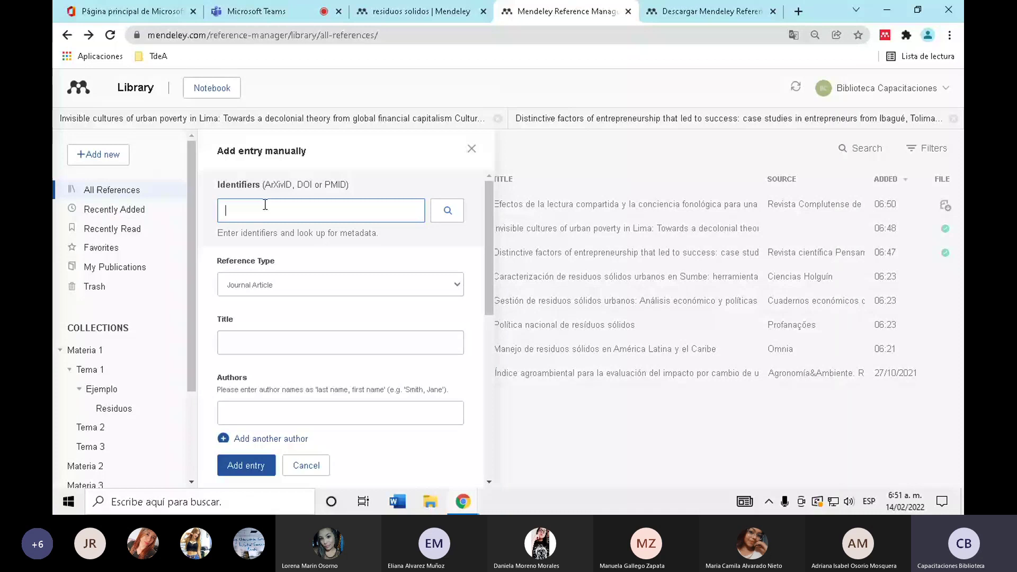
pyautogui.scroll(-1, 318, 264)
pyautogui.click(317, 218)
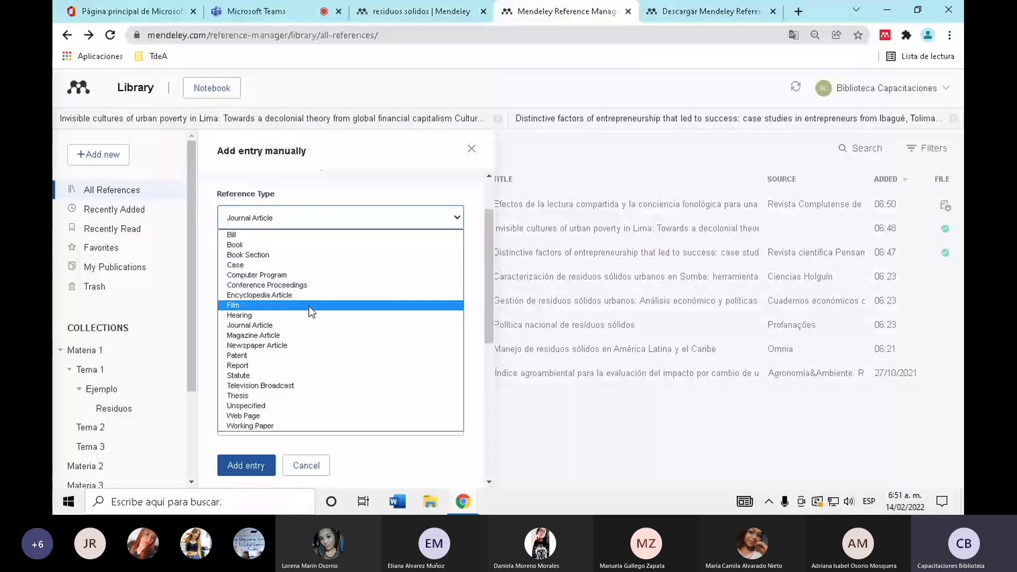
pyautogui.click(281, 397)
pyautogui.click(253, 284)
pyautogui.scroll(-3, 288, 259)
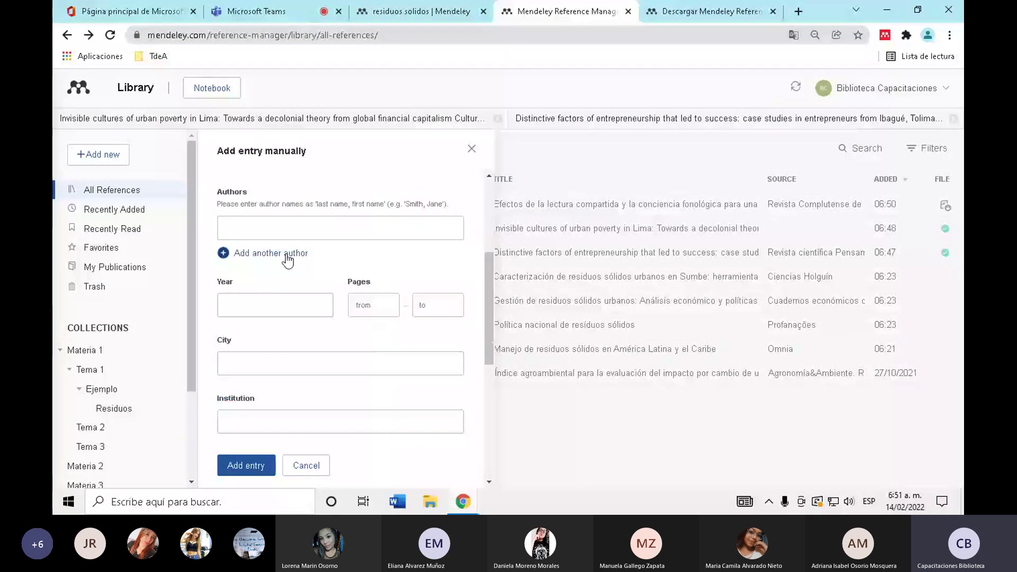
pyautogui.scroll(-1, 382, 255)
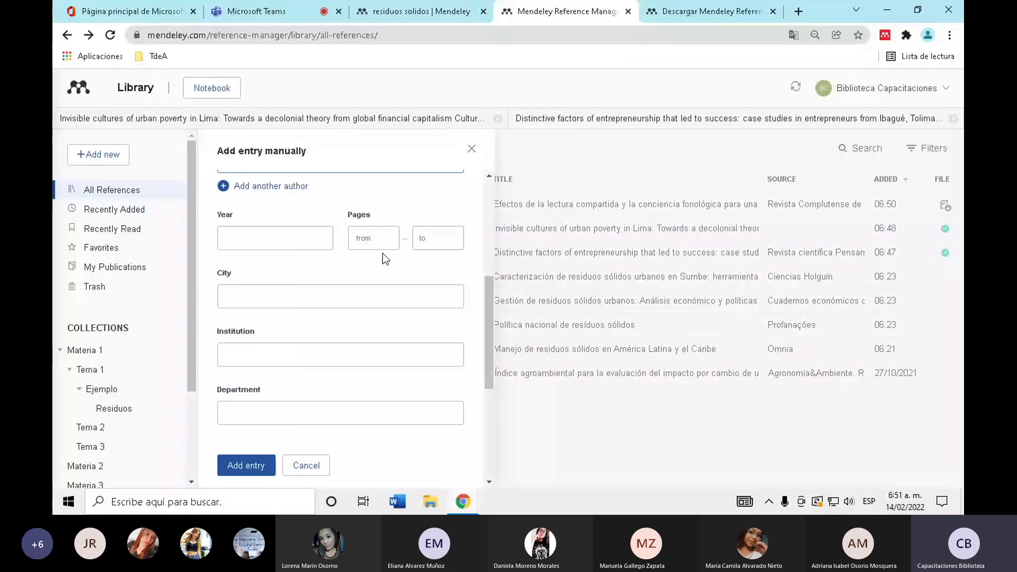
pyautogui.scroll(-3, 383, 253)
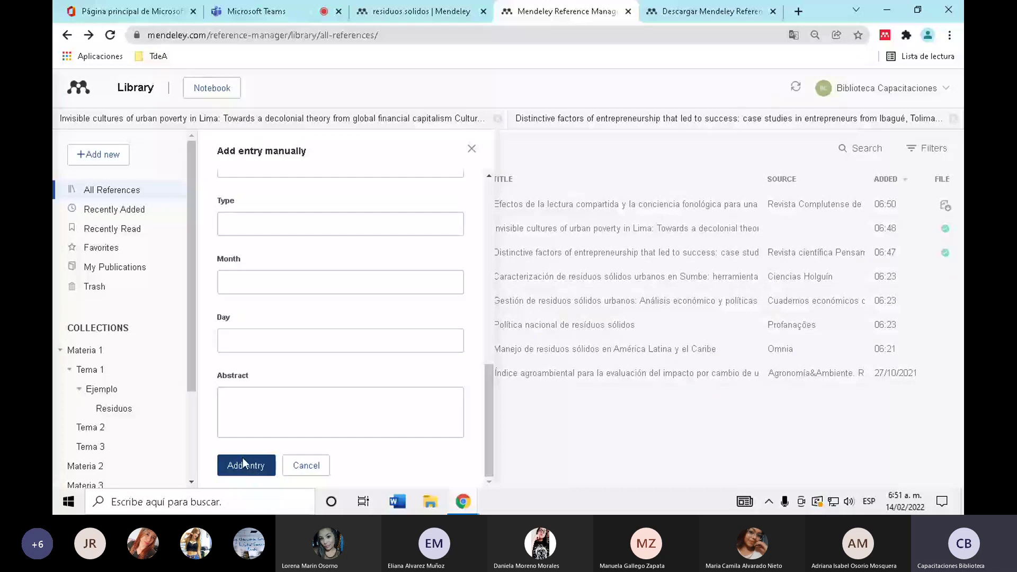
pyautogui.click(479, 153)
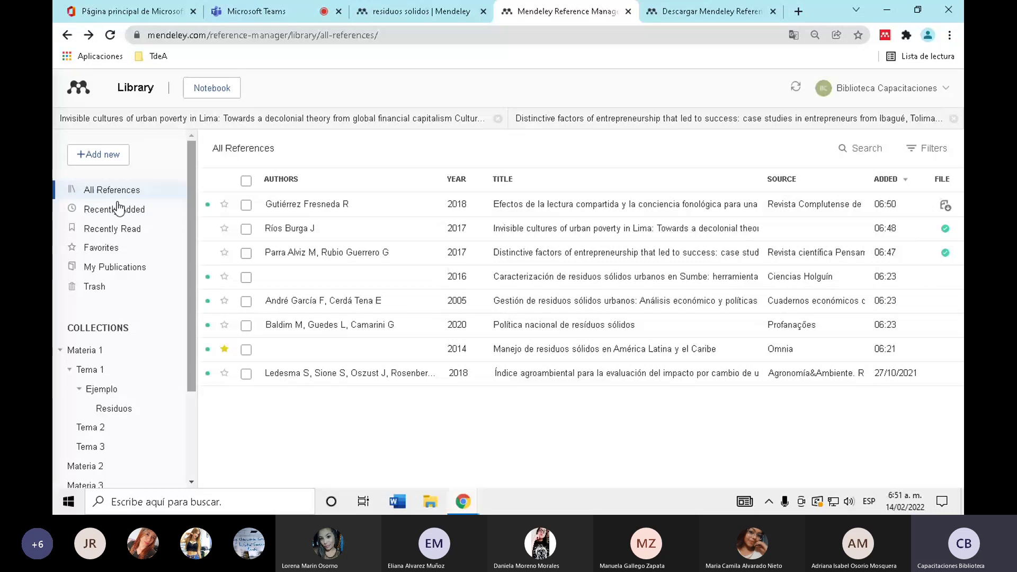
pyautogui.moveTo(122, 243)
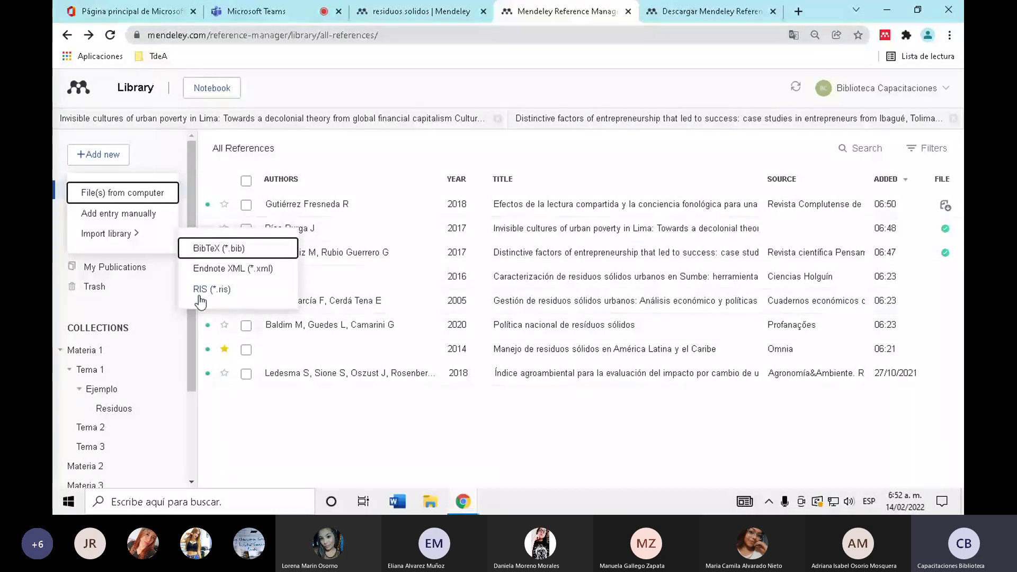
pyautogui.click(109, 159)
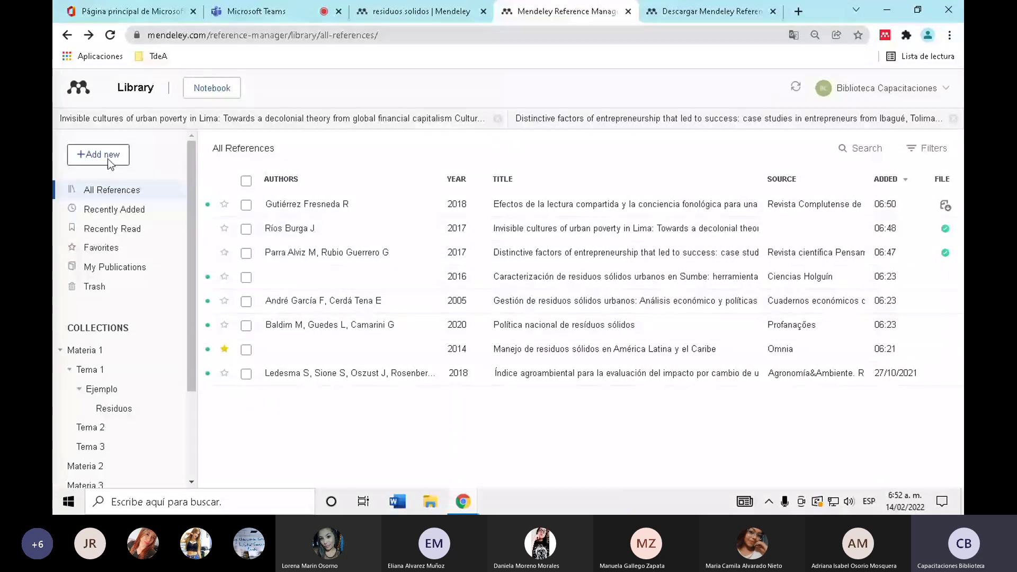
pyautogui.click(110, 159)
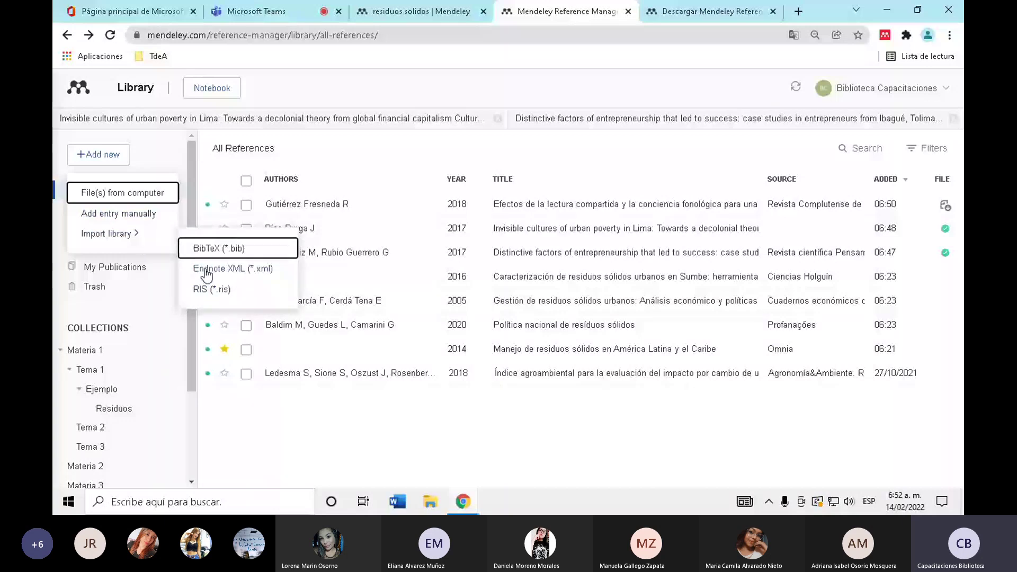
pyautogui.click(452, 147)
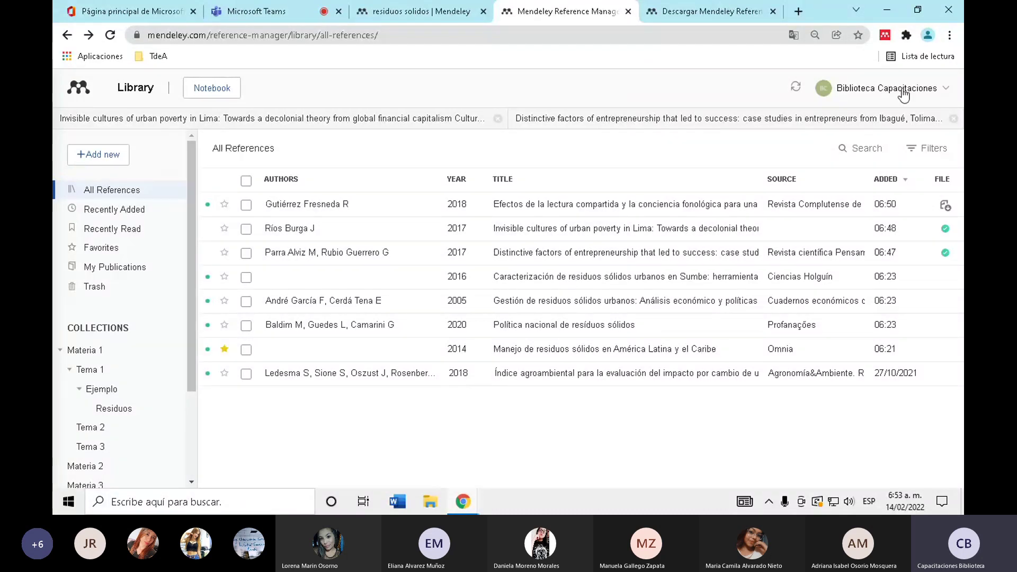
# - Go to the Reference Manager for Windows download page and scroll down to its Descargas footer
pyautogui.click(679, 8)
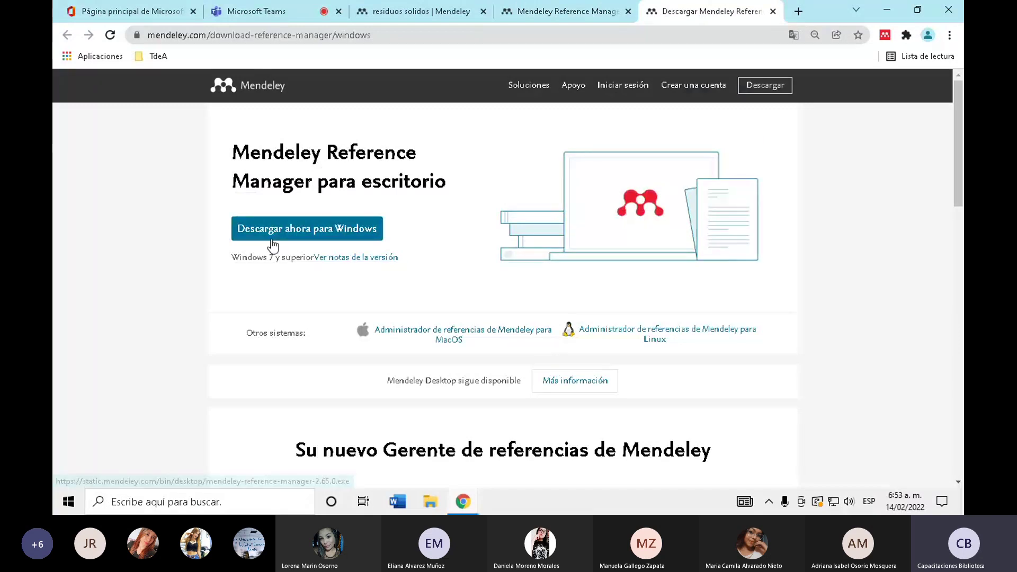
pyautogui.scroll(-10, 161, 286)
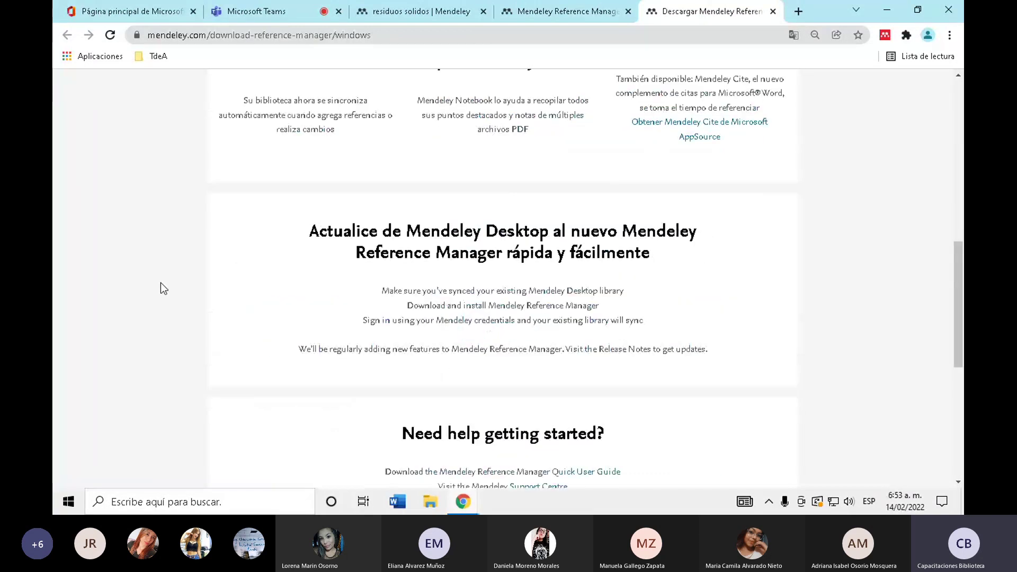
pyautogui.scroll(-5, 161, 282)
pyautogui.scroll(12, 141, 249)
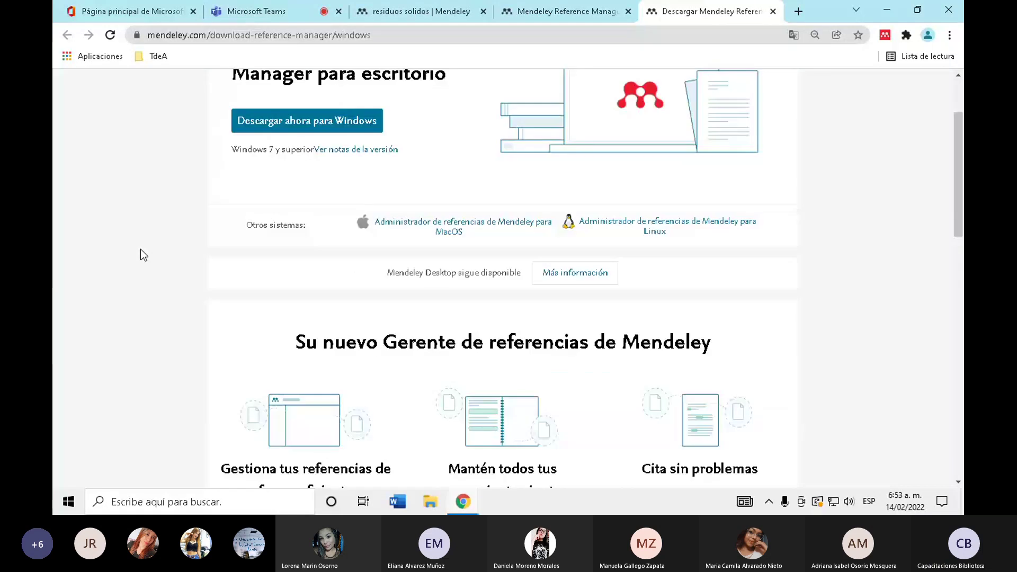
pyautogui.scroll(-10, 141, 250)
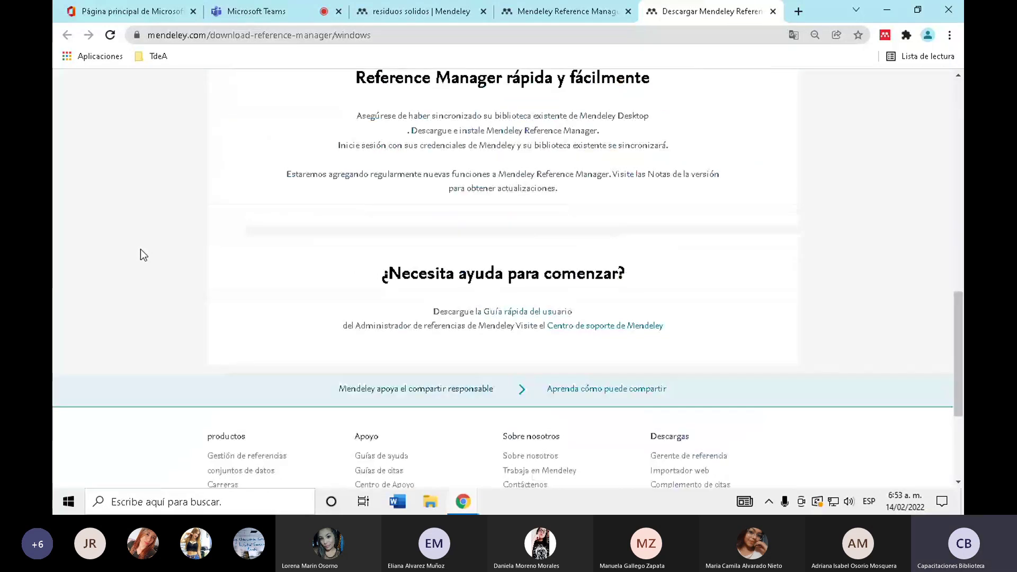
pyautogui.scroll(-4, 140, 255)
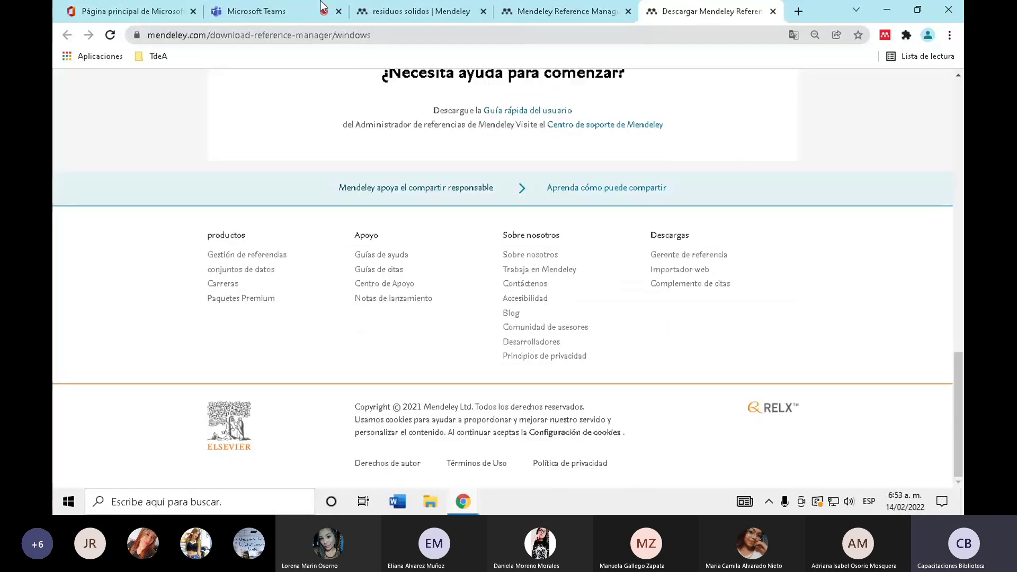
pyautogui.click(418, 11)
pyautogui.scroll(-5, 496, 265)
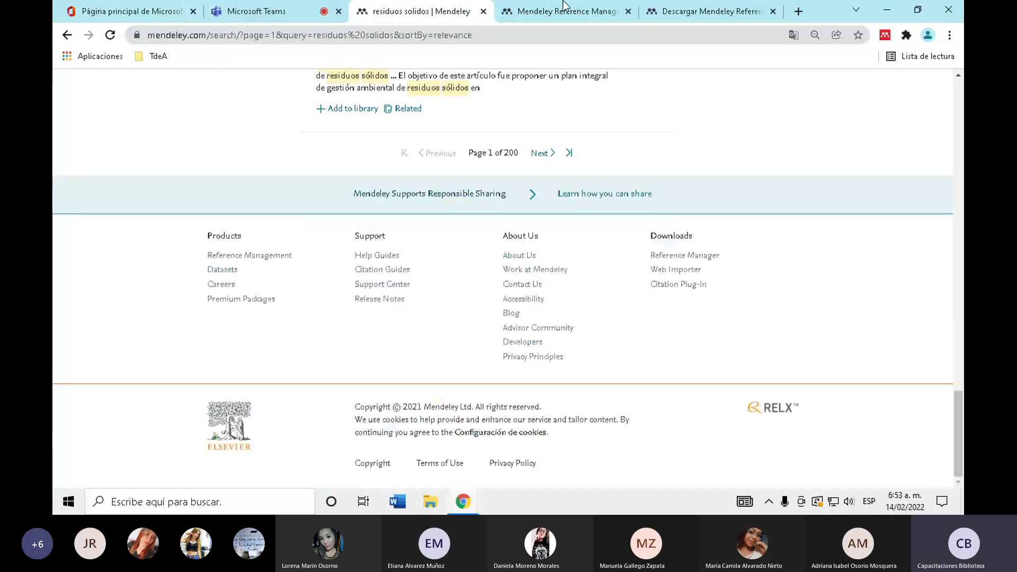
pyautogui.click(562, 11)
pyautogui.click(752, 10)
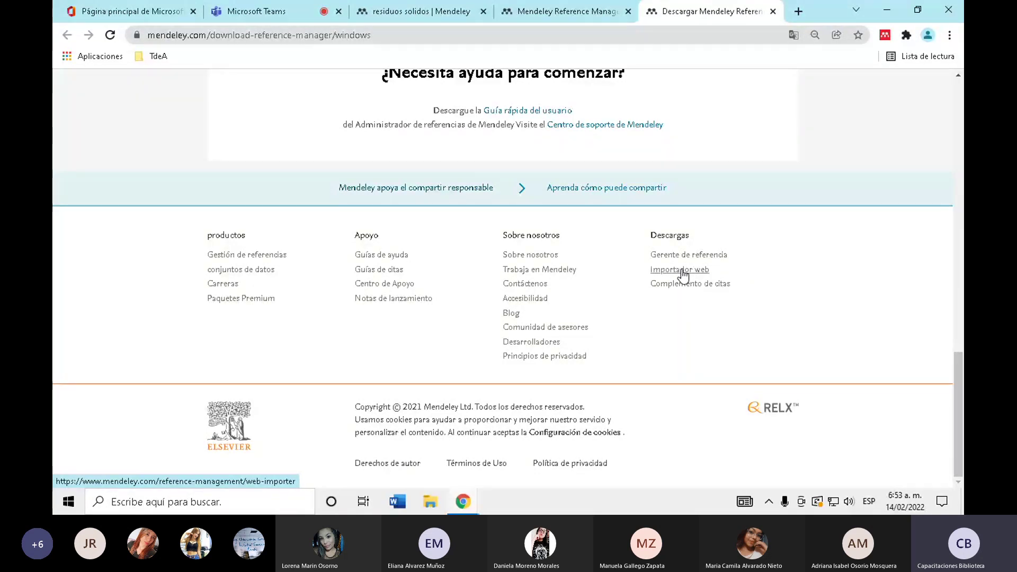
# - Translate the Web Importer page into Spanish and open its Chrome Web Store listing
pyautogui.click(684, 273)
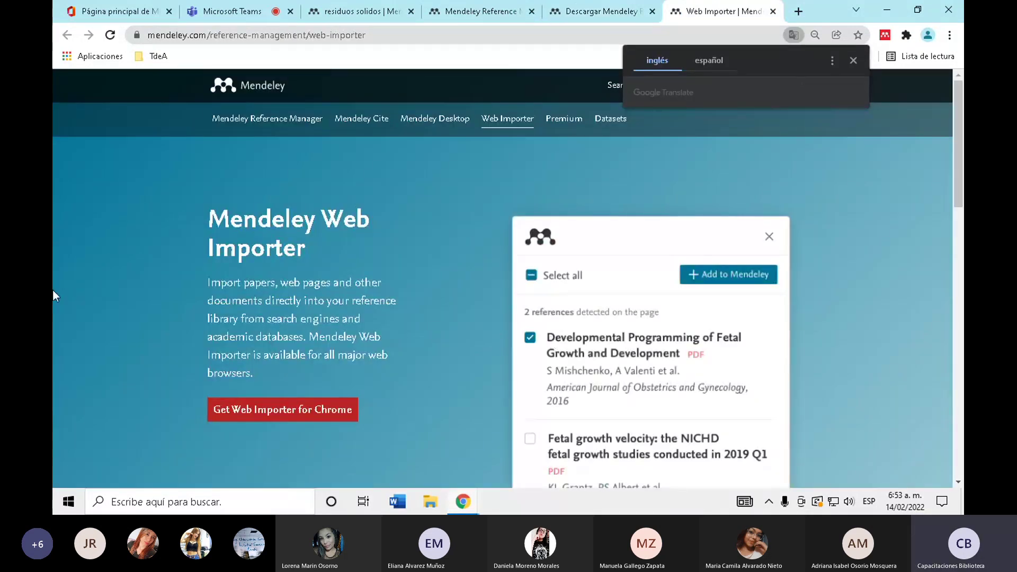
pyautogui.scroll(-1, 219, 343)
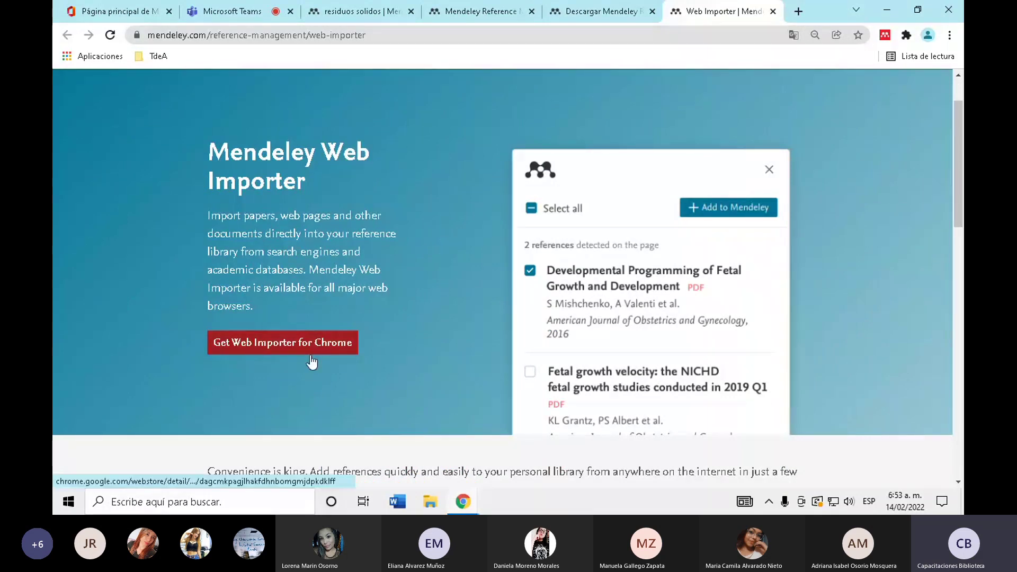
pyautogui.rightClick(431, 200)
pyautogui.click(501, 356)
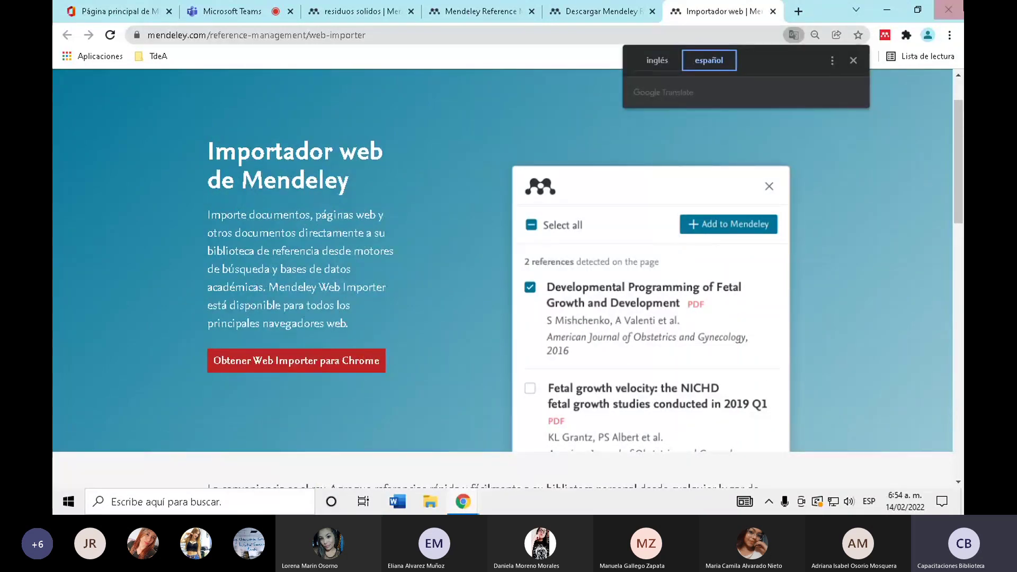
pyautogui.click(854, 60)
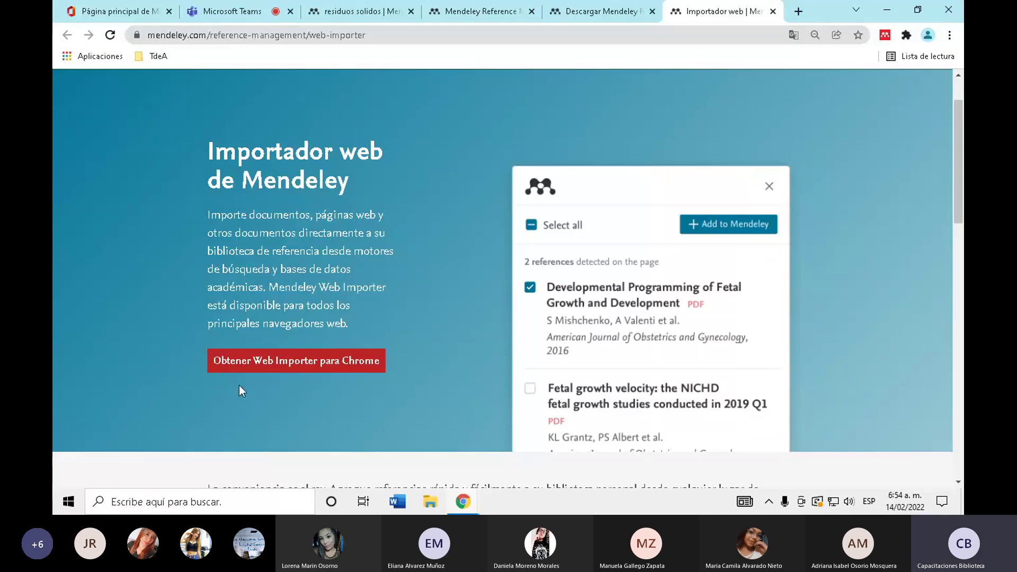
pyautogui.click(317, 367)
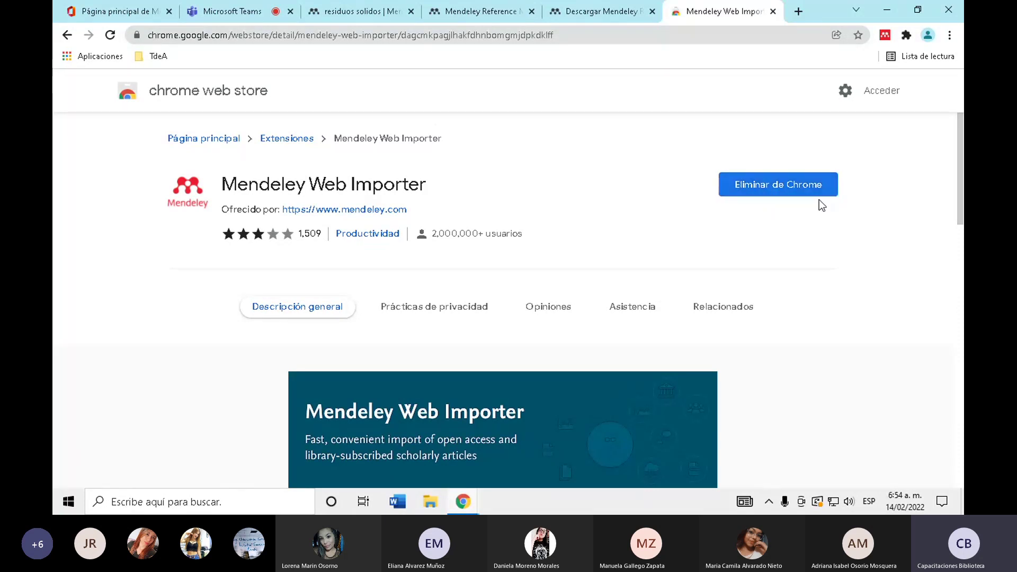
# - In a new tab, reach SciELO.org's Spanish homepage through a Google search for 'scielo'
pyautogui.click(797, 13)
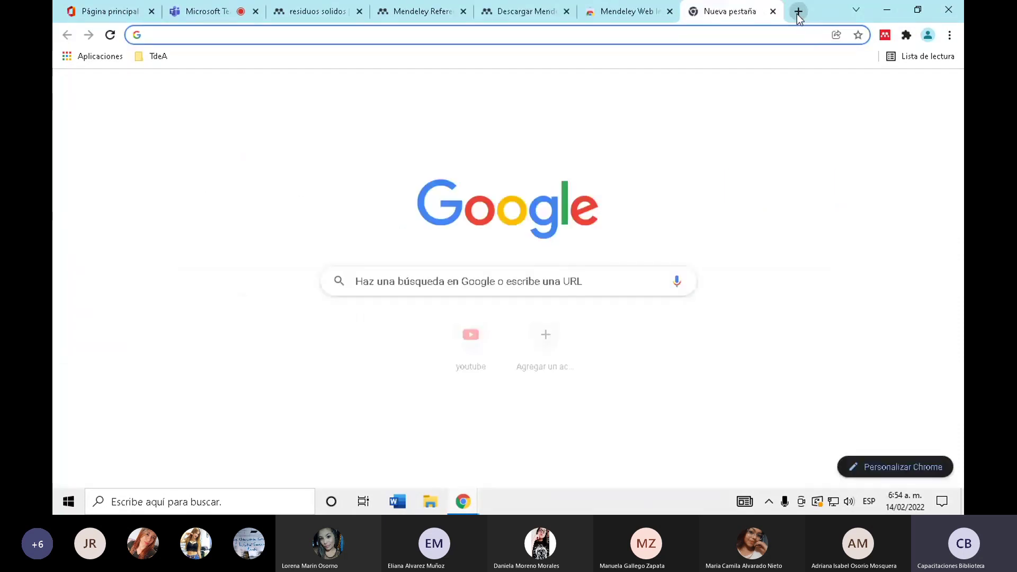
pyautogui.write('sci')
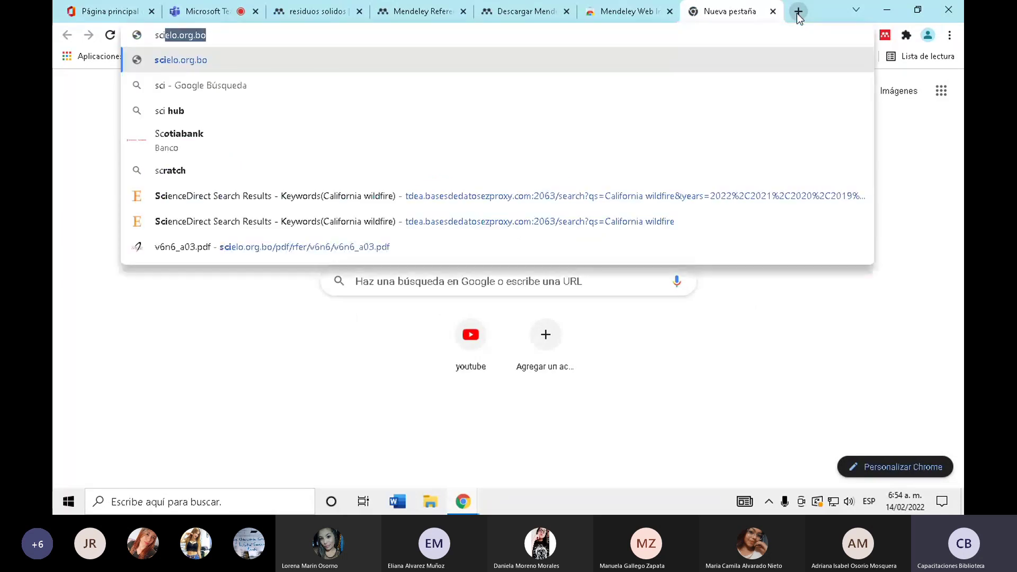
pyautogui.press('Return')
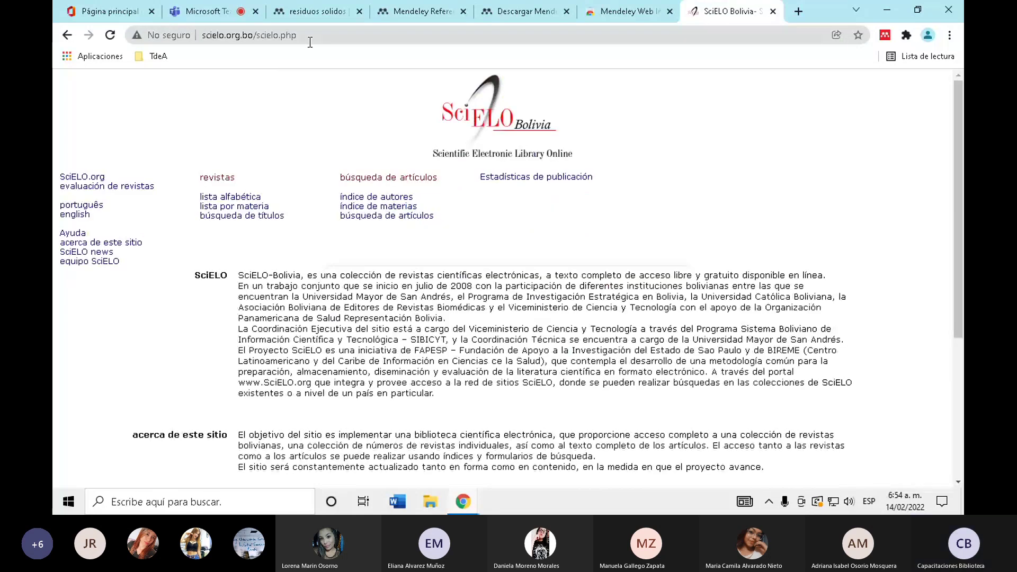
pyautogui.moveTo(310, 42); pyautogui.dragTo(245, 39)
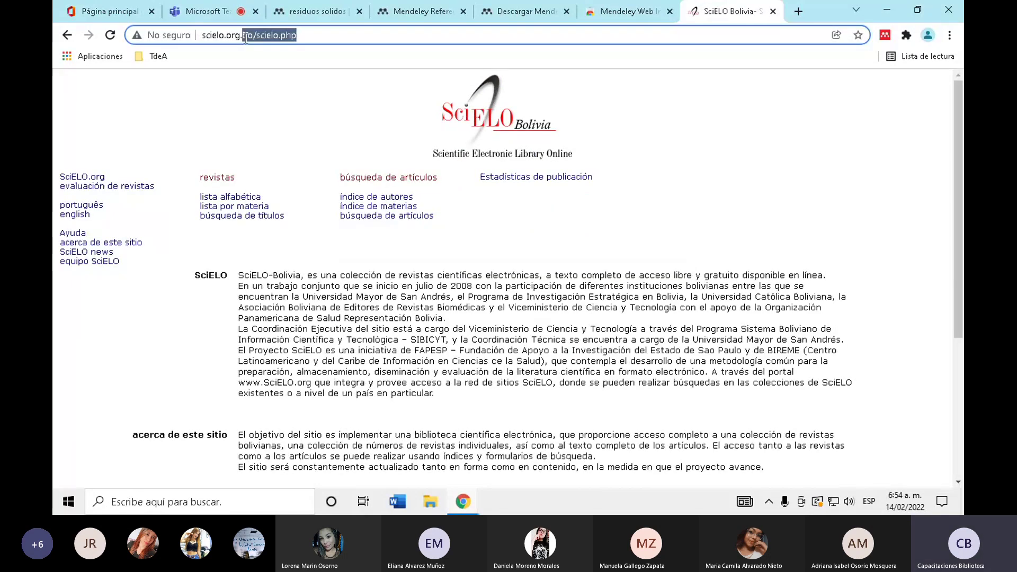
pyautogui.write('scielo')
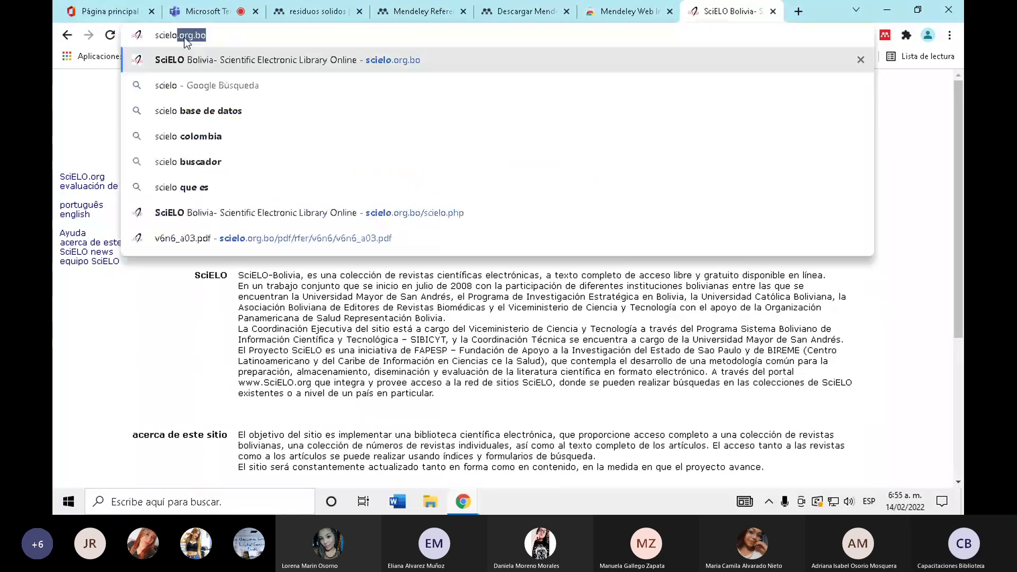
pyautogui.click(189, 85)
pyautogui.click(198, 229)
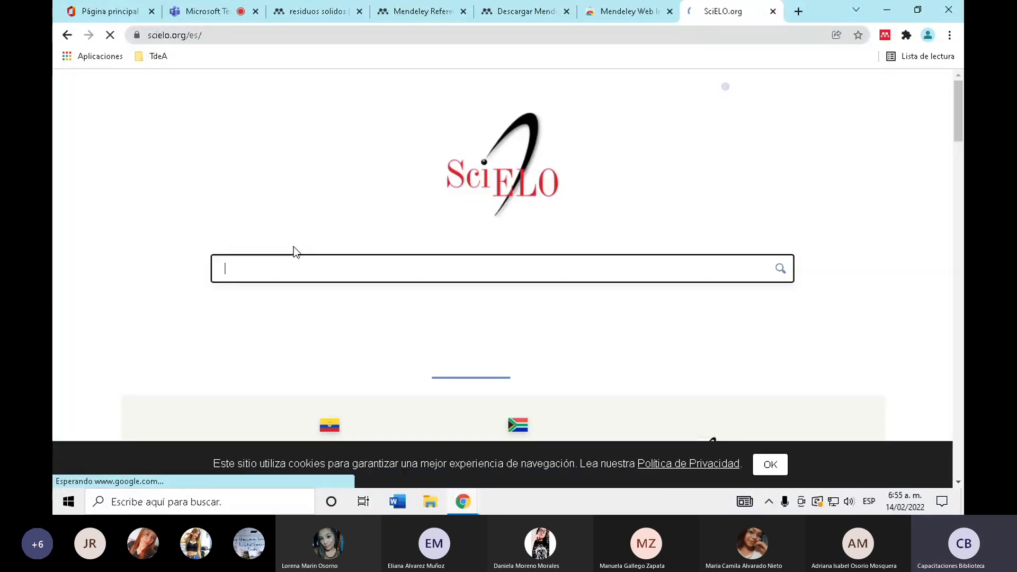
# - Search SciELO for 'residuos solidos' and scroll through the 1,008 results
pyautogui.write('residuos solidos')
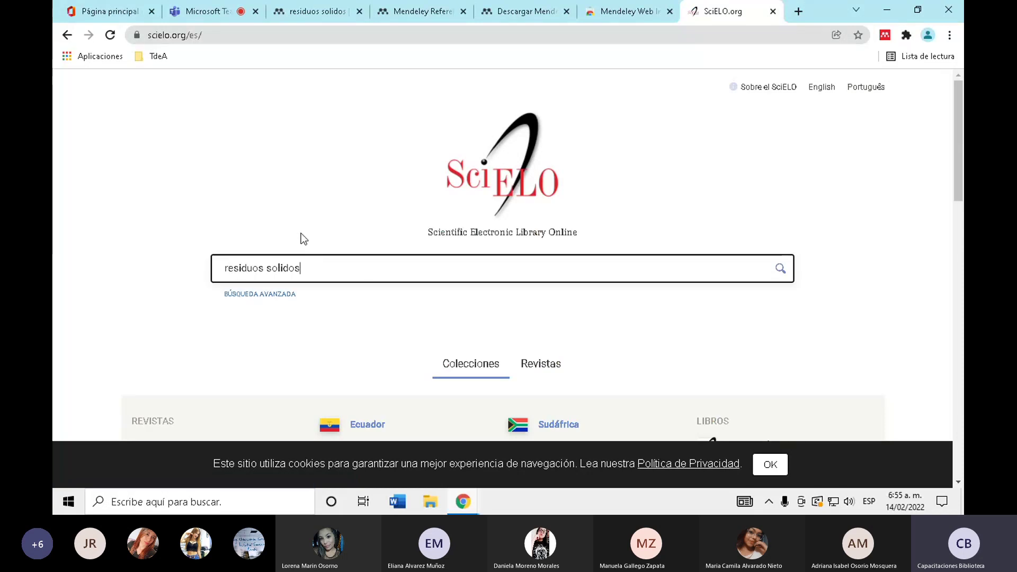
pyautogui.press('Return')
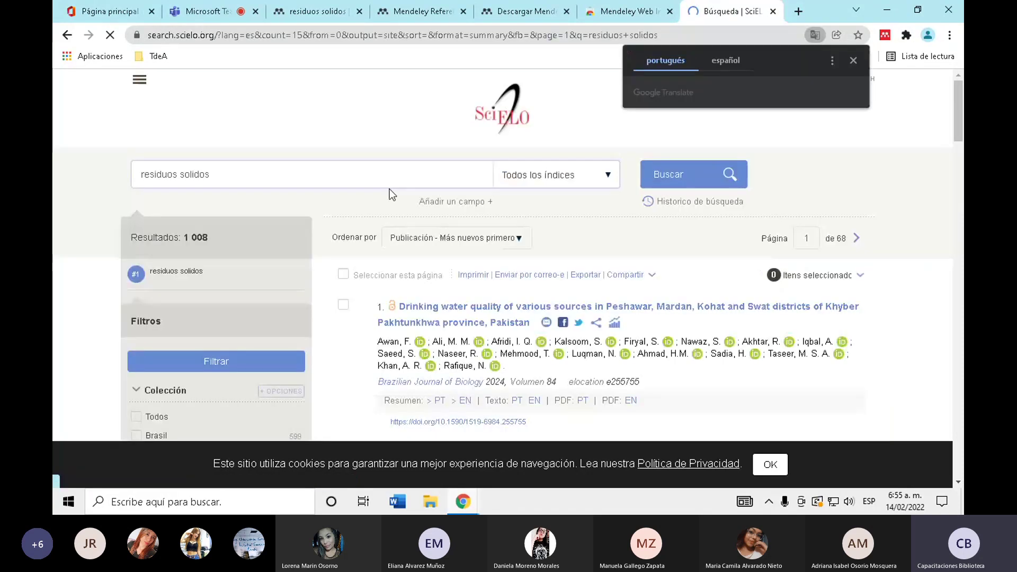
pyautogui.scroll(-2, 169, 132)
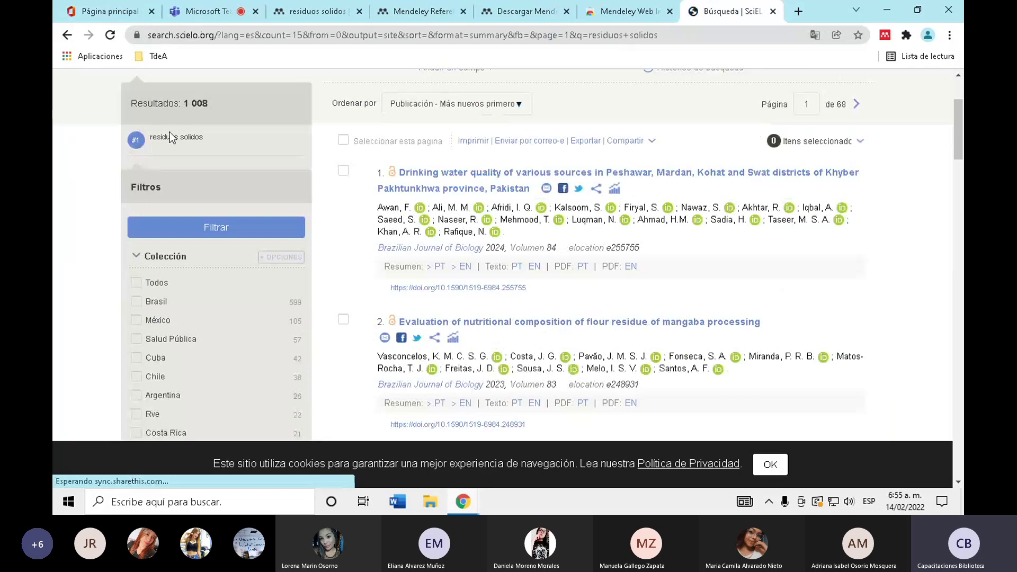
pyautogui.scroll(-6, 170, 132)
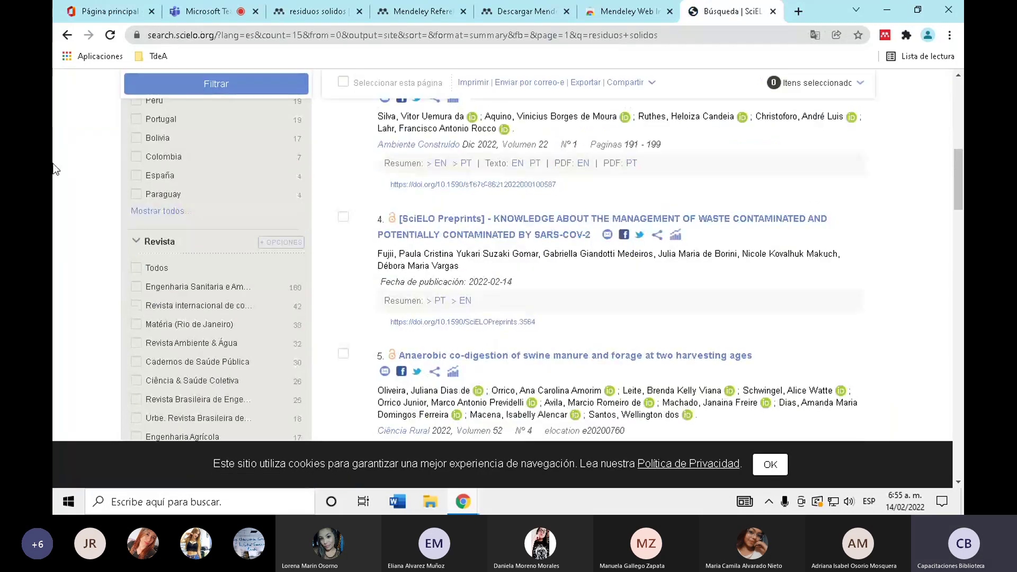
pyautogui.scroll(-5, 55, 168)
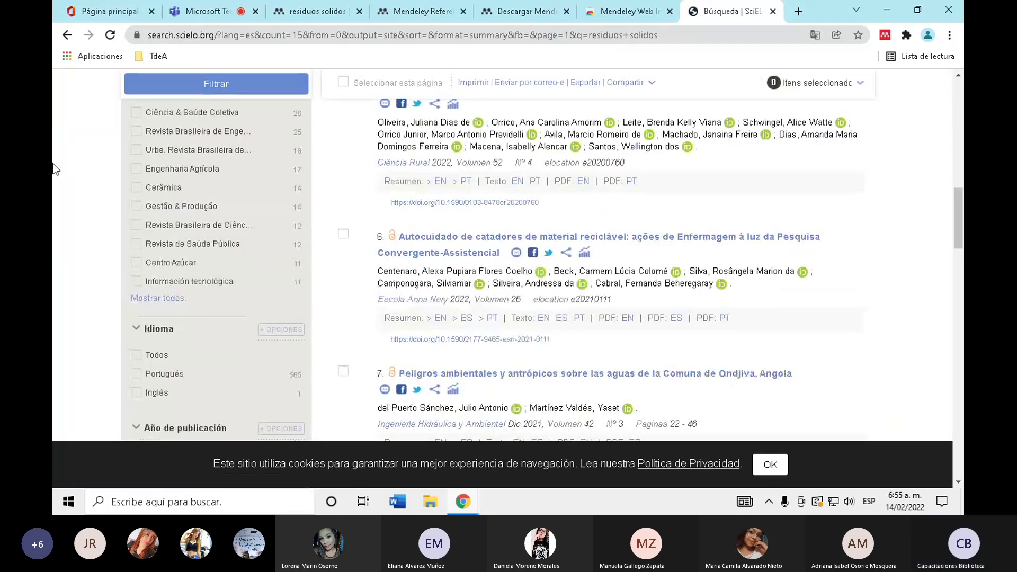
pyautogui.scroll(-1, 679, 320)
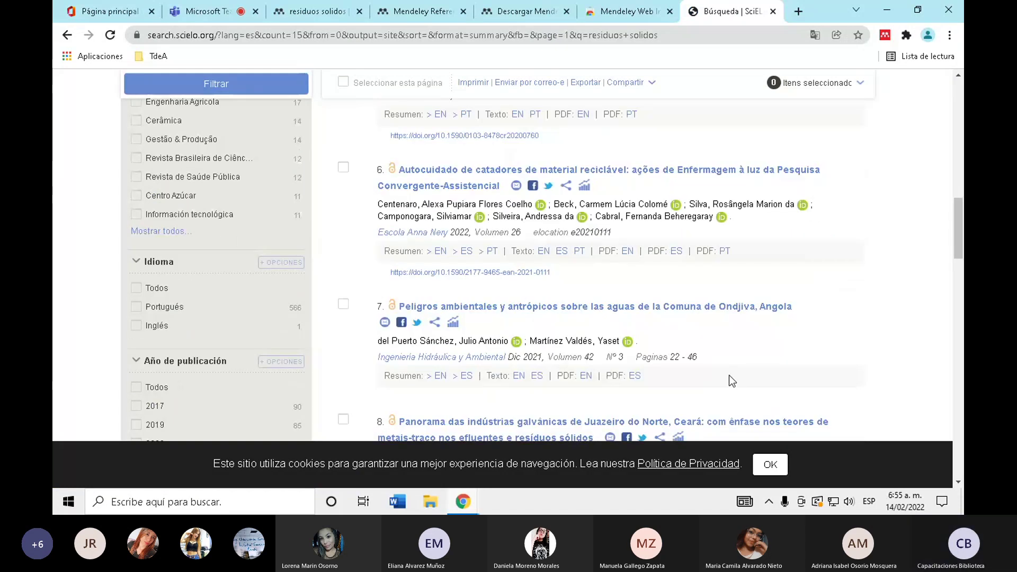
# - Open the 2021 article on hazards to Ondjiva, Angola's waters and scroll through its full text
pyautogui.click(513, 243)
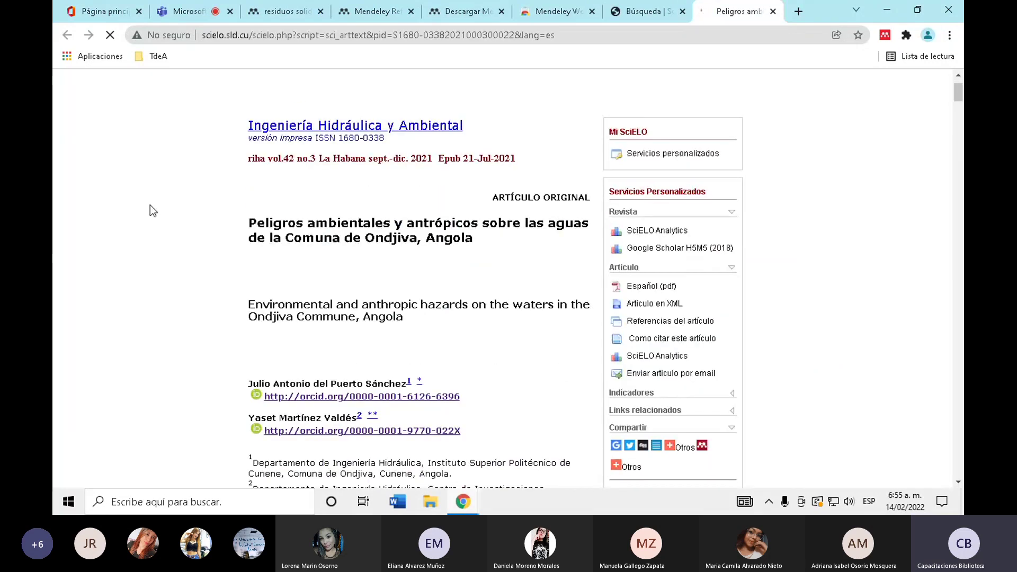
pyautogui.scroll(-9, 150, 205)
pyautogui.scroll(-20, 151, 204)
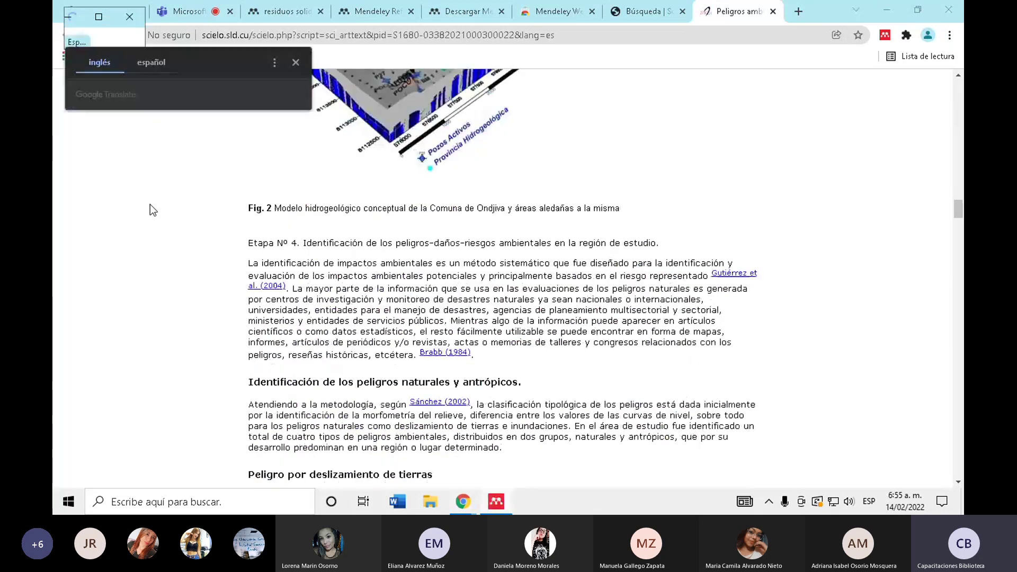
pyautogui.scroll(-20, 150, 205)
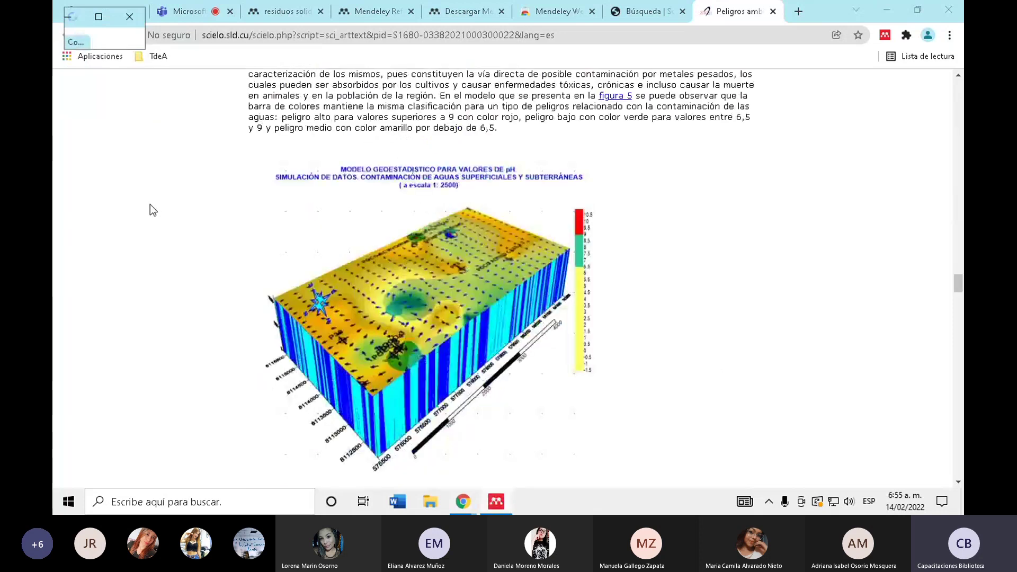
pyautogui.scroll(-15, 150, 205)
pyautogui.scroll(6, 150, 204)
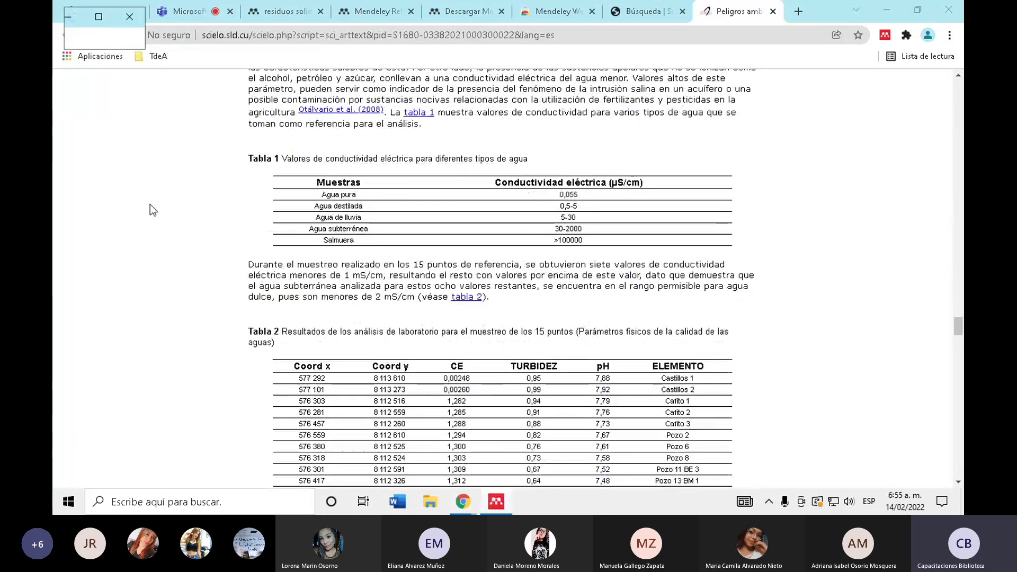
pyautogui.scroll(10, 150, 204)
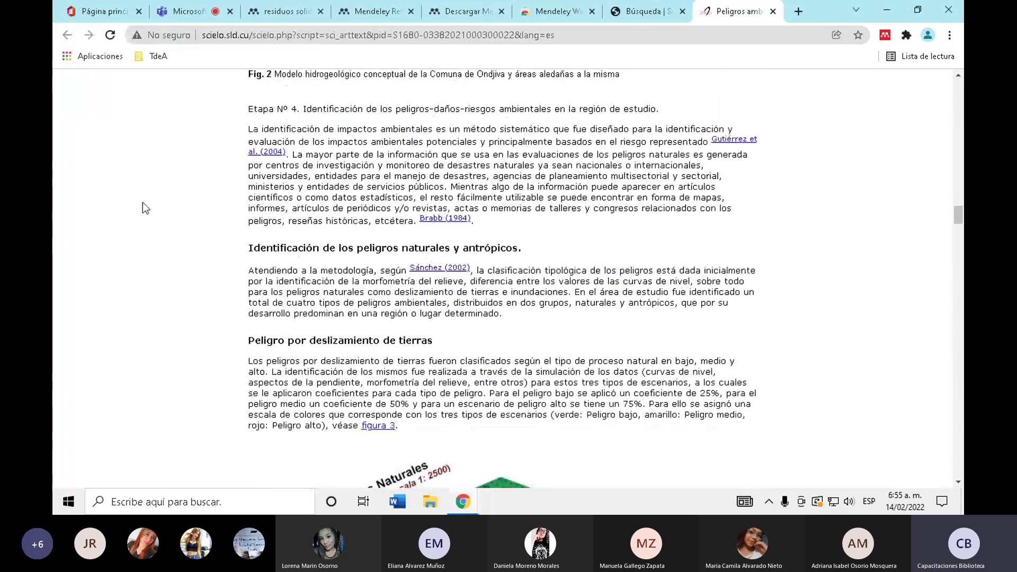
pyautogui.scroll(15, 142, 203)
pyautogui.scroll(10, 142, 203)
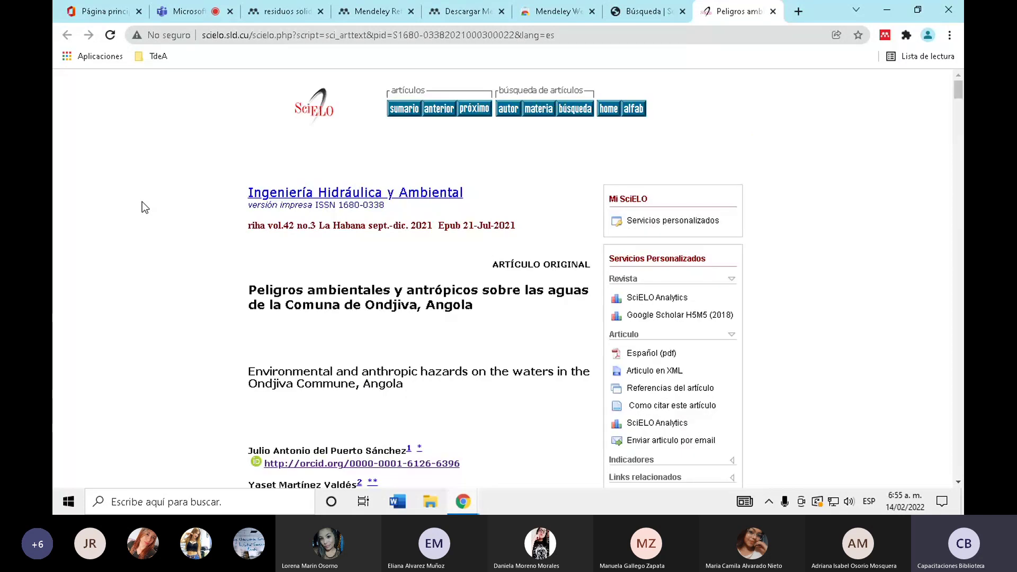
pyautogui.scroll(-1, 141, 204)
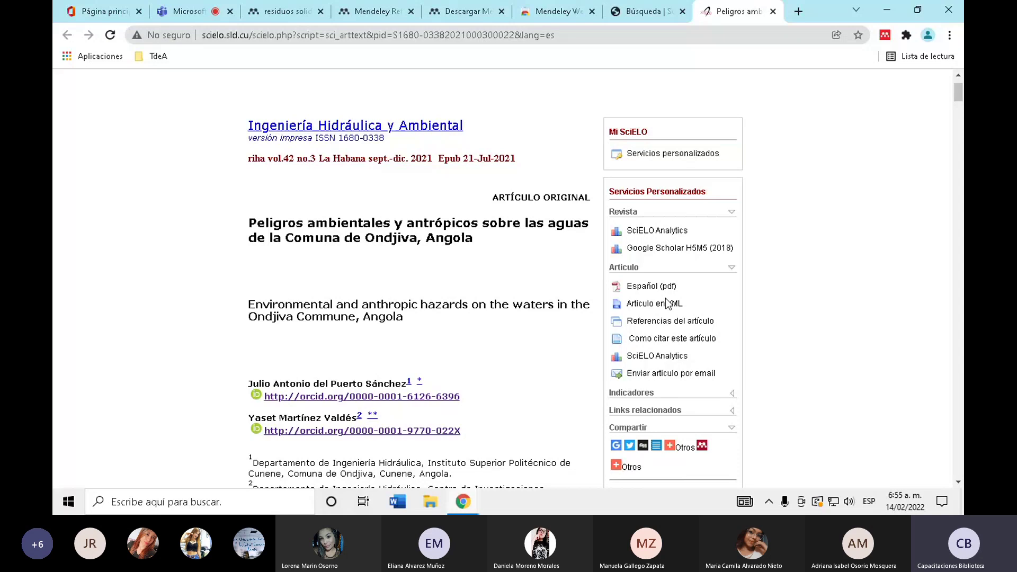
pyautogui.click(373, 6)
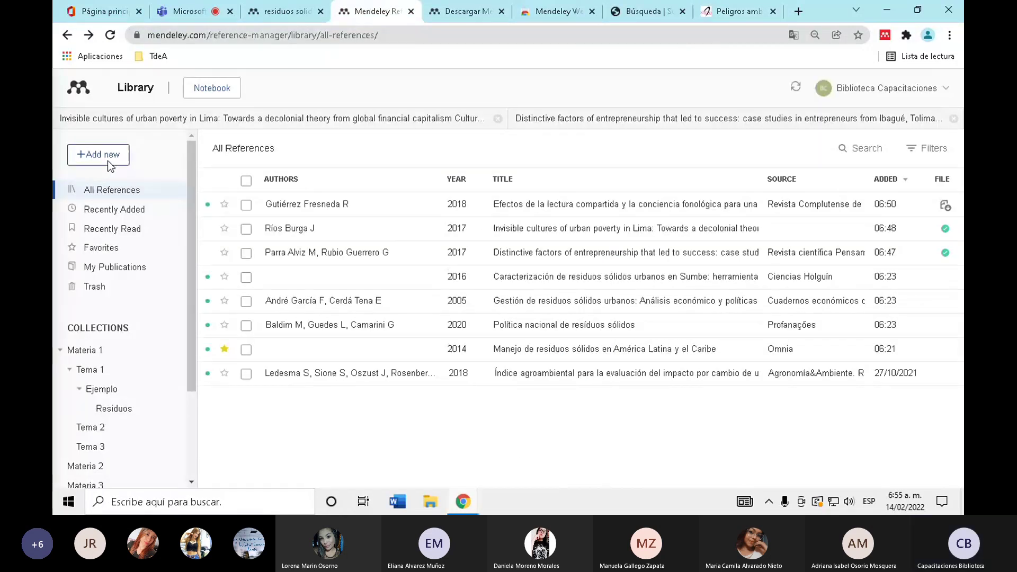
pyautogui.click(107, 160)
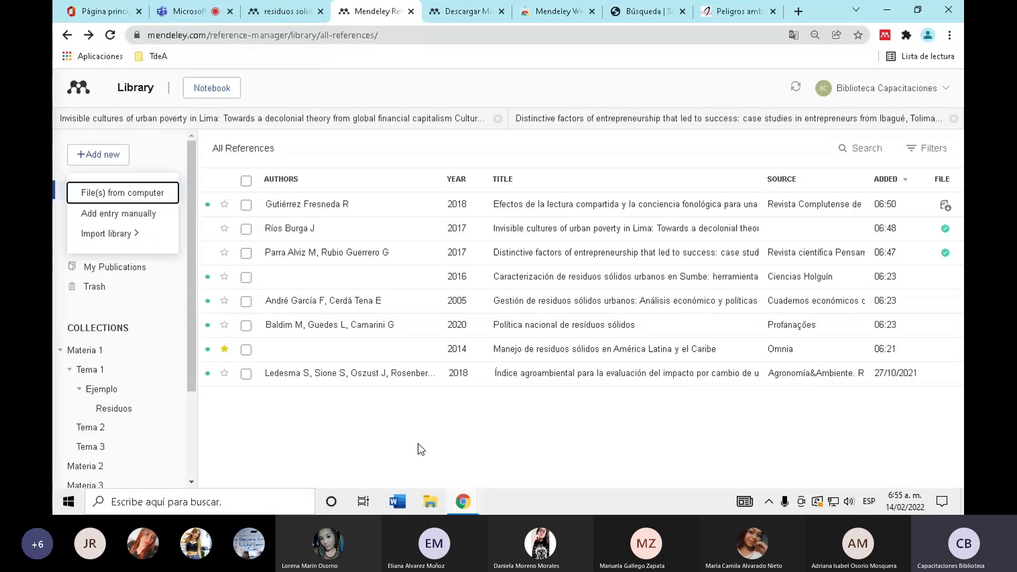
pyautogui.click(739, 11)
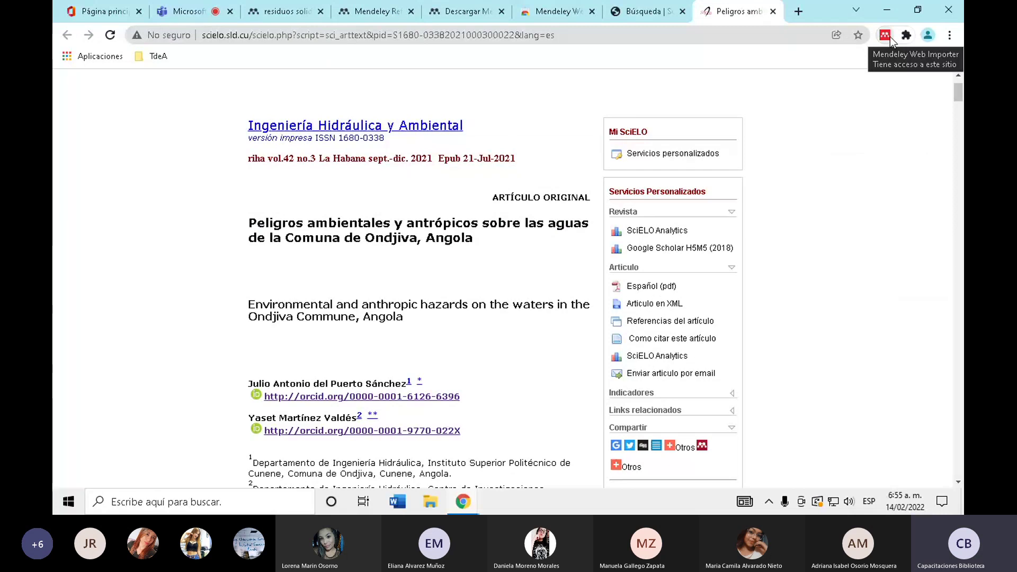
# - Run Mendeley Web Importer on the Ondjiva article and review the detected references
pyautogui.click(882, 37)
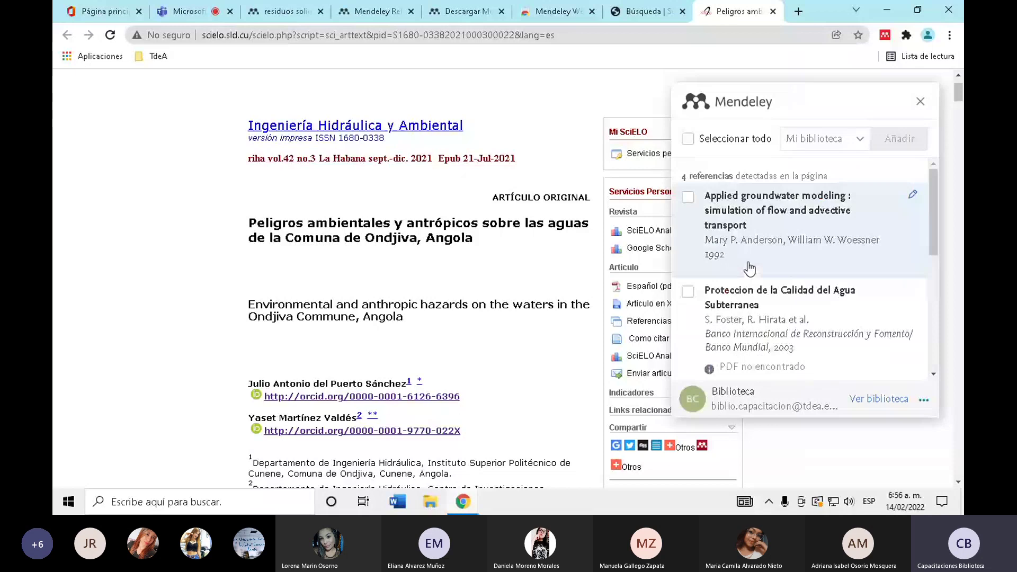
pyautogui.moveTo(682, 177); pyautogui.dragTo(748, 250)
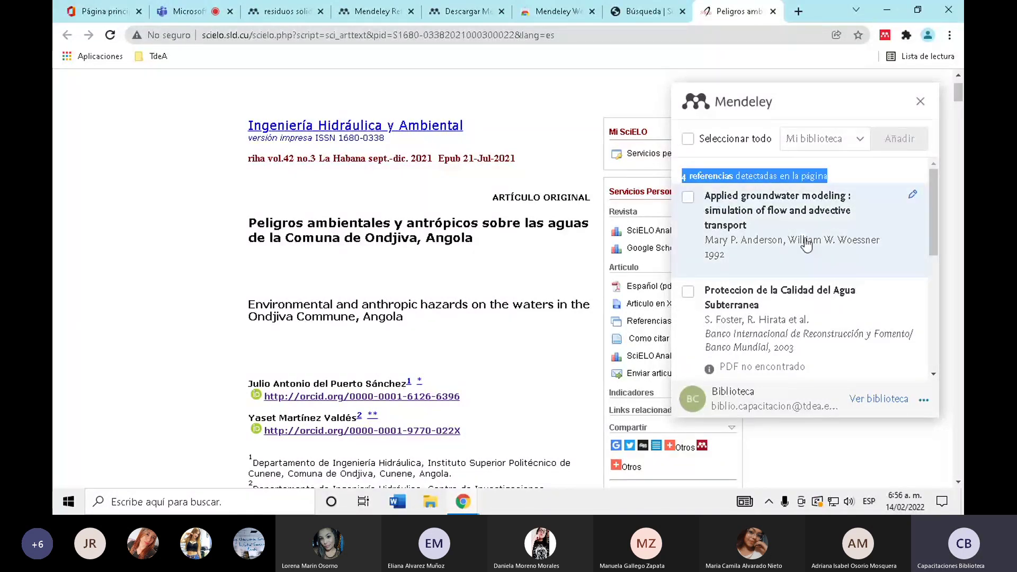
pyautogui.scroll(-1, 802, 248)
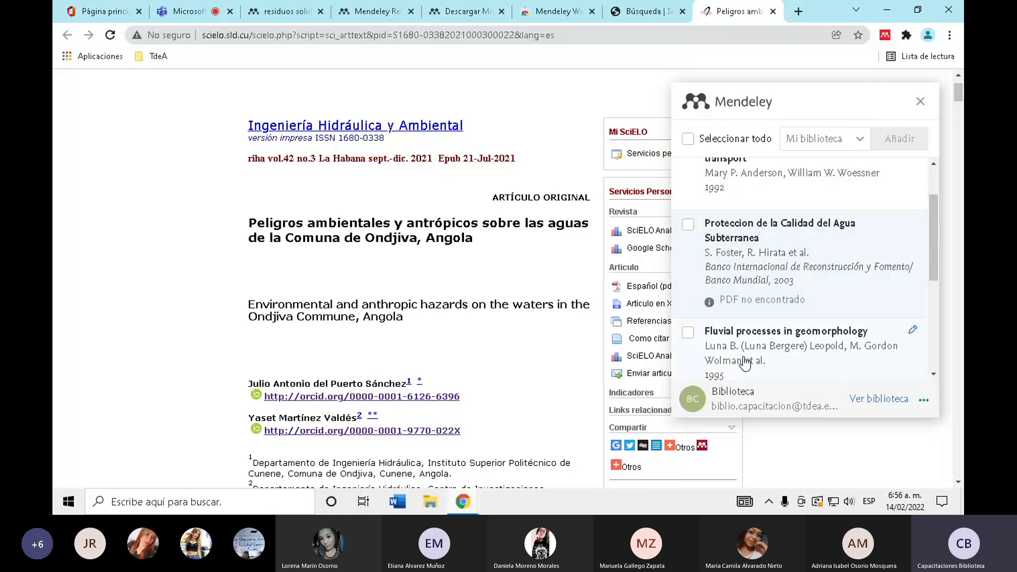
pyautogui.scroll(-5, 746, 364)
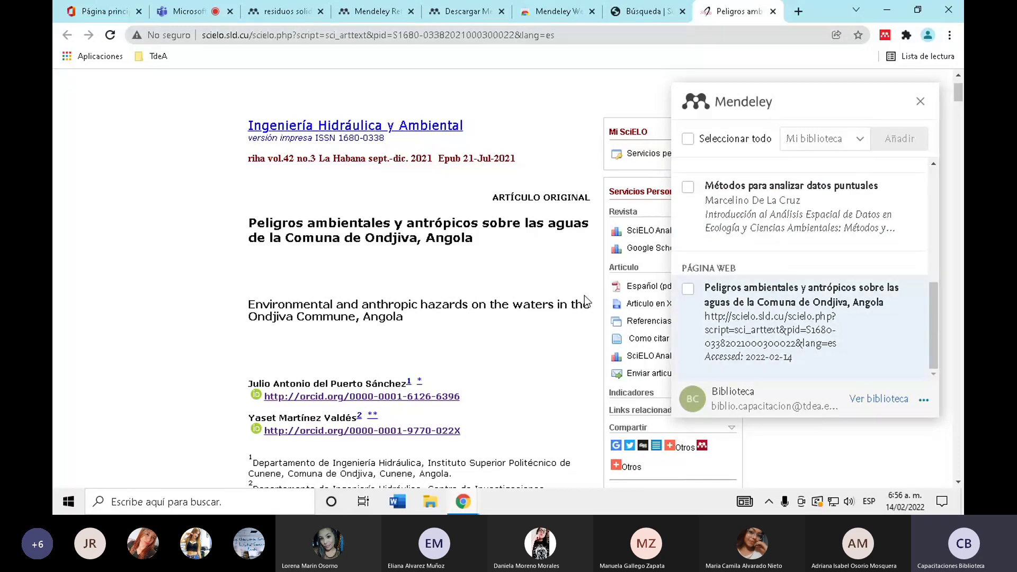
pyautogui.scroll(10, 771, 258)
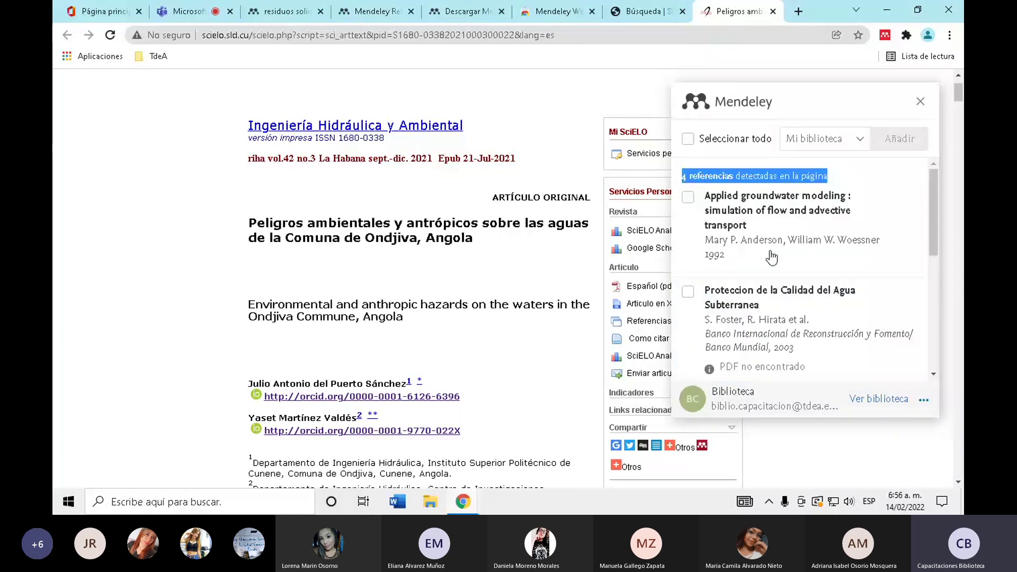
# - Choose Materia 1 as the destination collection for the import
pyautogui.click(855, 141)
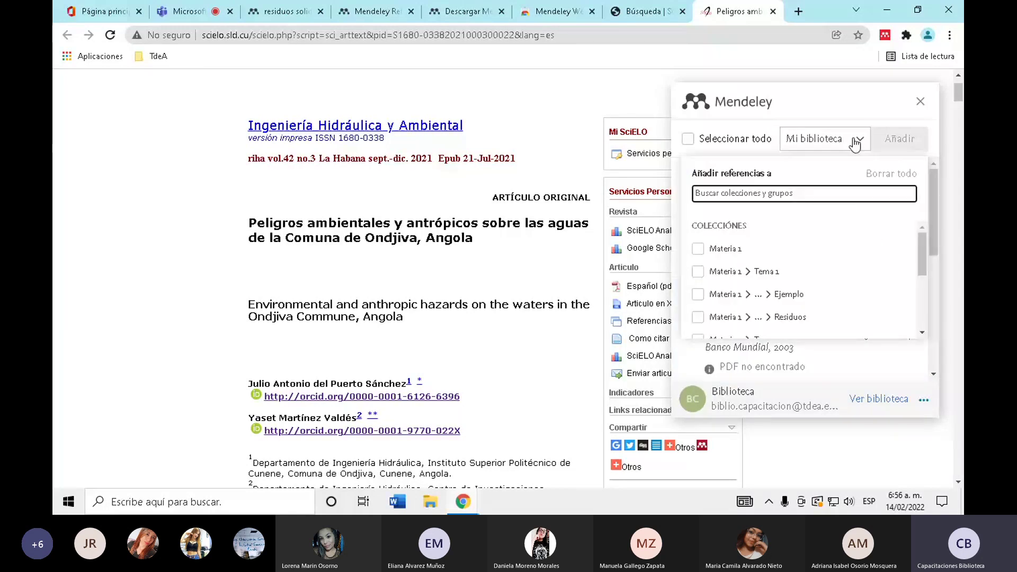
pyautogui.scroll(-3, 770, 270)
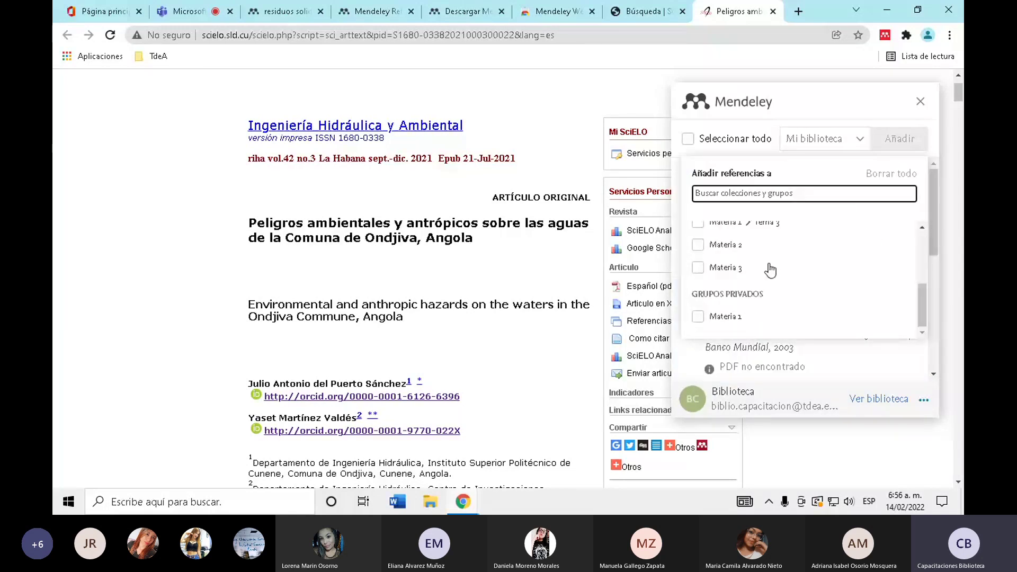
pyautogui.scroll(5, 769, 270)
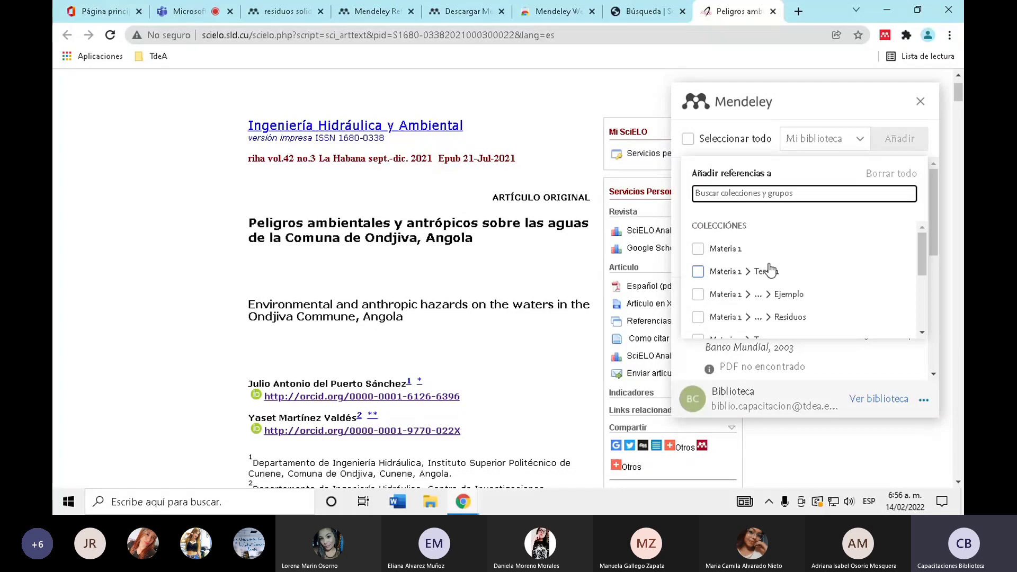
pyautogui.scroll(2, 770, 270)
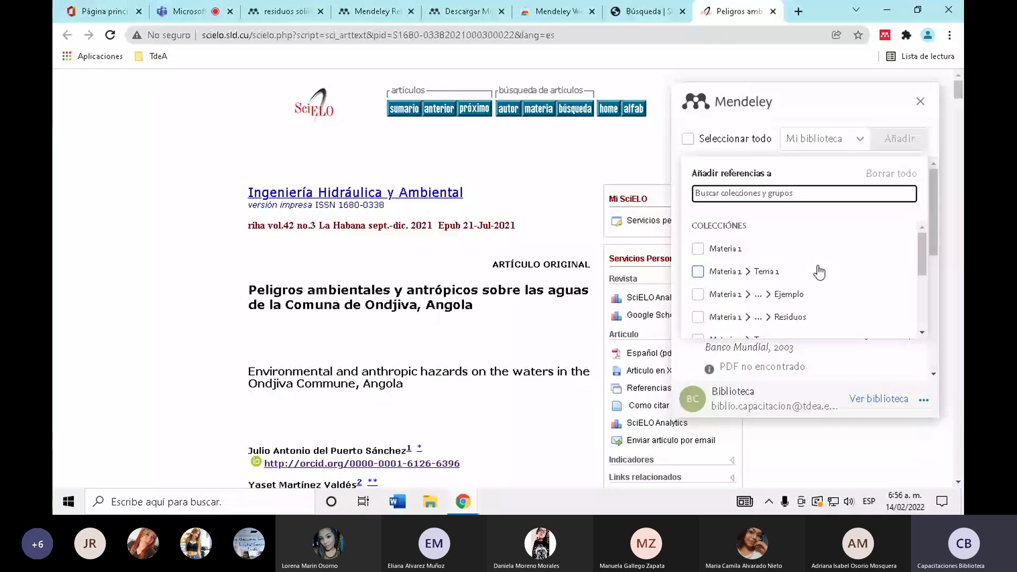
pyautogui.scroll(-2, 785, 288)
pyautogui.scroll(2, 705, 255)
pyautogui.click(711, 257)
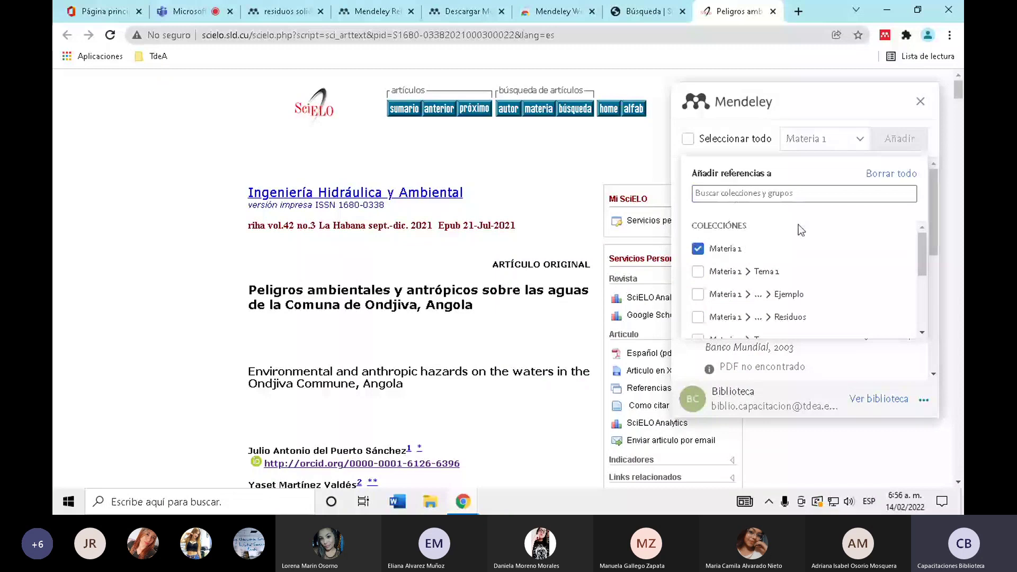
pyautogui.click(834, 113)
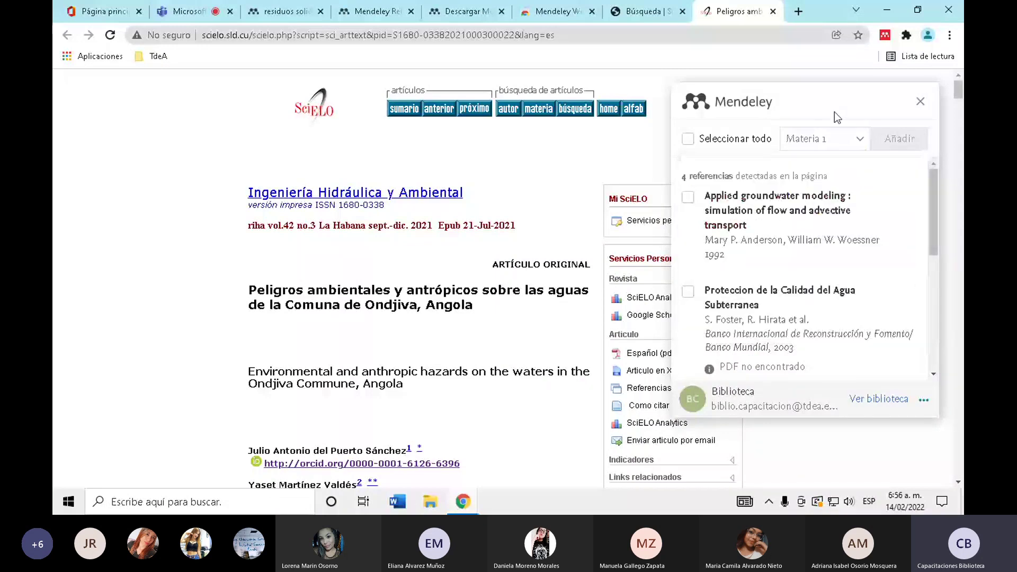
# - Add the article's web page reference to Mendeley and switch to the library
pyautogui.scroll(-5, 795, 265)
pyautogui.click(759, 306)
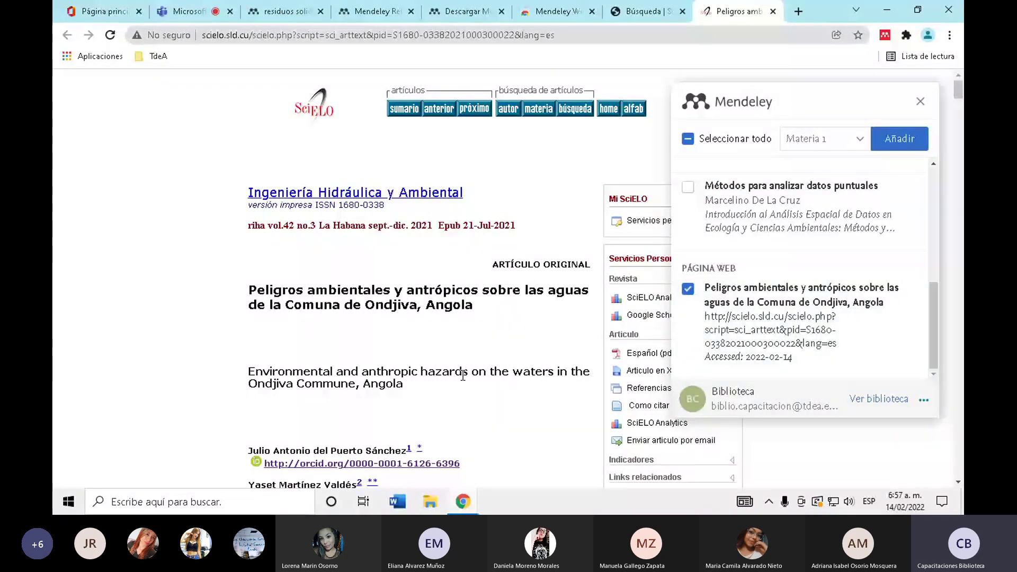
pyautogui.click(908, 141)
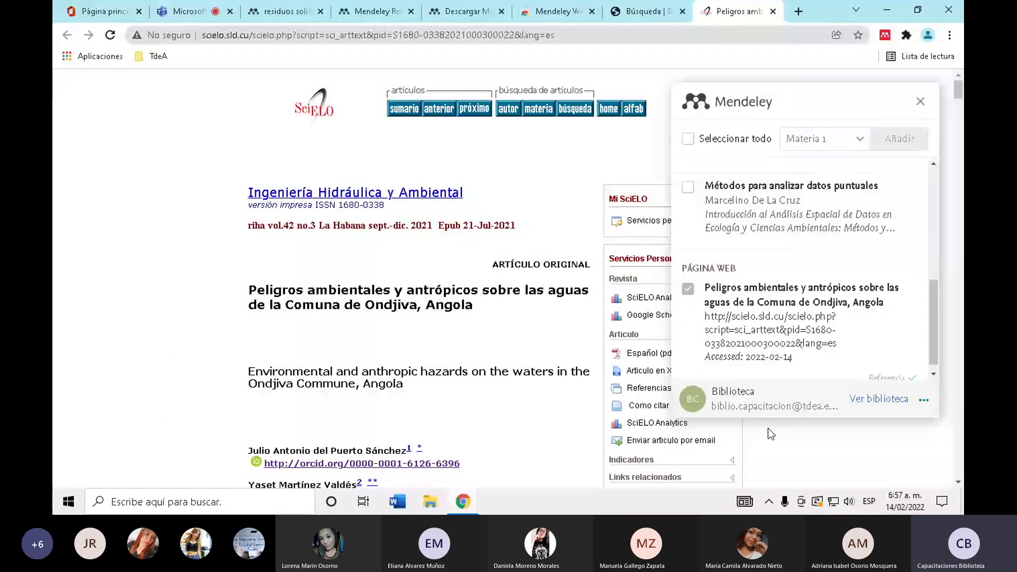
pyautogui.click(879, 398)
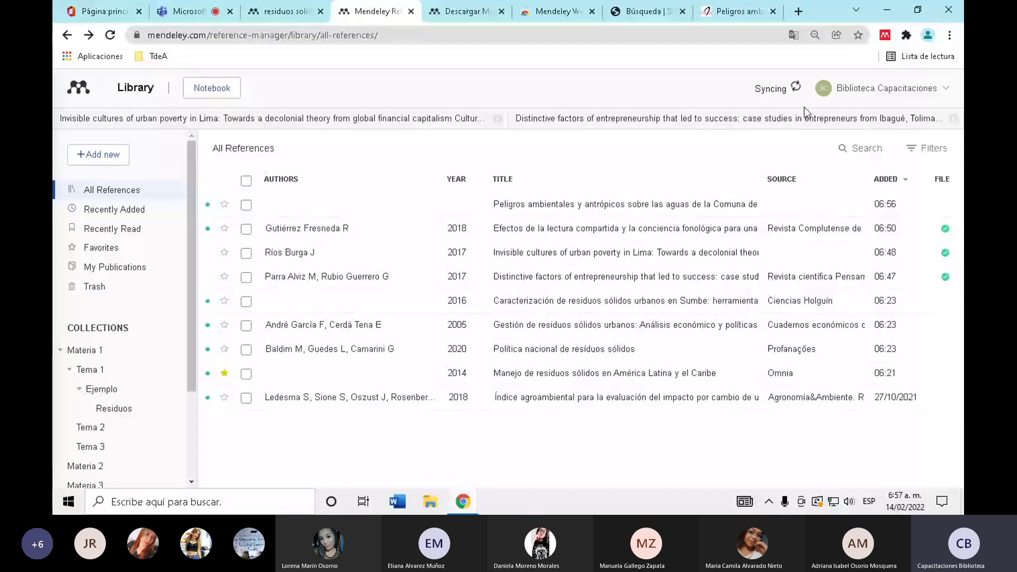
# - Sync the Mendeley library, then return to the SciELO Ondjiva article tab
pyautogui.moveTo(798, 95)
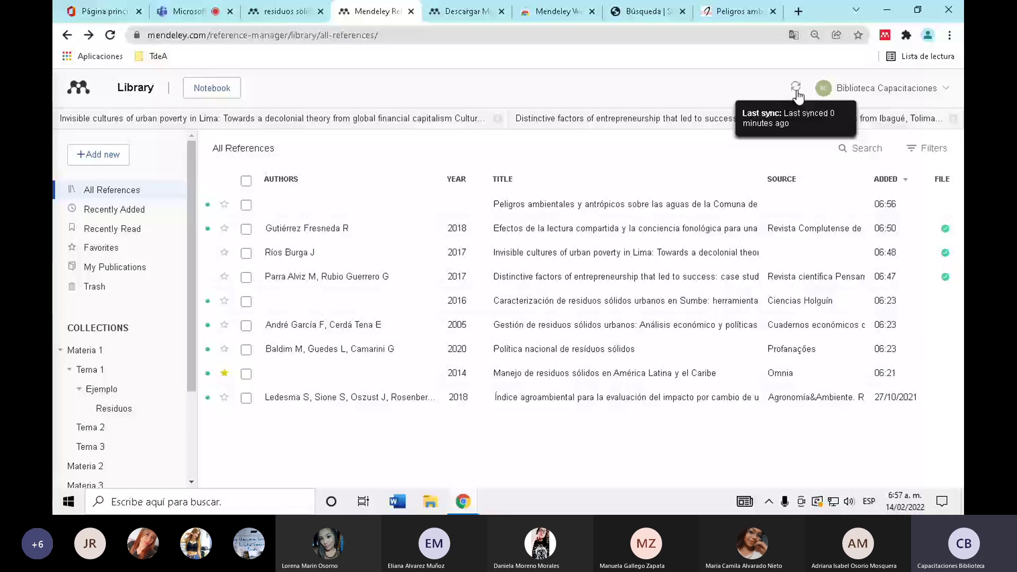
pyautogui.click(796, 91)
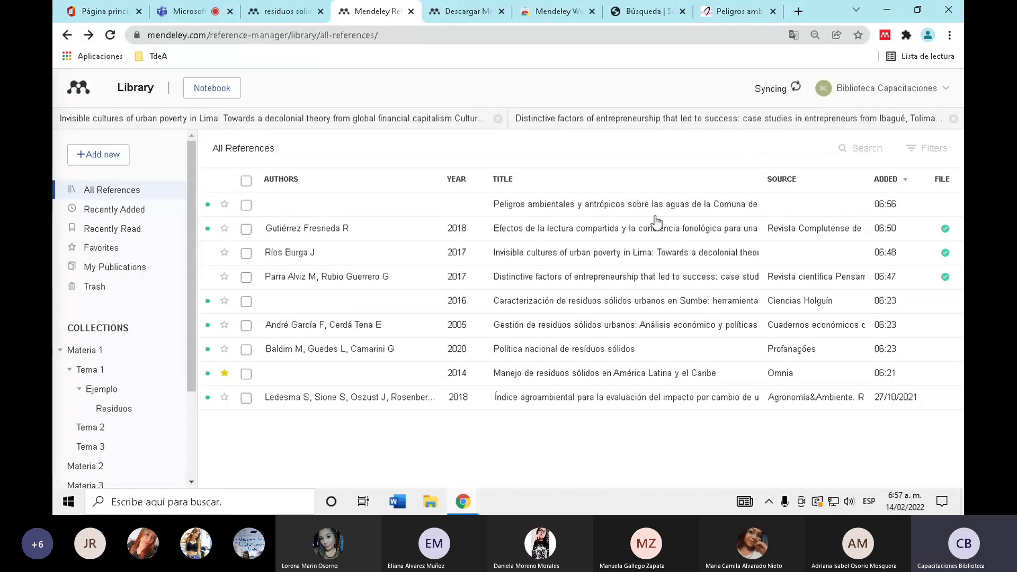
pyautogui.click(737, 11)
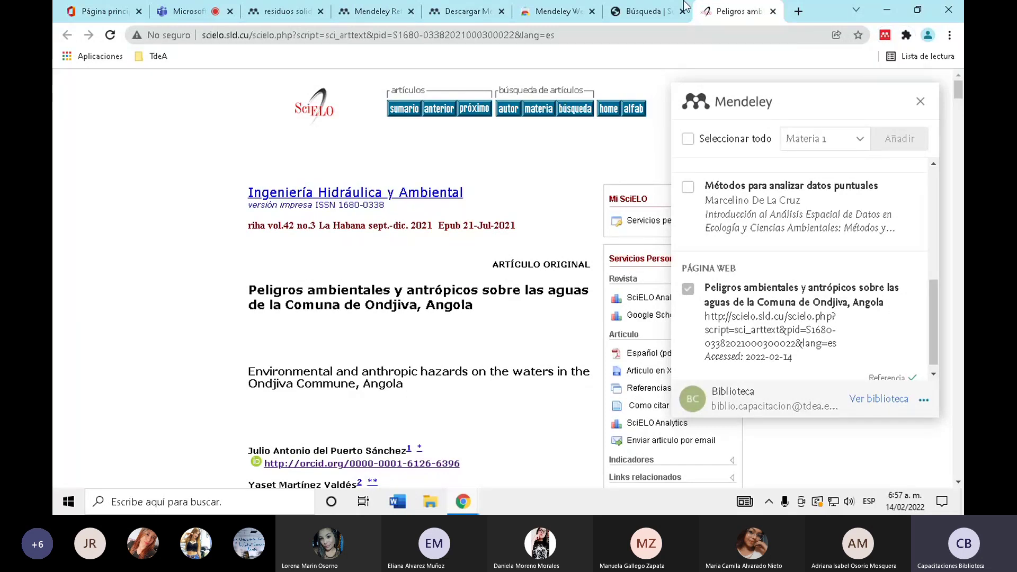
# - Browse the Web Importer download and store pages, then close the importer panel on the SciELO article
pyautogui.click(556, 11)
pyautogui.click(461, 11)
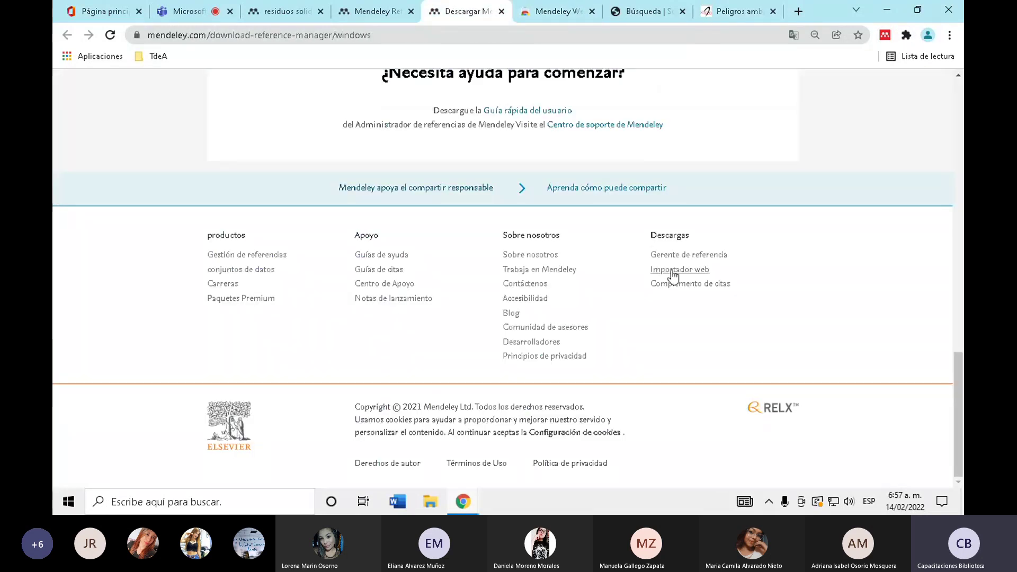
pyautogui.click(521, 15)
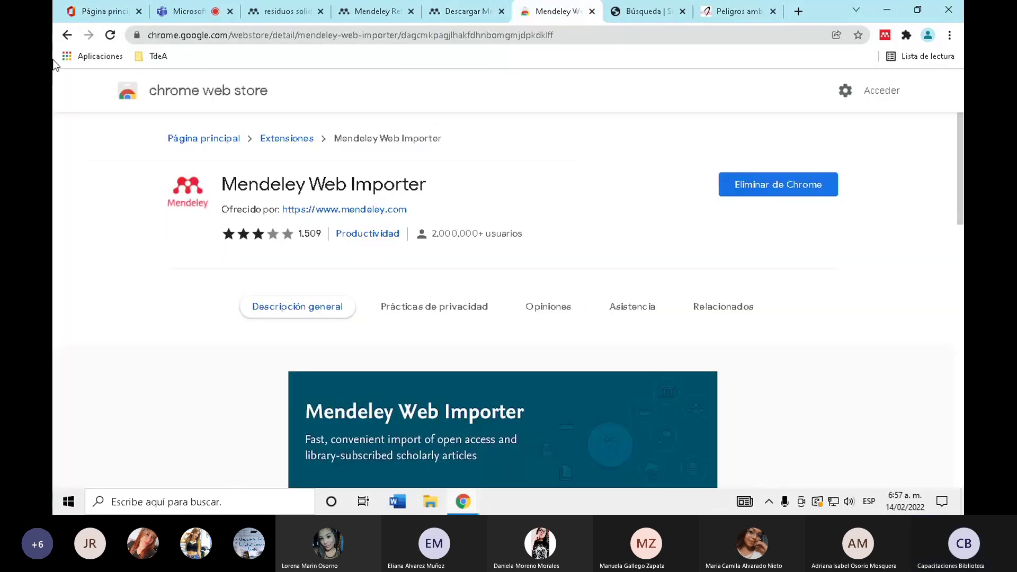
pyautogui.click(60, 36)
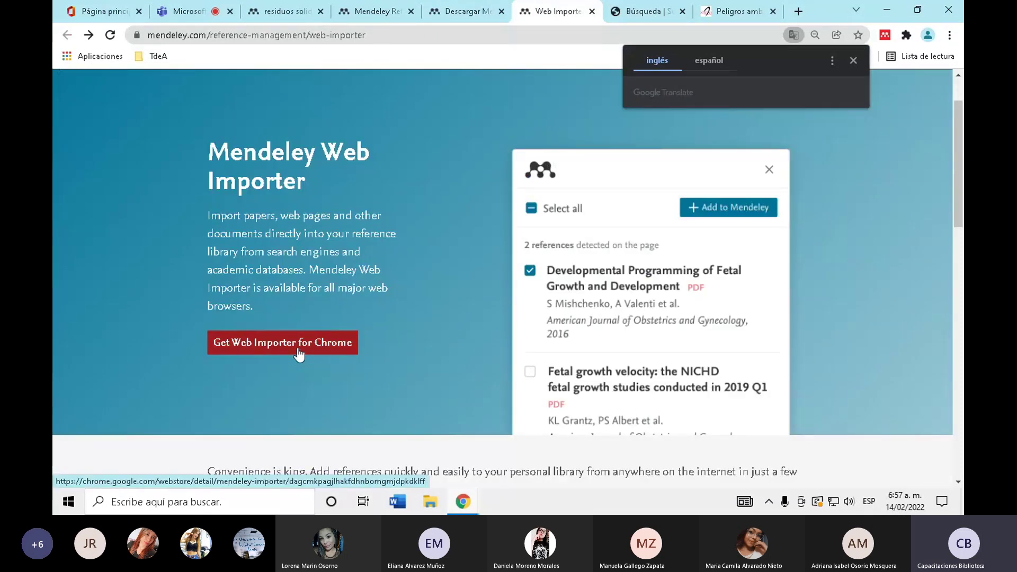
pyautogui.click(709, 7)
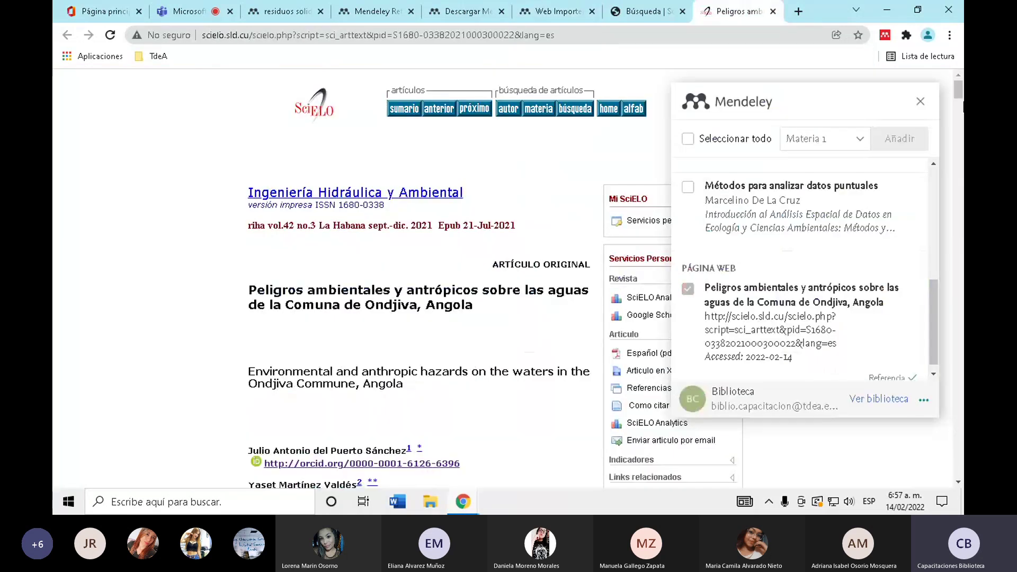
pyautogui.click(921, 103)
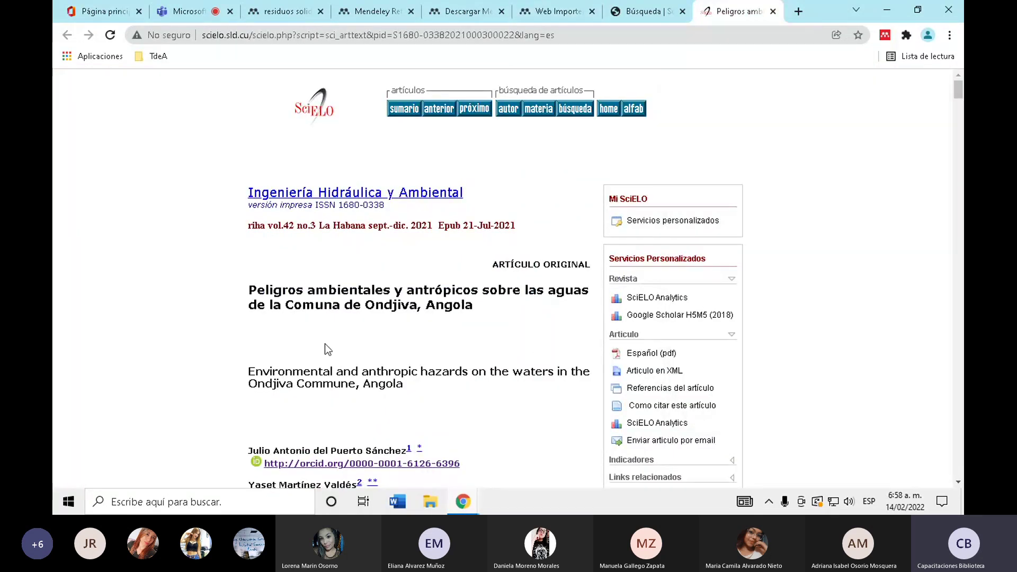
pyautogui.click(388, 32)
# - Google 'residuos solidos' and open the mincit.gov.co PDF on integrated solid-waste management
pyautogui.write('re')
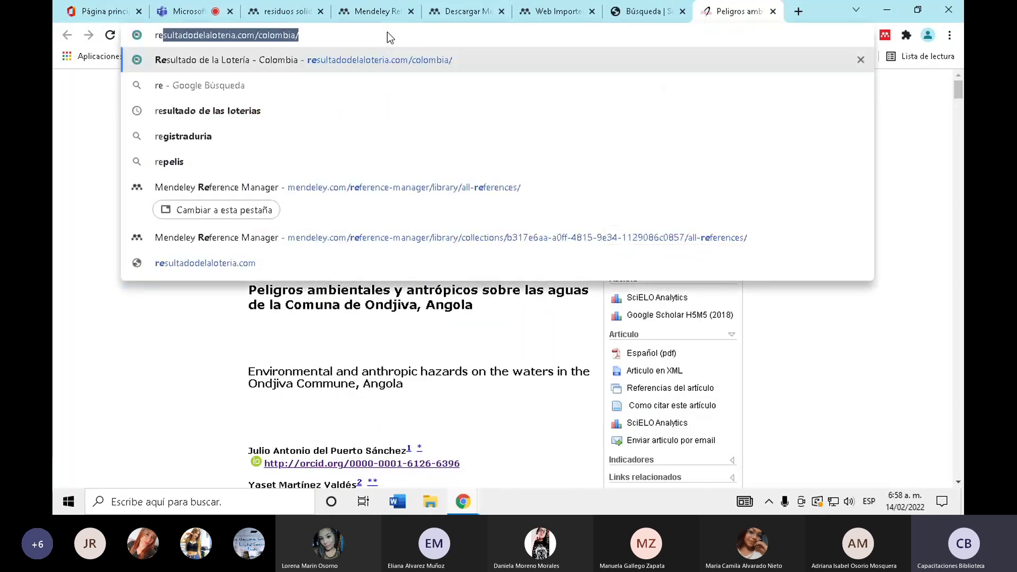
pyautogui.write('siduos')
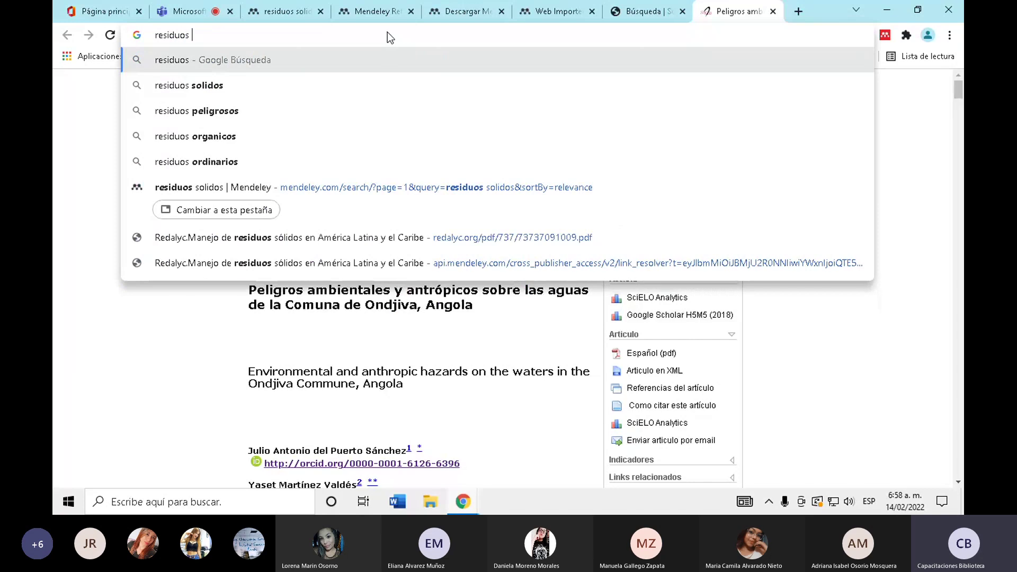
pyautogui.press('Down')
pyautogui.press('Return')
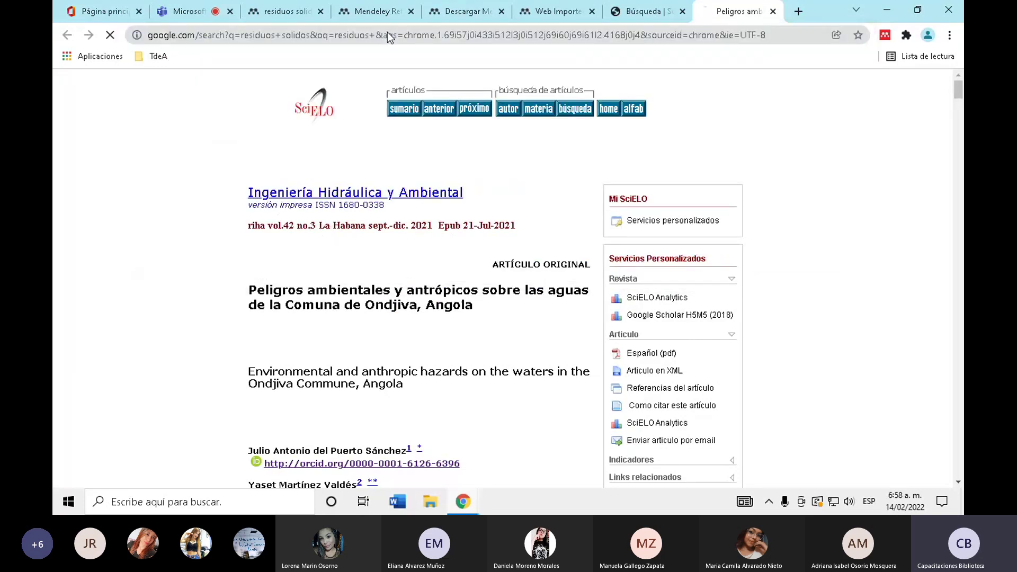
pyautogui.scroll(-4, 65, 346)
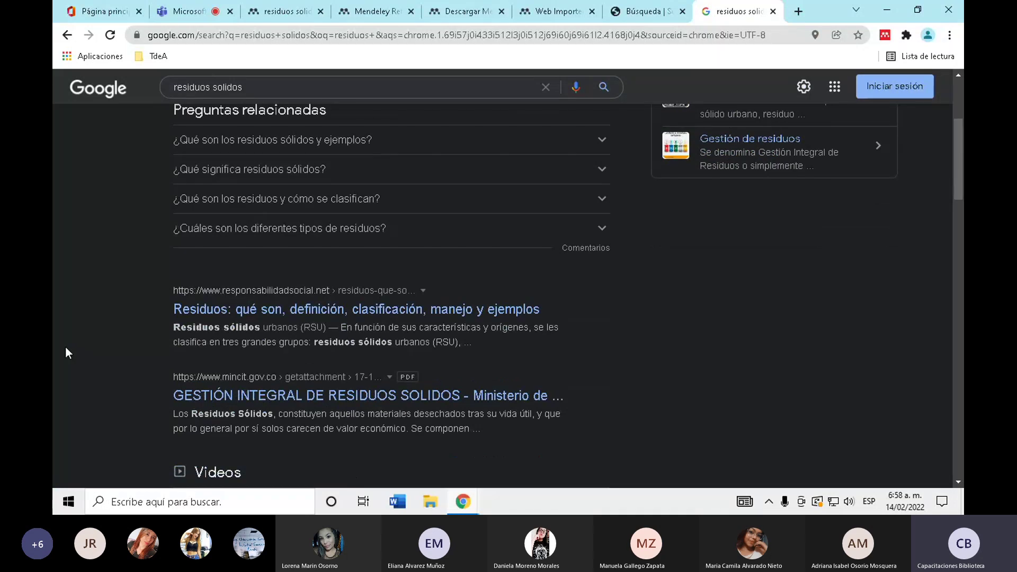
pyautogui.scroll(-1, 65, 345)
pyautogui.click(281, 330)
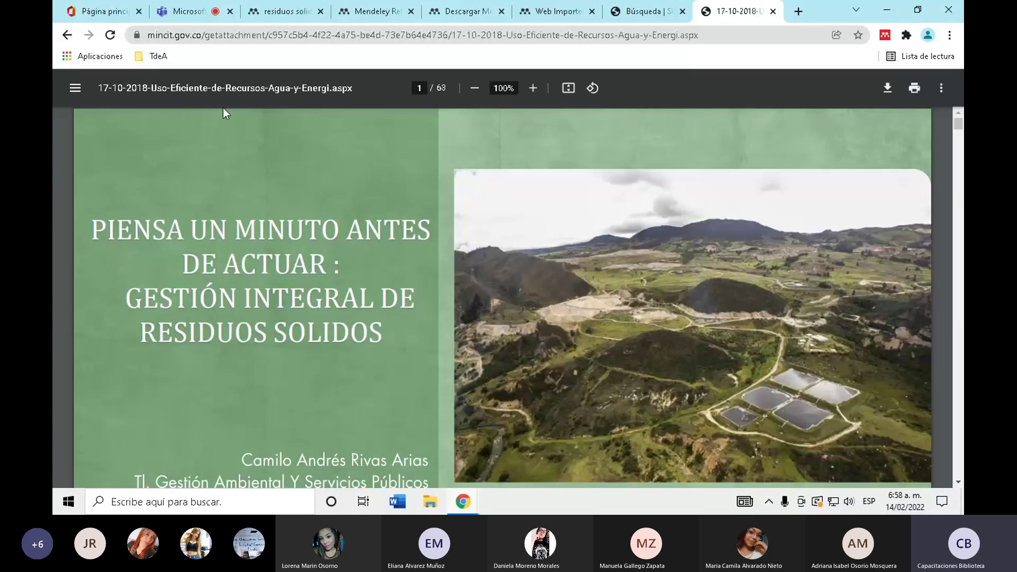
pyautogui.scroll(-1, 416, 234)
pyautogui.scroll(-20, 417, 235)
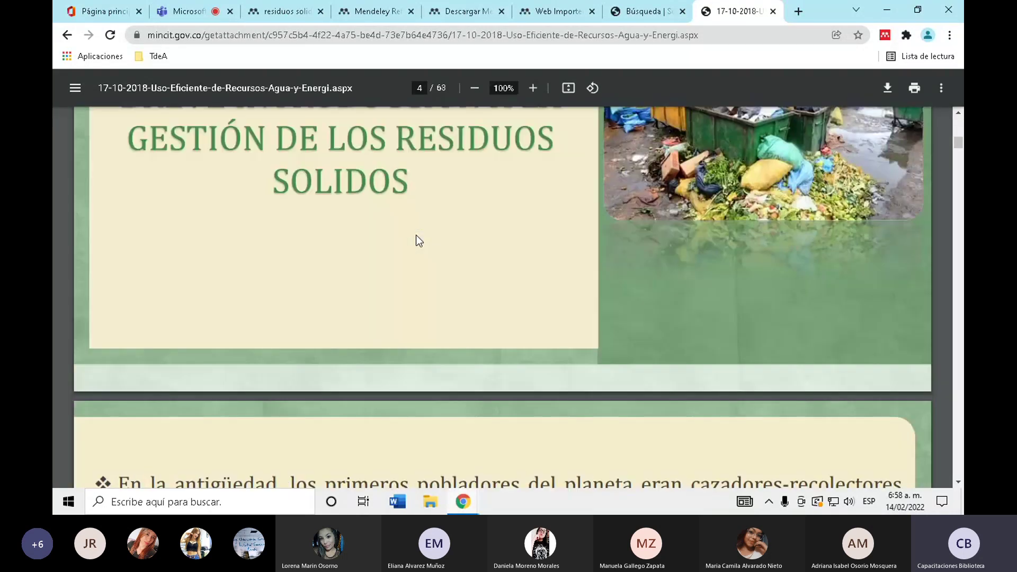
pyautogui.scroll(8, 418, 241)
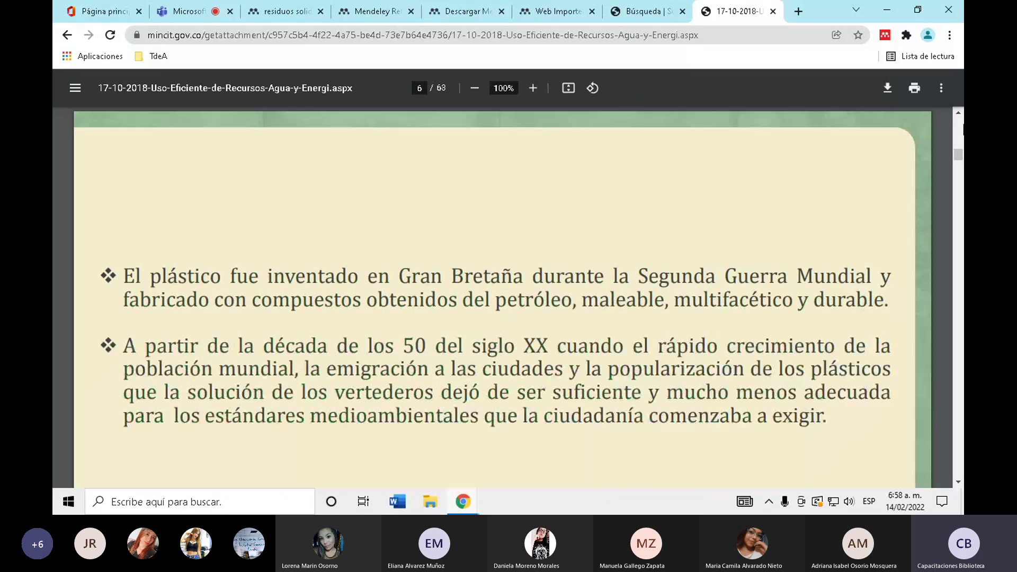
pyautogui.scroll(8, 804, 188)
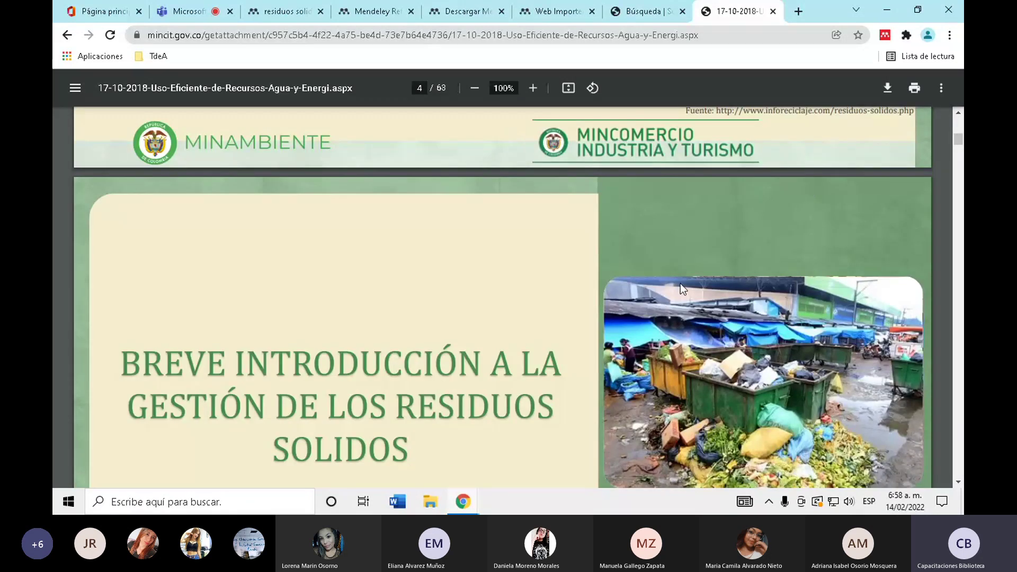
# - Check that Mendeley Web Importer detects the MinCIT PDF as 1 reference, then close it
pyautogui.click(885, 36)
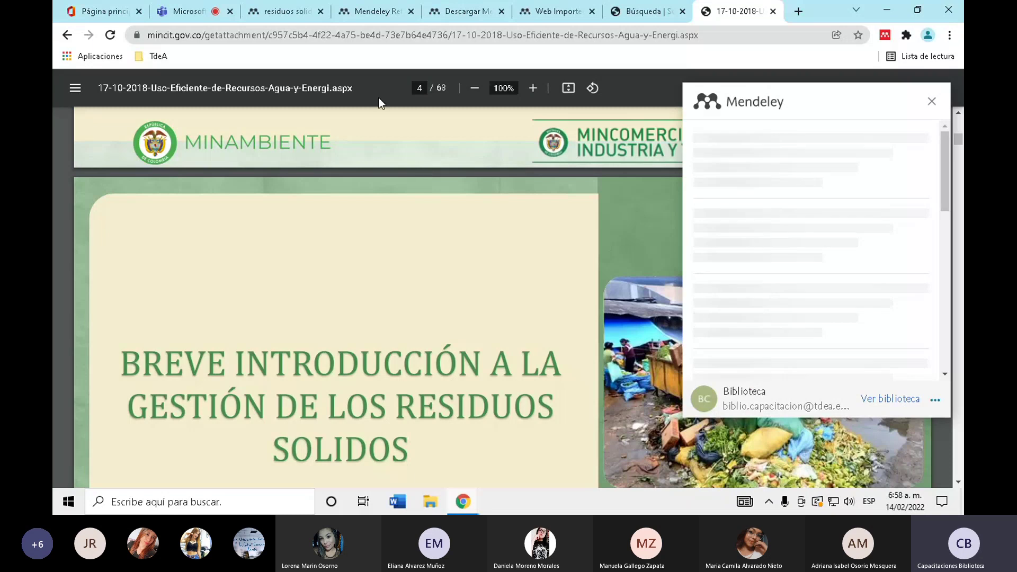
pyautogui.scroll(5, 386, 300)
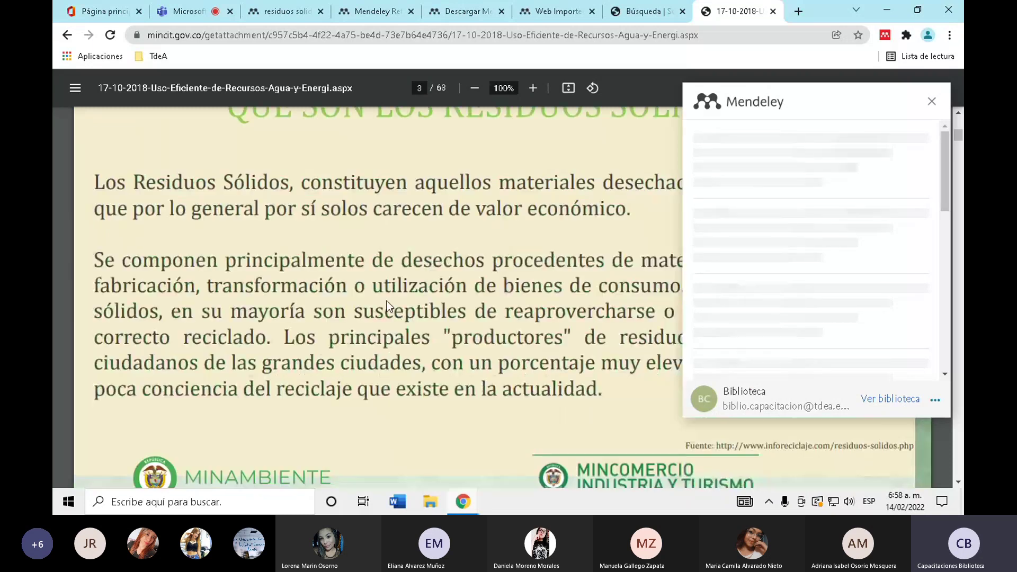
pyautogui.scroll(10, 386, 301)
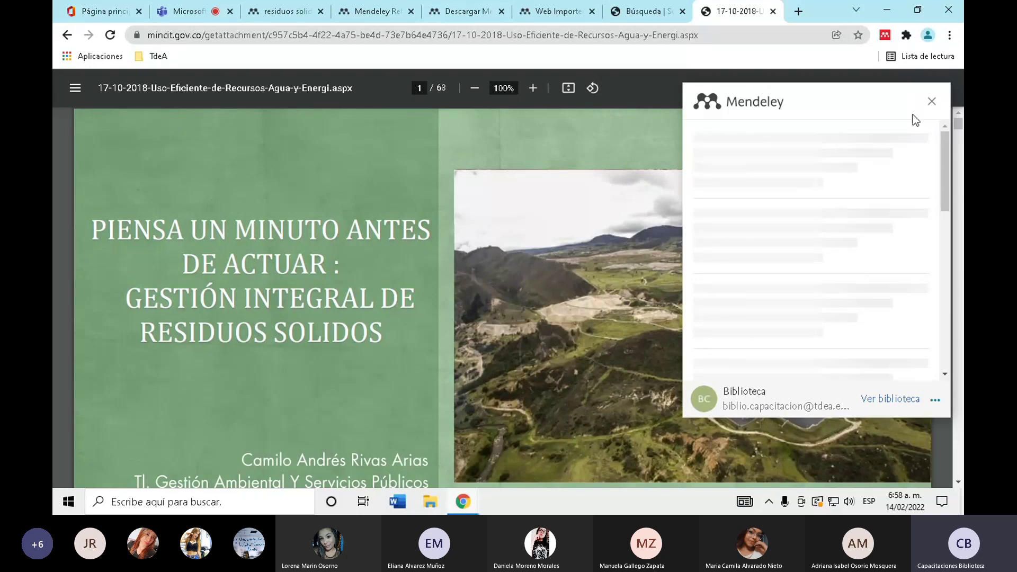
pyautogui.click(891, 33)
pyautogui.click(891, 34)
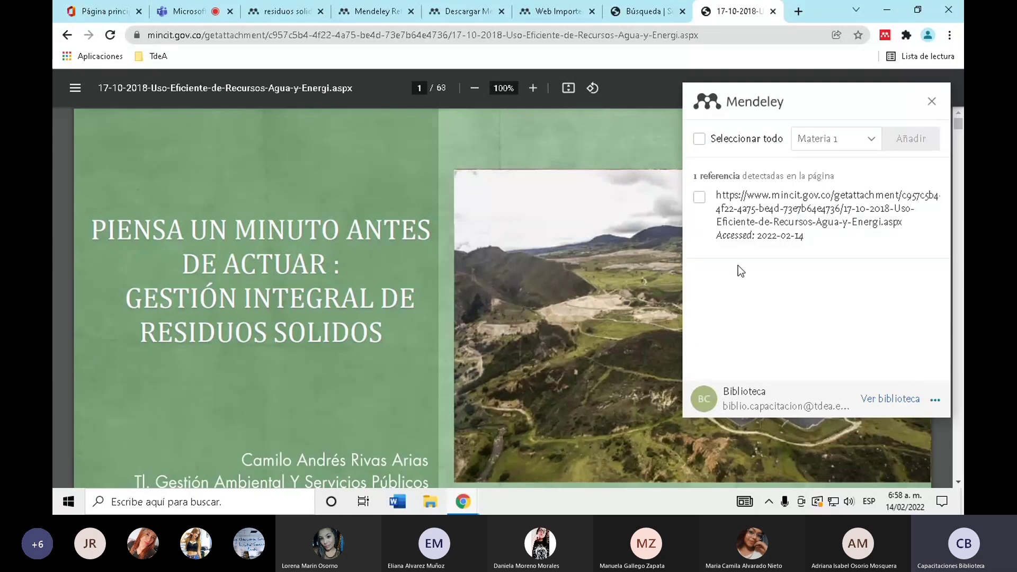
pyautogui.click(699, 198)
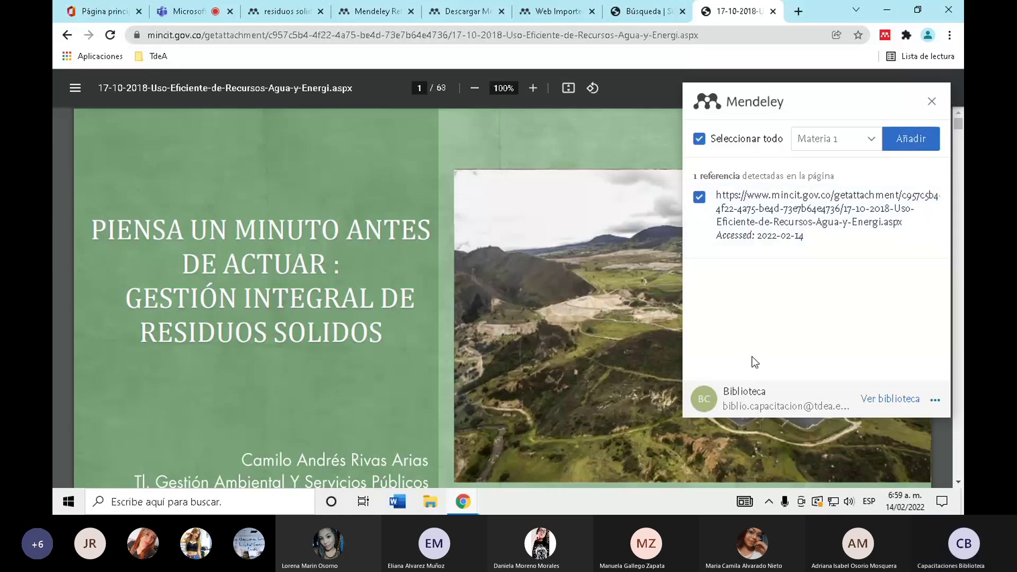
pyautogui.click(702, 199)
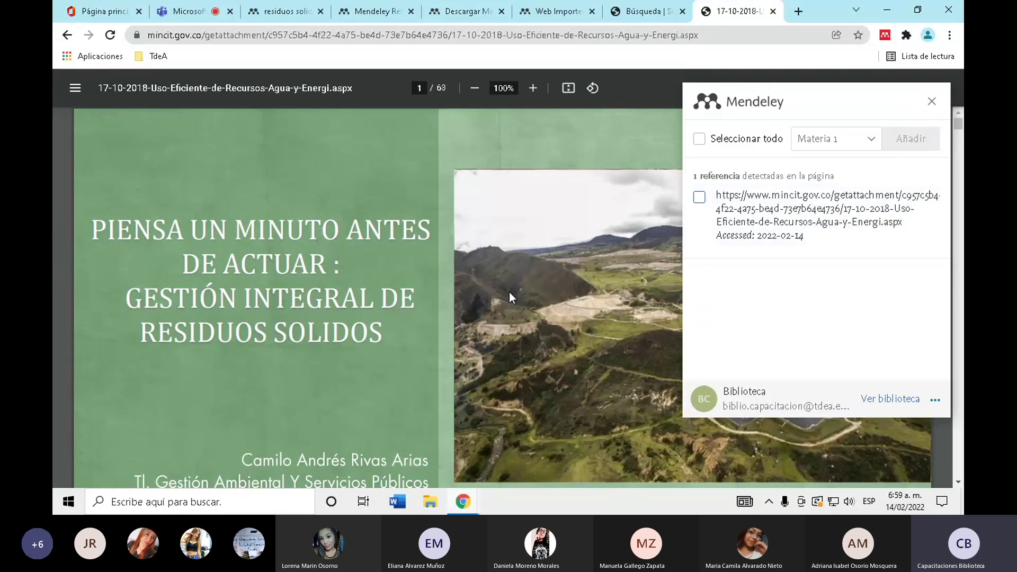
pyautogui.scroll(-5, 509, 291)
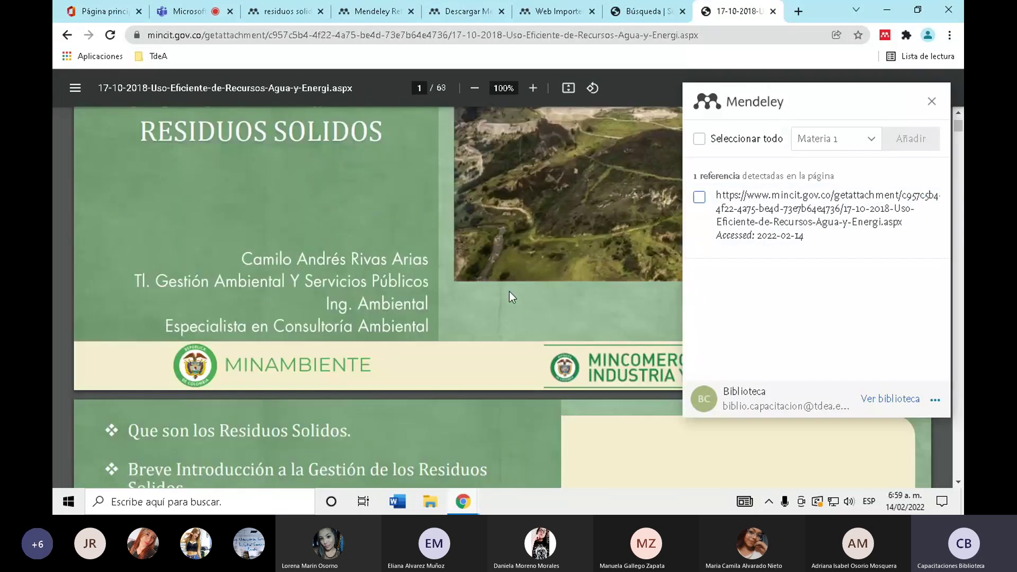
pyautogui.scroll(5, 447, 298)
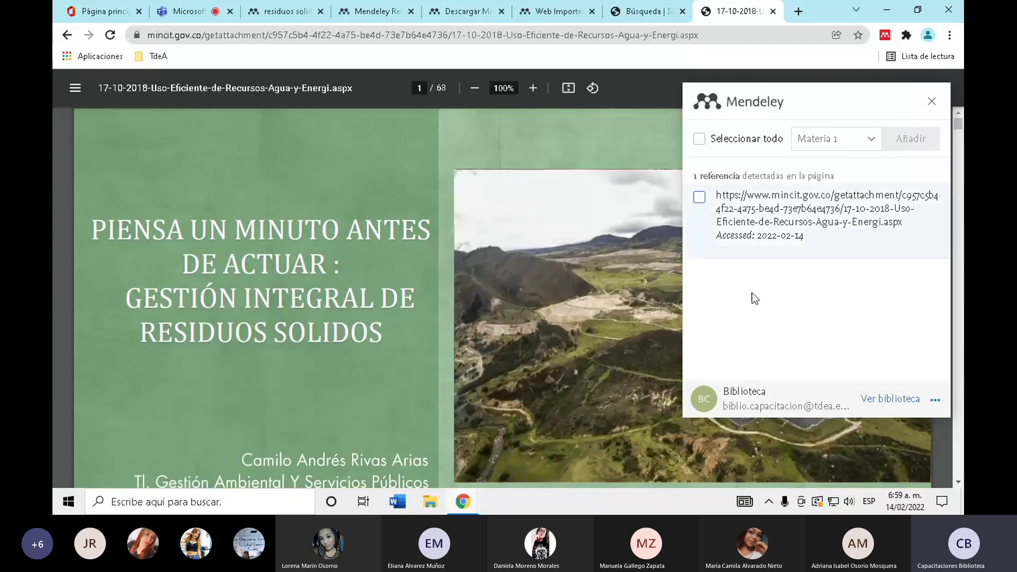
# - Return to the Google results and open the Banco Mundial 'Los desechos' solid-waste article
pyautogui.click(63, 42)
pyautogui.scroll(-6, 55, 305)
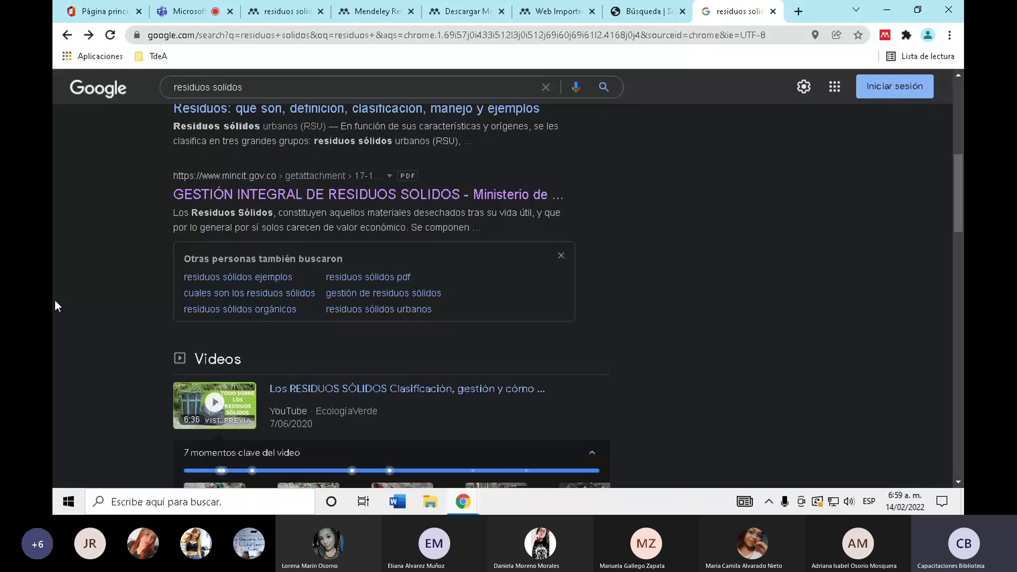
pyautogui.scroll(-10, 55, 301)
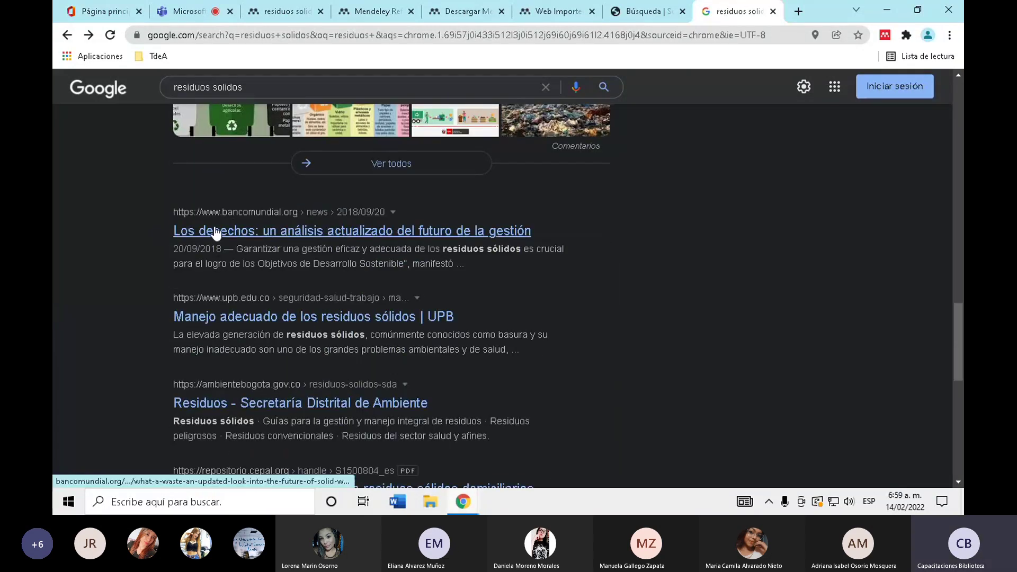
pyautogui.click(264, 233)
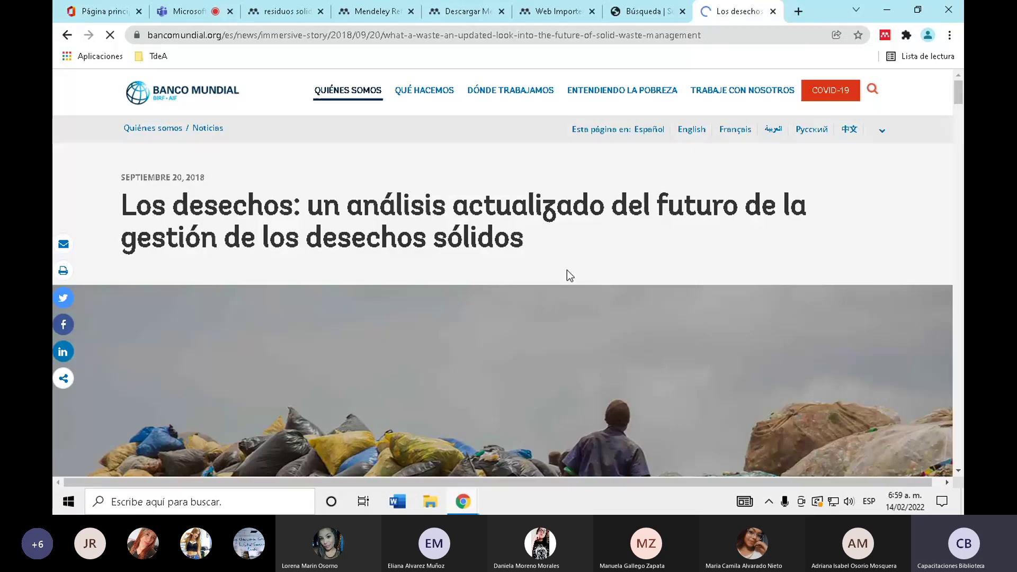
pyautogui.scroll(-15, 566, 223)
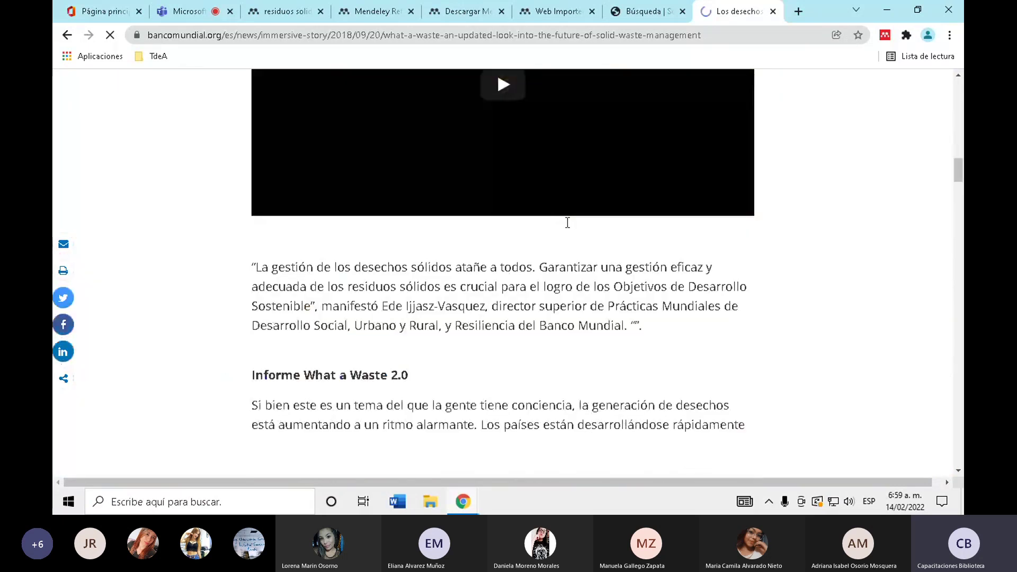
pyautogui.moveTo(959, 229); pyautogui.dragTo(962, 47)
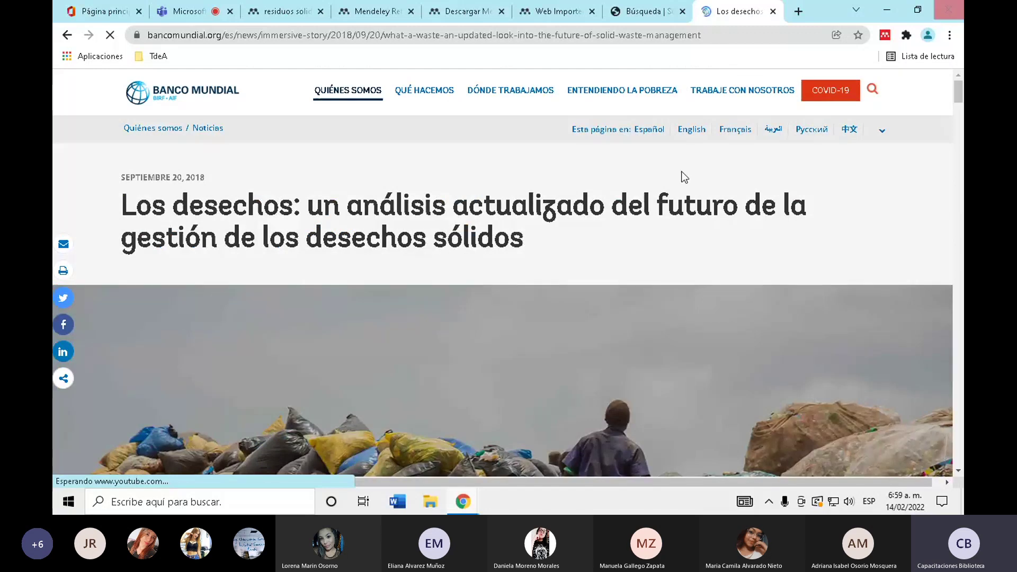
pyautogui.scroll(-15, 451, 313)
pyautogui.scroll(-4, 451, 313)
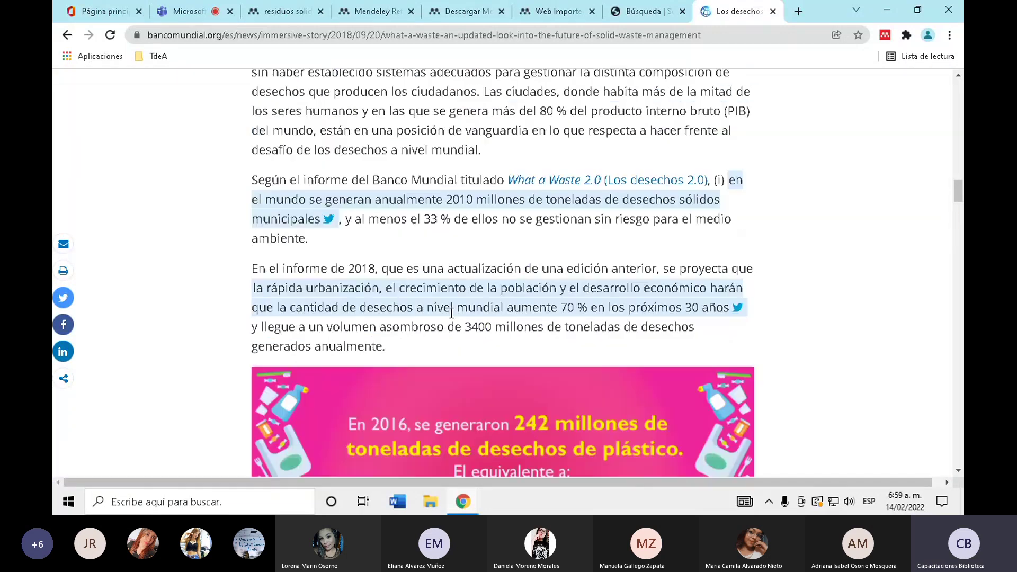
# - Check the article's World Bank domain and run Mendeley Web Importer to detect the reference
pyautogui.moveTo(149, 35); pyautogui.dragTo(220, 33)
pyautogui.scroll(15, 340, 221)
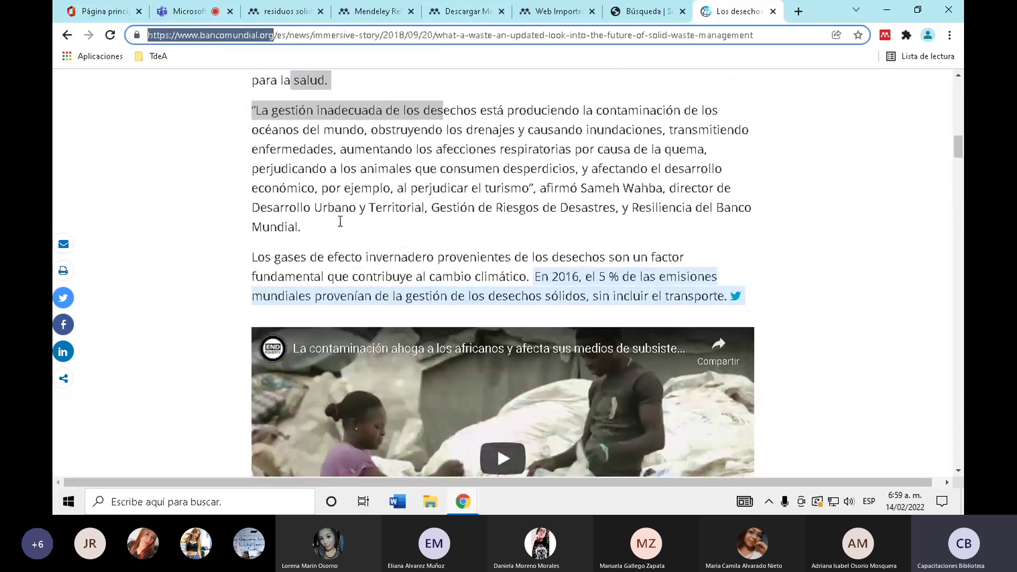
pyautogui.scroll(20, 340, 221)
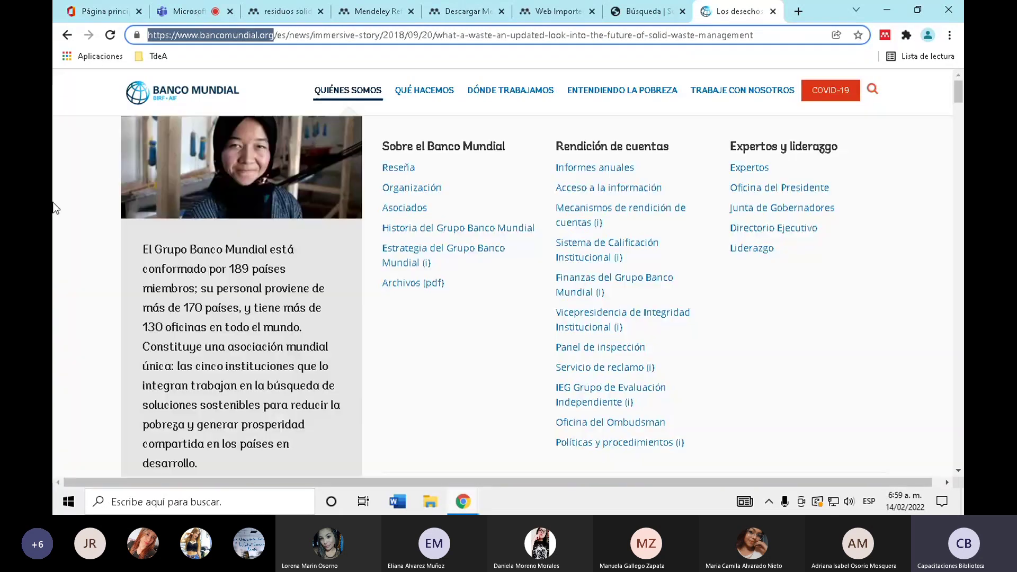
pyautogui.scroll(-10, 55, 203)
pyautogui.click(488, 181)
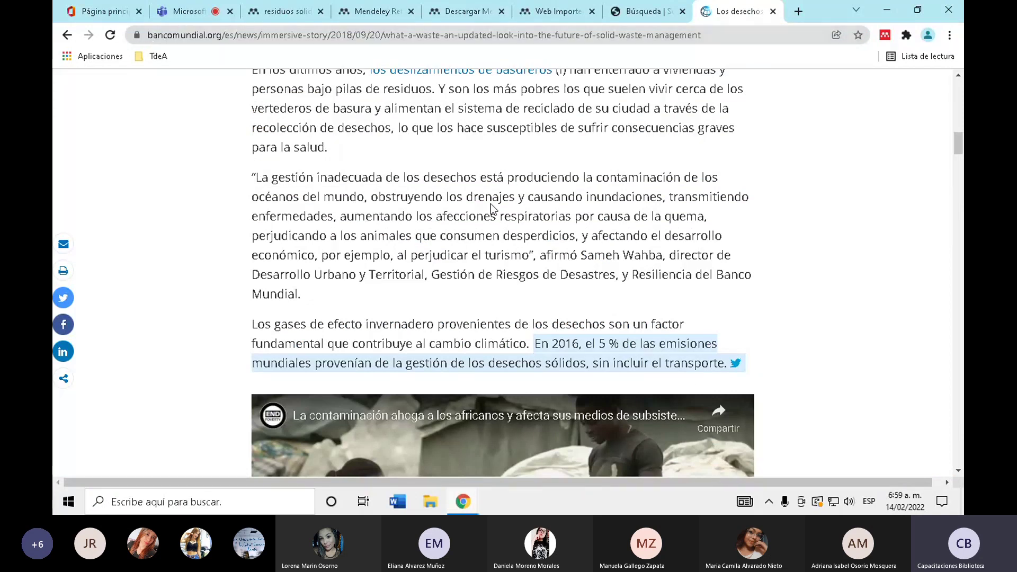
pyautogui.click(884, 34)
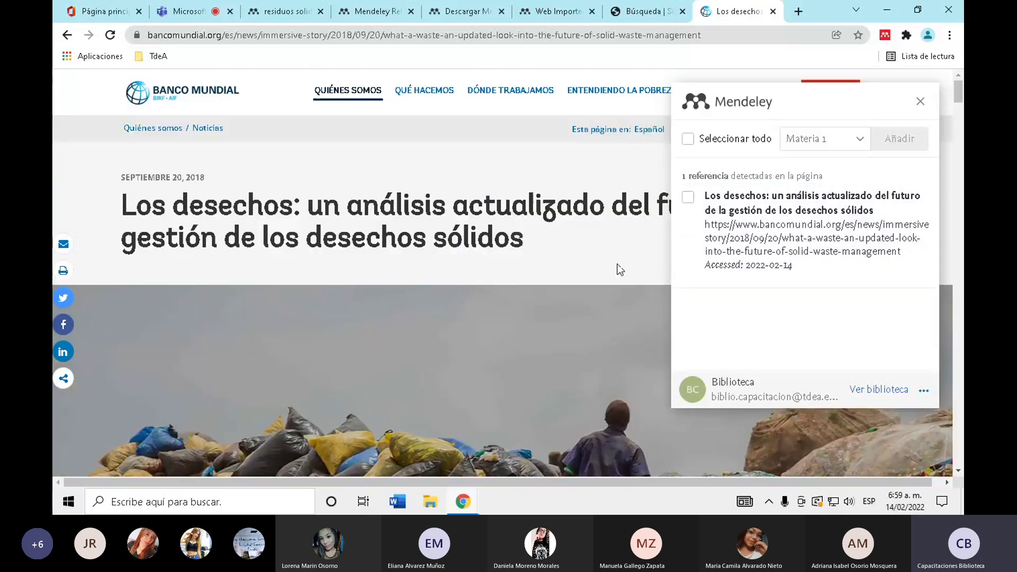
# - Add the detected Los desechos reference to Materia 1 and verify it in the Mendeley library
pyautogui.click(688, 199)
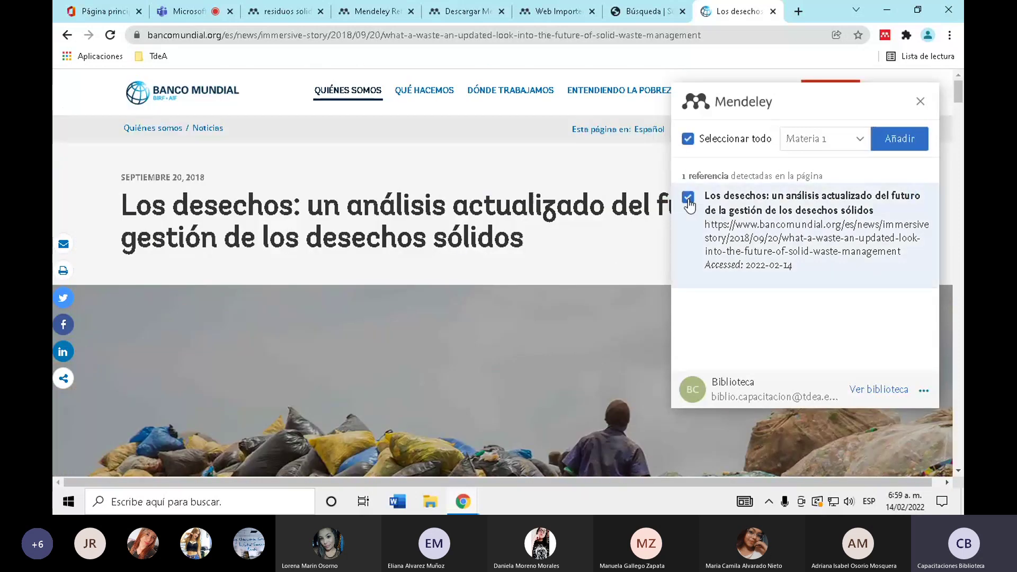
pyautogui.click(858, 142)
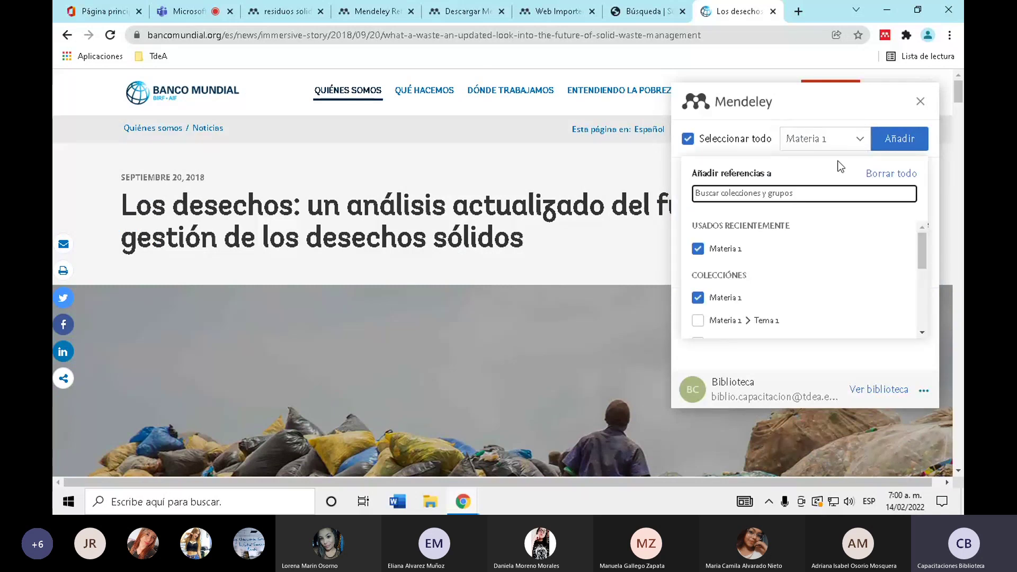
pyautogui.click(872, 103)
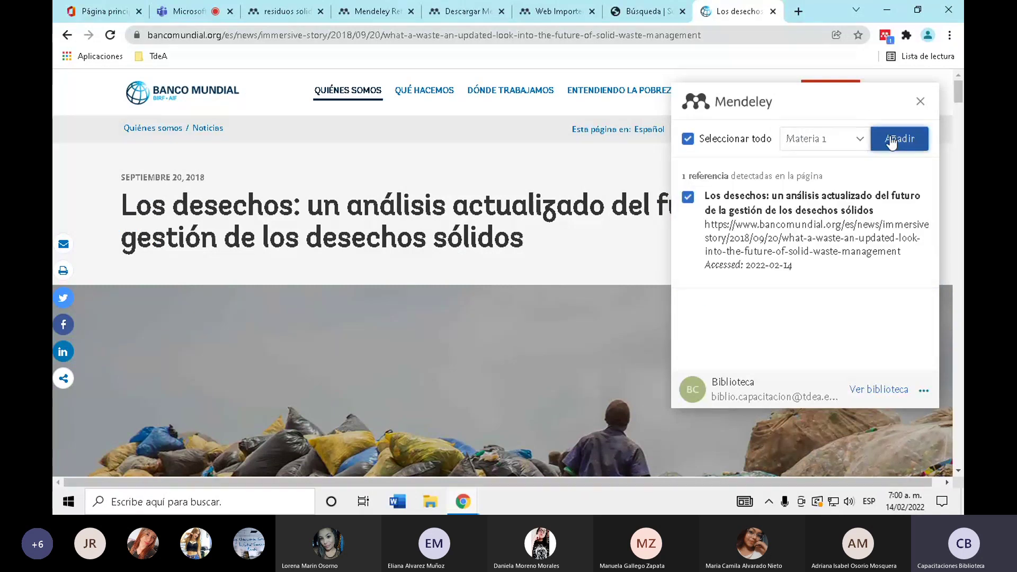
pyautogui.click(899, 138)
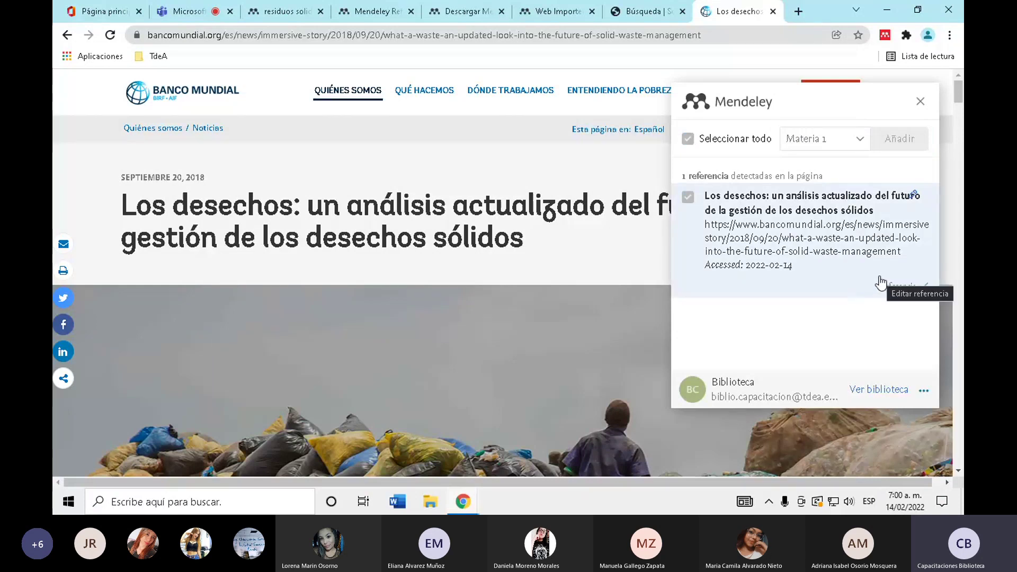
pyautogui.click(371, 12)
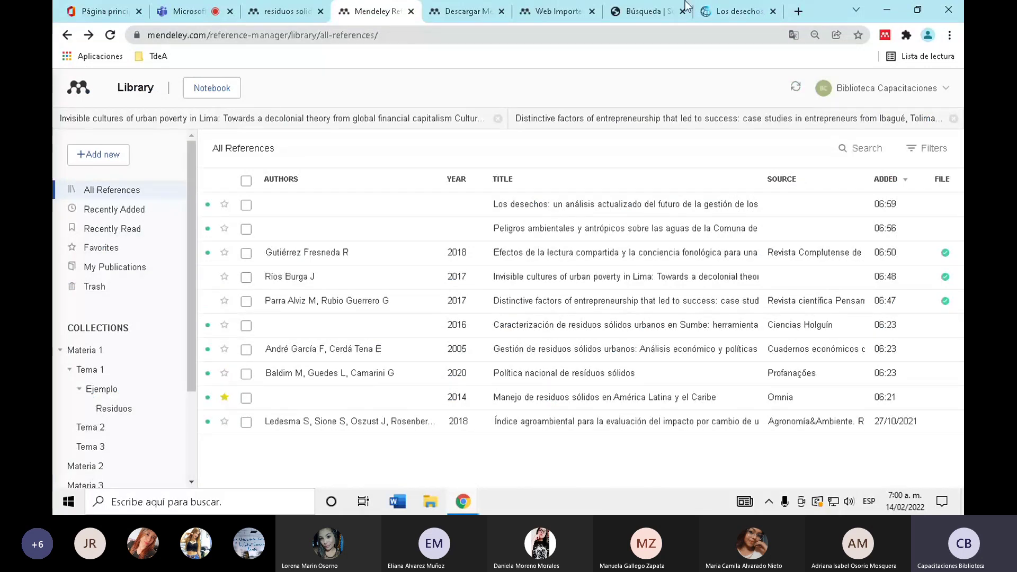
pyautogui.click(699, 11)
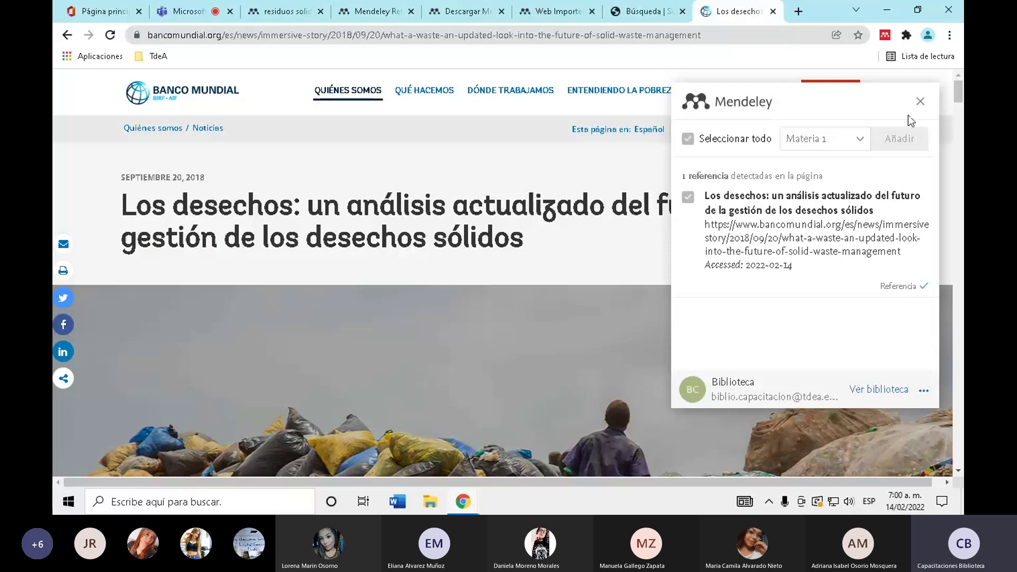
pyautogui.click(923, 107)
pyautogui.click(281, 11)
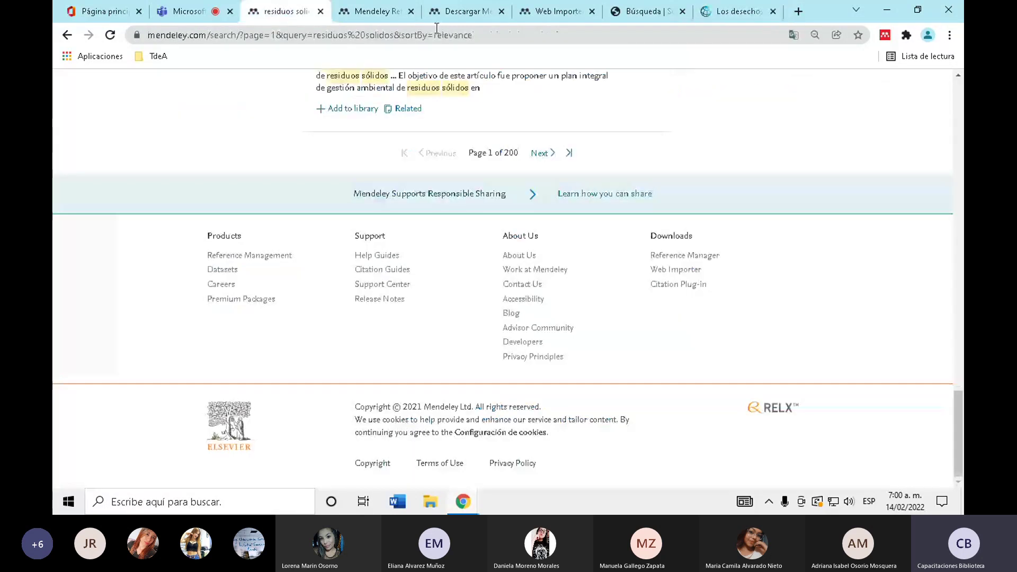
pyautogui.click(378, 10)
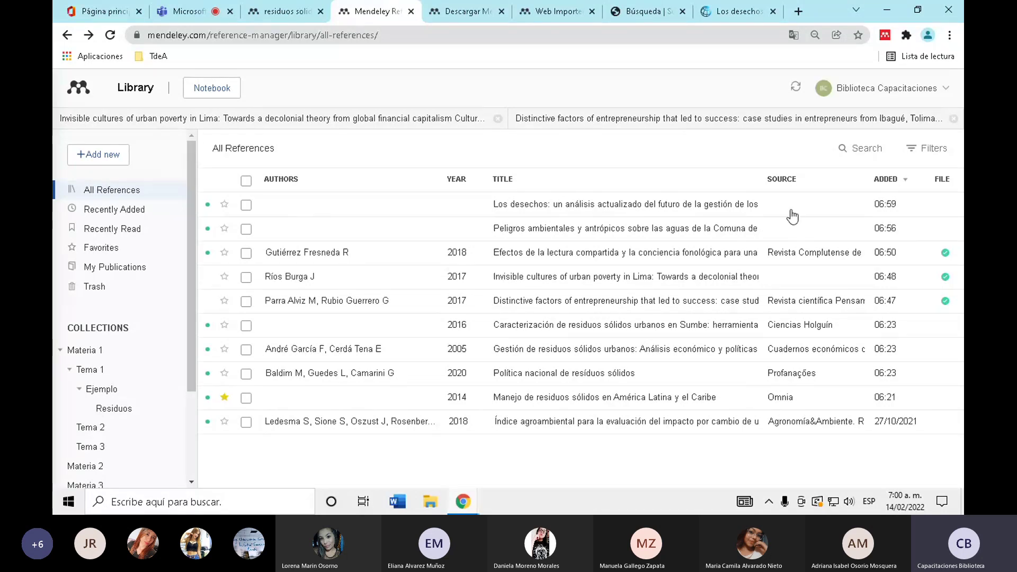
pyautogui.click(583, 205)
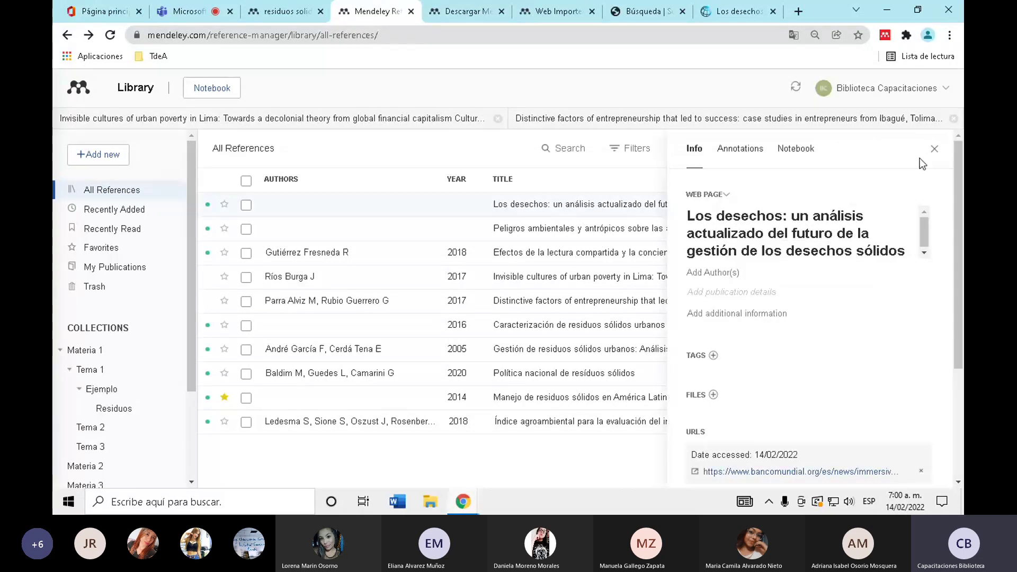
pyautogui.click(934, 149)
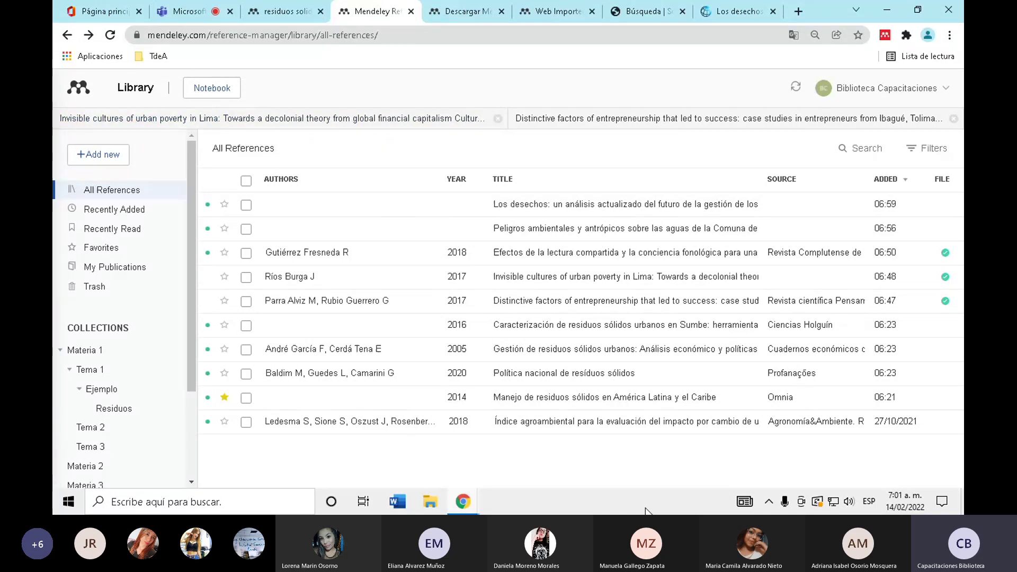
pyautogui.click(798, 11)
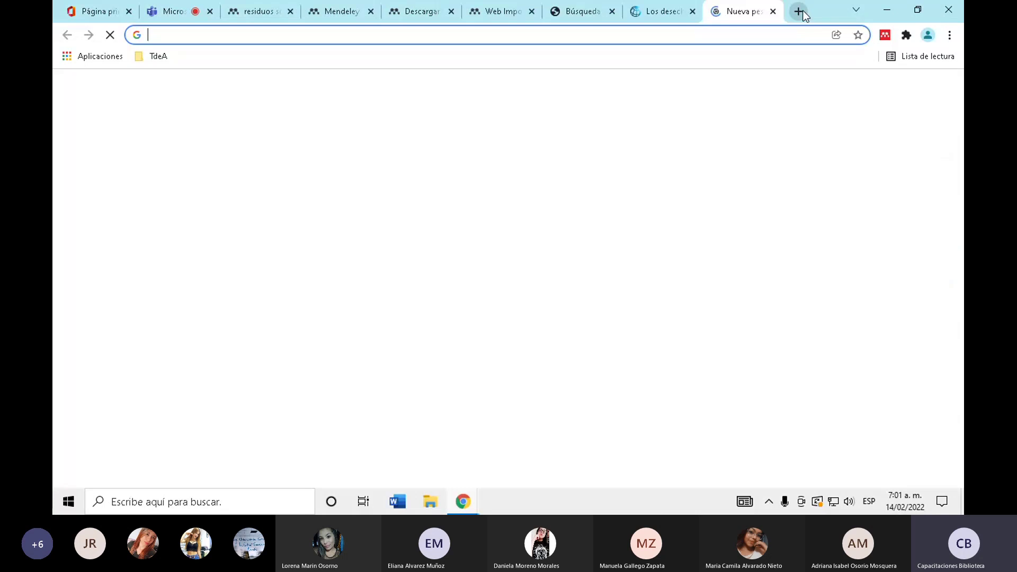
# - In a new tab, load tdea.edu.co and then the campus.tdea.edu.co site
pyautogui.write('t')
pyautogui.click(322, 62)
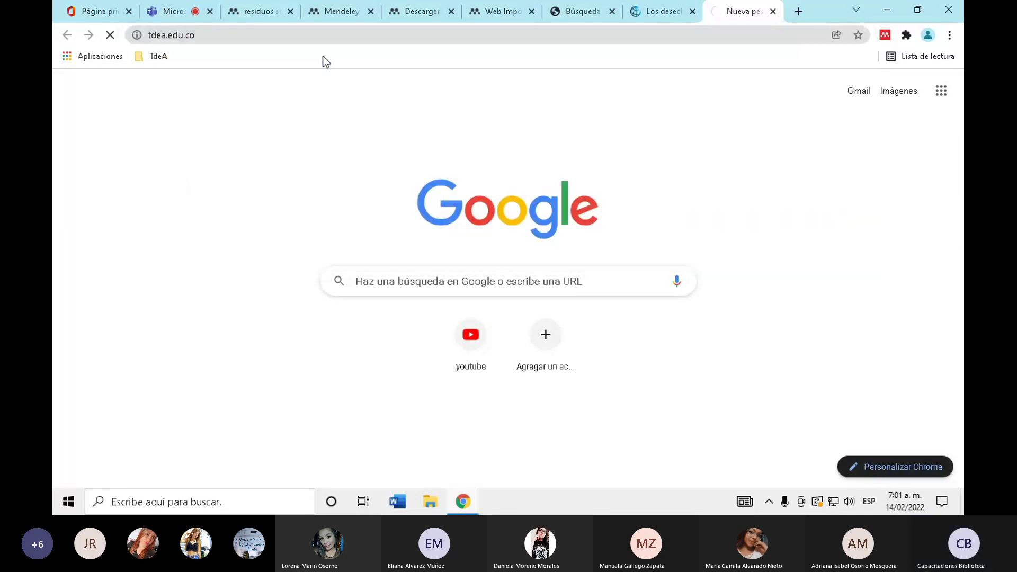
pyautogui.click(318, 35)
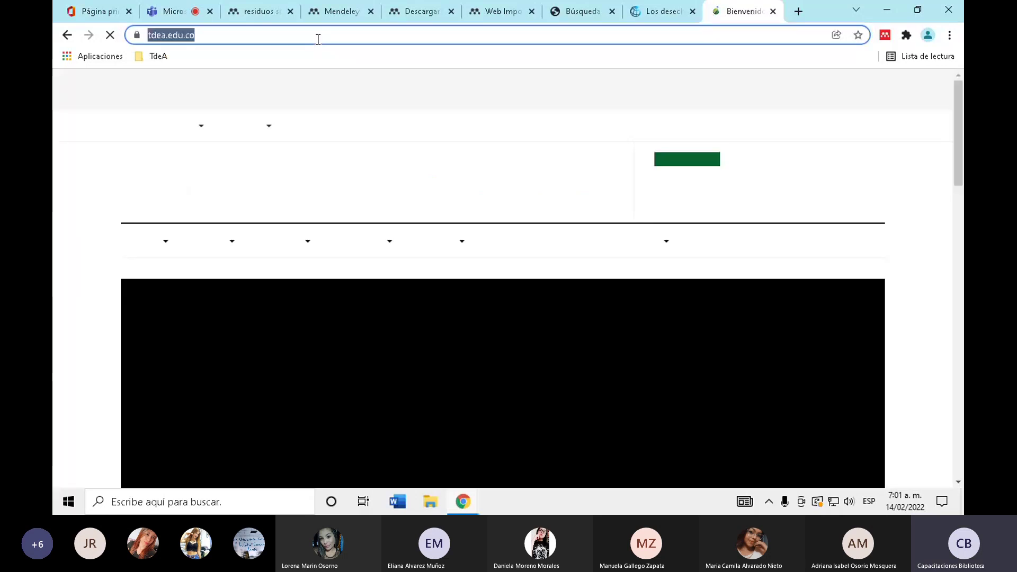
pyautogui.write('ca')
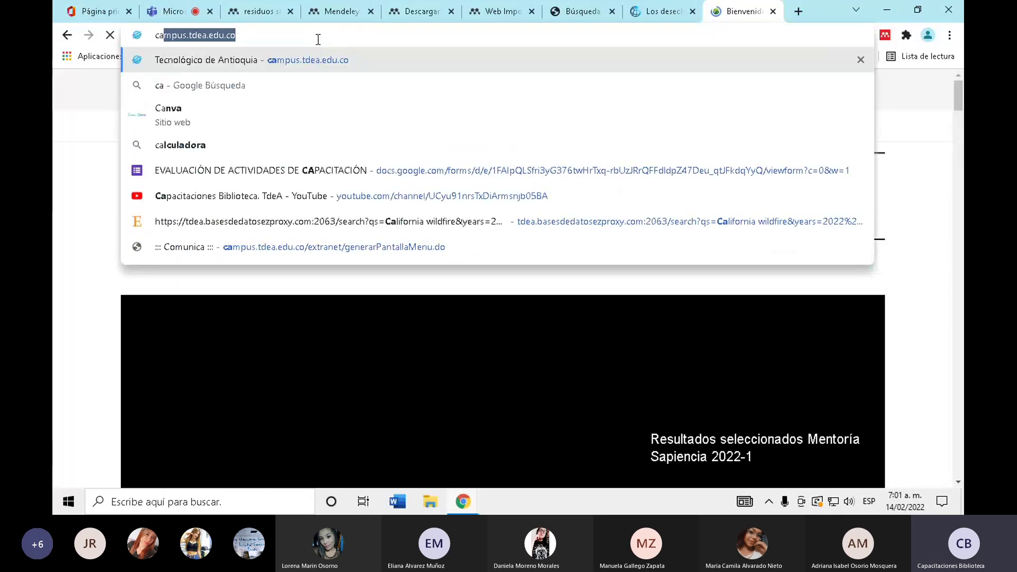
pyautogui.click(314, 62)
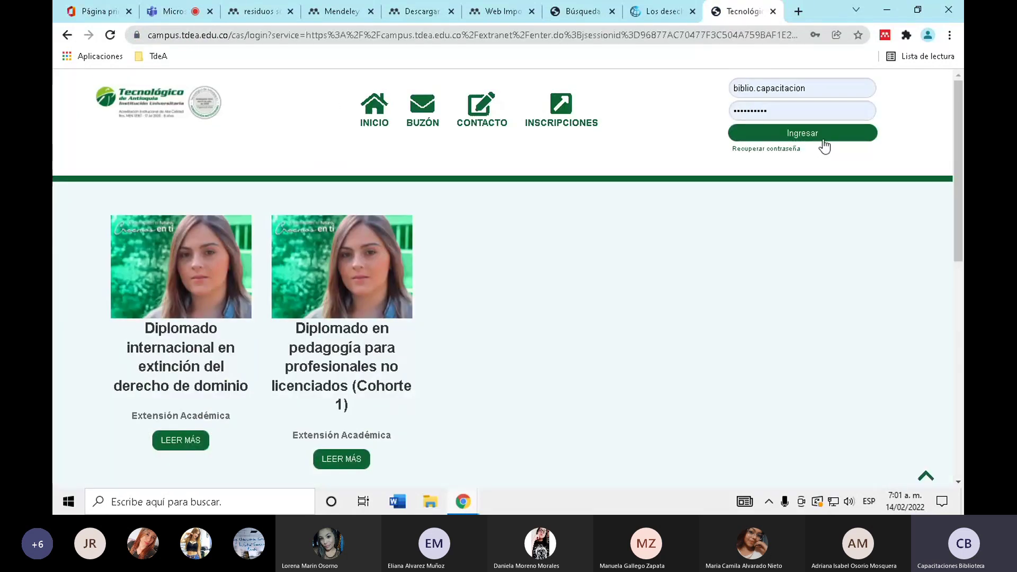
# - Submit the campus sign-in and mark the two taxi tiles in the image challenge
pyautogui.click(824, 136)
pyautogui.click(432, 333)
pyautogui.click(456, 332)
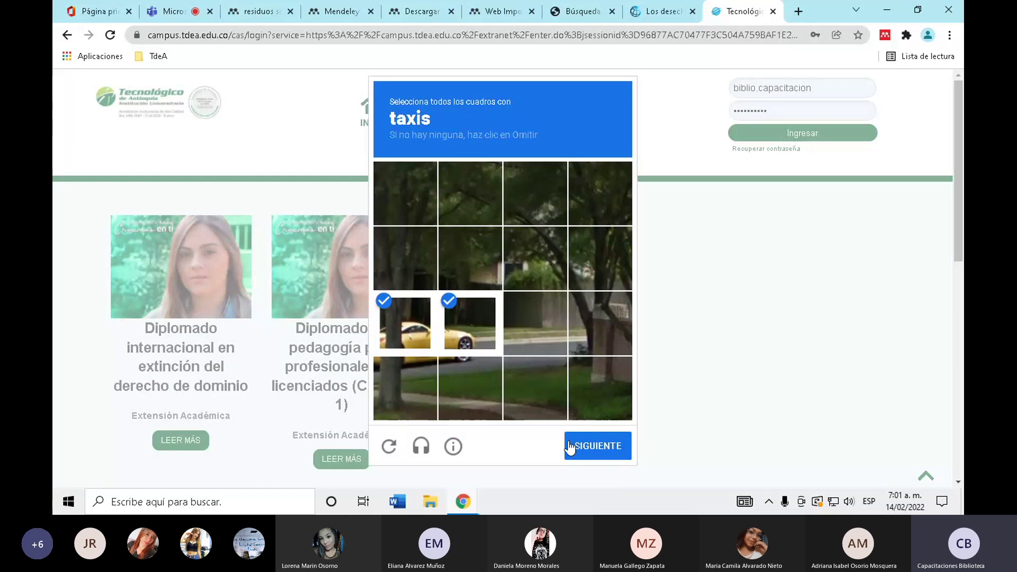
pyautogui.click(582, 450)
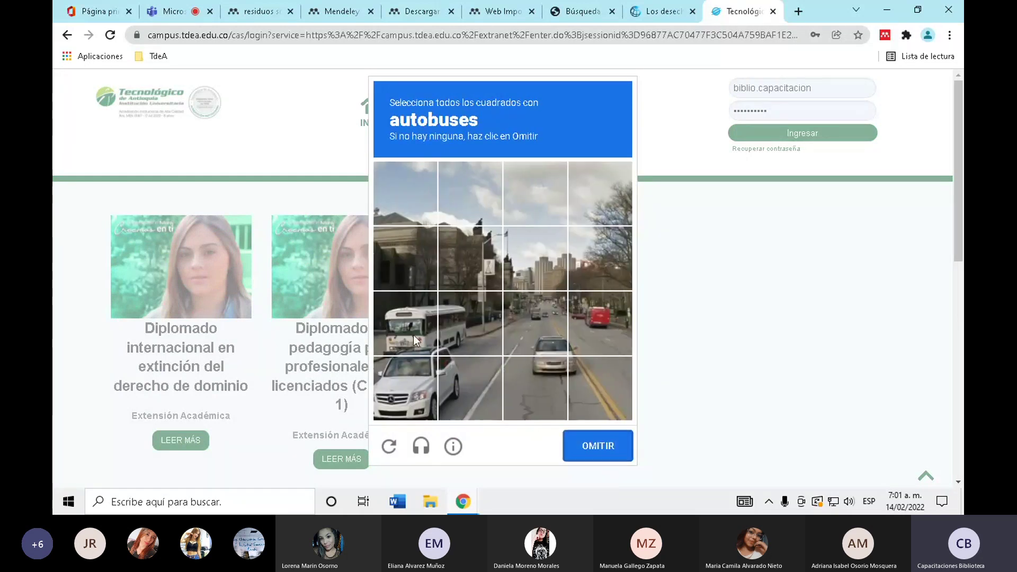
# - Mark the bus tiles to pass the reCAPTCHA and sign in to the campus portal
pyautogui.click(413, 335)
pyautogui.click(469, 324)
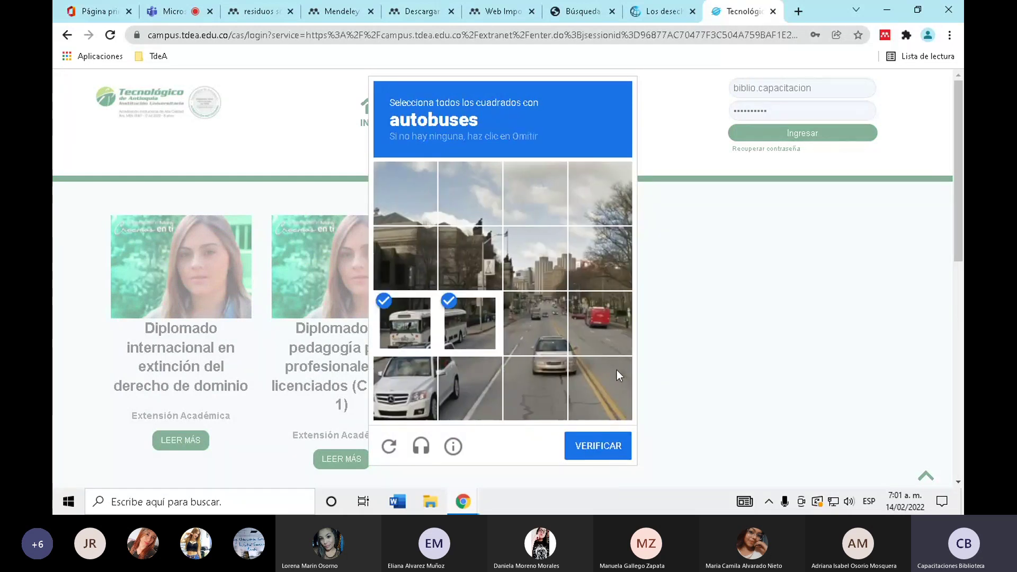
pyautogui.click(600, 324)
pyautogui.click(535, 324)
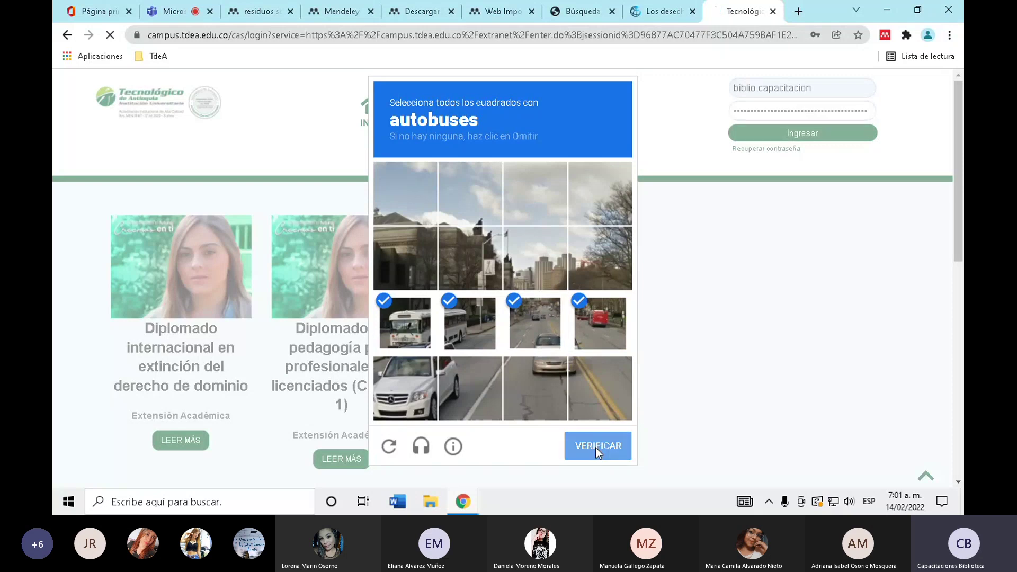
pyautogui.click(595, 447)
pyautogui.click(800, 135)
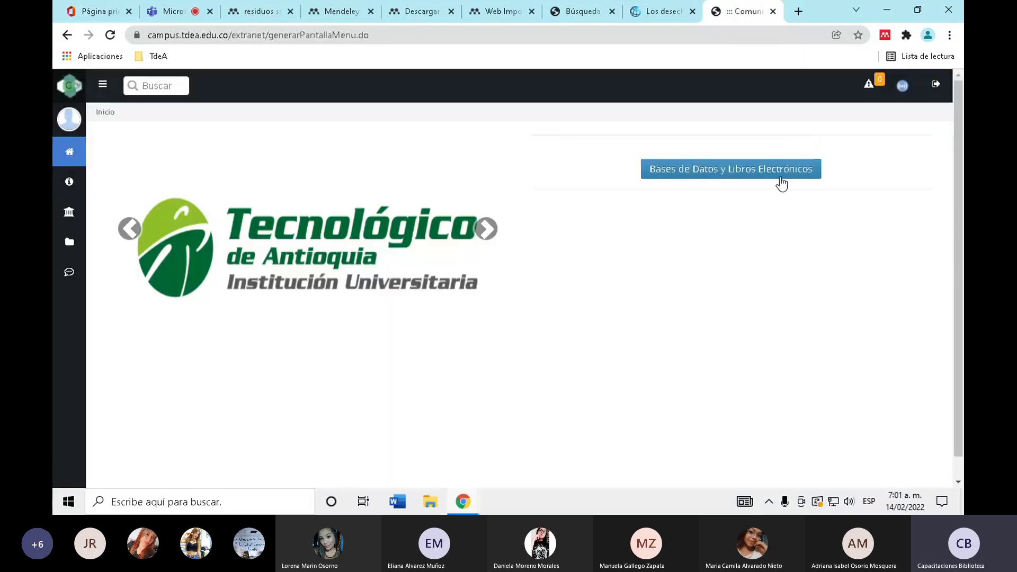
# - Open ScienceDirect from the 'Bases de Datos y Libros Electrónicos' list
pyautogui.click(780, 171)
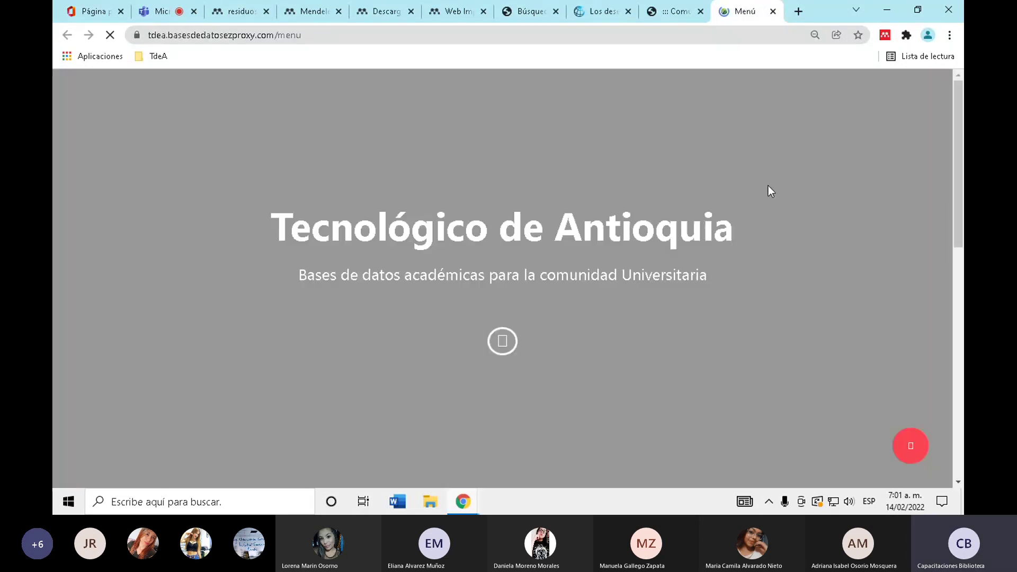
pyautogui.scroll(-7, 718, 201)
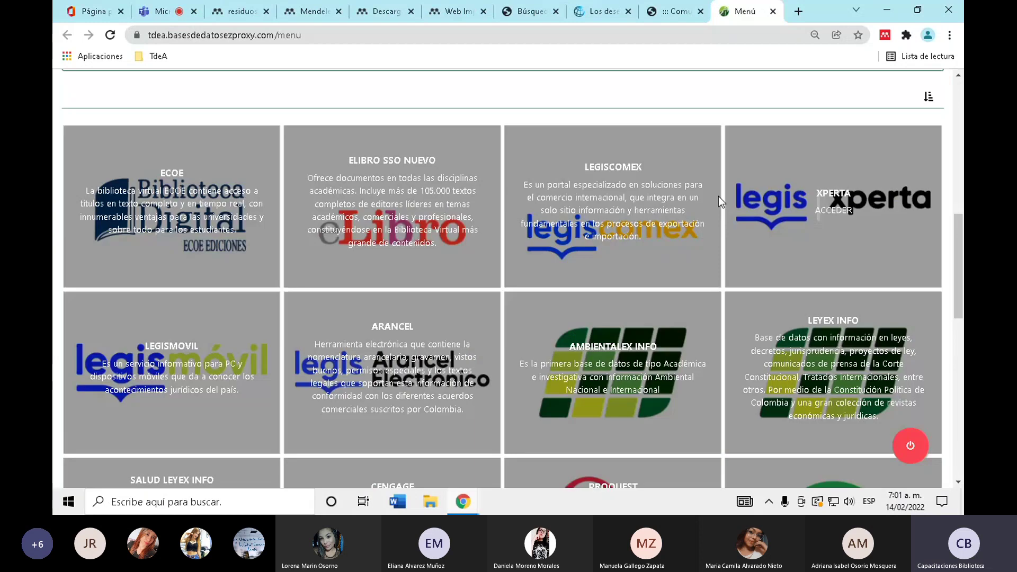
pyautogui.scroll(-10, 718, 201)
pyautogui.scroll(3, 719, 203)
pyautogui.click(399, 280)
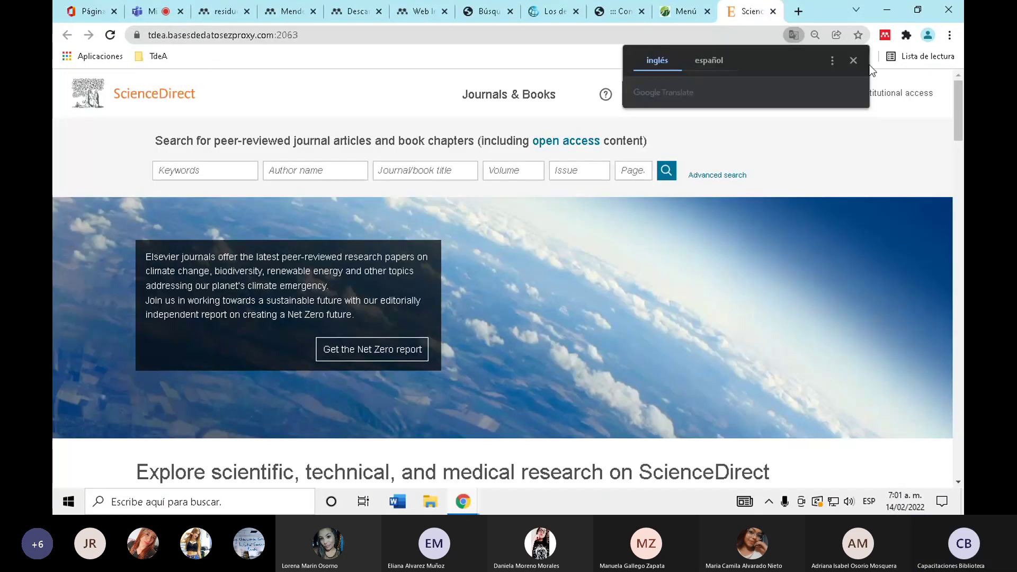
# - Search ScienceDirect keywords for 'residuos solidos' and open the first result, the biogas article
pyautogui.click(199, 168)
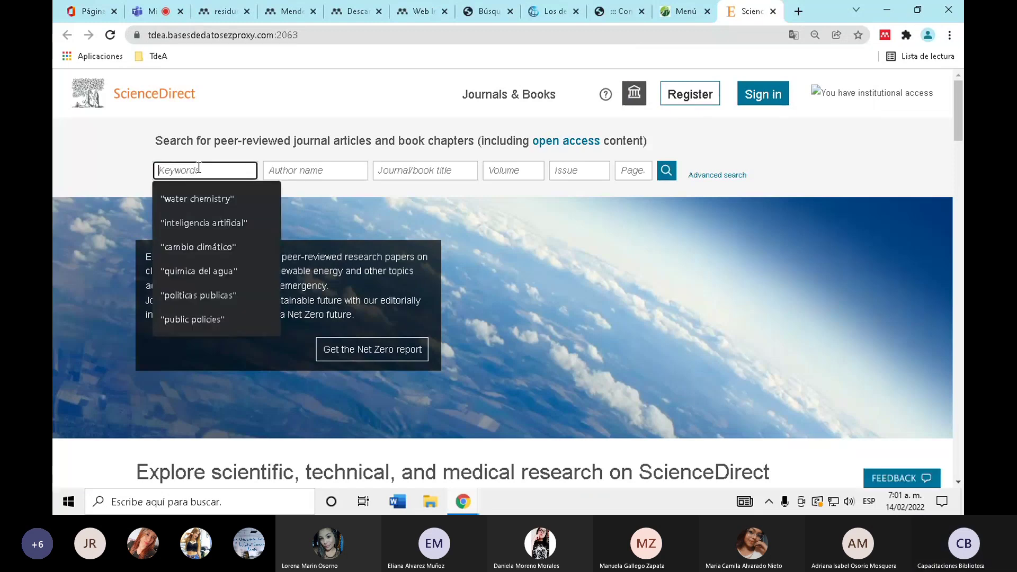
pyautogui.write('"r')
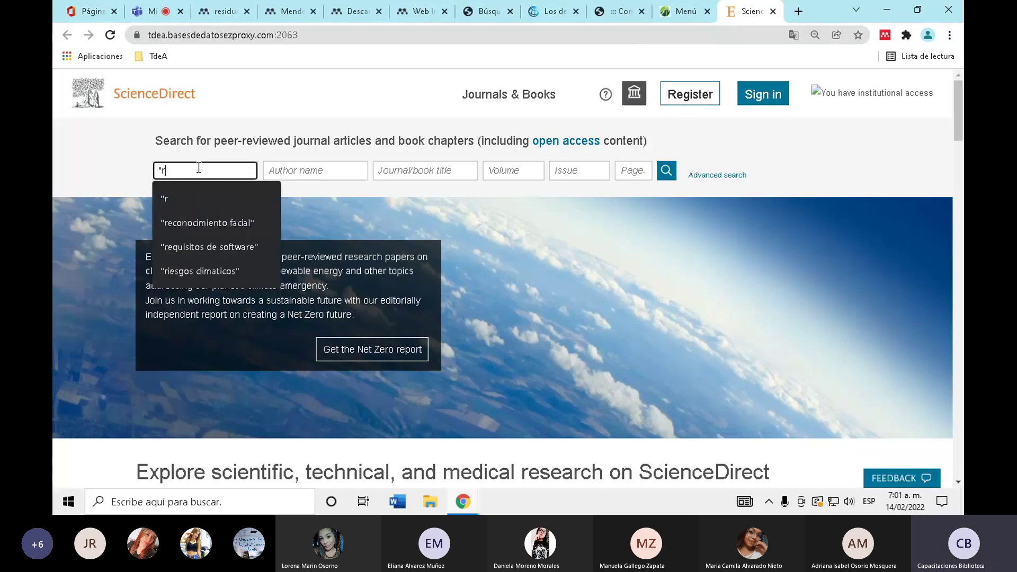
pyautogui.write('esiduos solid')
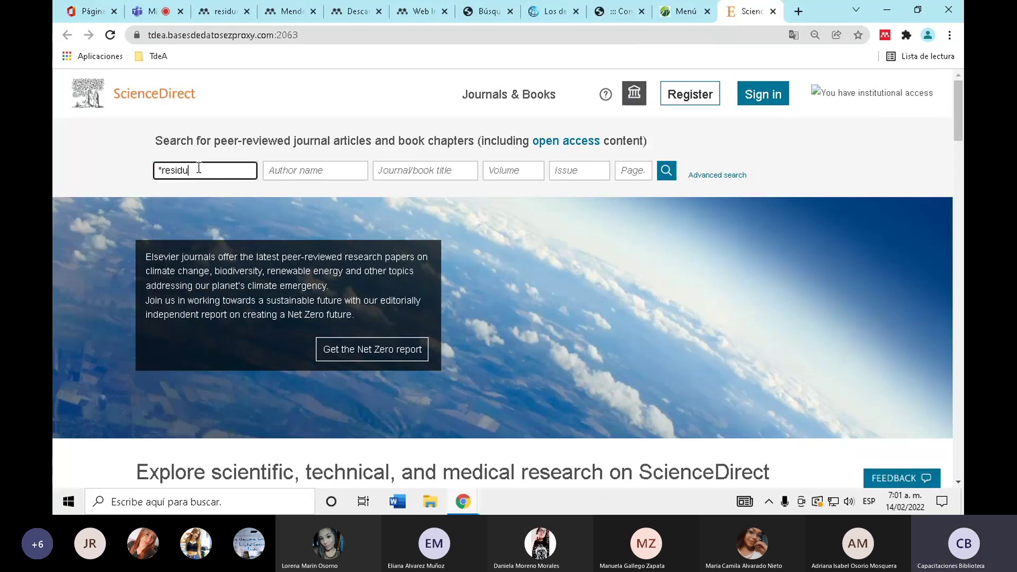
pyautogui.write('os"')
pyautogui.press('Return')
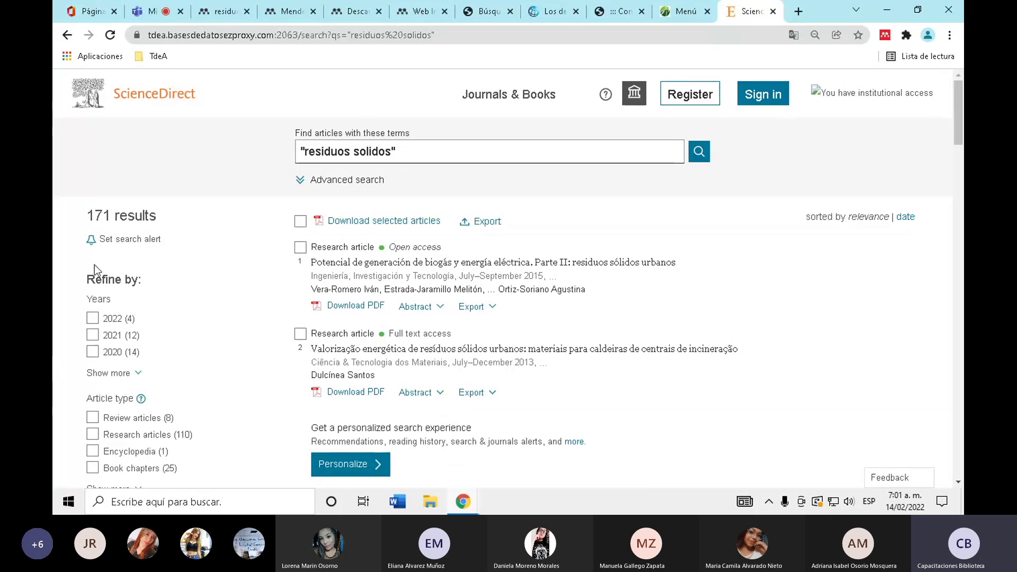
pyautogui.scroll(-1, 94, 268)
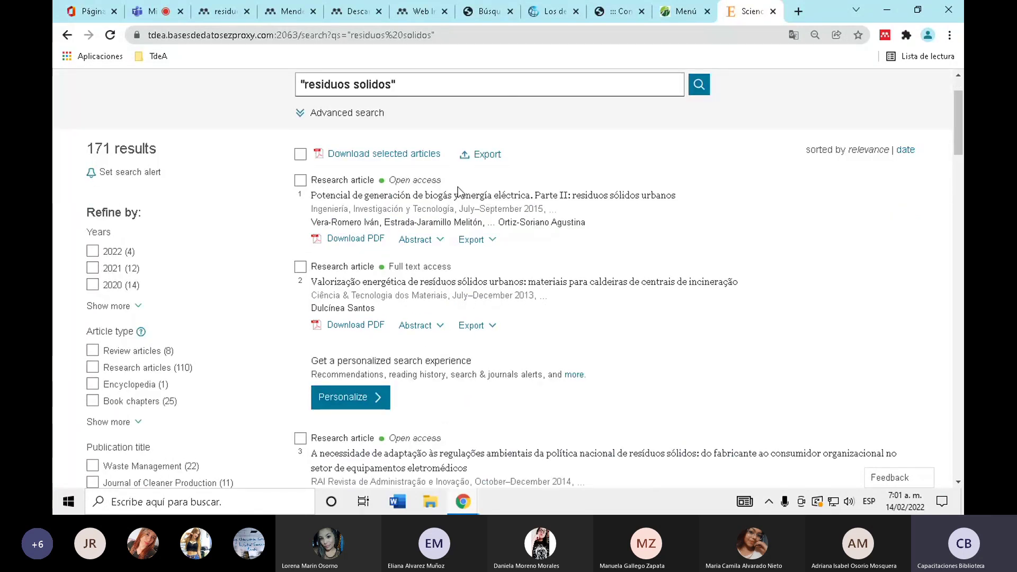
pyautogui.click(453, 204)
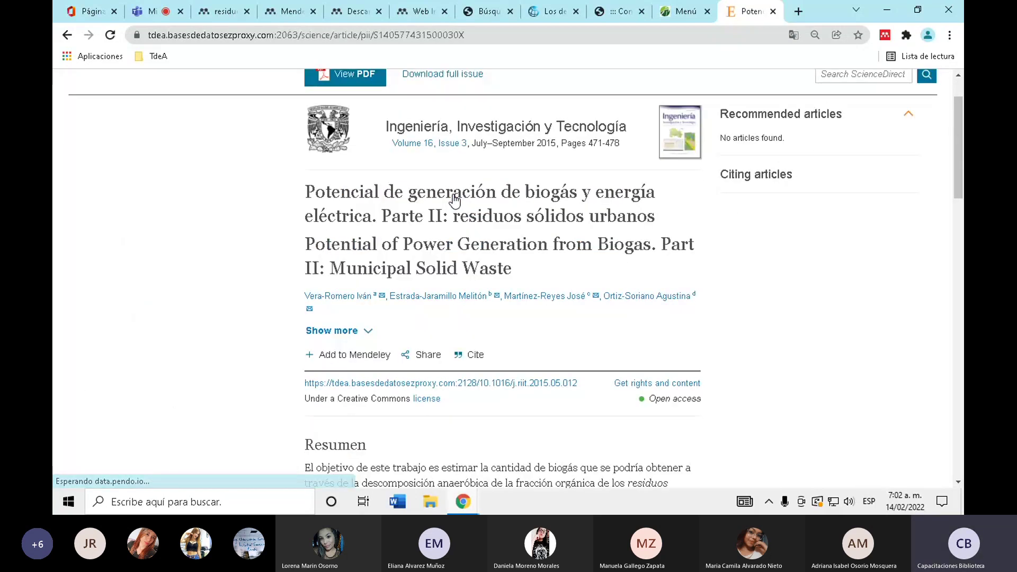
# - Send the biogas article to Mendeley and add it to the Materia 1 collection
pyautogui.scroll(-3, 360, 294)
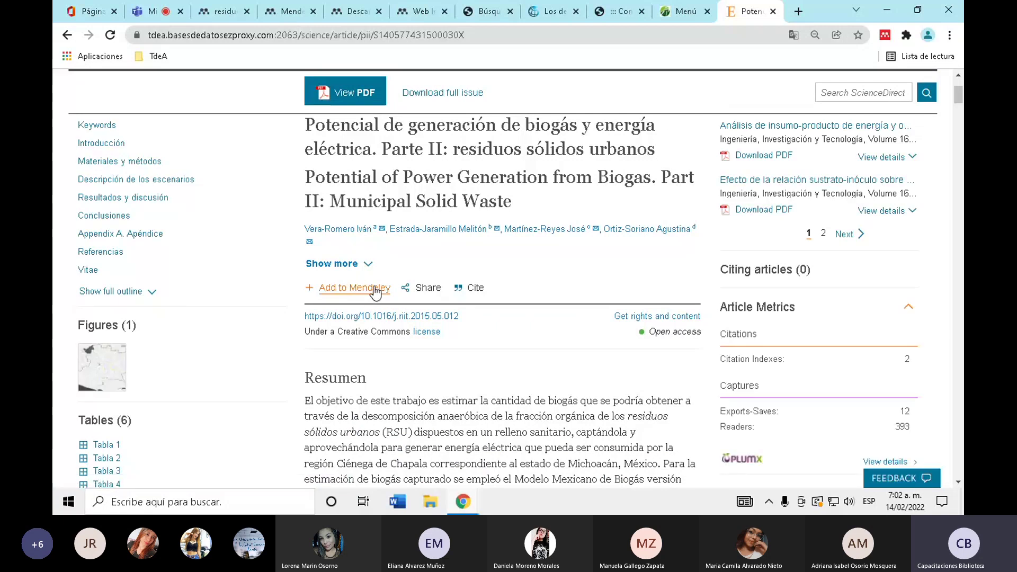
pyautogui.click(354, 300)
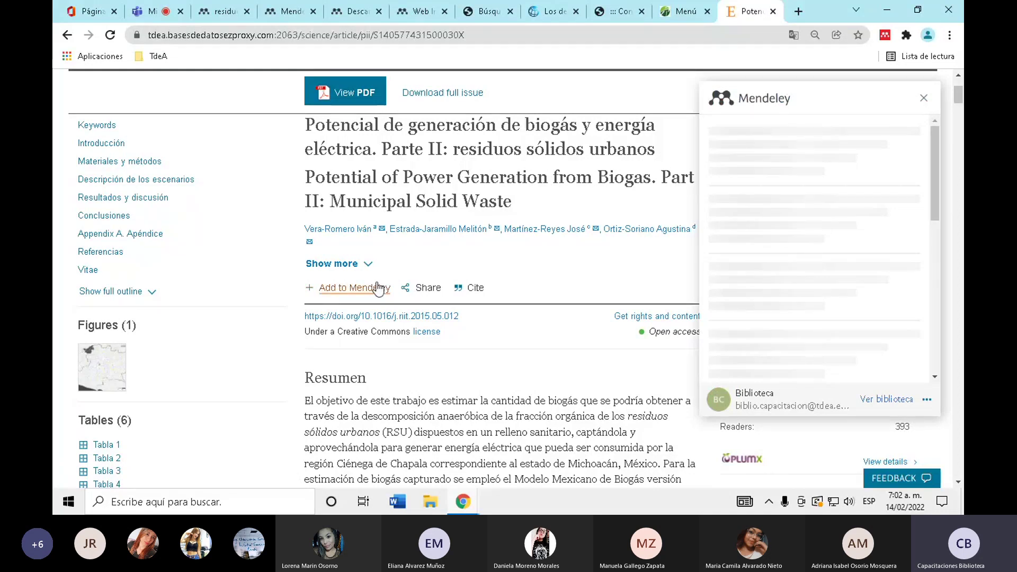
pyautogui.scroll(3, 952, 289)
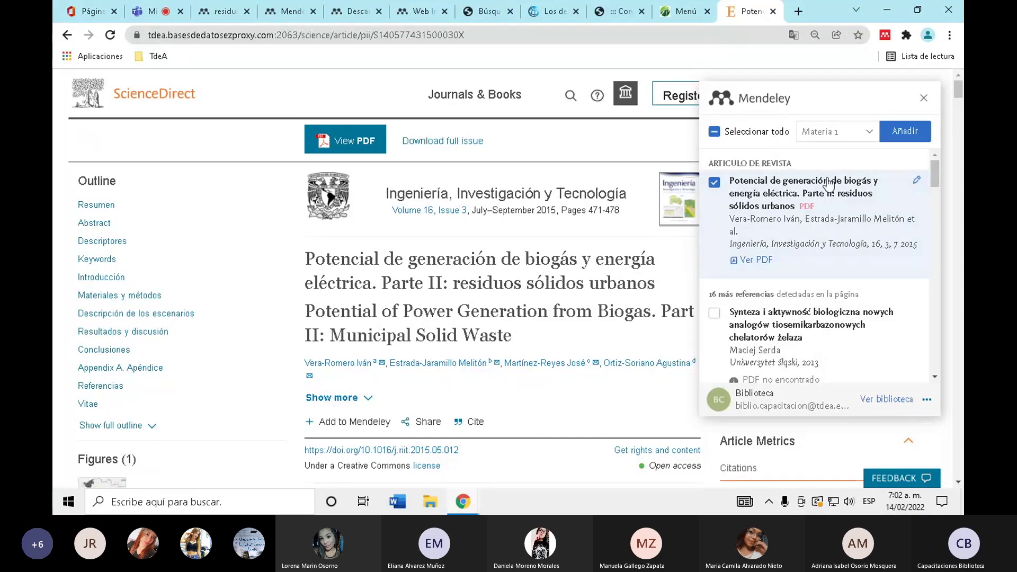
pyautogui.click(904, 139)
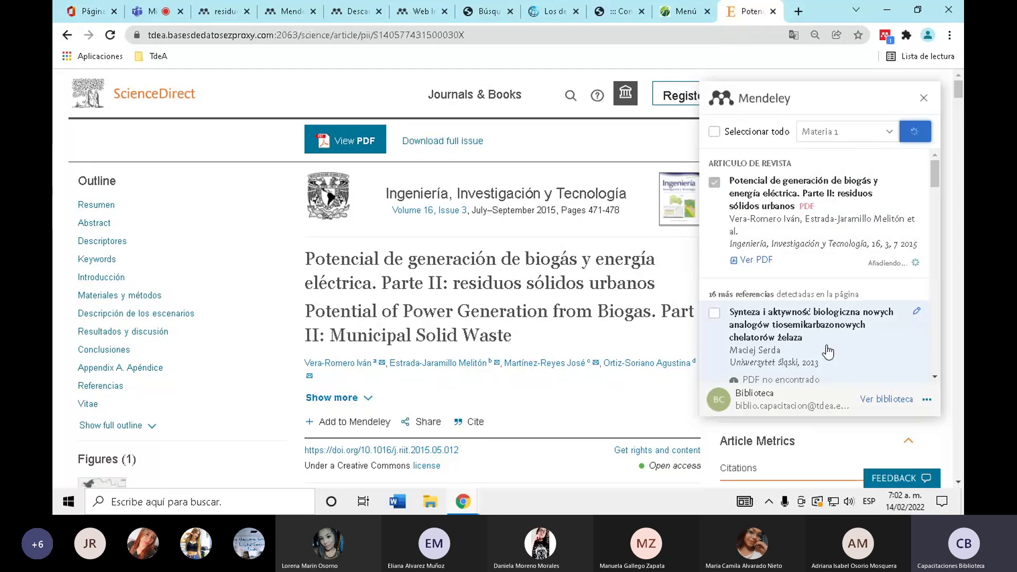
pyautogui.scroll(-10, 394, 282)
pyautogui.scroll(10, 394, 282)
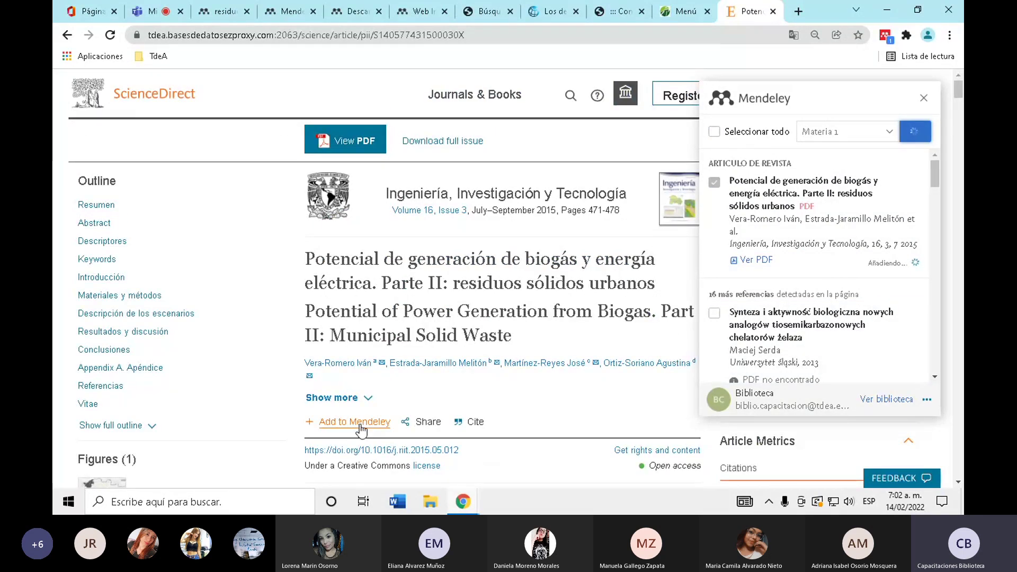
pyautogui.scroll(-1, 374, 343)
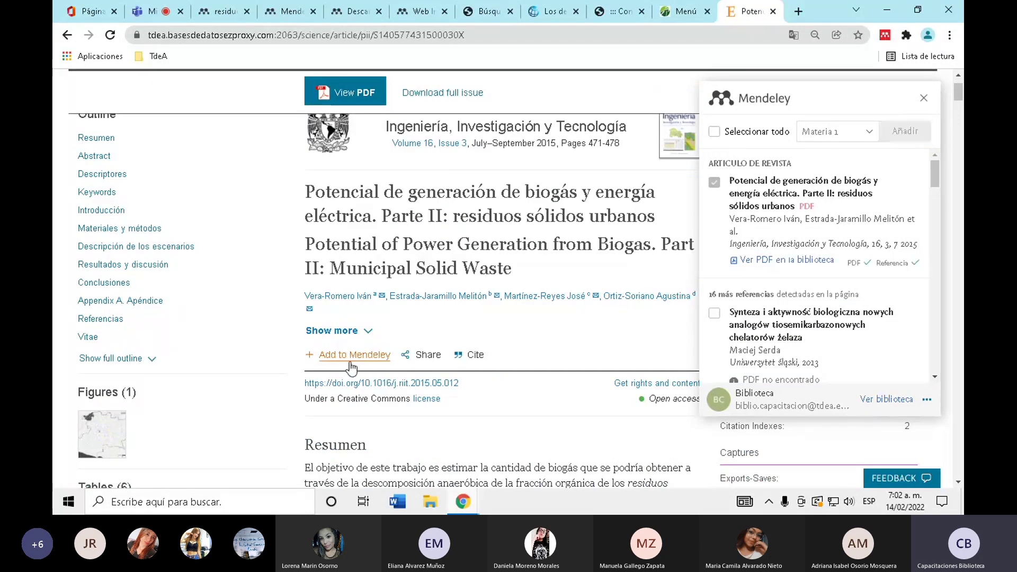
# - Confirm the article in the Mendeley library, then close the Mendeley panel on ScienceDirect
pyautogui.click(297, 9)
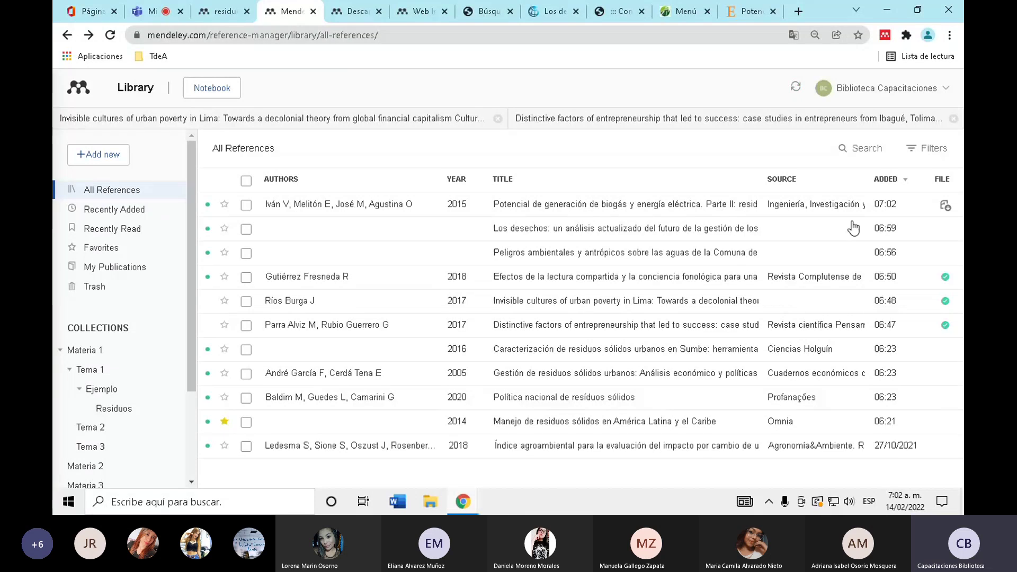
pyautogui.click(751, 6)
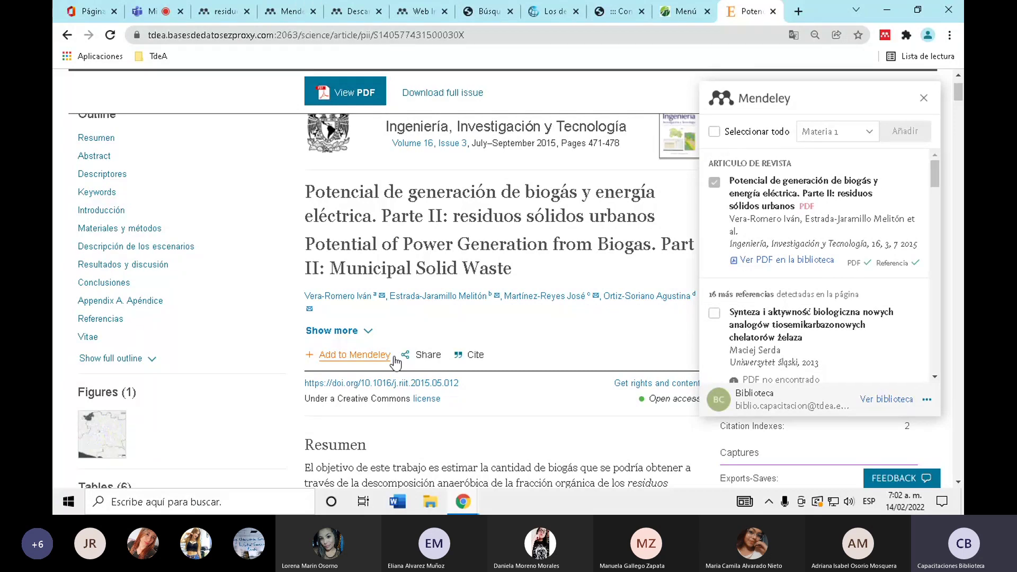
pyautogui.scroll(2, 394, 363)
pyautogui.click(923, 99)
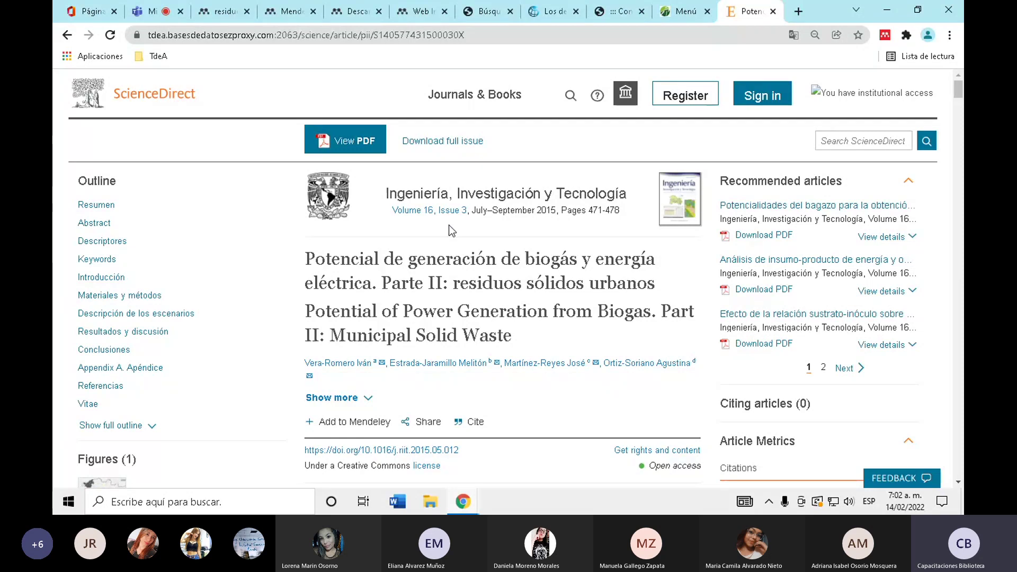
# - From the ScienceDirect home page, rerun the 'residuos solidos' keyword search
pyautogui.click(133, 99)
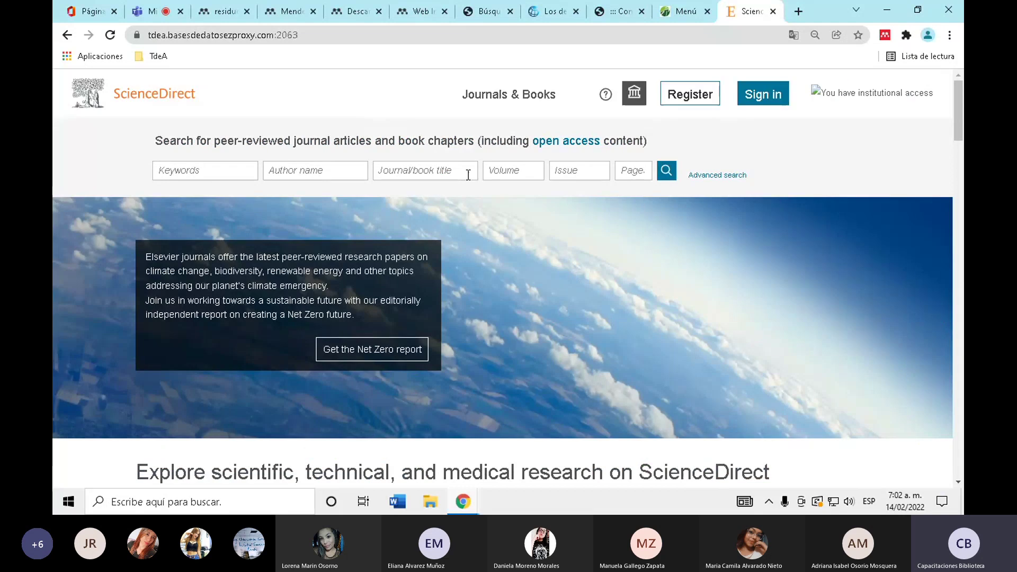
pyautogui.scroll(-5, 468, 175)
pyautogui.scroll(5, 466, 175)
pyautogui.click(218, 171)
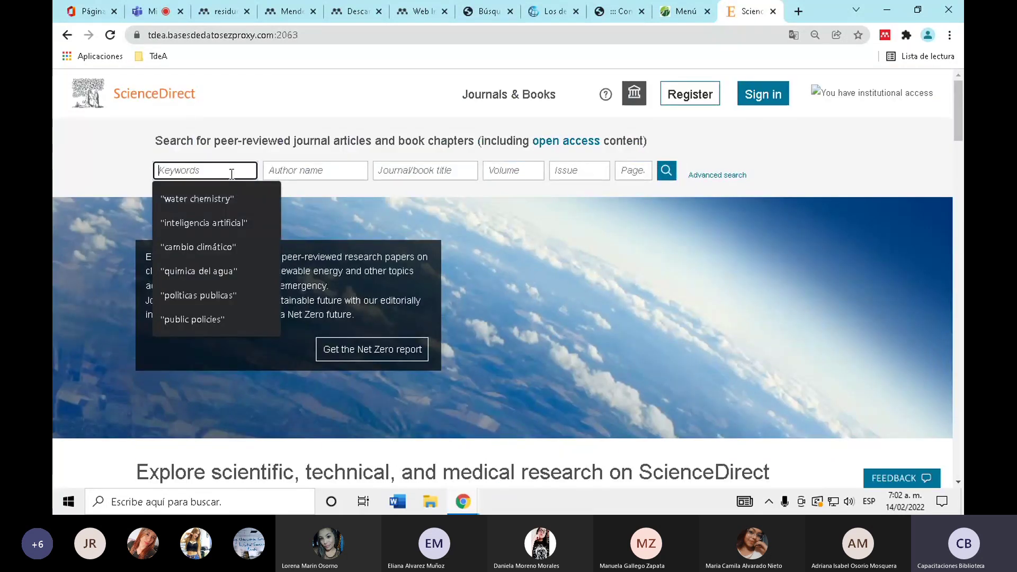
pyautogui.write('r')
pyautogui.press('BackSpace')
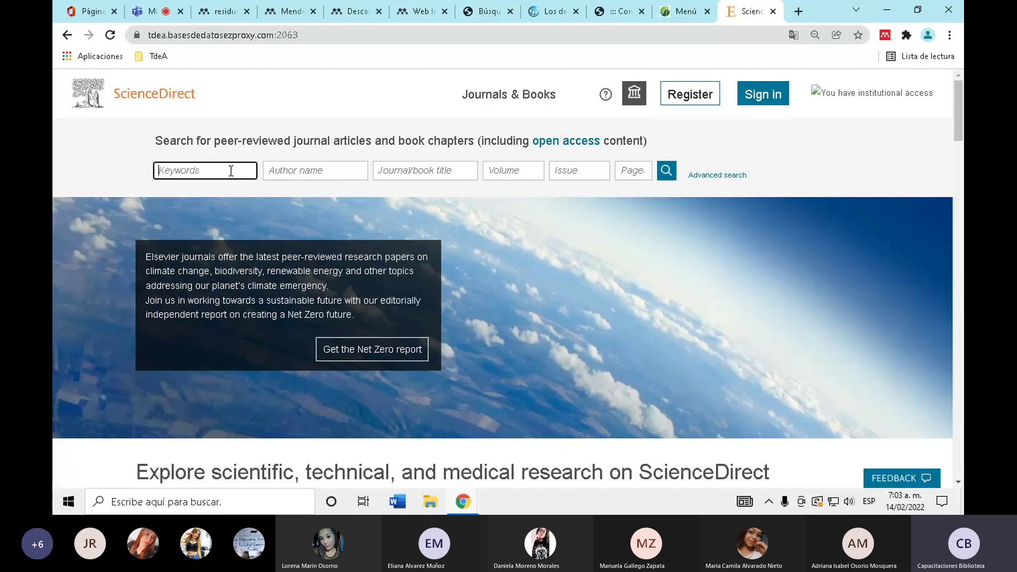
pyautogui.write('"residuos solidos')
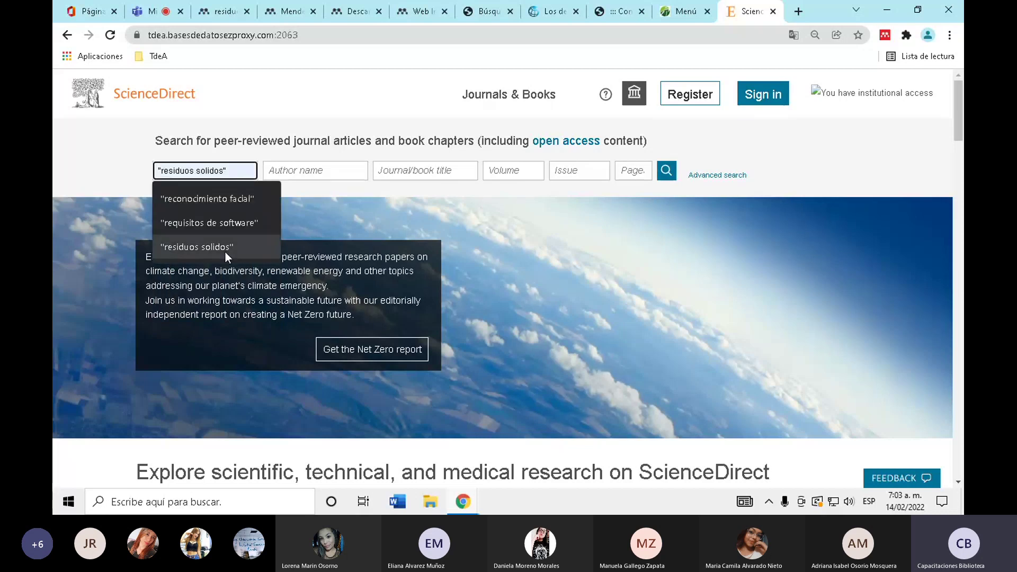
pyautogui.click(225, 248)
pyautogui.click(666, 172)
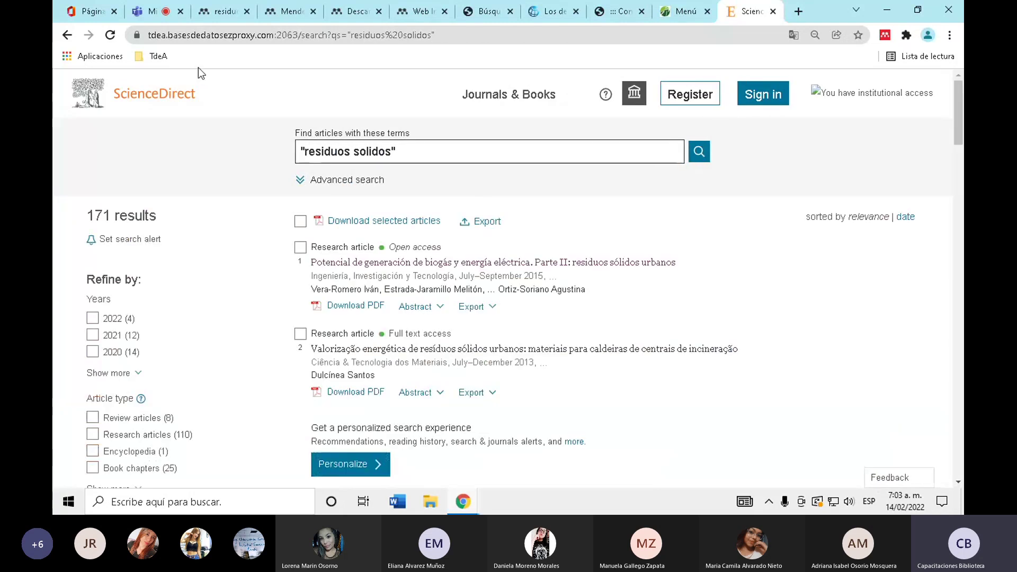
# - Check the Mendeley library, then open result 7, the substrate-inoculum methane potential article
pyautogui.click(223, 11)
pyautogui.click(316, 6)
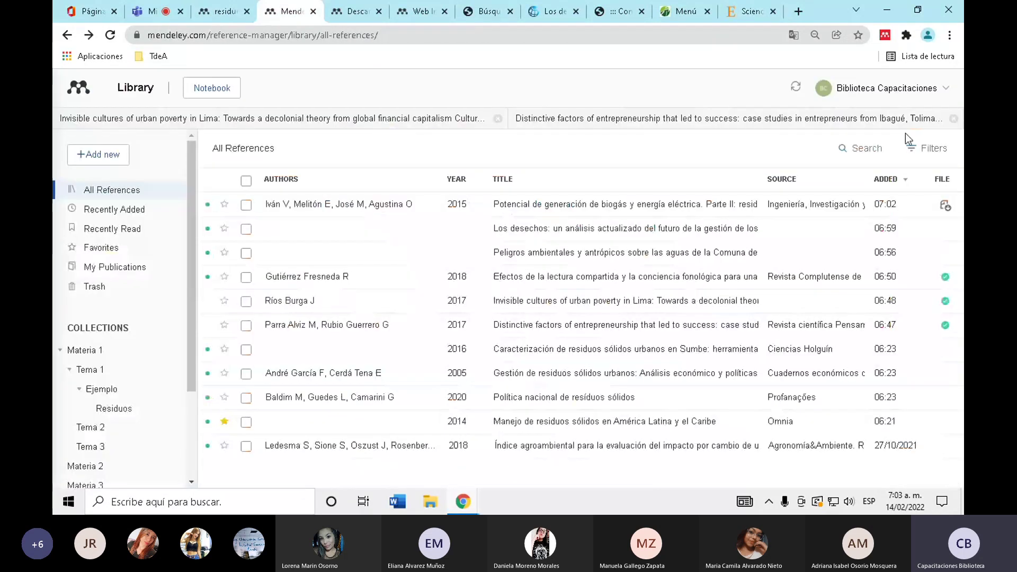
pyautogui.click(750, 11)
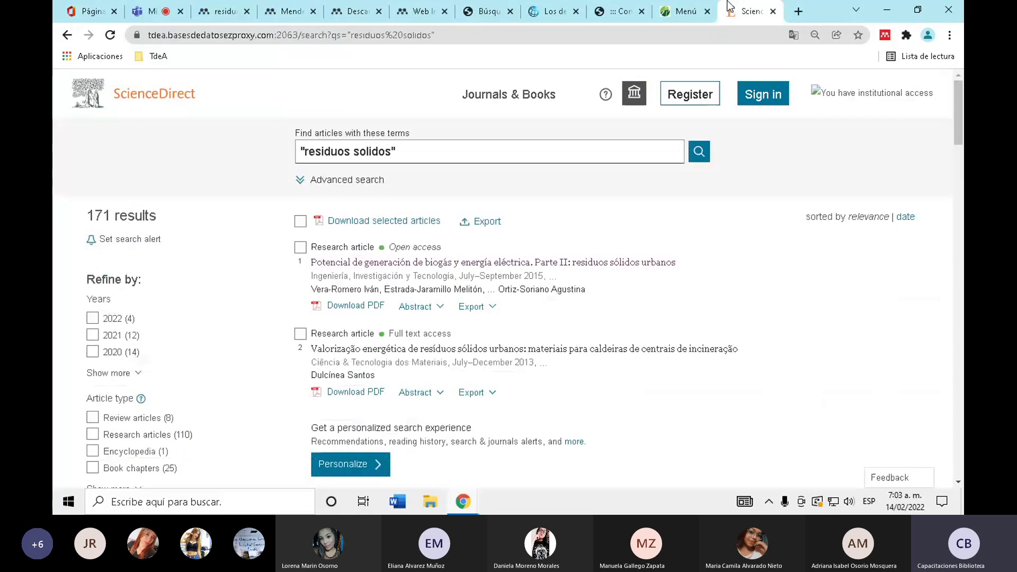
pyautogui.scroll(-5, 485, 297)
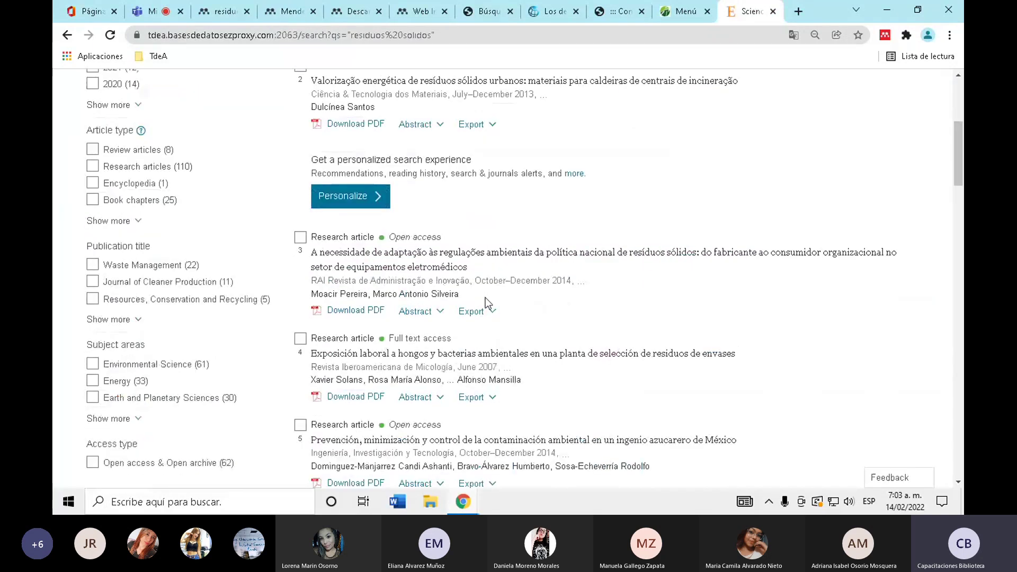
pyautogui.scroll(-1, 485, 297)
pyautogui.click(681, 11)
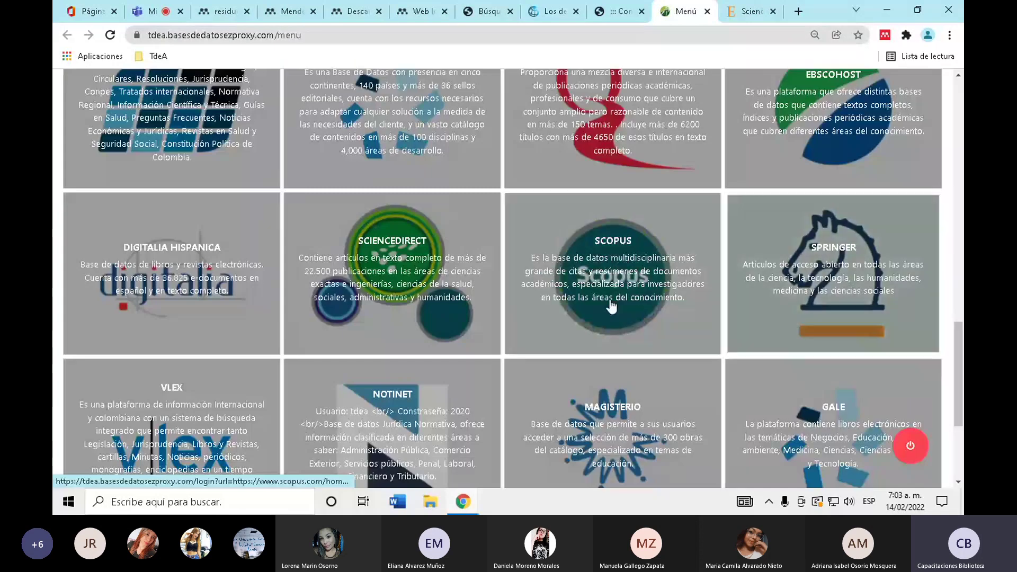
pyautogui.click(733, 8)
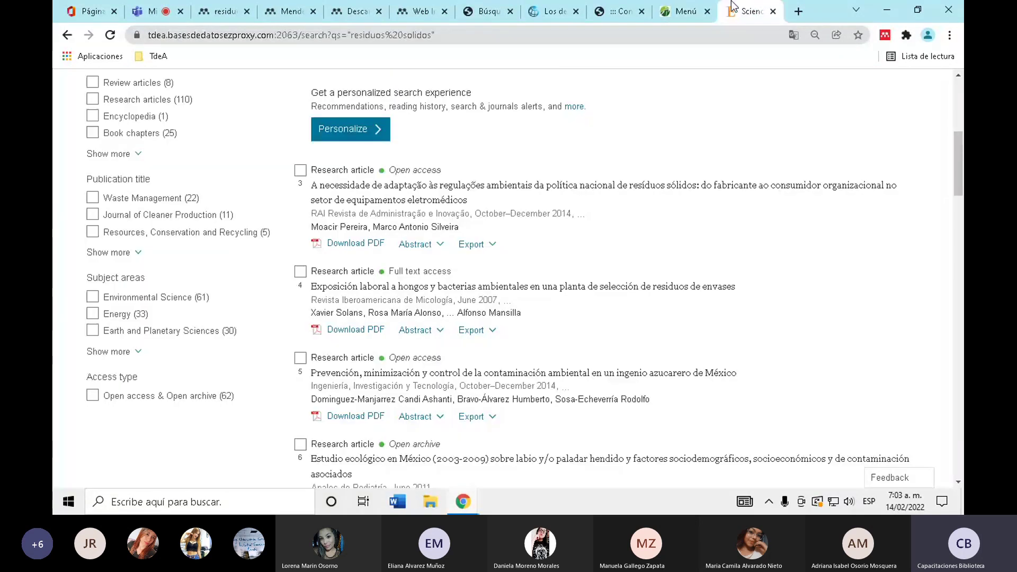
pyautogui.scroll(-4, 390, 360)
pyautogui.click(390, 362)
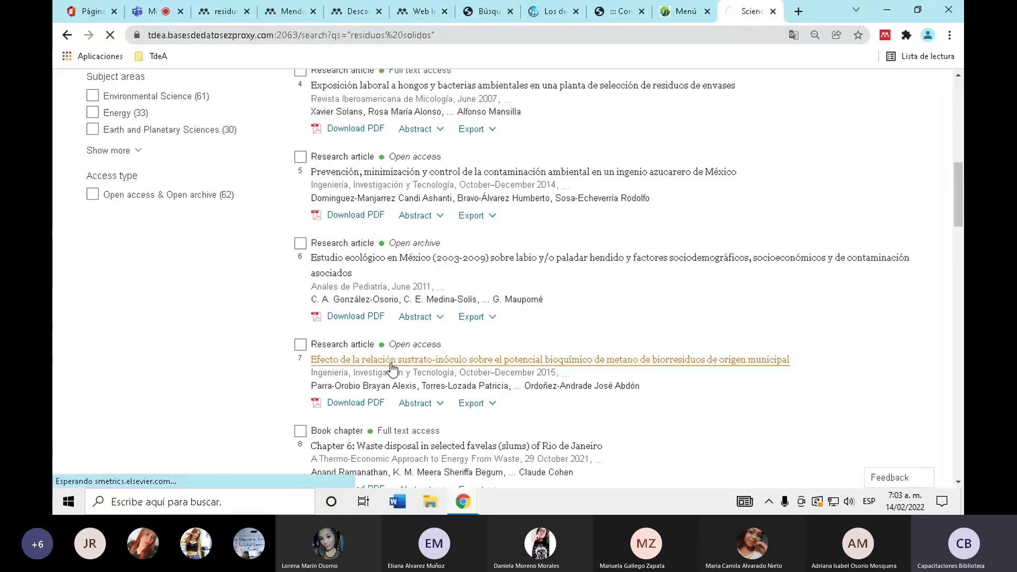
pyautogui.scroll(-4, 392, 370)
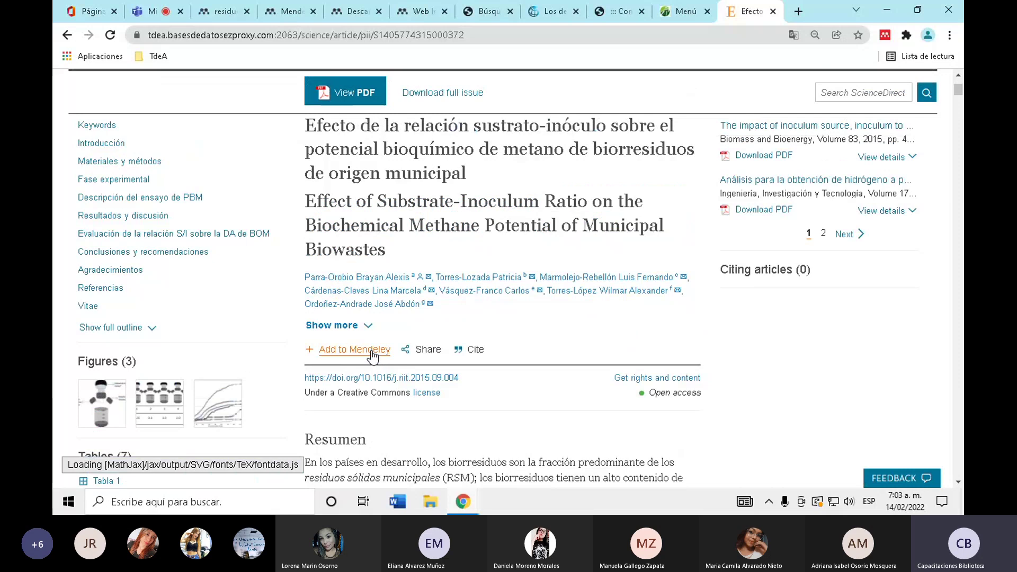
# - Add the substrate-inoculum article to Mendeley and confirm it tops All References
pyautogui.click(372, 355)
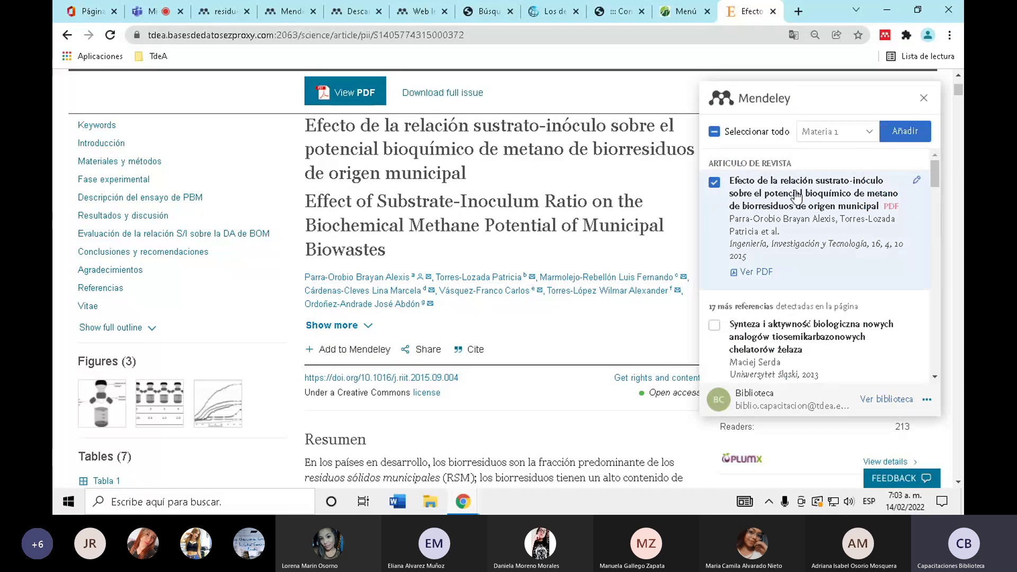
pyautogui.click(911, 133)
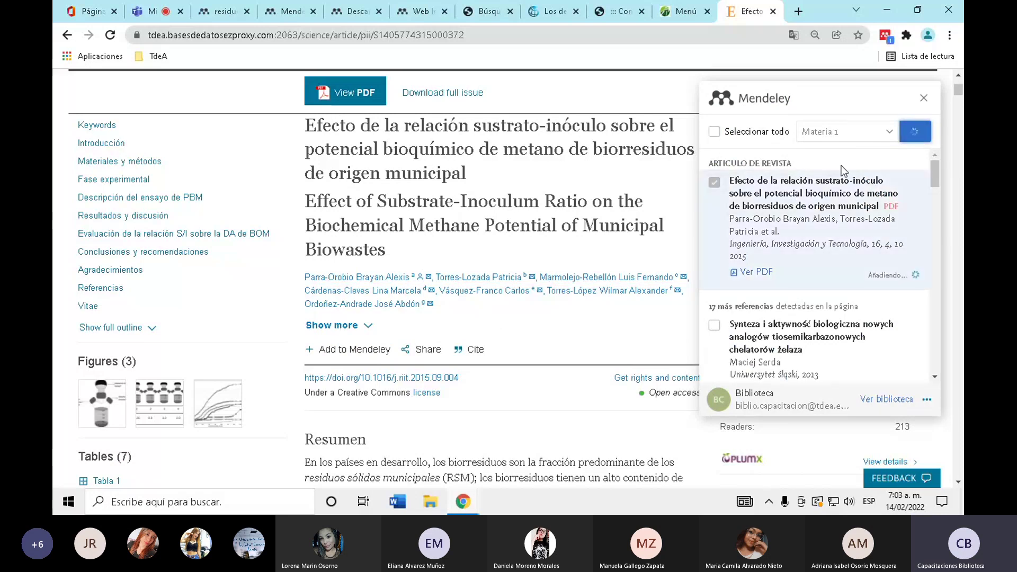
pyautogui.scroll(3, 416, 325)
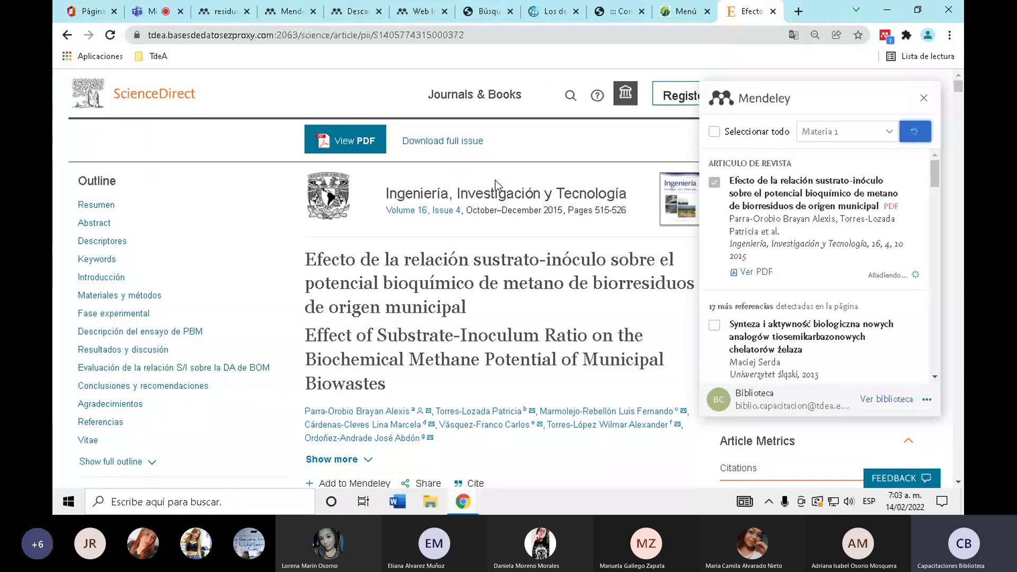
pyautogui.hotkey('ctrl', '4')
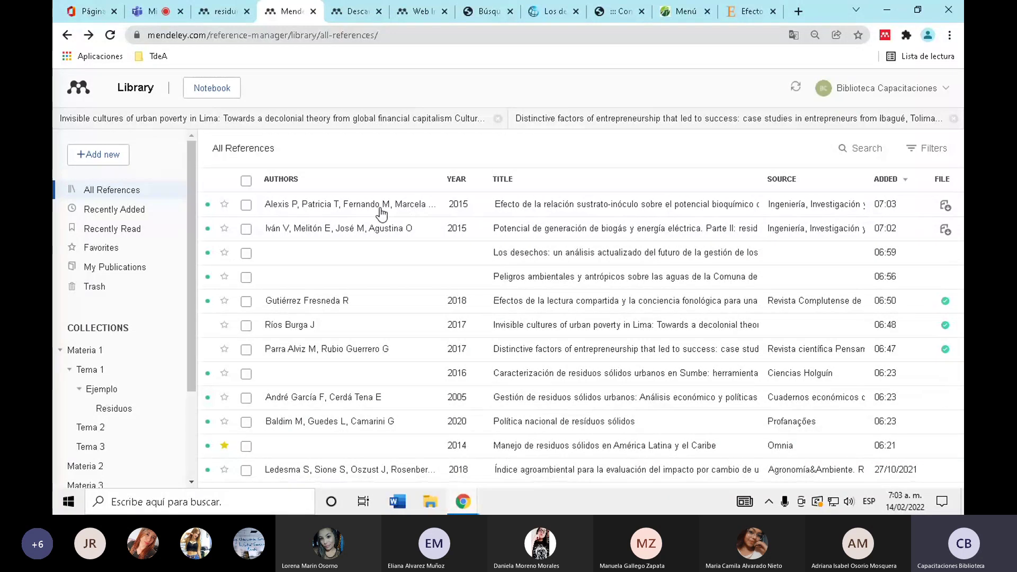
# - Close the ScienceDirect article tab and open PROQUEST from the TdeA databases menu
pyautogui.click(749, 8)
pyautogui.click(773, 11)
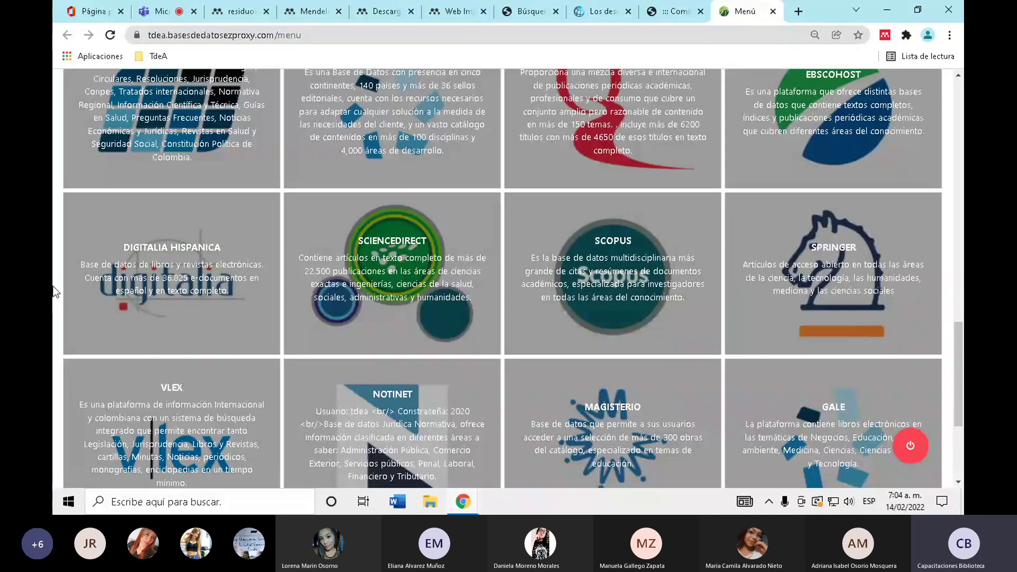
pyautogui.scroll(1, 55, 264)
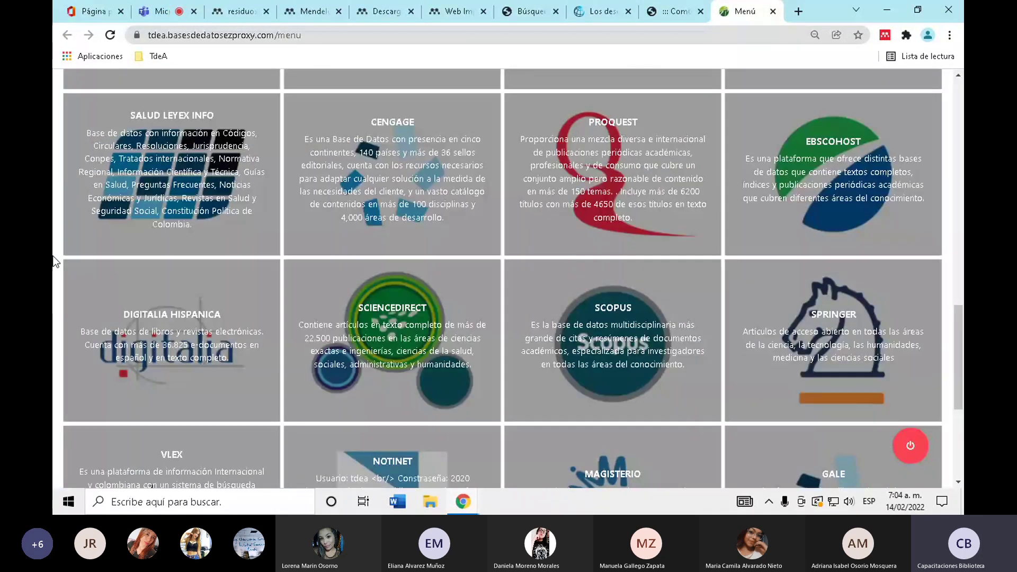
pyautogui.click(616, 152)
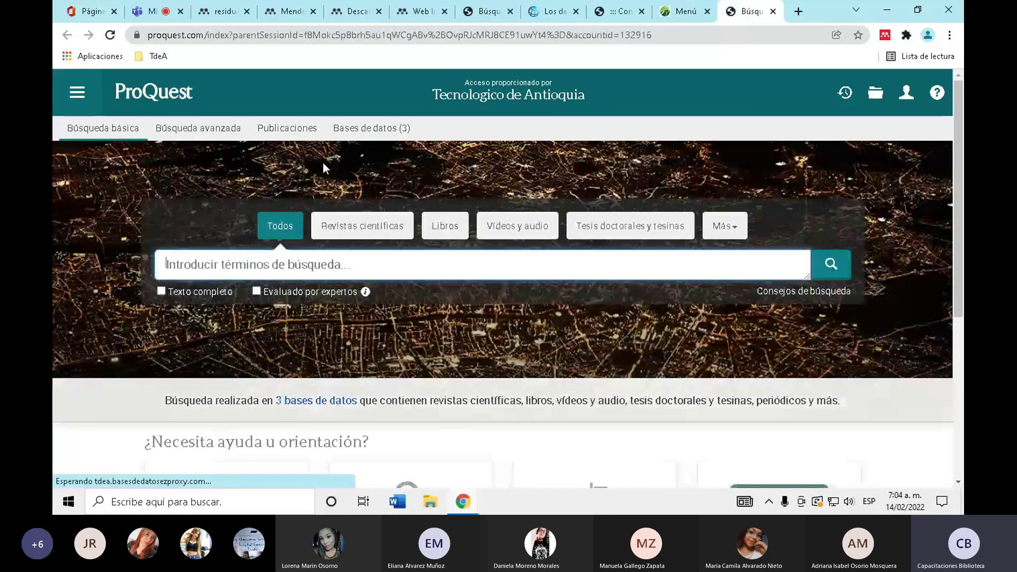
# - Search ProQuest for 'residuos solidos' and open result 6, the Limoncocha urban solid-waste energy article
pyautogui.write('"residuos ')
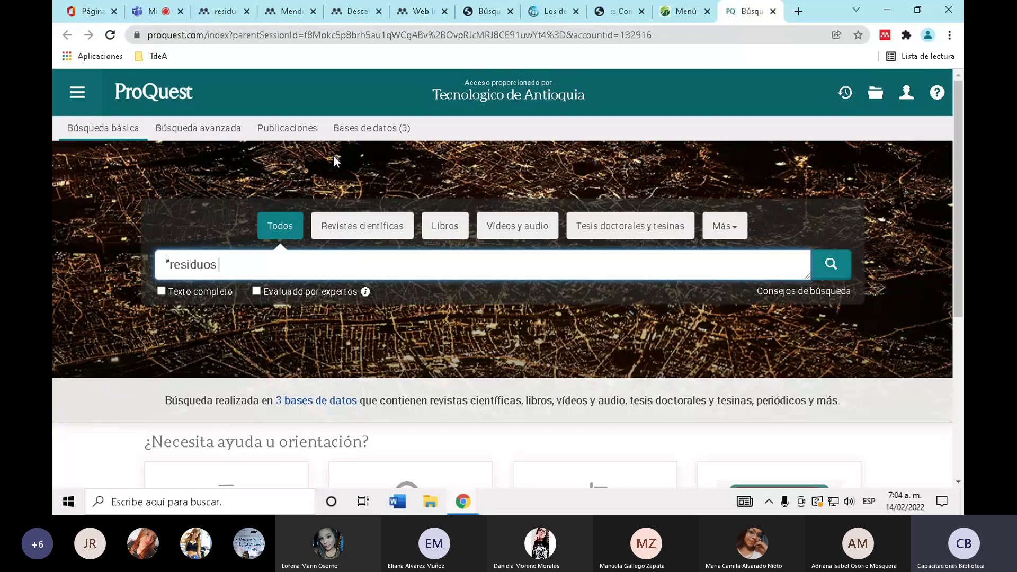
pyautogui.write('solidos"')
pyautogui.press('Return')
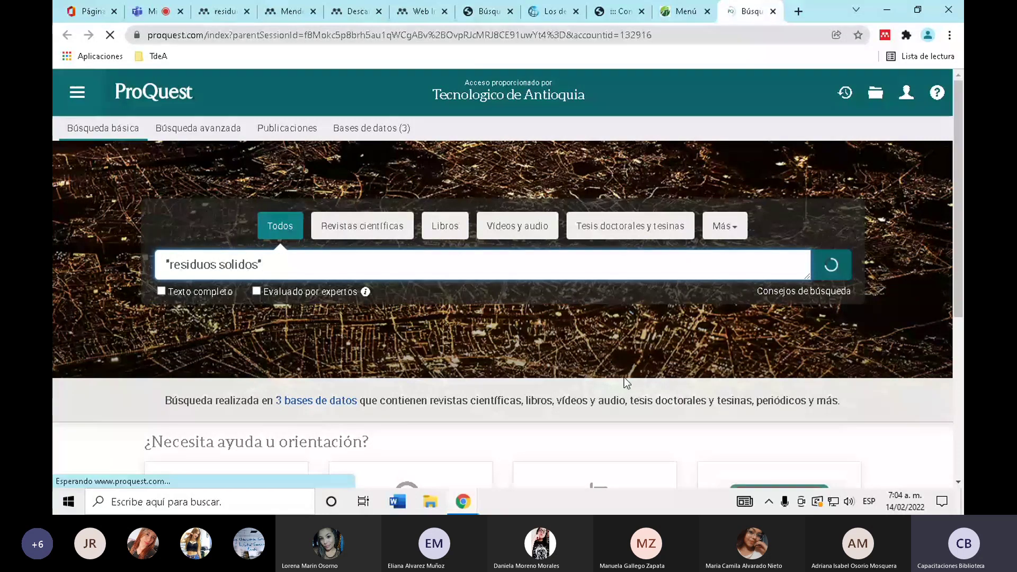
pyautogui.scroll(-1, 433, 233)
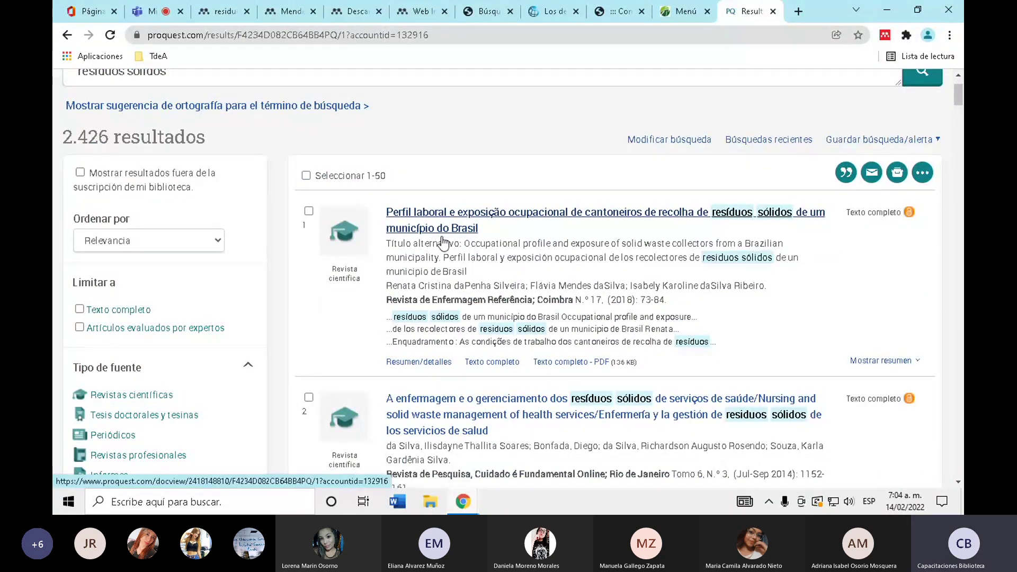
pyautogui.scroll(-6, 774, 367)
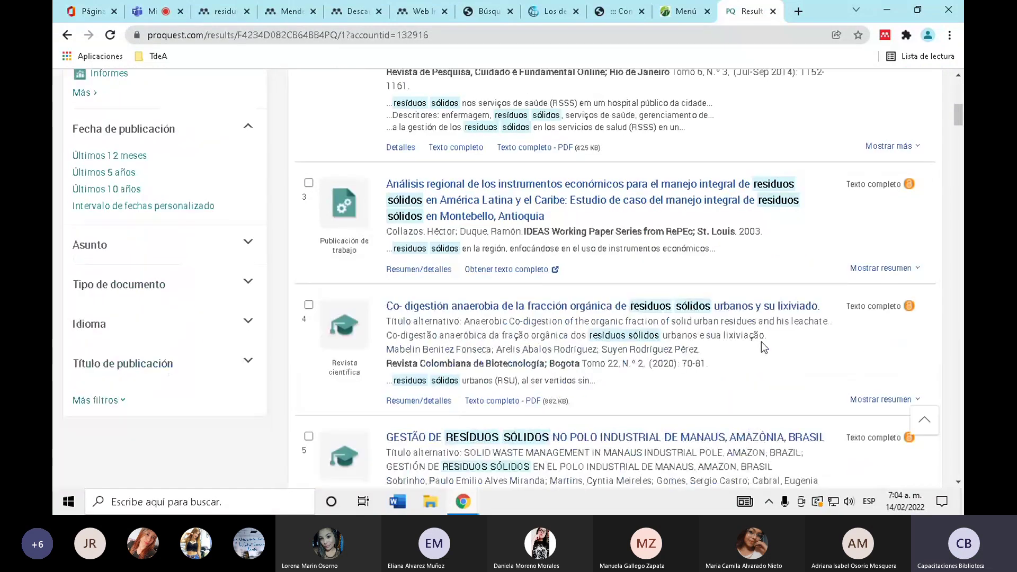
pyautogui.click(542, 212)
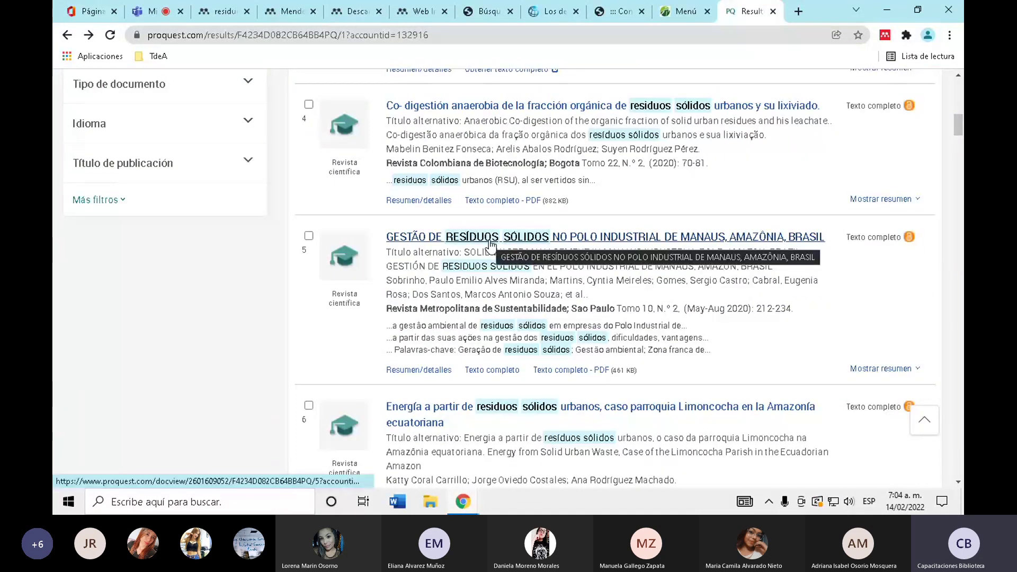
pyautogui.click(428, 408)
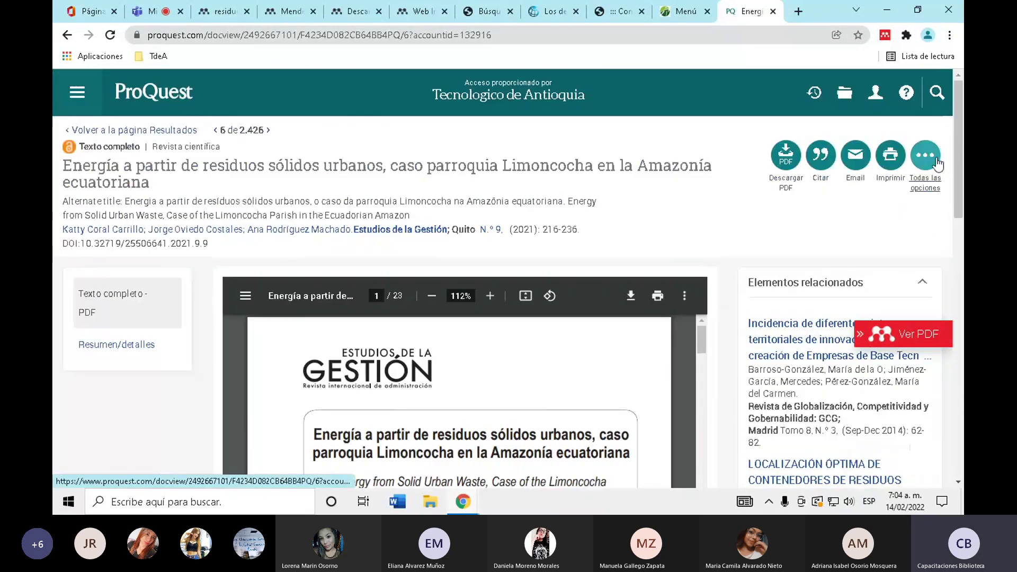
# - Export the Limoncocha article's citation from ProQuest as an RIS (EndNote, Citavi, etc.) file
pyautogui.click(925, 155)
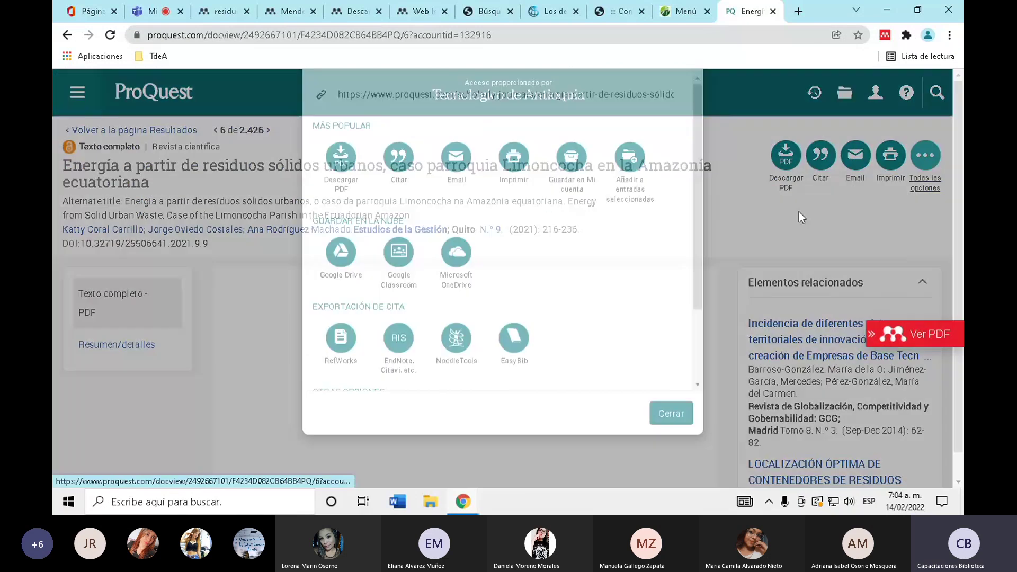
pyautogui.scroll(-2, 519, 351)
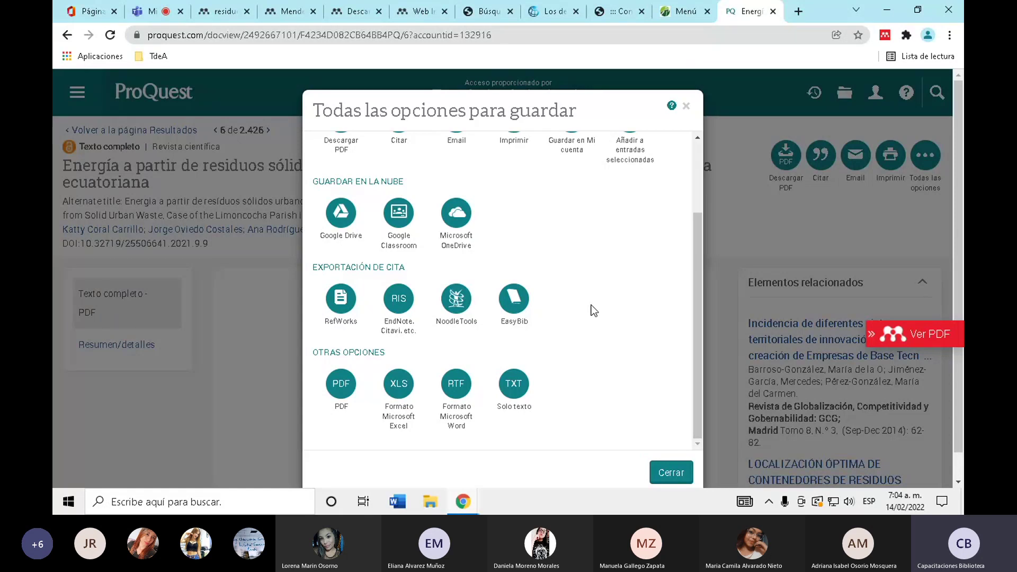
pyautogui.click(404, 300)
pyautogui.scroll(-1, 671, 437)
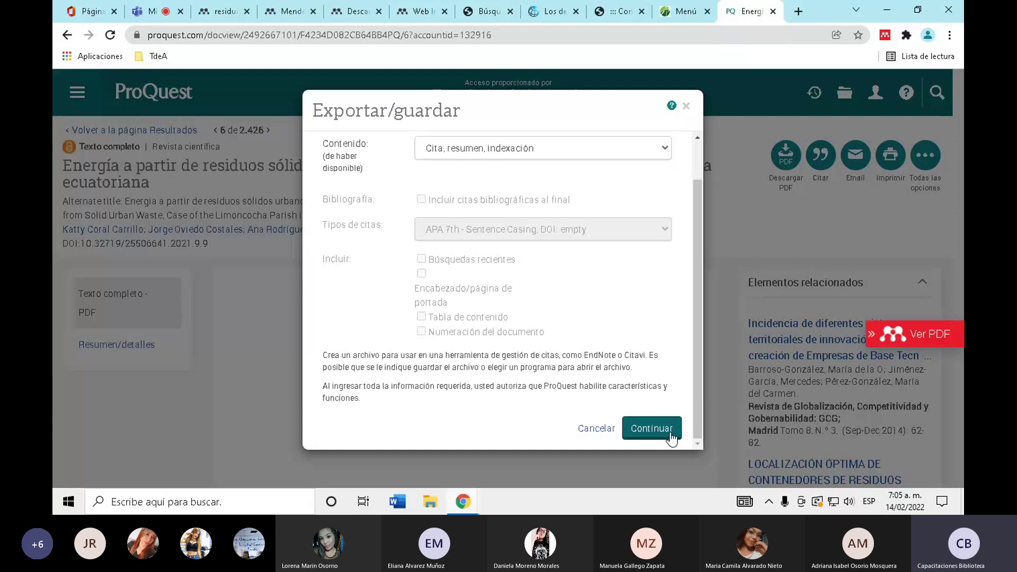
pyautogui.click(652, 428)
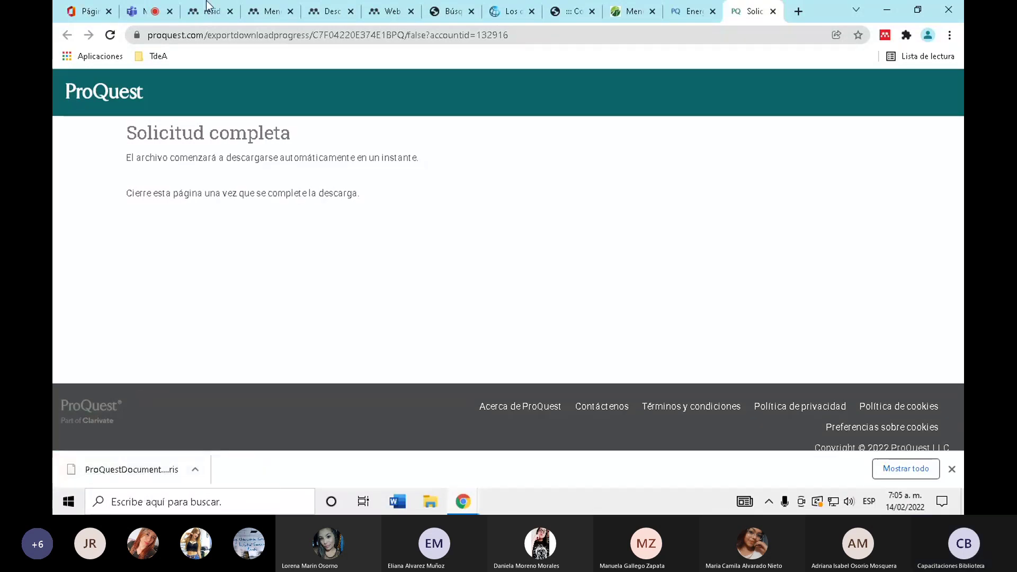
# - Back in Mendeley, start adding File(s) from computer and browse to the Downloads folder
pyautogui.click(268, 11)
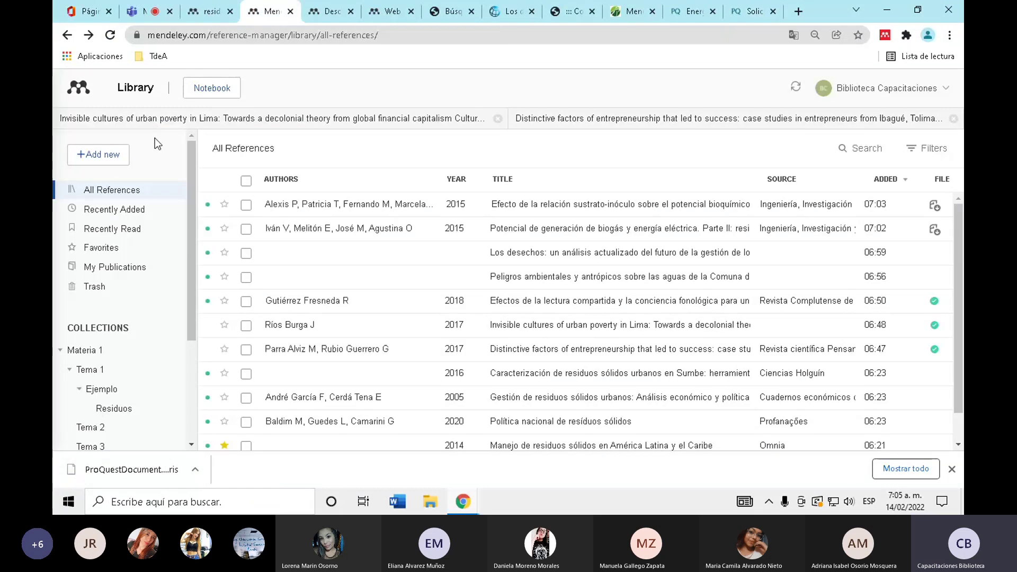
pyautogui.click(117, 162)
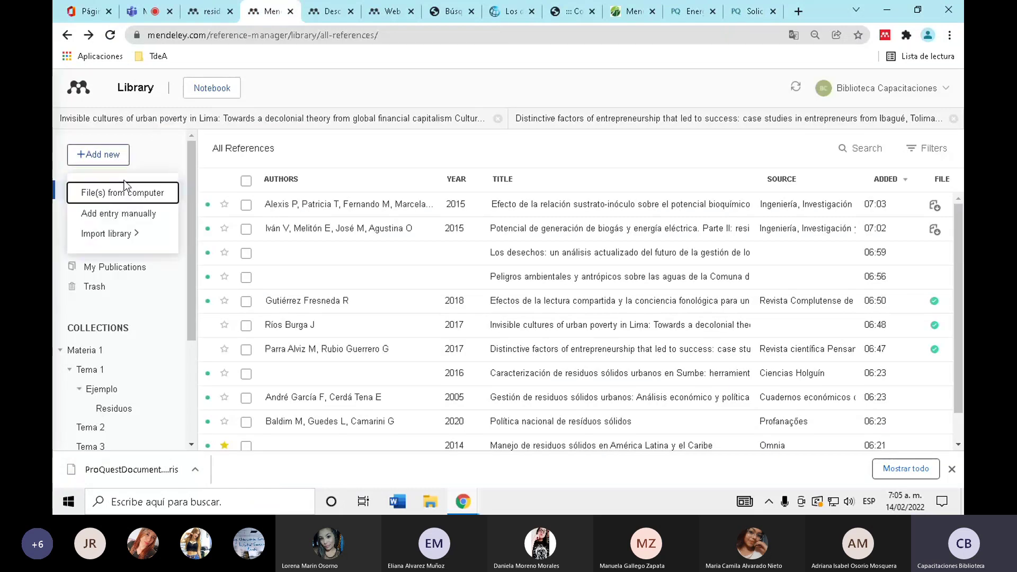
pyautogui.click(130, 192)
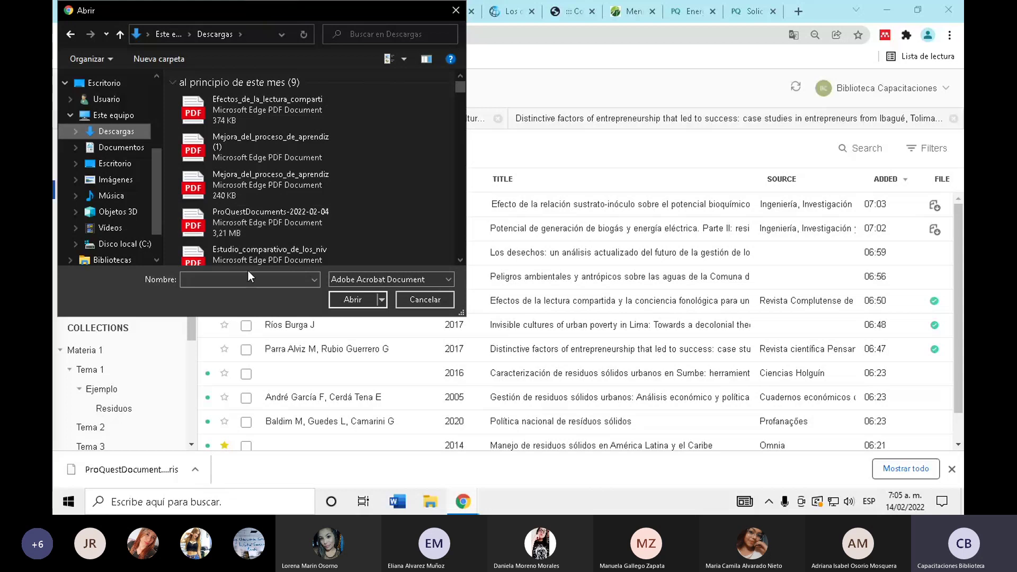
pyautogui.click(170, 84)
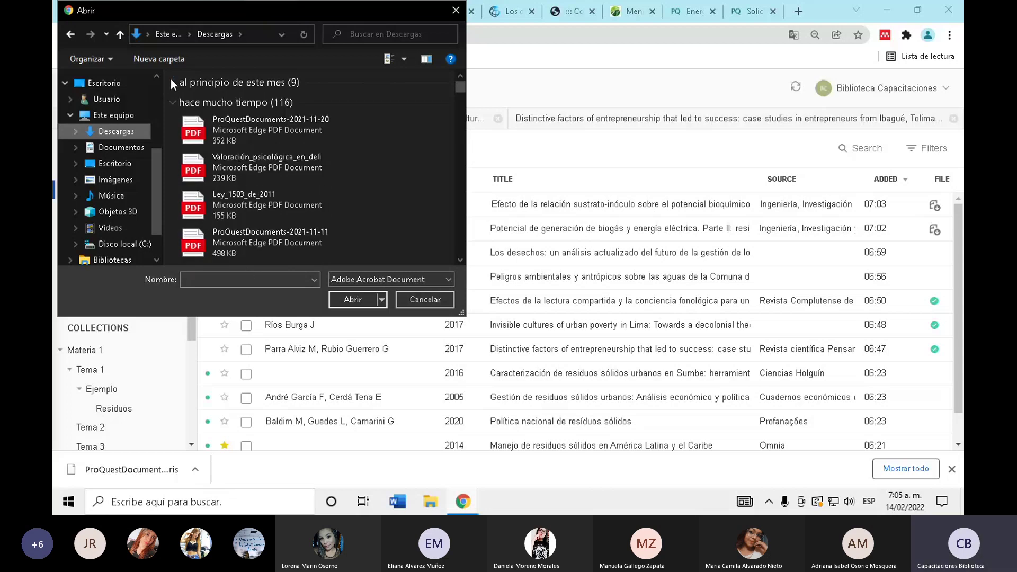
pyautogui.click(171, 81)
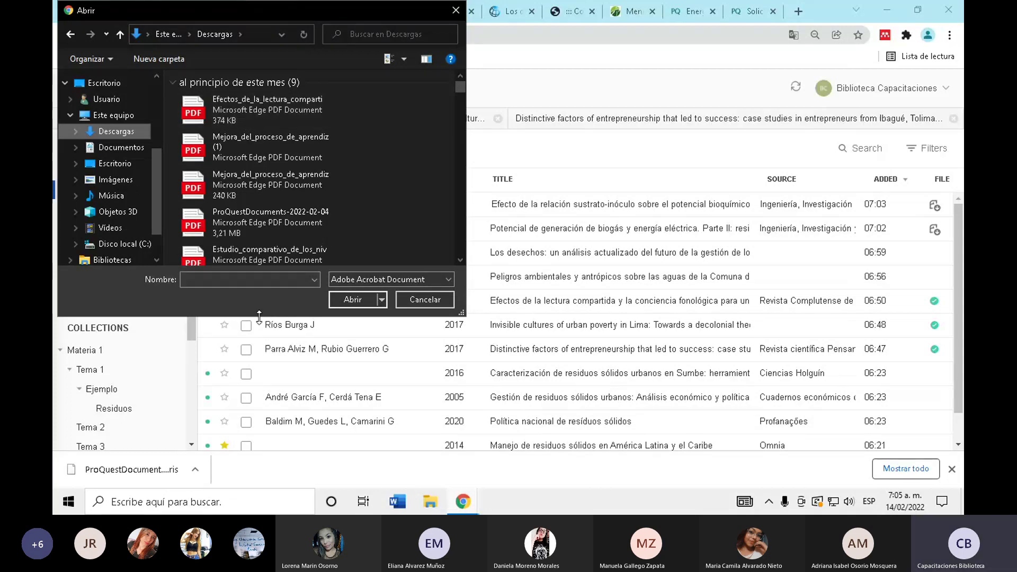
pyautogui.click(127, 149)
pyautogui.click(119, 132)
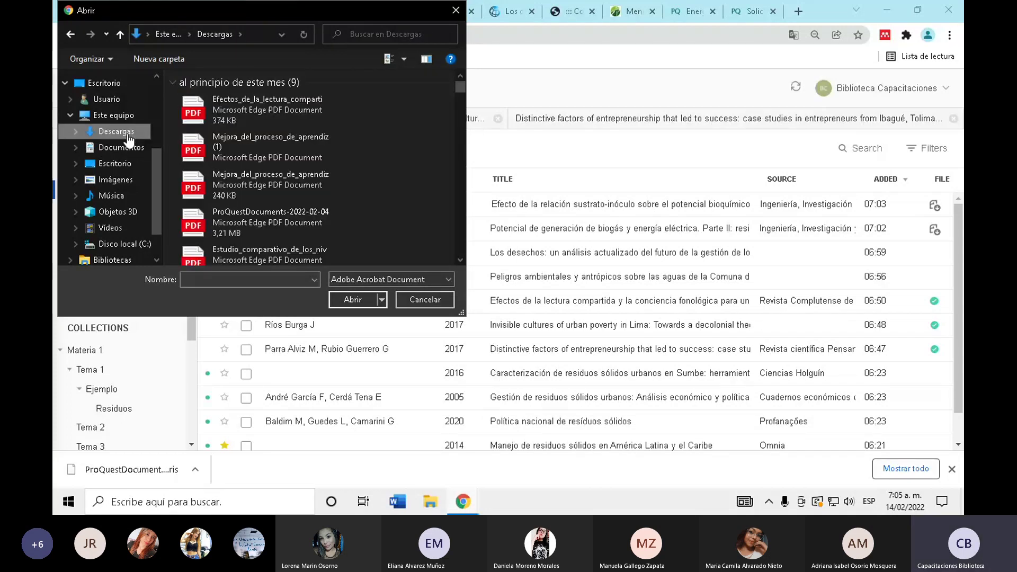
# - Select ProQuestDocuments-2022-02-03.pdf in Downloads as the file to upload
pyautogui.click(235, 284)
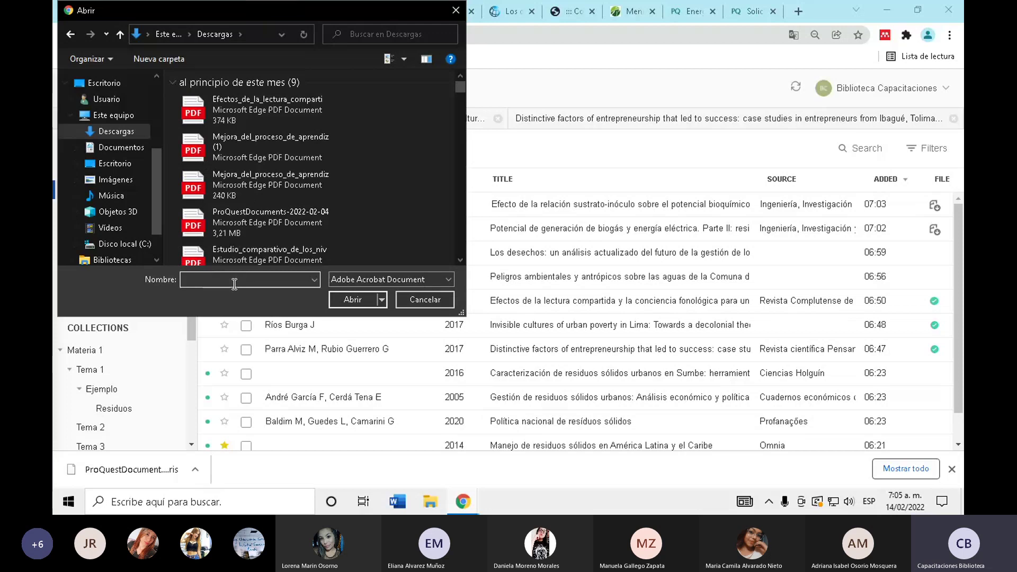
pyautogui.write('pro')
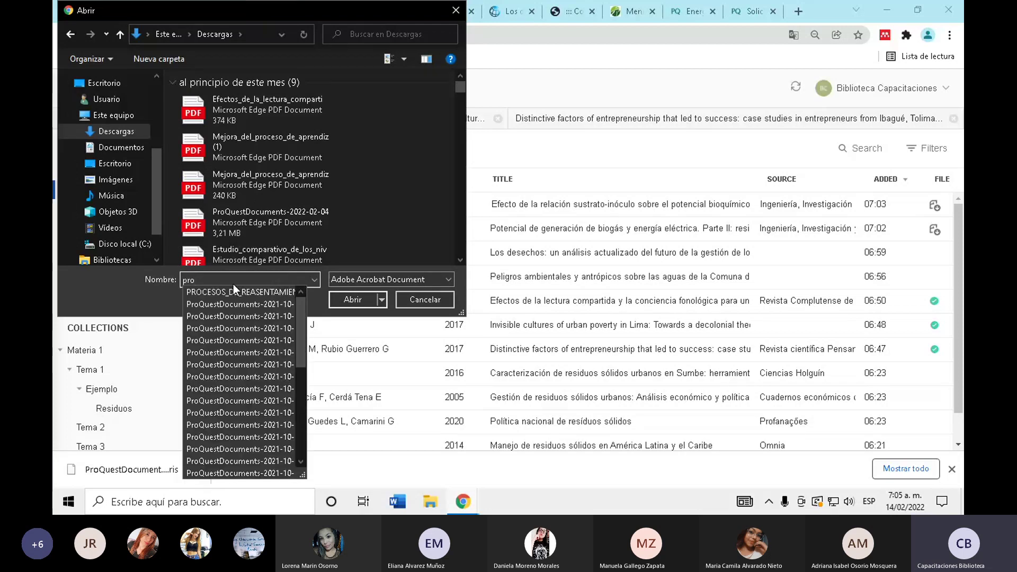
pyautogui.write('ques')
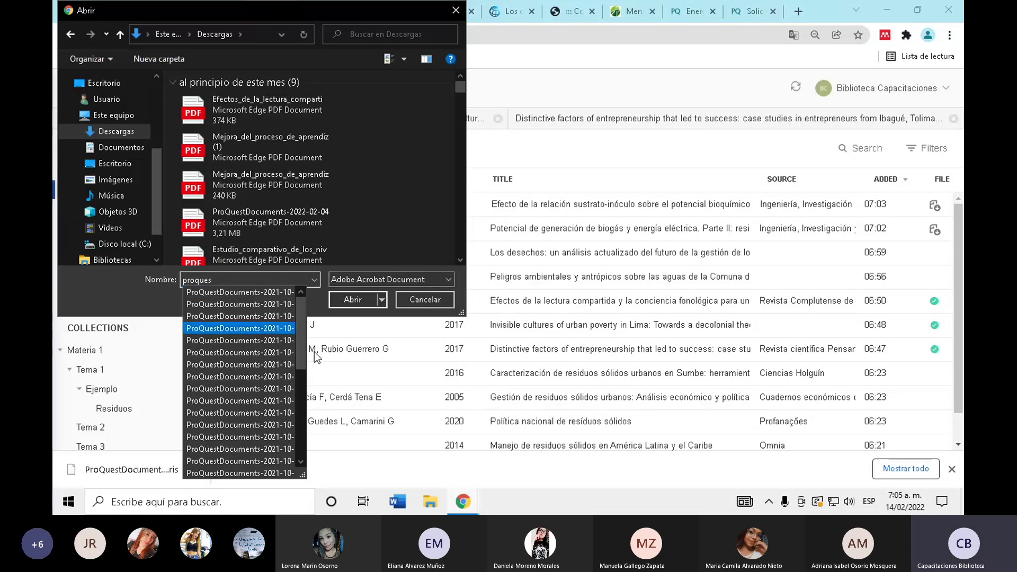
pyautogui.scroll(-3, 300, 455)
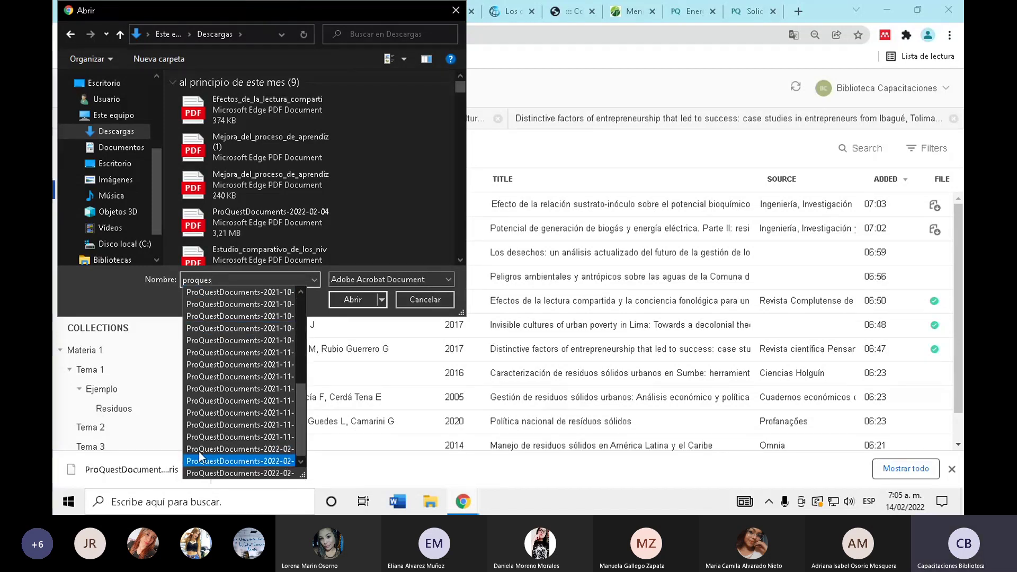
pyautogui.click(227, 449)
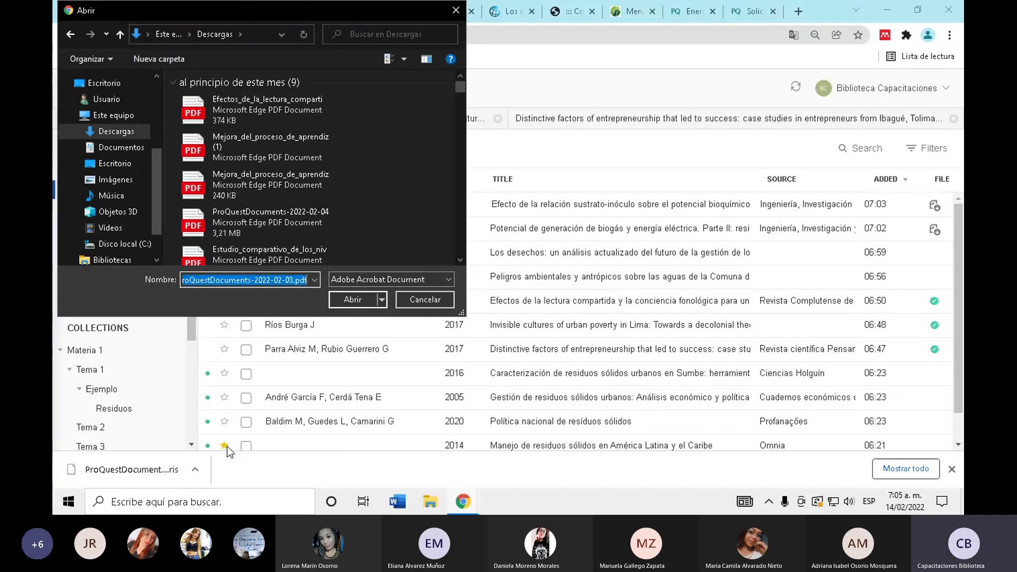
pyautogui.click(314, 280)
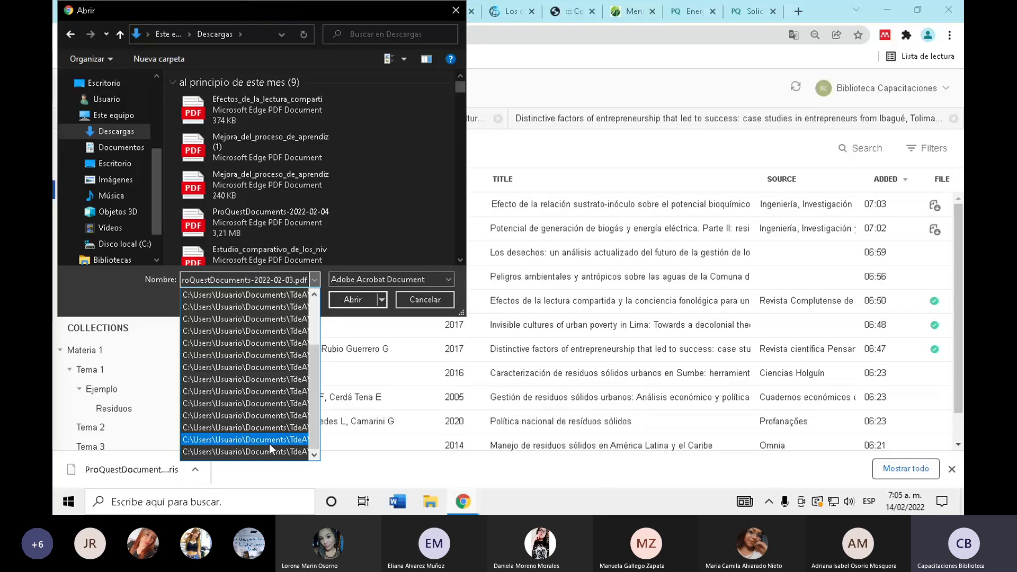
pyautogui.click(360, 302)
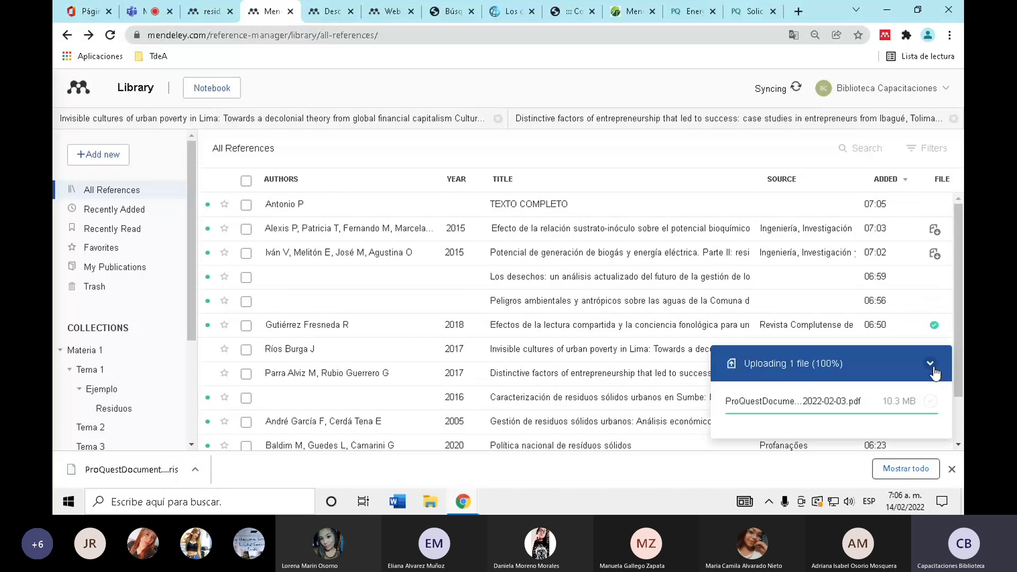
# - Import ProQuestDocuments-2022-02-14.ris into the library through Add new > File(s) from computer
pyautogui.click(124, 157)
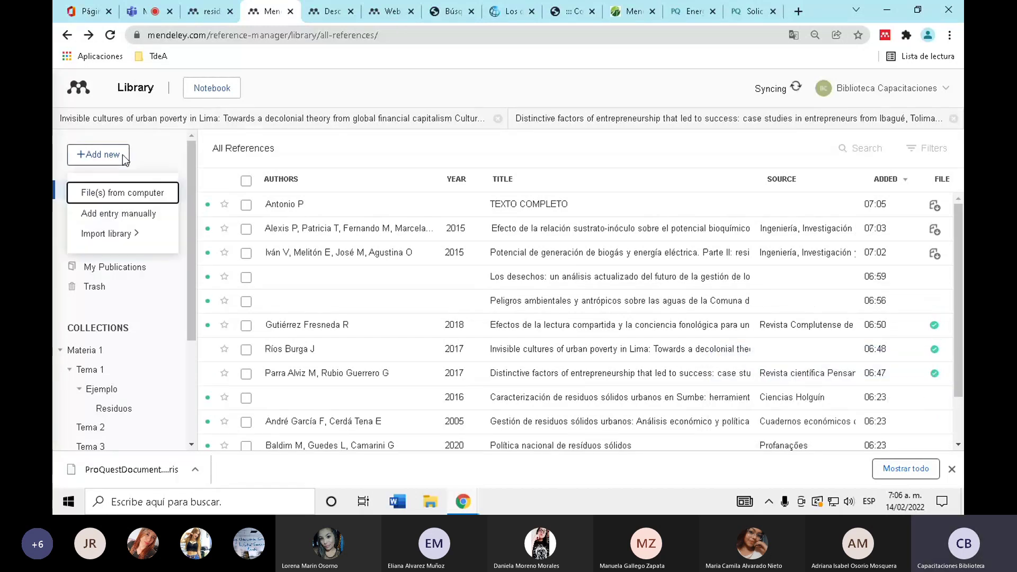
pyautogui.click(148, 191)
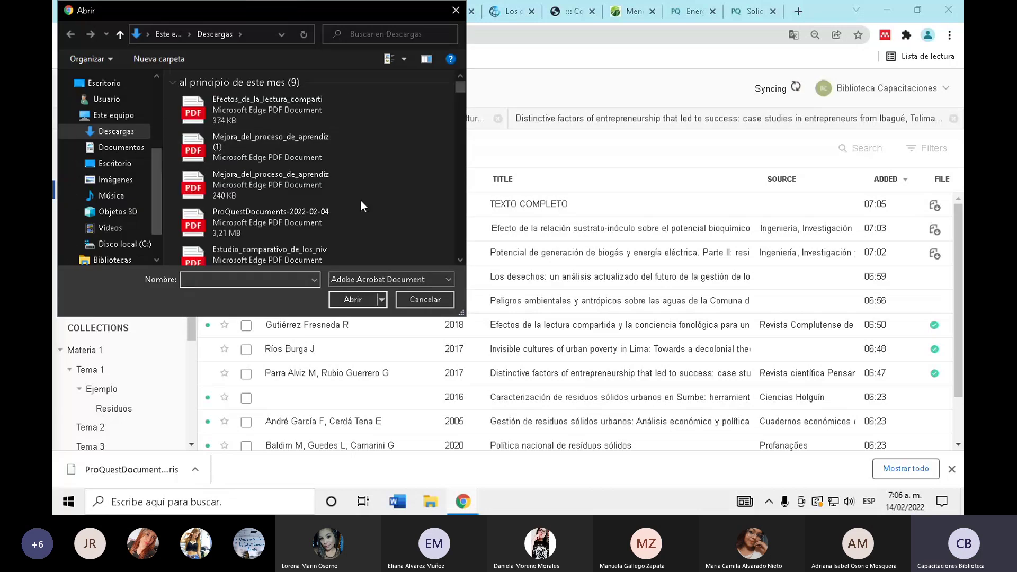
pyautogui.write('proquest')
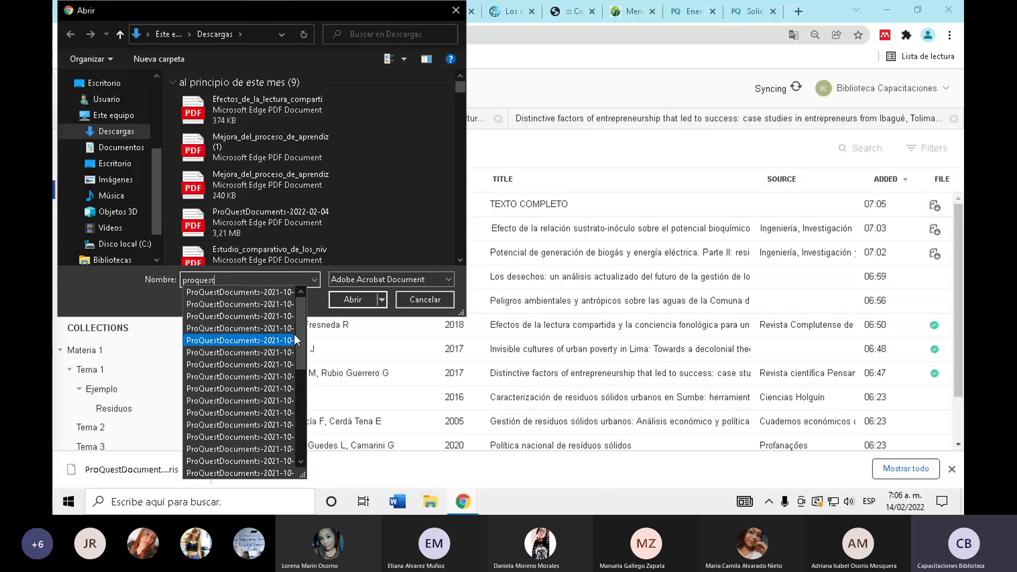
pyautogui.moveTo(301, 334); pyautogui.dragTo(307, 428)
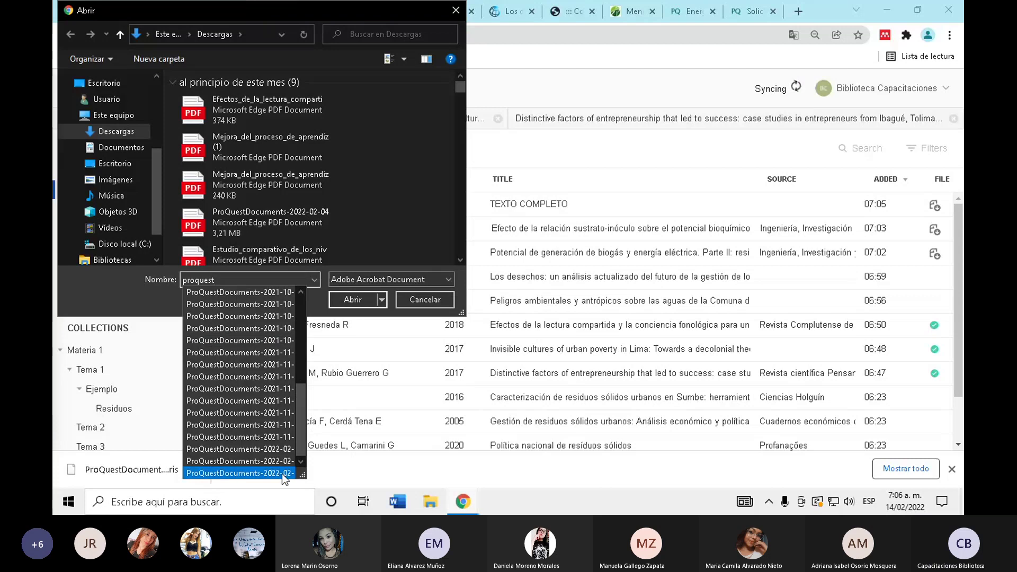
pyautogui.click(282, 473)
pyautogui.click(353, 300)
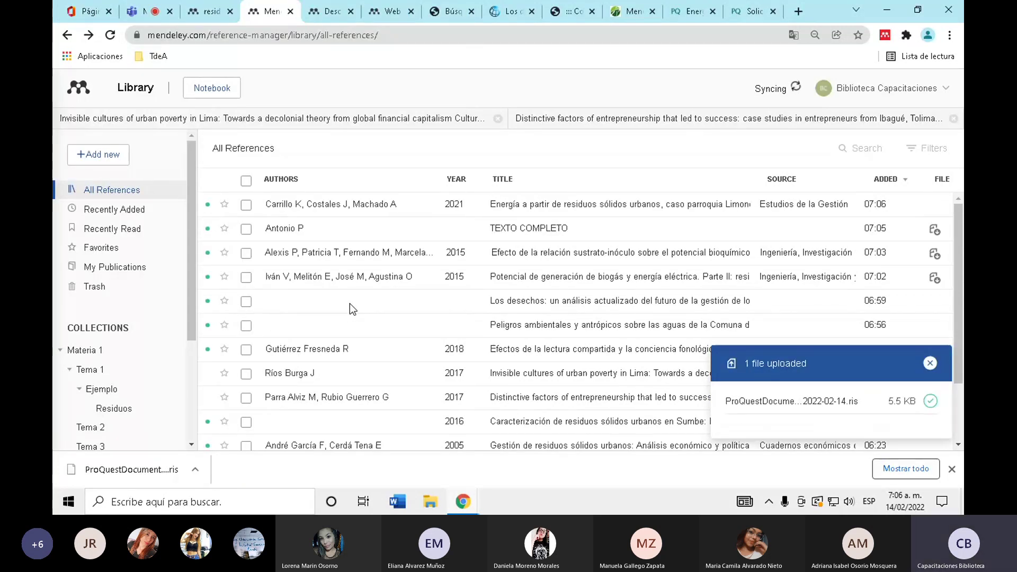
# - Review the imported Limoncocha article's details, then close the panel and Chrome's downloads bar
pyautogui.click(365, 207)
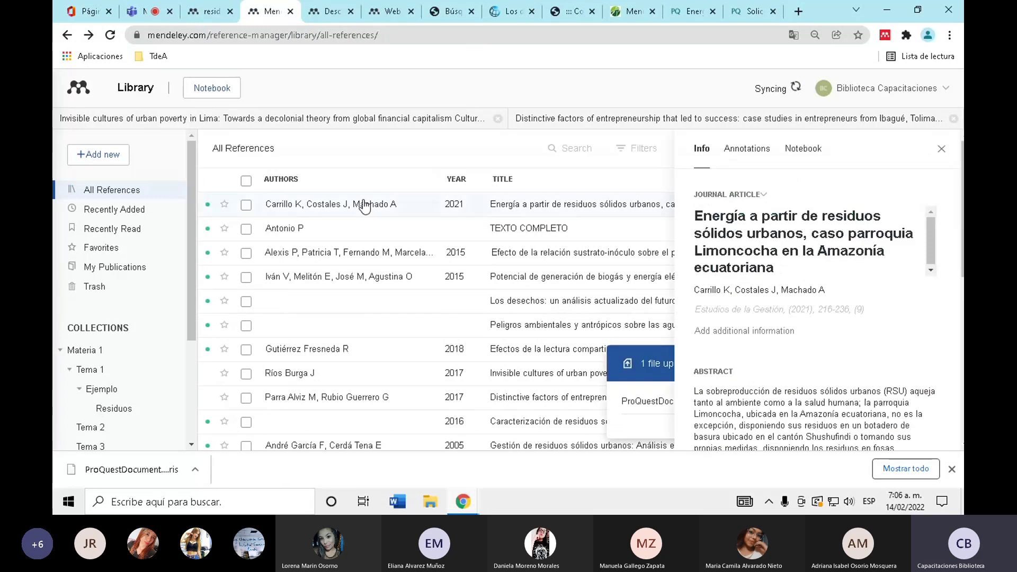
pyautogui.click(937, 154)
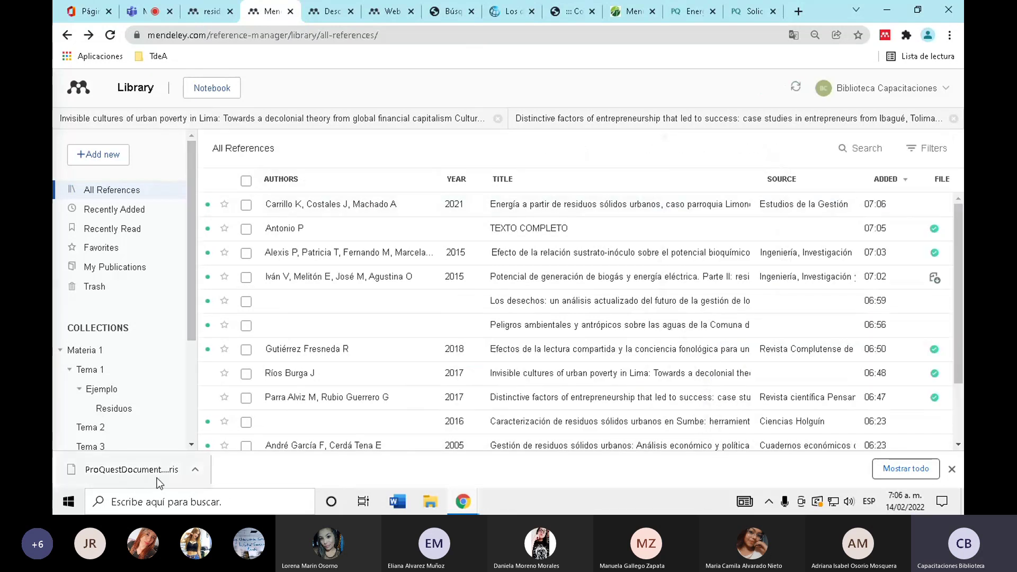
pyautogui.click(952, 469)
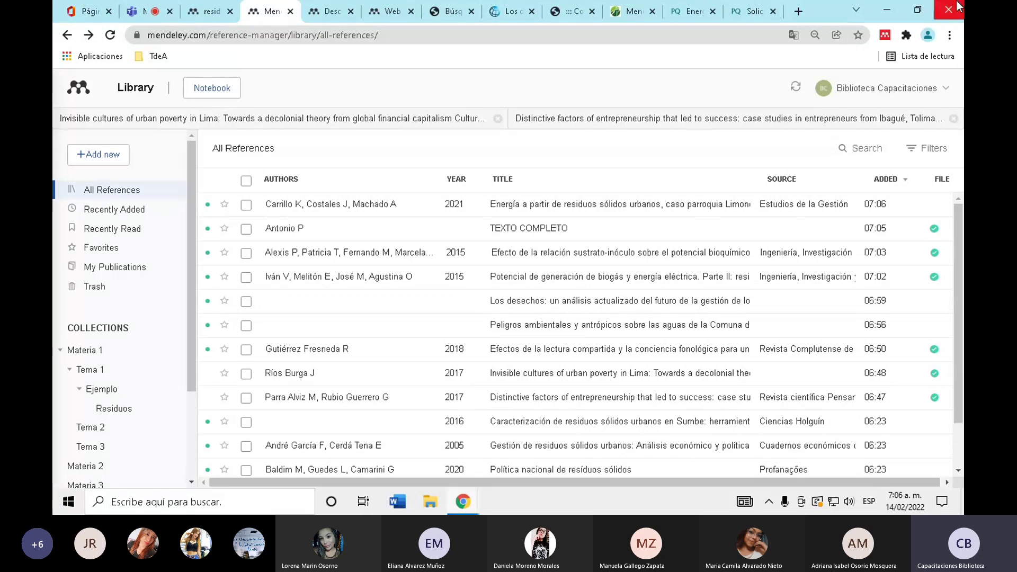
# - Close the ProQuest download tab, check the EXPORTACIÓN saving options, then close the article tab
pyautogui.click(752, 12)
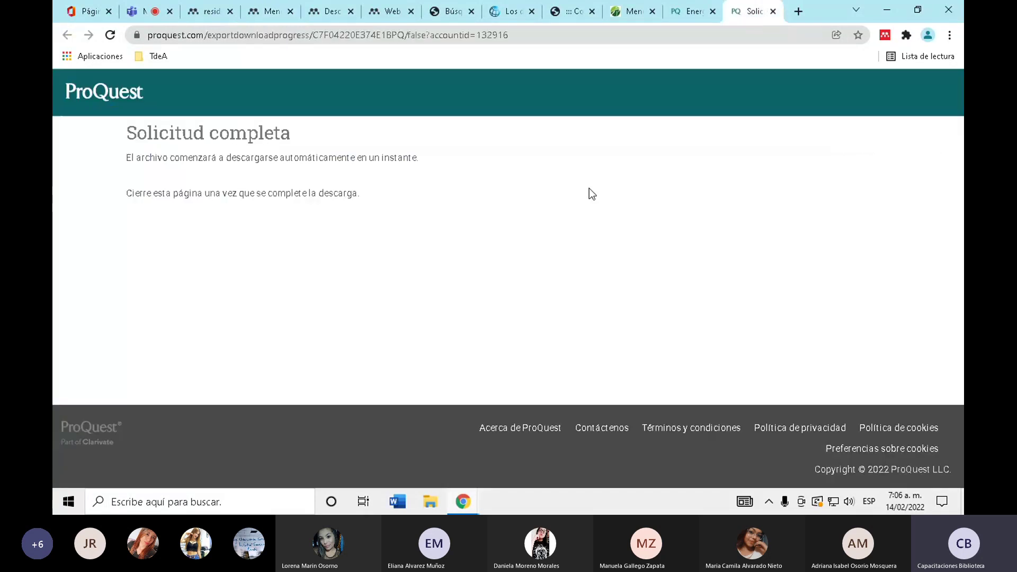
pyautogui.click(773, 12)
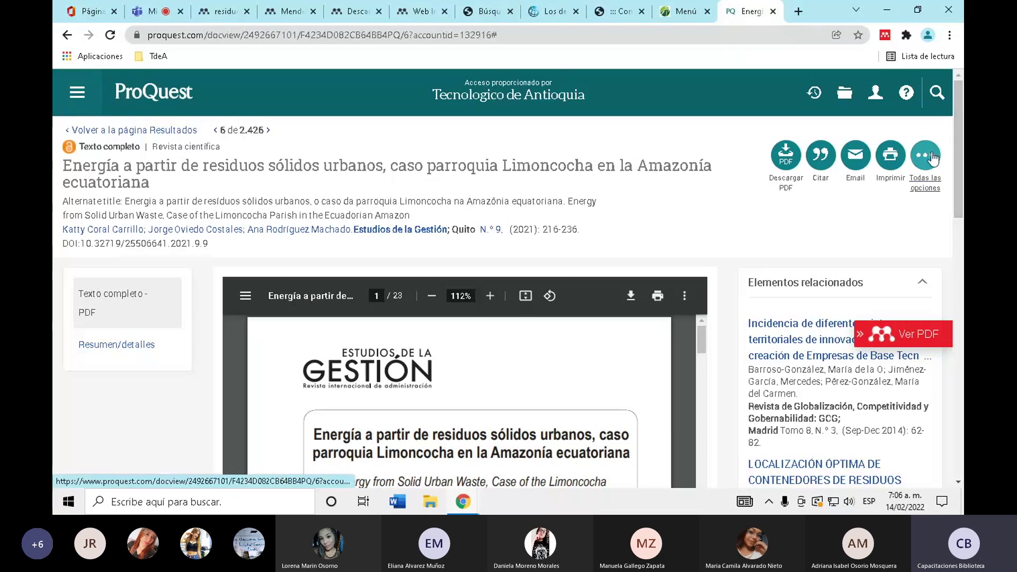
pyautogui.click(932, 158)
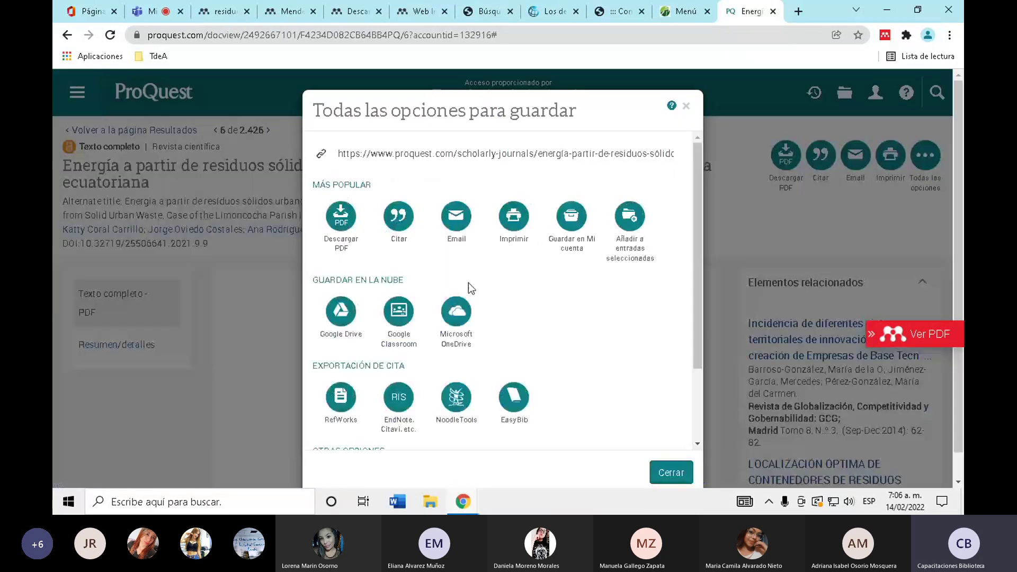
pyautogui.scroll(-2, 468, 286)
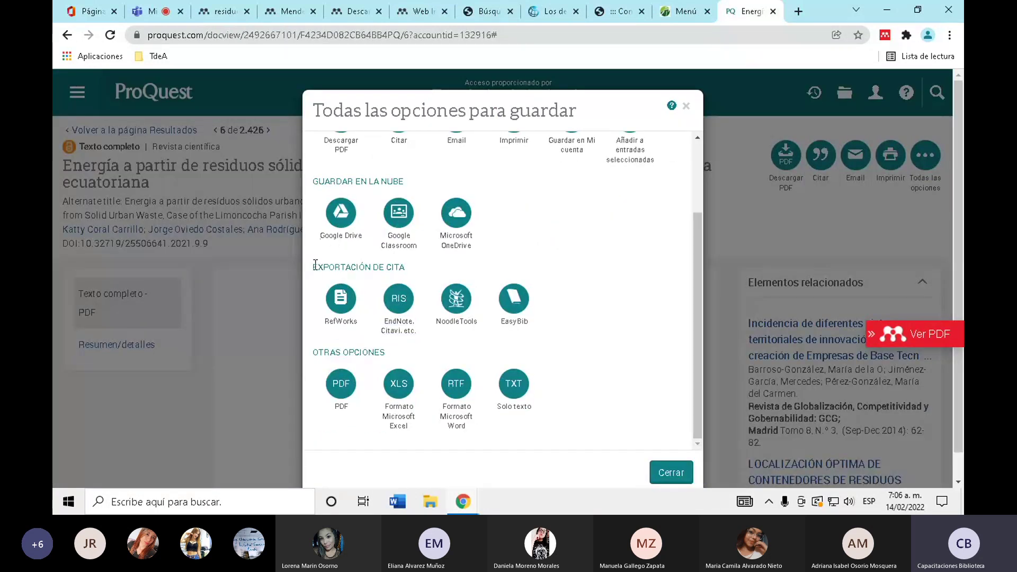
pyautogui.moveTo(313, 267); pyautogui.dragTo(407, 263)
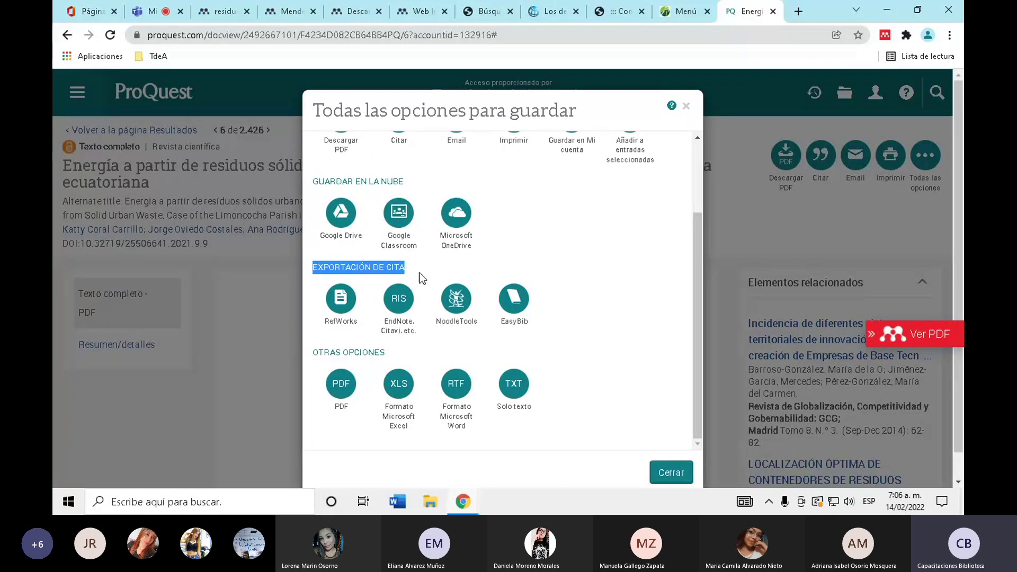
pyautogui.click(326, 270)
pyautogui.doubleClick(325, 270)
pyautogui.click(687, 108)
pyautogui.click(773, 11)
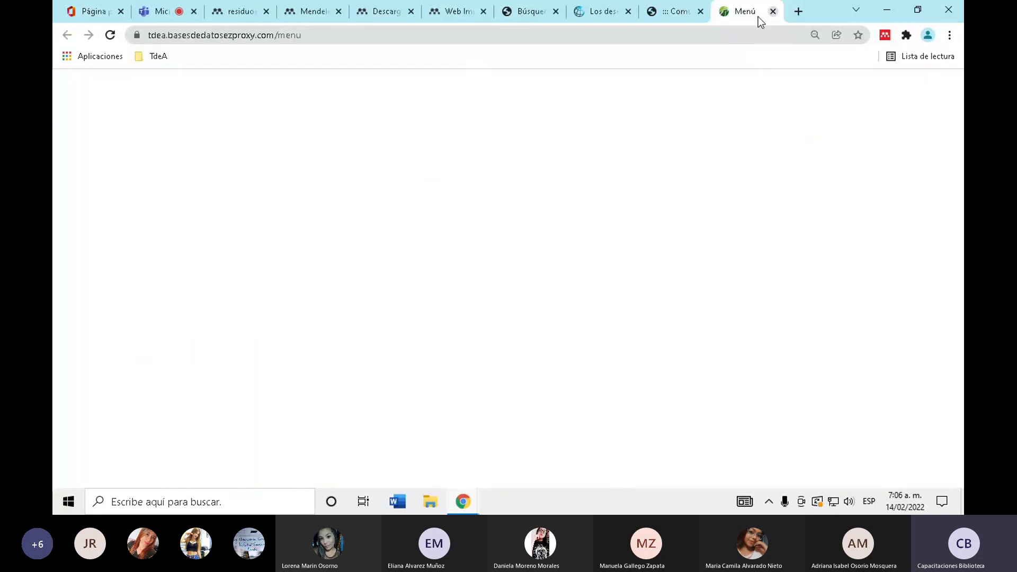
# - Return to the Mendeley library tab and review the All References list
pyautogui.scroll(15, 371, 127)
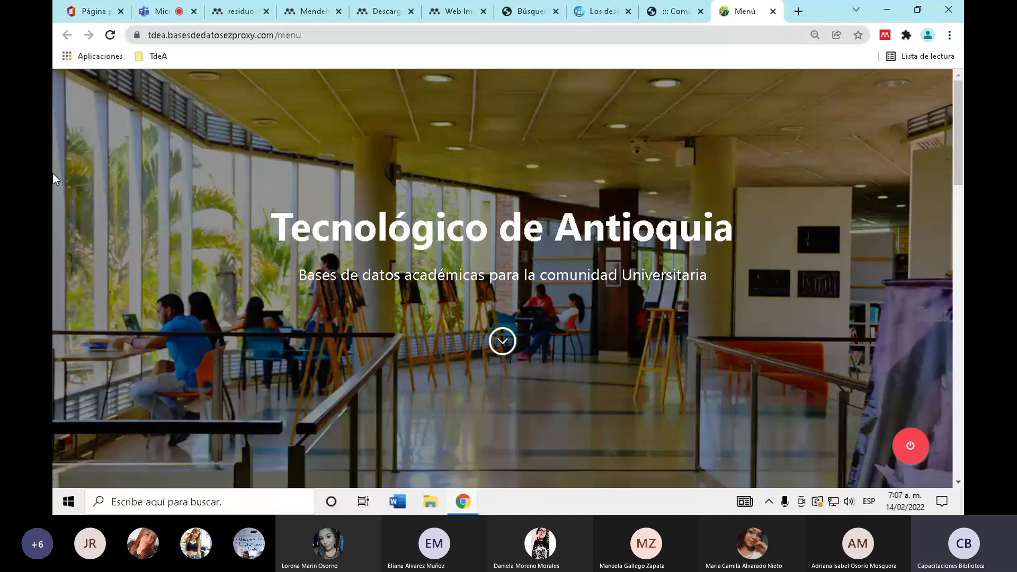
pyautogui.hotkey('ctrl', '4')
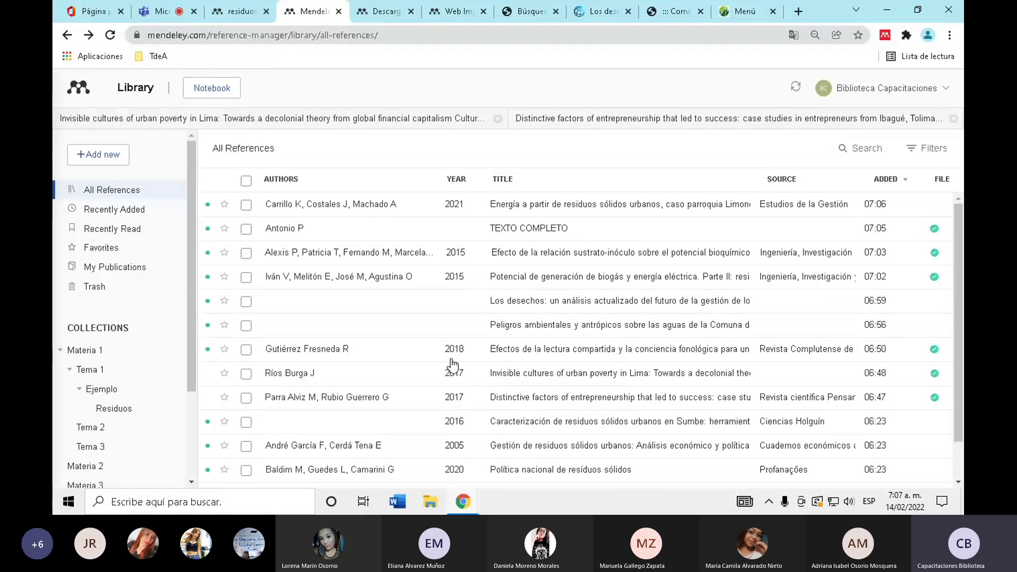
pyautogui.scroll(-1, 959, 339)
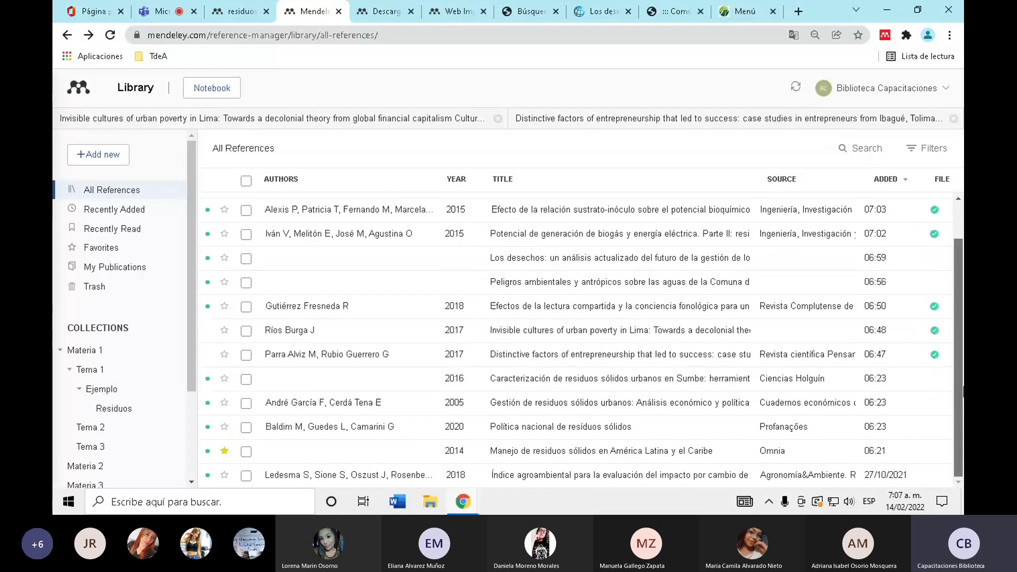
pyautogui.scroll(1, 503, 182)
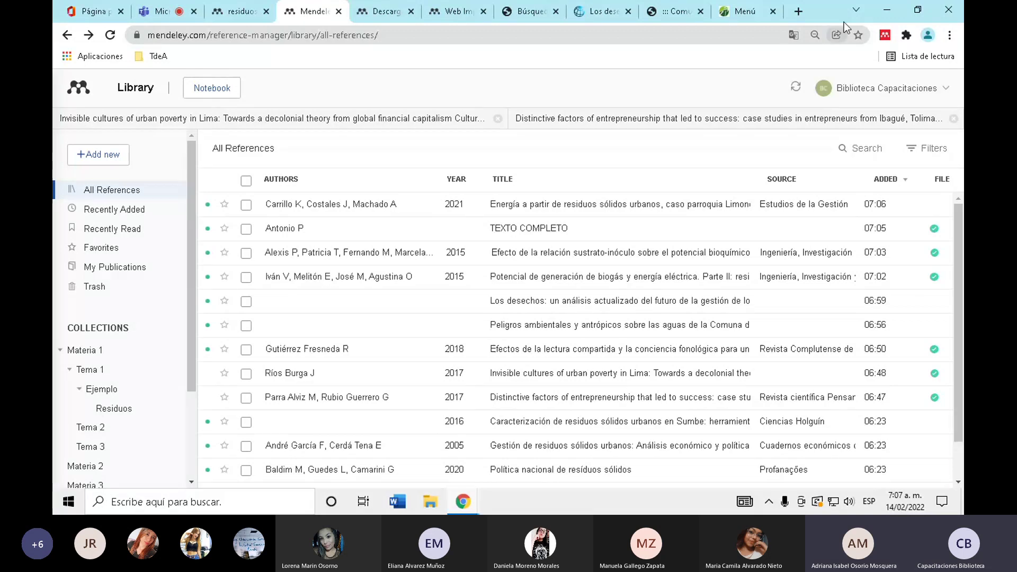
# - Minimize the browser, launch Mendeley Desktop and enter the library account's e-mail
pyautogui.click(884, 8)
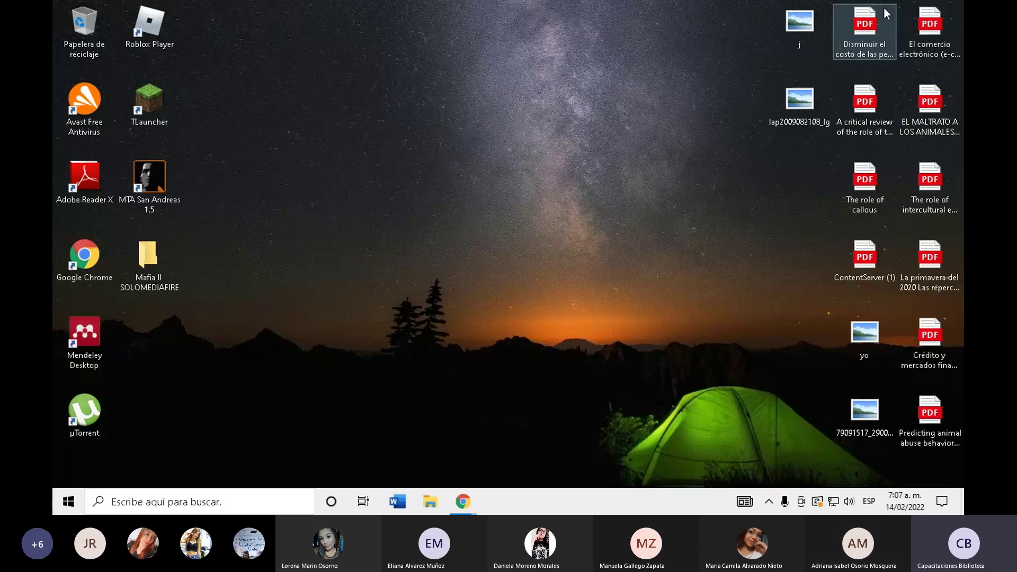
pyautogui.doubleClick(87, 337)
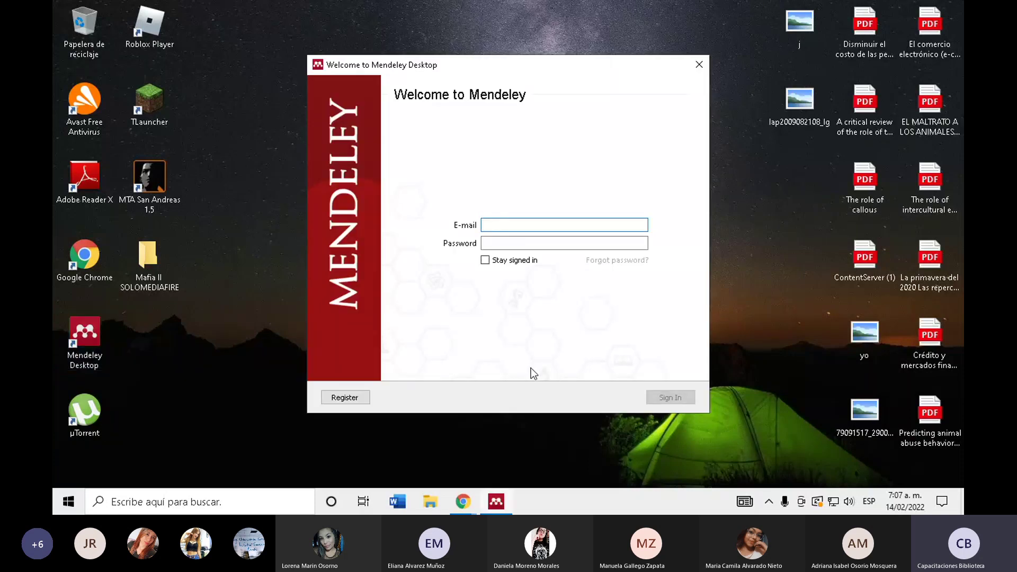
pyautogui.click(510, 225)
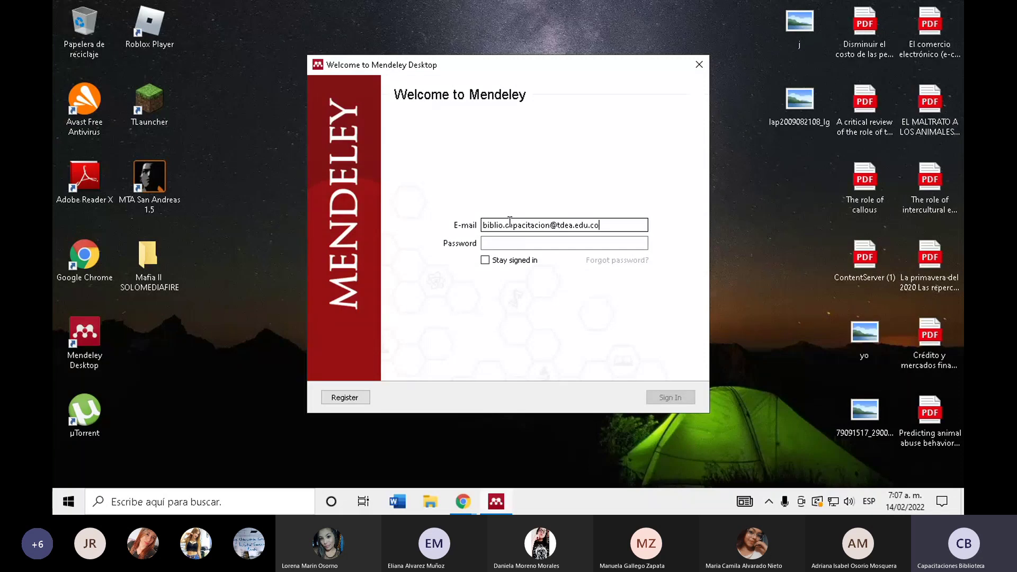
# - Enter the account password and sign in, retrying after the first password is rejected
pyautogui.click(513, 245)
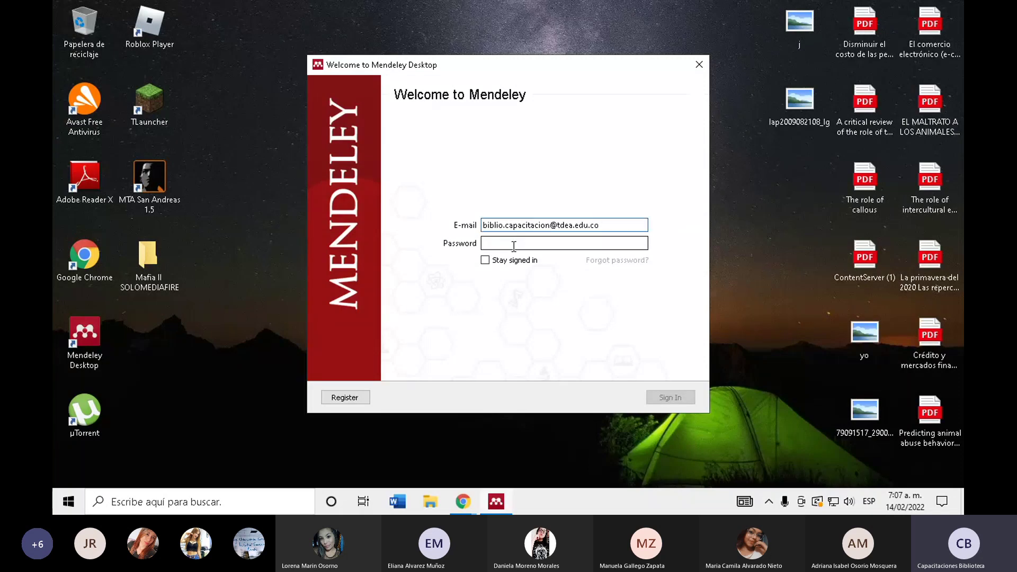
pyautogui.write('••••••')
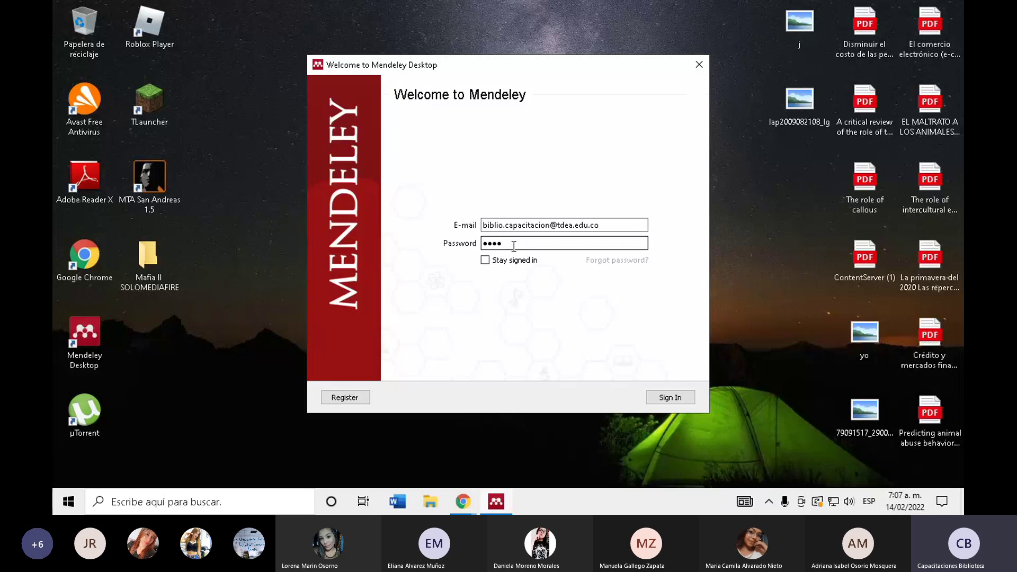
pyautogui.write('••••')
pyautogui.press('Return')
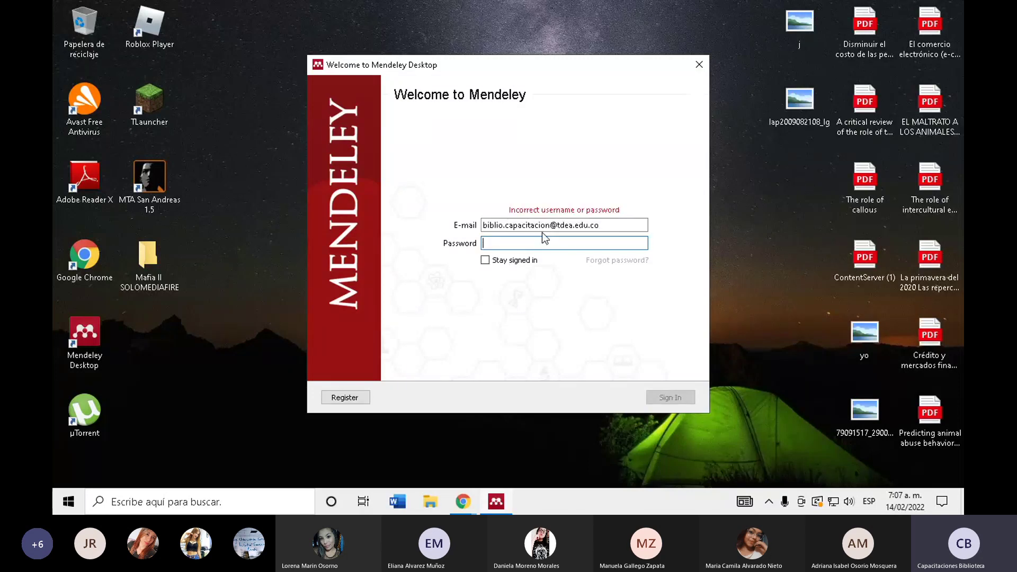
pyautogui.write('••••••••')
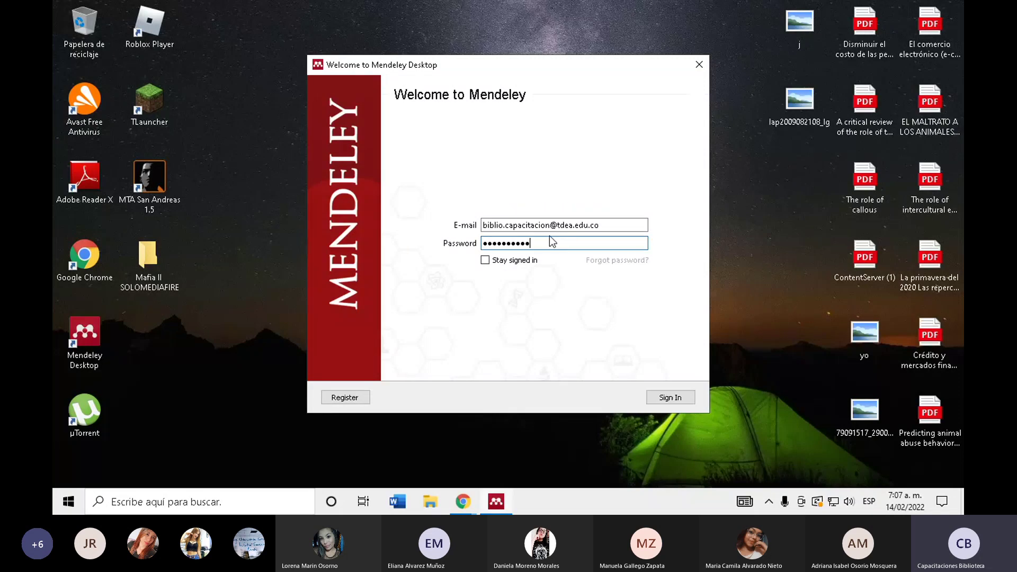
pyautogui.press('Return')
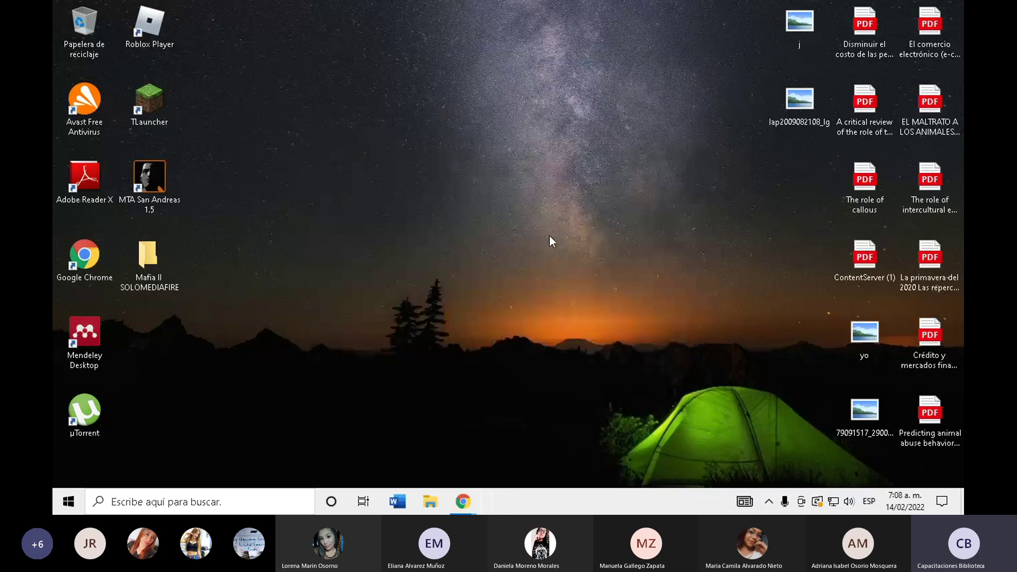
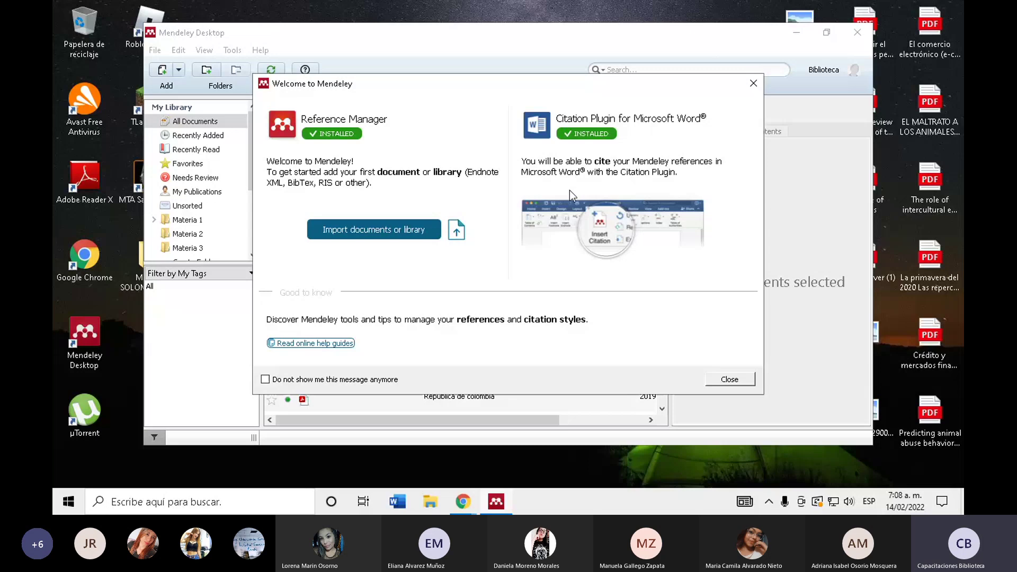
# - Close the Welcome to Mendeley message and the Add and Create tip
pyautogui.click(755, 84)
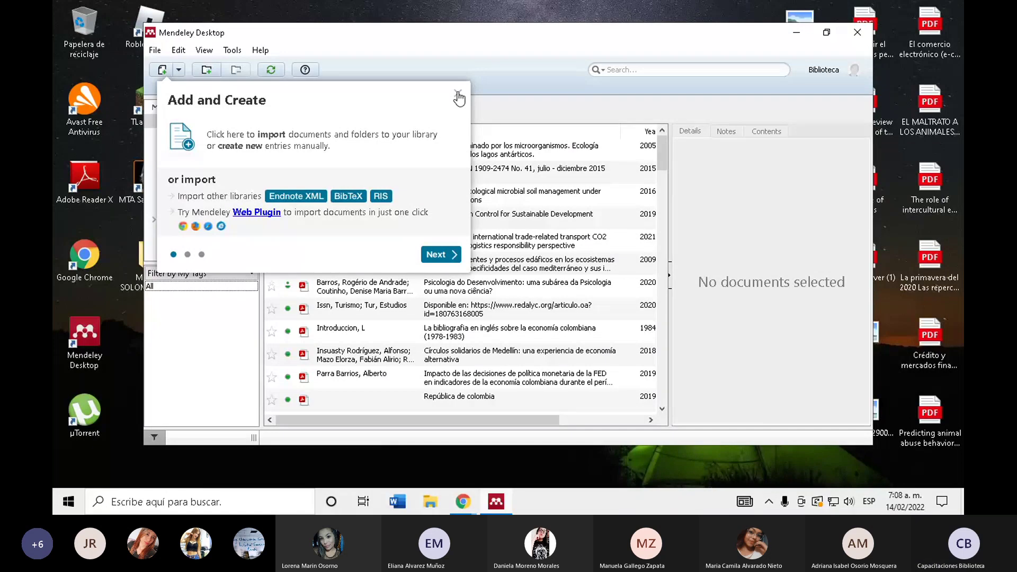
pyautogui.click(458, 92)
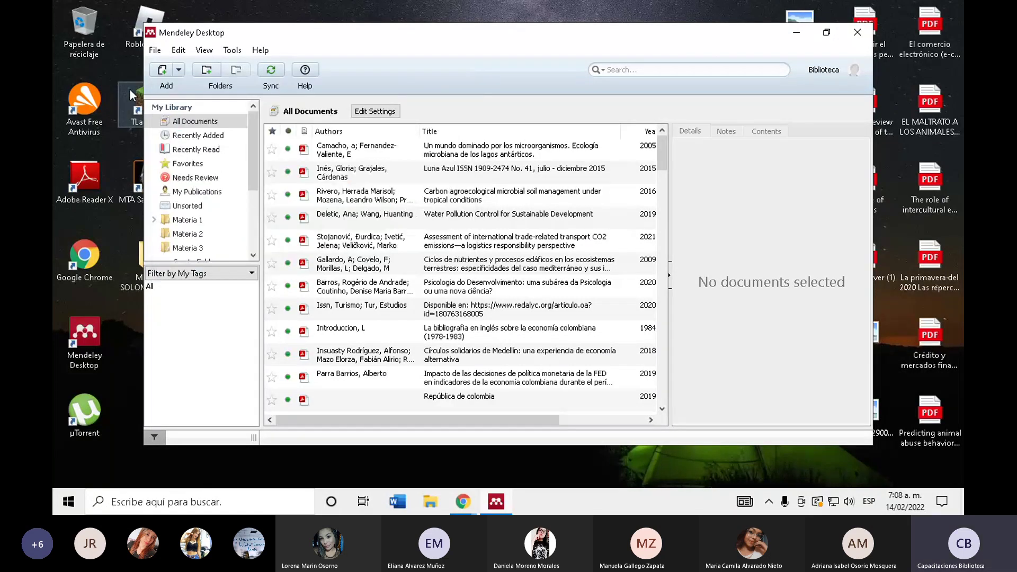
# - Maximize the Mendeley Desktop window
pyautogui.click(826, 35)
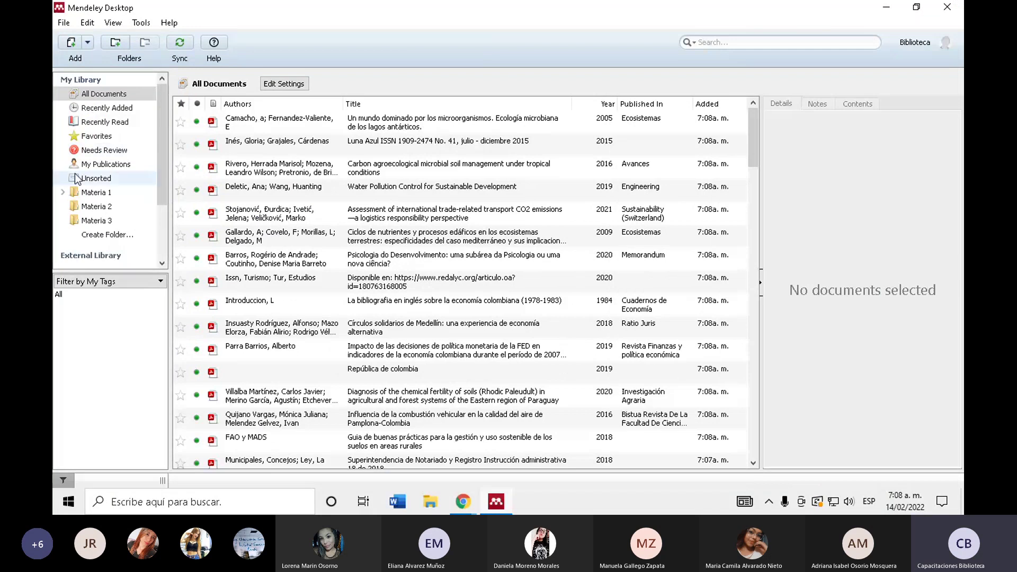
pyautogui.scroll(-2, 154, 131)
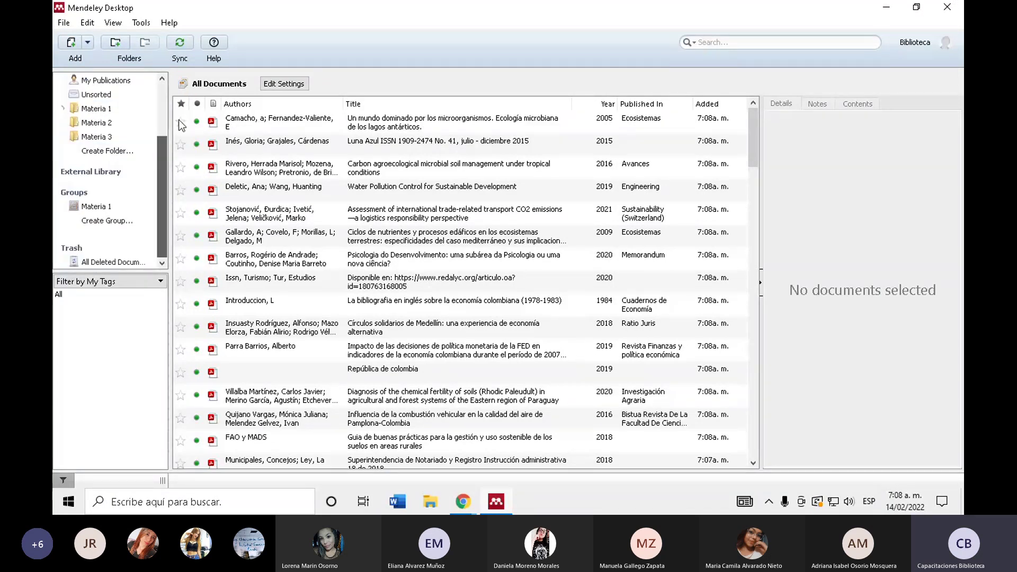
pyautogui.scroll(2, 159, 122)
# - Sync the desktop library with the online account, running Sync twice
pyautogui.click(188, 59)
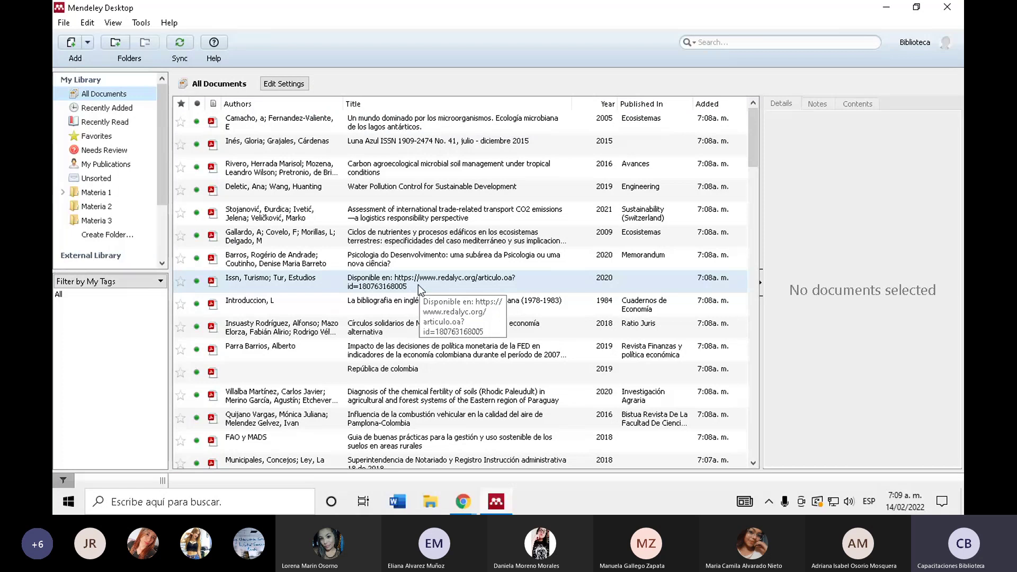
pyautogui.scroll(-15, 418, 284)
pyautogui.scroll(15, 418, 290)
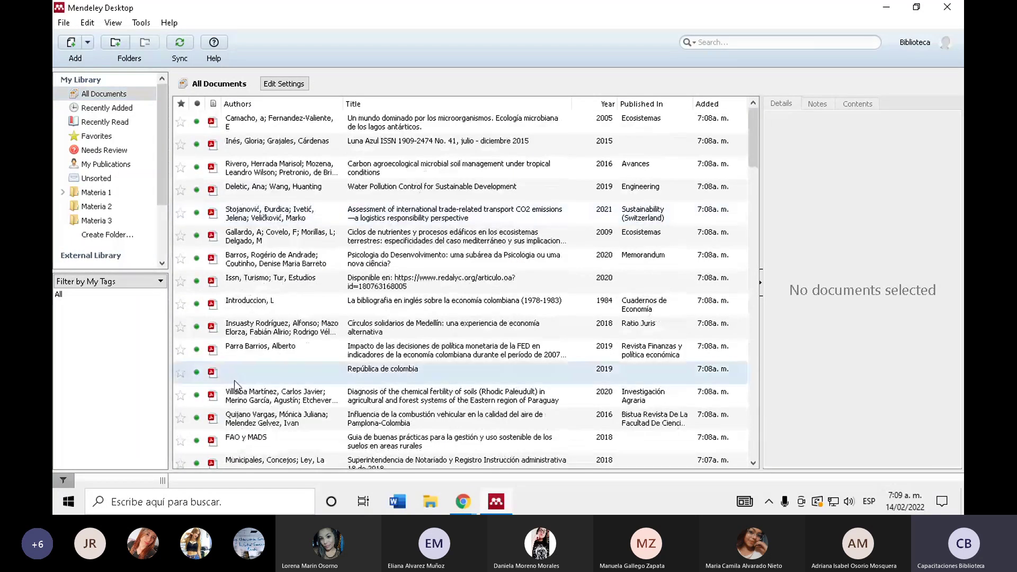
pyautogui.click(179, 43)
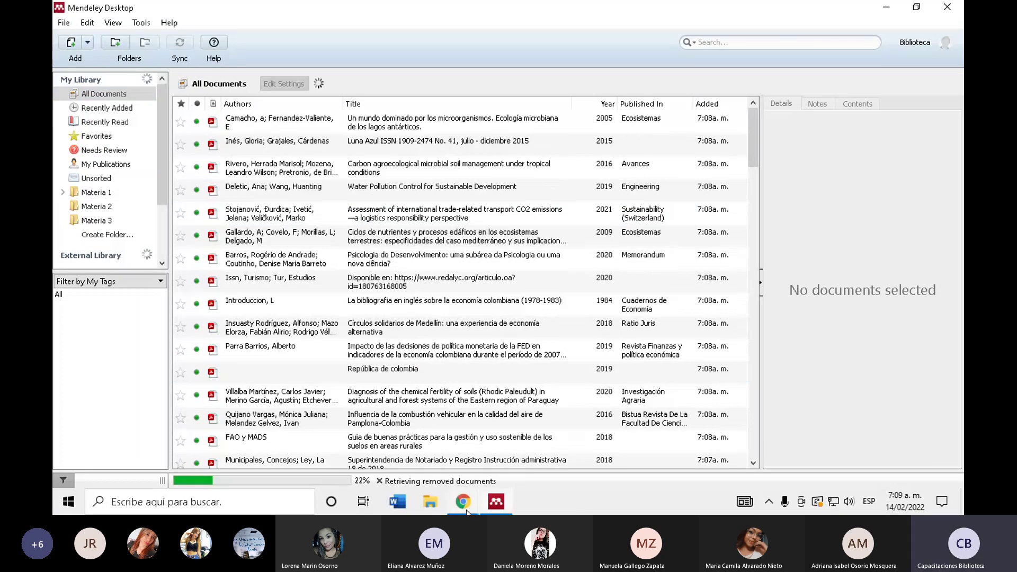
pyautogui.click(465, 510)
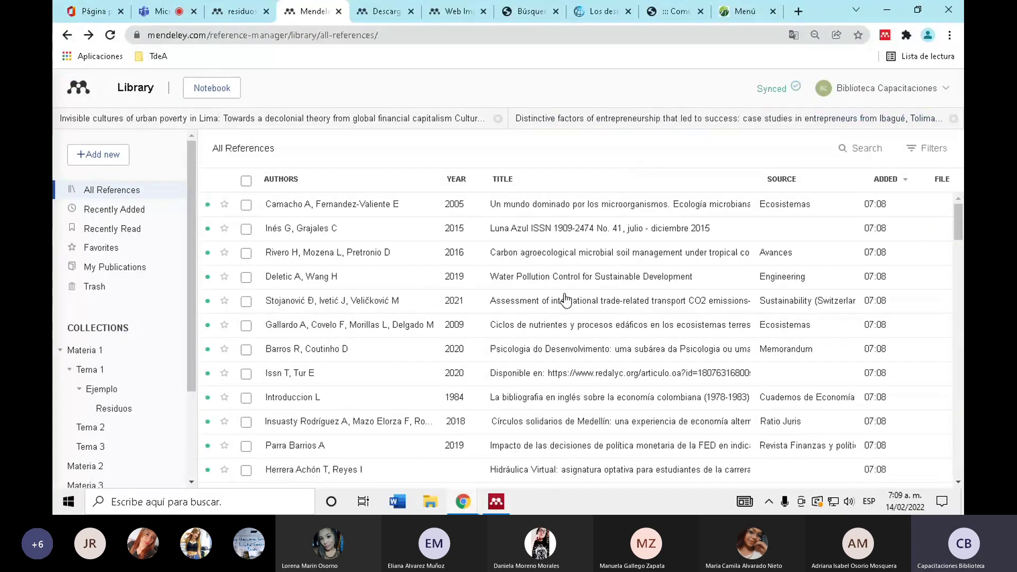
# - Start another sync of the Mendeley Desktop library
pyautogui.scroll(-10, 565, 298)
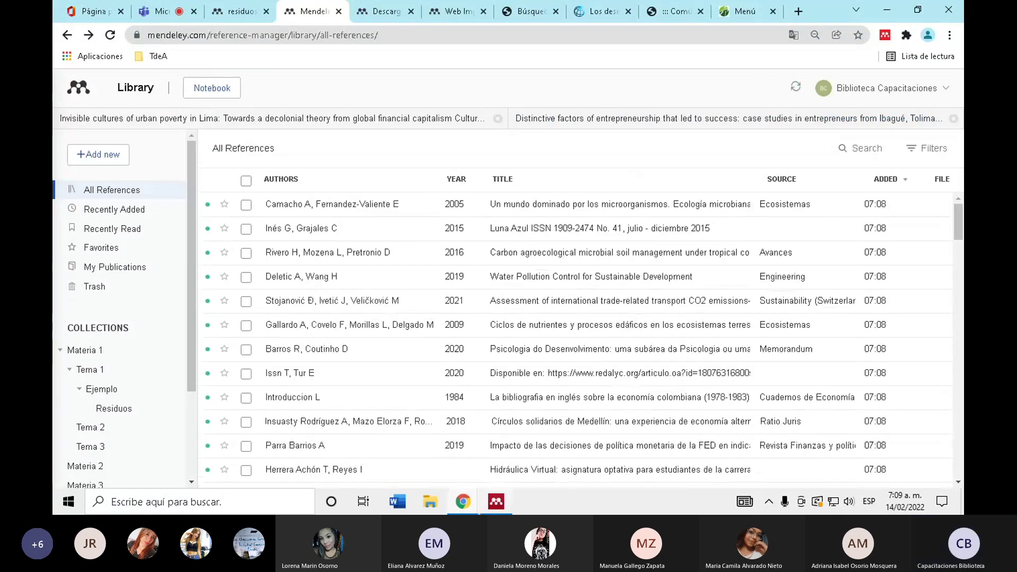
pyautogui.click(507, 506)
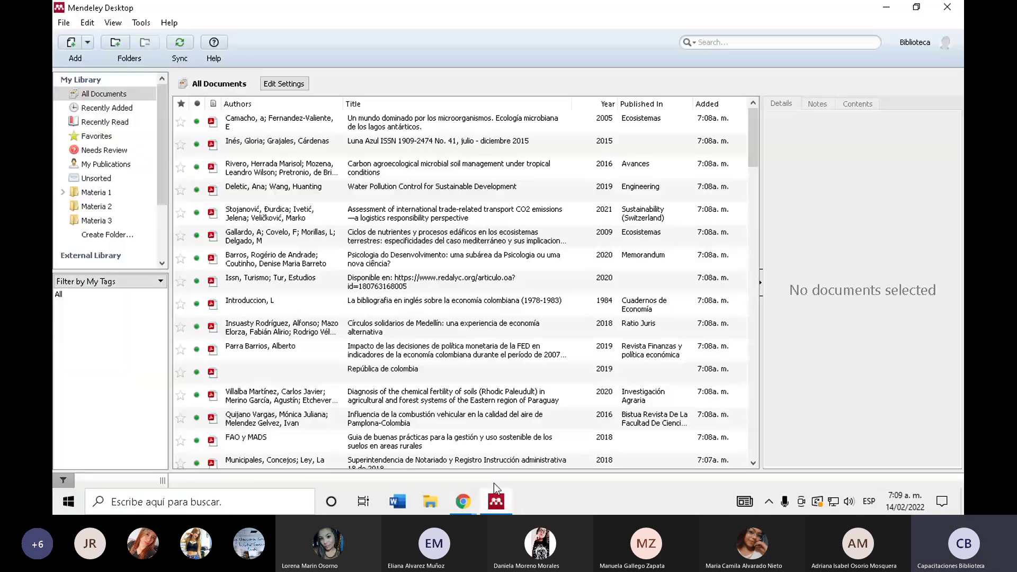
pyautogui.click(179, 47)
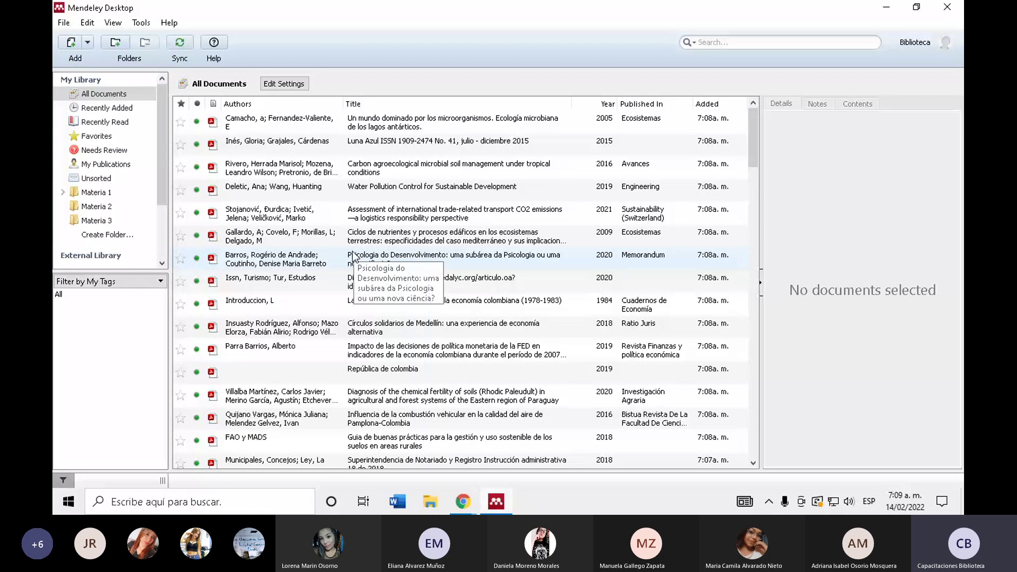
# - Bring up Mendeley Web in Chrome and refresh its sync
pyautogui.click(462, 501)
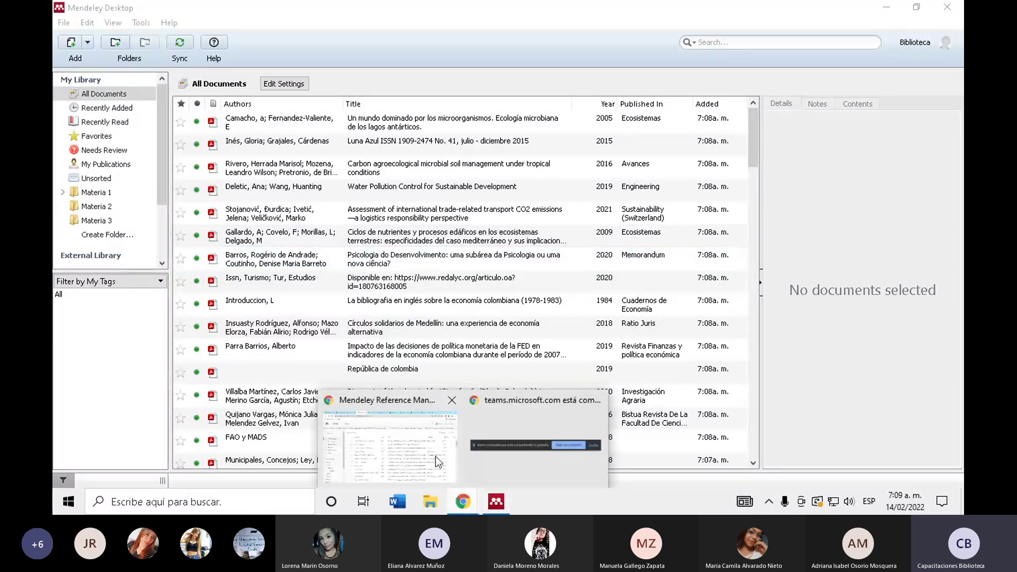
pyautogui.click(436, 456)
pyautogui.click(795, 86)
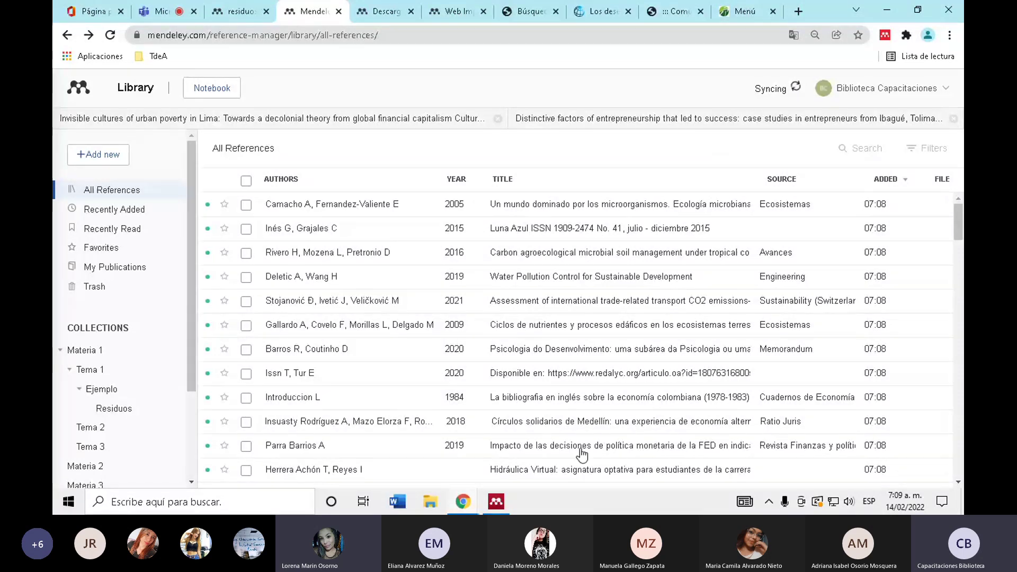
# - Scroll through All Documents in Mendeley Desktop, comparing it against the web library
pyautogui.hotkey('alt', 'Tab')
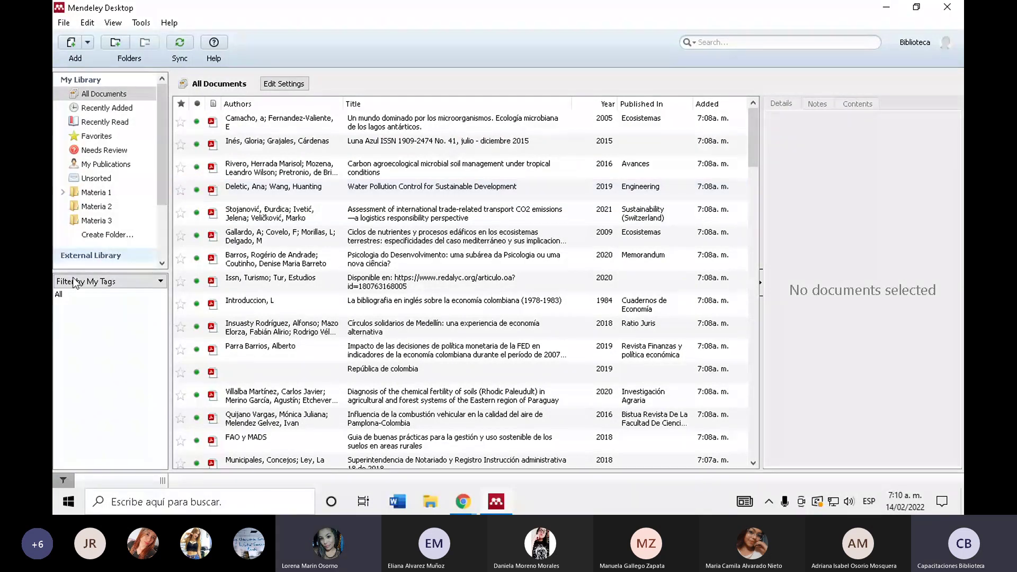
pyautogui.moveTo(751, 150); pyautogui.dragTo(487, 500)
pyautogui.click(463, 501)
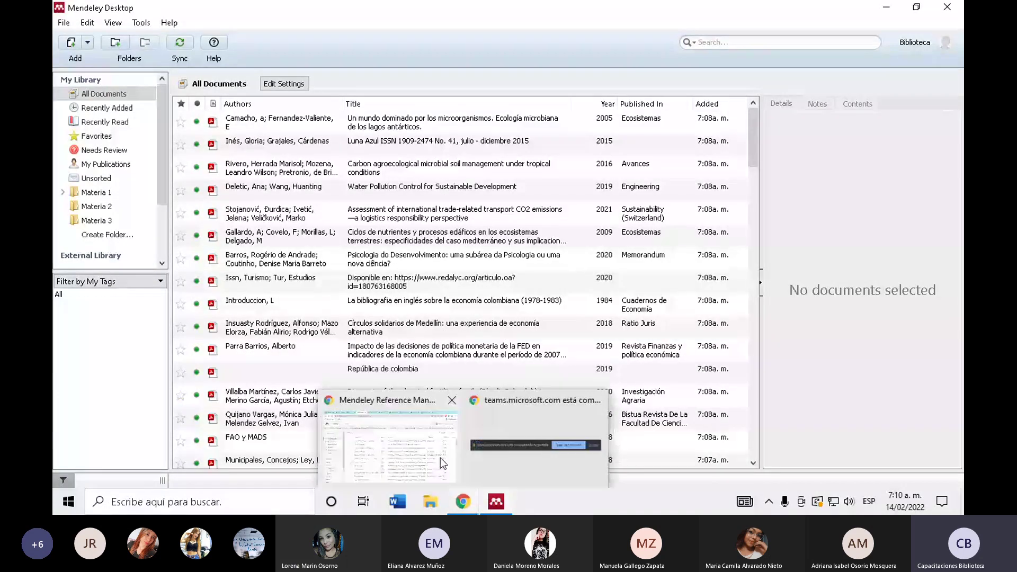
pyautogui.click(440, 458)
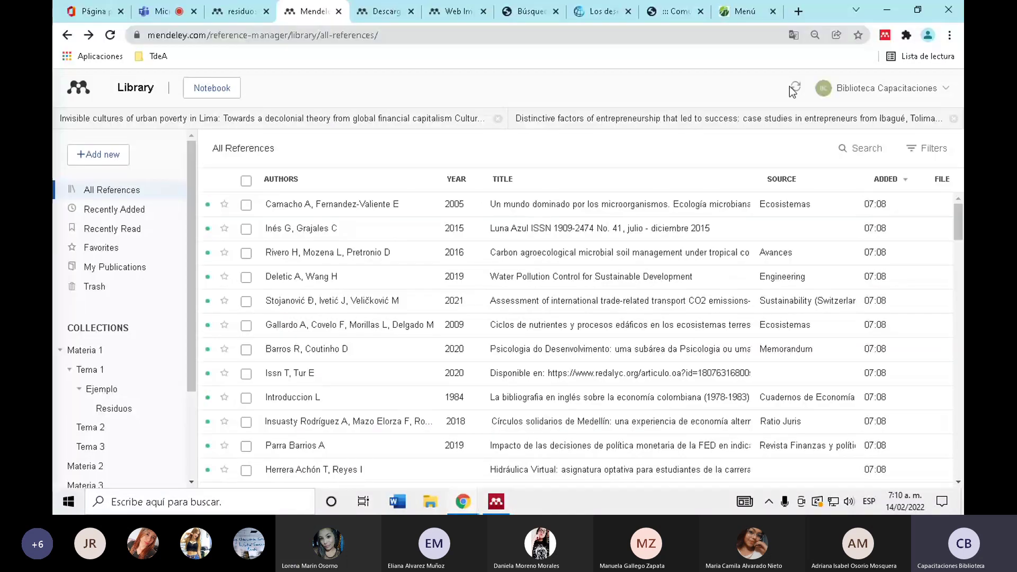
pyautogui.click(510, 503)
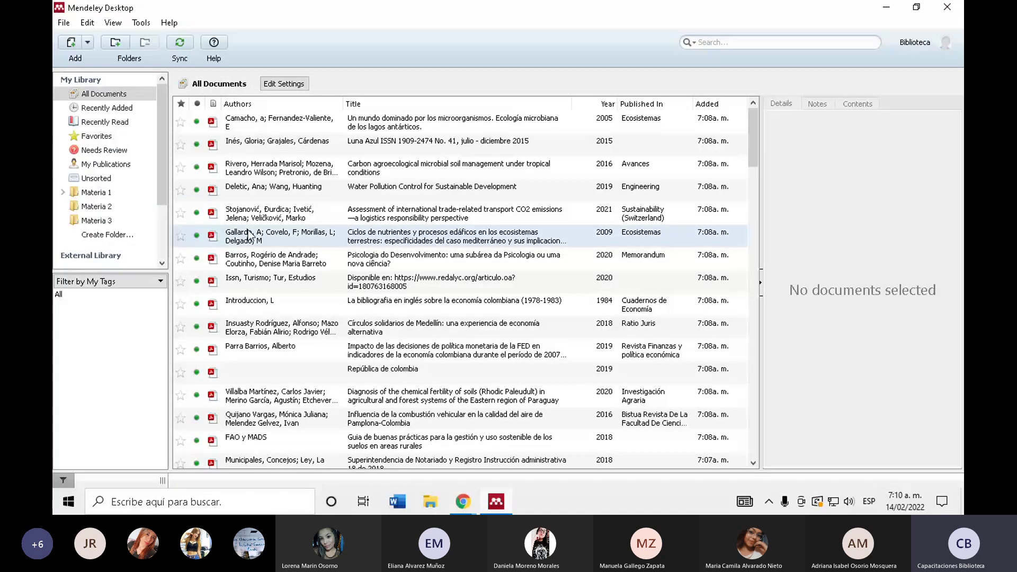
pyautogui.scroll(-10, 253, 233)
pyautogui.scroll(-10, 253, 233)
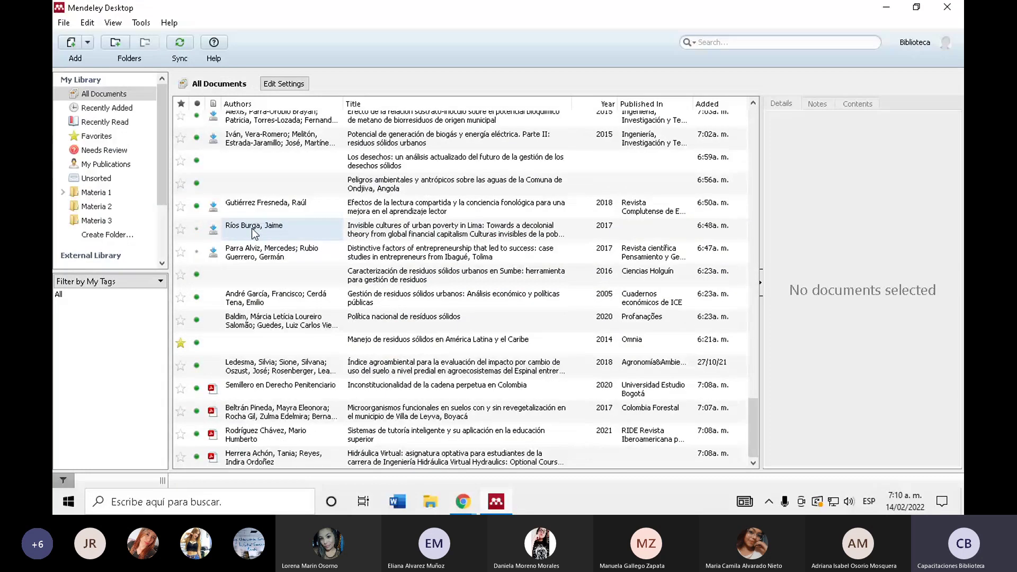
pyautogui.scroll(10, 252, 228)
pyautogui.scroll(10, 249, 230)
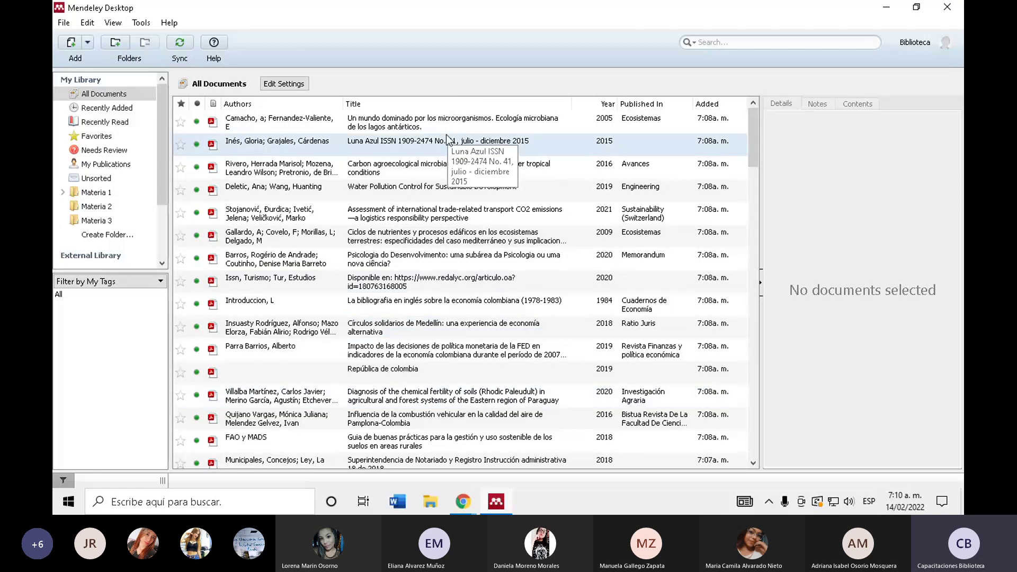
# - Sync the desktop library again and check the web library's sync status
pyautogui.click(180, 44)
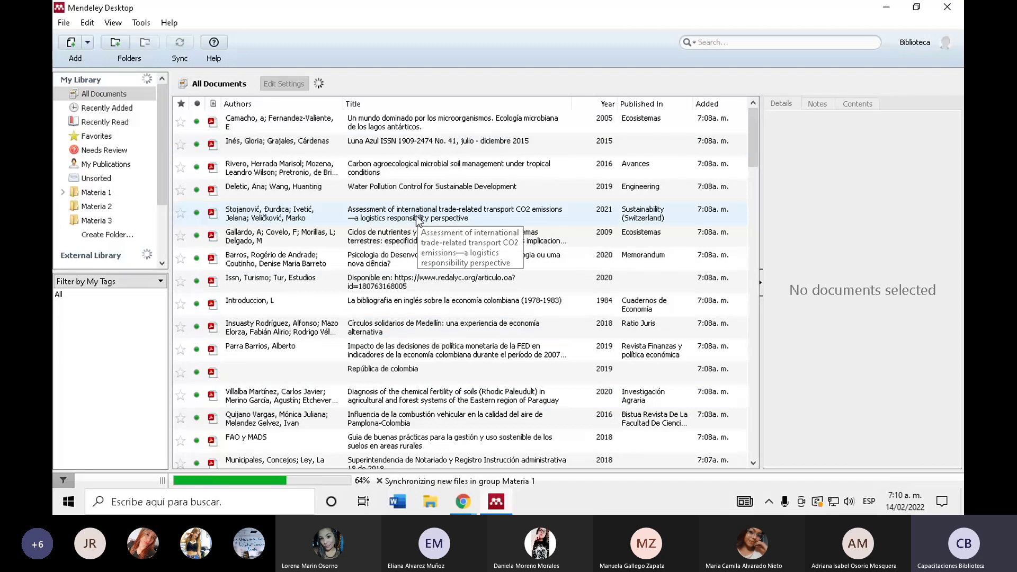
pyautogui.moveTo(464, 503)
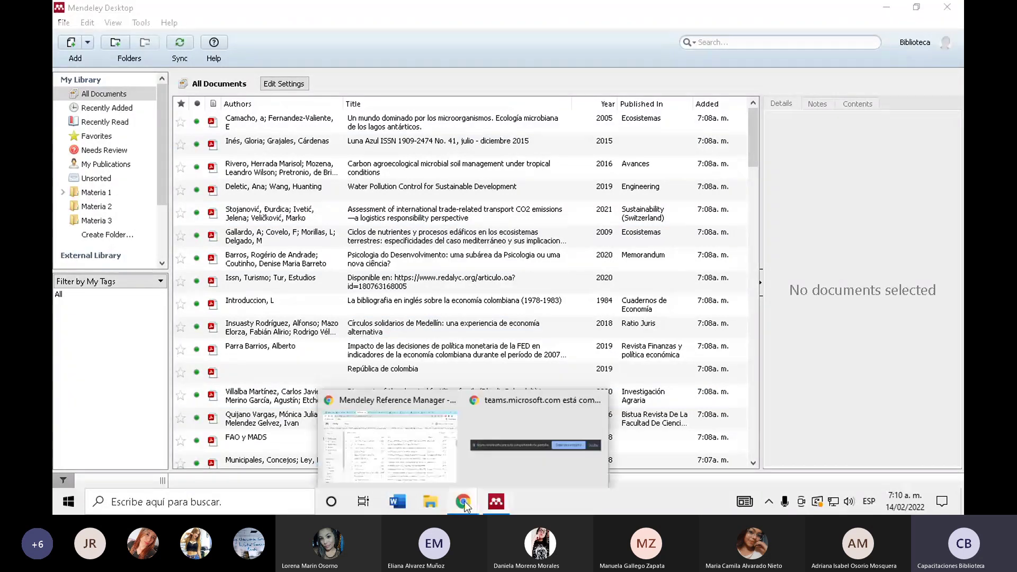
pyautogui.click(427, 460)
pyautogui.moveTo(794, 94)
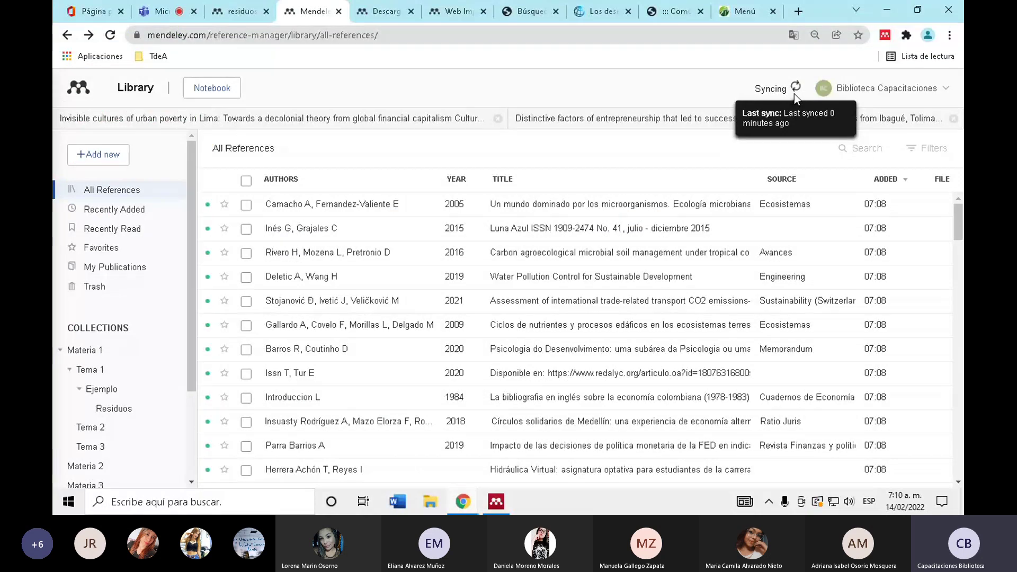
# - Back in Mendeley Desktop, scroll through the full All Documents list
pyautogui.hotkey('alt', 'Tab')
pyautogui.scroll(-3, 128, 262)
pyautogui.scroll(3, 128, 262)
pyautogui.scroll(-10, 350, 209)
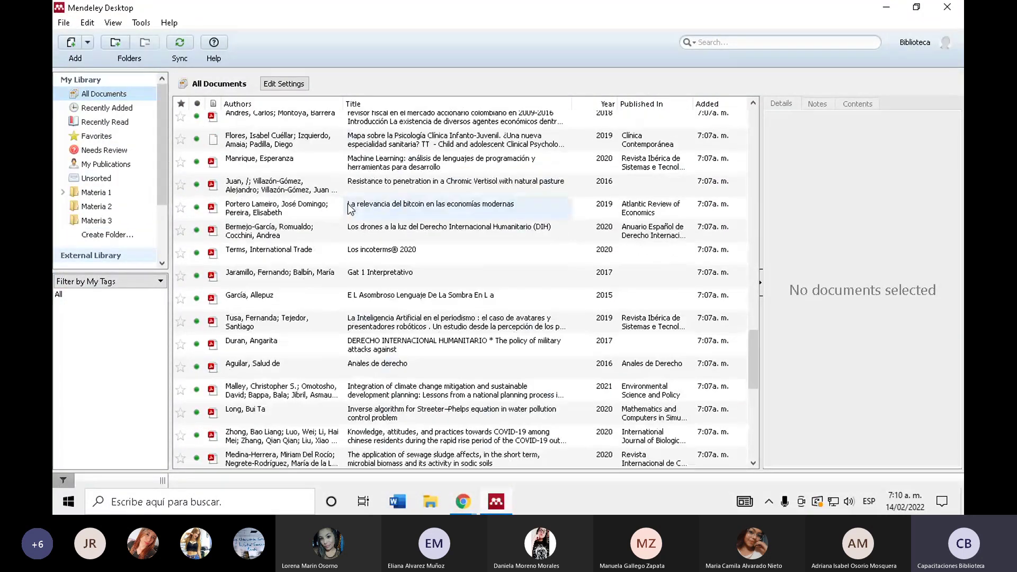
pyautogui.scroll(-8, 349, 208)
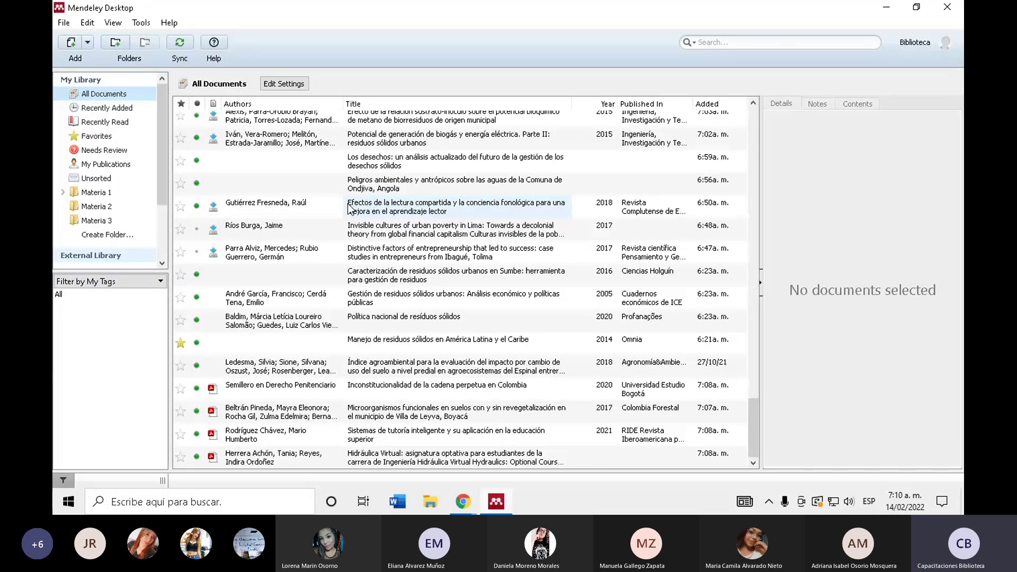
pyautogui.scroll(8, 349, 209)
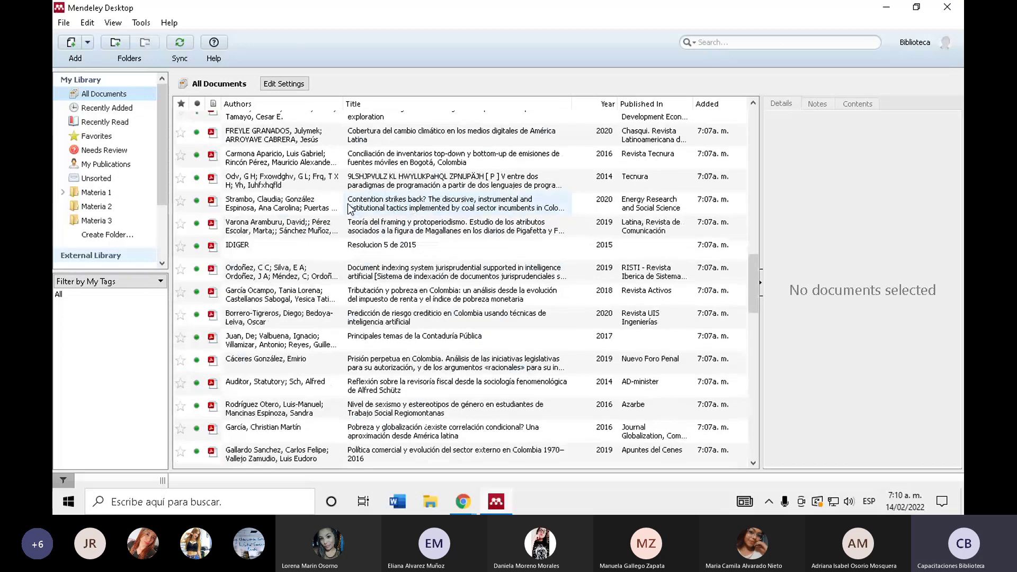
pyautogui.scroll(-5, 349, 209)
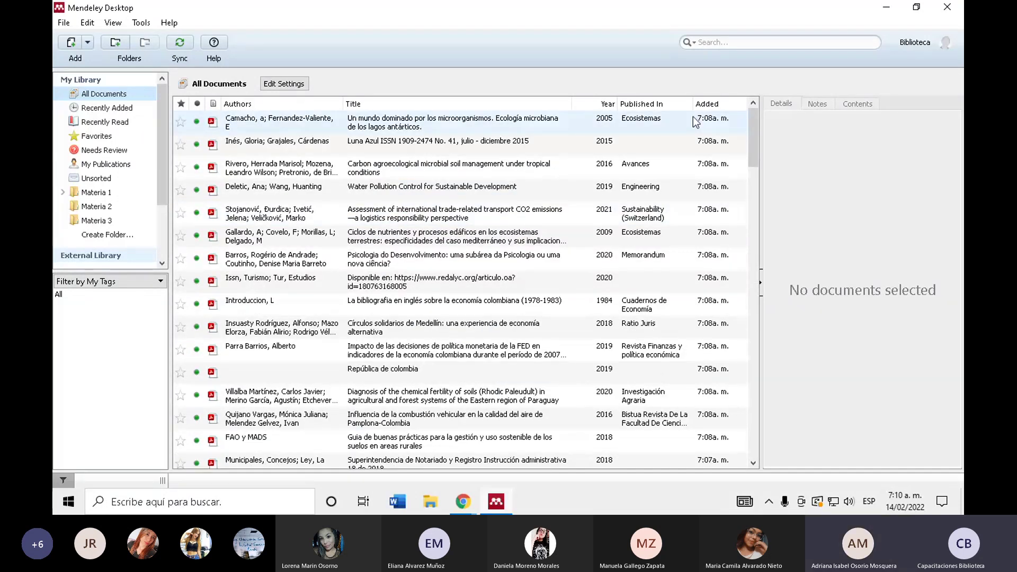
pyautogui.scroll(-5, 350, 208)
pyautogui.scroll(15, 460, 286)
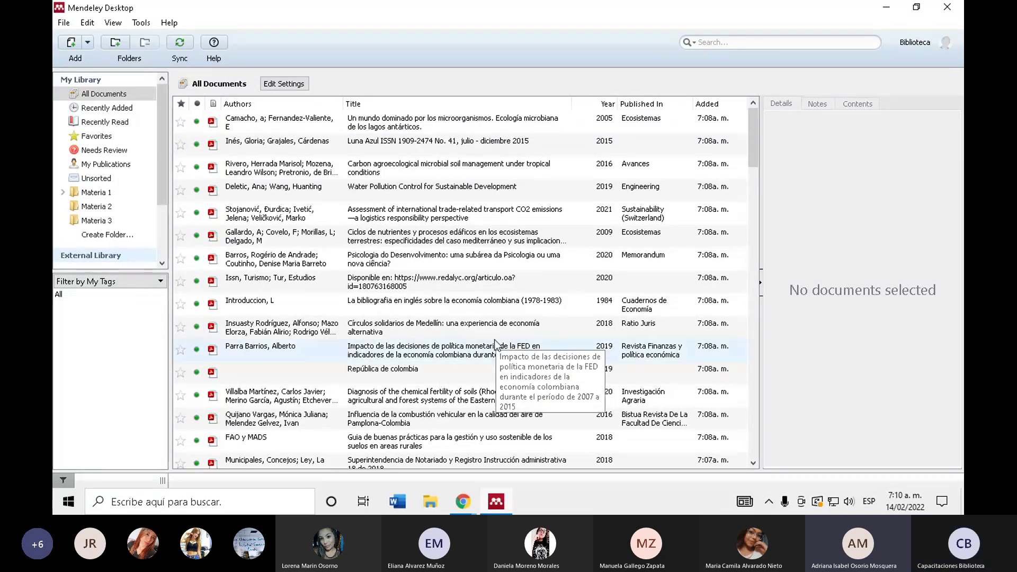
# - Glance at the web library once more, then return to the desktop list's top
pyautogui.moveTo(462, 506)
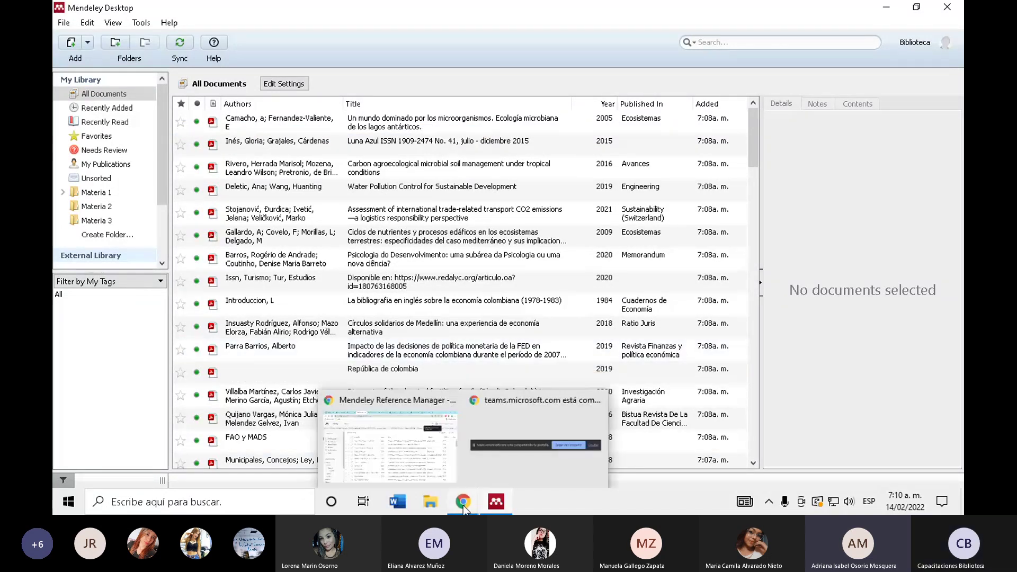
pyautogui.click(382, 429)
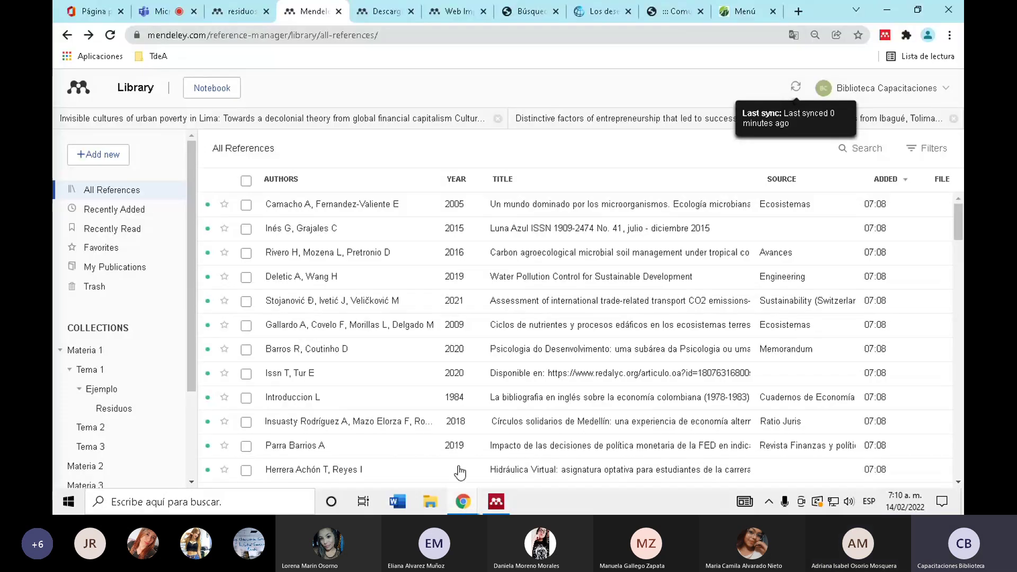
pyautogui.hotkey('alt', 'Tab')
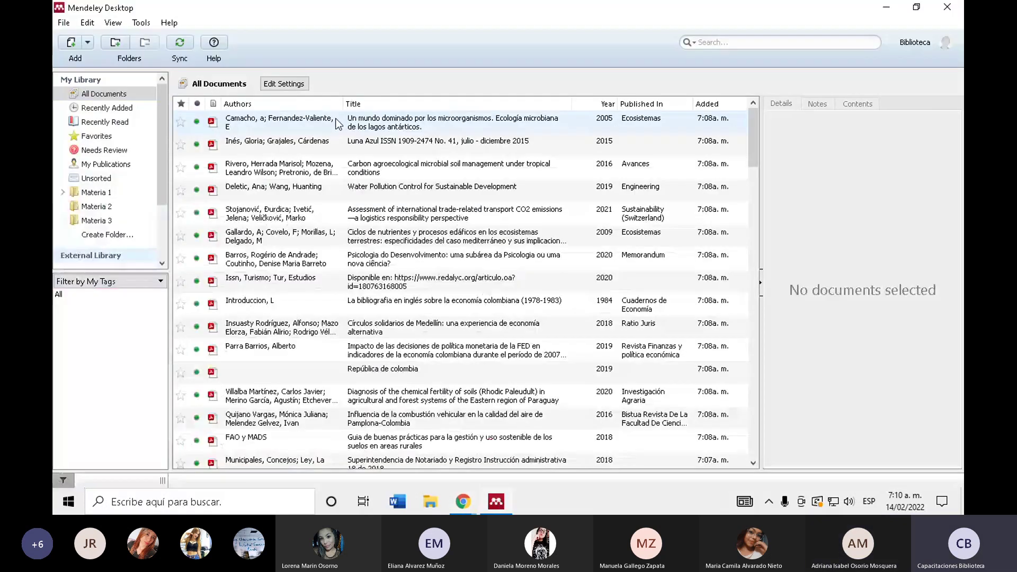
pyautogui.scroll(-10, 337, 280)
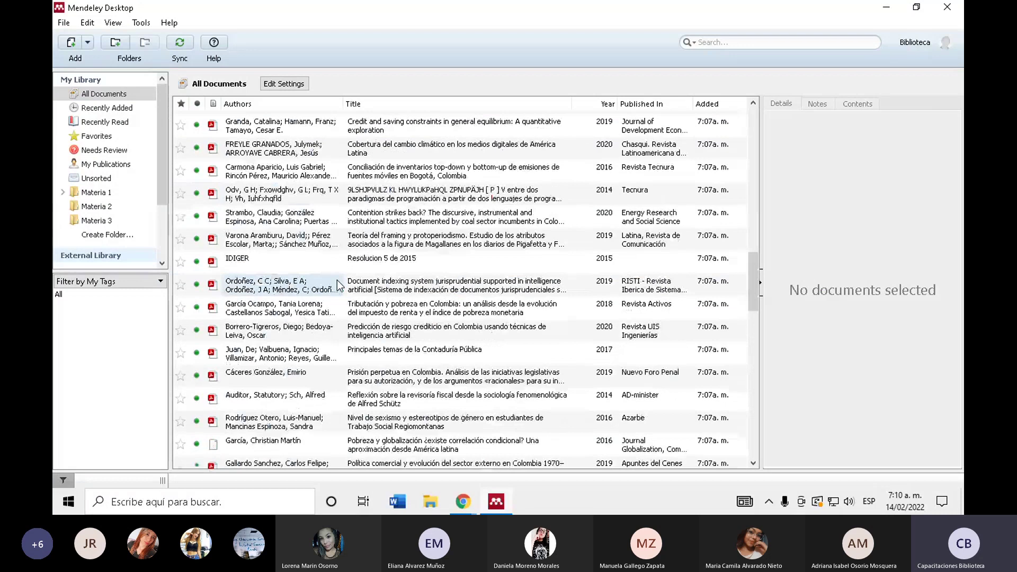
pyautogui.scroll(10, 337, 280)
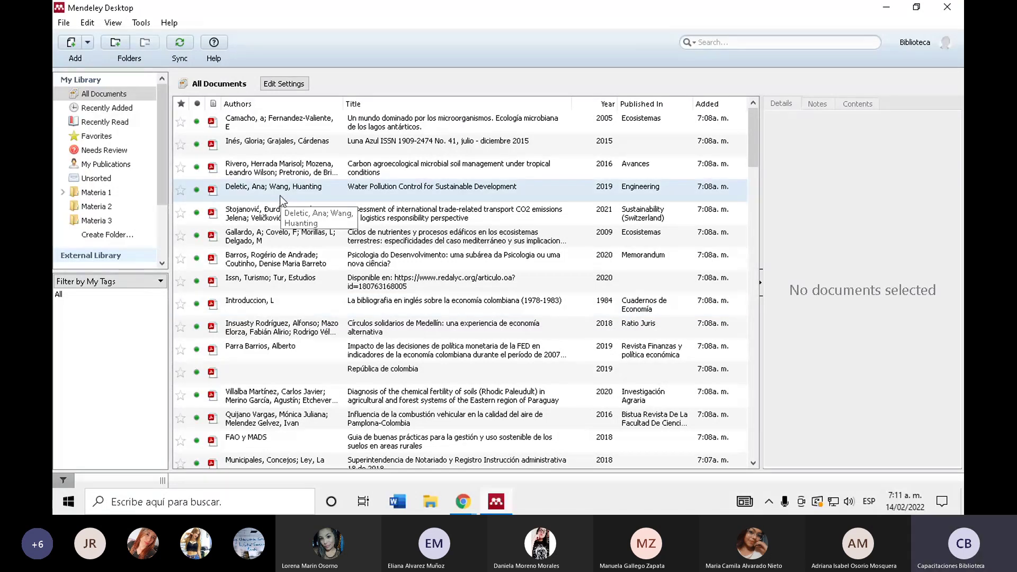
# - Browse the Materia 1 folder and the Materia 1 group, then return to All Documents
pyautogui.click(85, 193)
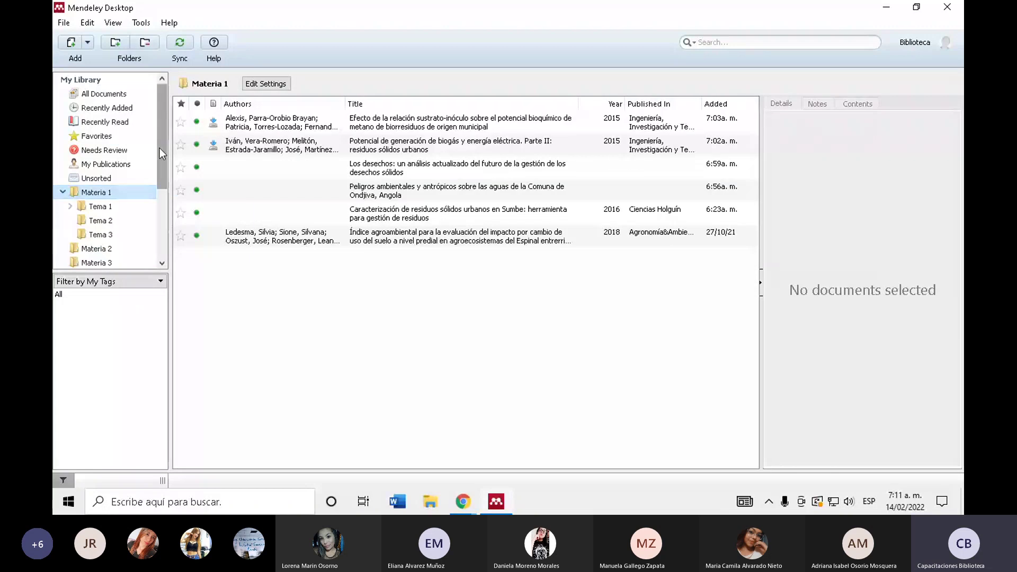
pyautogui.scroll(-5, 160, 148)
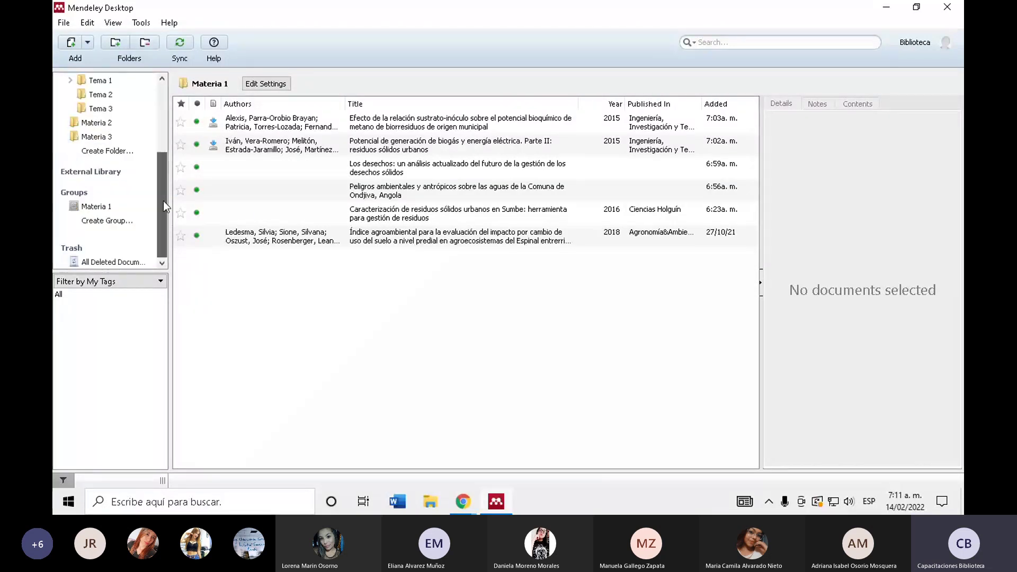
pyautogui.click(97, 204)
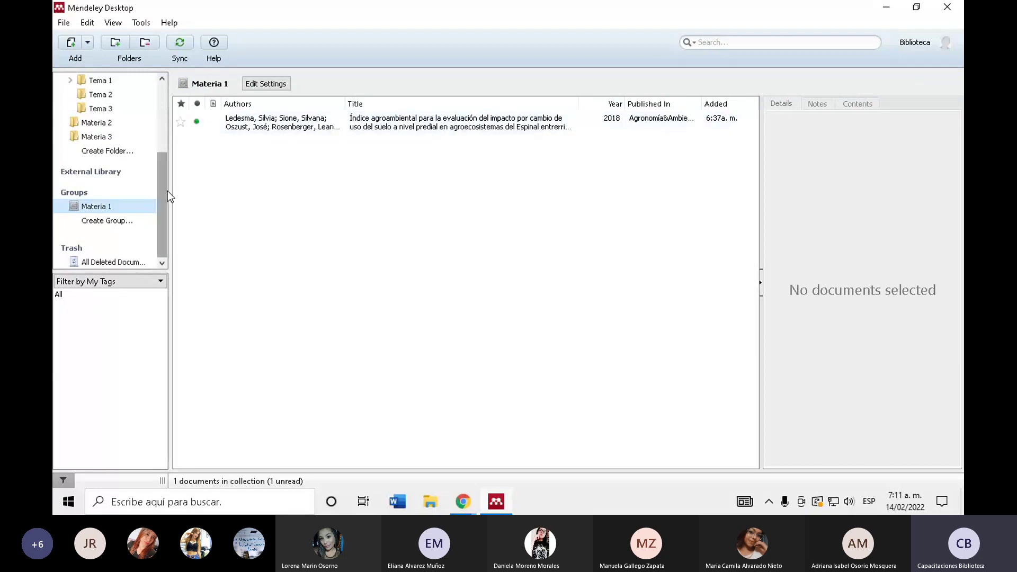
pyautogui.moveTo(168, 190); pyautogui.dragTo(154, 55)
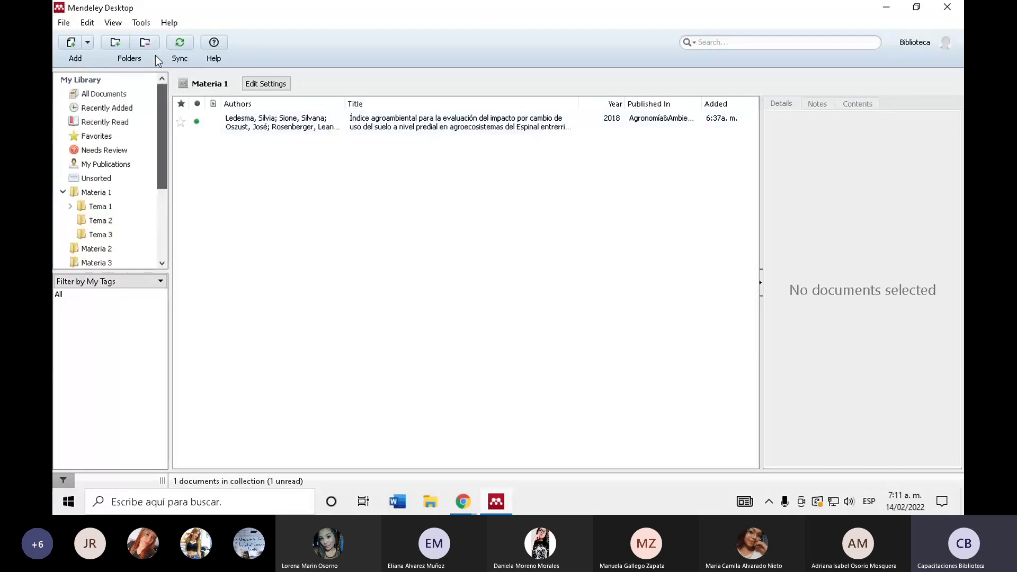
pyautogui.click(113, 98)
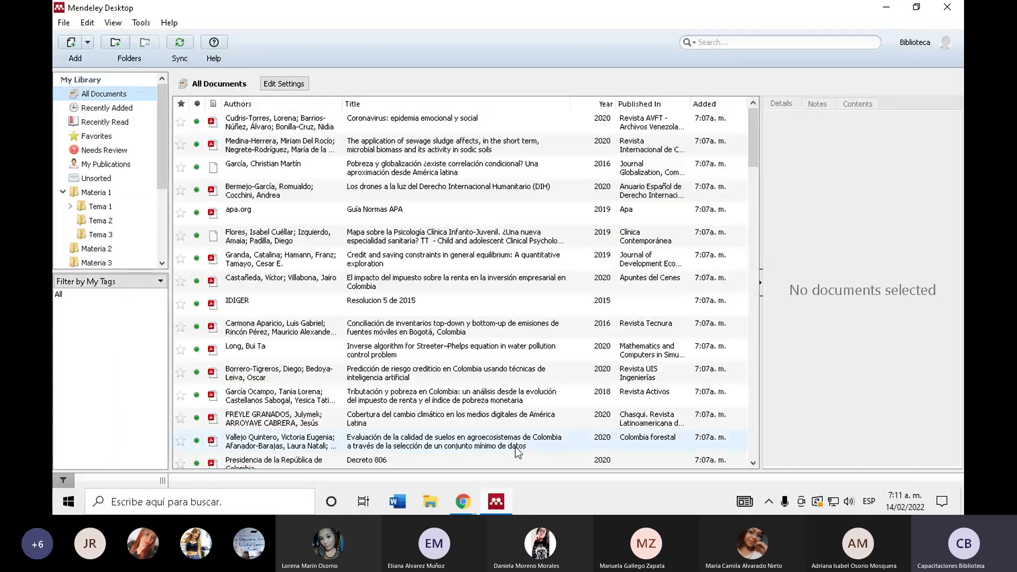
# - View the Recently Added and Recently Read lists, then show the Add choices
pyautogui.click(130, 108)
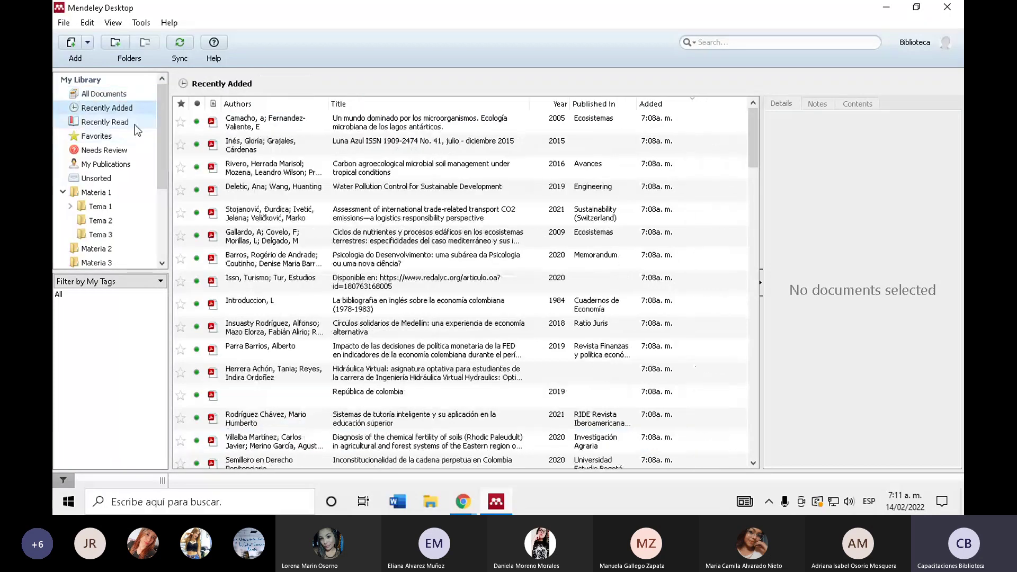
pyautogui.click(133, 123)
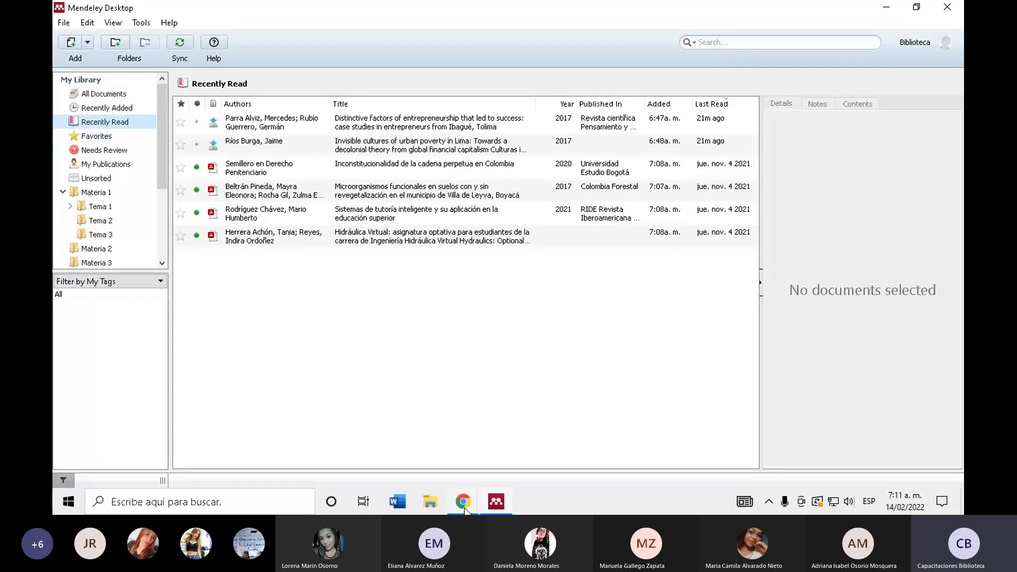
pyautogui.click(464, 506)
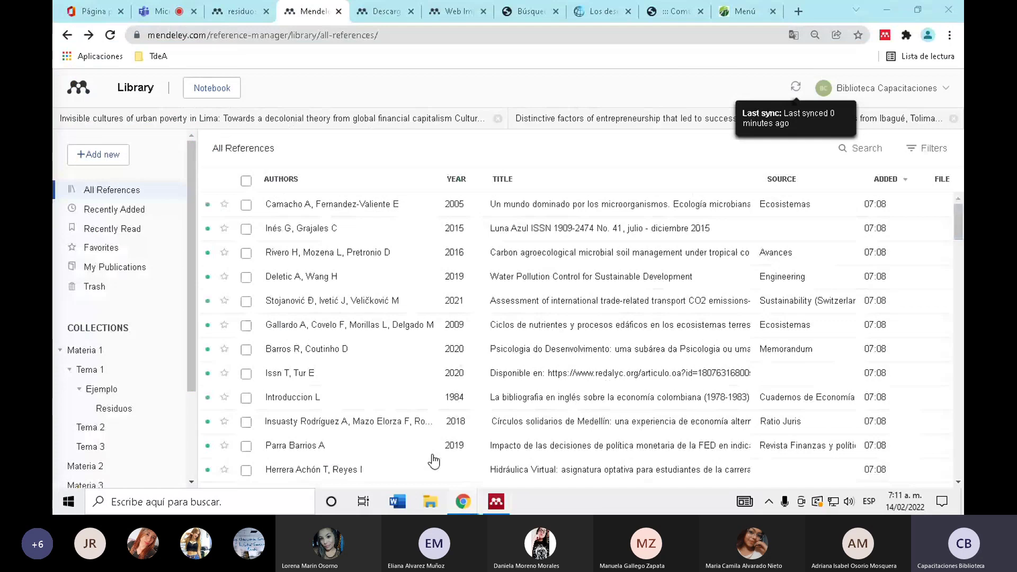
pyautogui.click(489, 508)
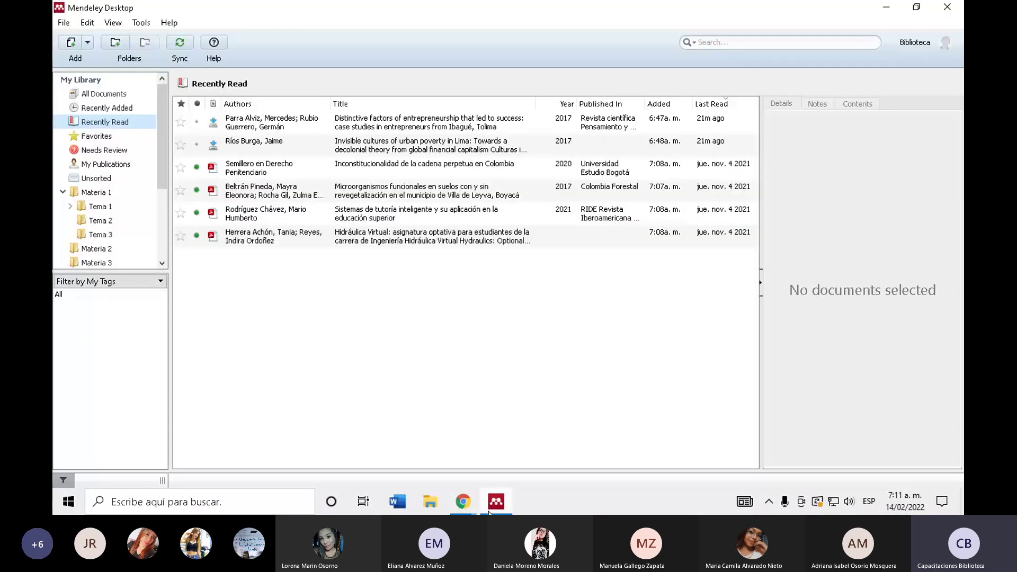
pyautogui.click(121, 110)
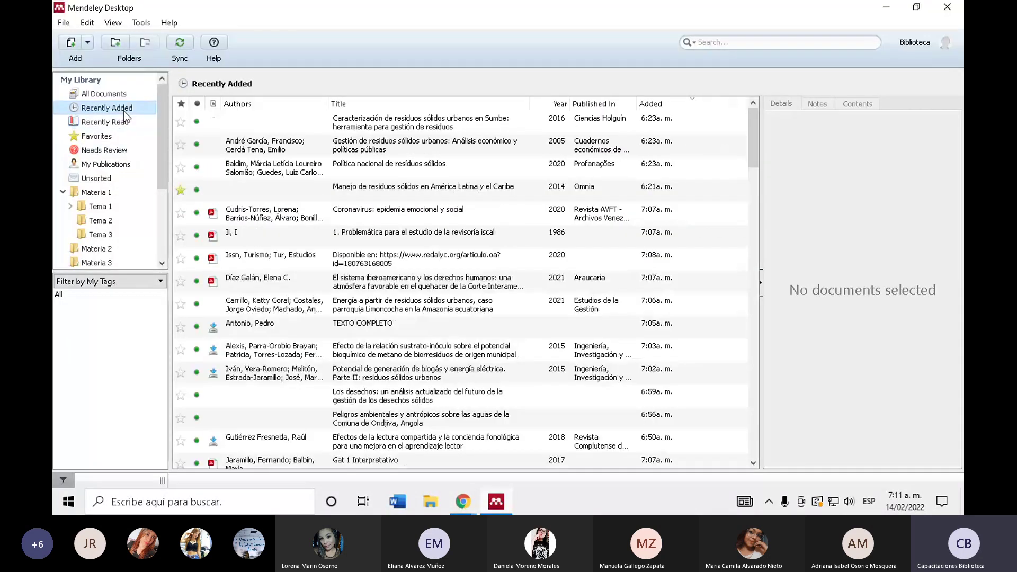
pyautogui.press('Up')
pyautogui.scroll(-5, 453, 218)
pyautogui.scroll(5, 261, 290)
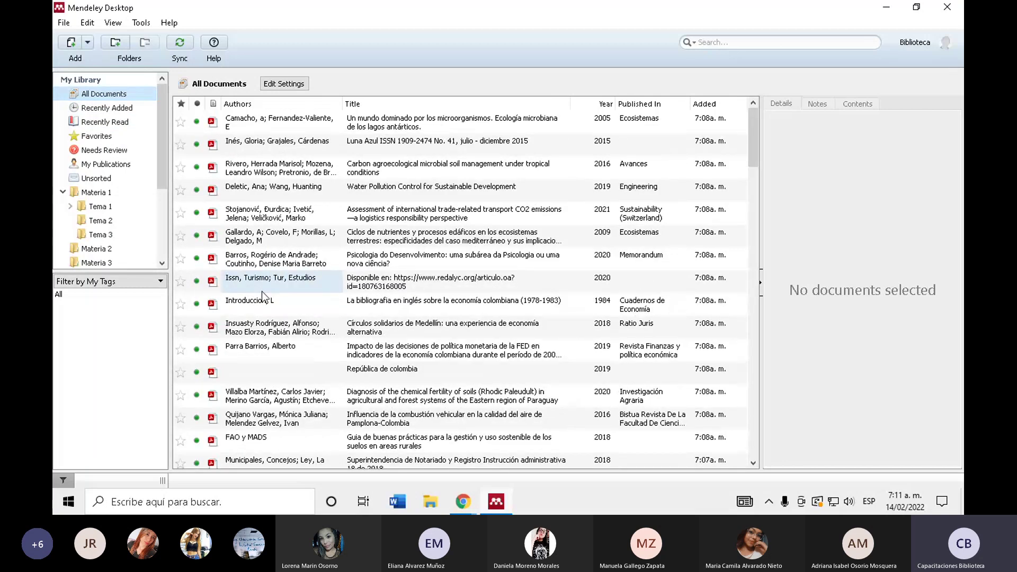
pyautogui.click(87, 43)
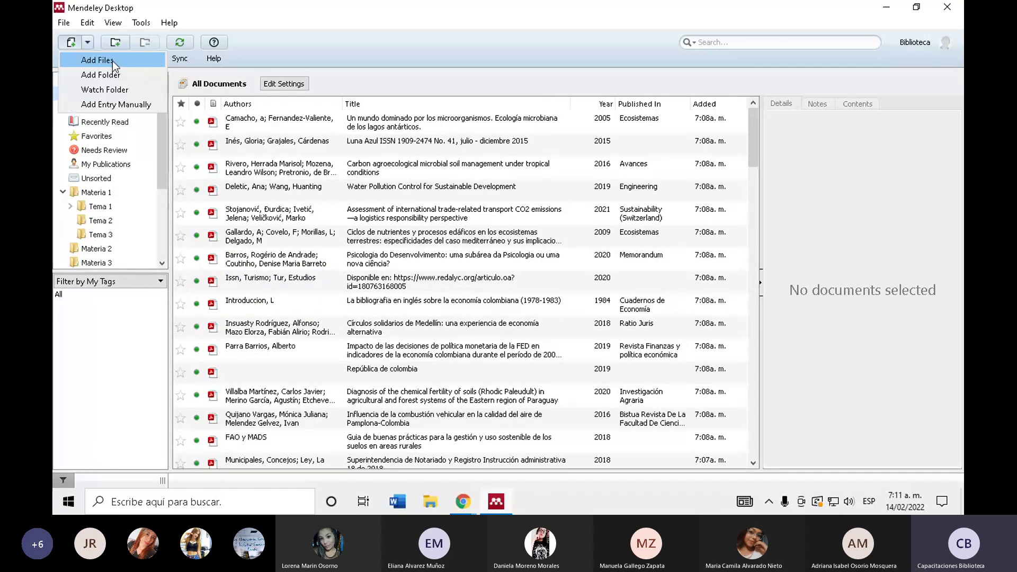
# - Add the 'Coronavirus: epidemia emocional y social' PDF from Documentos > TdeA via Add Files
pyautogui.click(89, 65)
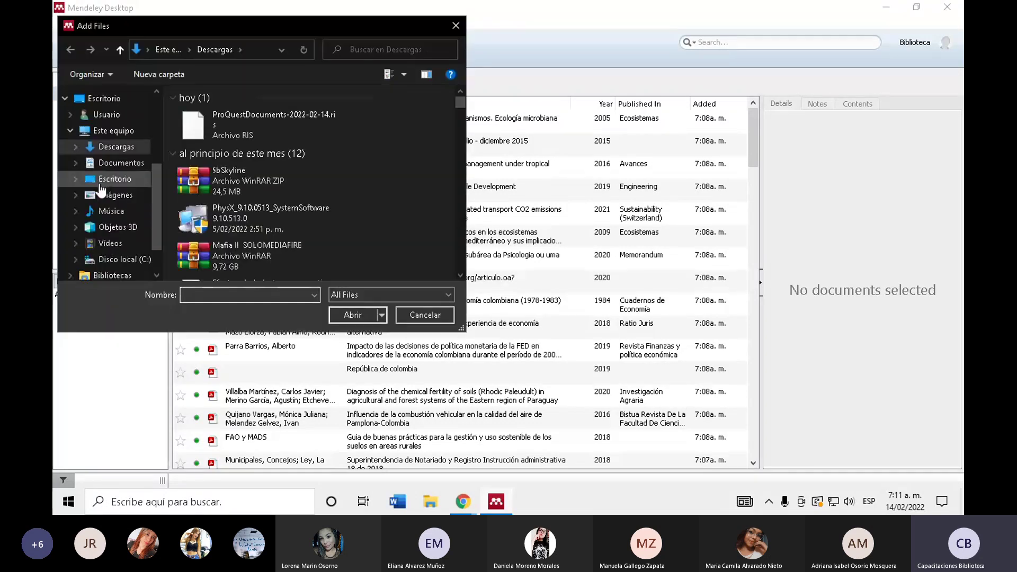
pyautogui.click(135, 167)
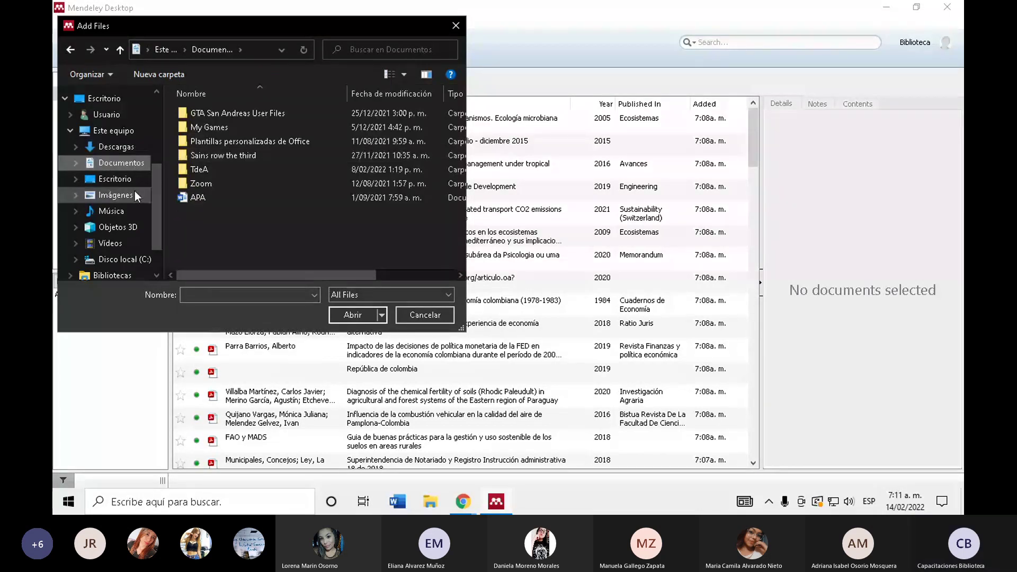
pyautogui.doubleClick(211, 168)
pyautogui.scroll(-4, 265, 142)
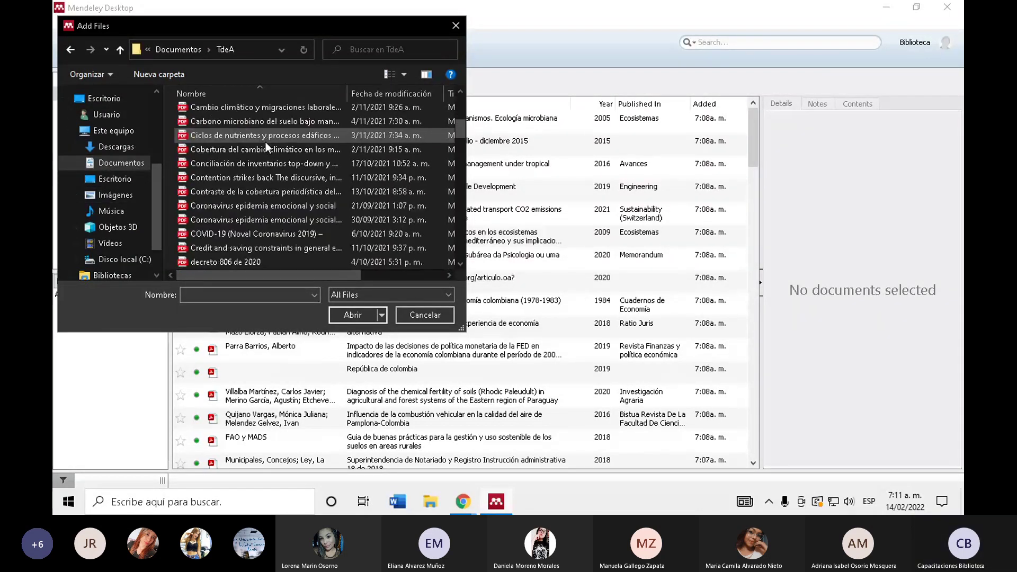
pyautogui.click(274, 221)
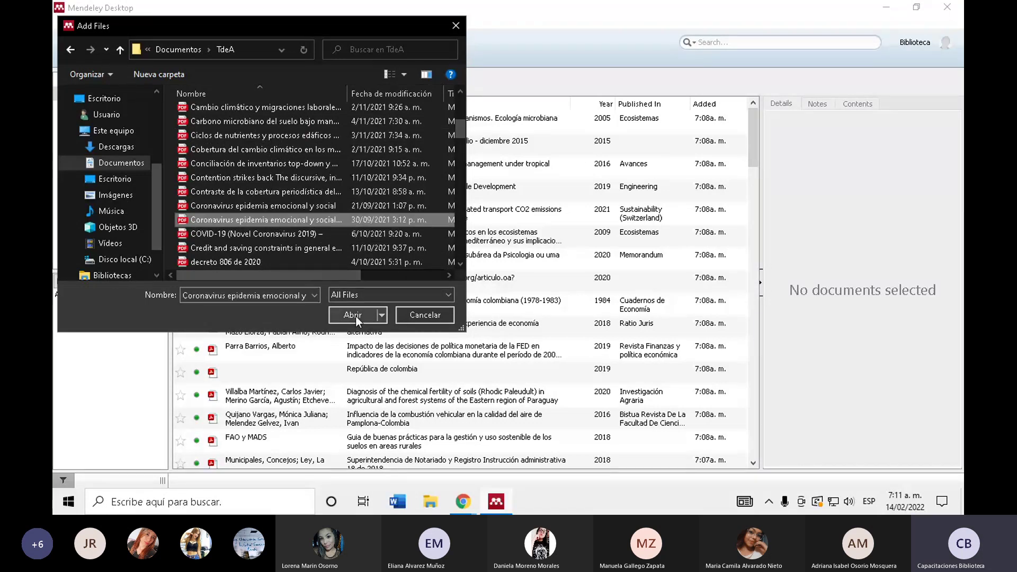
pyautogui.click(353, 315)
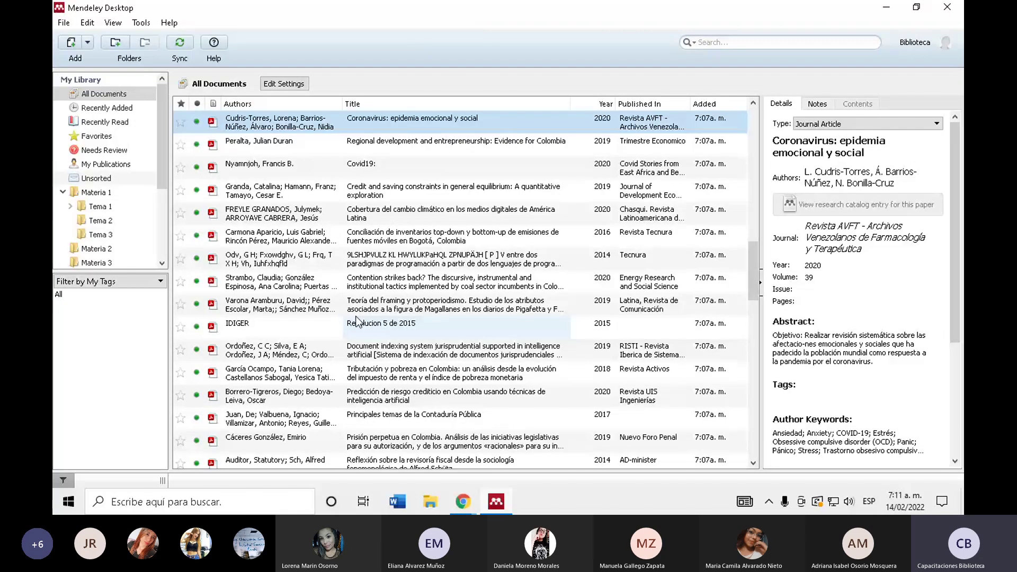
# - Import the Documents > TdeA folder with Add Folder, bringing the library to 92 documents
pyautogui.click(88, 43)
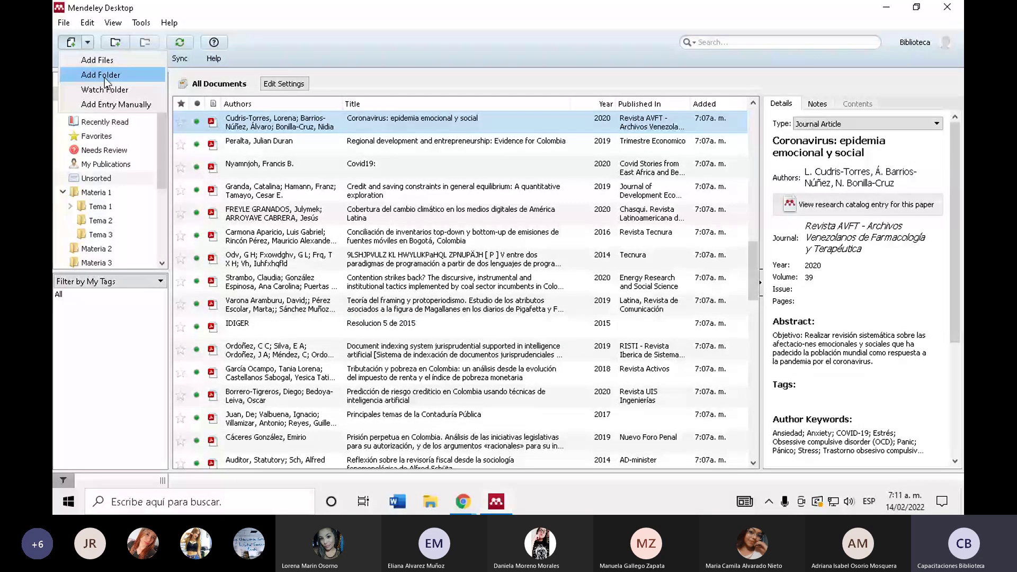
pyautogui.click(100, 75)
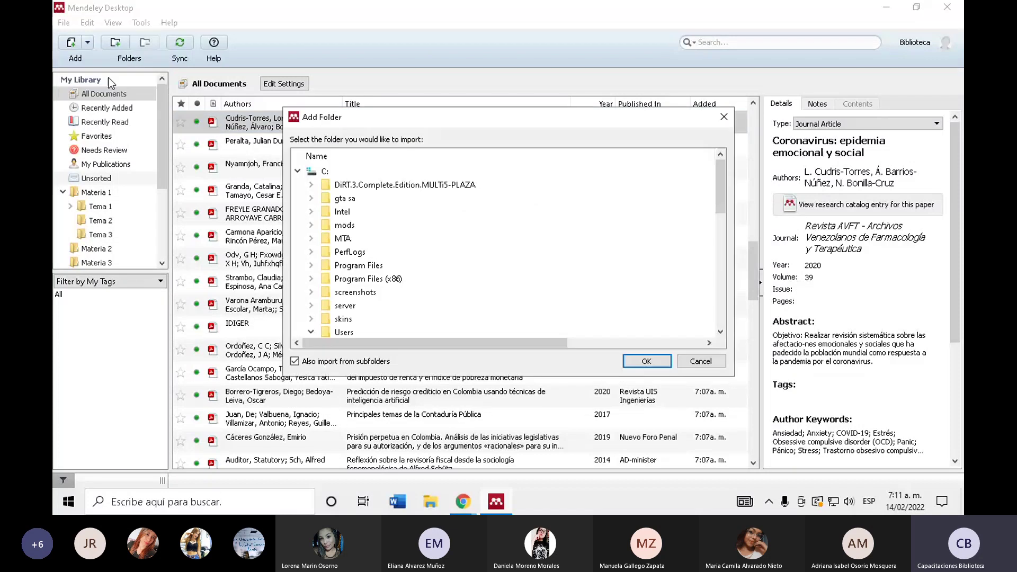
pyautogui.scroll(-2, 360, 265)
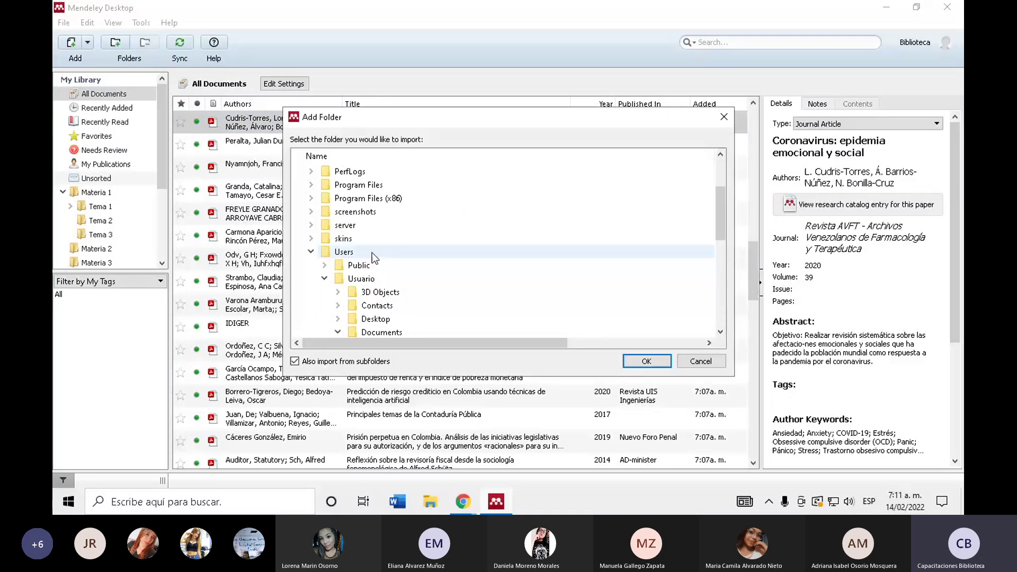
pyautogui.scroll(-2, 385, 245)
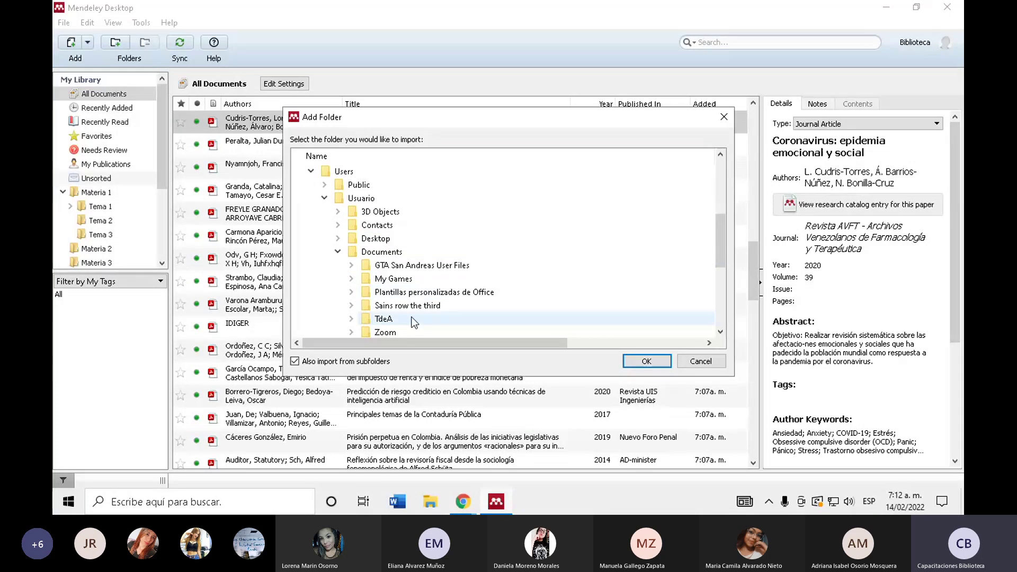
pyautogui.scroll(-2, 415, 321)
pyautogui.click(366, 238)
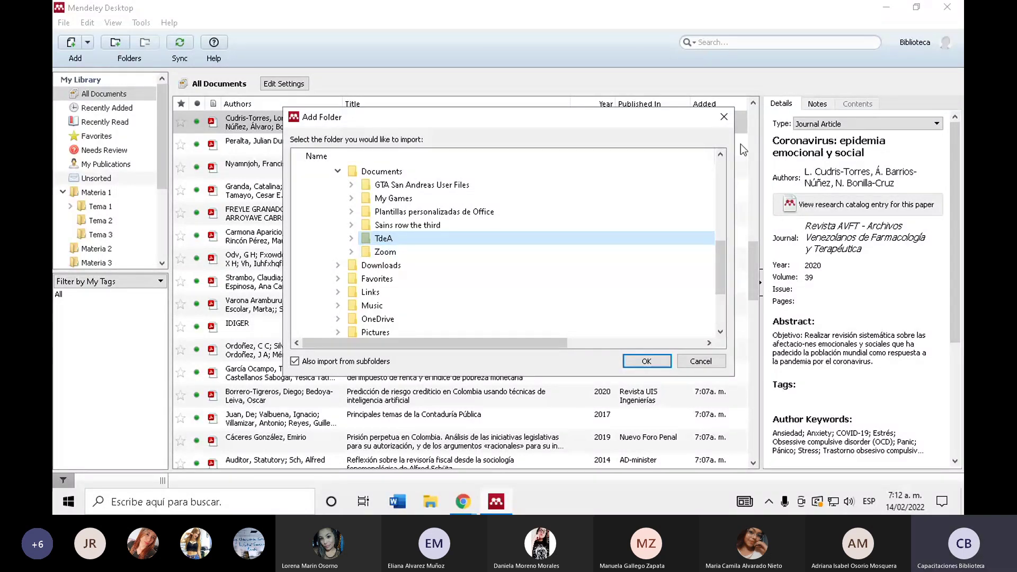
pyautogui.press('Return')
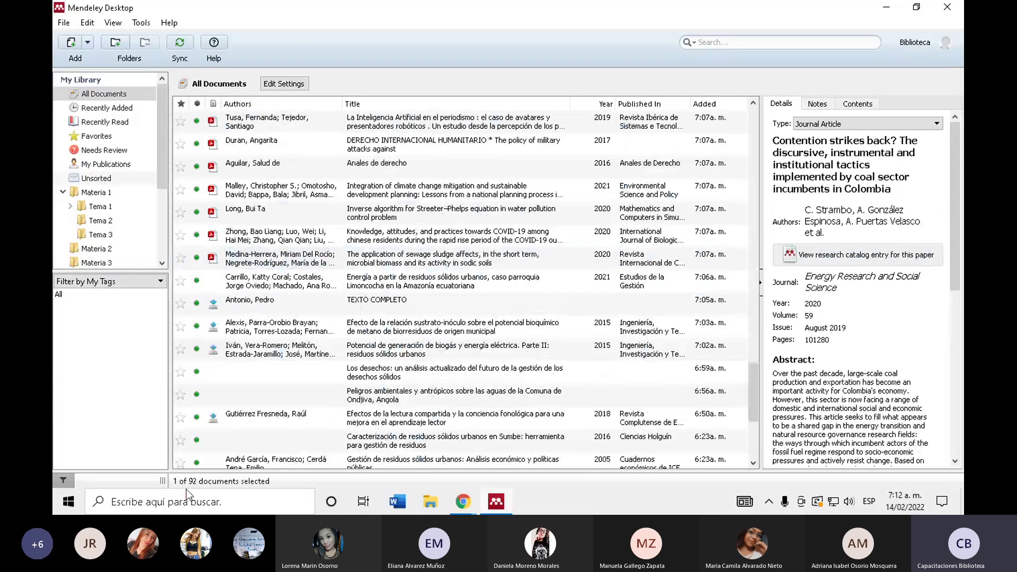
# - Return to the top of All Documents and run Sync with the online Mendeley account
pyautogui.scroll(-3, 309, 362)
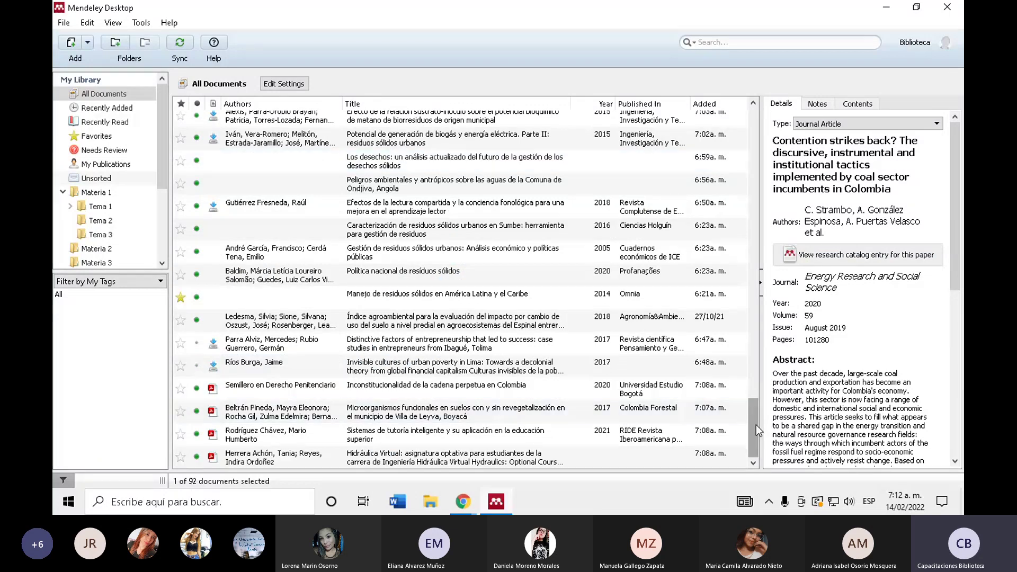
pyautogui.moveTo(755, 425); pyautogui.dragTo(166, 94)
pyautogui.click(87, 43)
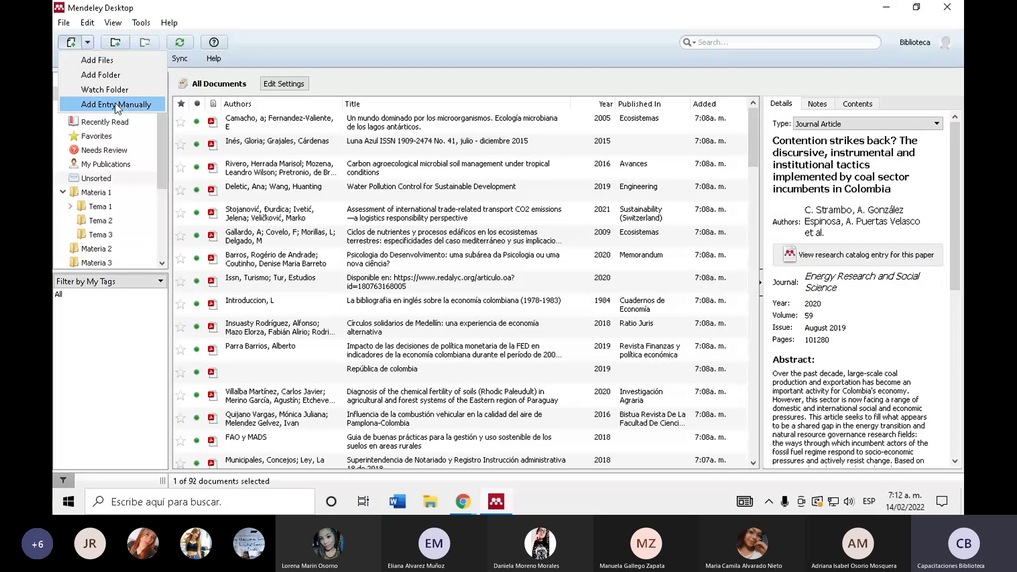
pyautogui.click(165, 55)
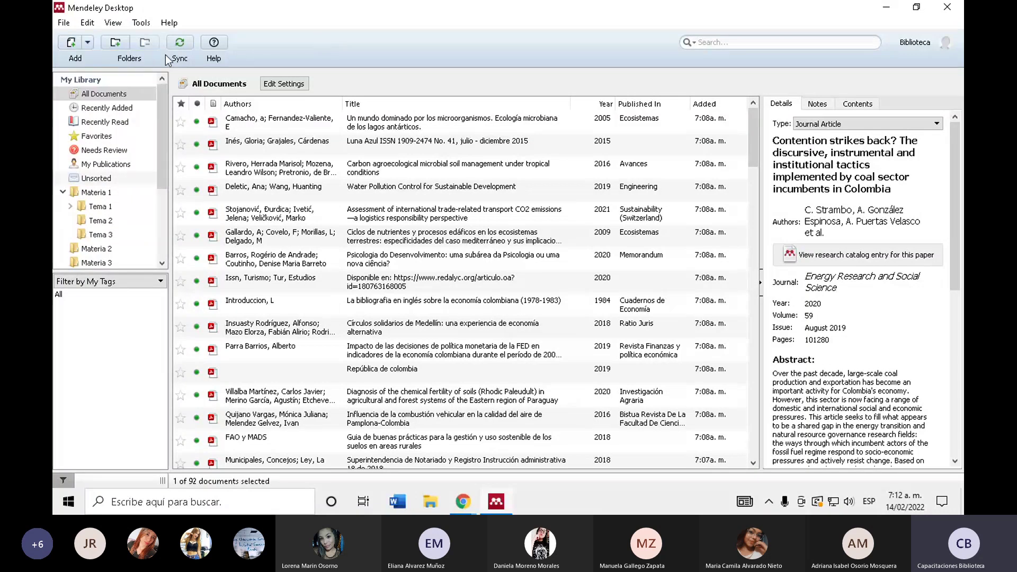
pyautogui.click(188, 43)
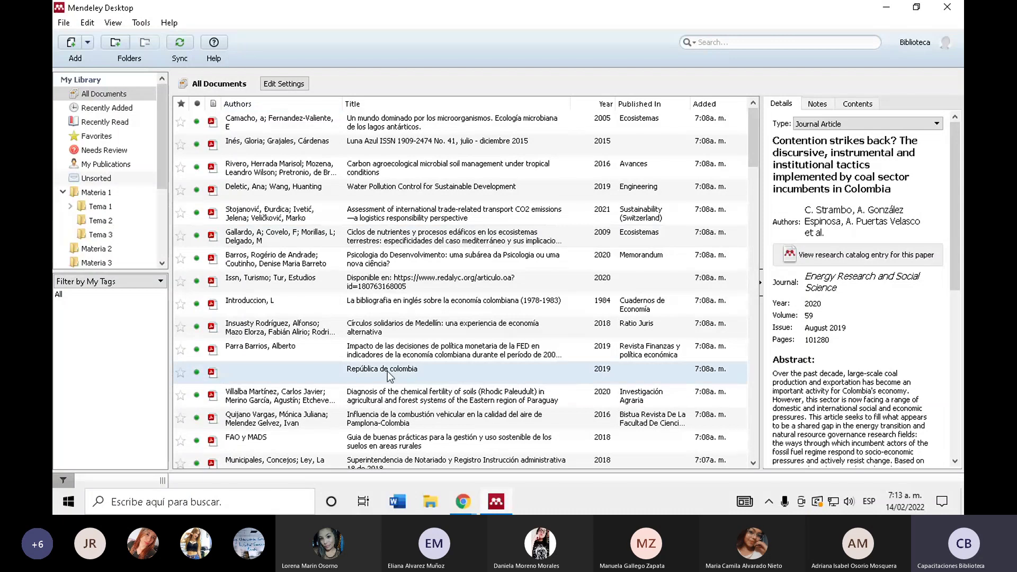
pyautogui.click(149, 28)
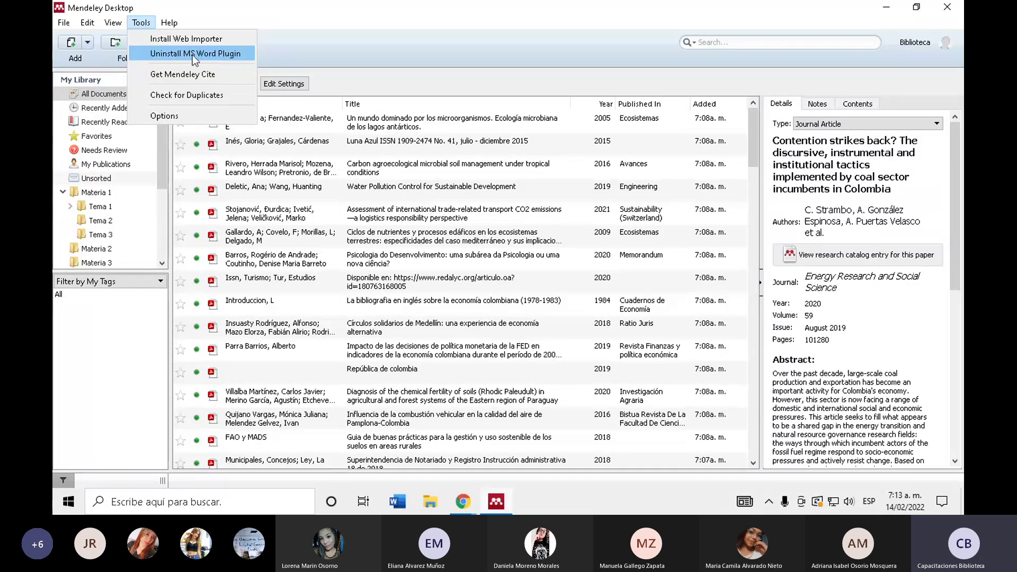
pyautogui.click(322, 51)
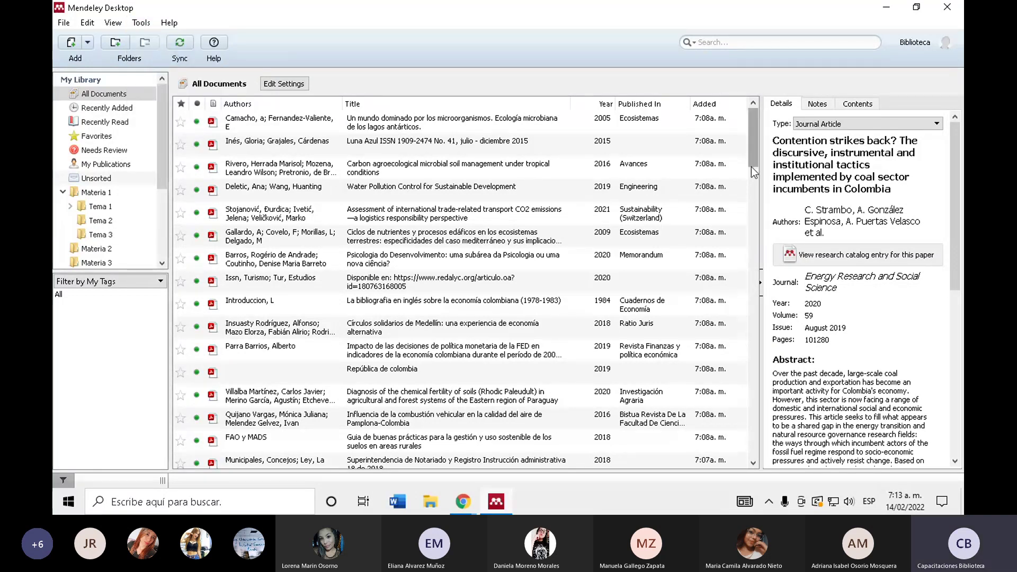
pyautogui.moveTo(754, 130); pyautogui.dragTo(754, 86)
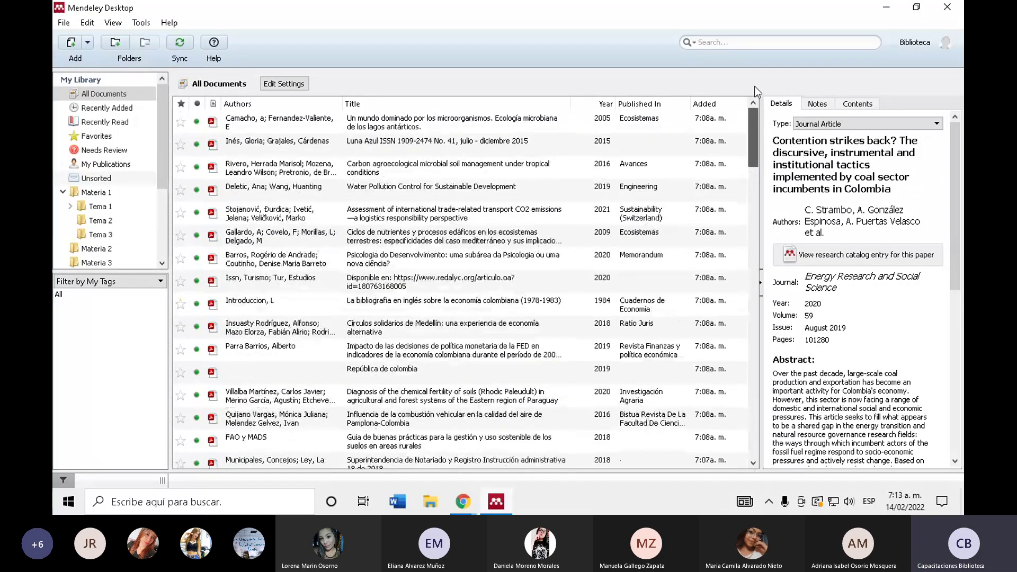
pyautogui.moveTo(753, 138); pyautogui.dragTo(528, 369)
pyautogui.scroll(-10, 528, 366)
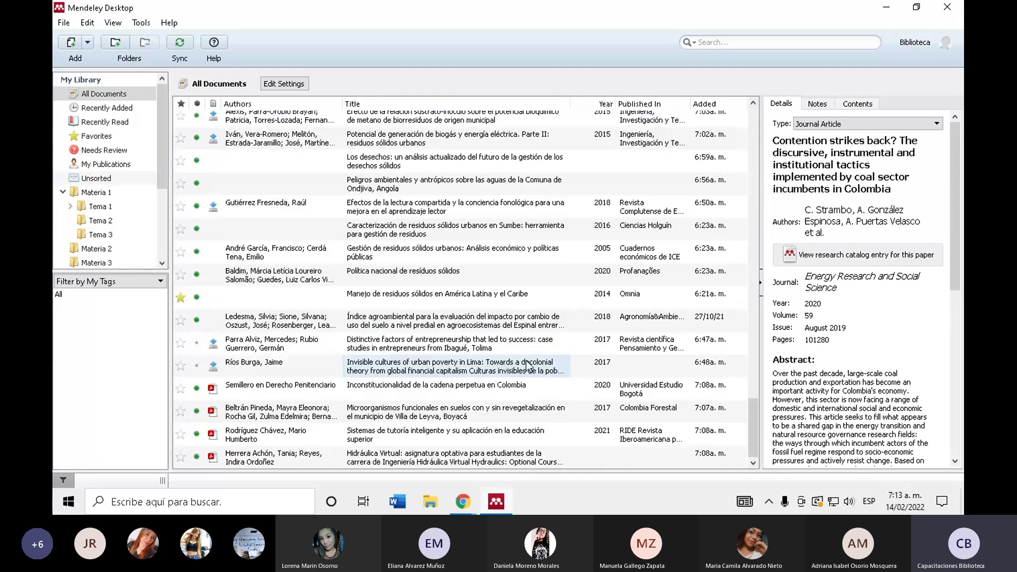
pyautogui.moveTo(751, 422); pyautogui.dragTo(716, 68)
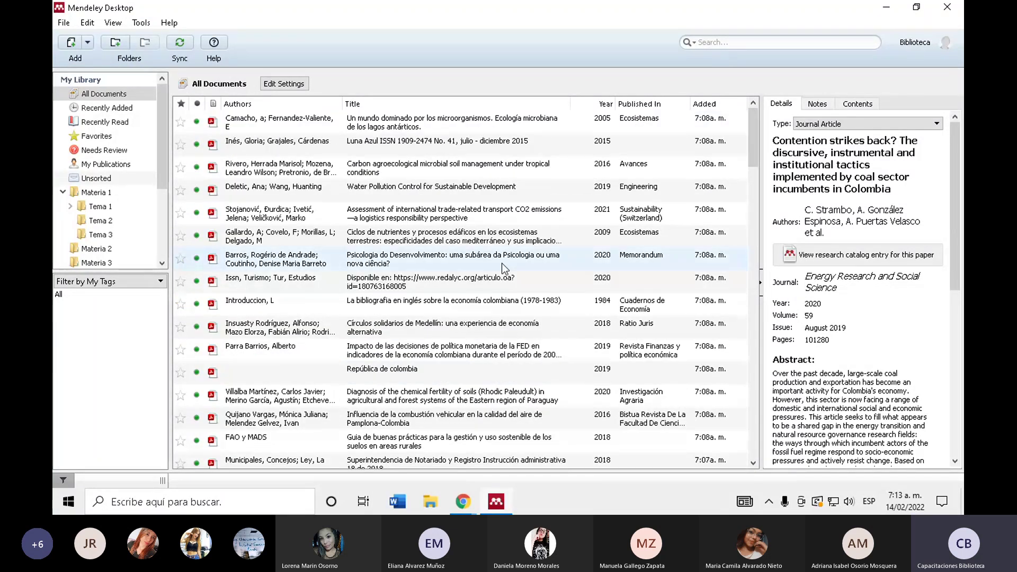
pyautogui.scroll(-5, 501, 263)
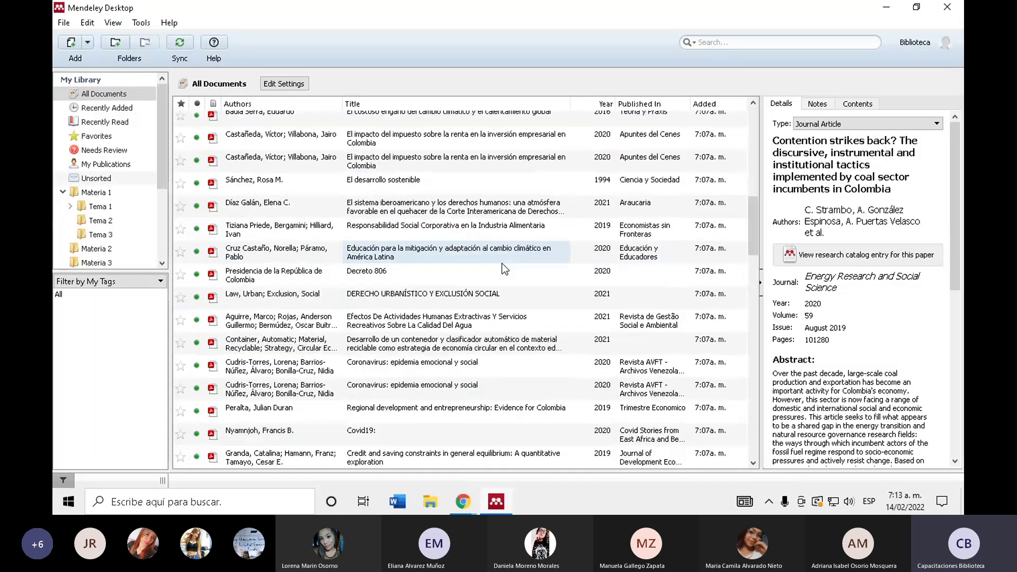
pyautogui.scroll(3, 214, 174)
pyautogui.scroll(-10, 214, 174)
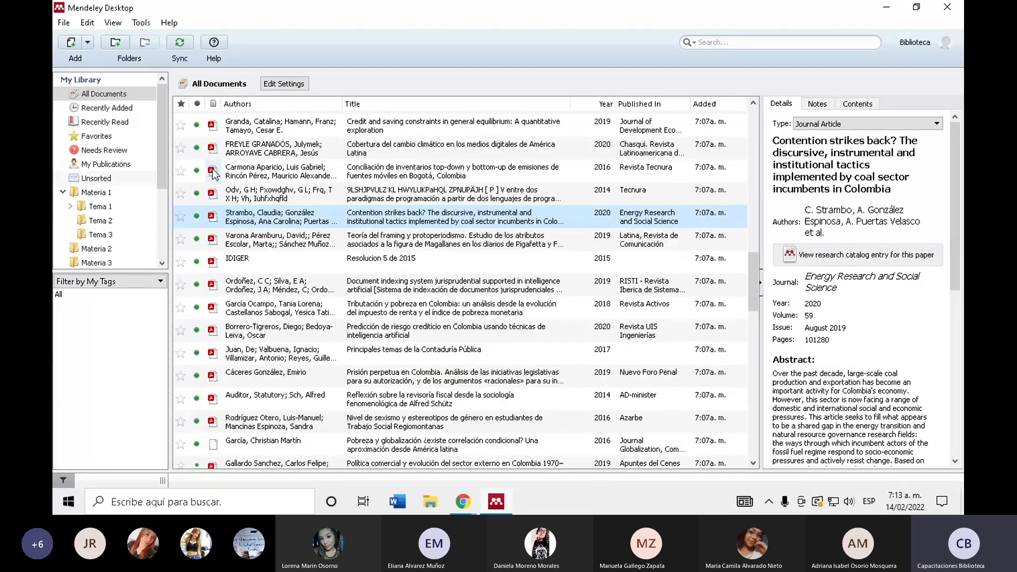
pyautogui.scroll(-10, 221, 293)
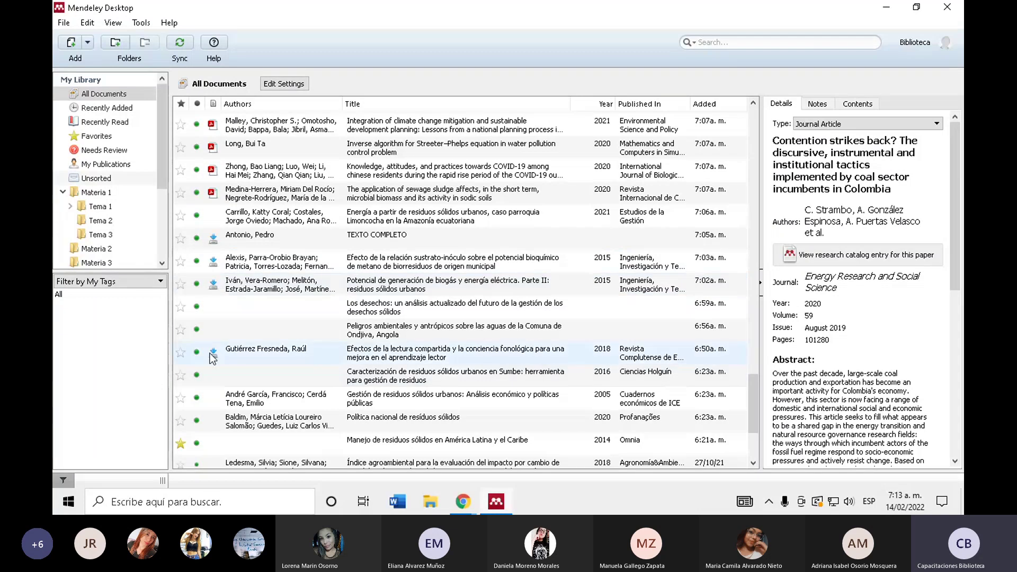
# - Download the 'Efecto de la relación sustrato-inóculo…' PDF and scroll through its 12 pages
pyautogui.click(215, 261)
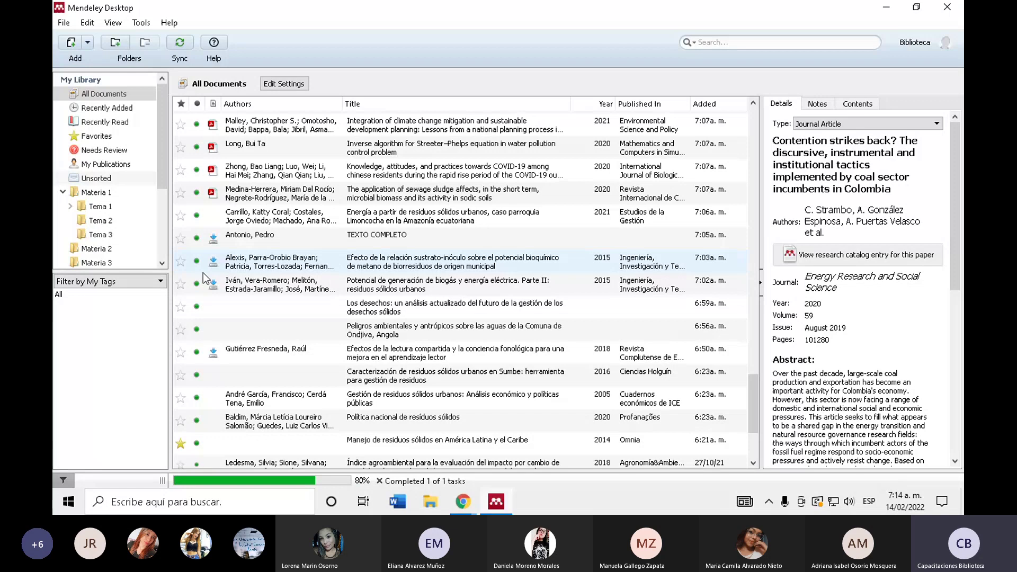
pyautogui.scroll(-5, 181, 222)
pyautogui.scroll(-10, 182, 222)
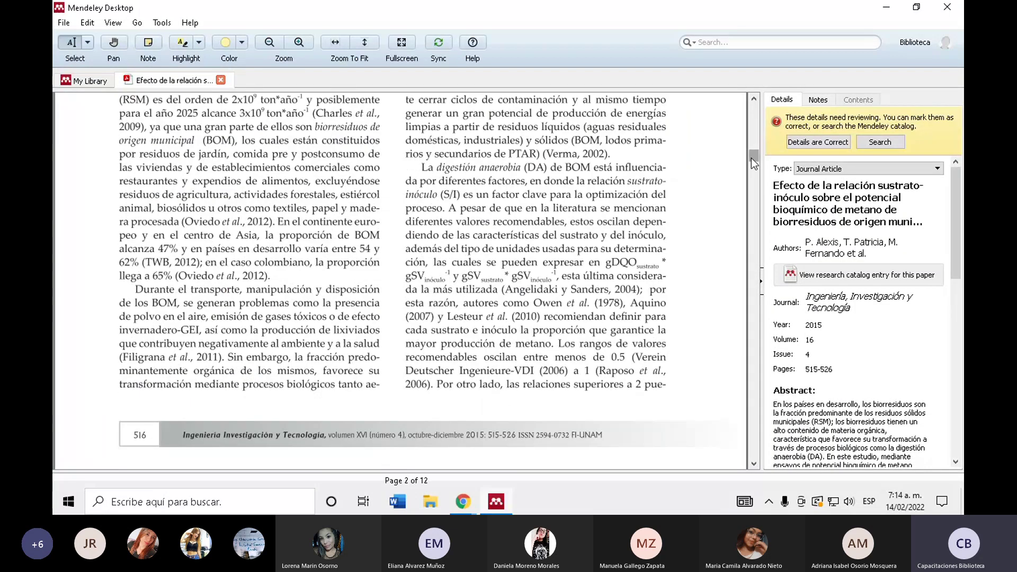
pyautogui.moveTo(751, 158); pyautogui.dragTo(762, 195)
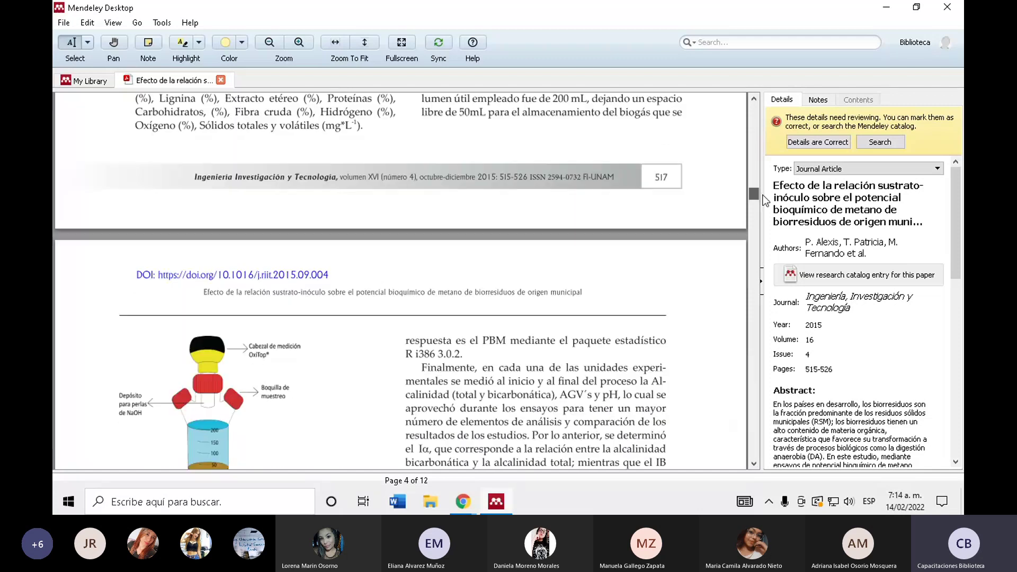
pyautogui.scroll(20, 509, 325)
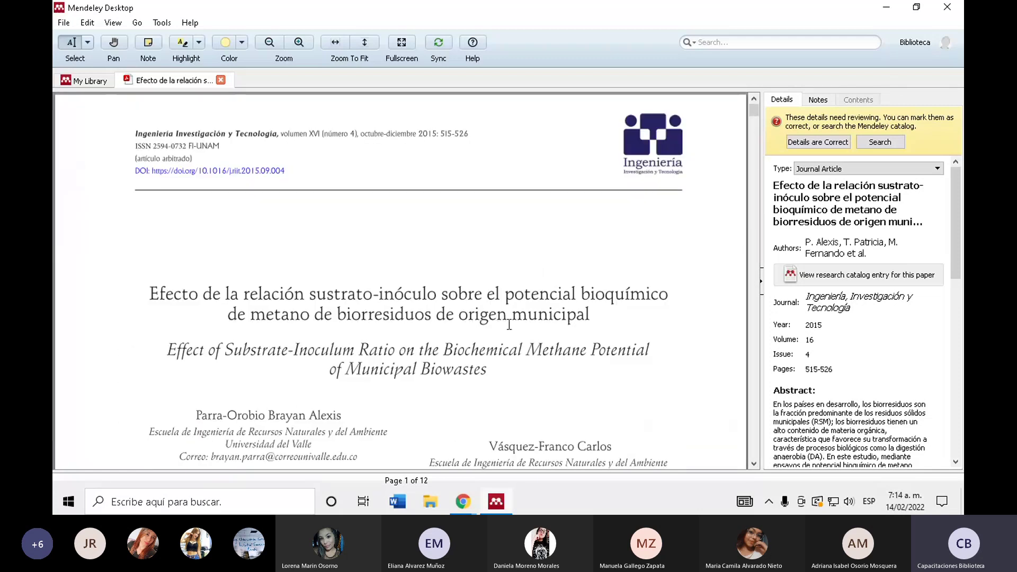
pyautogui.scroll(-15, 486, 299)
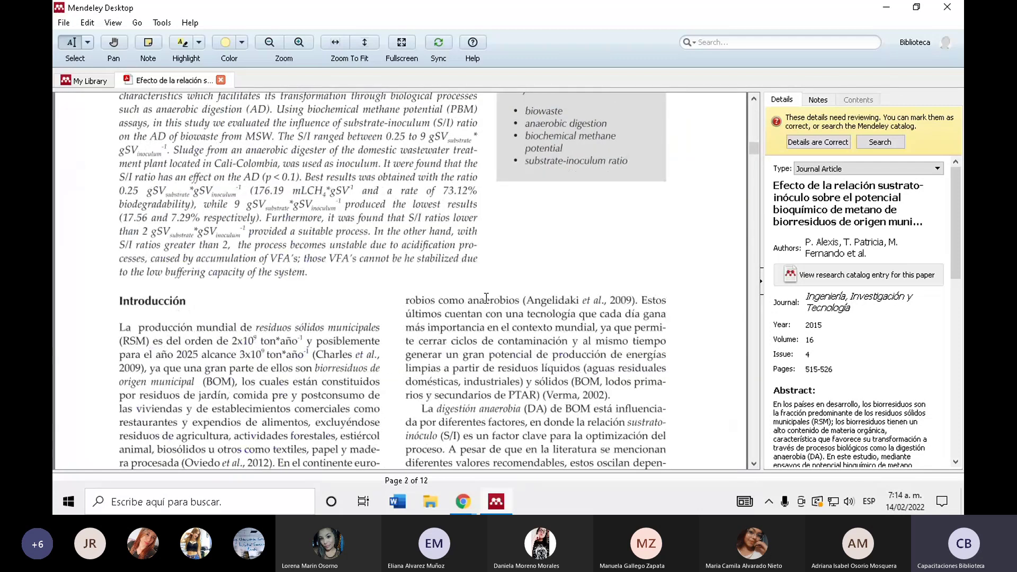
pyautogui.scroll(-3, 486, 298)
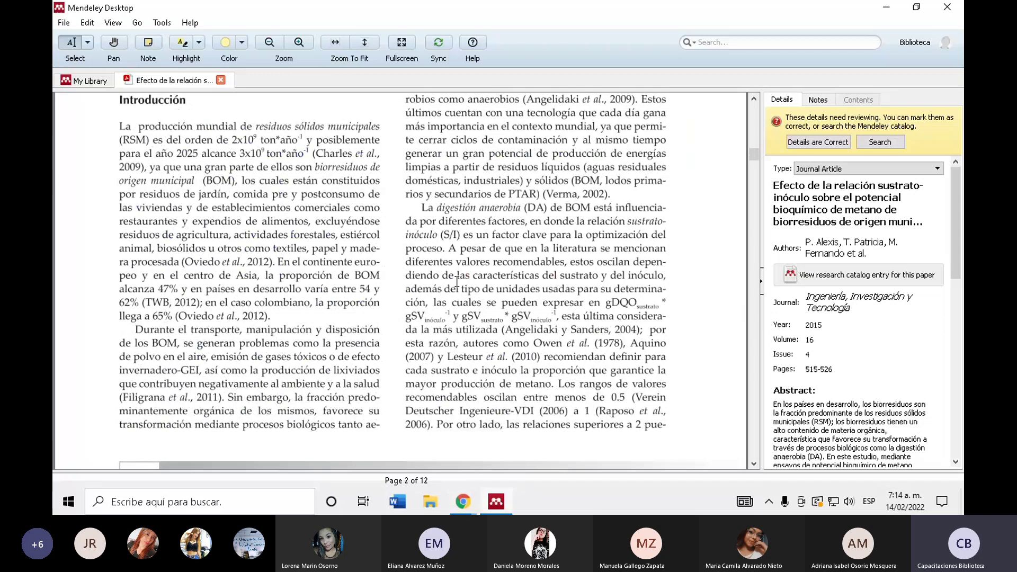
pyautogui.scroll(-4, 456, 280)
pyautogui.scroll(20, 425, 297)
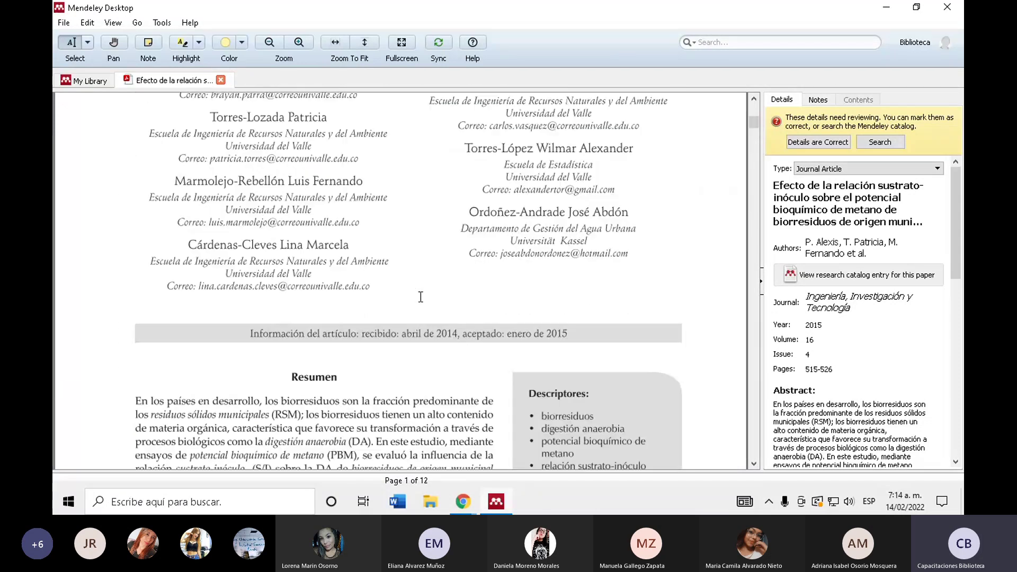
pyautogui.scroll(-8, 406, 310)
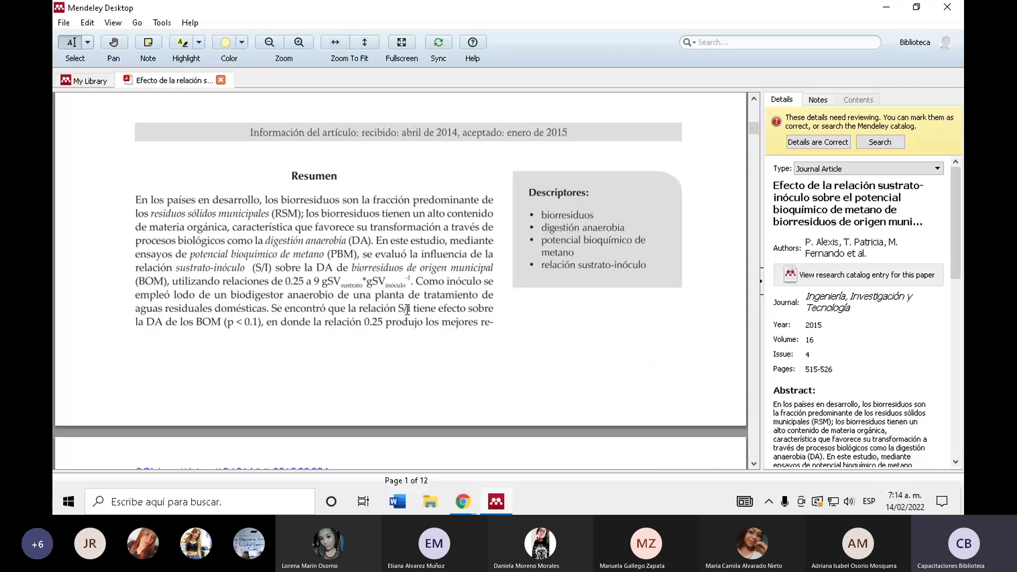
pyautogui.scroll(-20, 407, 309)
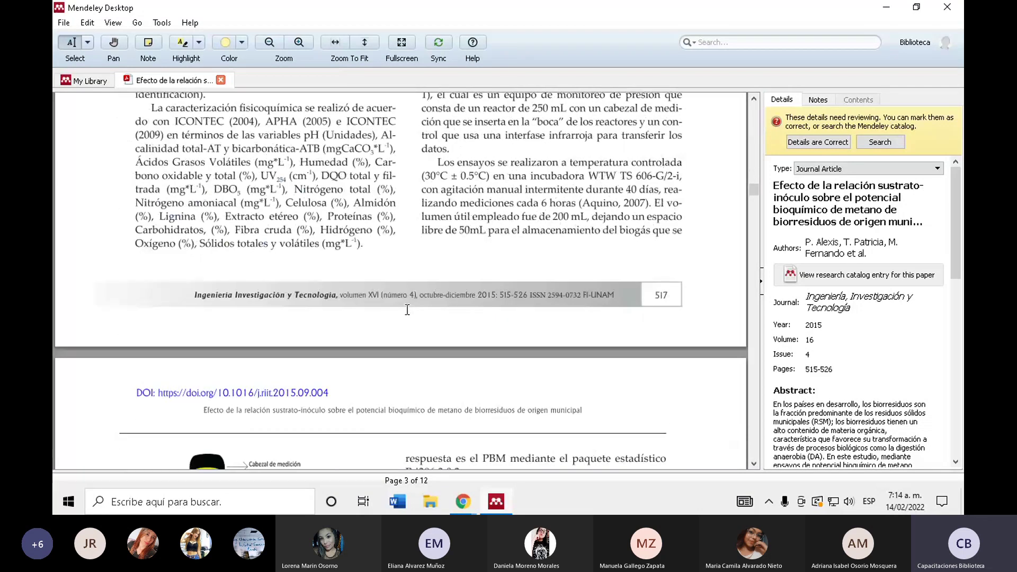
pyautogui.scroll(8, 407, 310)
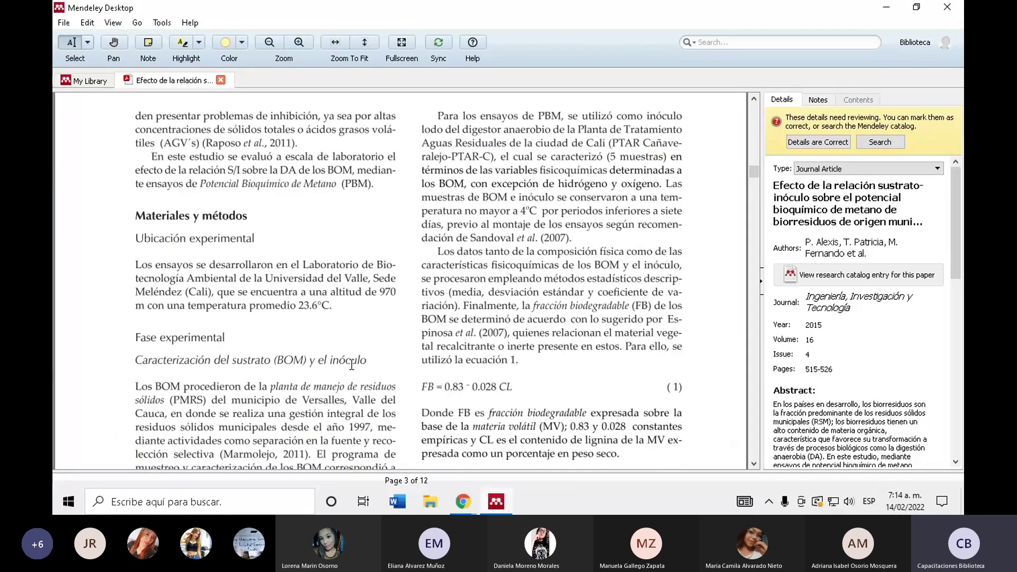
# - Switch to text highlighting and highlight the 'Los ensayos' paragraph in purple
pyautogui.click(200, 42)
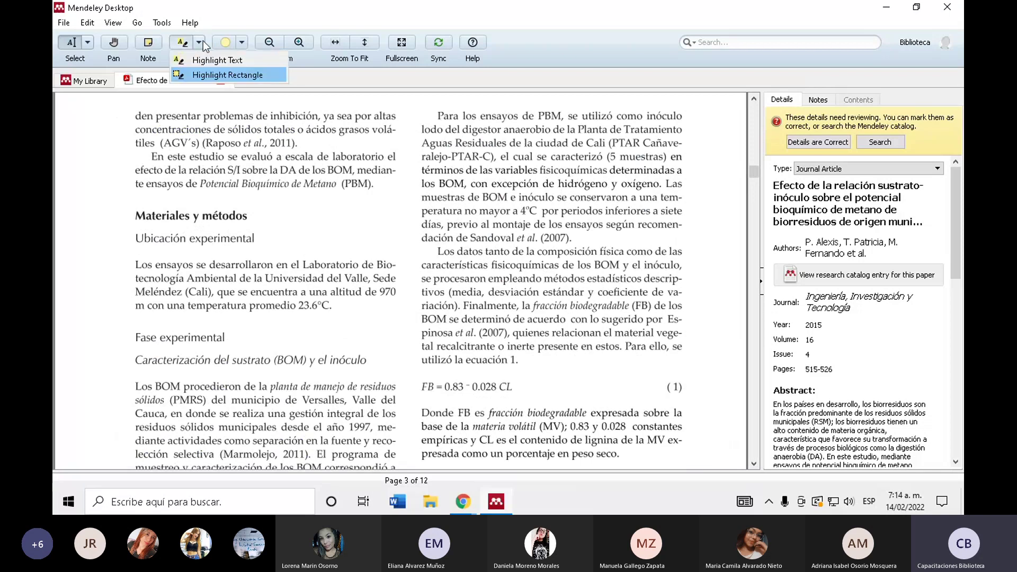
pyautogui.click(242, 43)
pyautogui.click(241, 43)
pyautogui.click(200, 42)
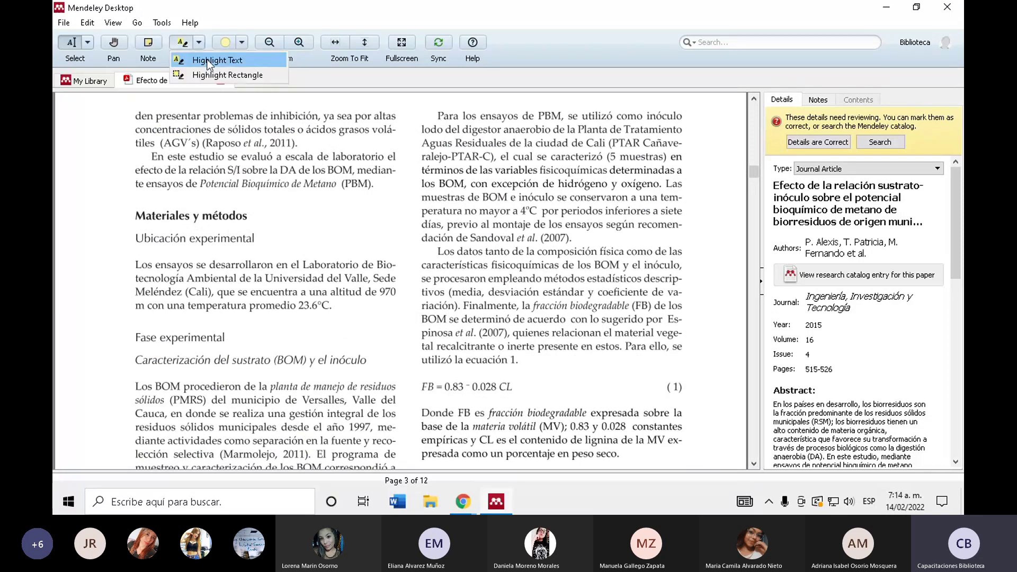
pyautogui.click(208, 61)
pyautogui.click(243, 42)
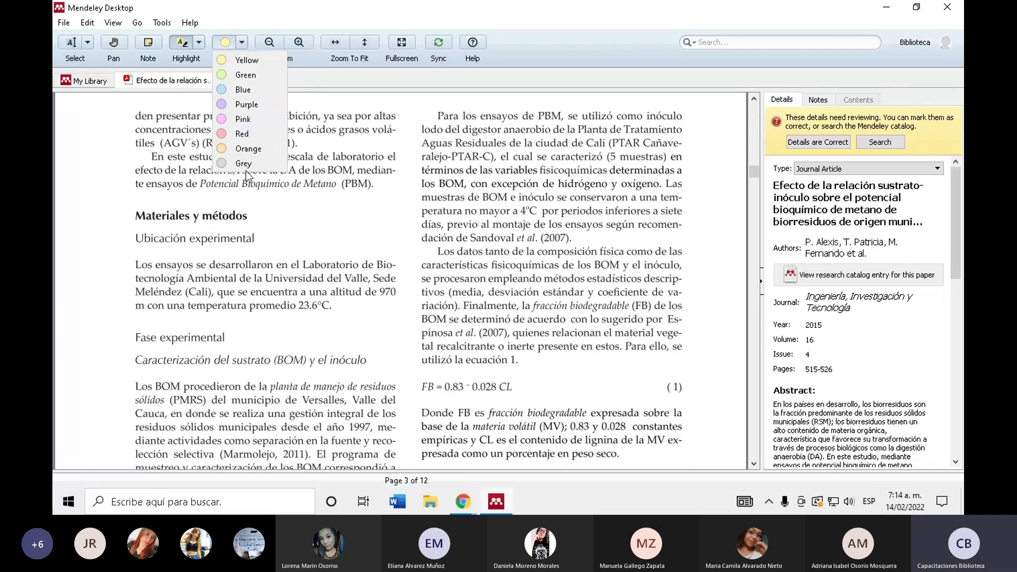
pyautogui.click(265, 103)
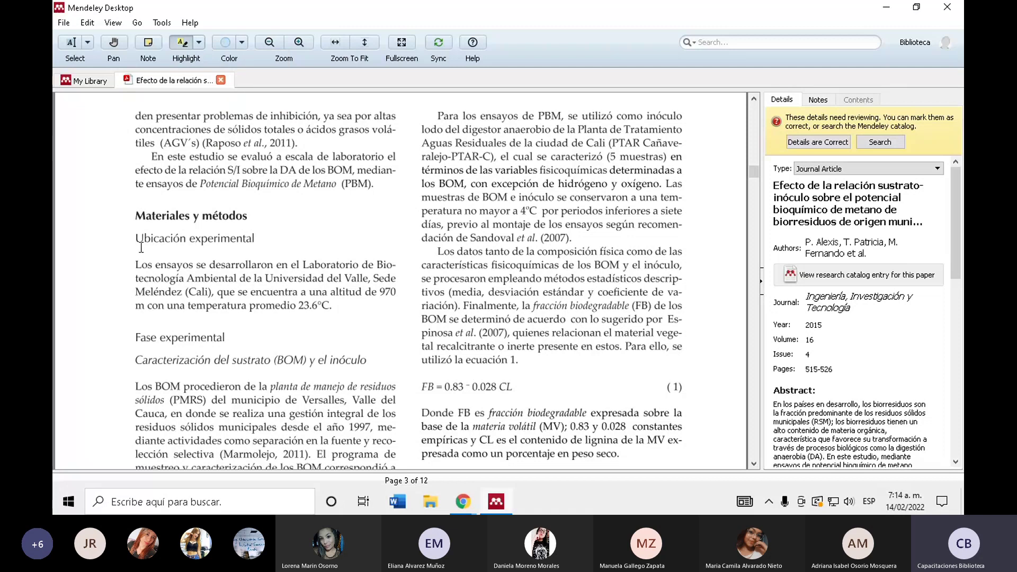
pyautogui.moveTo(137, 264); pyautogui.dragTo(337, 312)
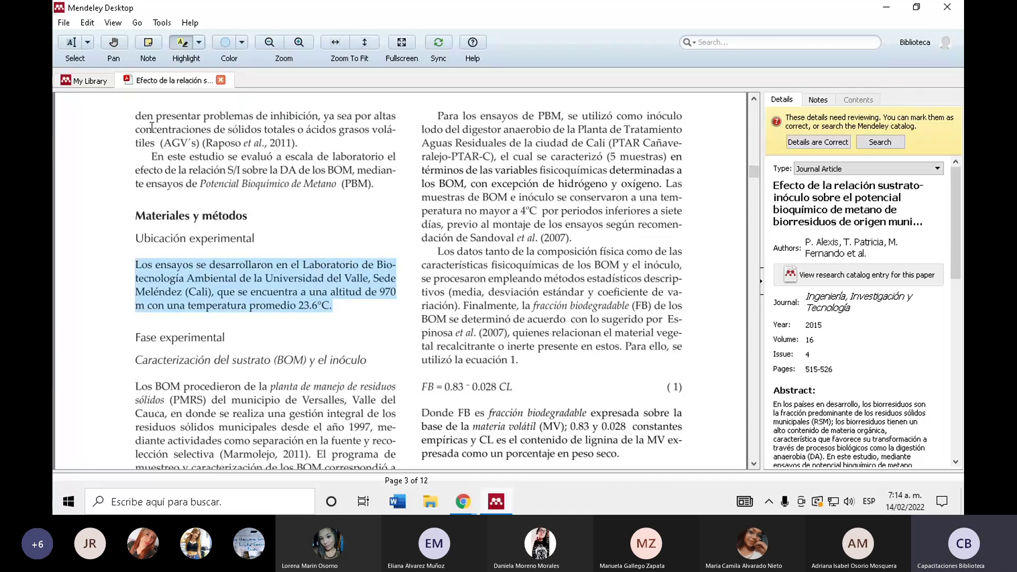
# - Highlight the whole 'Finalmente' paragraph in pink, including its last line
pyautogui.click(242, 43)
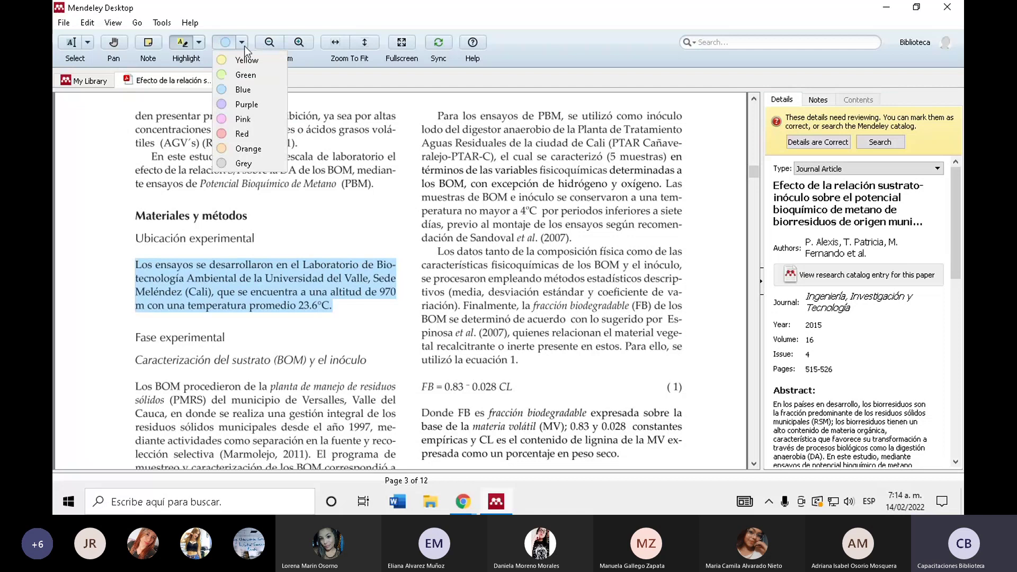
pyautogui.click(254, 125)
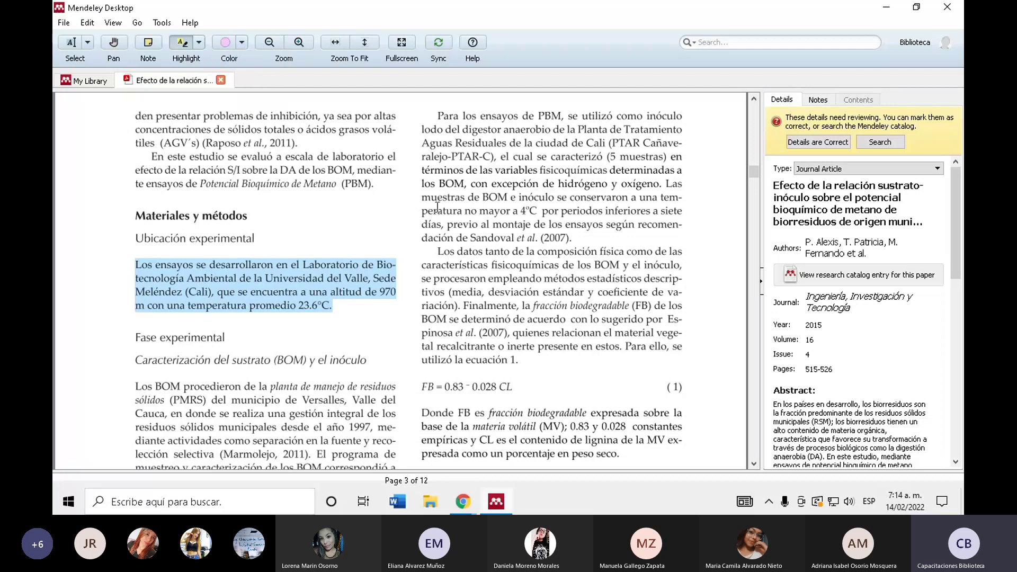
pyautogui.scroll(-10, 437, 207)
pyautogui.moveTo(422, 243); pyautogui.dragTo(607, 413)
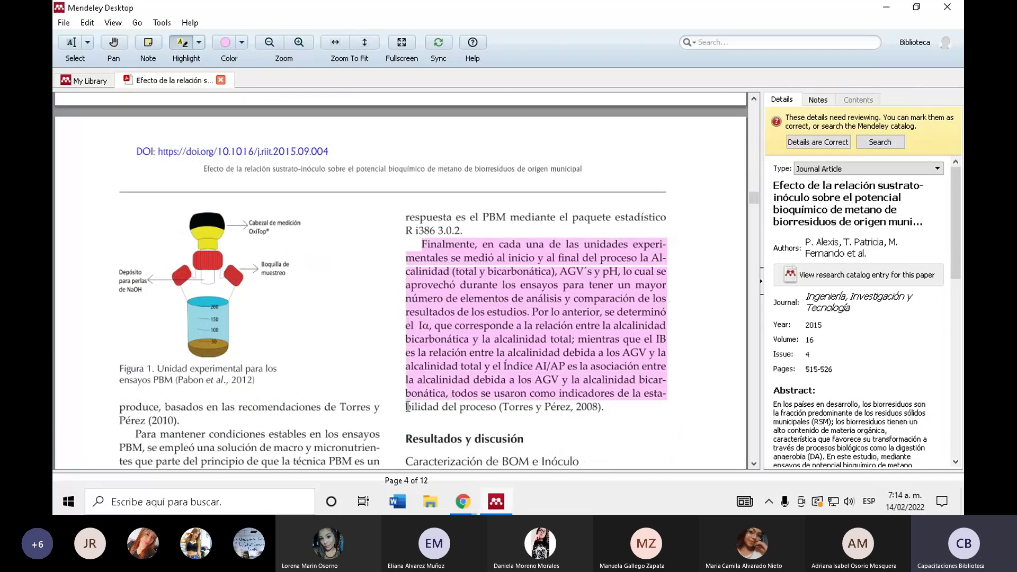
pyautogui.moveTo(408, 407); pyautogui.dragTo(598, 413)
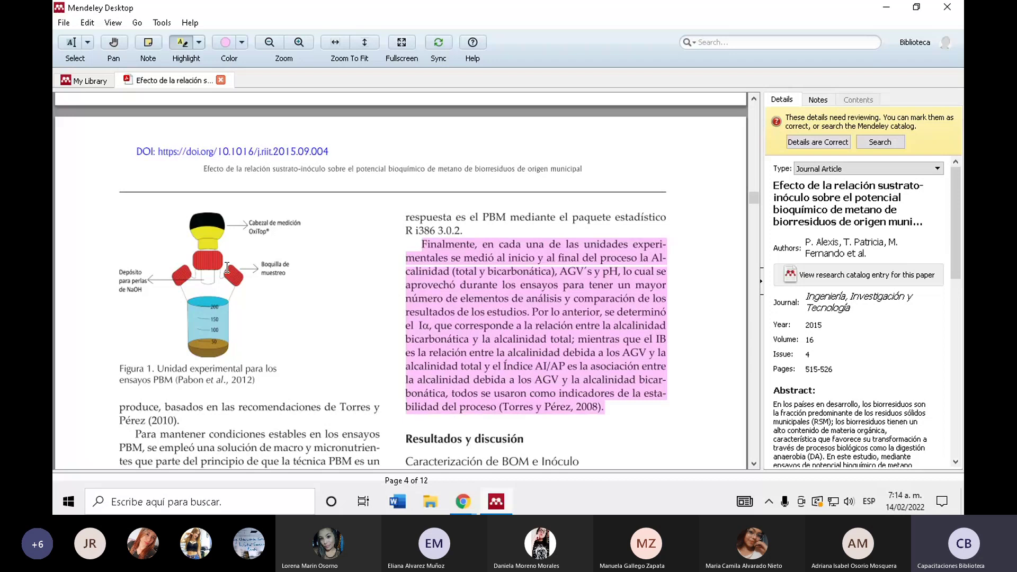
pyautogui.scroll(-6, 236, 281)
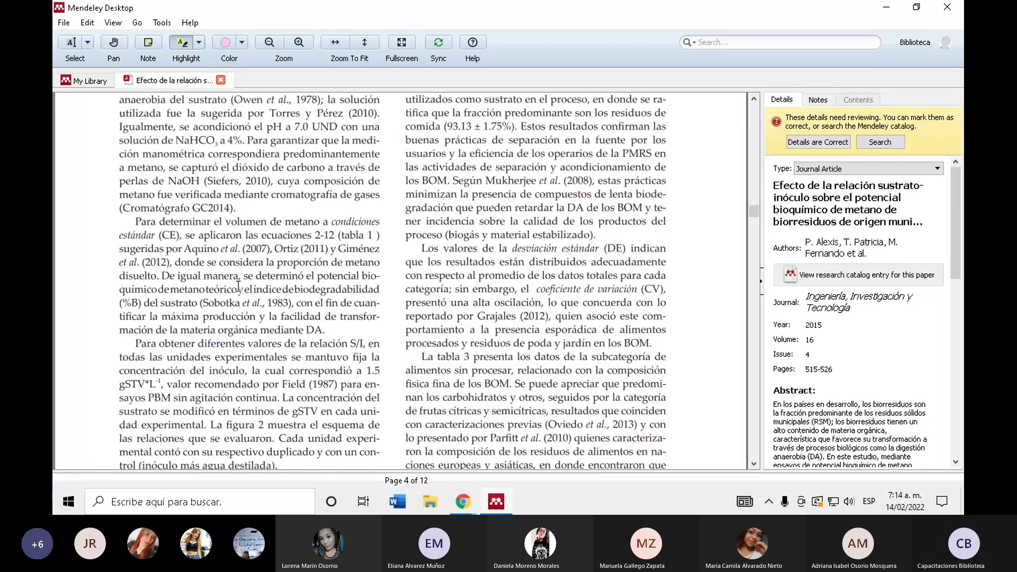
# - Highlight the 'Para obtener' paragraph in yellow-green
pyautogui.click(241, 43)
pyautogui.click(261, 76)
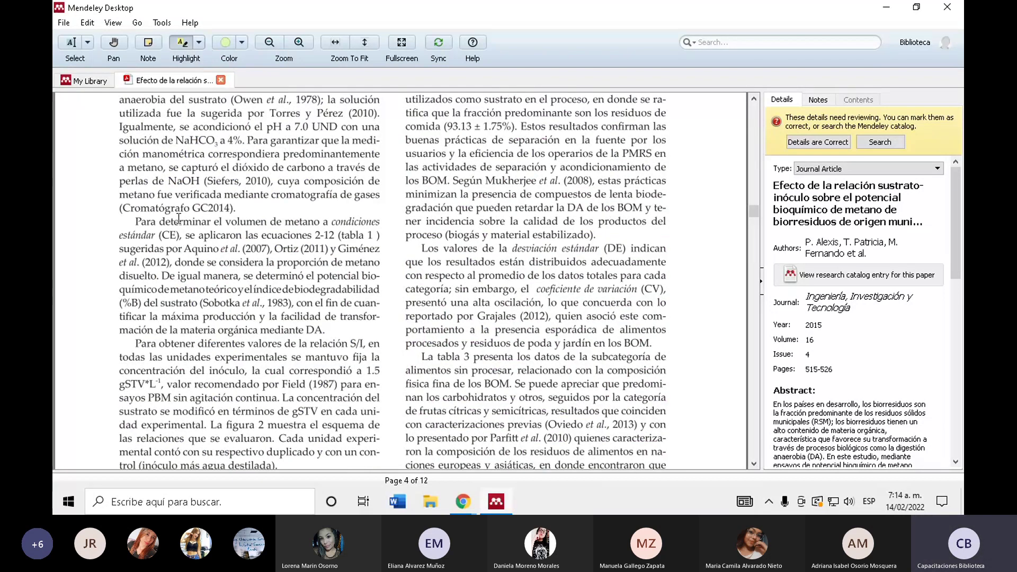
pyautogui.scroll(-3, 120, 257)
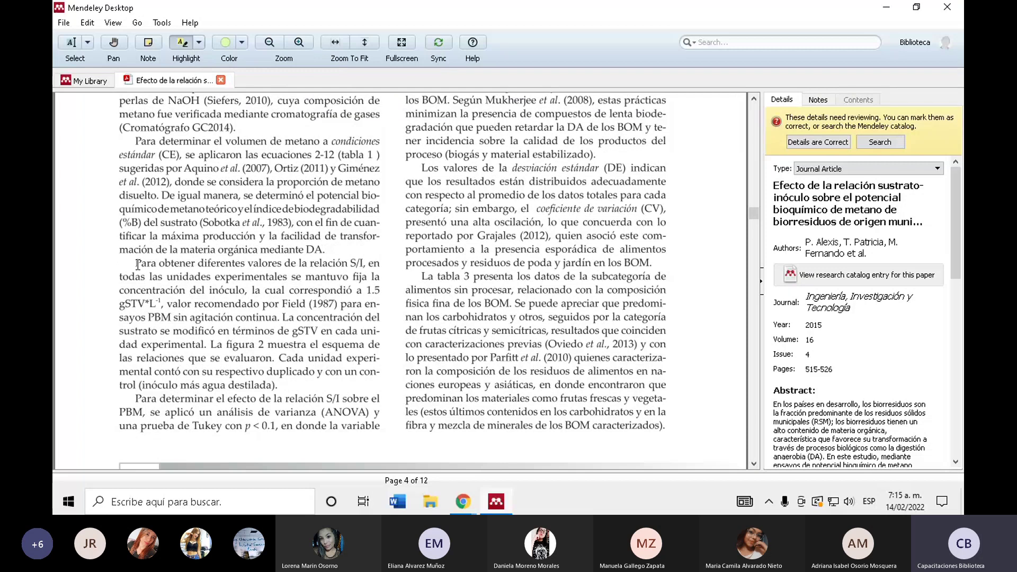
pyautogui.moveTo(138, 263); pyautogui.dragTo(279, 385)
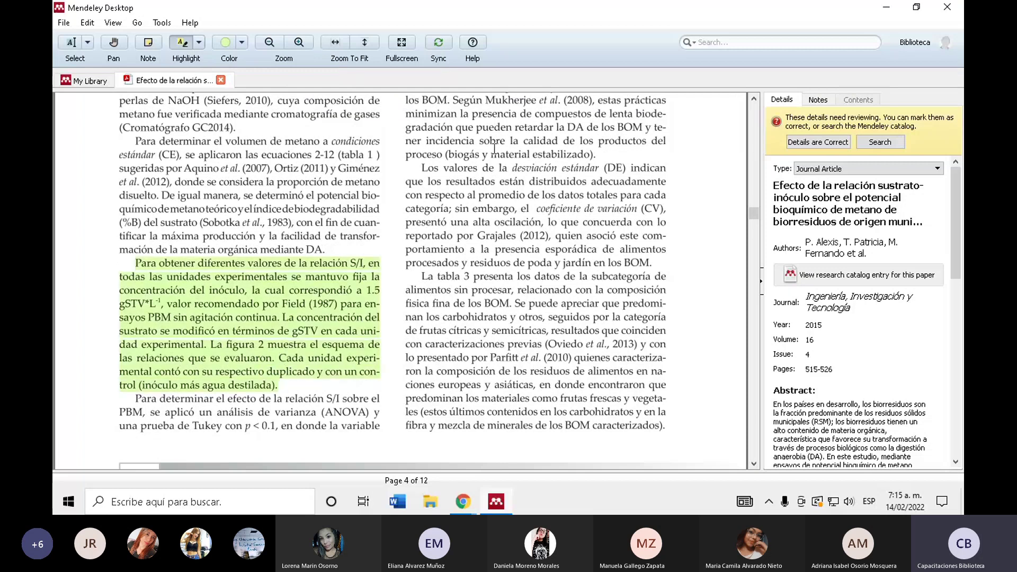
pyautogui.scroll(5, 249, 175)
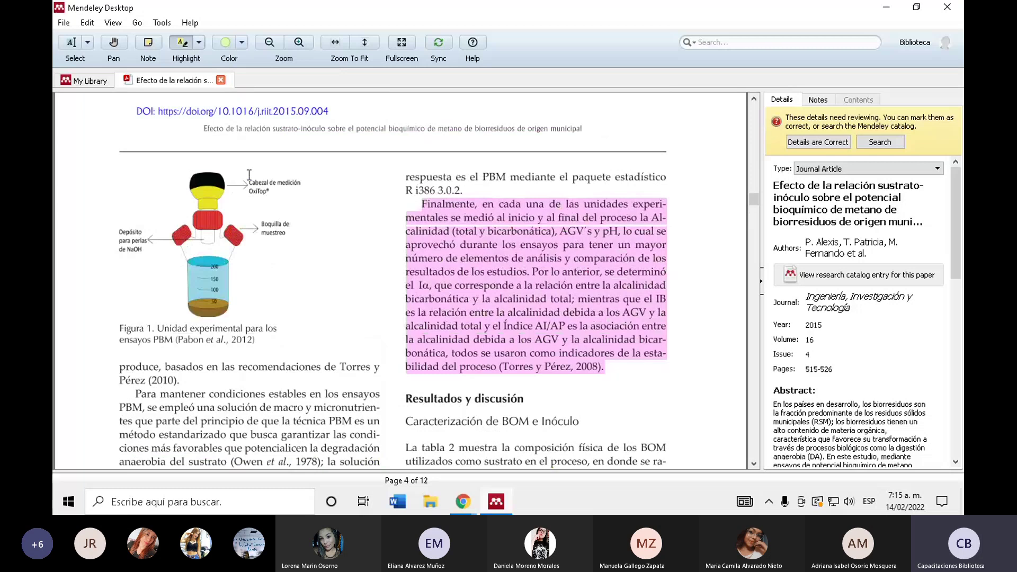
pyautogui.scroll(-1, 249, 175)
# - Highlight the paragraph on the BOM C/N ratio in red
pyautogui.click(243, 40)
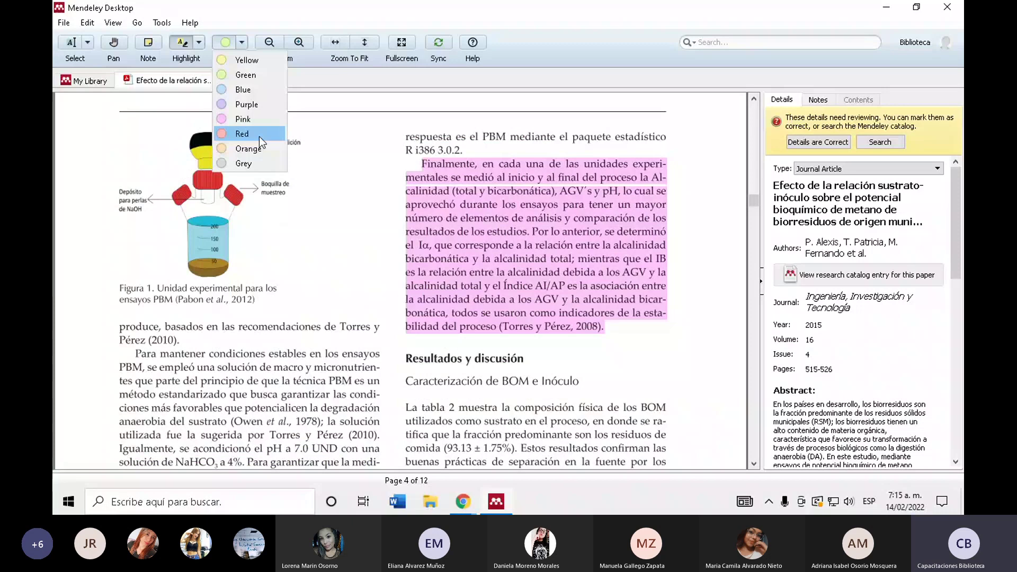
pyautogui.click(259, 134)
pyautogui.scroll(-10, 239, 191)
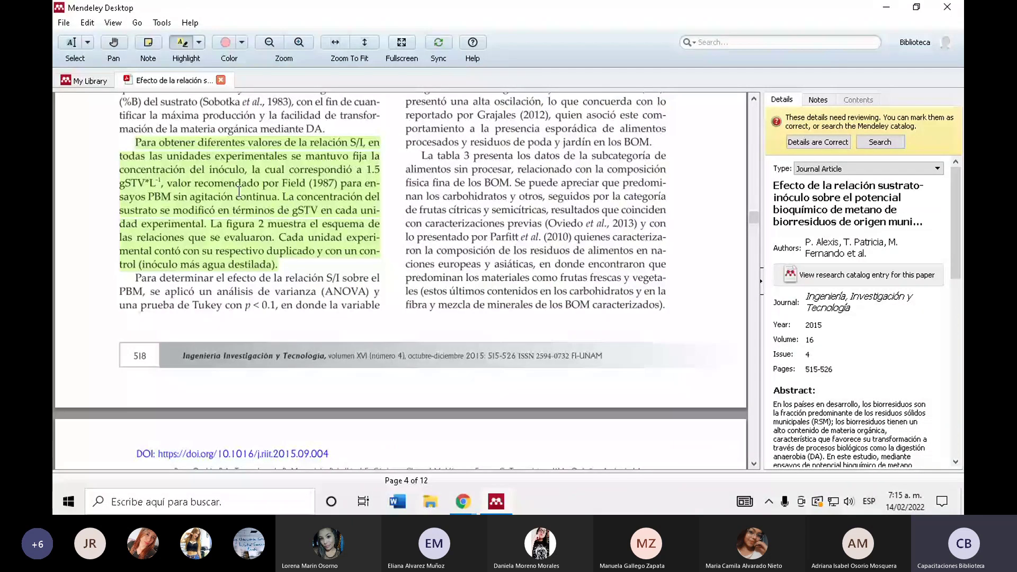
pyautogui.scroll(-15, 239, 191)
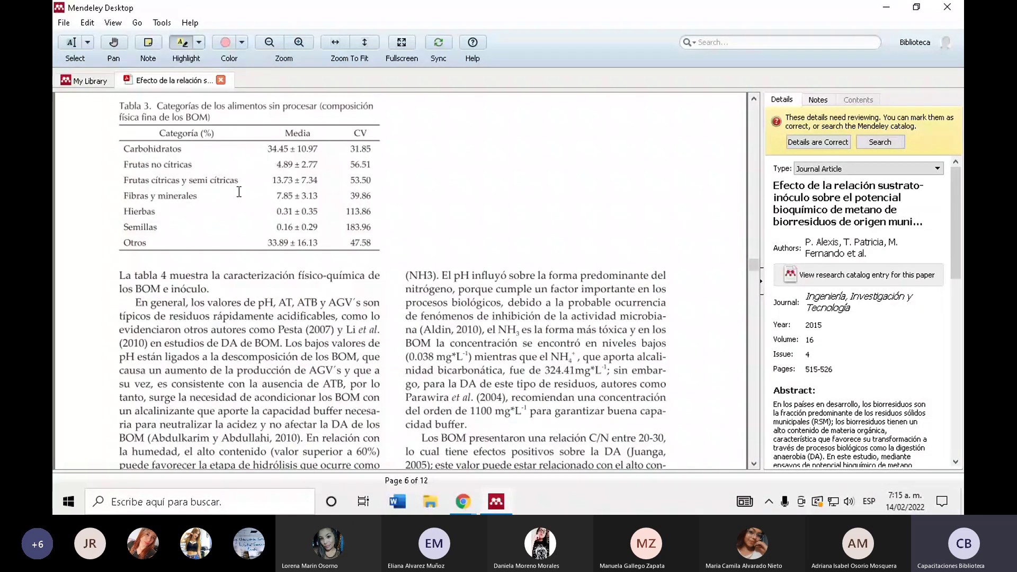
pyautogui.scroll(-5, 239, 191)
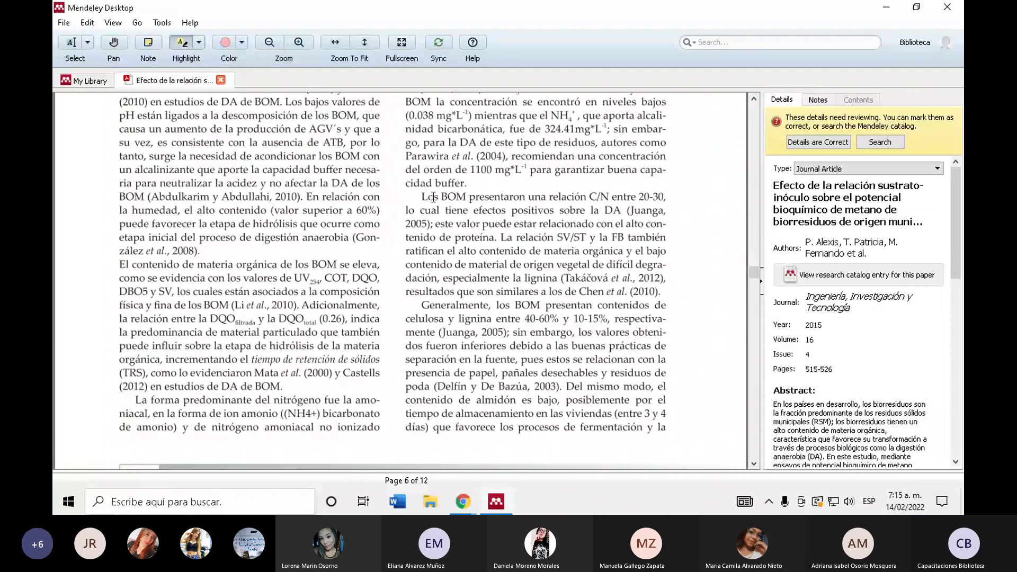
pyautogui.moveTo(433, 197); pyautogui.dragTo(203, 309)
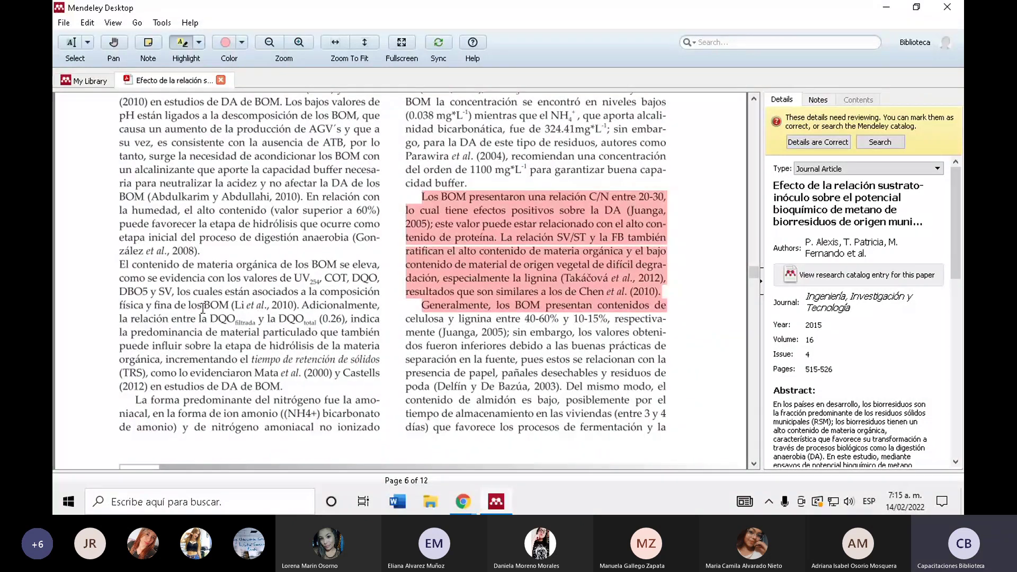
pyautogui.scroll(7, 203, 309)
# - Mark the 'En relación con el inóculo' paragraph with a grey highlight
pyautogui.click(242, 43)
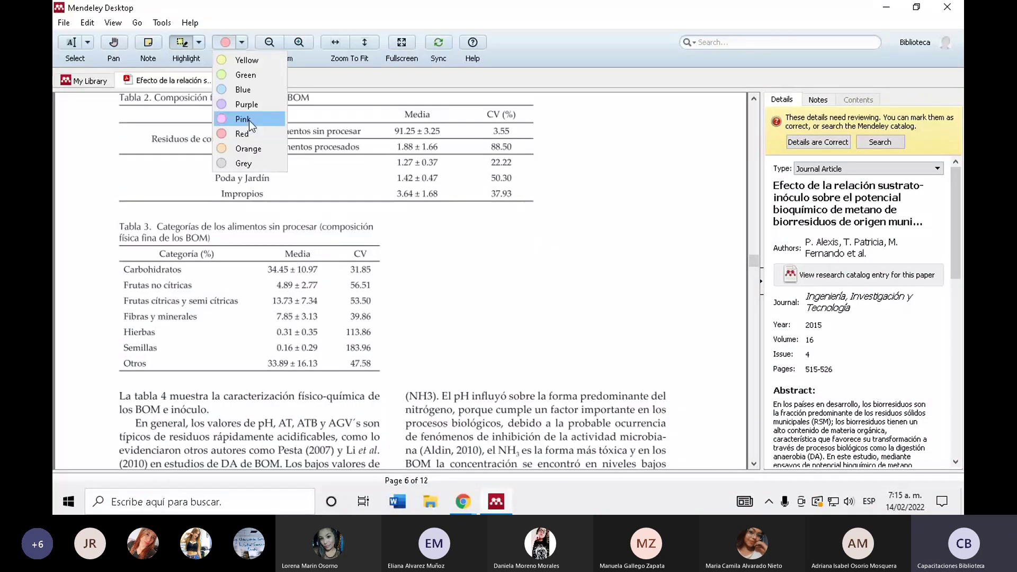
pyautogui.click(246, 164)
pyautogui.scroll(-7, 165, 233)
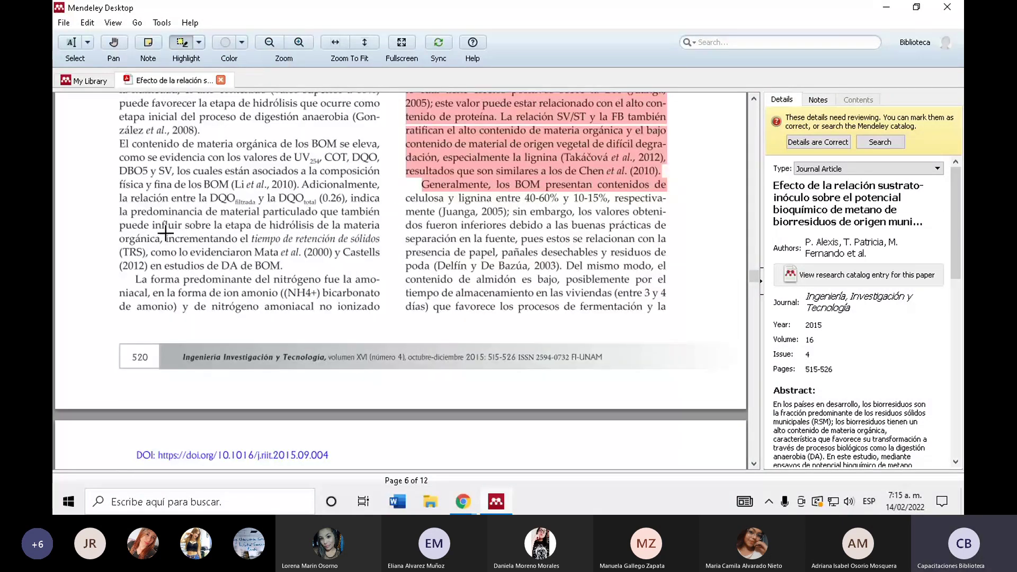
pyautogui.scroll(-8, 165, 233)
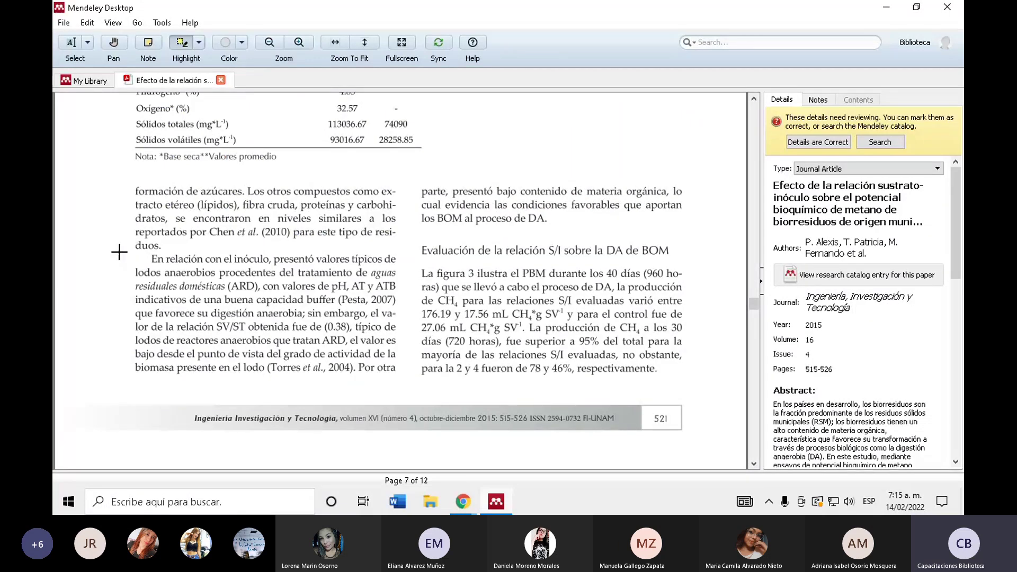
pyautogui.moveTo(119, 252); pyautogui.dragTo(404, 380)
pyautogui.scroll(-3, 404, 380)
# - Highlight the 'Otra probable causa' paragraph in yellow
pyautogui.click(241, 42)
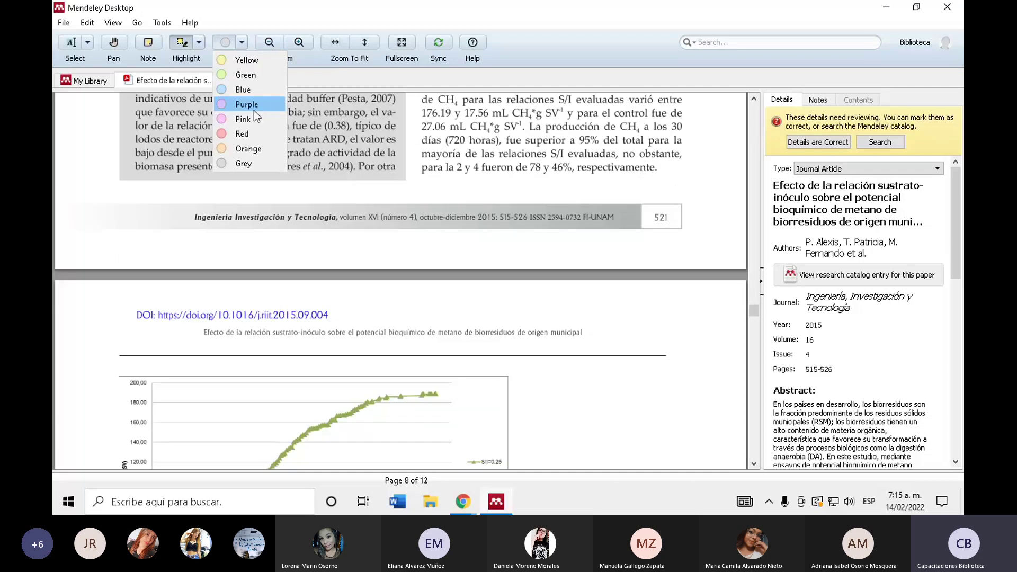
pyautogui.click(265, 60)
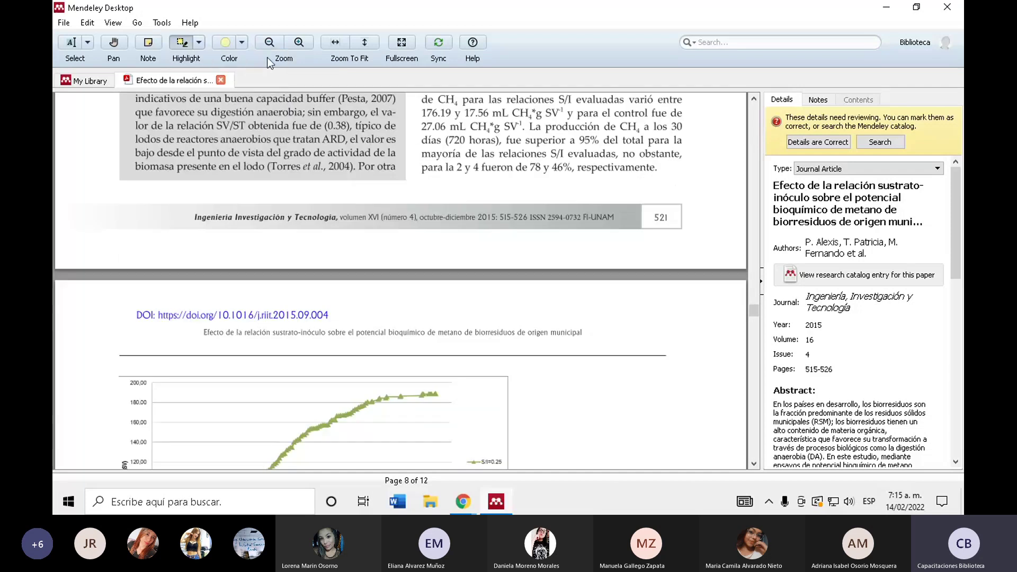
pyautogui.scroll(-6, 233, 114)
pyautogui.scroll(-2, 232, 114)
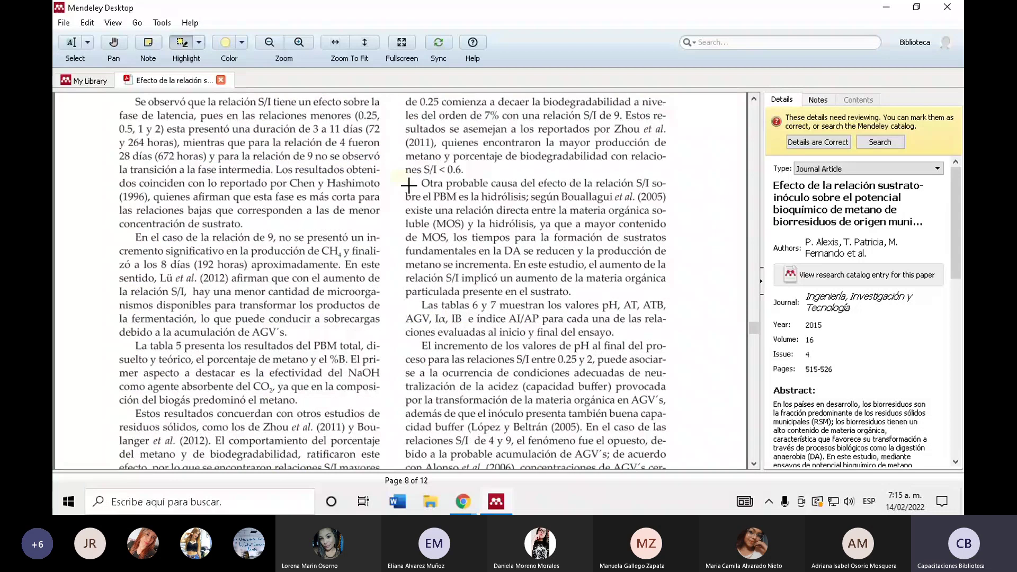
pyautogui.moveTo(408, 185); pyautogui.dragTo(677, 297)
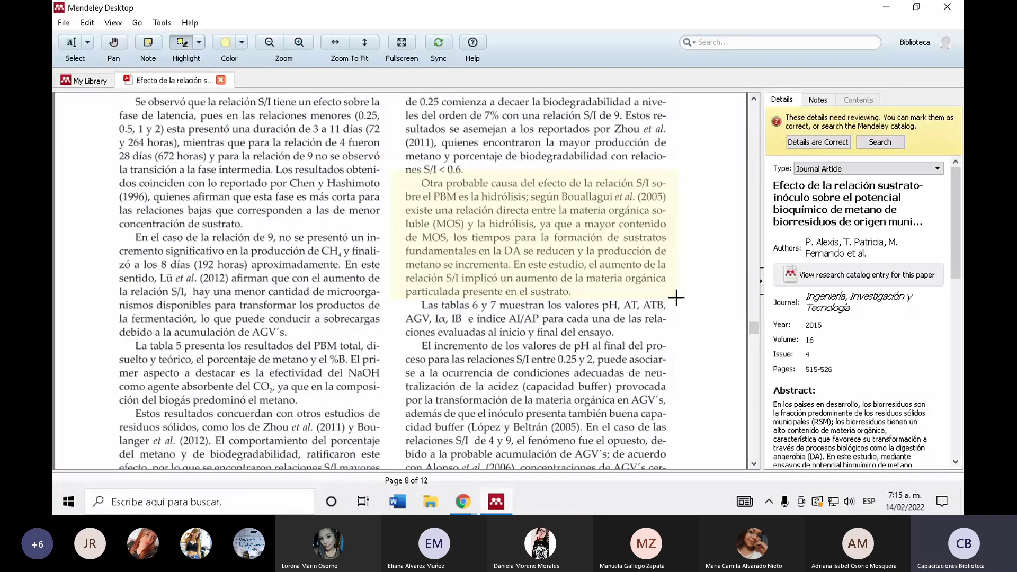
pyautogui.scroll(10, 237, 180)
pyautogui.click(148, 42)
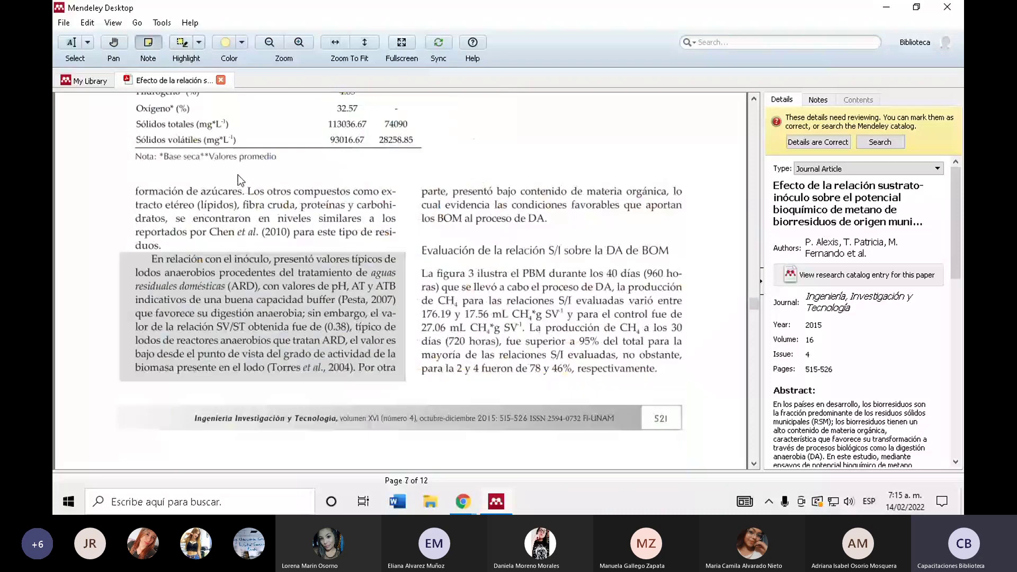
# - Add an orange sticky note on Figure 1 reading 'ESto es muy imp'
pyautogui.scroll(20, 228, 243)
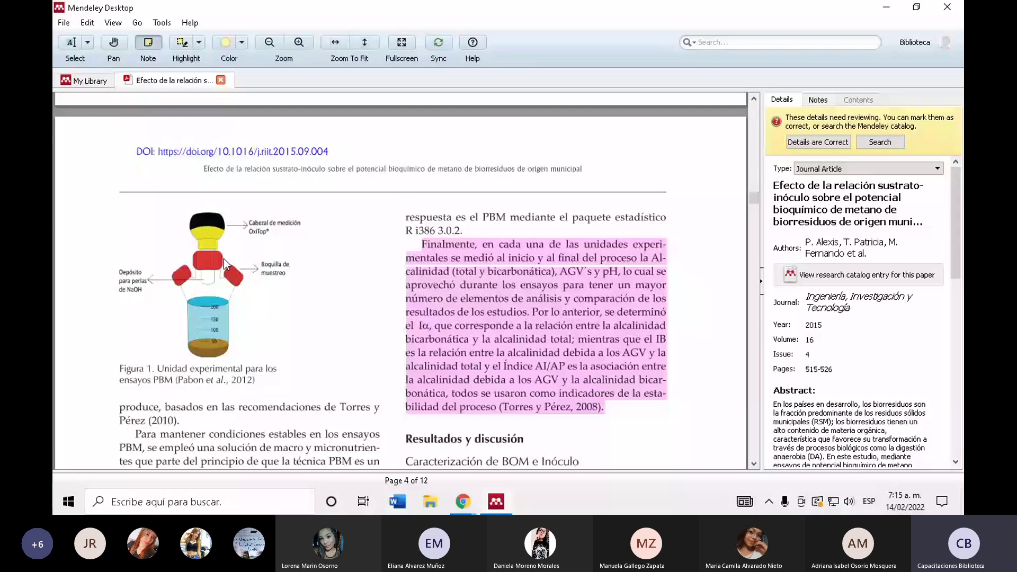
pyautogui.click(225, 263)
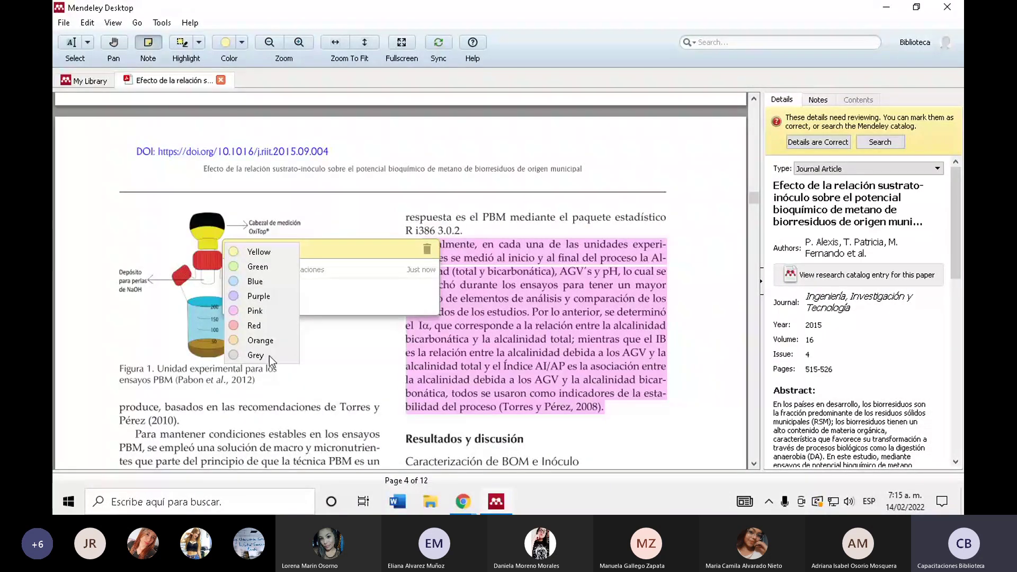
pyautogui.click(261, 340)
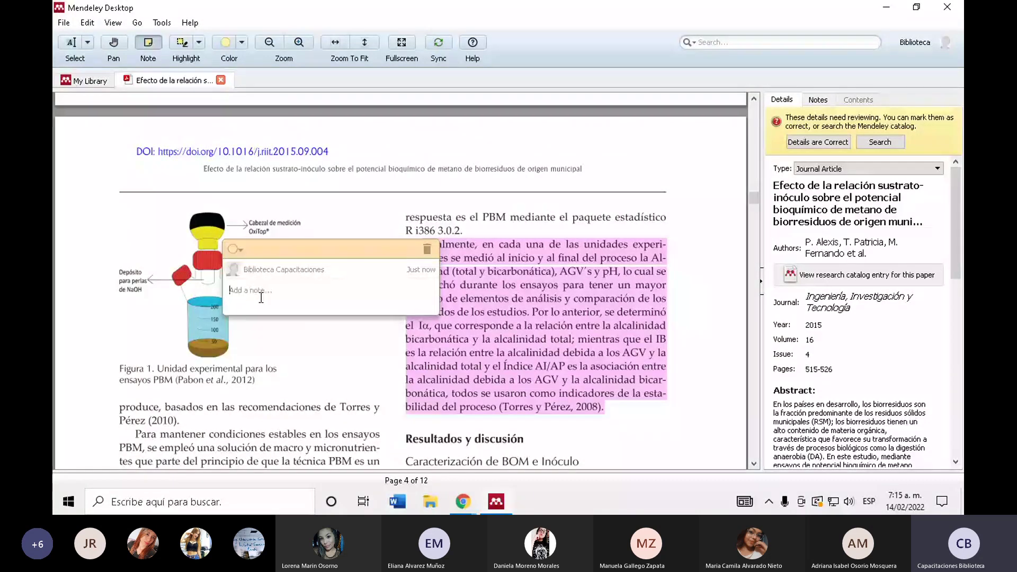
pyautogui.write('ESto es muy imp')
pyautogui.click(332, 202)
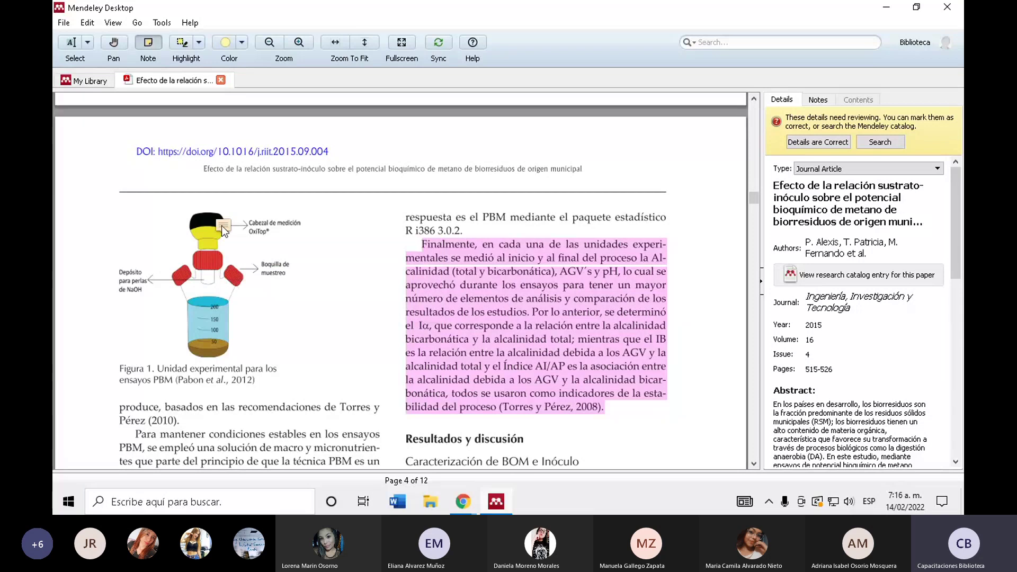
# - Add an orange sticky note beside Table 5 on page 9 reading 'Volv'
pyautogui.scroll(8, 221, 233)
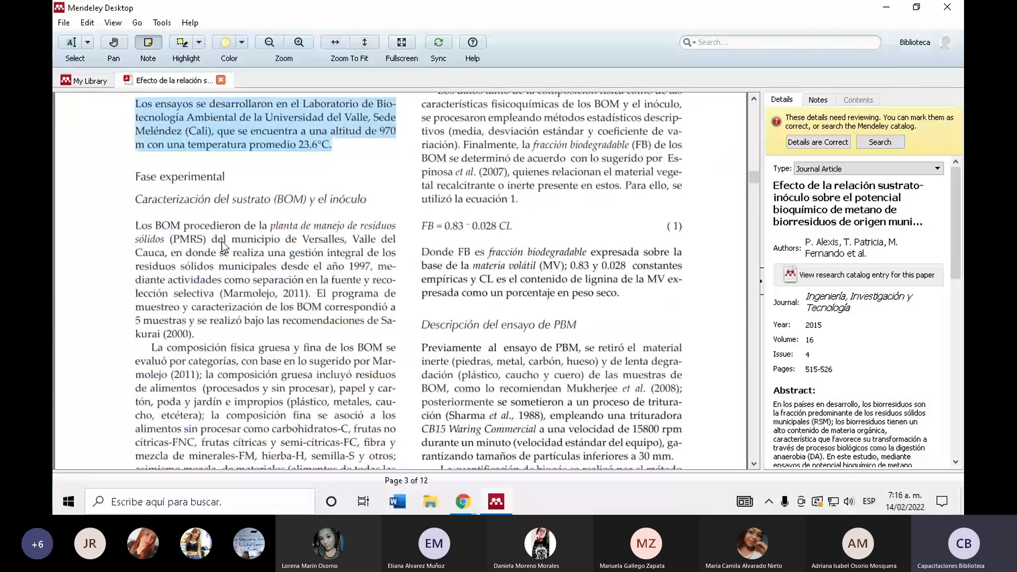
pyautogui.press('End')
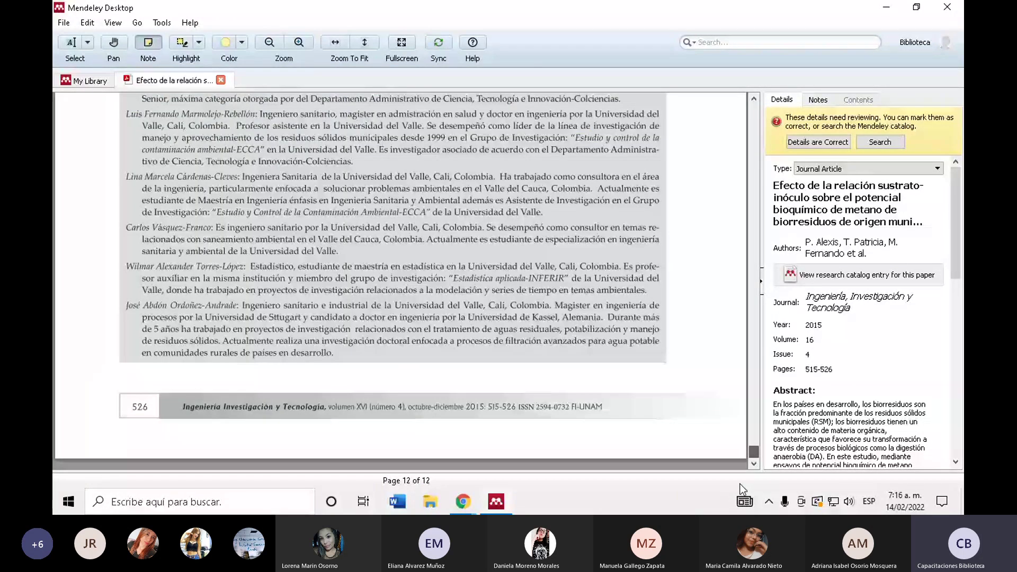
pyautogui.scroll(15, 253, 284)
pyautogui.scroll(7, 253, 284)
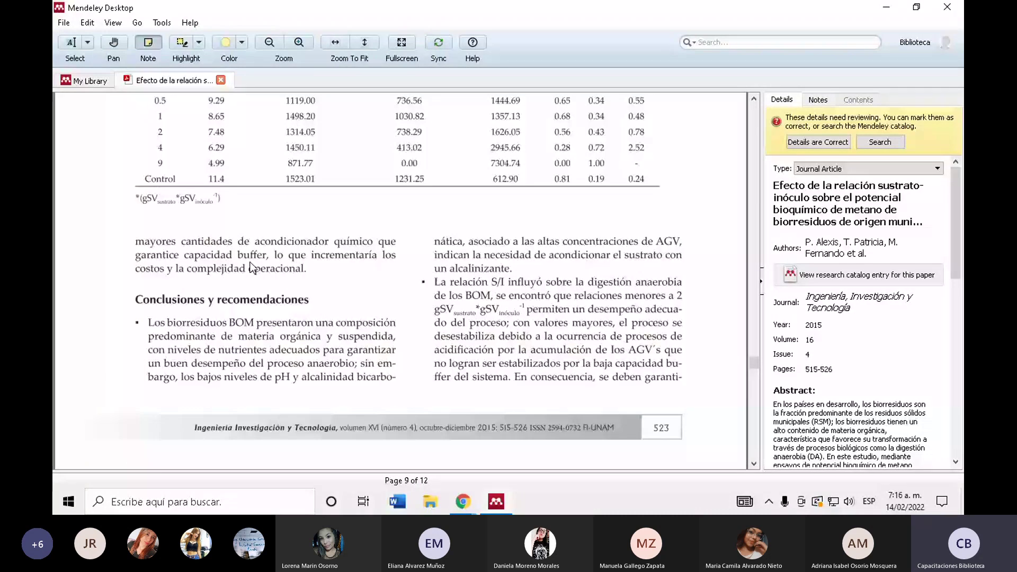
pyautogui.scroll(5, 372, 274)
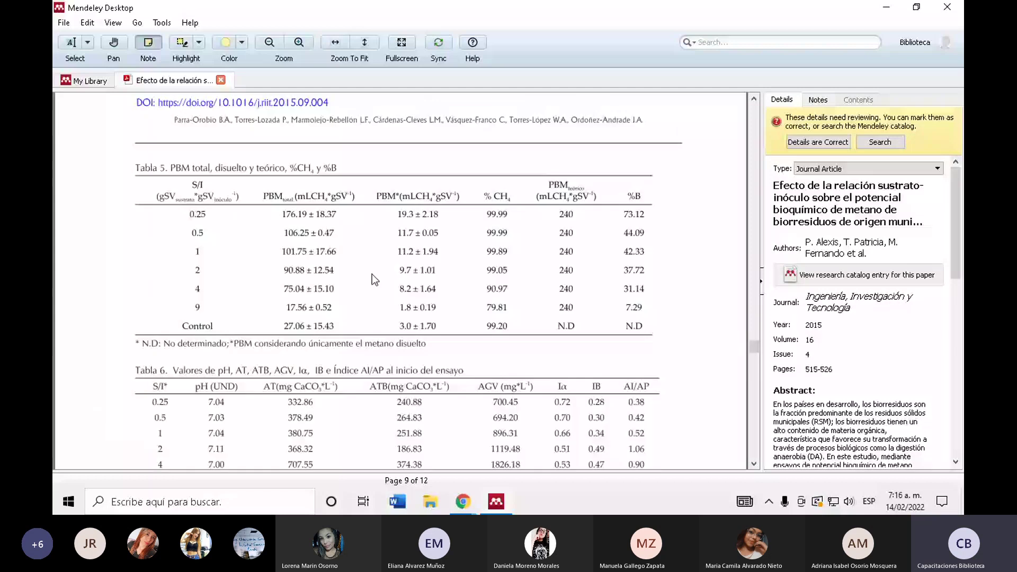
pyautogui.click(372, 274)
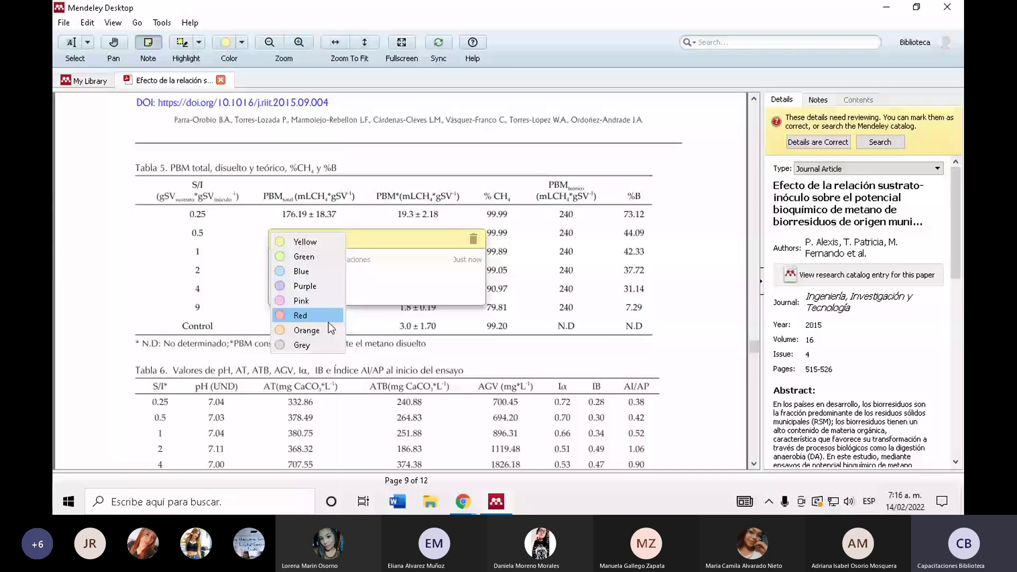
pyautogui.click(318, 330)
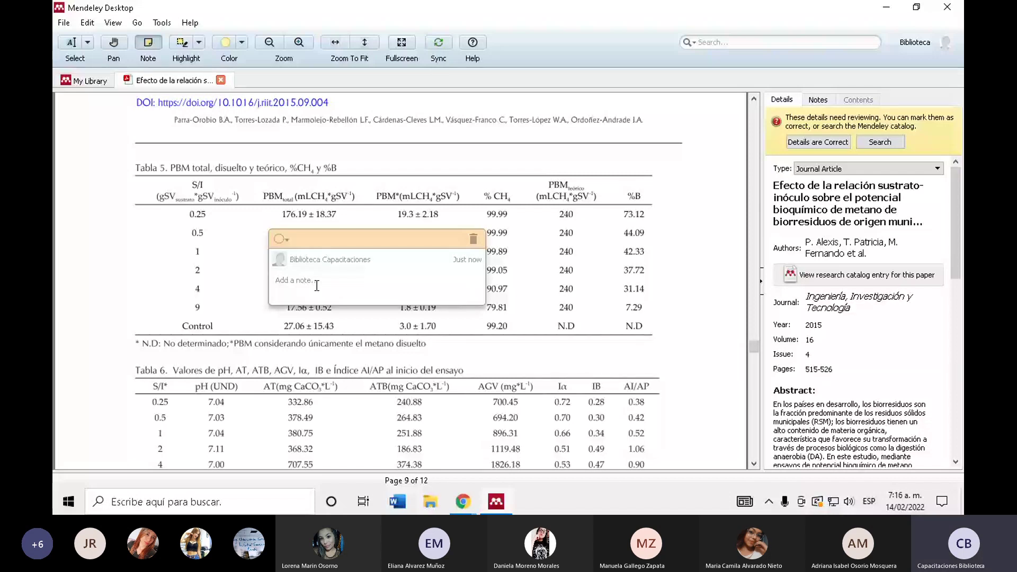
pyautogui.write('Volv')
pyautogui.click(117, 264)
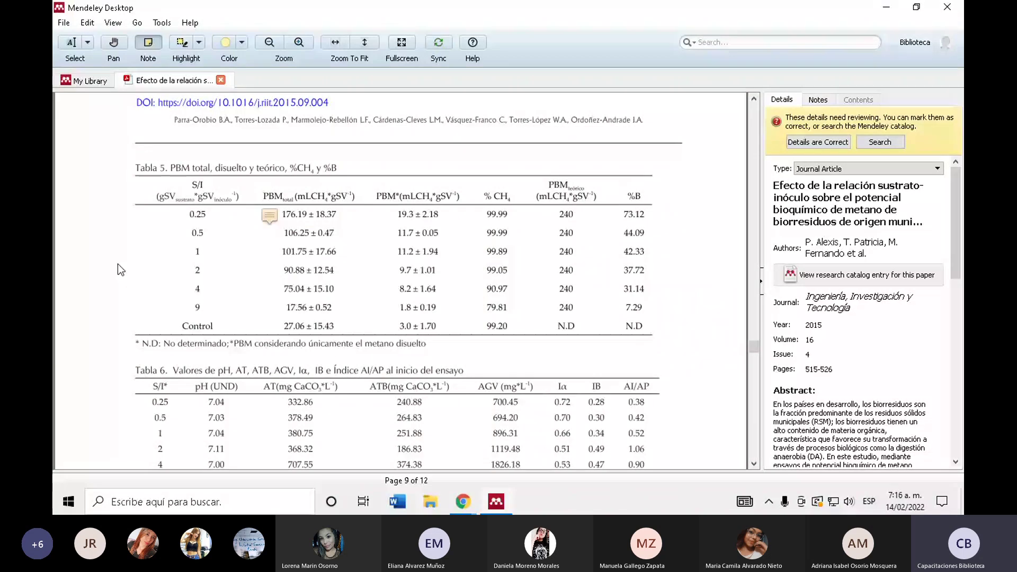
# - Search the library for 'efectos', filter to Recently Read, and open the substrate-inoculum paper's PDF
pyautogui.click(96, 82)
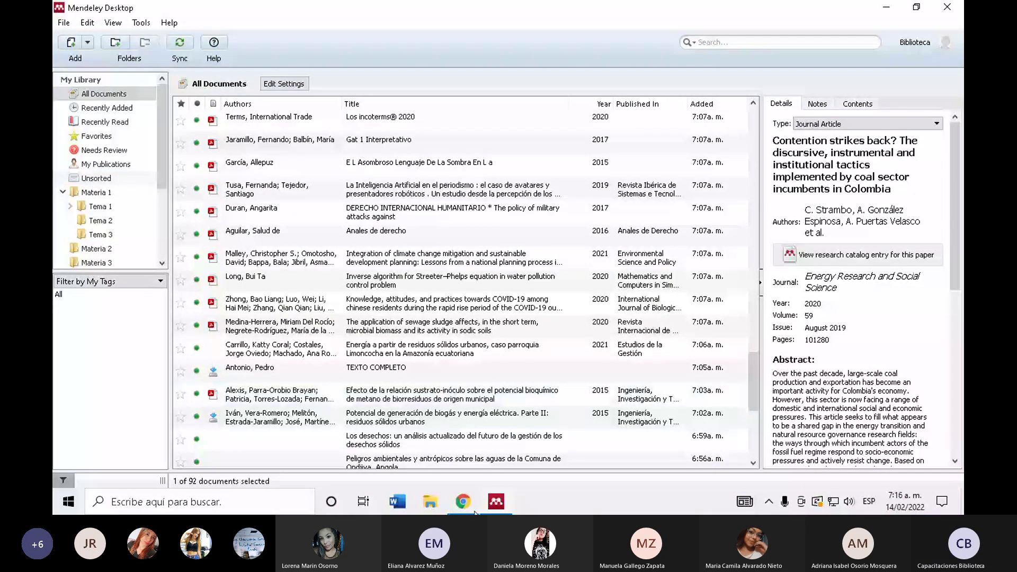
pyautogui.scroll(-4, 456, 369)
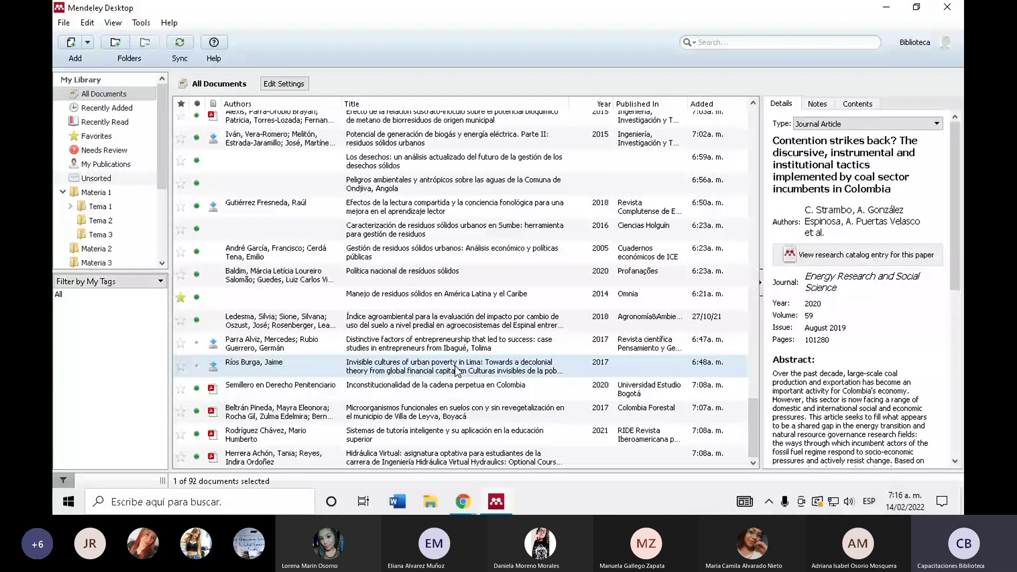
pyautogui.click(722, 43)
pyautogui.write('efecto')
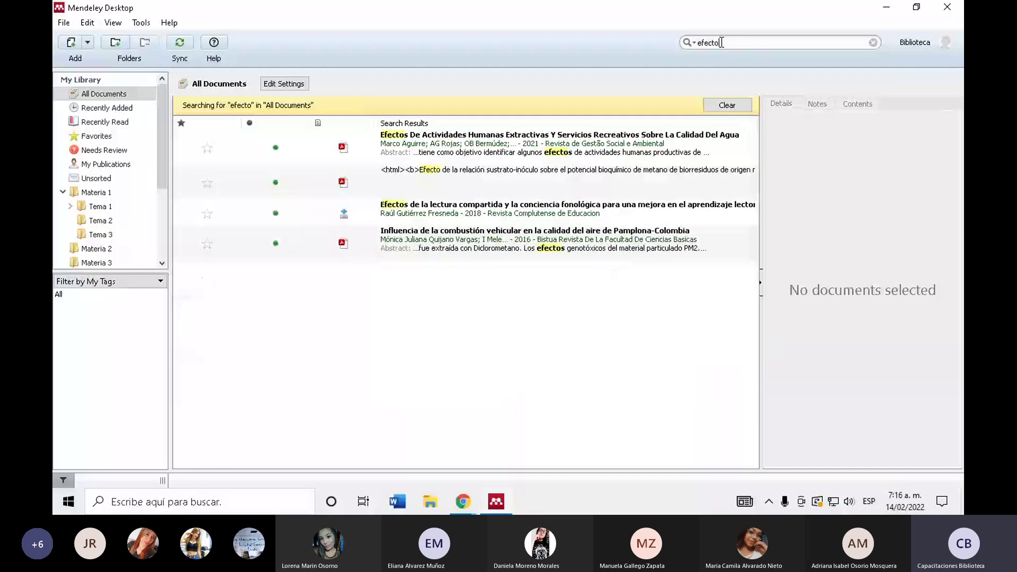
pyautogui.write('s')
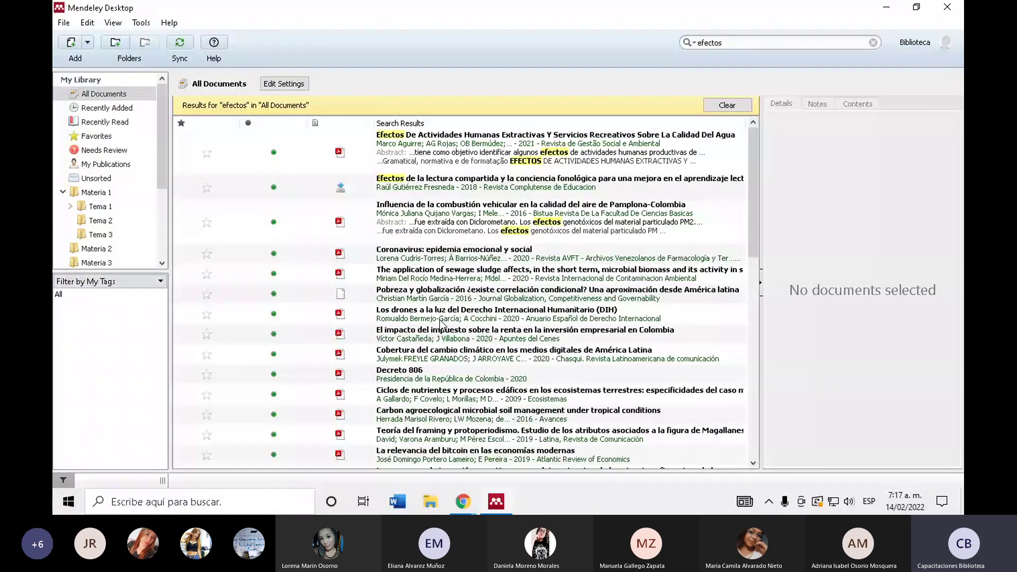
pyautogui.click(134, 109)
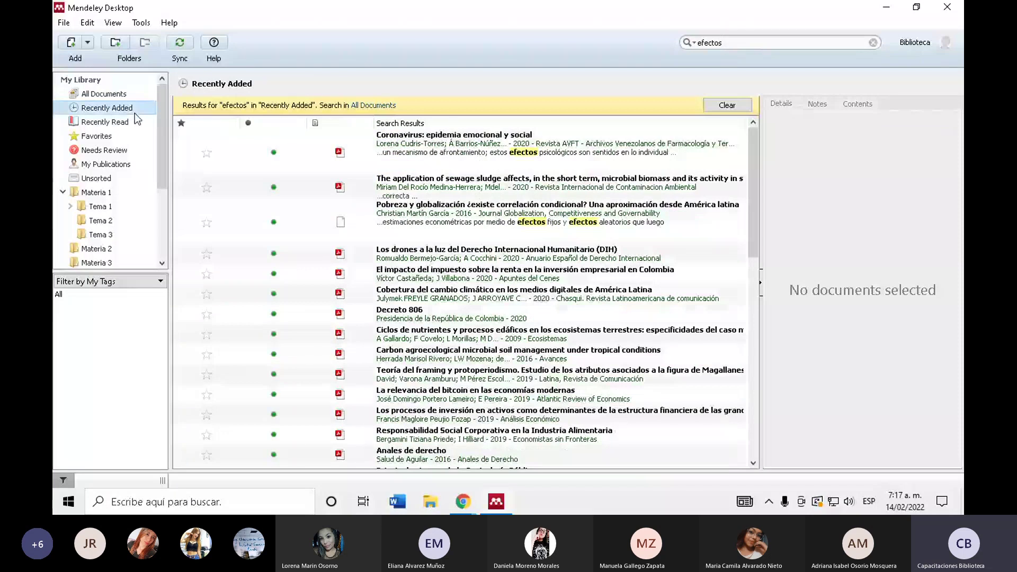
pyautogui.click(106, 122)
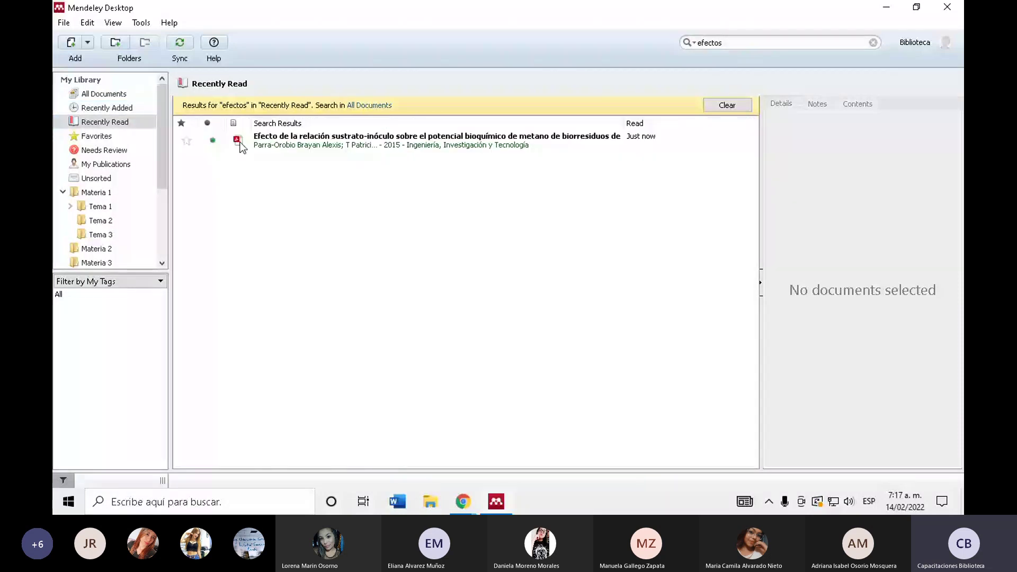
pyautogui.click(236, 140)
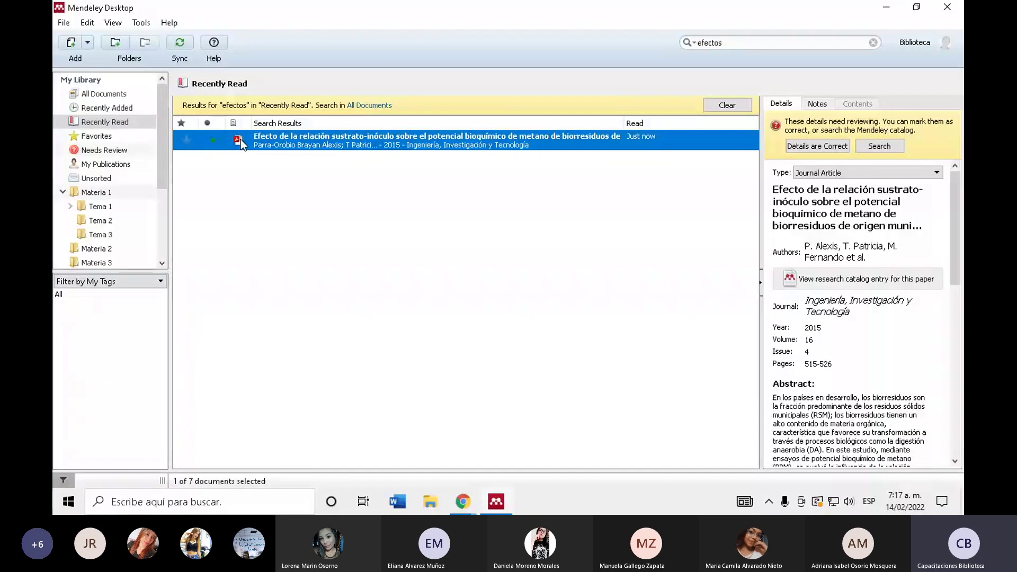
pyautogui.scroll(8, 630, 335)
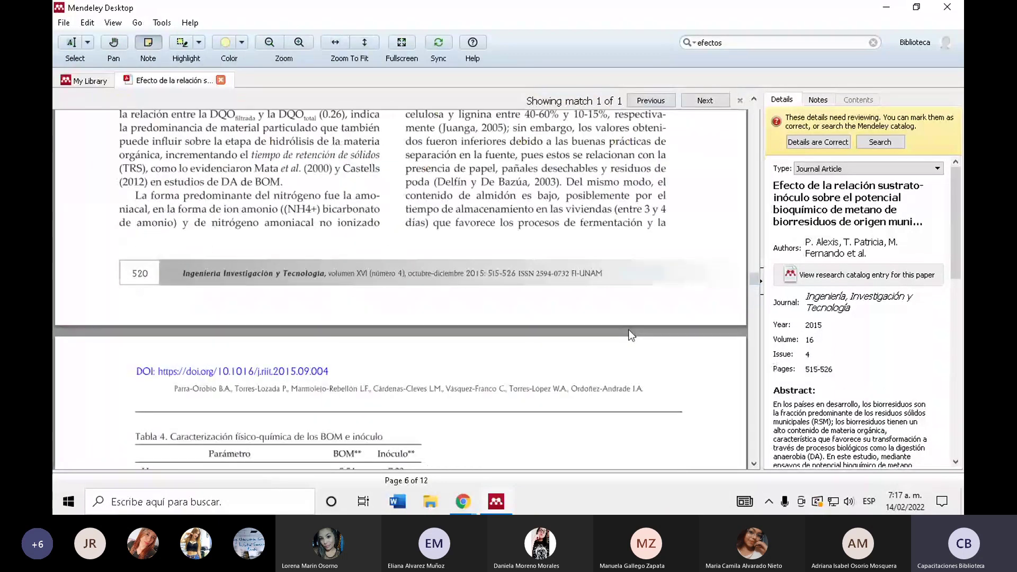
pyautogui.scroll(4, 509, 194)
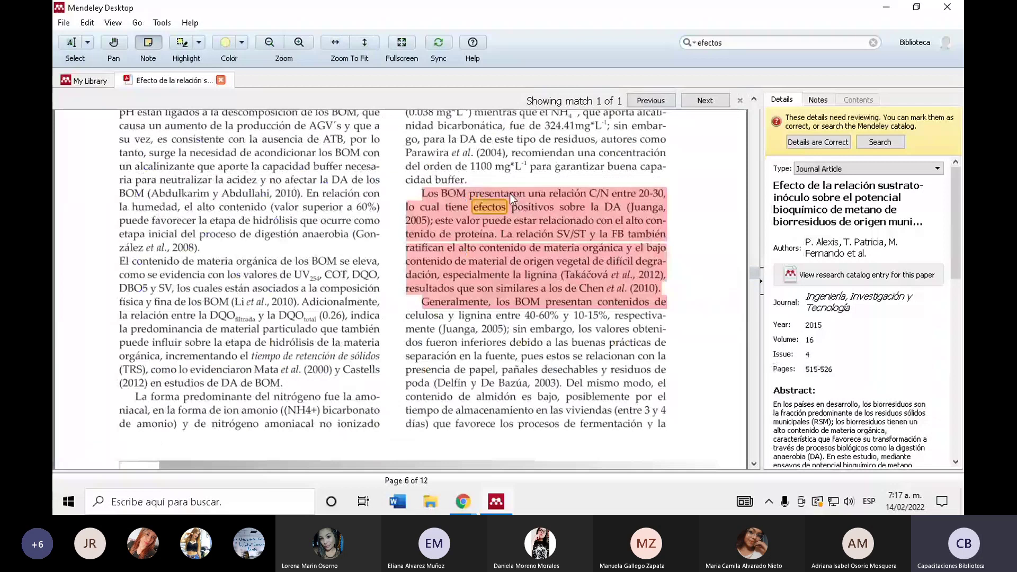
pyautogui.moveTo(753, 273); pyautogui.dragTo(750, 161)
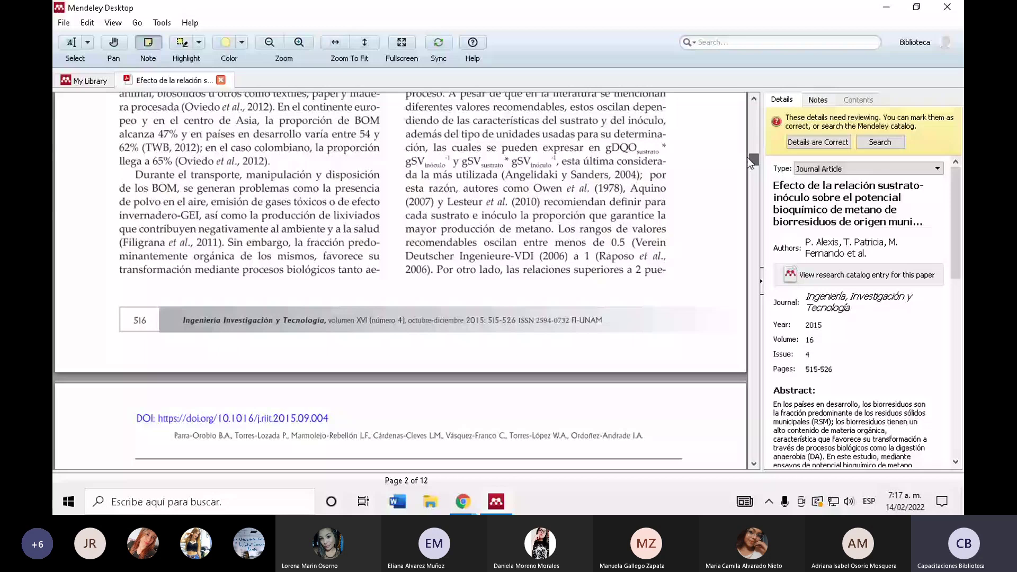
pyautogui.moveTo(750, 161); pyautogui.dragTo(751, 265)
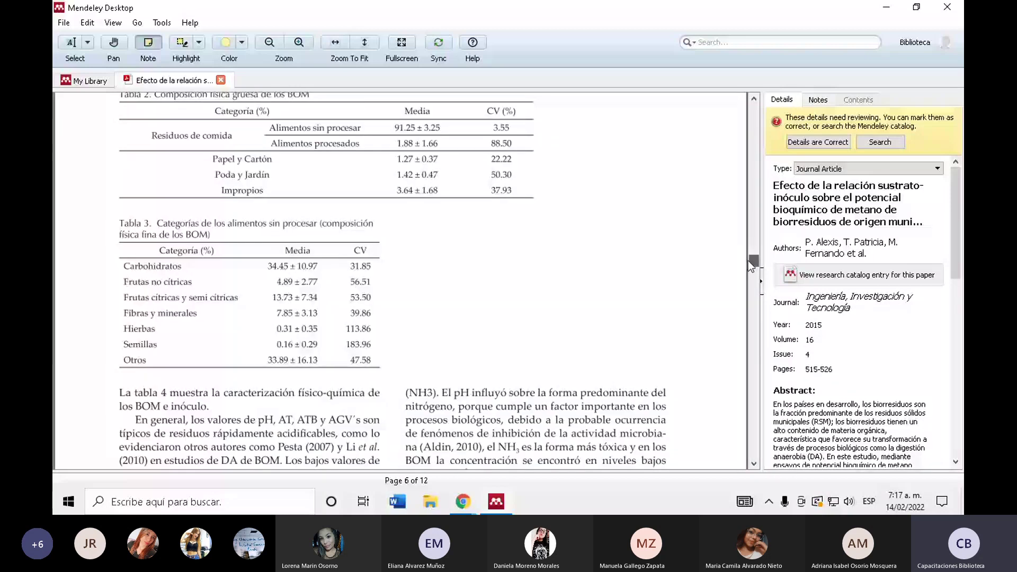
pyautogui.hotkey('ctrl', 'w')
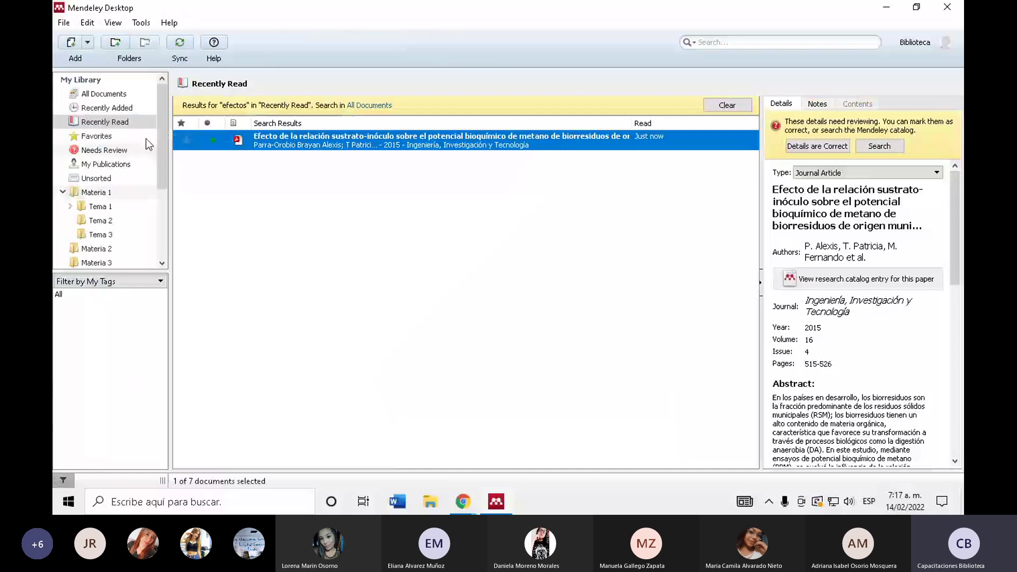
# - Clear the 'efectos' search and open Tema 1 > Materia 1 to list its six references
pyautogui.click(123, 124)
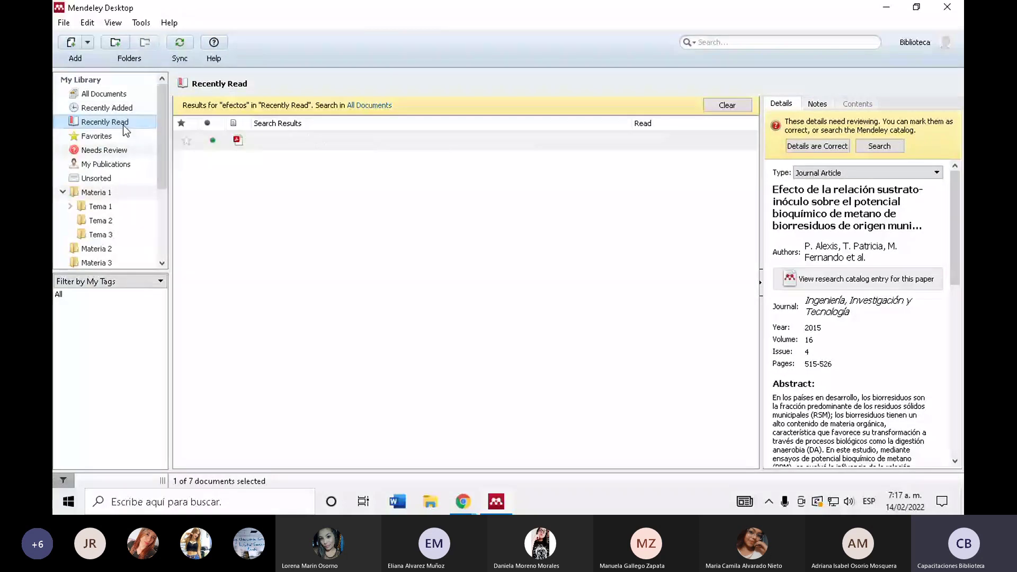
pyautogui.click(369, 105)
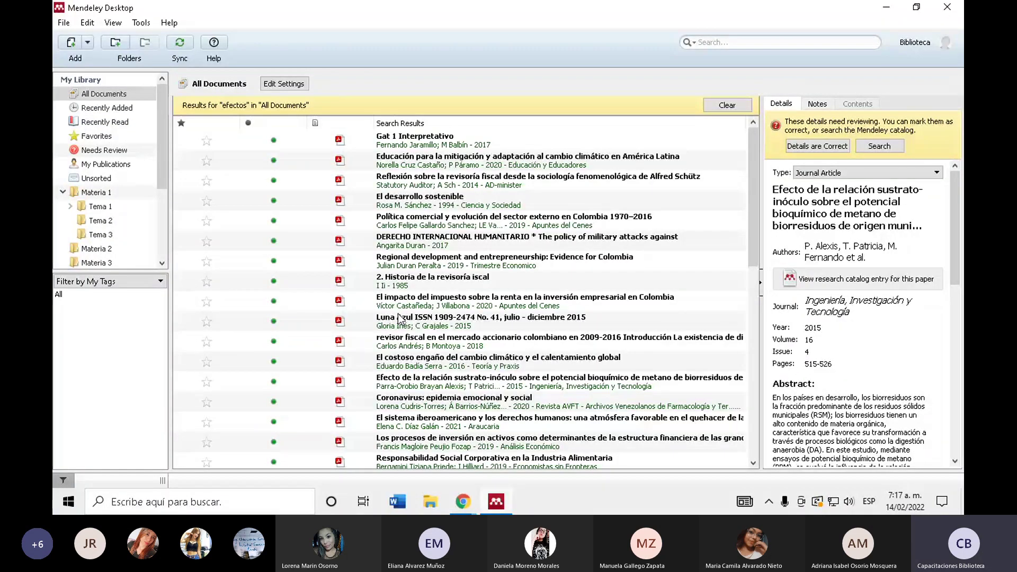
pyautogui.scroll(-5, 399, 318)
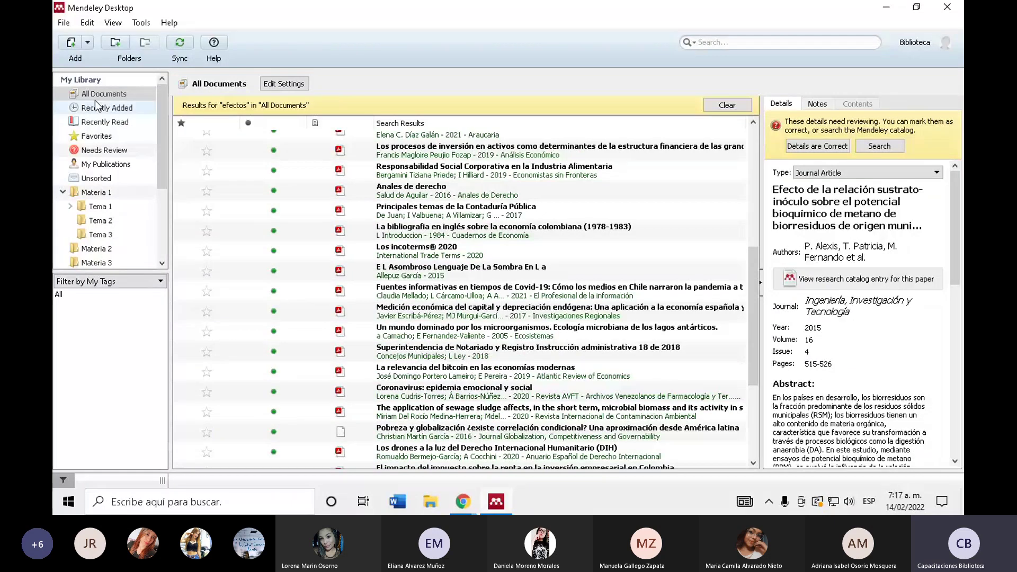
pyautogui.click(743, 109)
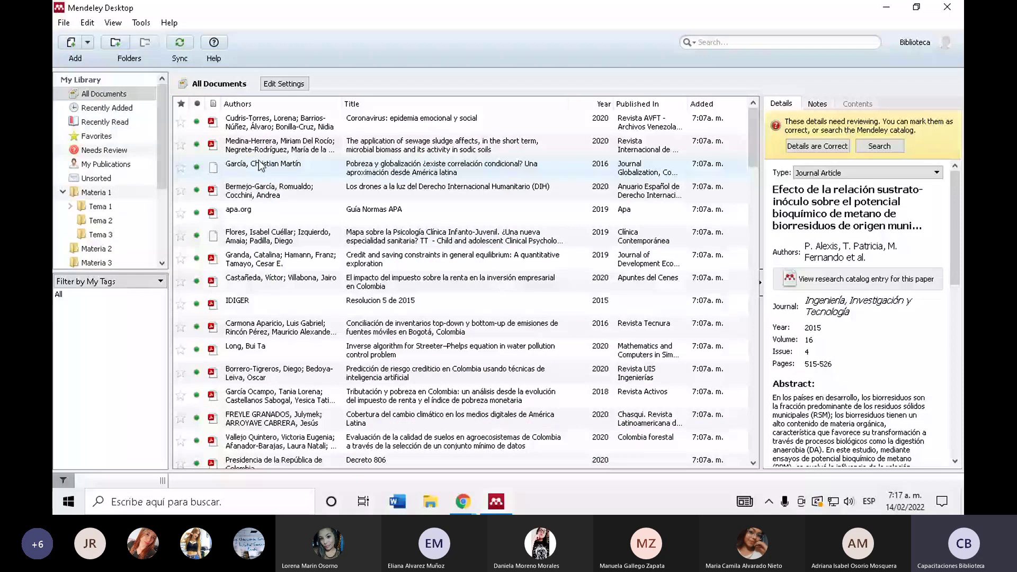
pyautogui.click(99, 206)
pyautogui.click(96, 194)
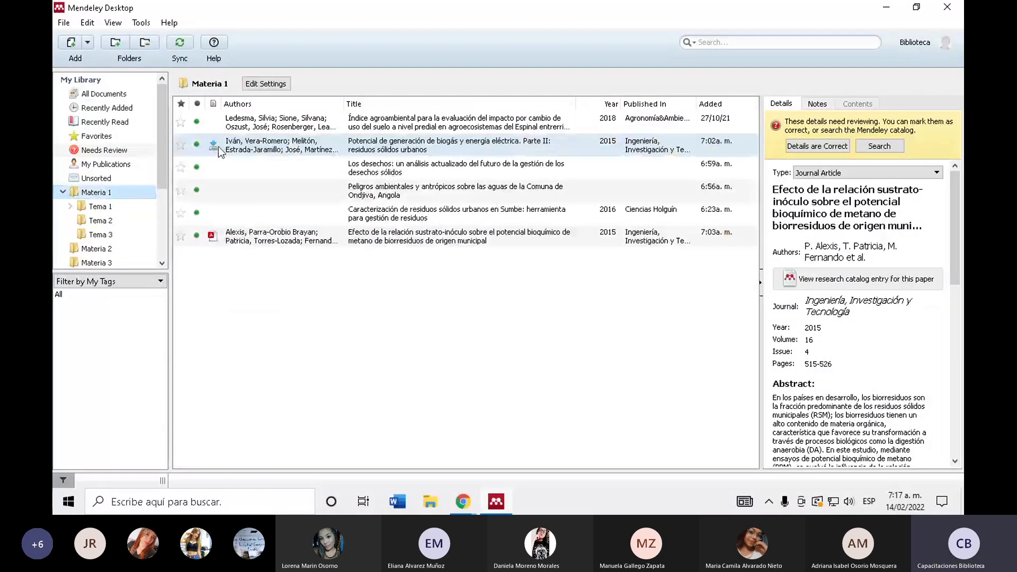
# - Download and skim the 'Potencial de generación de biogás…' PDF, then return to My Library
pyautogui.click(213, 146)
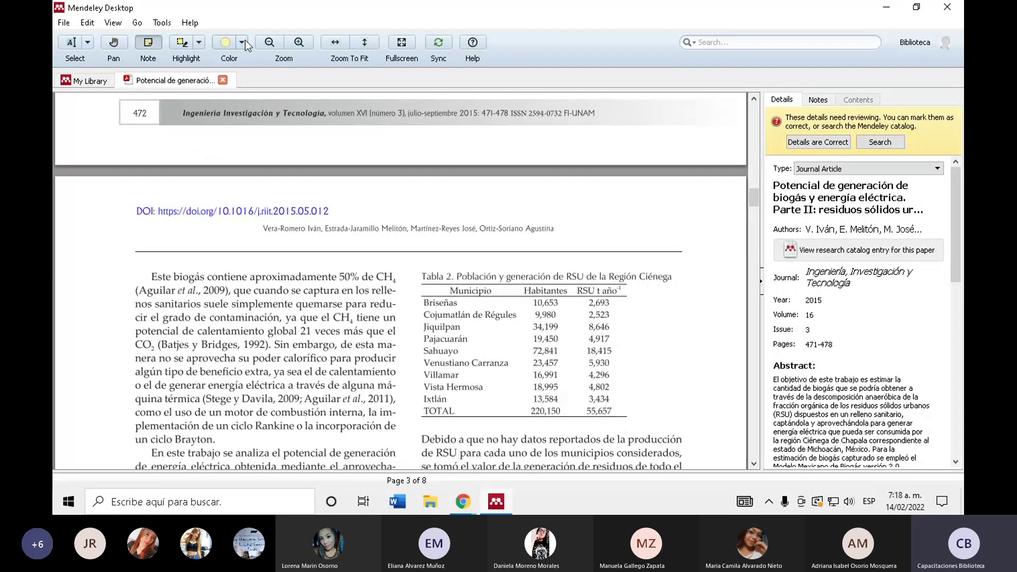
pyautogui.scroll(-15, 173, 359)
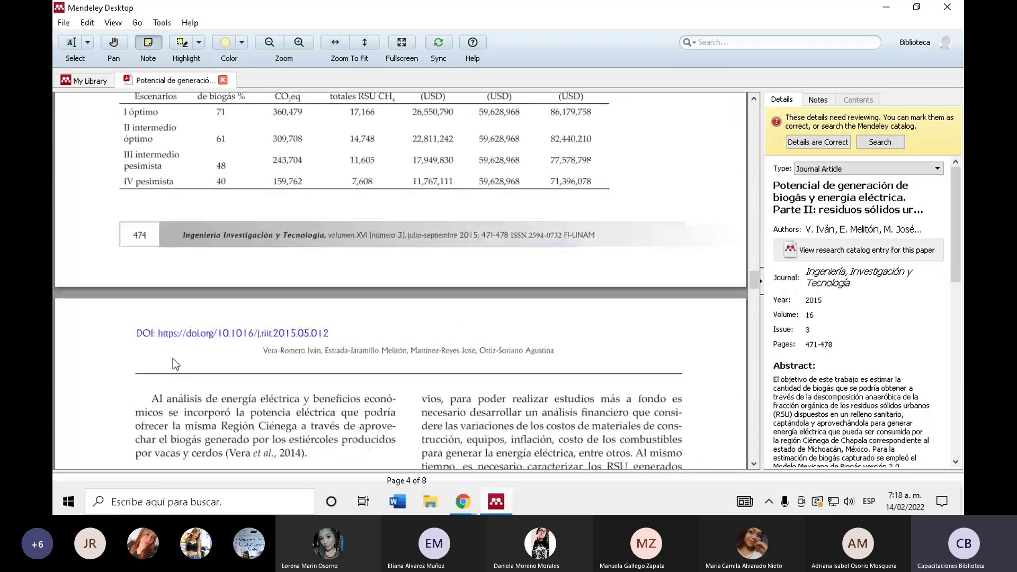
pyautogui.click(85, 80)
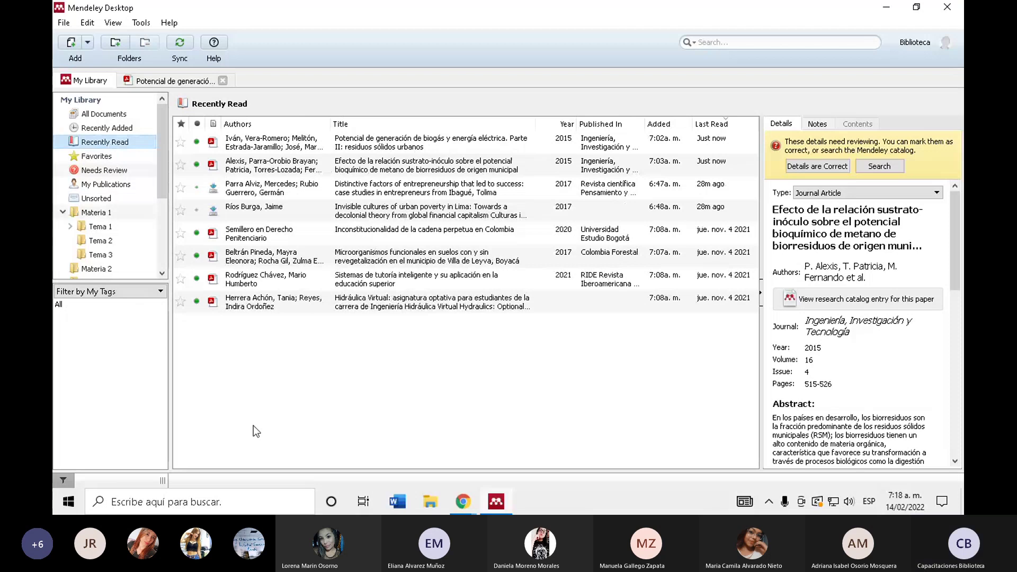
# - Close the biogas PDF with Ctrl+W and view the entrepreneurship success paper's details in All Documents
pyautogui.click(120, 212)
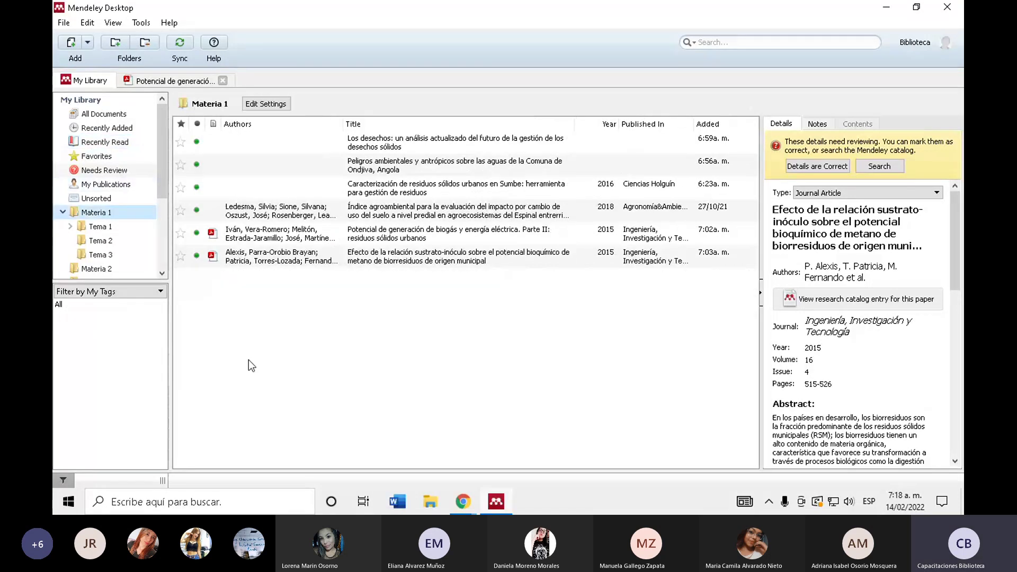
pyautogui.hotkey('ctrl', 'w')
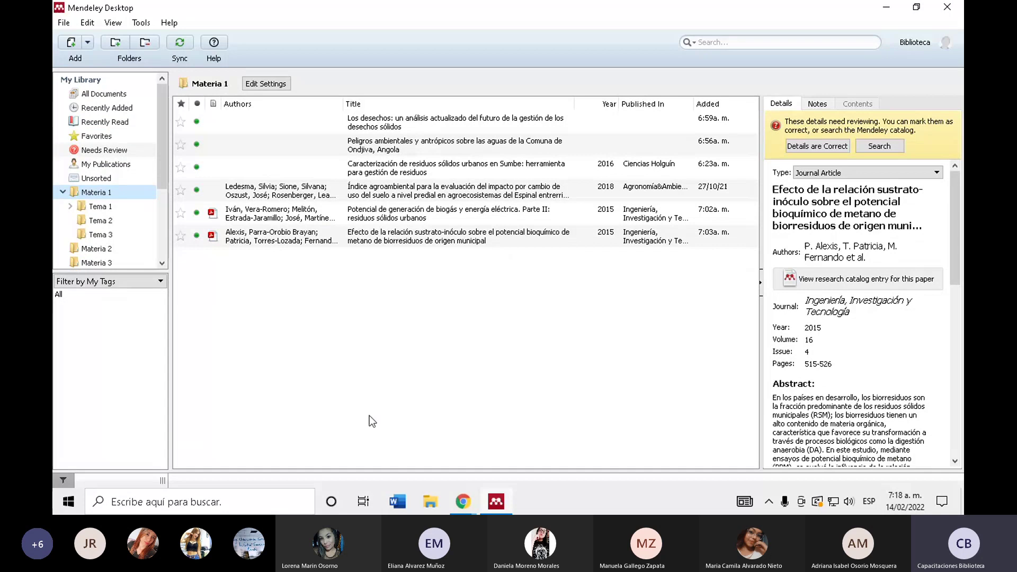
pyautogui.click(106, 95)
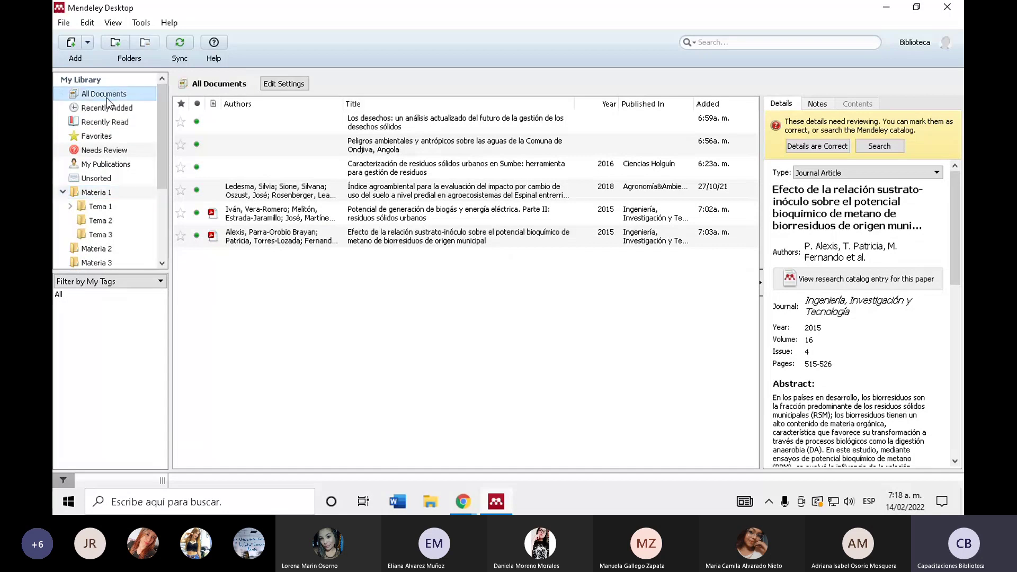
pyautogui.moveTo(753, 119); pyautogui.dragTo(739, 116)
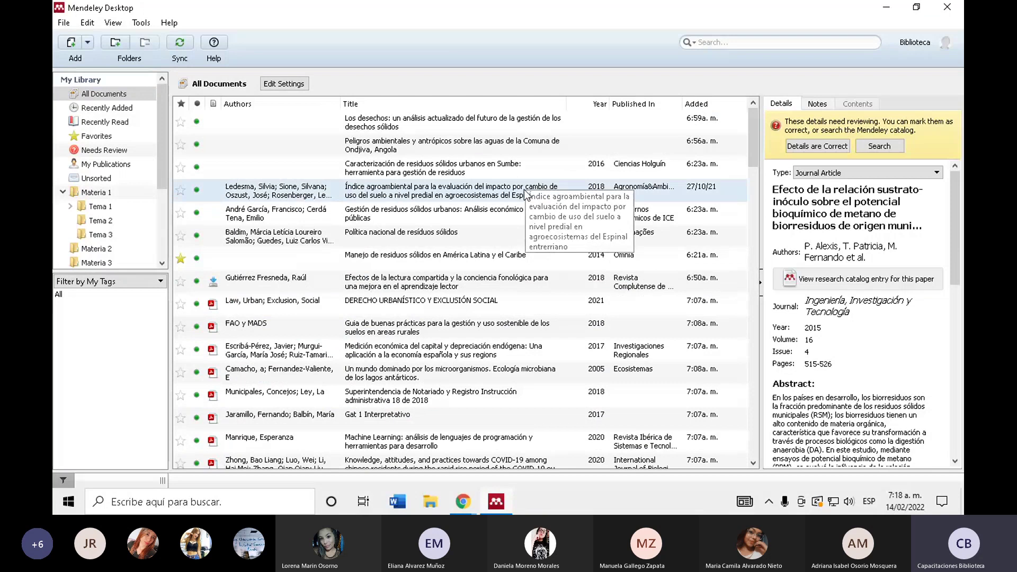
pyautogui.scroll(-10, 526, 195)
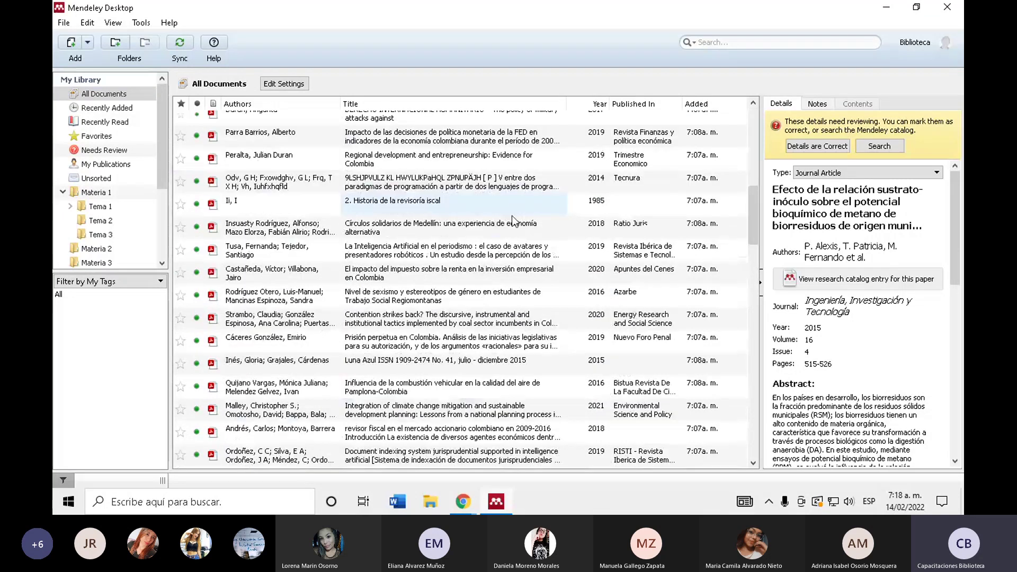
pyautogui.scroll(-10, 513, 219)
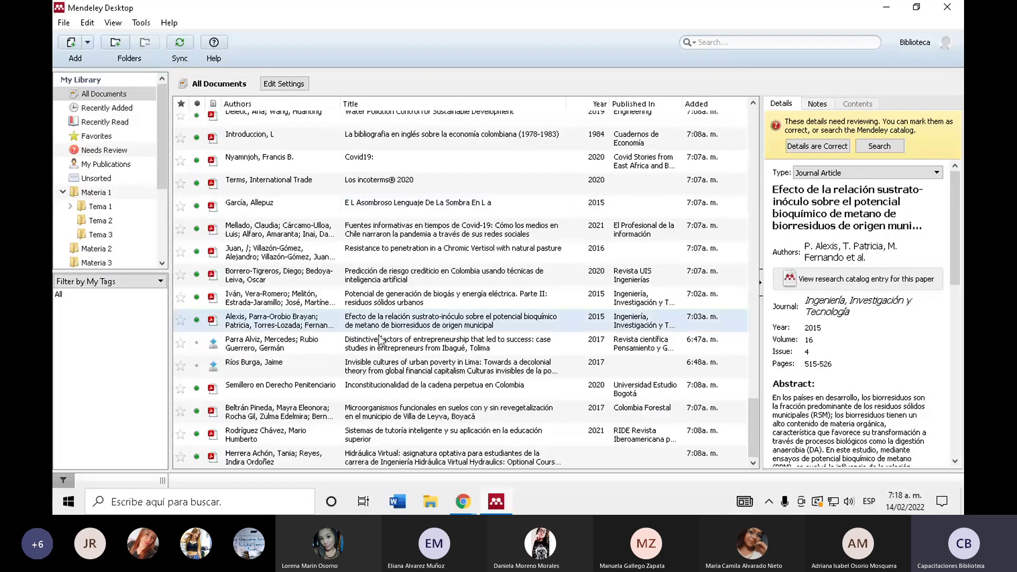
pyautogui.click(379, 347)
pyautogui.scroll(6, 379, 350)
pyautogui.scroll(15, 752, 210)
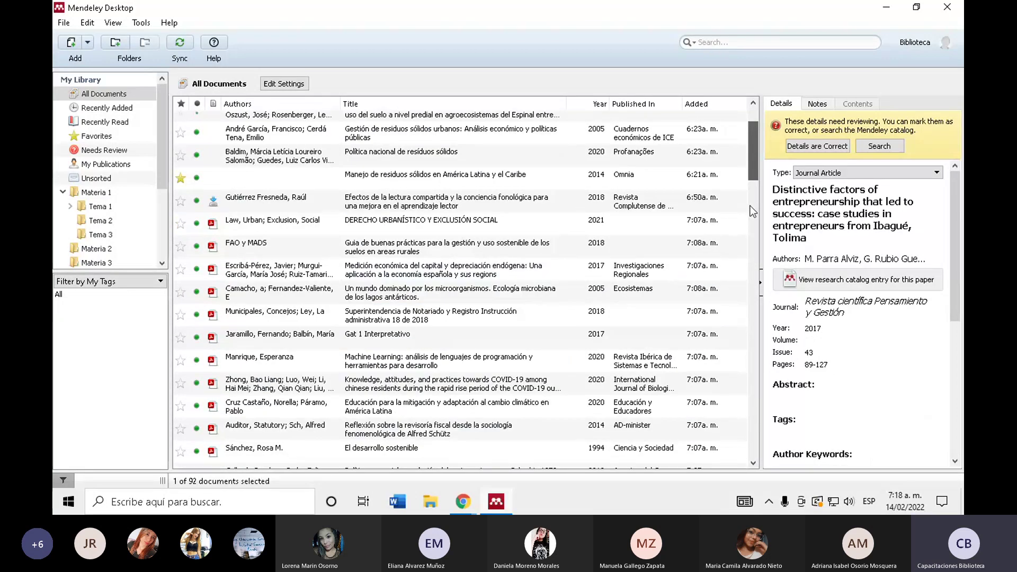
pyautogui.scroll(2, 752, 211)
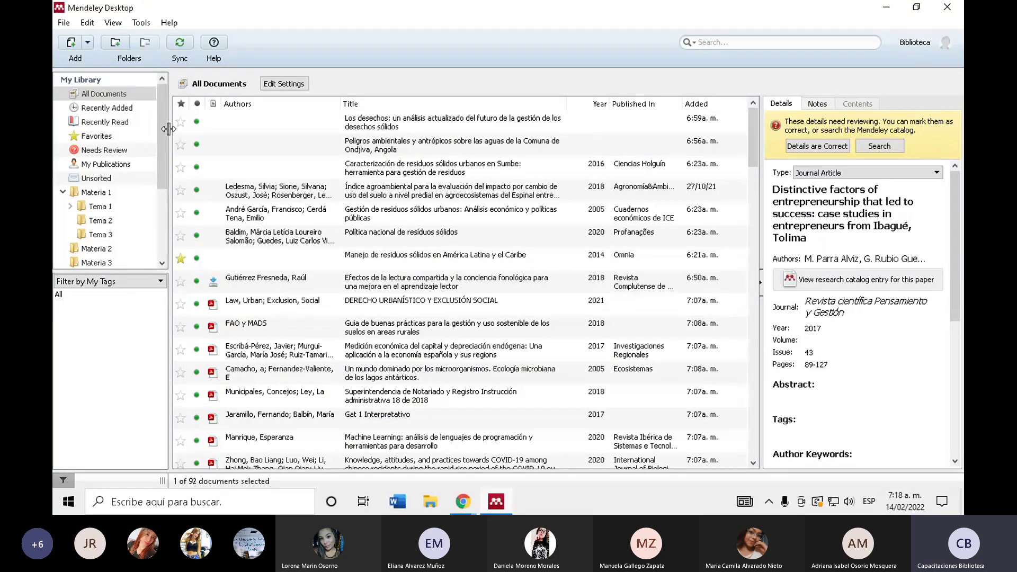
# - Browse Favorites, Materia 1–3 and Tema 1 folders, then return to All Documents
pyautogui.click(96, 135)
pyautogui.press('Down')
pyautogui.press('Down')
pyautogui.press('Down')
pyautogui.press('Down')
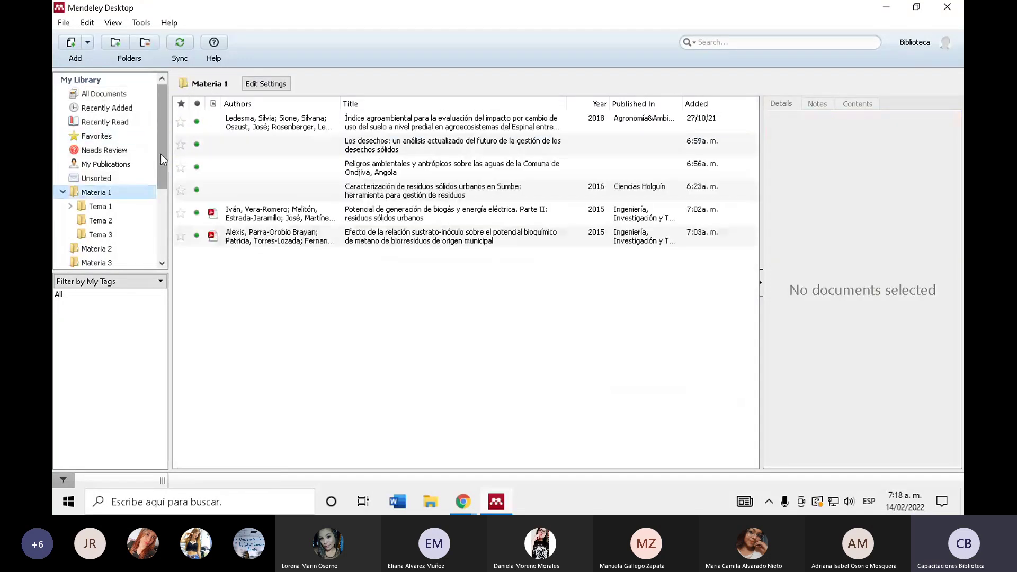
pyautogui.scroll(-1, 160, 154)
pyautogui.click(96, 200)
pyautogui.click(96, 214)
pyautogui.click(101, 160)
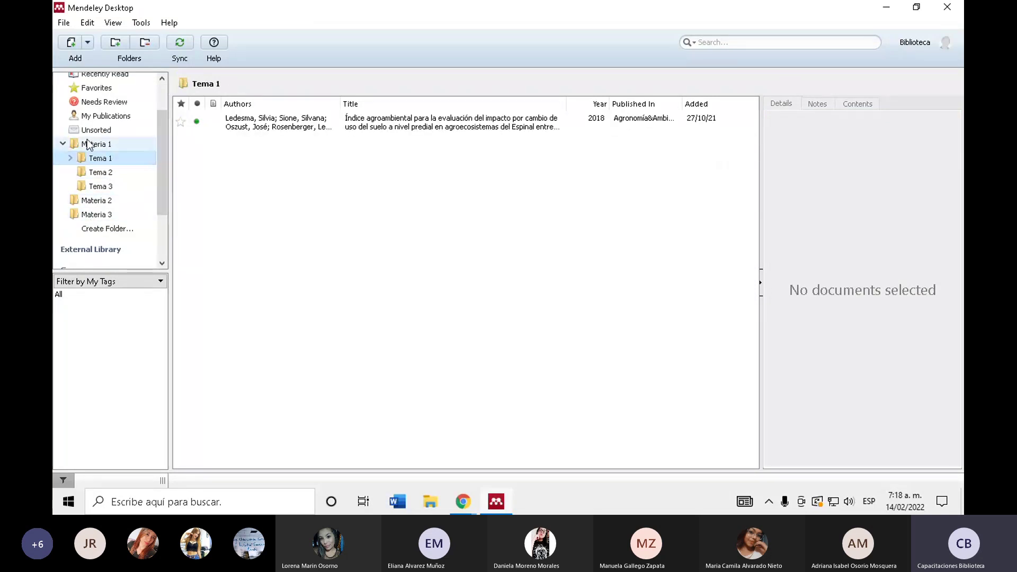
pyautogui.scroll(-2, 100, 234)
pyautogui.click(109, 212)
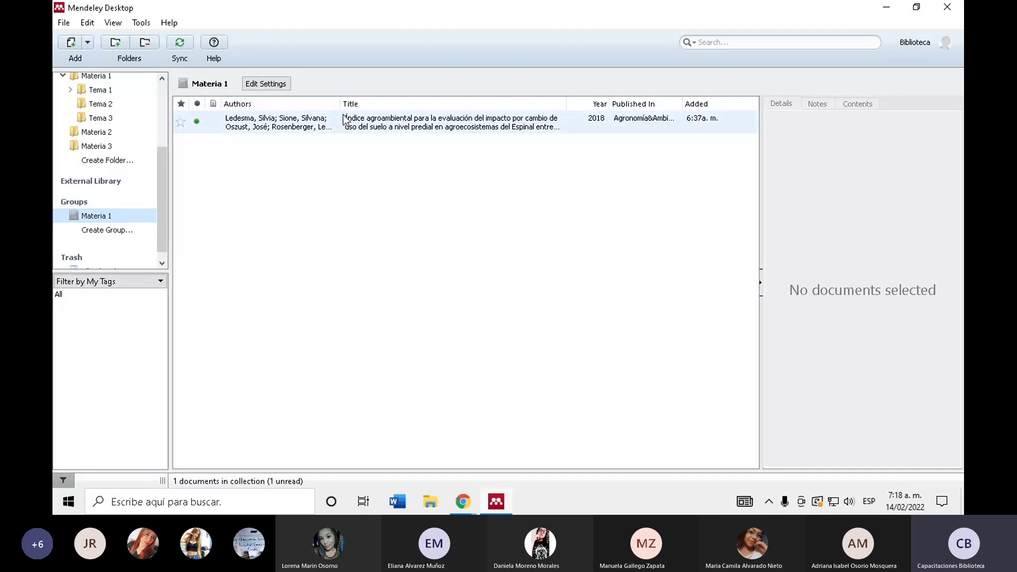
pyautogui.scroll(3, 164, 160)
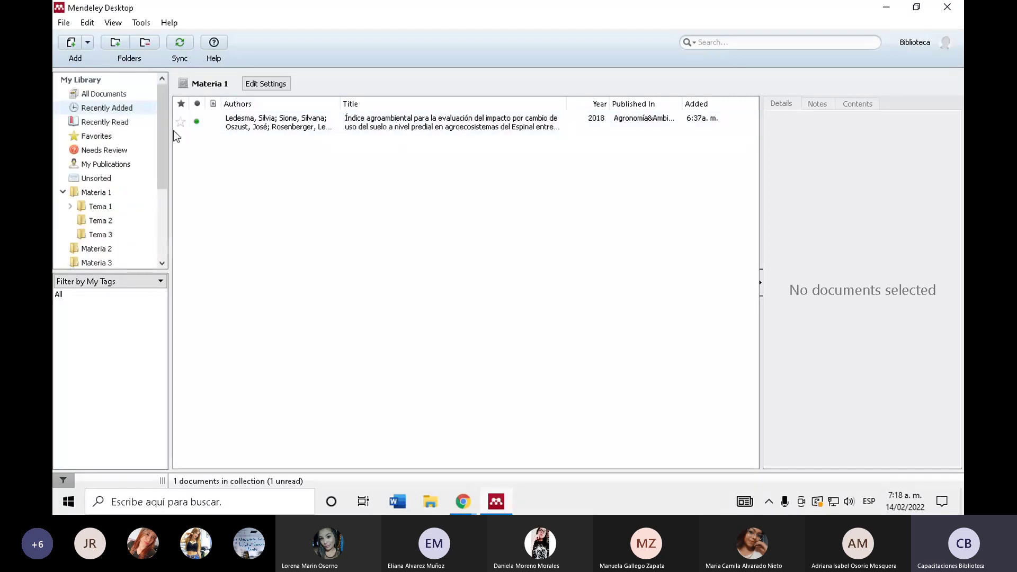
pyautogui.click(129, 95)
# - Scroll through the All Documents list to review the library entries
pyautogui.scroll(-5, 433, 214)
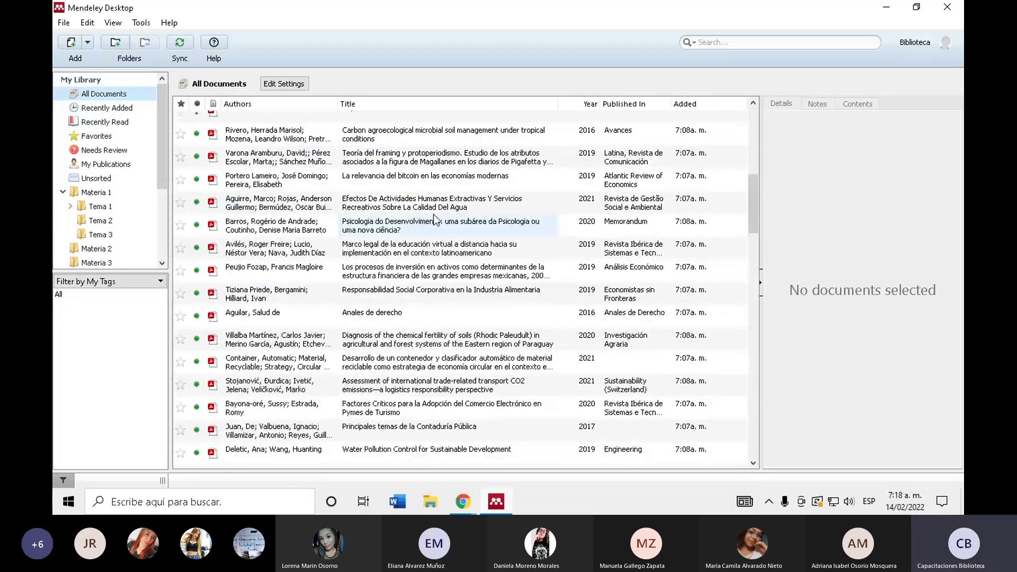
pyautogui.scroll(-3, 433, 214)
pyautogui.moveTo(755, 266); pyautogui.dragTo(749, 479)
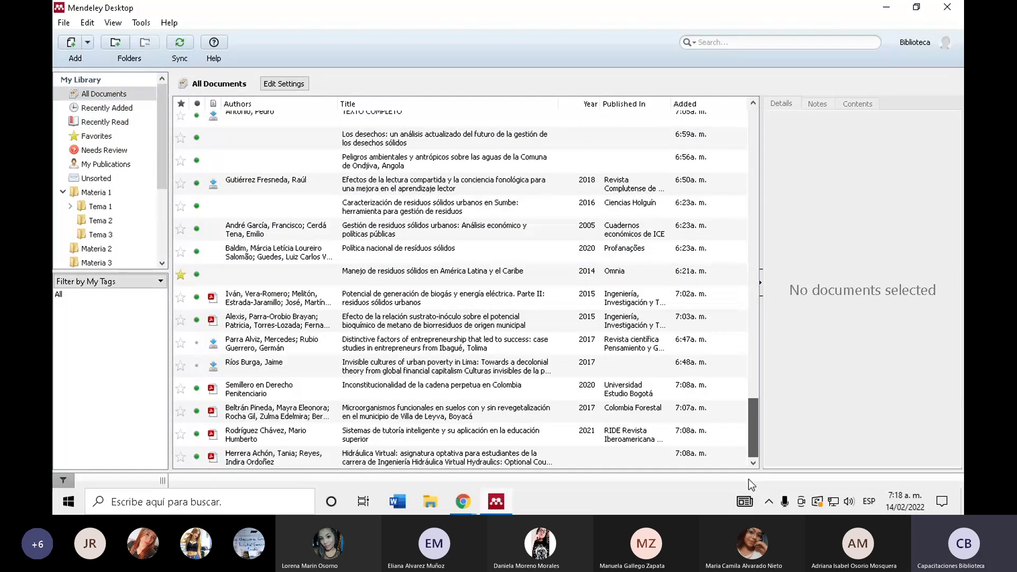
pyautogui.scroll(15, 284, 227)
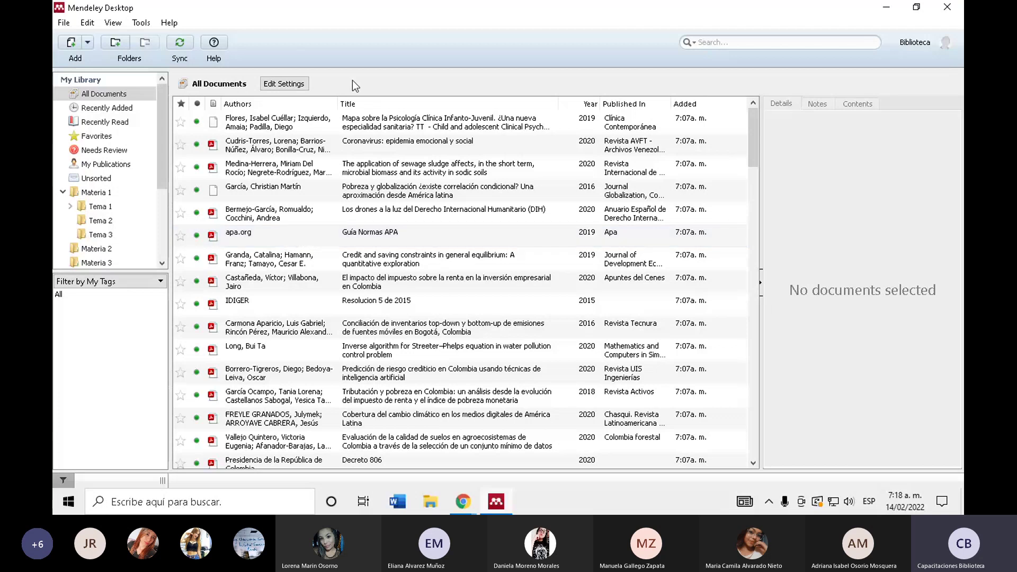
pyautogui.scroll(-15, 334, 303)
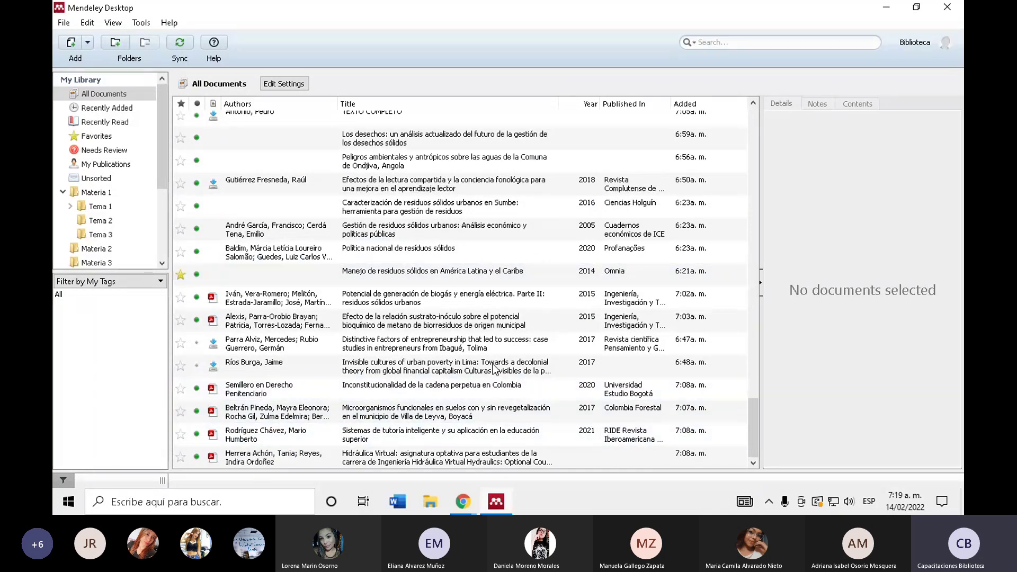
pyautogui.scroll(10, 492, 367)
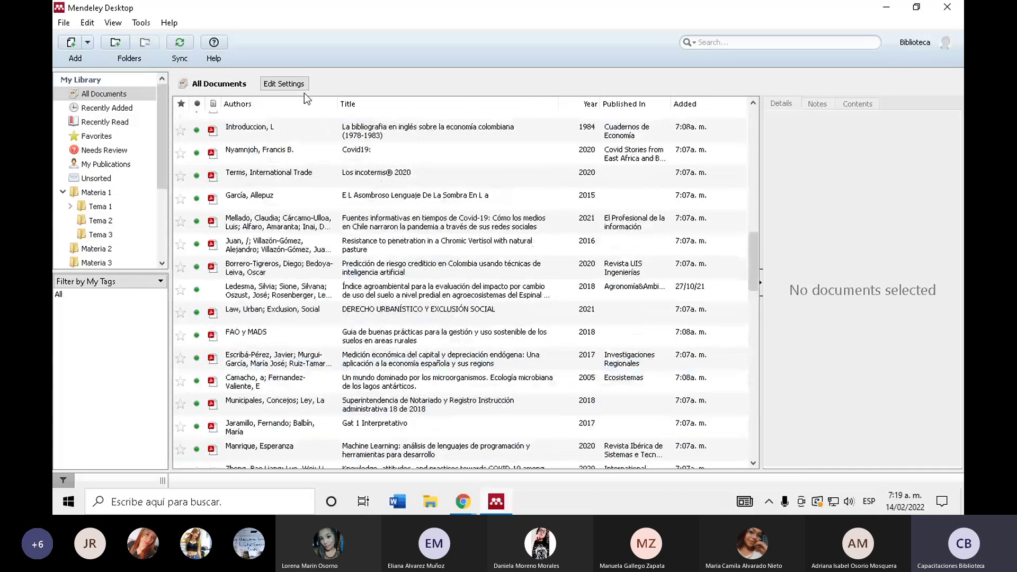
pyautogui.scroll(10, 396, 205)
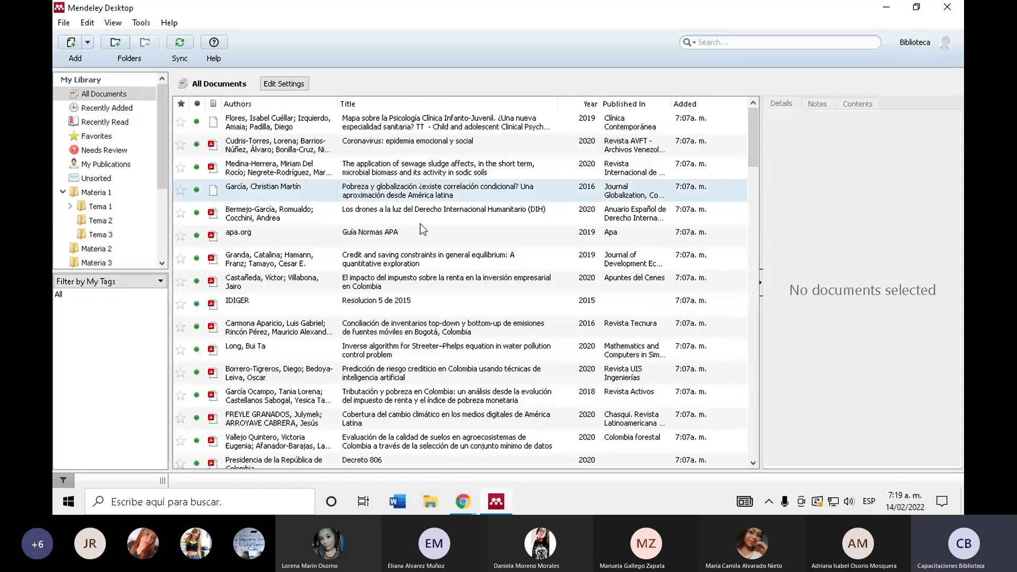
pyautogui.scroll(-10, 485, 339)
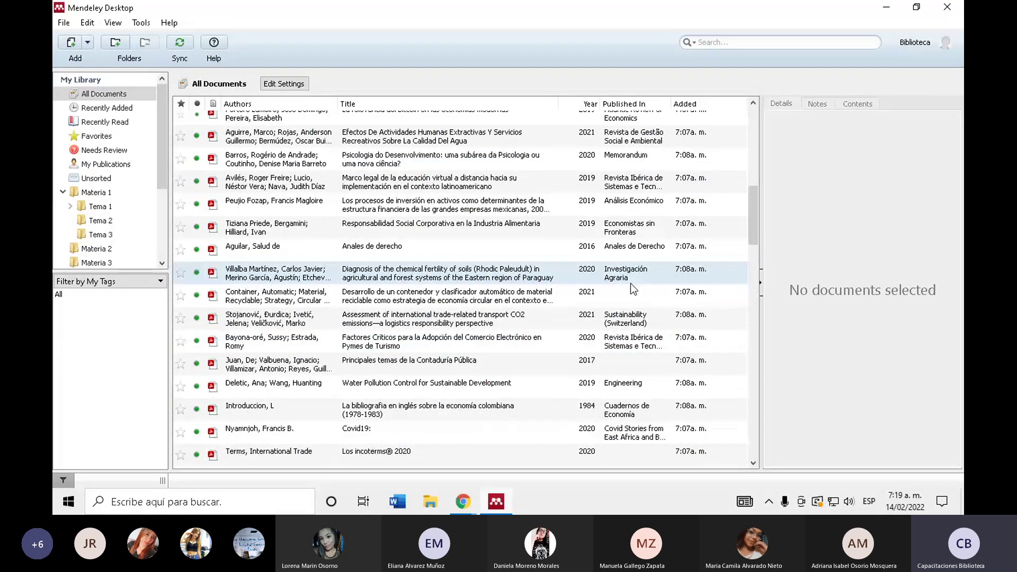
pyautogui.scroll(-10, 630, 284)
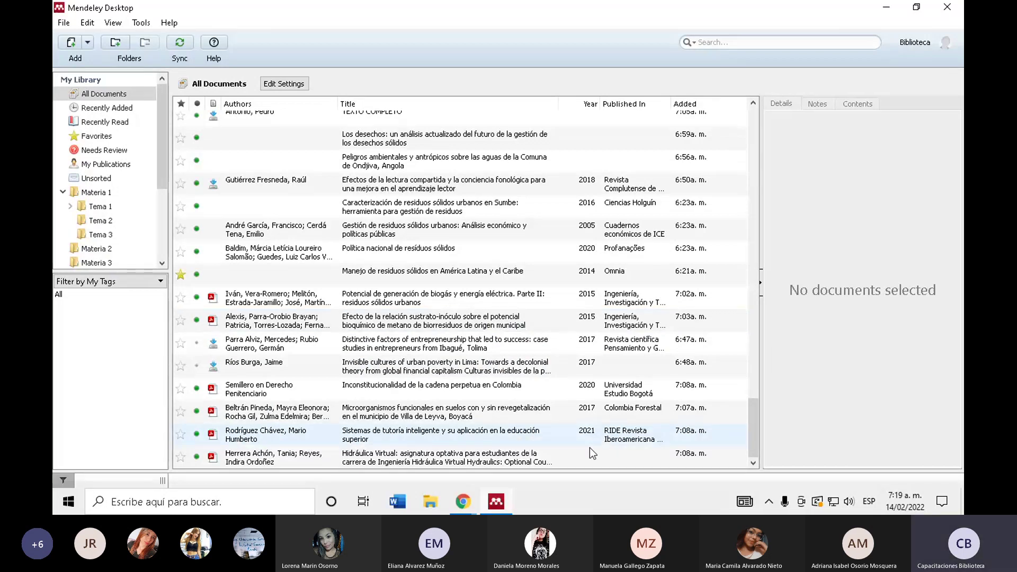
pyautogui.scroll(20, 643, 291)
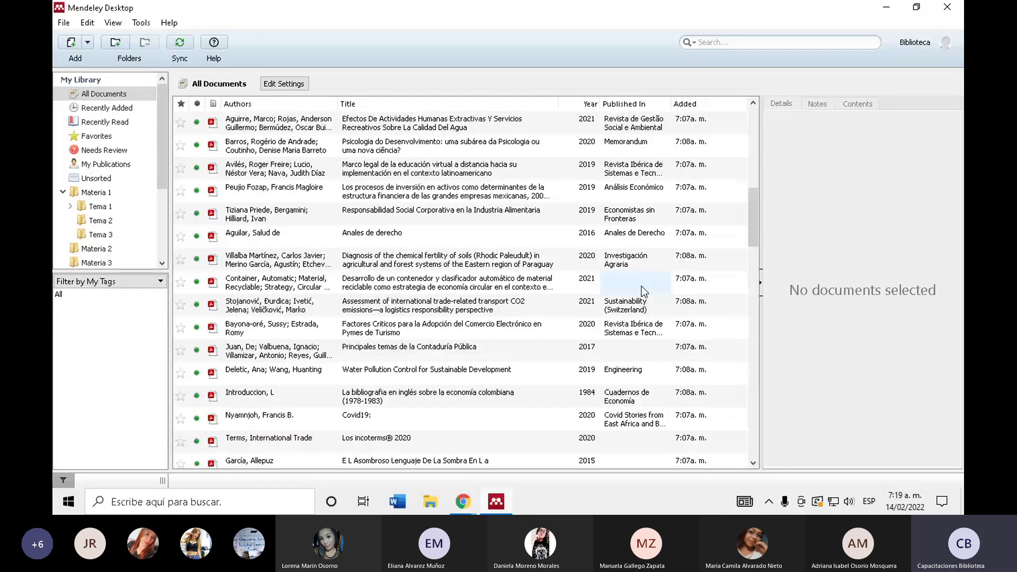
pyautogui.scroll(10, 644, 291)
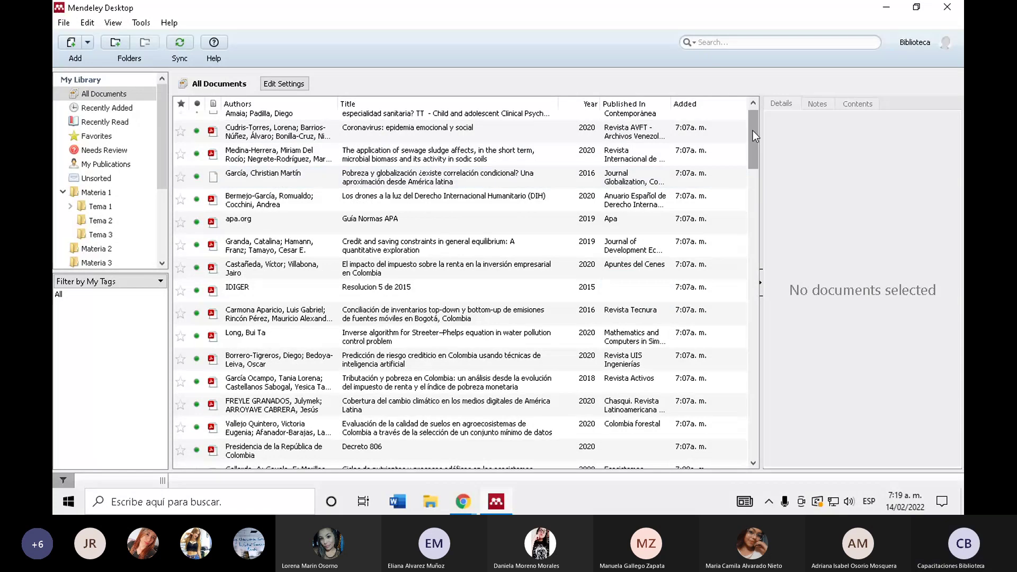
pyautogui.moveTo(752, 130); pyautogui.dragTo(752, 418)
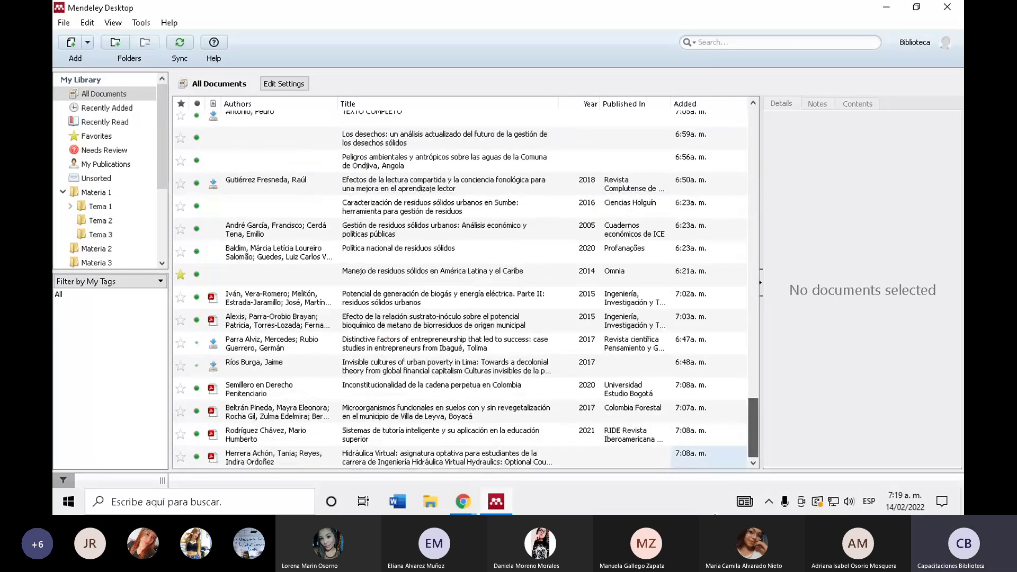
# - Glance at the Banco Mundial article in Chrome and come back to Mendeley
pyautogui.click(462, 503)
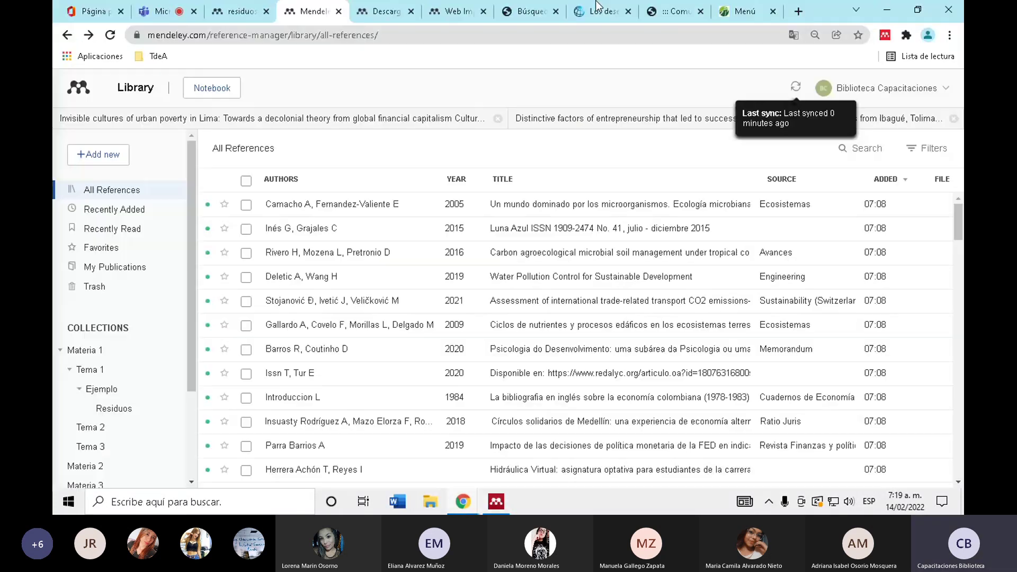
pyautogui.click(460, 501)
pyautogui.click(455, 497)
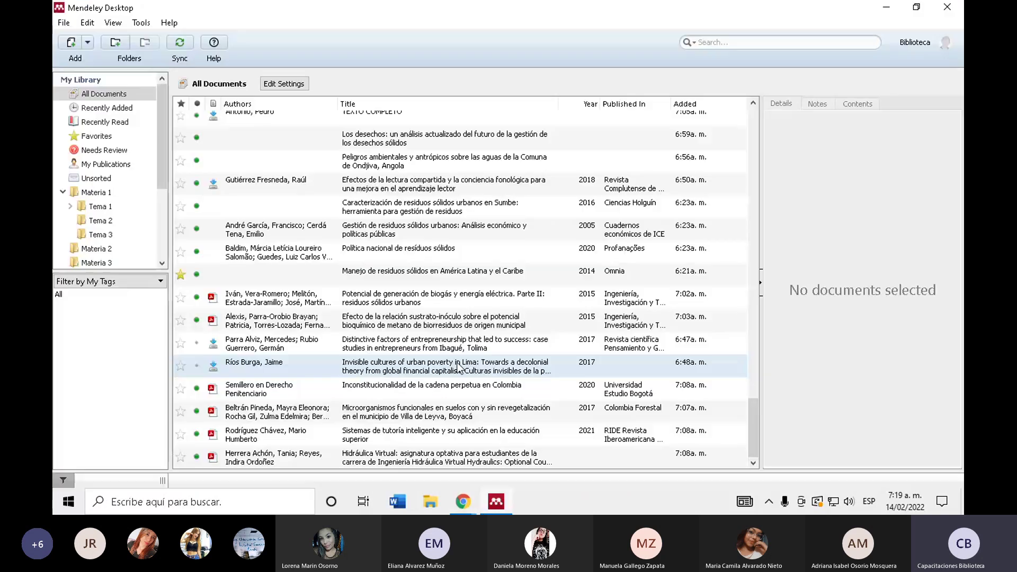
pyautogui.scroll(10, 459, 366)
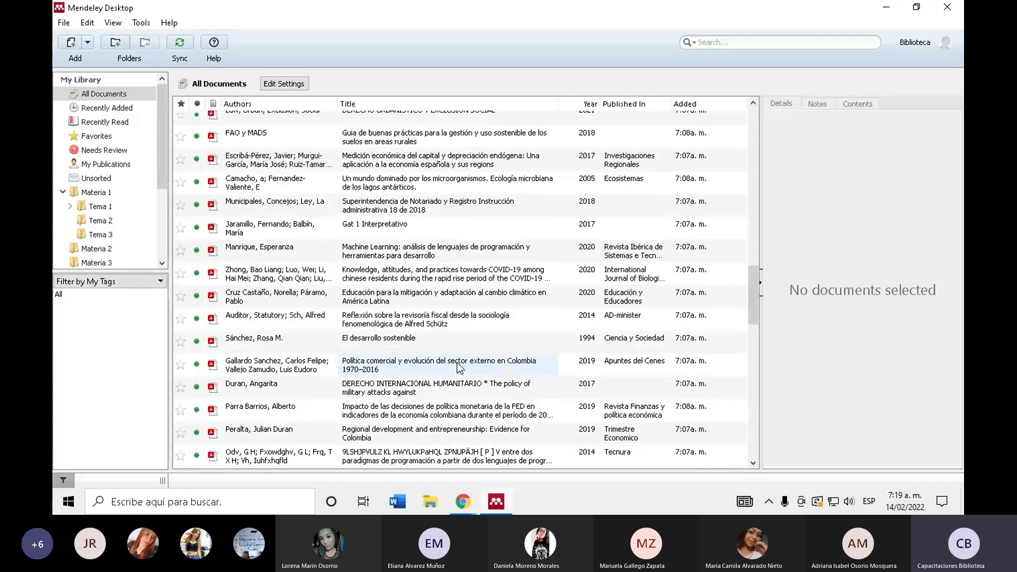
# - Sort by Authors, then by Title, and select 'Los desechos…' to show its details
pyautogui.click(281, 105)
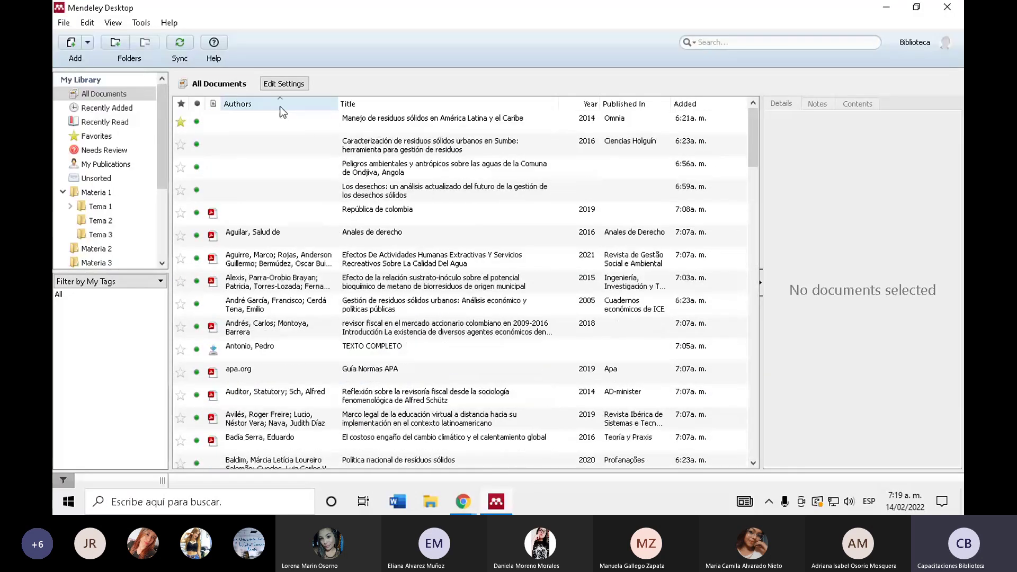
pyautogui.click(400, 106)
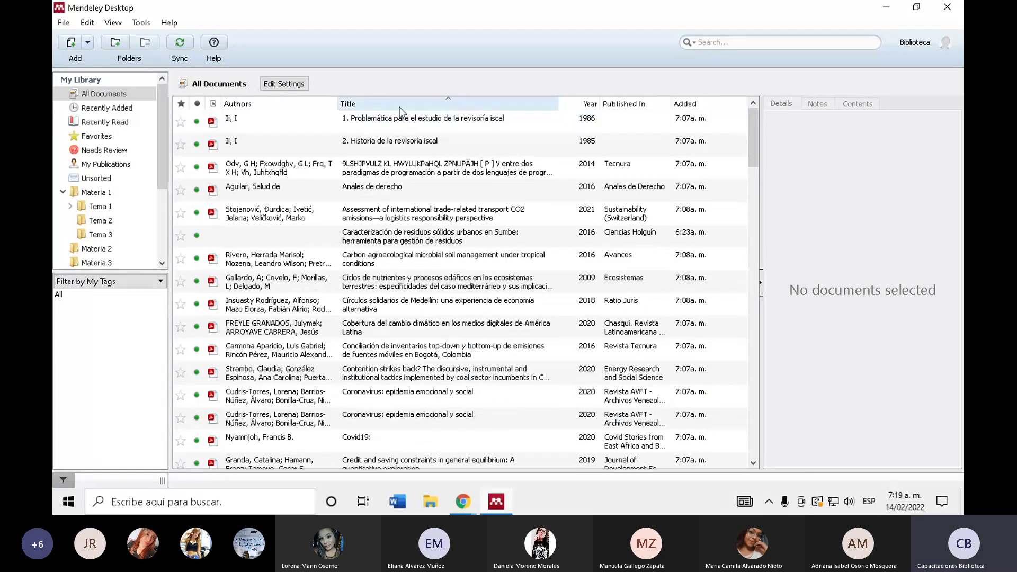
pyautogui.scroll(-10, 447, 248)
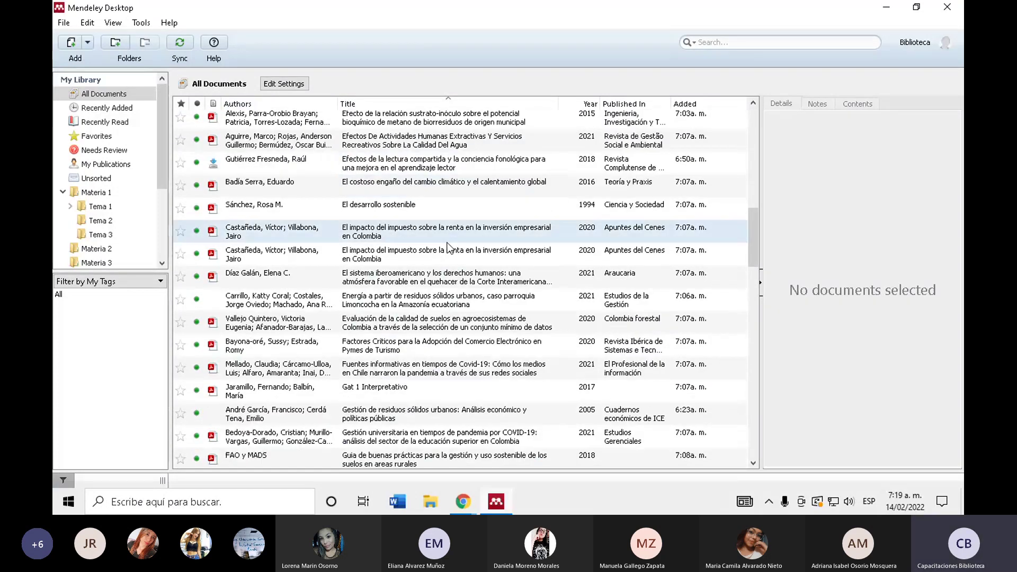
pyautogui.scroll(-3, 448, 247)
pyautogui.scroll(-4, 373, 310)
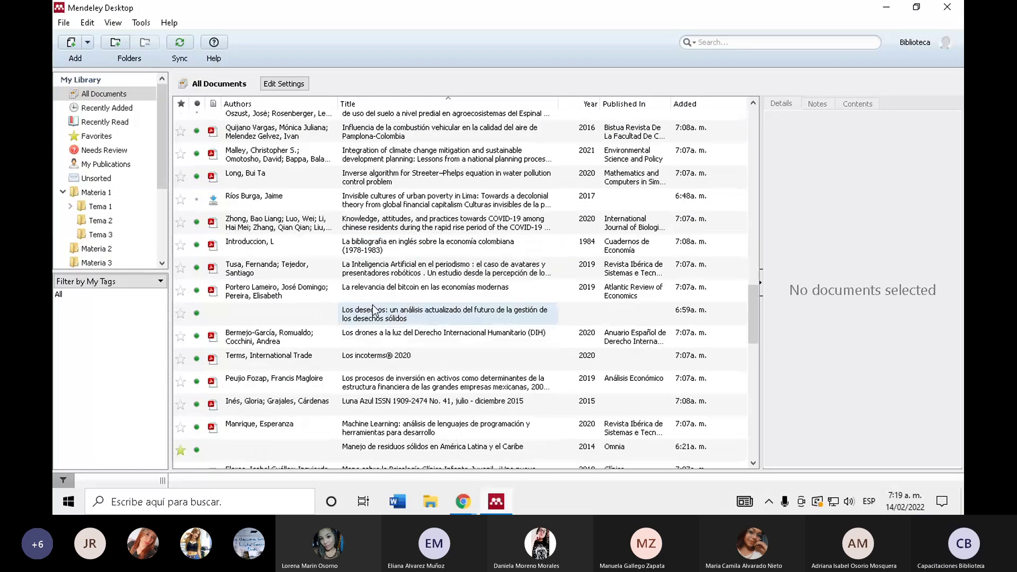
pyautogui.click(394, 321)
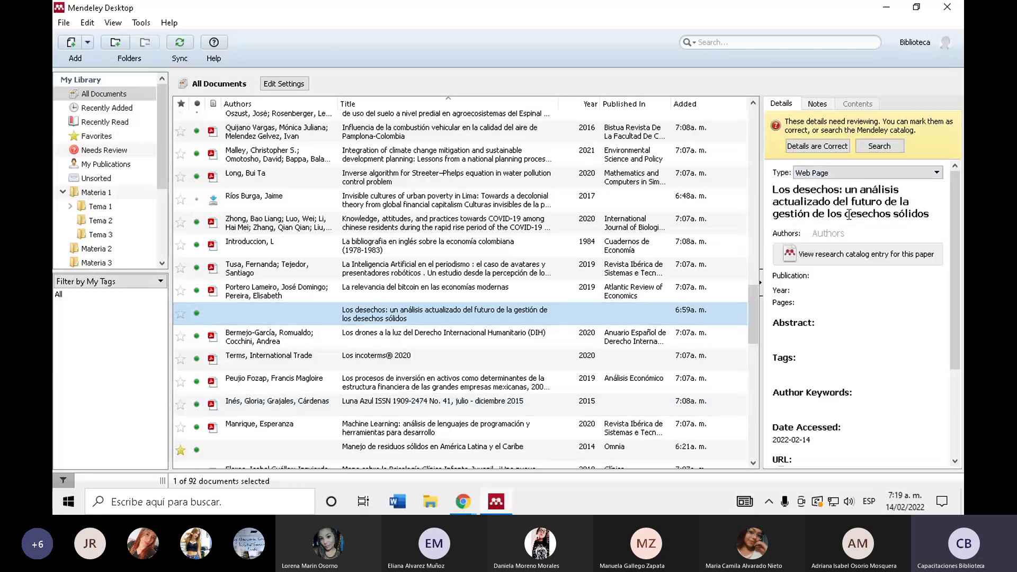
pyautogui.click(850, 173)
pyautogui.click(851, 174)
pyautogui.click(828, 214)
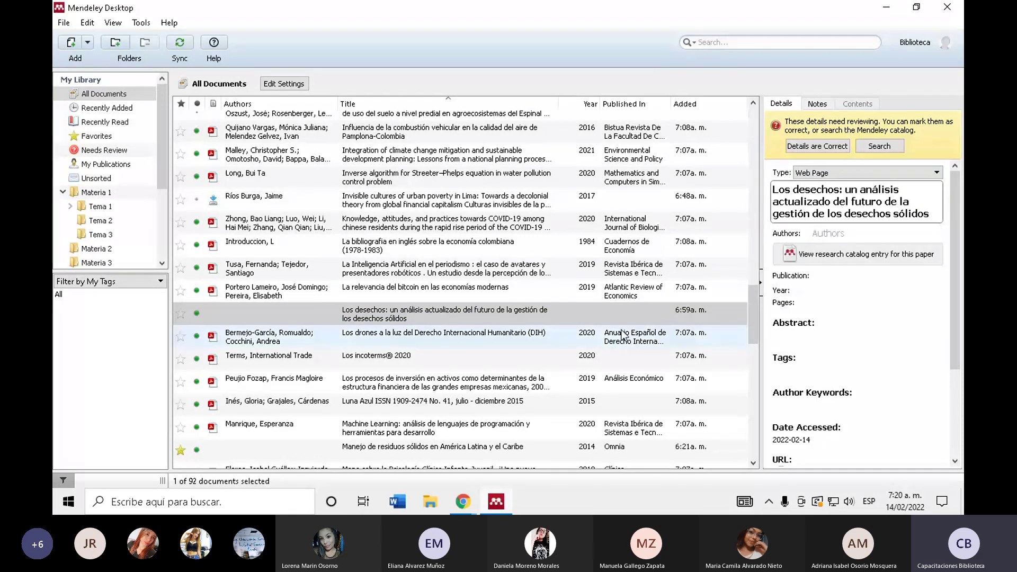
pyautogui.moveTo(752, 305); pyautogui.dragTo(746, 436)
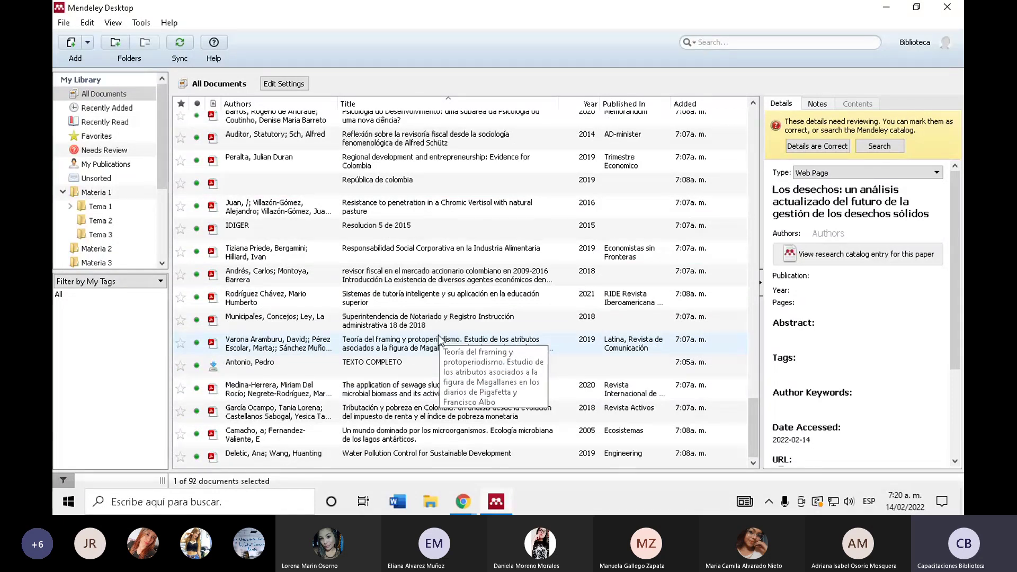
pyautogui.scroll(6, 439, 339)
pyautogui.scroll(3, 439, 339)
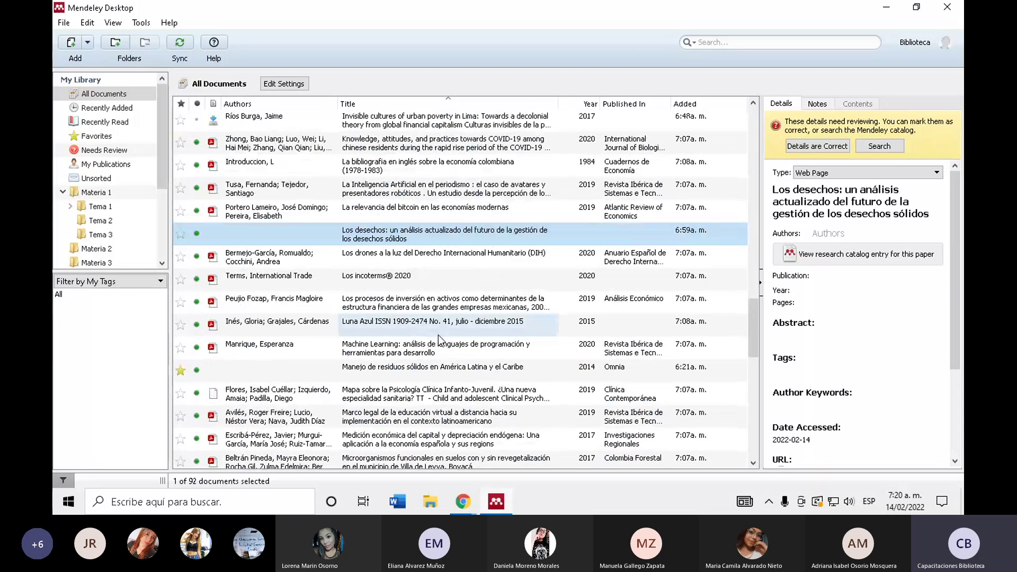
pyautogui.scroll(5, 437, 334)
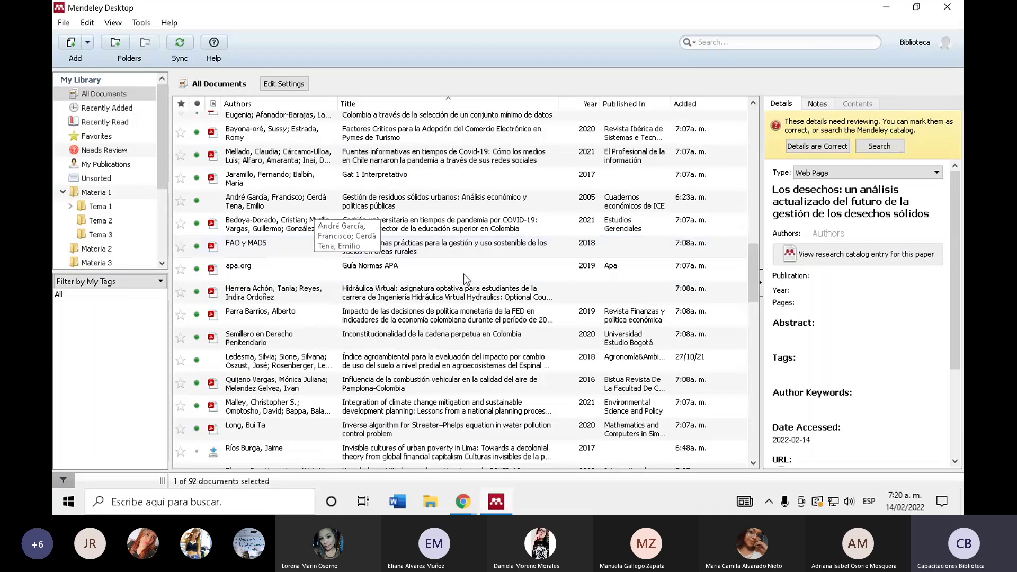
pyautogui.scroll(-1, 455, 302)
pyautogui.scroll(-10, 452, 309)
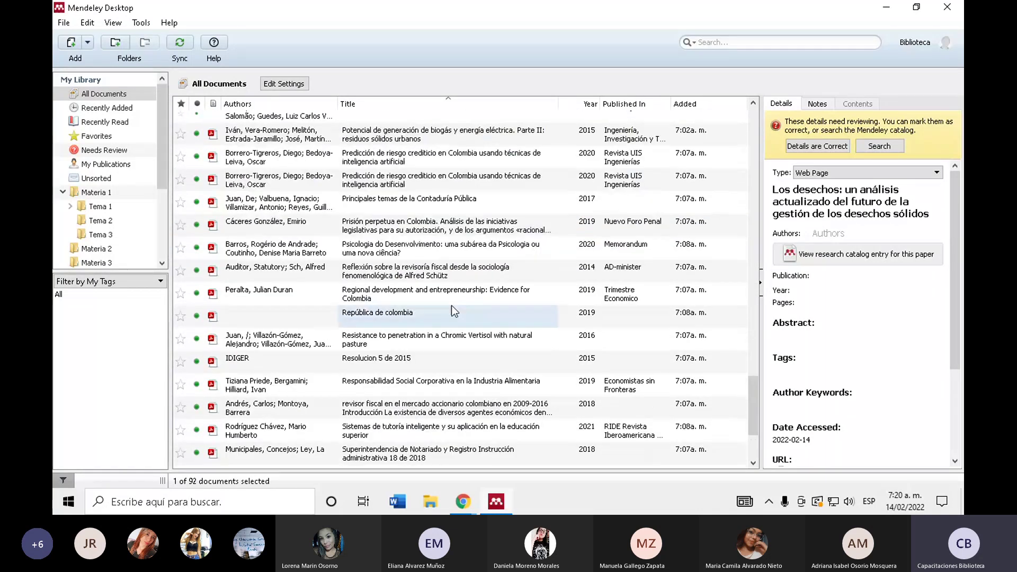
pyautogui.scroll(5, 451, 305)
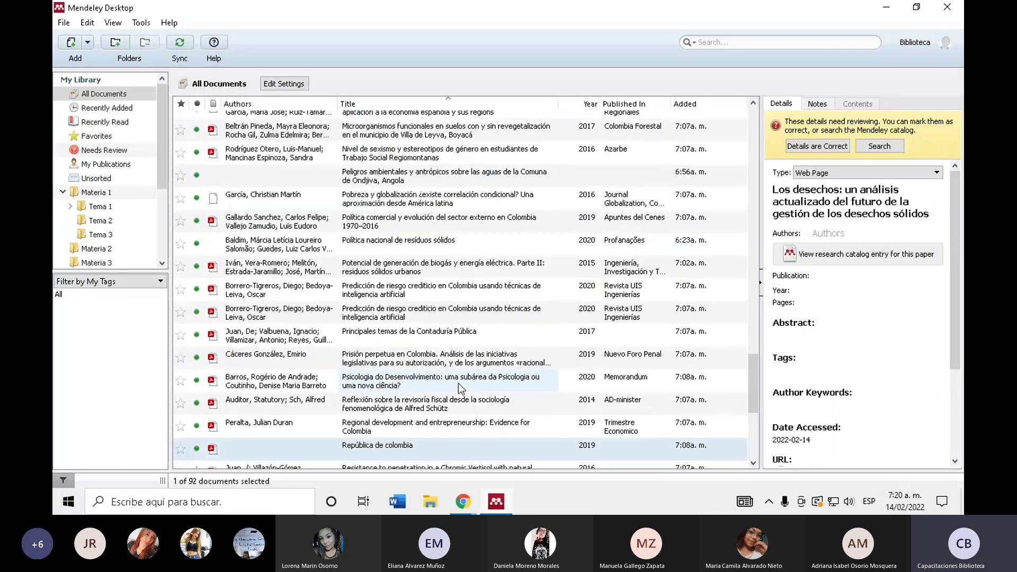
pyautogui.scroll(2, 459, 383)
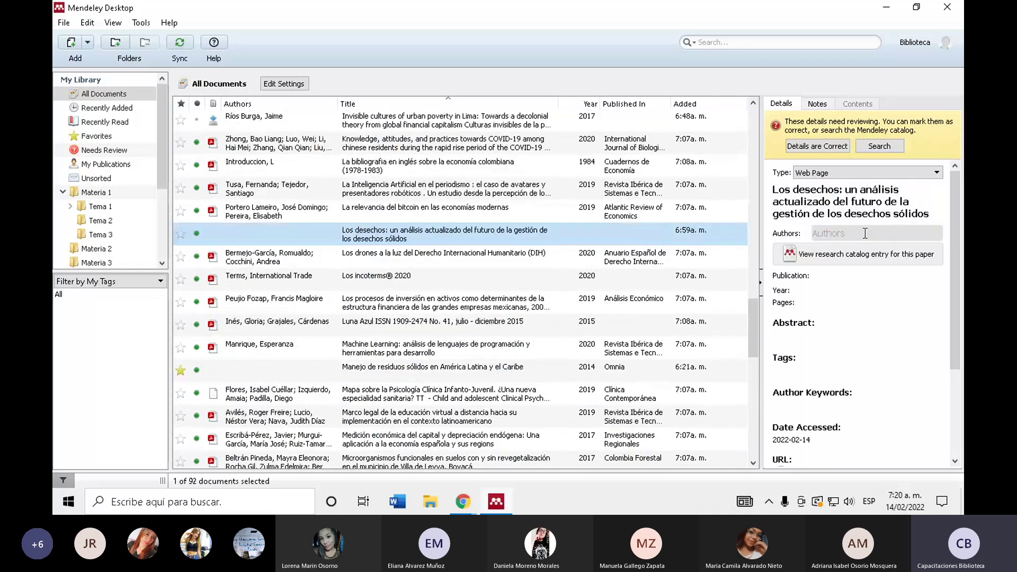
# - Review the Banco Mundial 'Los desechos' article in Chrome, then click Mendeley's empty Authors field
pyautogui.moveTo(463, 501)
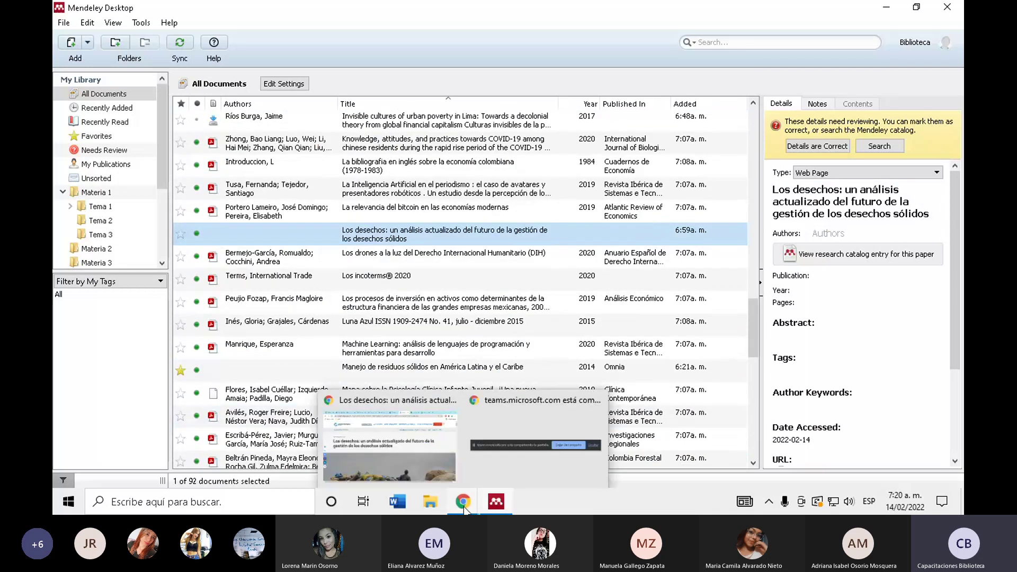
pyautogui.click(387, 439)
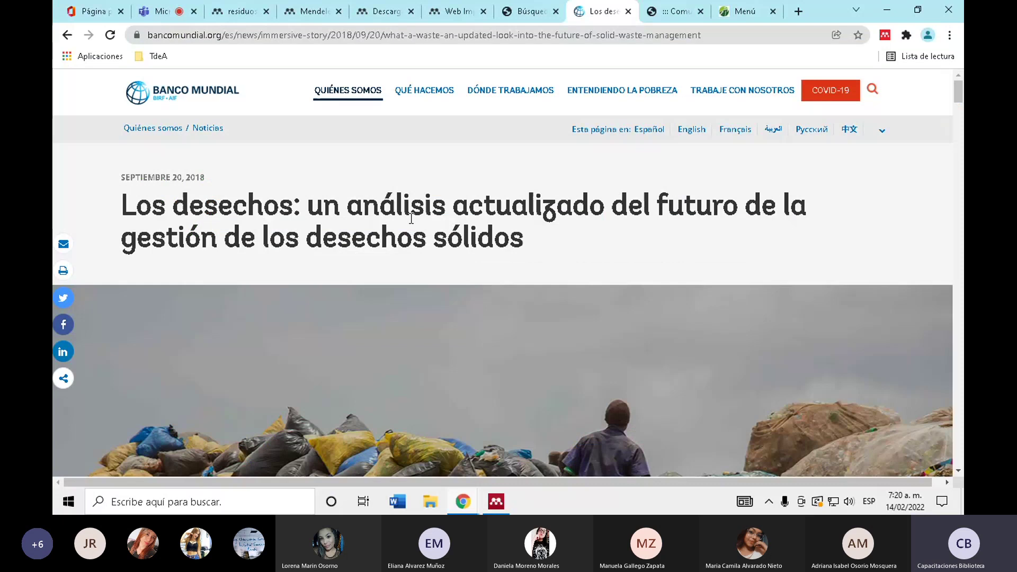
pyautogui.scroll(-10, 411, 218)
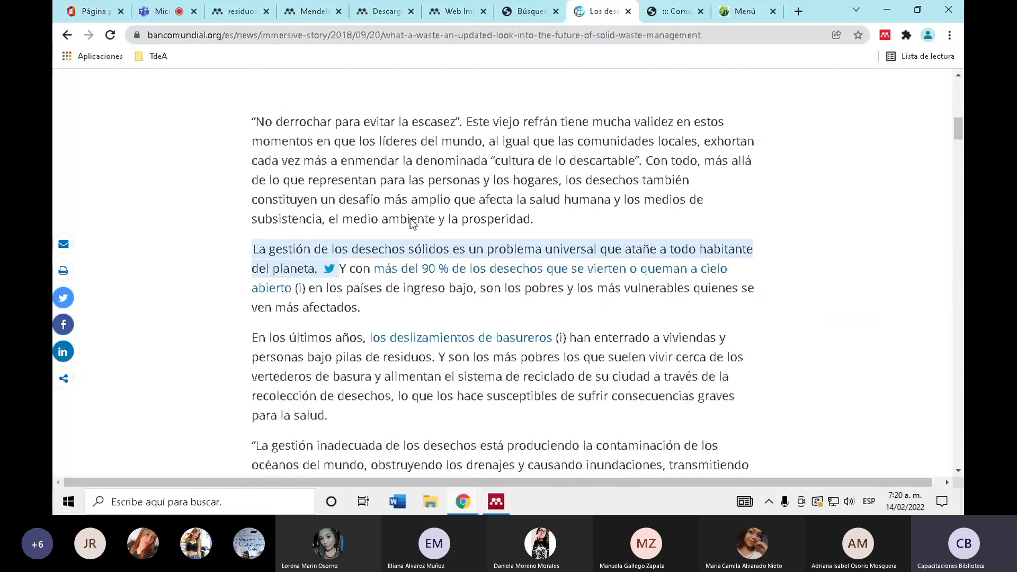
pyautogui.scroll(6, 412, 223)
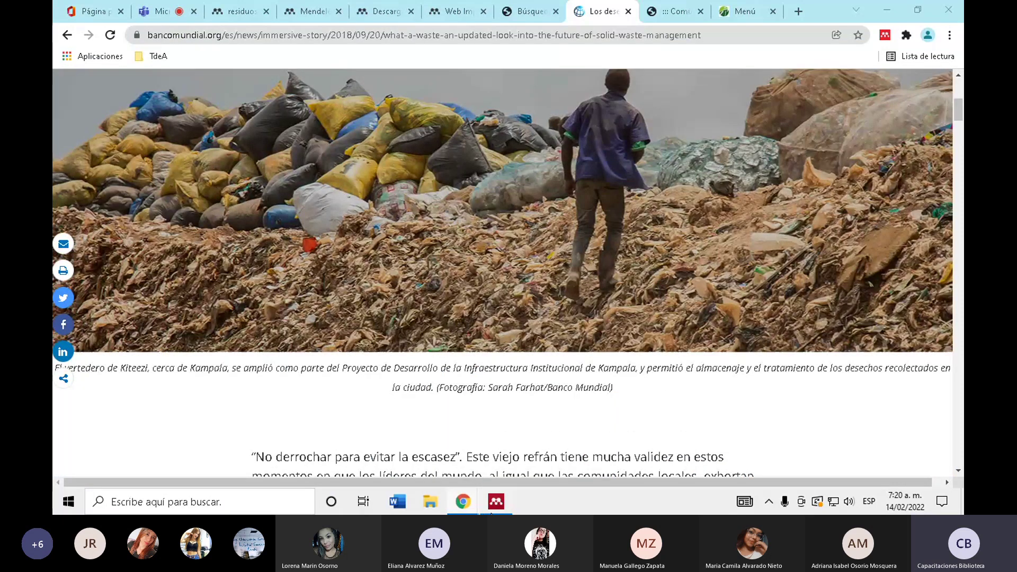
pyautogui.click(495, 501)
pyautogui.click(519, 233)
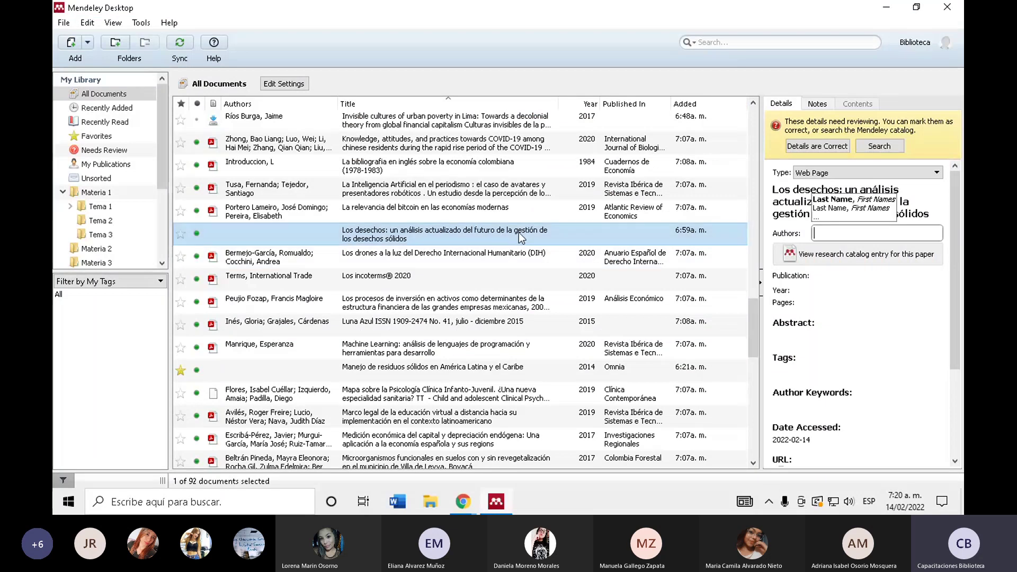
# - Enter Banco Mundial as the author of 'Los desechos…' and check its web page for the year
pyautogui.scroll(-3, 412, 269)
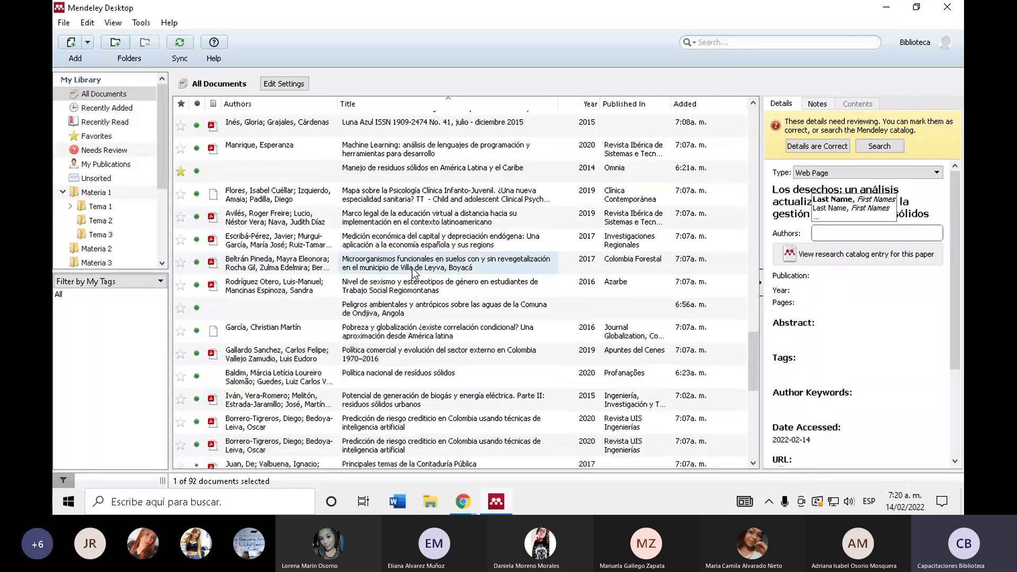
pyautogui.scroll(-6, 412, 269)
pyautogui.scroll(8, 412, 272)
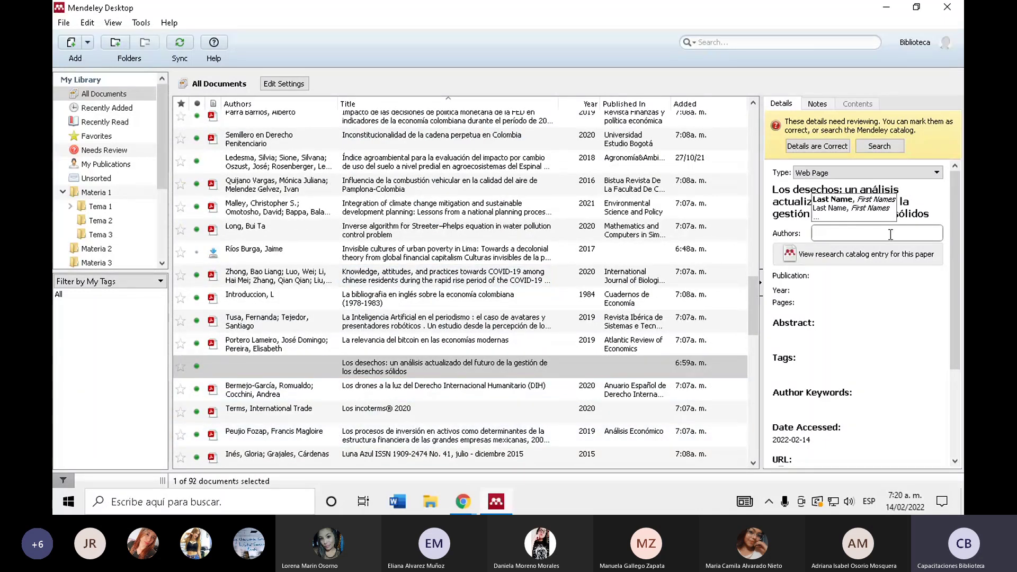
pyautogui.write('B')
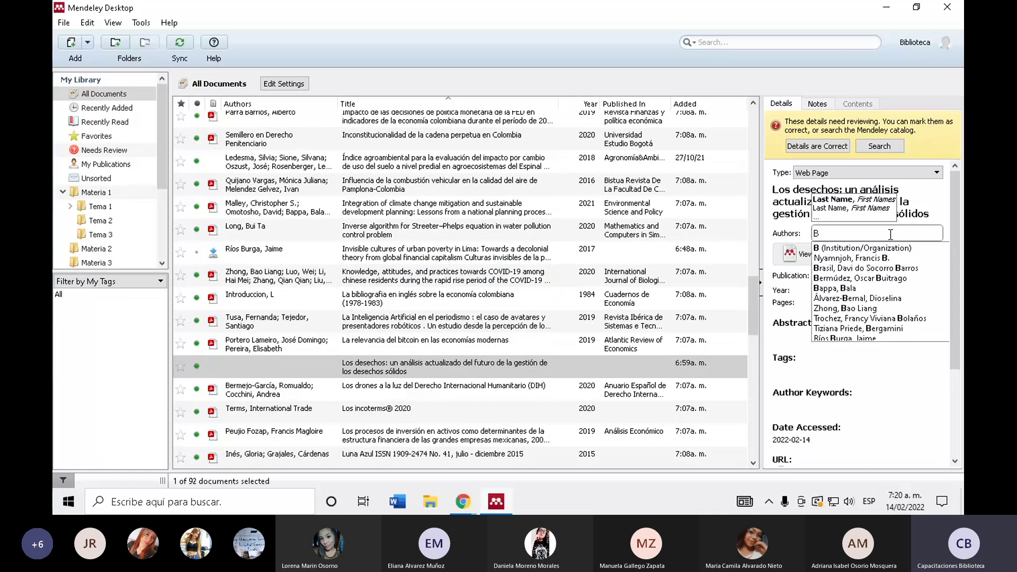
pyautogui.write('anco Mu')
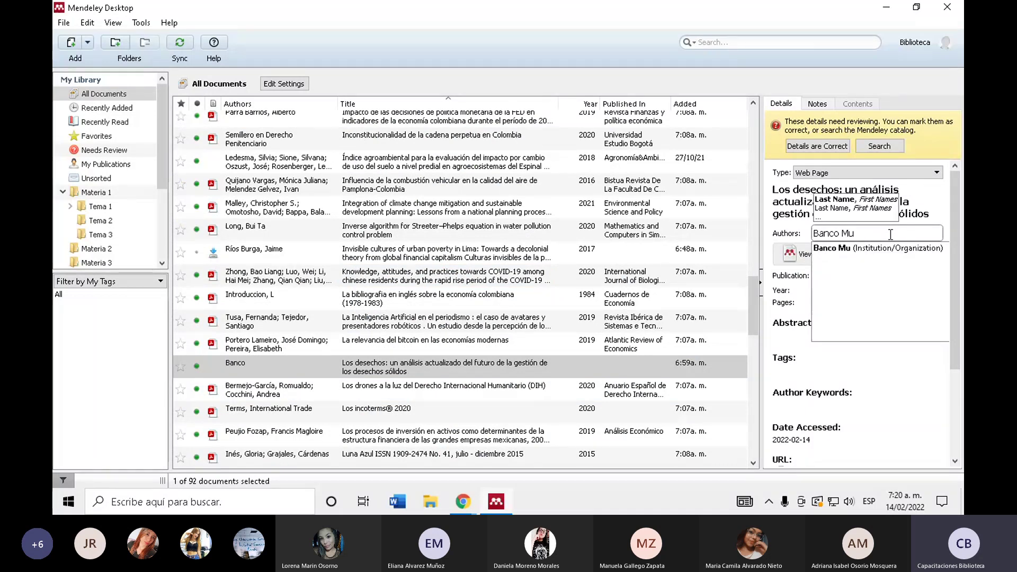
pyautogui.write('ndial')
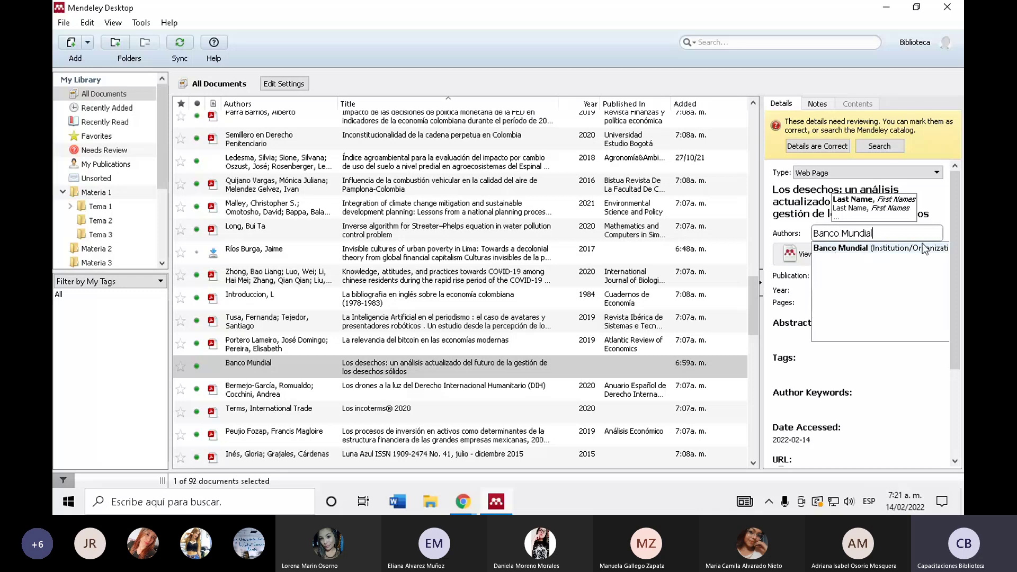
pyautogui.click(863, 256)
pyautogui.click(849, 276)
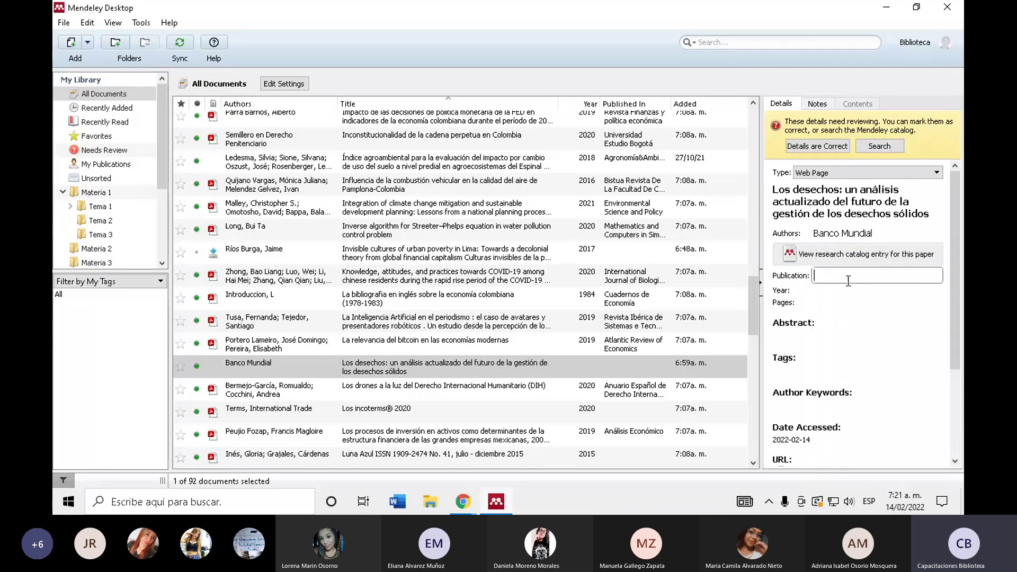
pyautogui.click(836, 293)
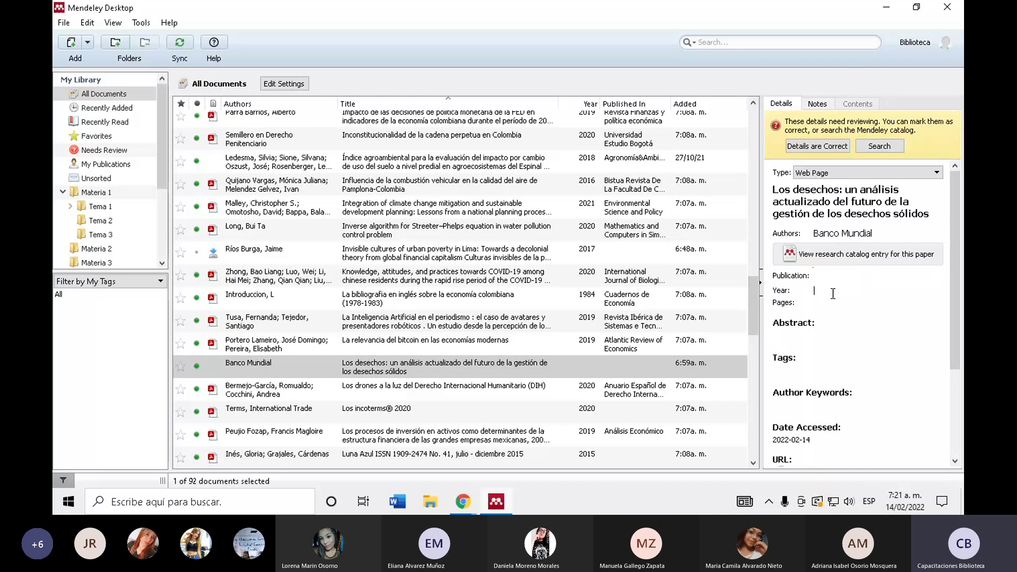
pyautogui.moveTo(462, 510)
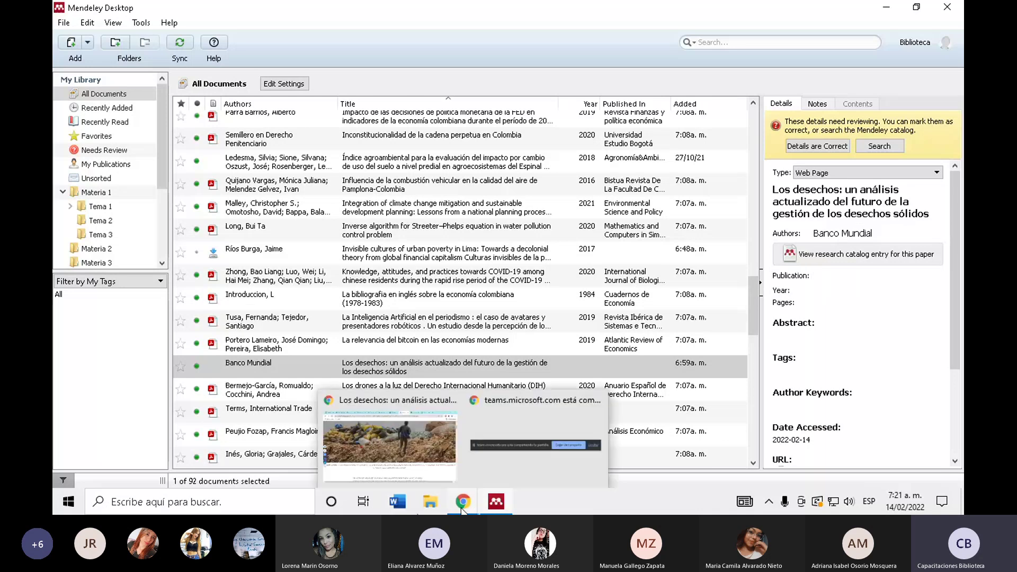
pyautogui.click(392, 442)
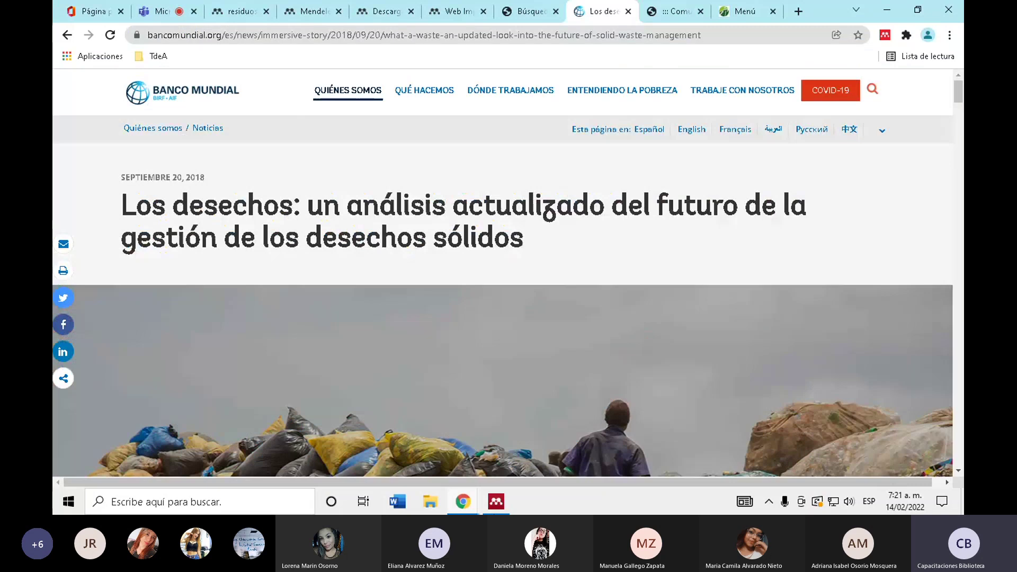
# - Enter 2018 as the Banco Mundial waste article's year in Mendeley
pyautogui.hotkey('alt', 'Tab')
pyautogui.write('2018')
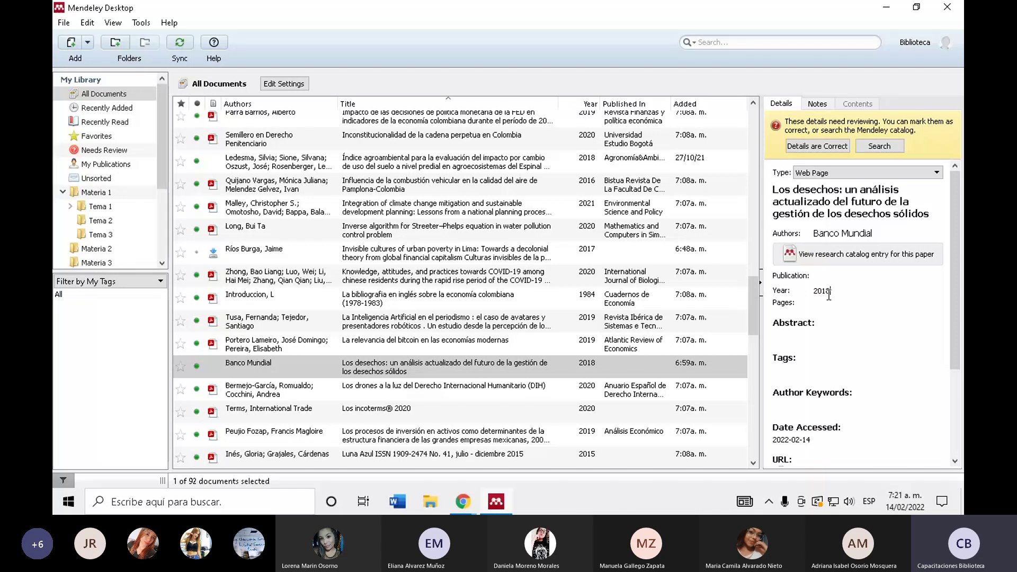
pyautogui.scroll(-3, 829, 295)
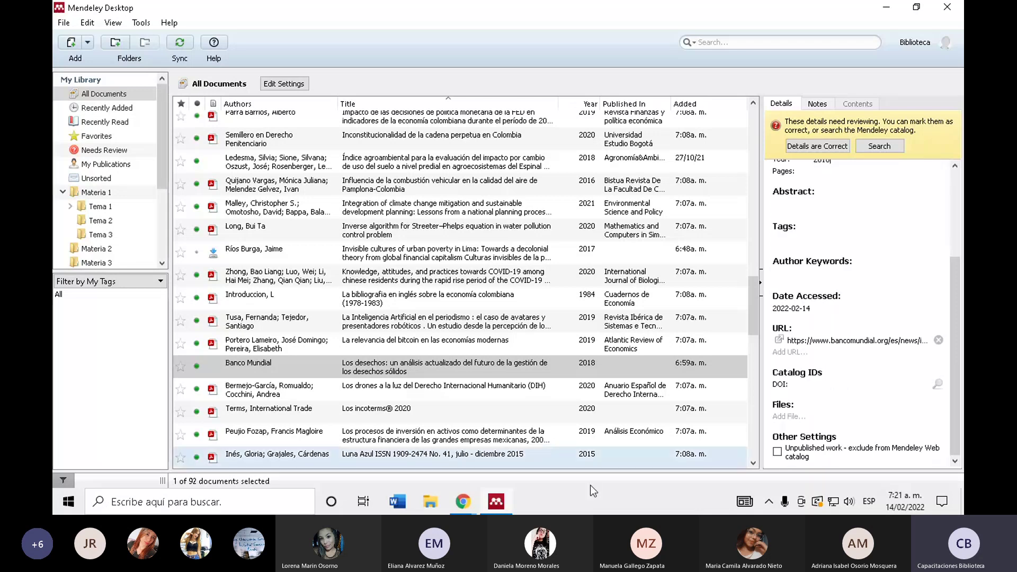
# - Recheck the article's web page, then open and close the entry's saved URL
pyautogui.click(457, 500)
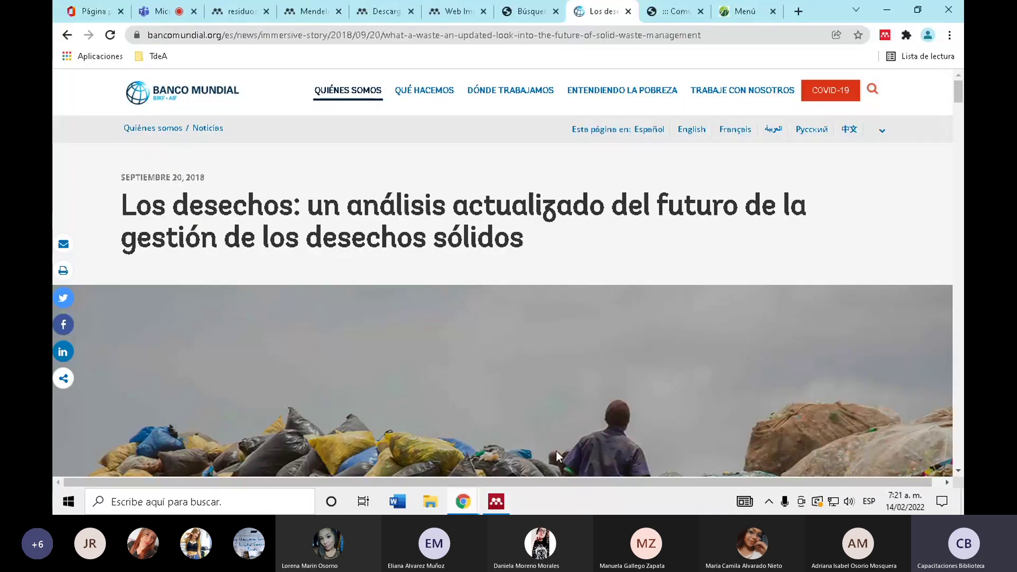
pyautogui.hotkey('alt', 'Tab')
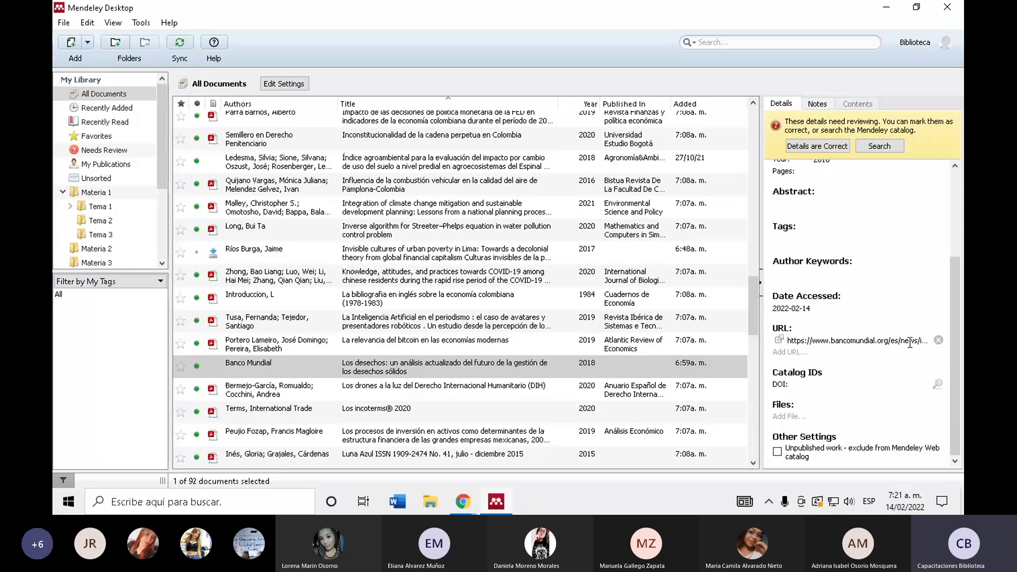
pyautogui.click(779, 340)
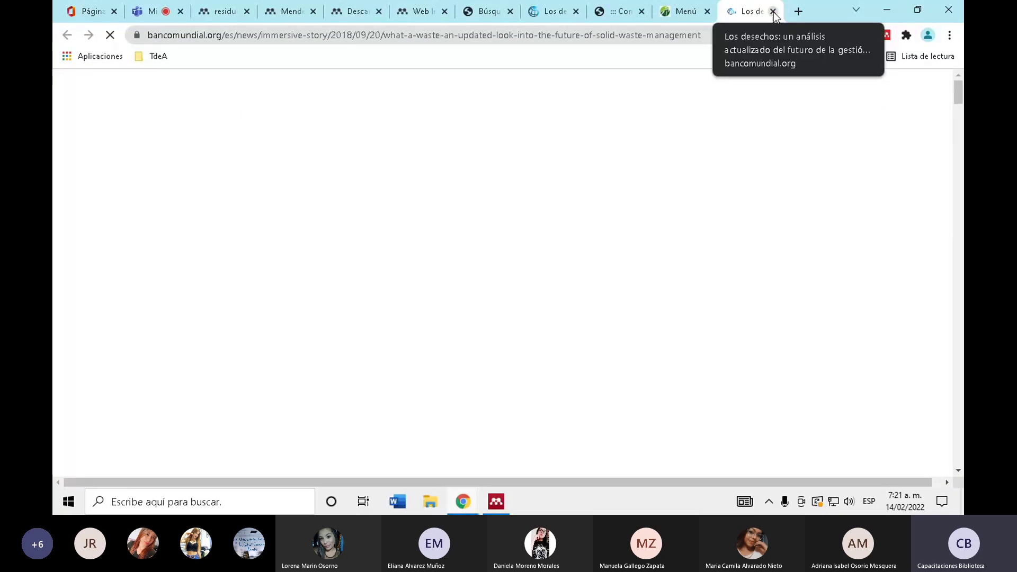
pyautogui.click(773, 12)
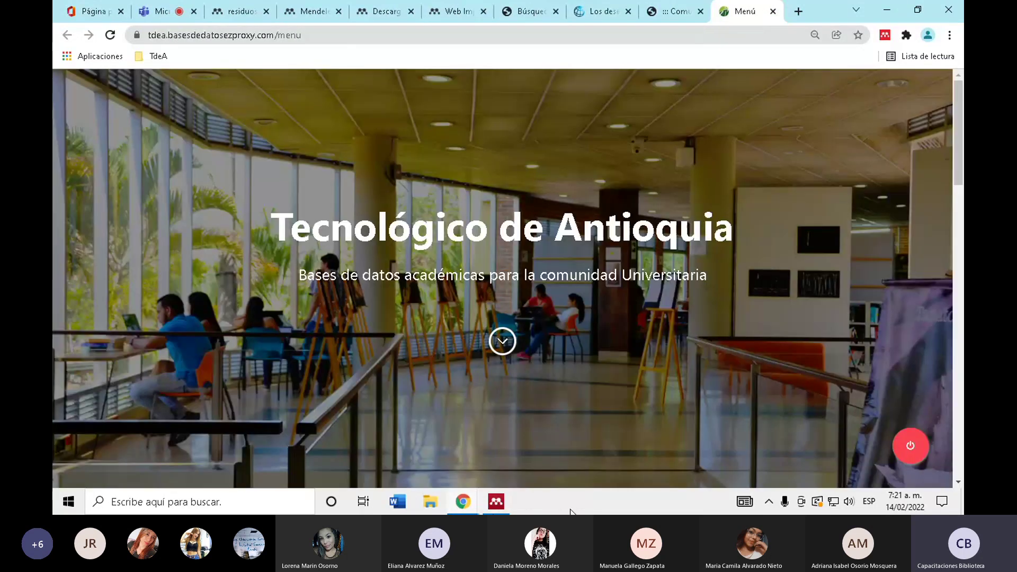
pyautogui.click(496, 502)
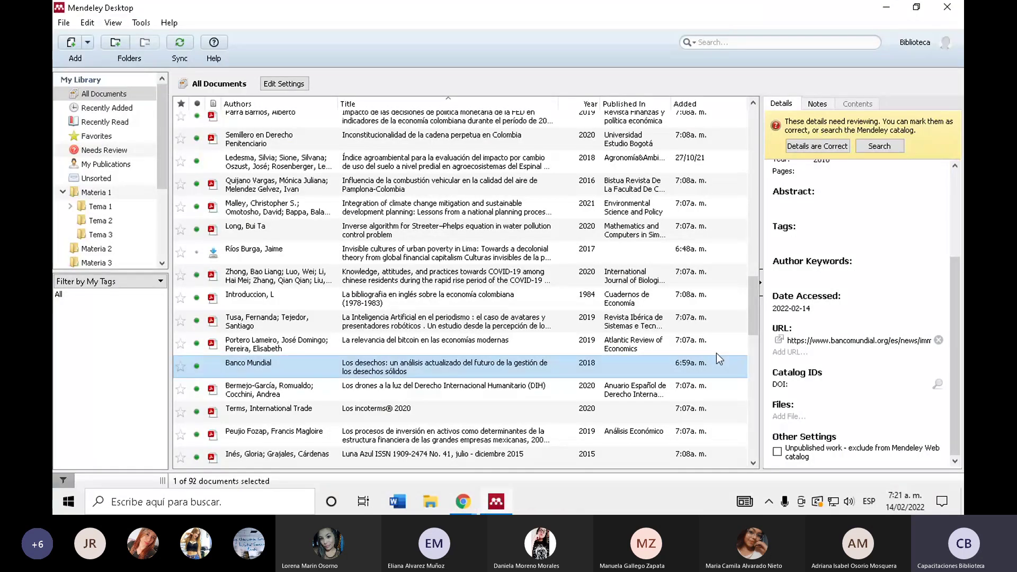
pyautogui.scroll(3, 830, 271)
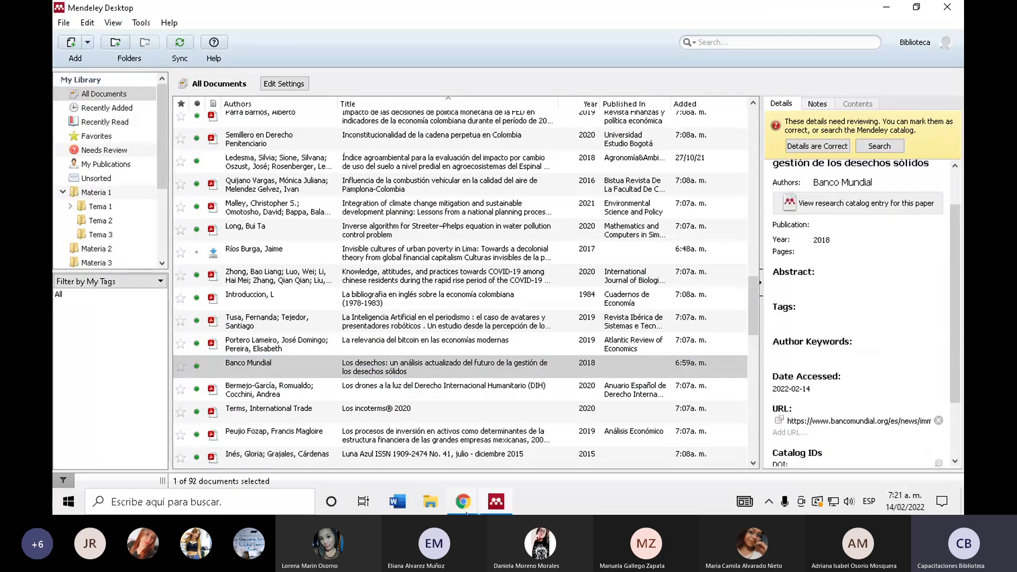
pyautogui.moveTo(466, 511)
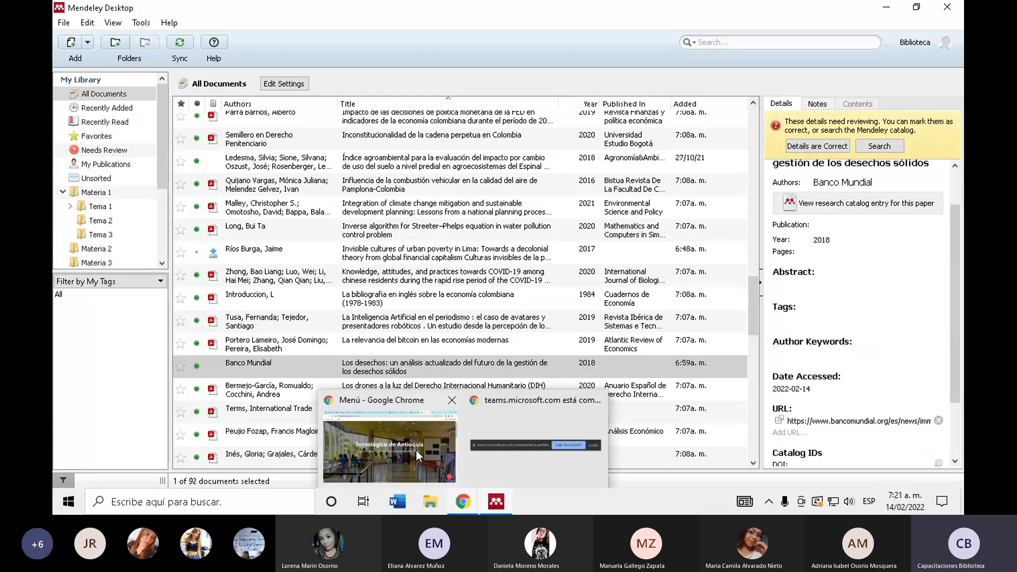
pyautogui.click(415, 450)
pyautogui.hotkey('ctrl', '4')
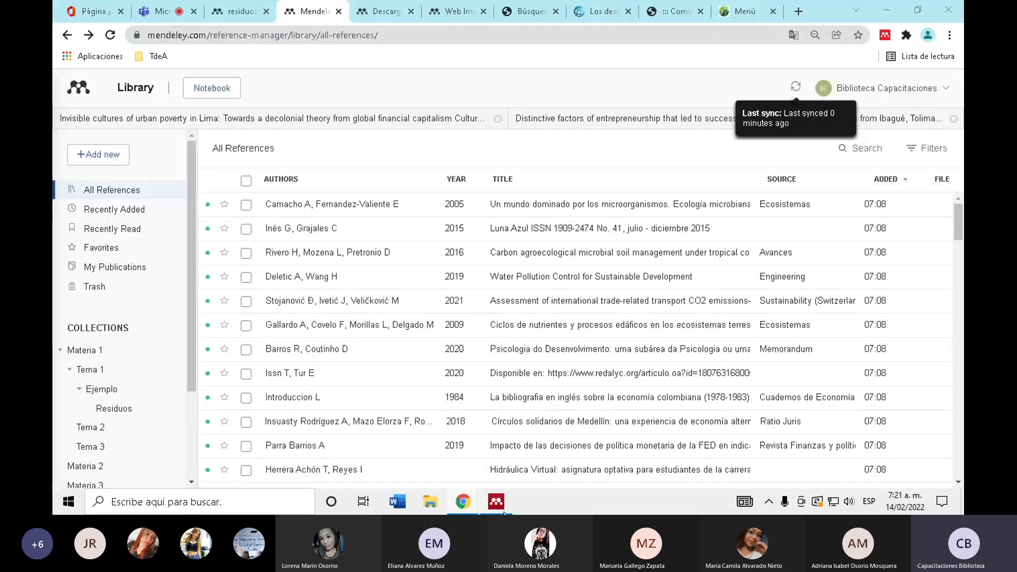
pyautogui.click(496, 501)
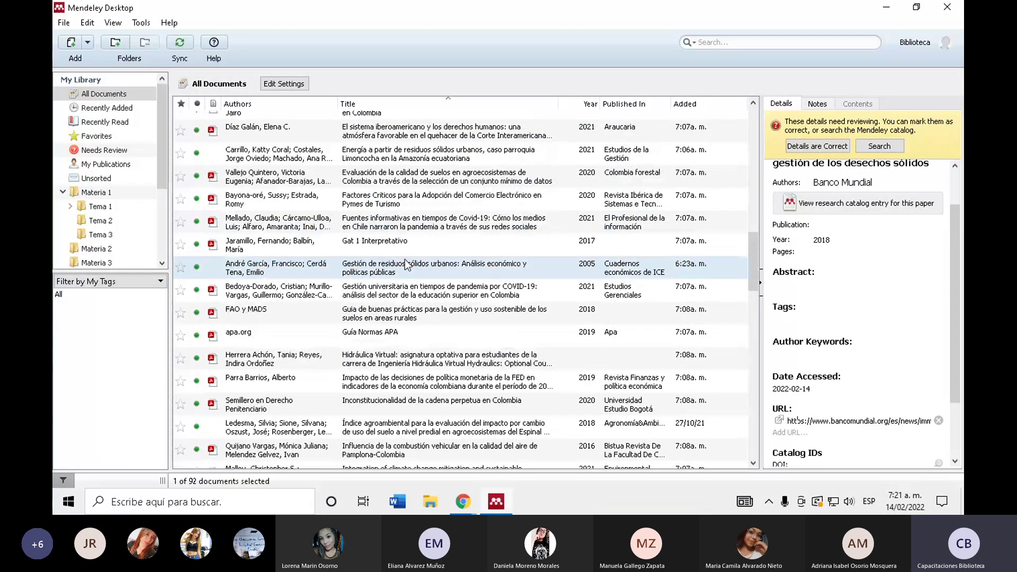
pyautogui.scroll(10, 397, 276)
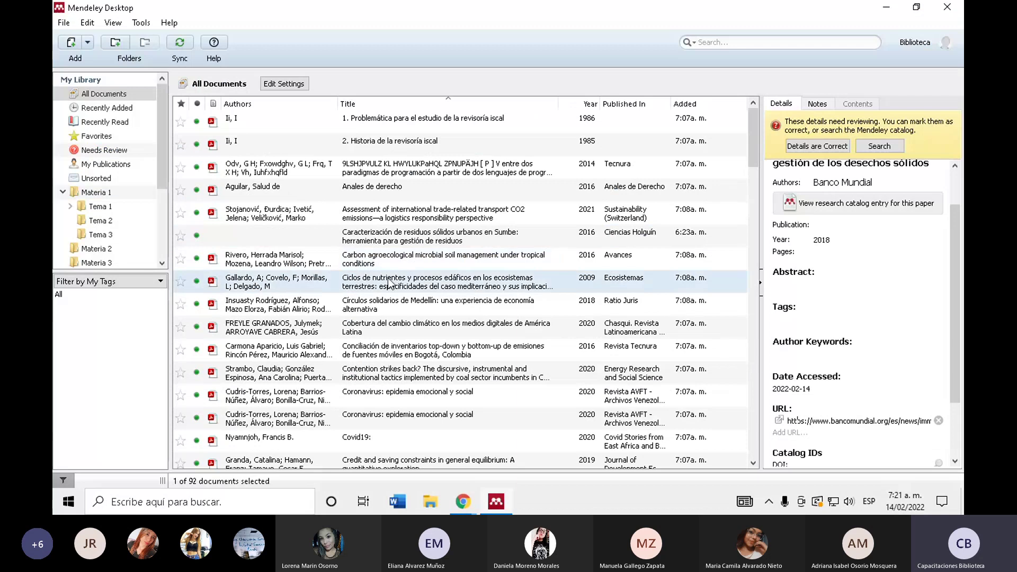
pyautogui.scroll(-4, 382, 247)
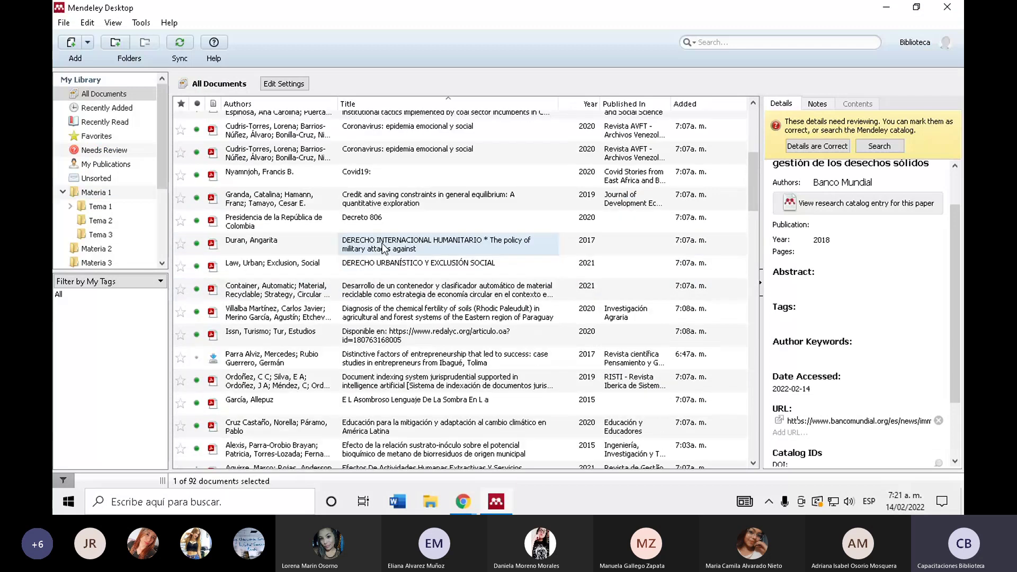
pyautogui.scroll(-5, 383, 247)
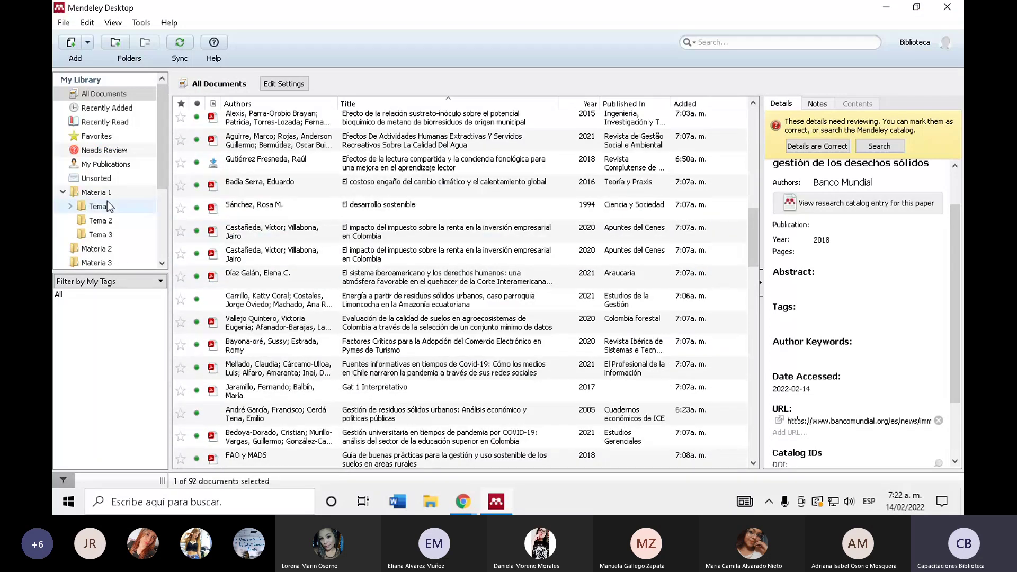
pyautogui.click(111, 207)
# - In Materia 1, select the Sumbe waste paper and open its research catalog page
pyautogui.press('Up')
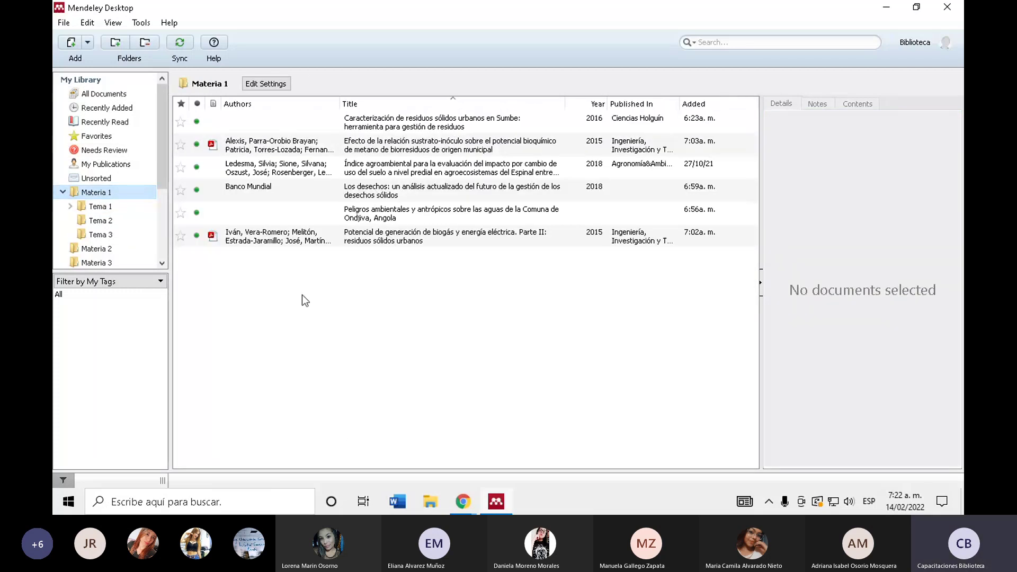
pyautogui.click(381, 166)
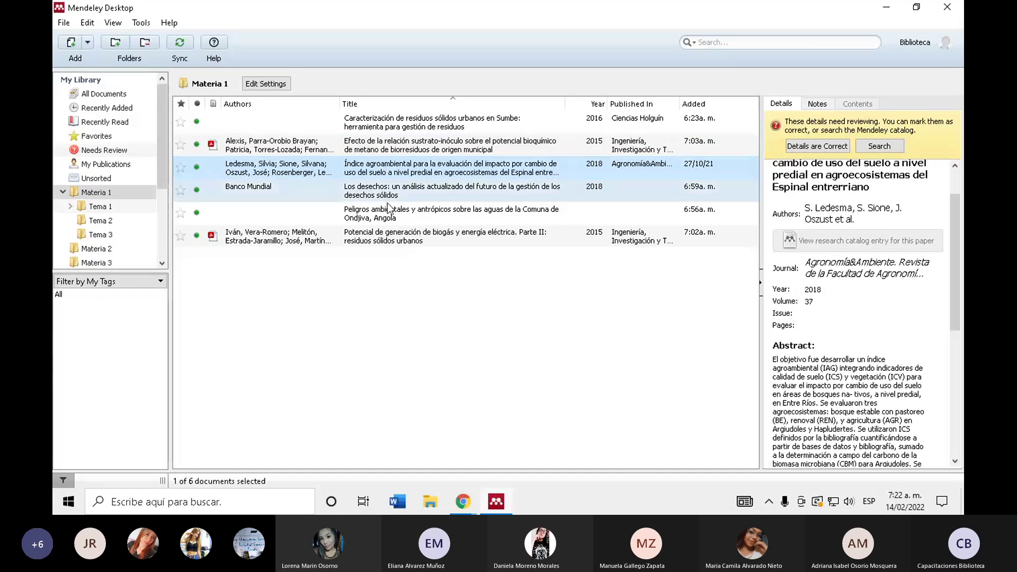
pyautogui.click(374, 130)
pyautogui.scroll(2, 792, 250)
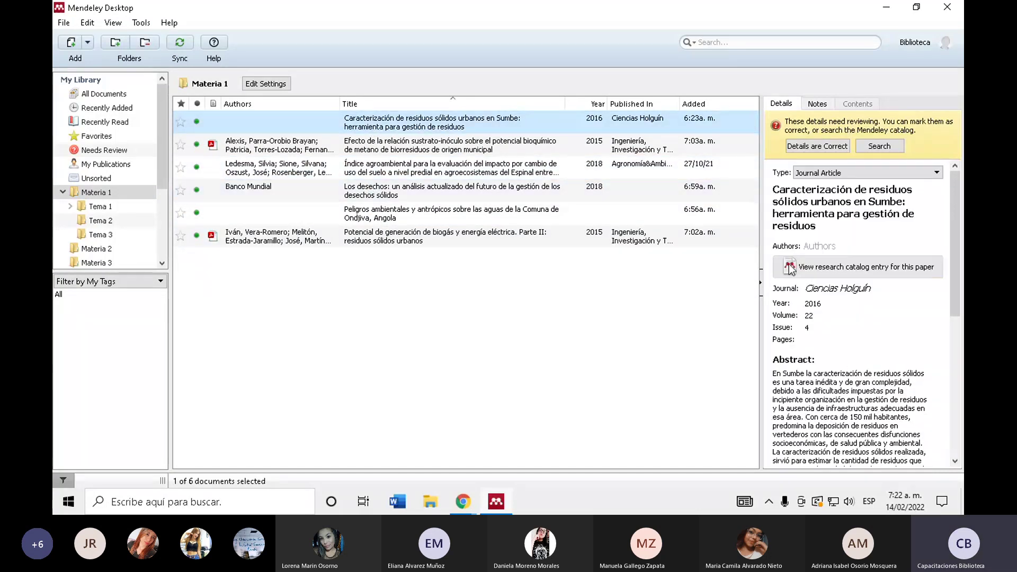
pyautogui.click(789, 266)
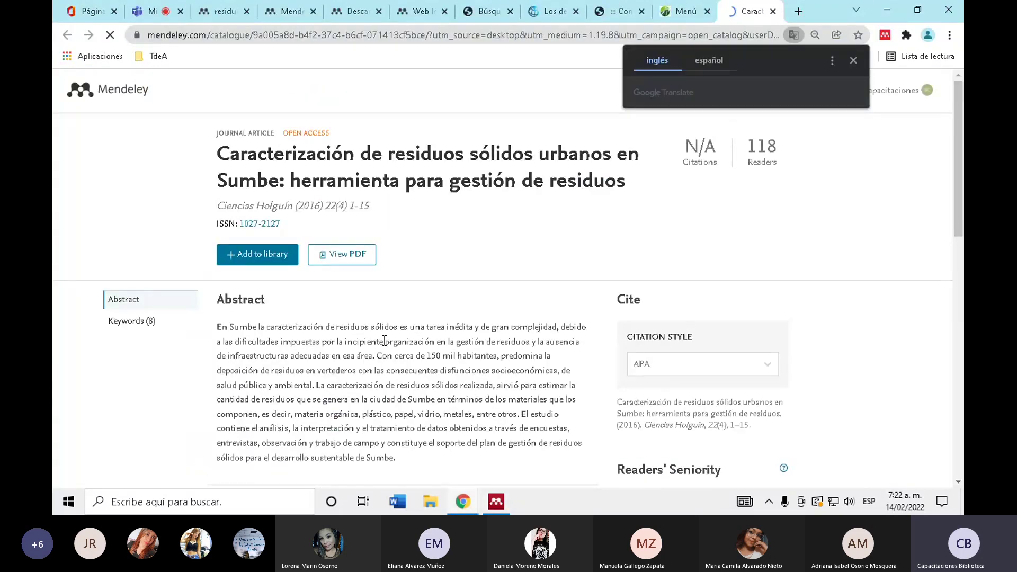
# - Back in Mendeley, inspect the Sumbe paper's empty Authors field without changing it
pyautogui.hotkey('alt', 'Tab')
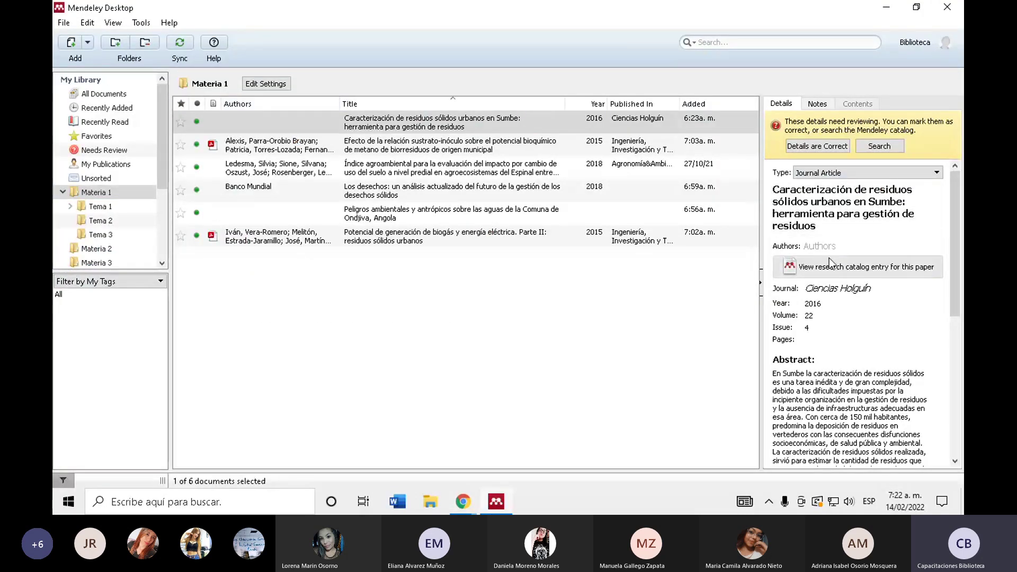
pyautogui.click(854, 245)
pyautogui.click(674, 341)
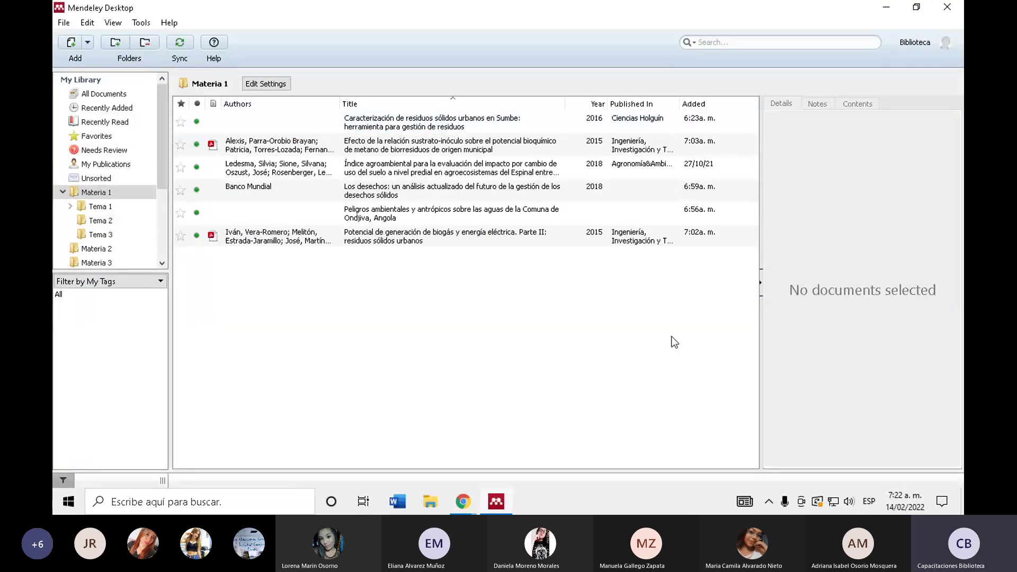
pyautogui.press('Down')
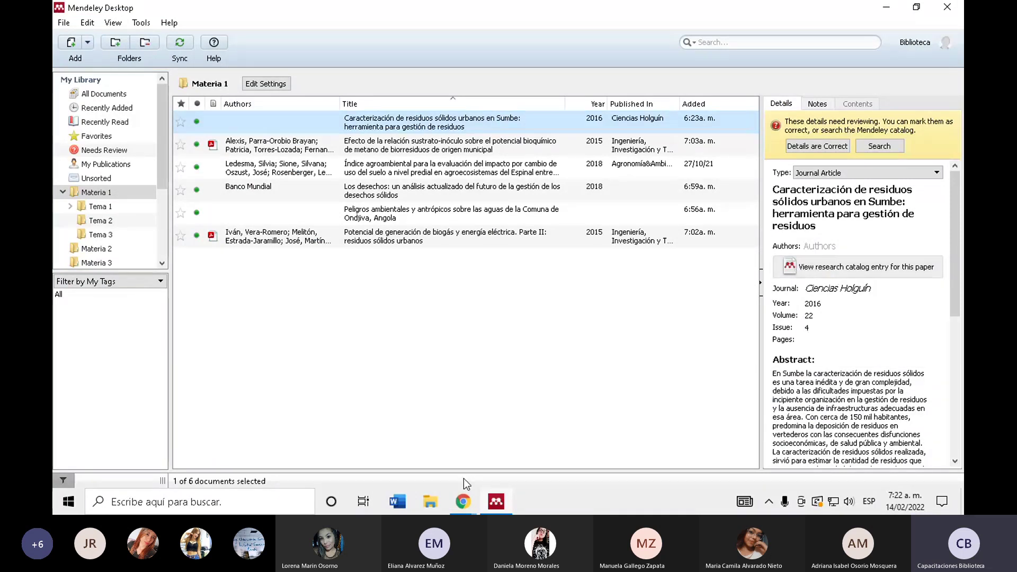
pyautogui.click(463, 500)
pyautogui.click(411, 462)
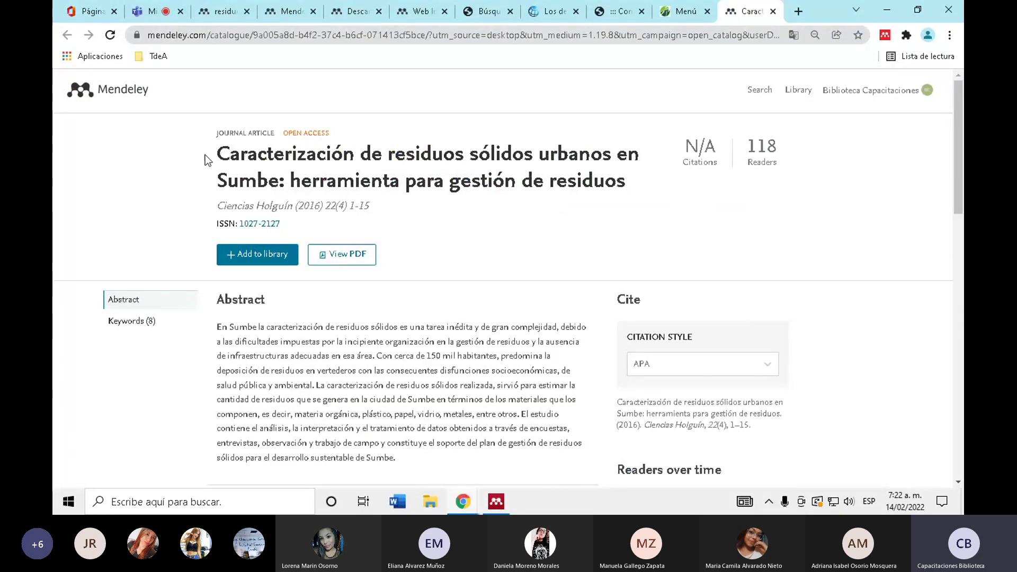
pyautogui.moveTo(205, 155); pyautogui.dragTo(648, 191)
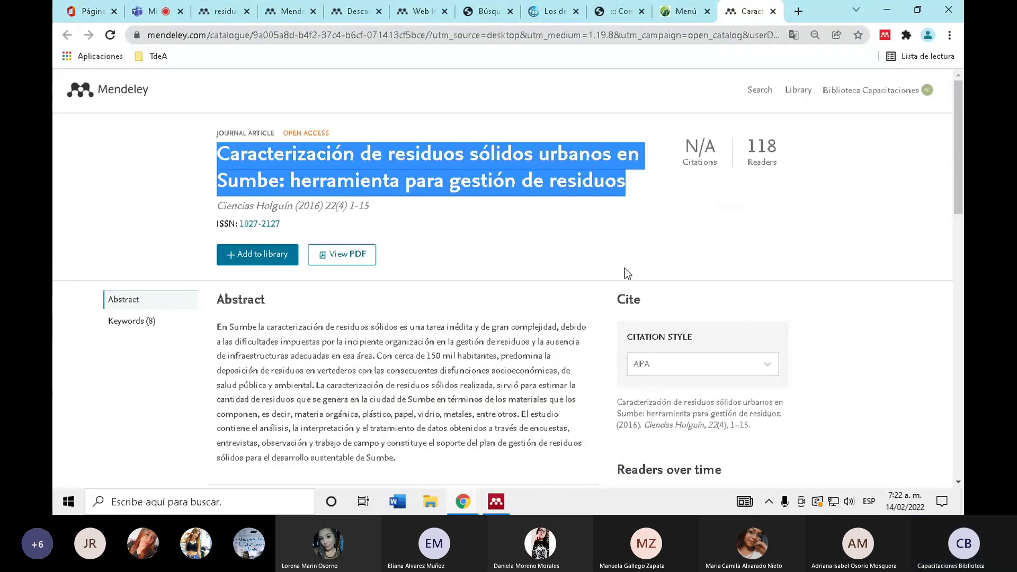
pyautogui.scroll(-5, 160, 335)
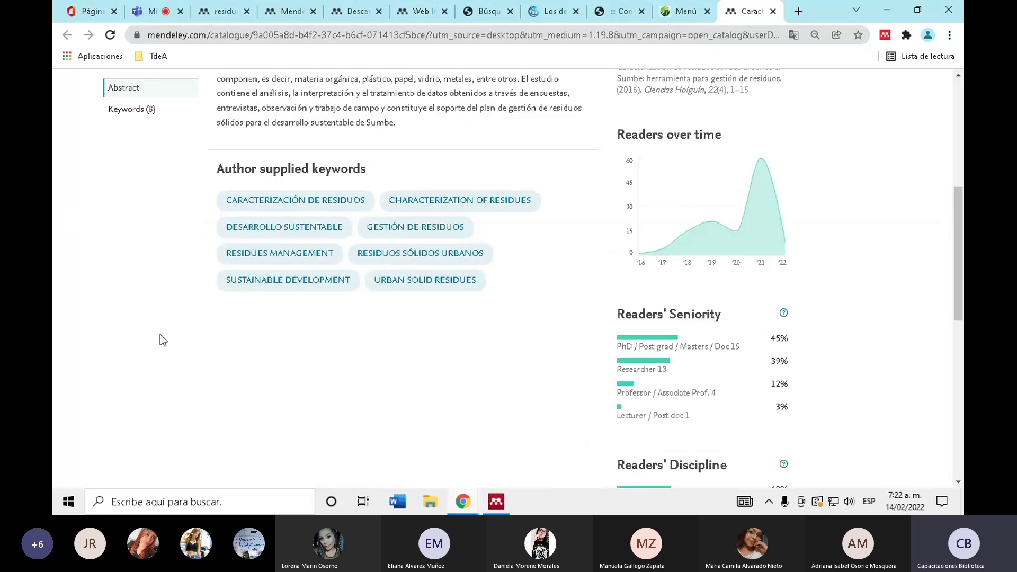
pyautogui.scroll(4, 160, 333)
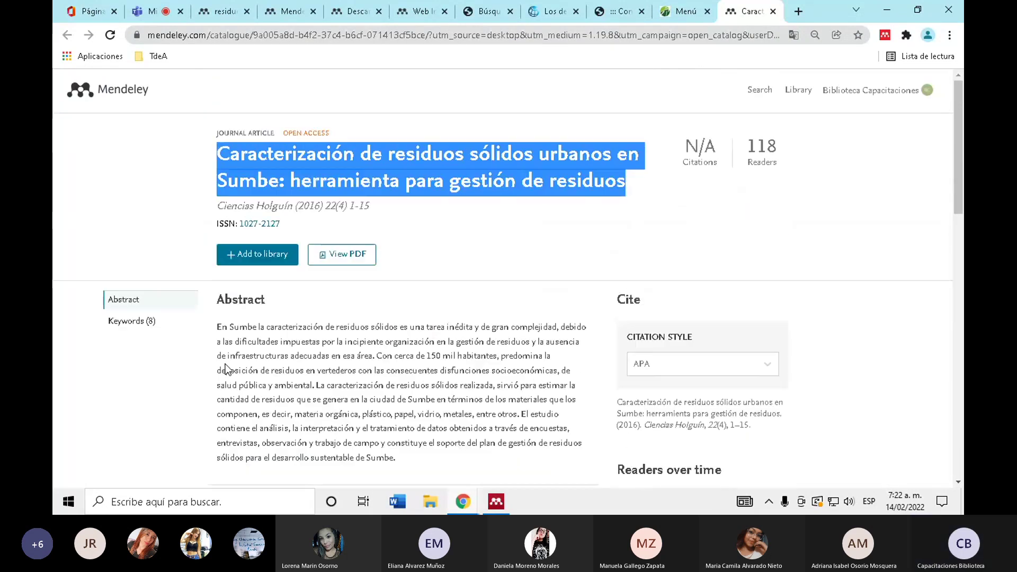
pyautogui.click(379, 310)
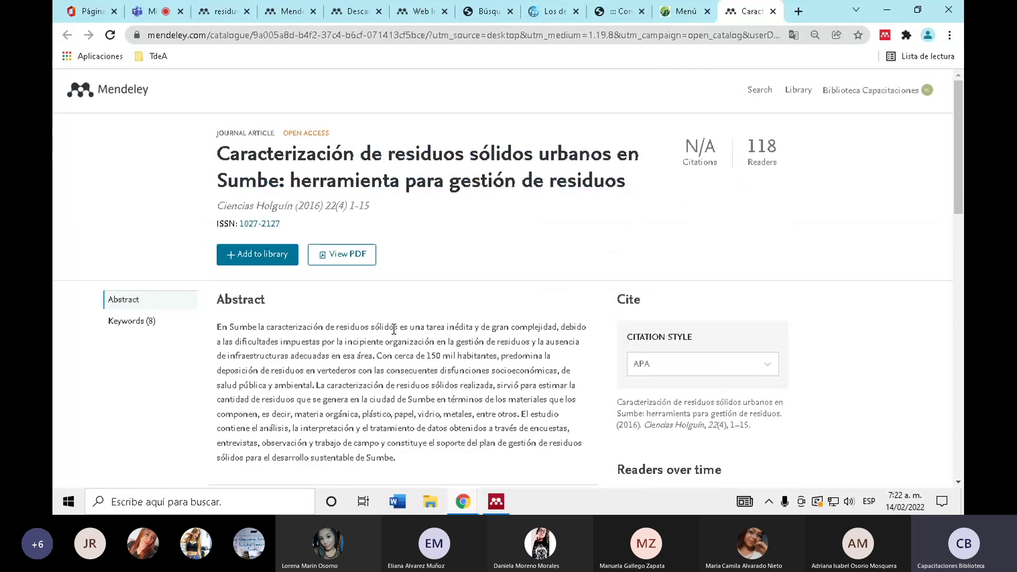
# - Open the Sumbe article's Redalyc PDF and scroll to the author block
pyautogui.click(353, 270)
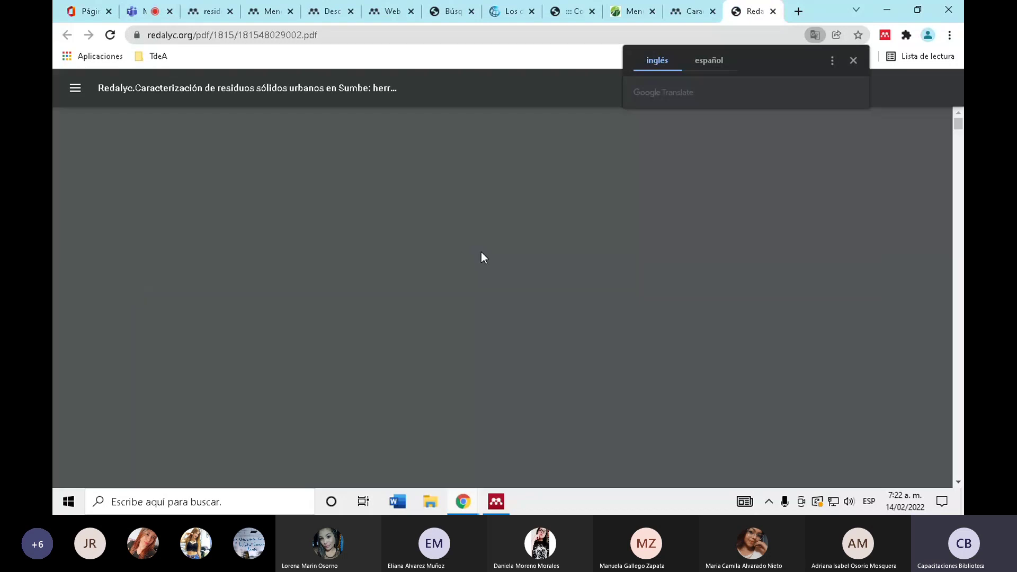
pyautogui.scroll(-2, 458, 244)
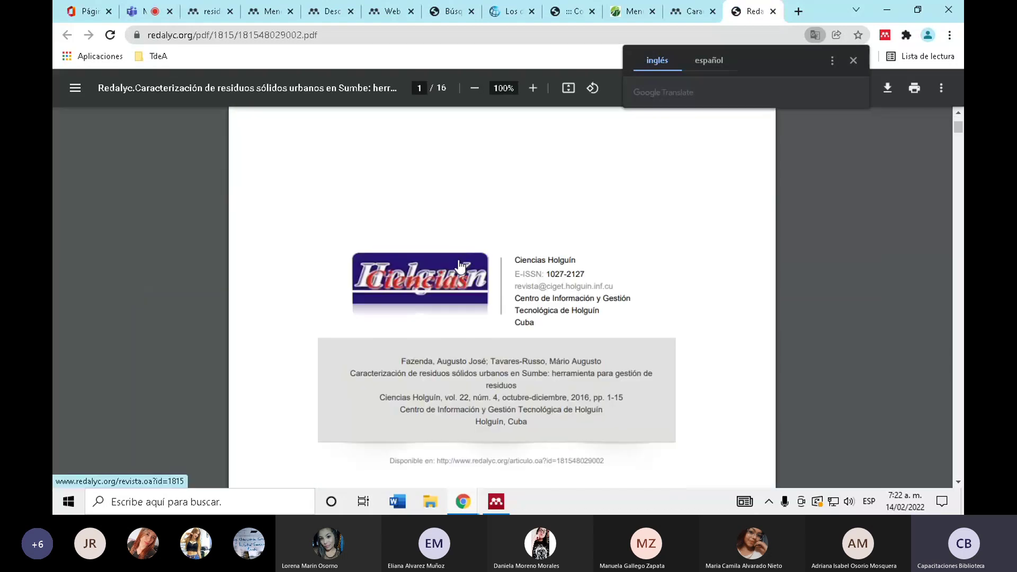
pyautogui.scroll(-2, 445, 264)
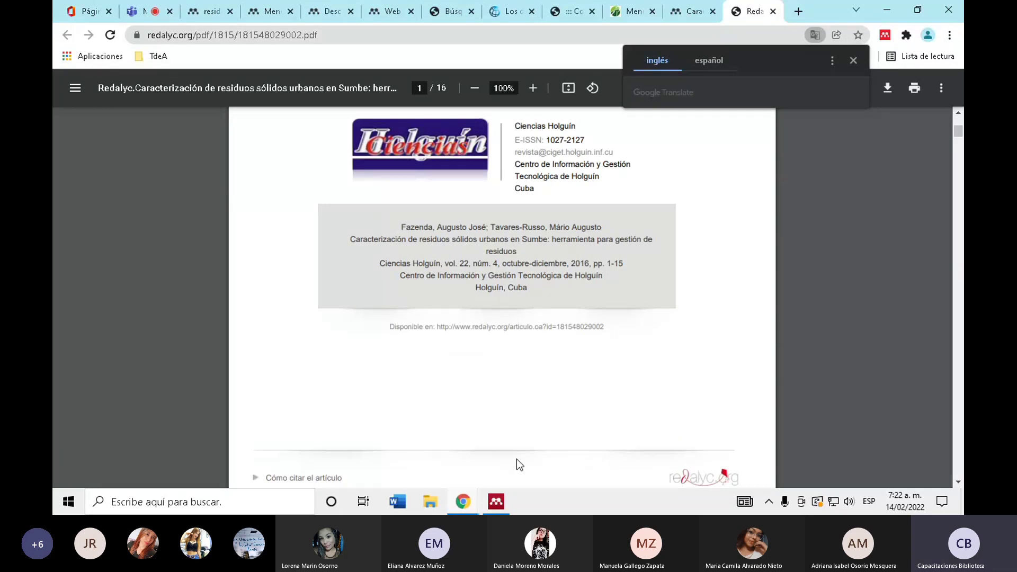
pyautogui.hotkey('alt', 'Tab')
# - Enter the first author's surname and given names in the Sumbe article's Authors field
pyautogui.click(840, 249)
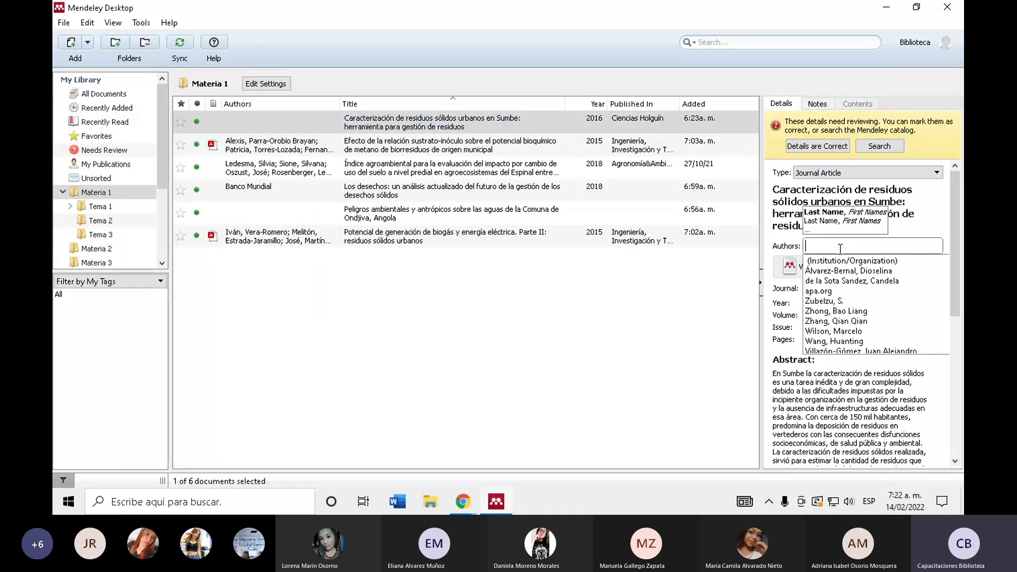
pyautogui.write('F')
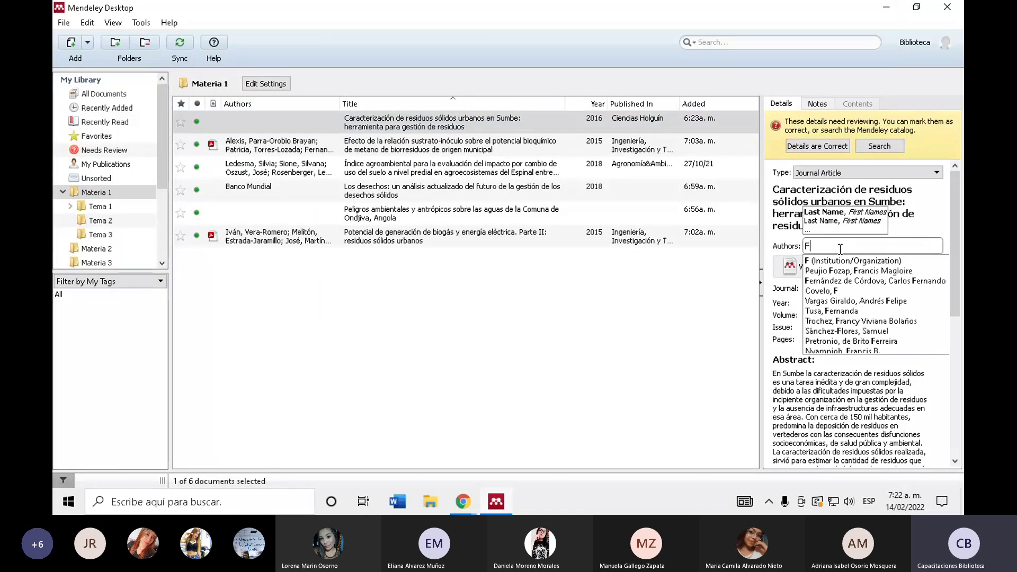
pyautogui.write('azenda,')
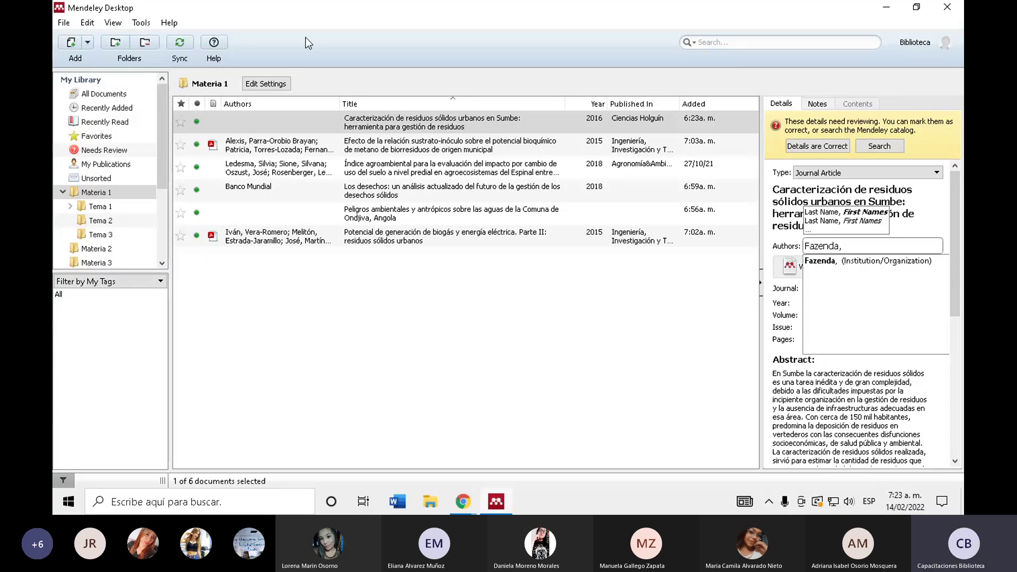
pyautogui.write('A')
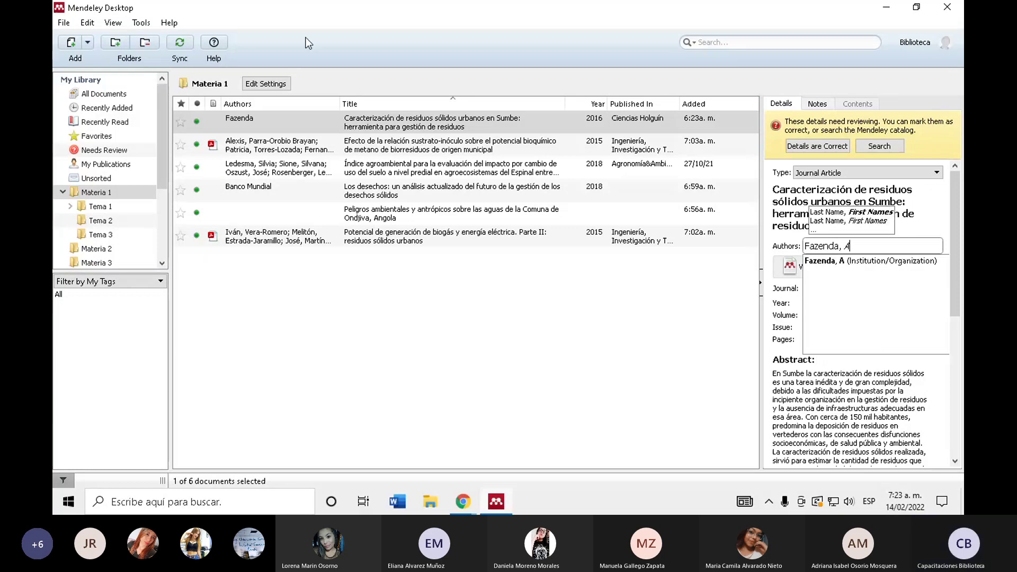
pyautogui.write('ugusto')
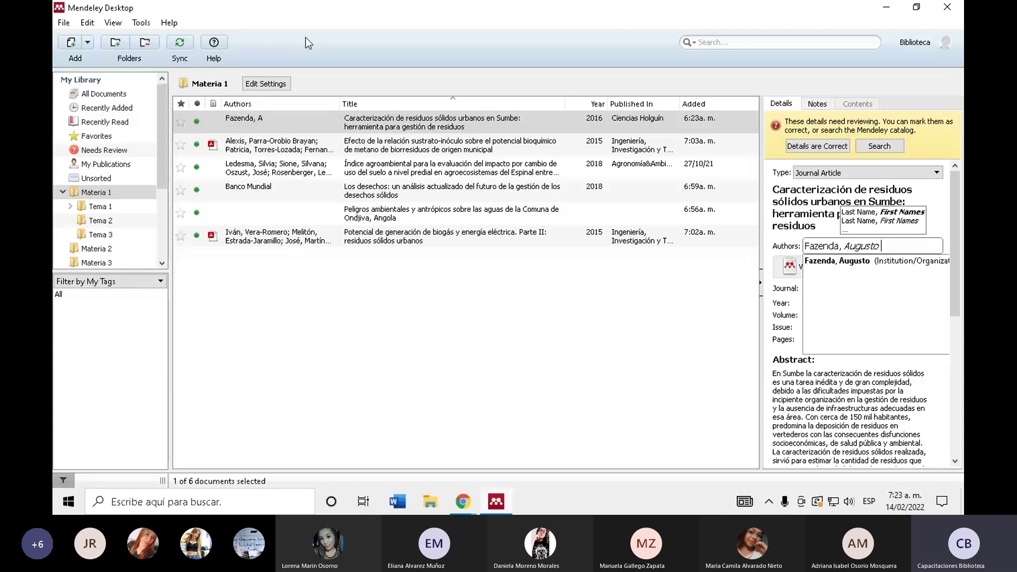
pyautogui.write(' Fernando')
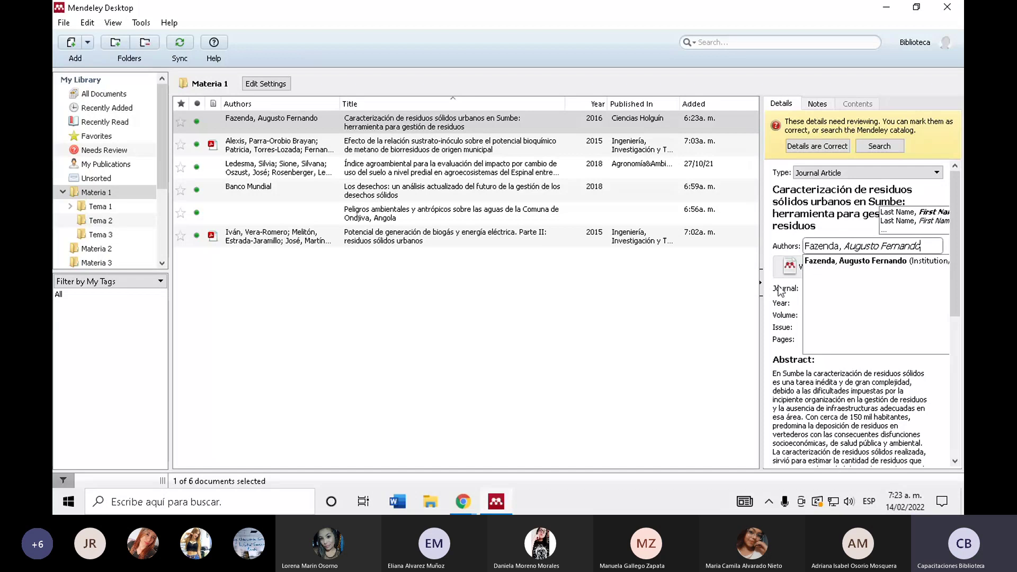
pyautogui.click(730, 289)
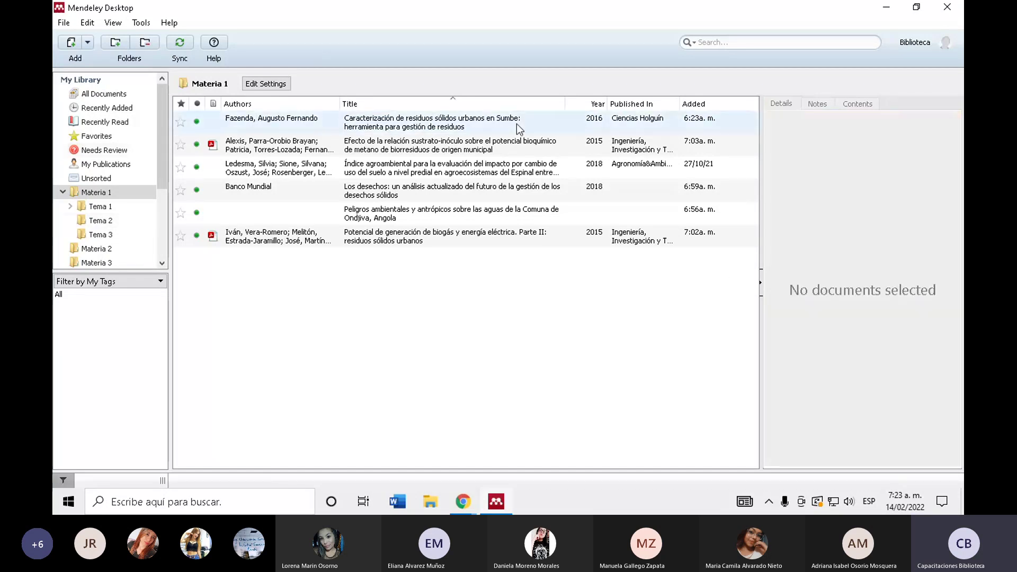
pyautogui.click(516, 124)
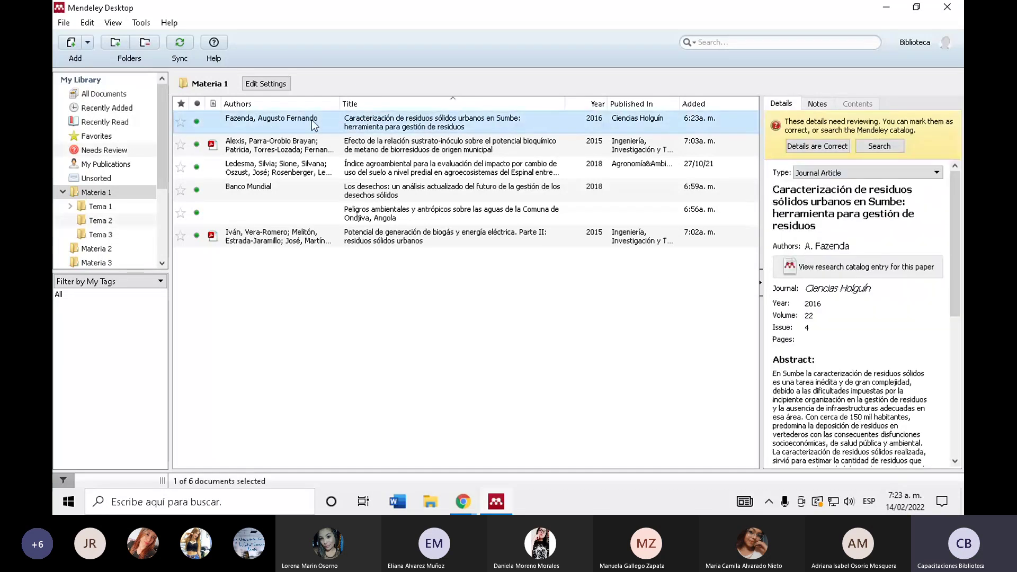
pyautogui.click(467, 506)
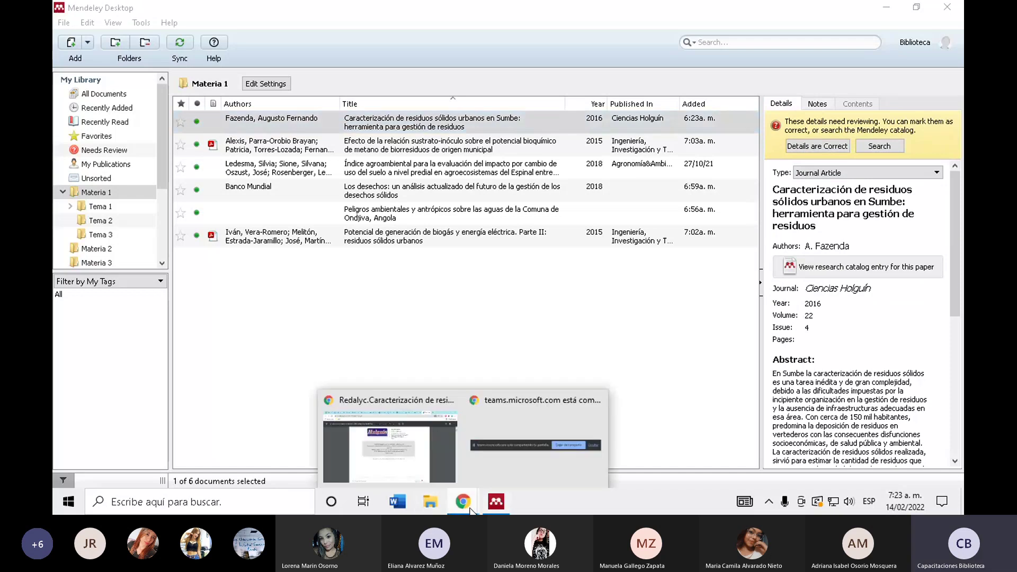
# - Return to the Redalyc PDF and highlight the second author's name on the cover page
pyautogui.click(403, 419)
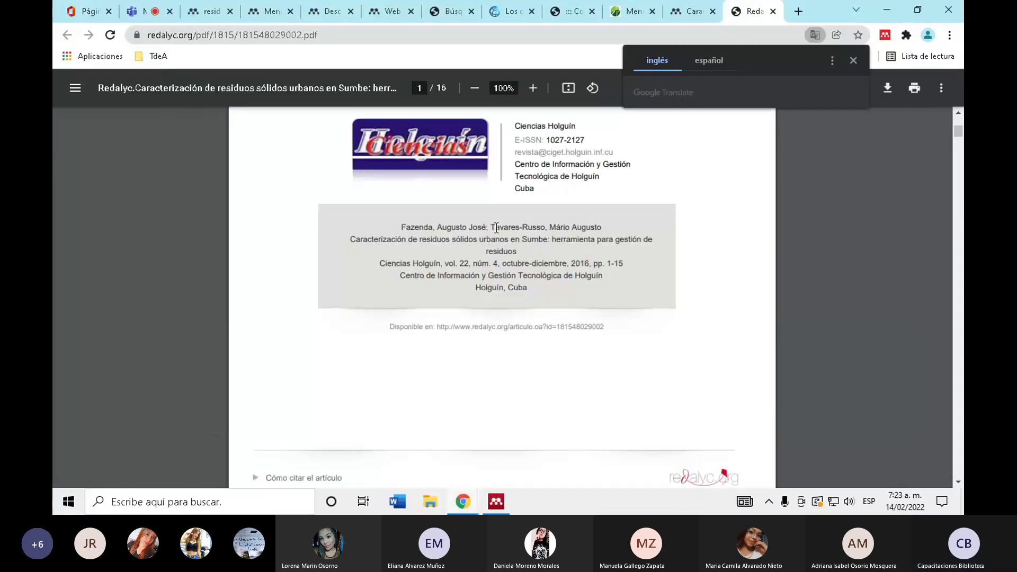
pyautogui.moveTo(494, 228); pyautogui.dragTo(602, 228)
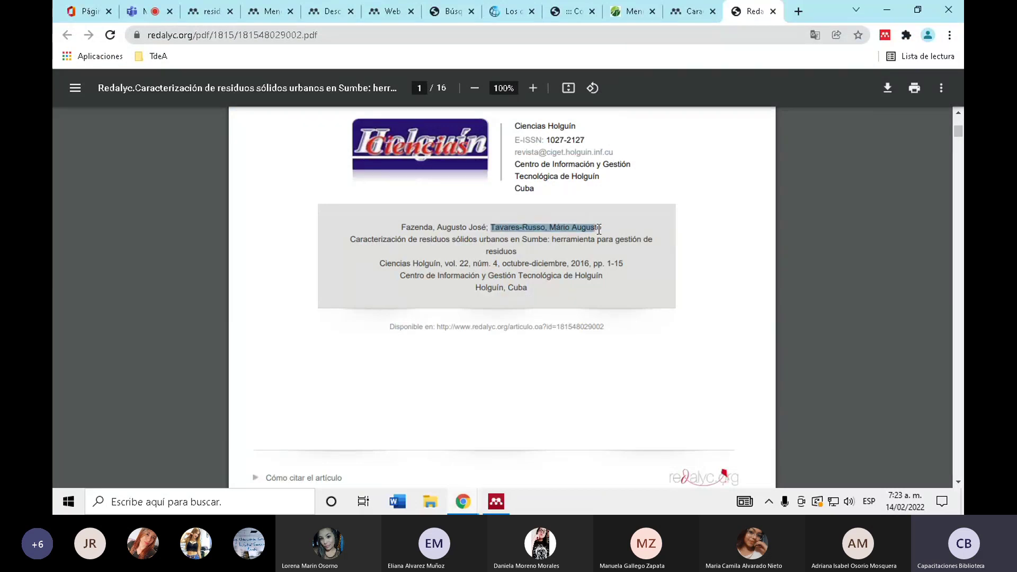
pyautogui.scroll(1, 605, 229)
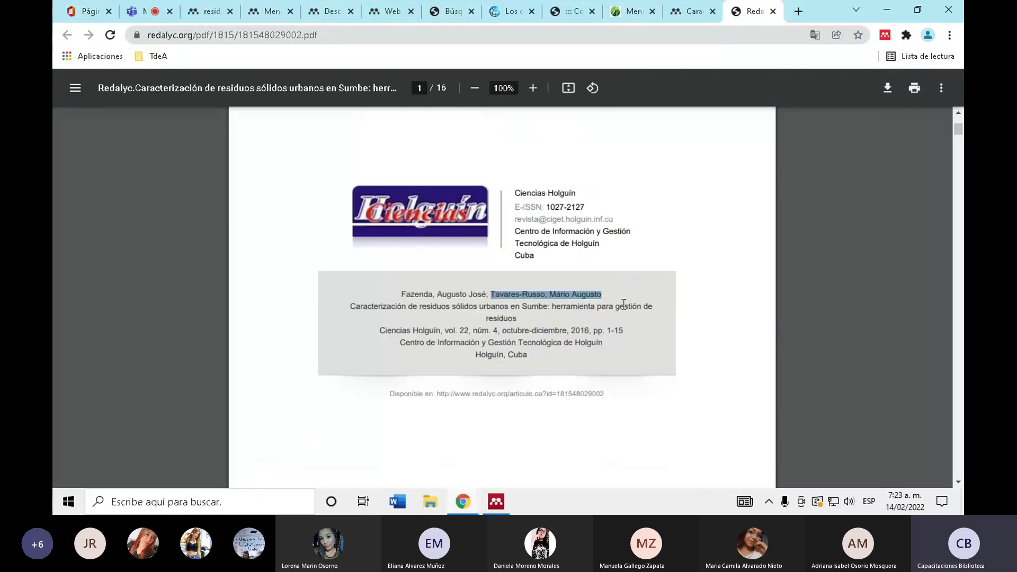
pyautogui.click(496, 502)
# - Add the second author as a new line in the Sumbe article's Authors list
pyautogui.click(883, 245)
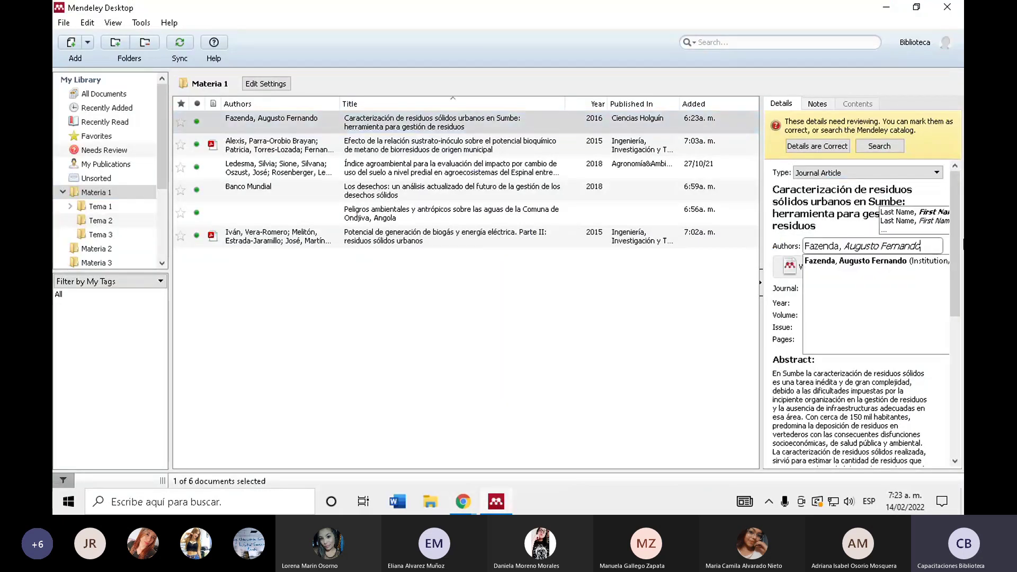
pyautogui.press('Return')
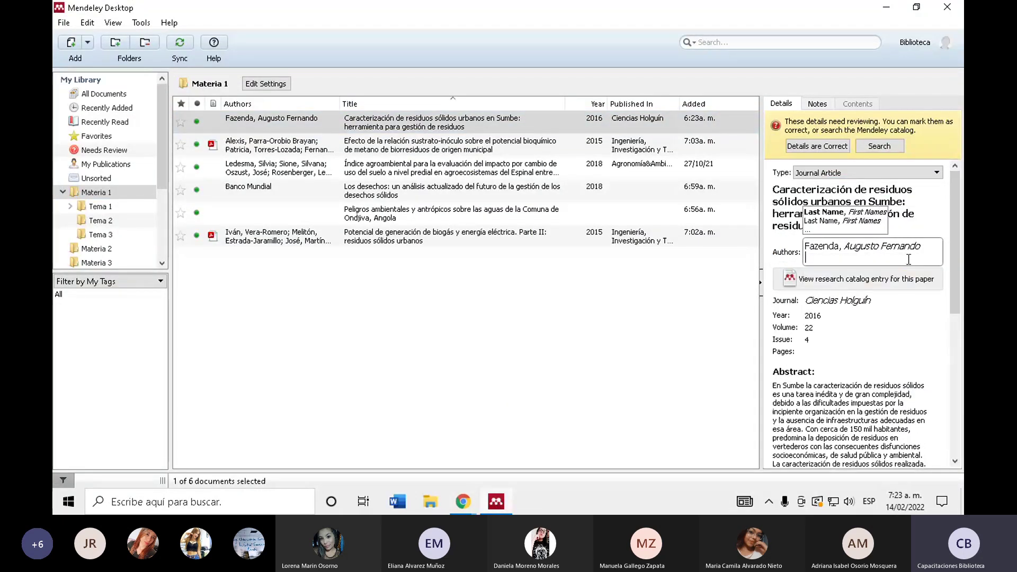
pyautogui.write('T')
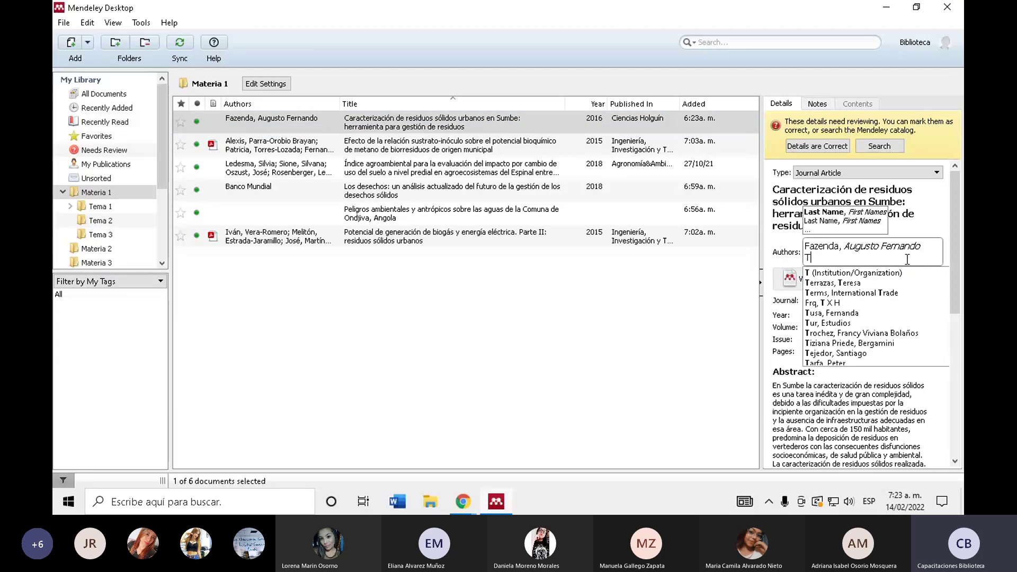
pyautogui.write('avares')
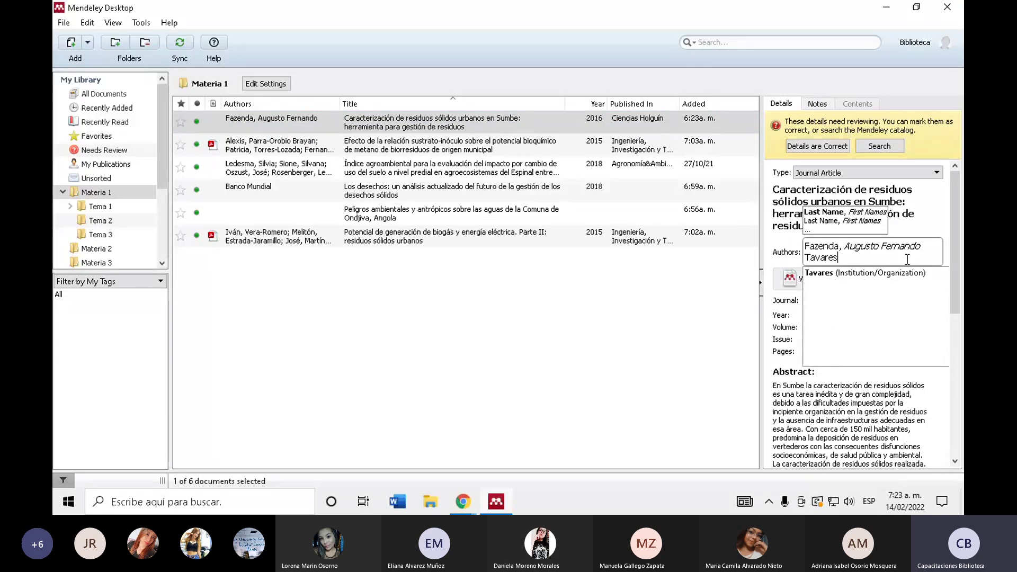
pyautogui.write('-Russ')
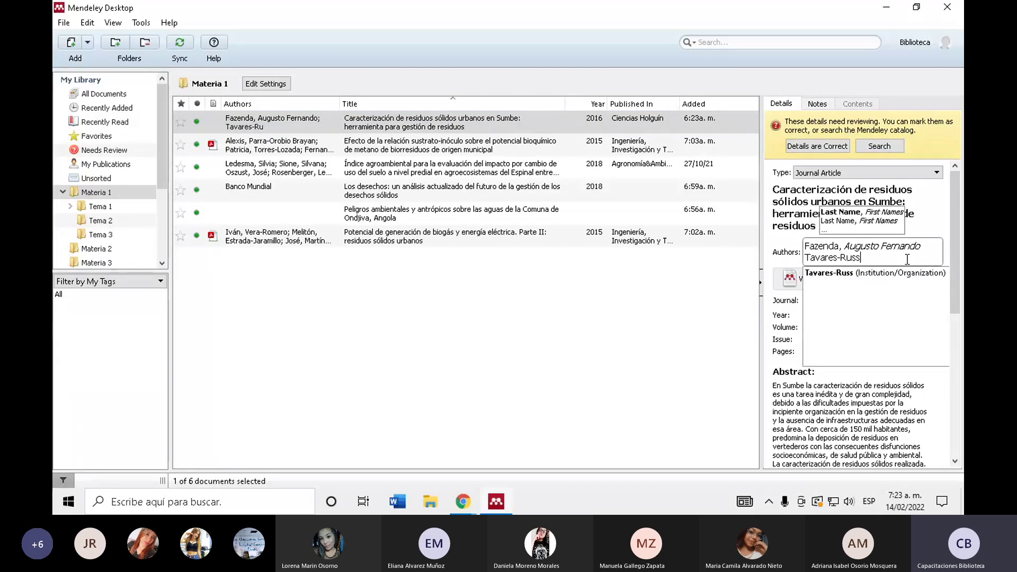
pyautogui.write('o, Mario')
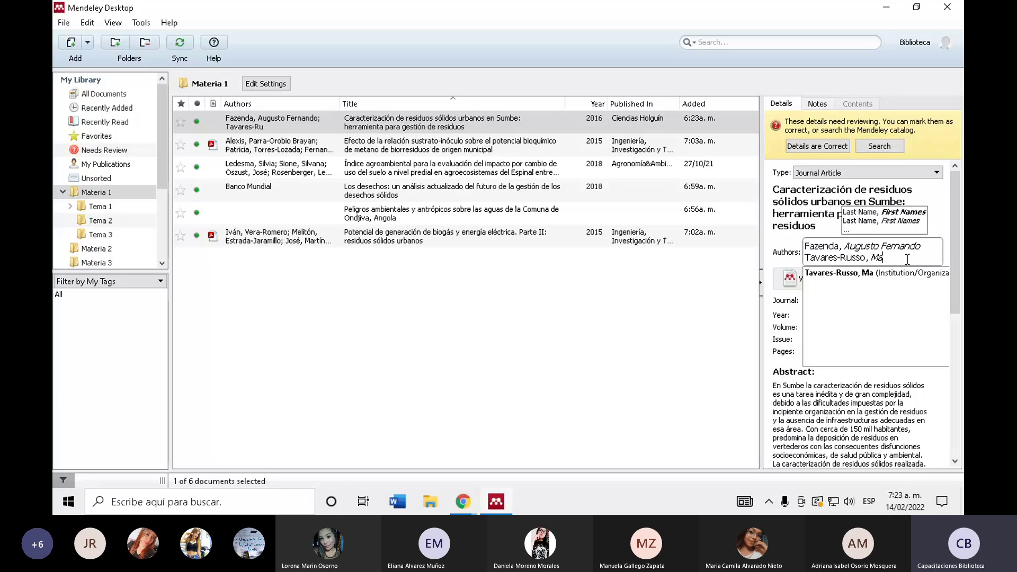
pyautogui.click(681, 335)
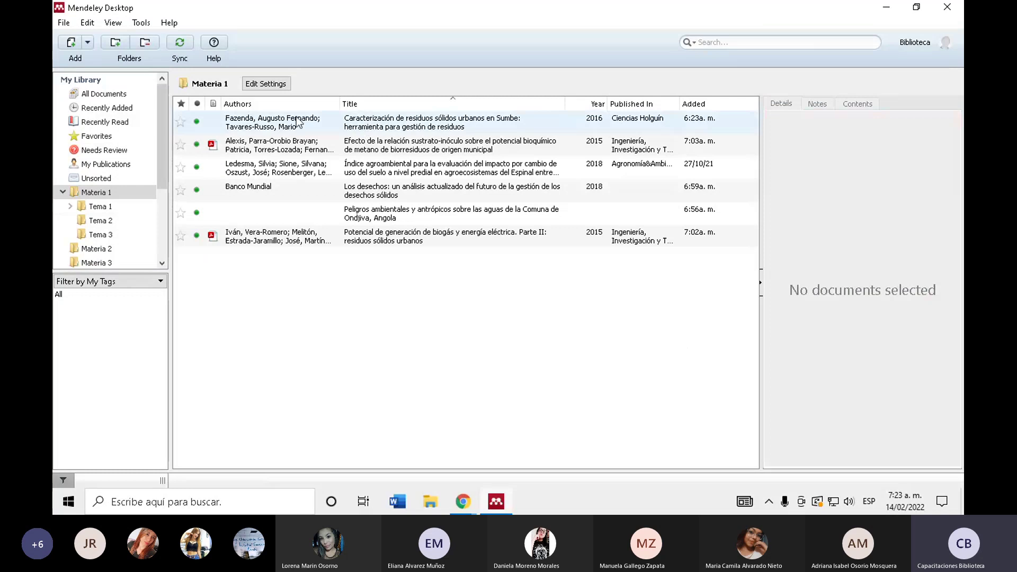
pyautogui.click(469, 122)
# - Check the Banco Mundial and Peligros ambientales entries, then show All Documents
pyautogui.click(620, 194)
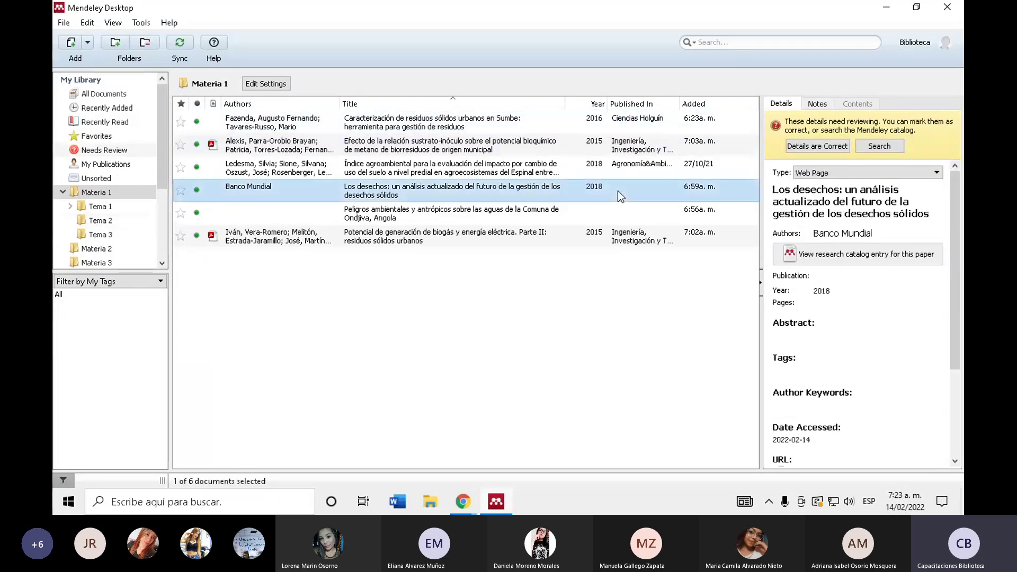
pyautogui.click(583, 214)
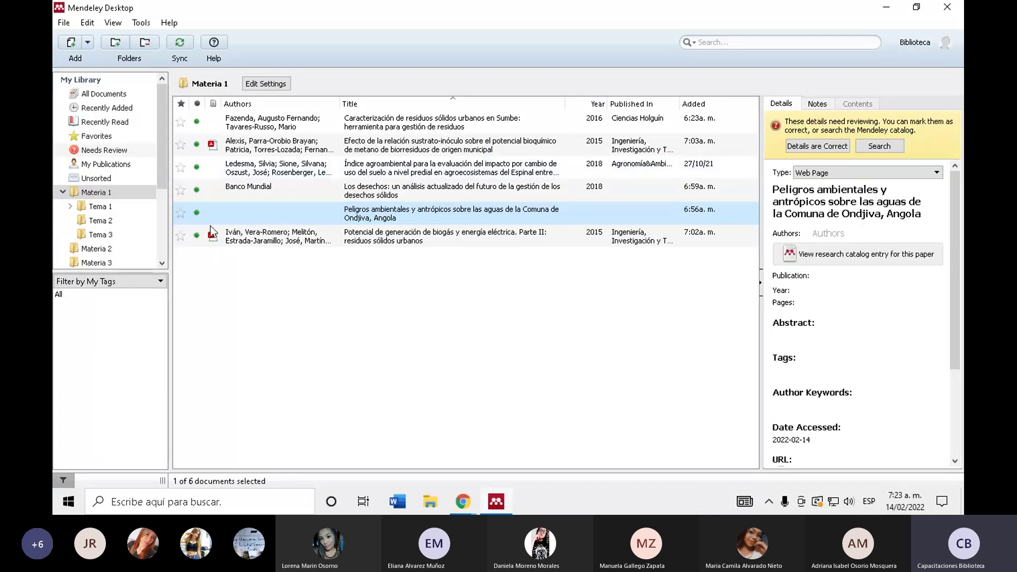
pyautogui.click(137, 97)
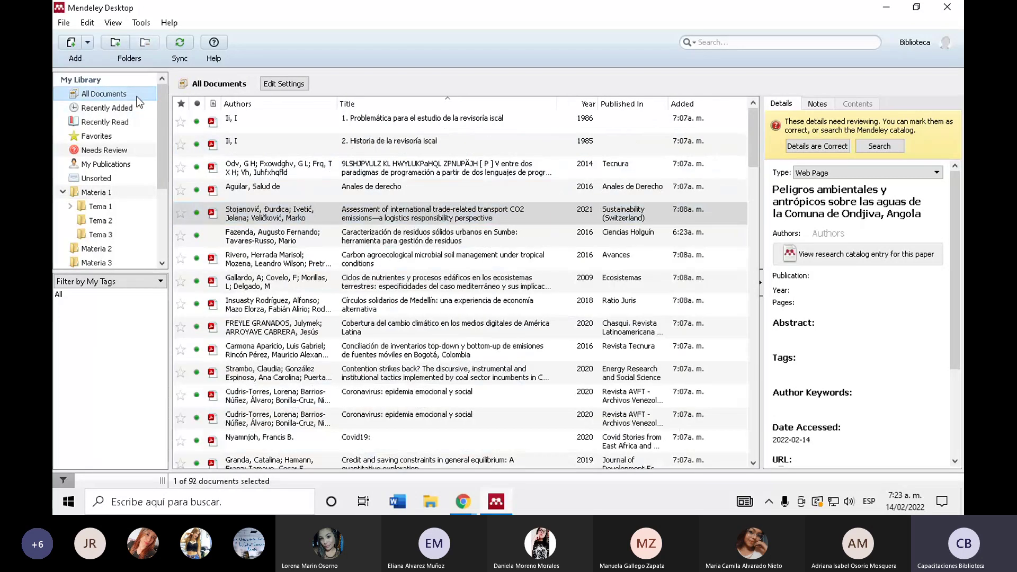
# - Browse All Documents, inspecting the República de Colombia and Water Pollution Control entries' authors
pyautogui.scroll(-15, 370, 309)
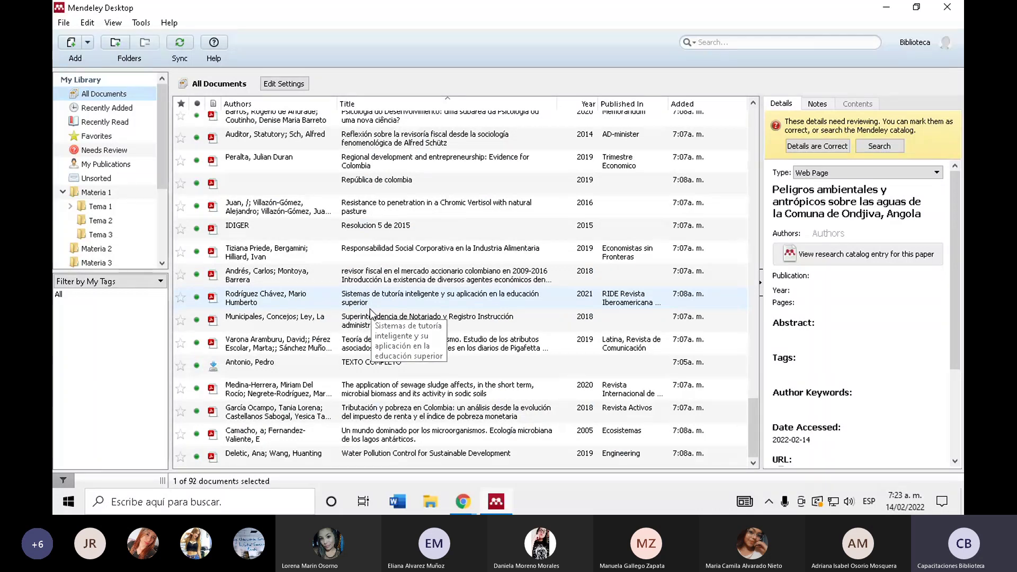
pyautogui.scroll(8, 369, 345)
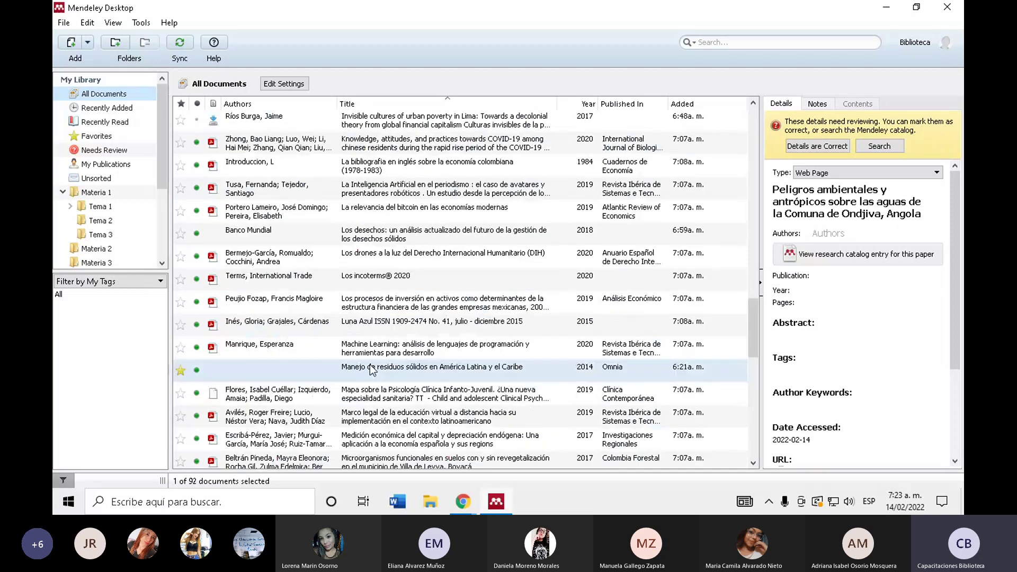
pyautogui.scroll(15, 373, 369)
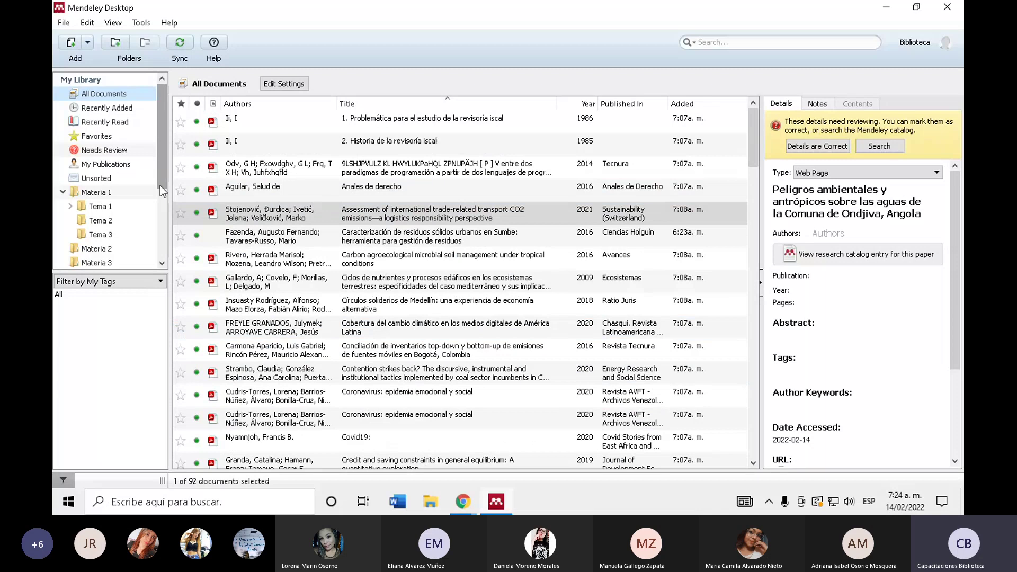
pyautogui.scroll(-15, 358, 214)
pyautogui.scroll(-5, 358, 215)
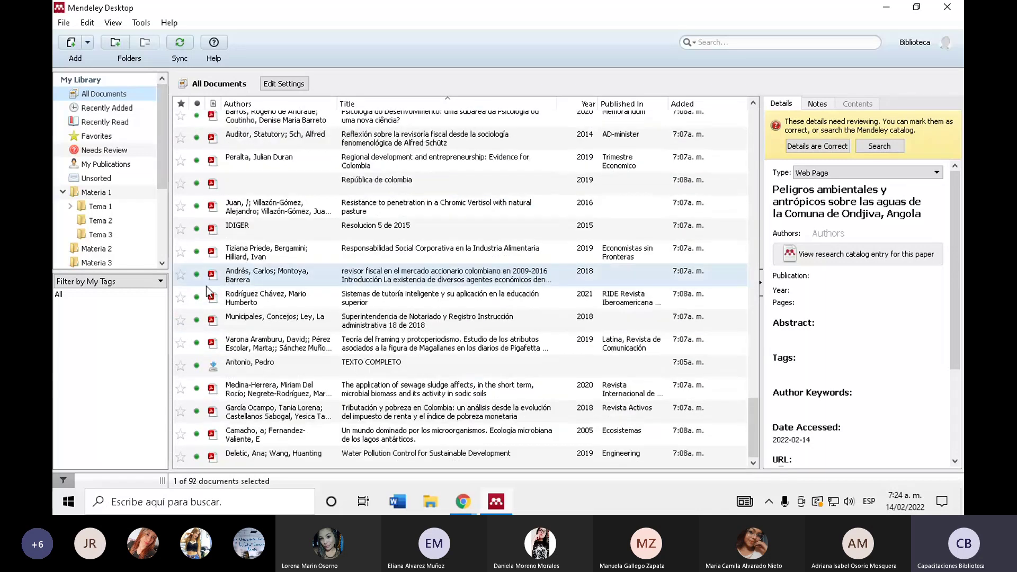
pyautogui.click(314, 177)
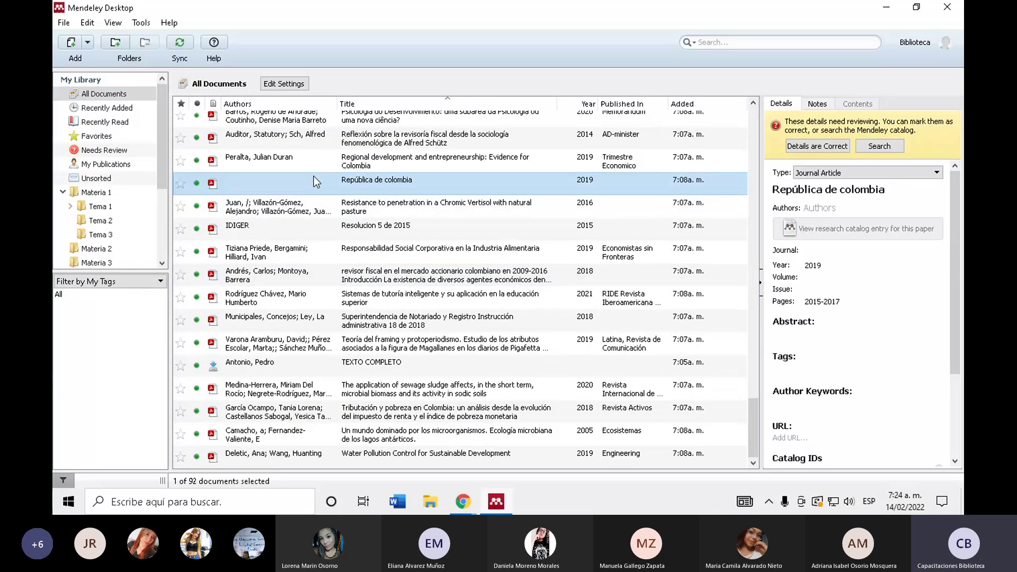
pyautogui.scroll(-10, 339, 265)
pyautogui.scroll(10, 365, 390)
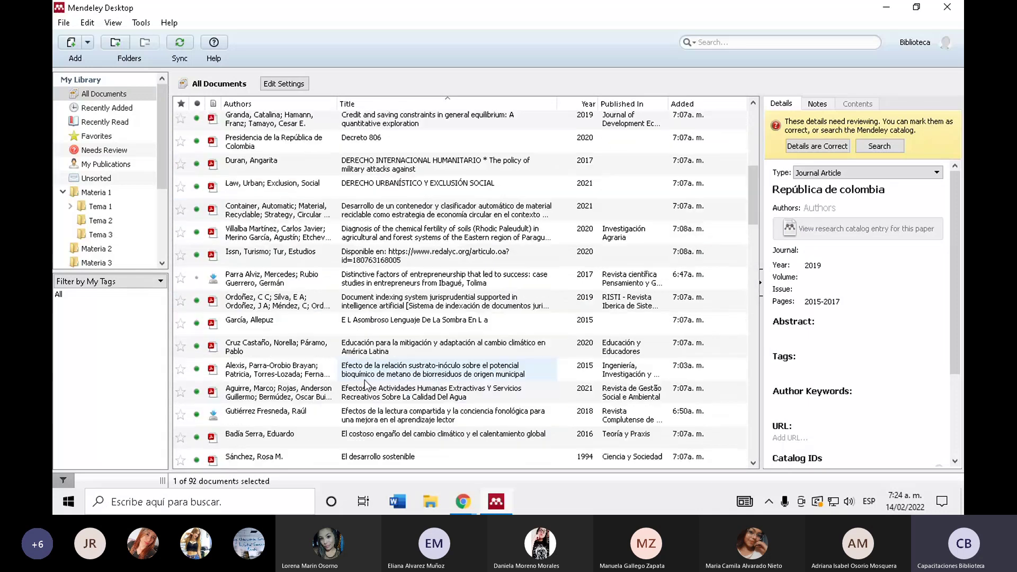
pyautogui.scroll(1, 468, 360)
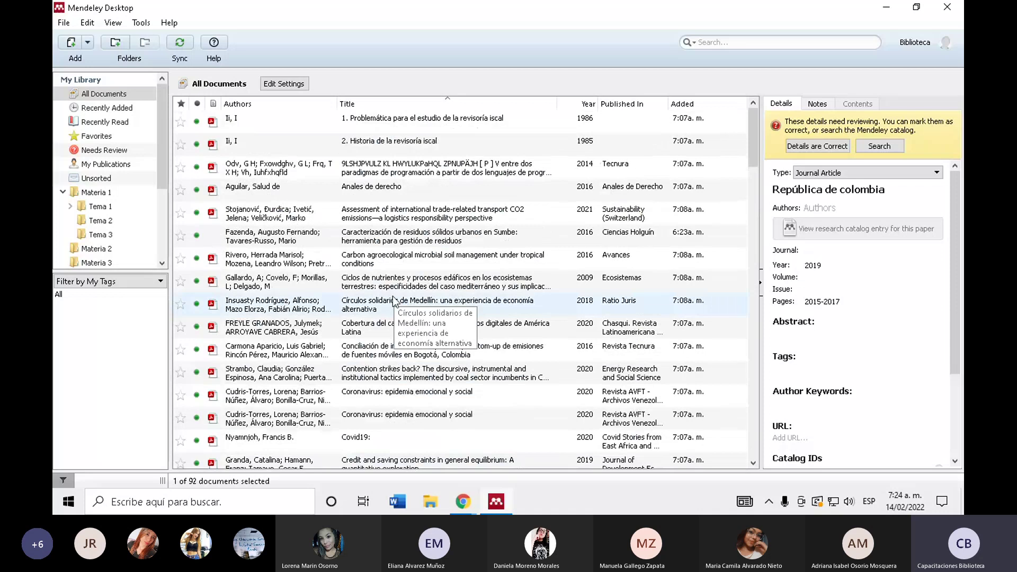
pyautogui.scroll(-20, 393, 300)
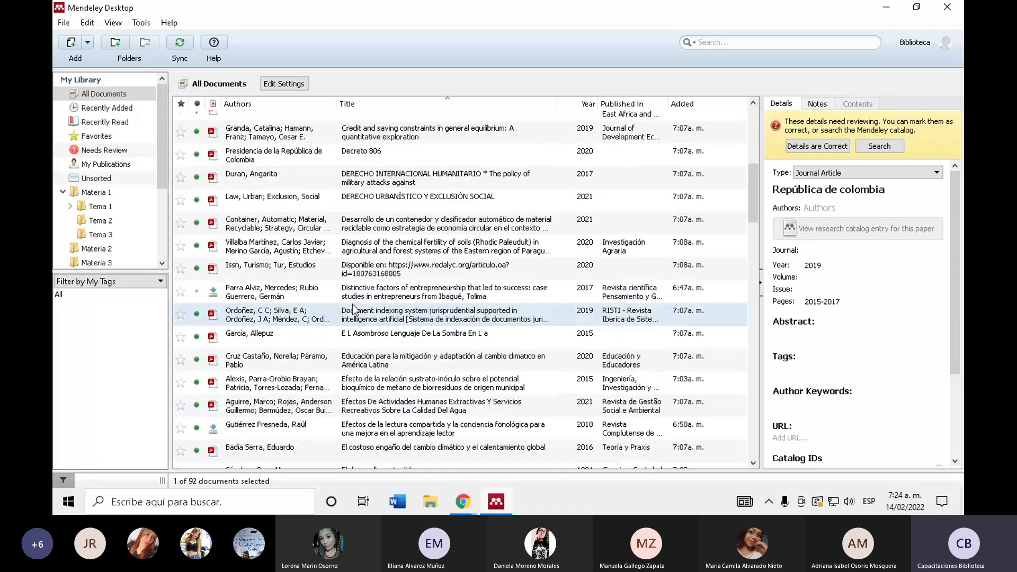
pyautogui.scroll(-5, 354, 310)
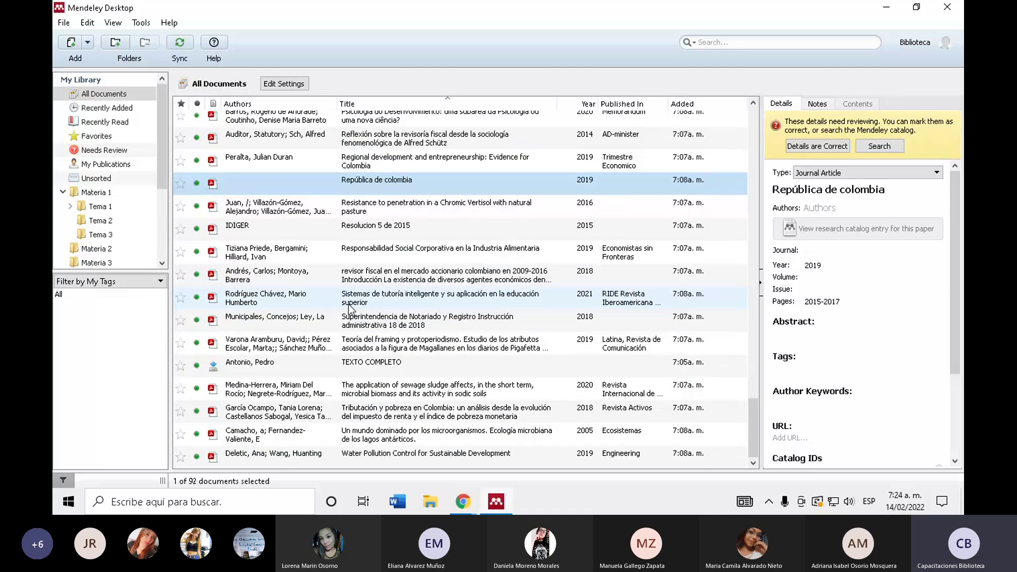
pyautogui.click(294, 459)
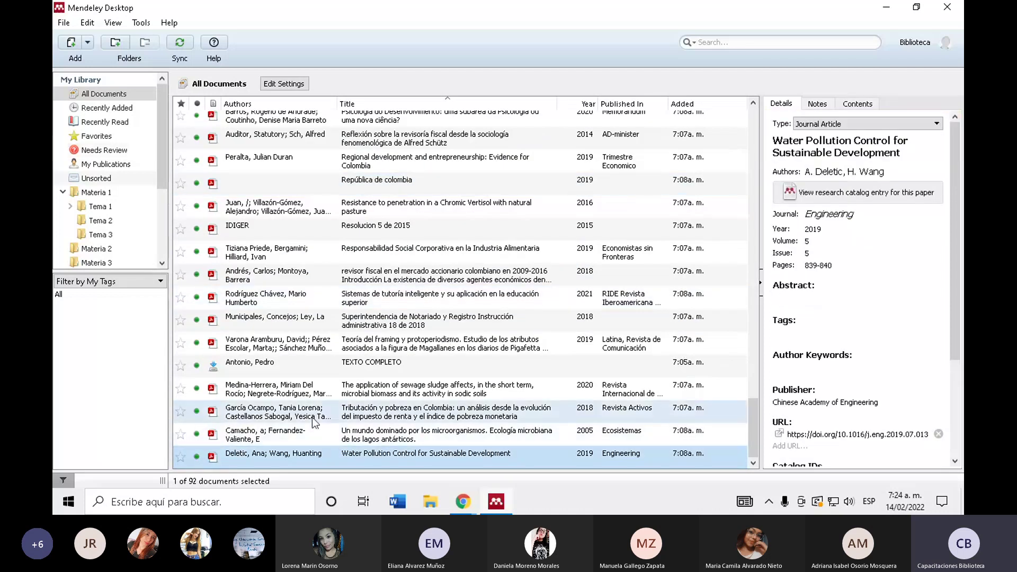
# - Inspect authors of Tributación y pobreza, Carbon agroecological and nearby entries, ending on Cobertura del cambio climático
pyautogui.click(418, 418)
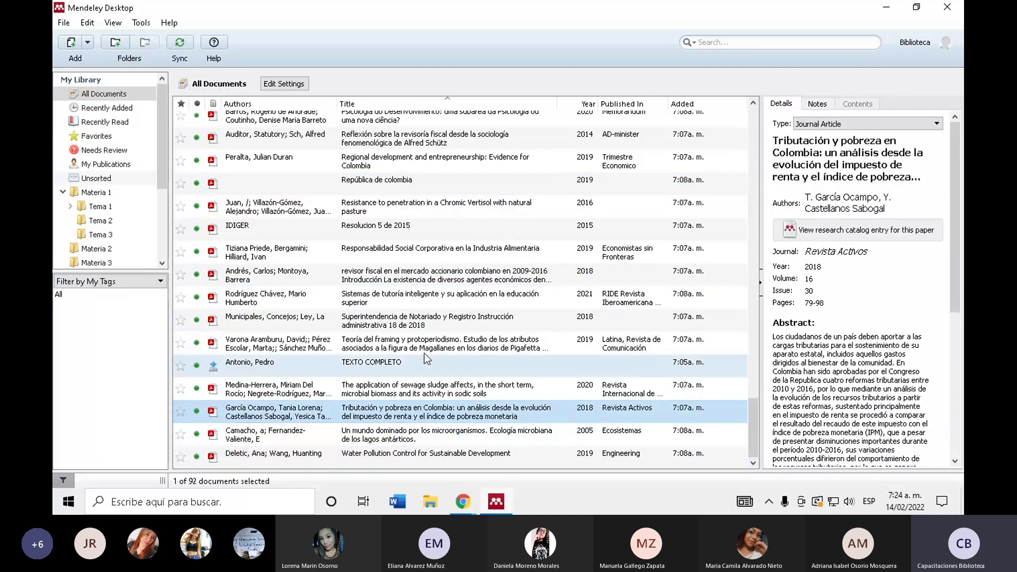
pyautogui.scroll(20, 423, 359)
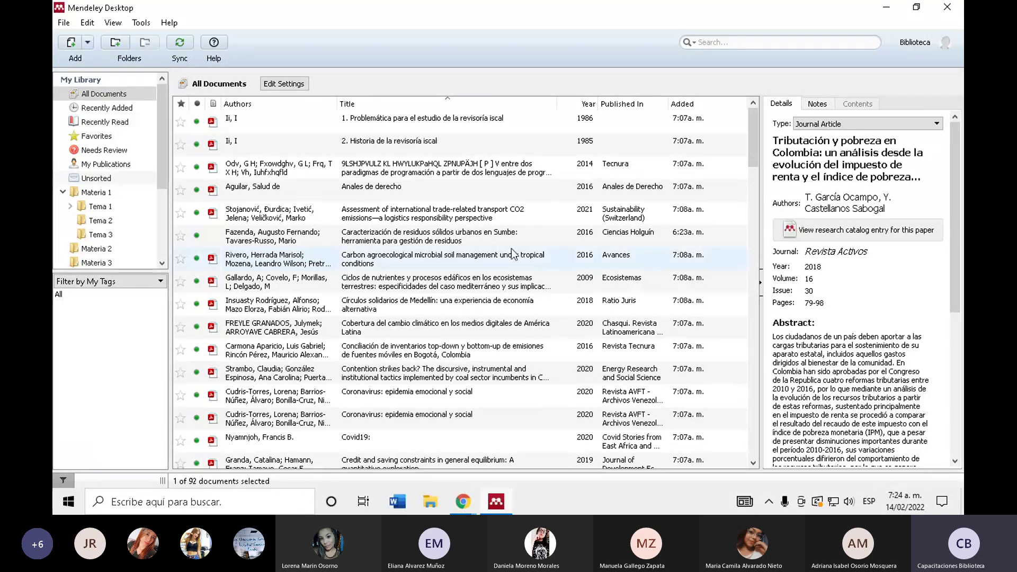
pyautogui.click(853, 212)
pyautogui.click(640, 236)
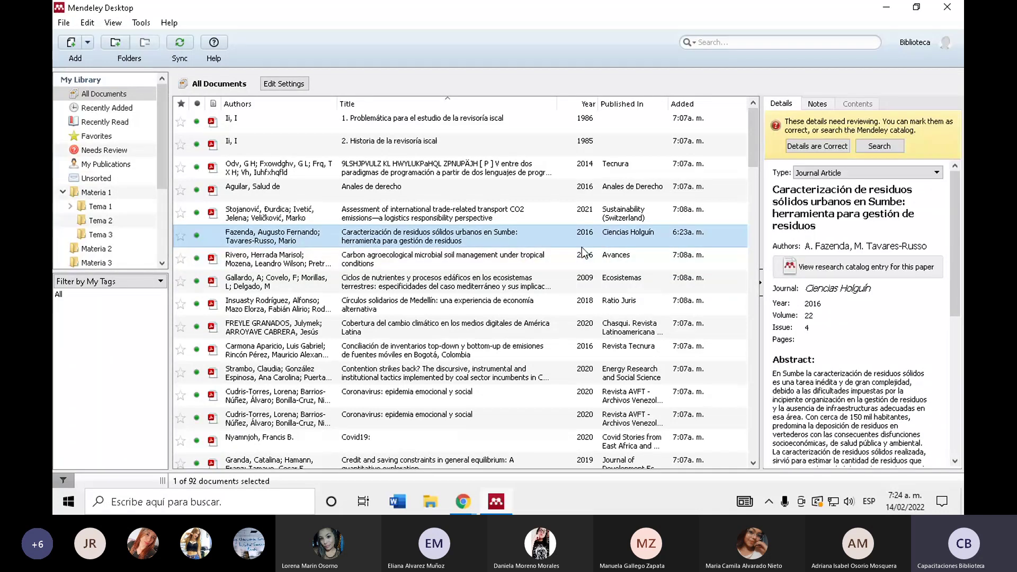
pyautogui.click(429, 268)
pyautogui.press('Down')
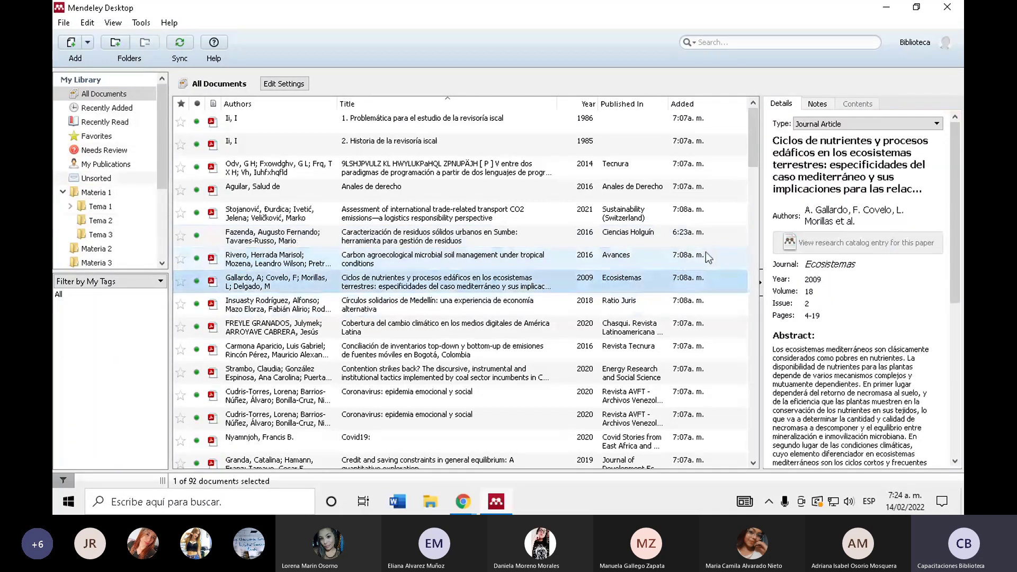
pyautogui.press('Down')
pyautogui.press('Down')
pyautogui.press('Down')
pyautogui.press('Up')
pyautogui.press('Up')
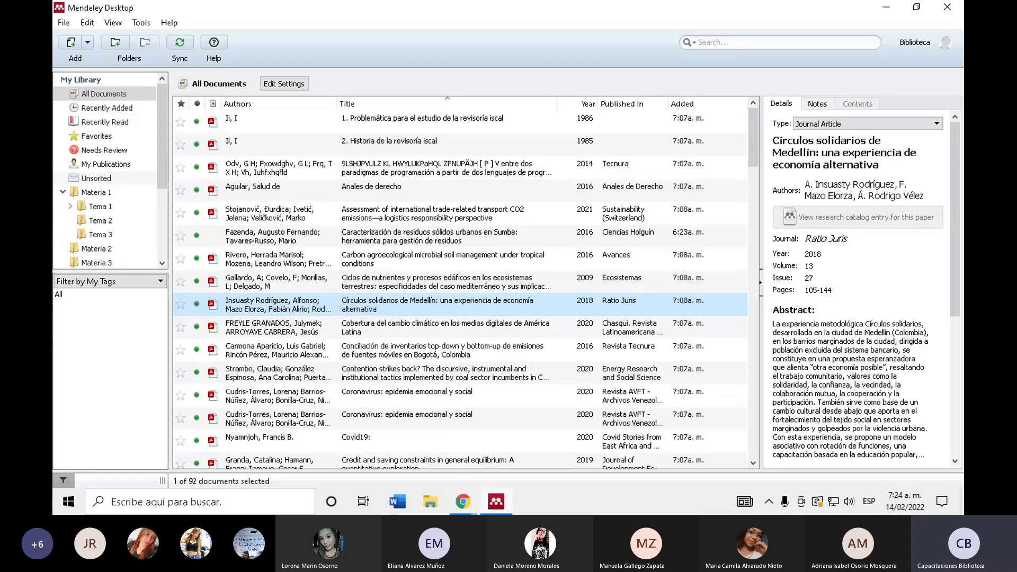
pyautogui.click(233, 269)
pyautogui.click(370, 327)
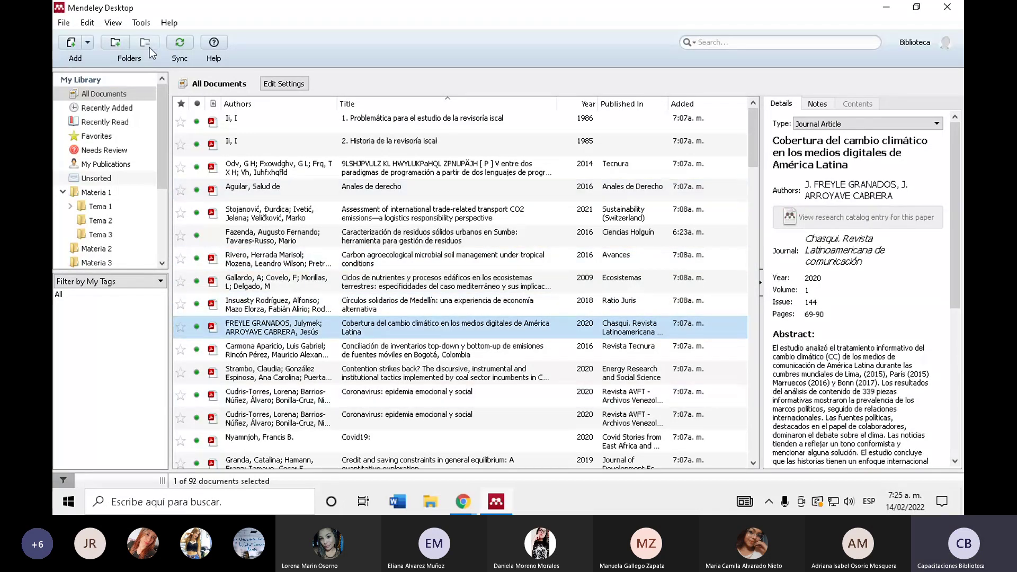
# - Confirm Tools shows 'Uninstall MS Word Plugin', then launch Microsoft Word
pyautogui.click(142, 23)
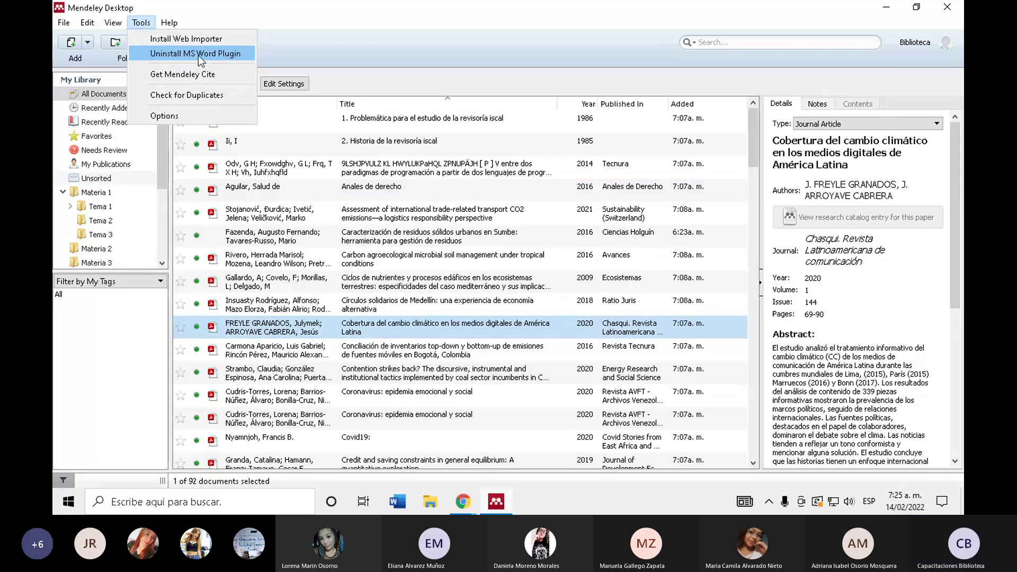
pyautogui.click(399, 508)
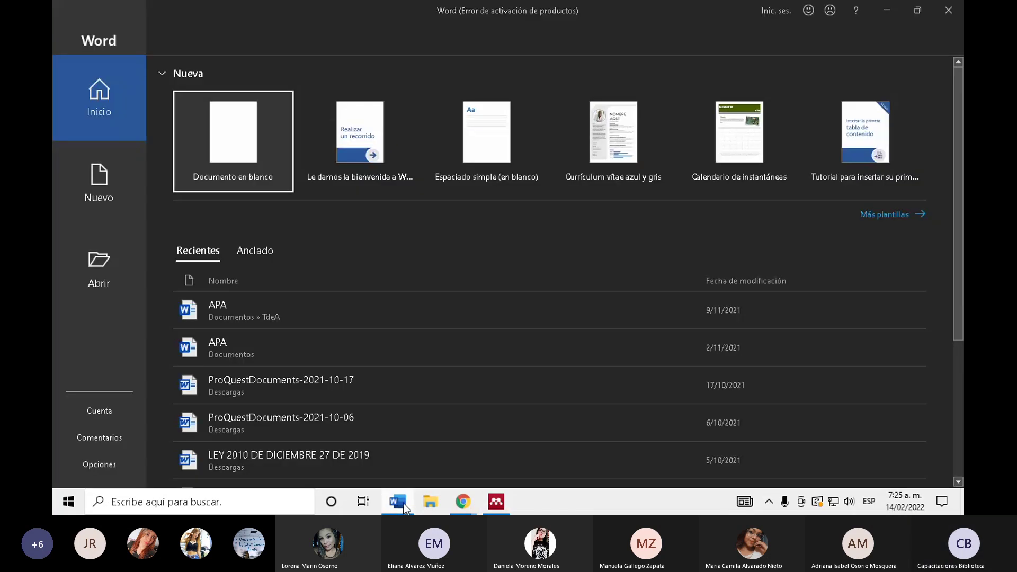
# - Create a blank Word document, dismiss the activation prompt and show Referencias with Mendeley Cite-O-Matic
pyautogui.click(245, 130)
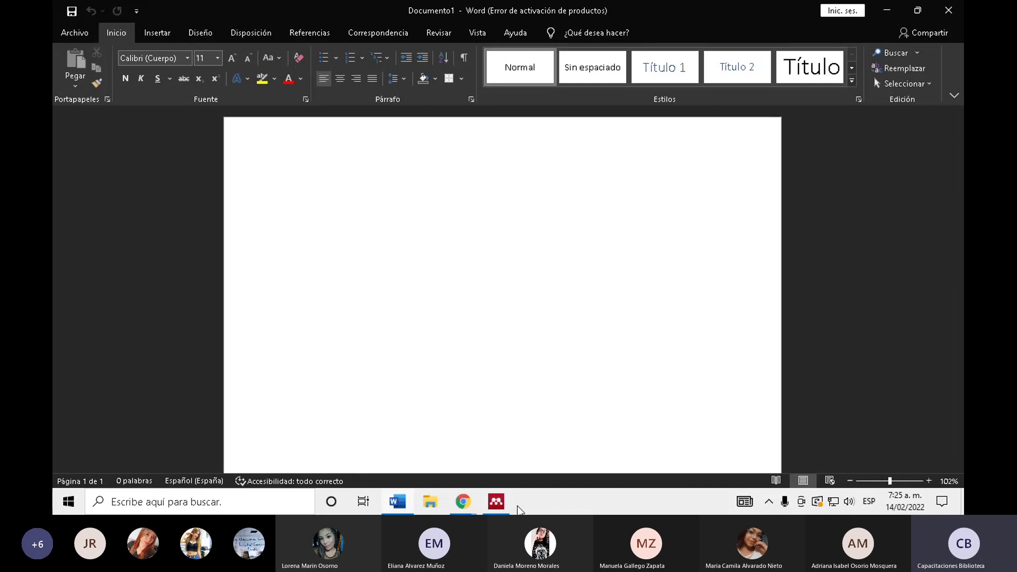
pyautogui.click(496, 501)
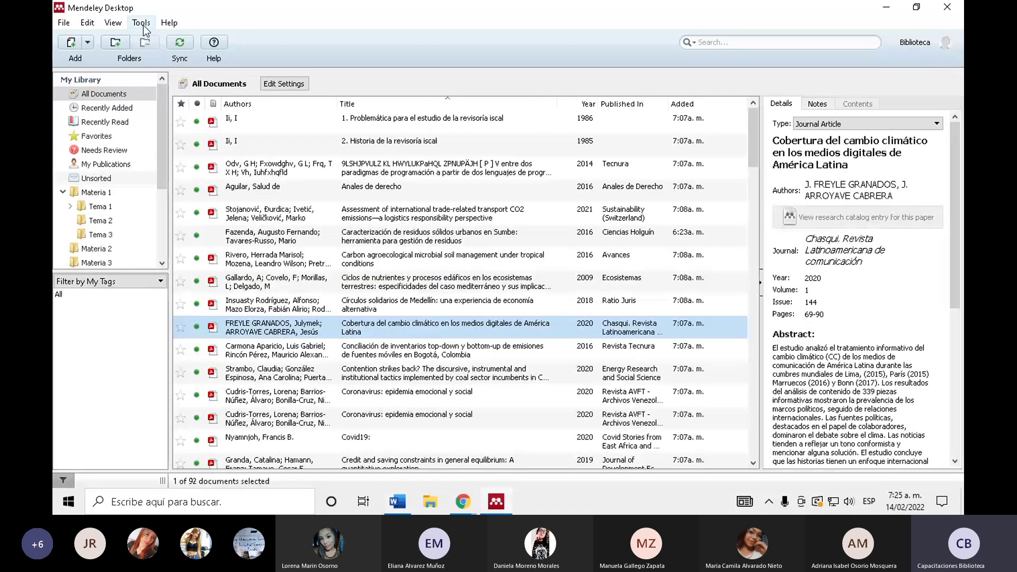
pyautogui.click(143, 24)
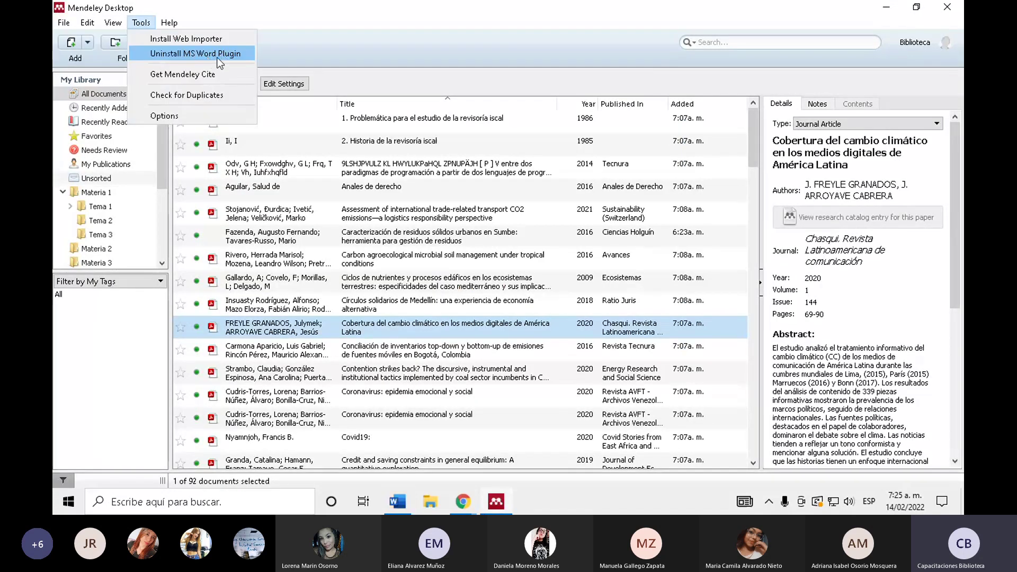
pyautogui.click(217, 55)
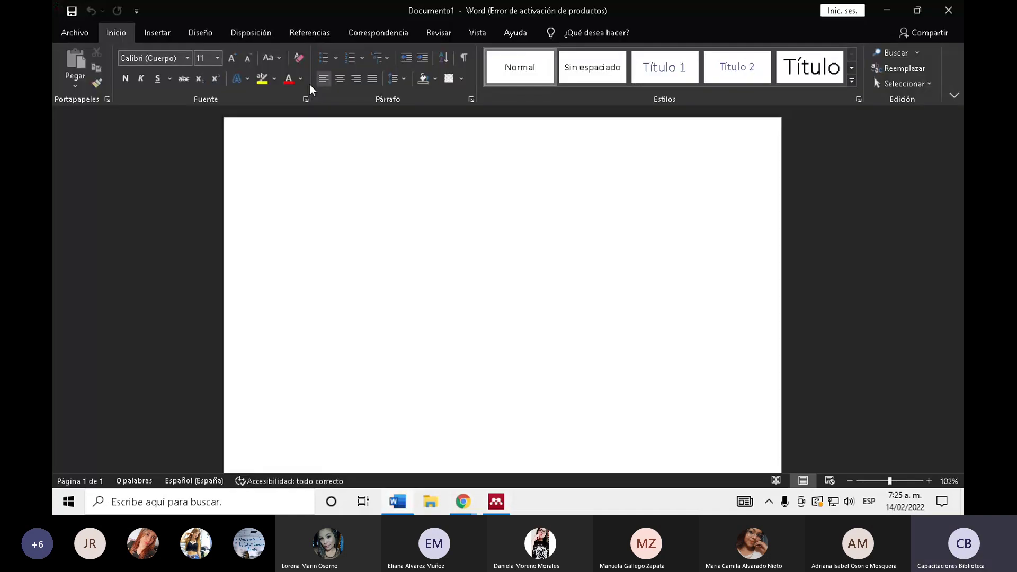
pyautogui.click(688, 97)
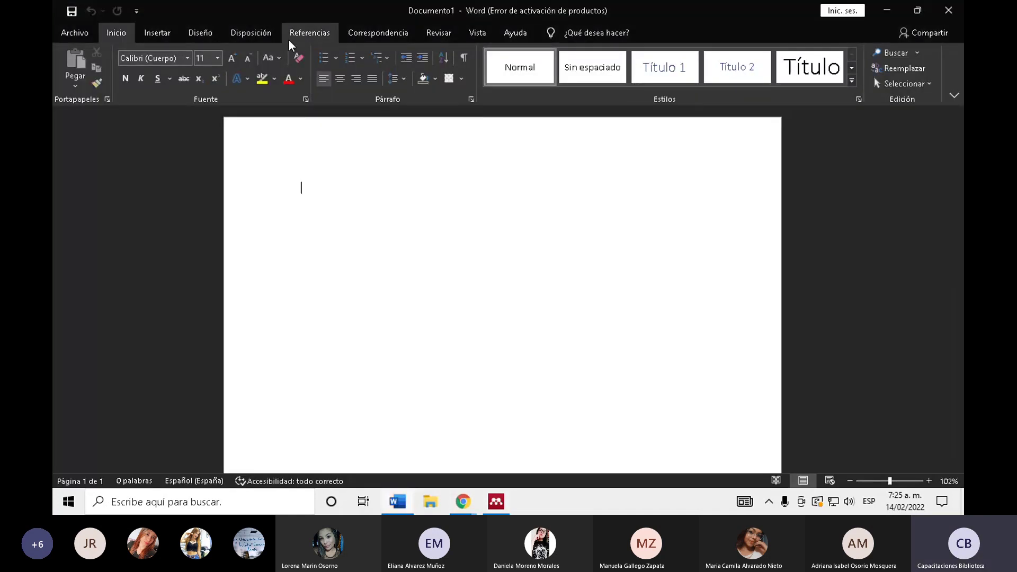
pyautogui.click(307, 35)
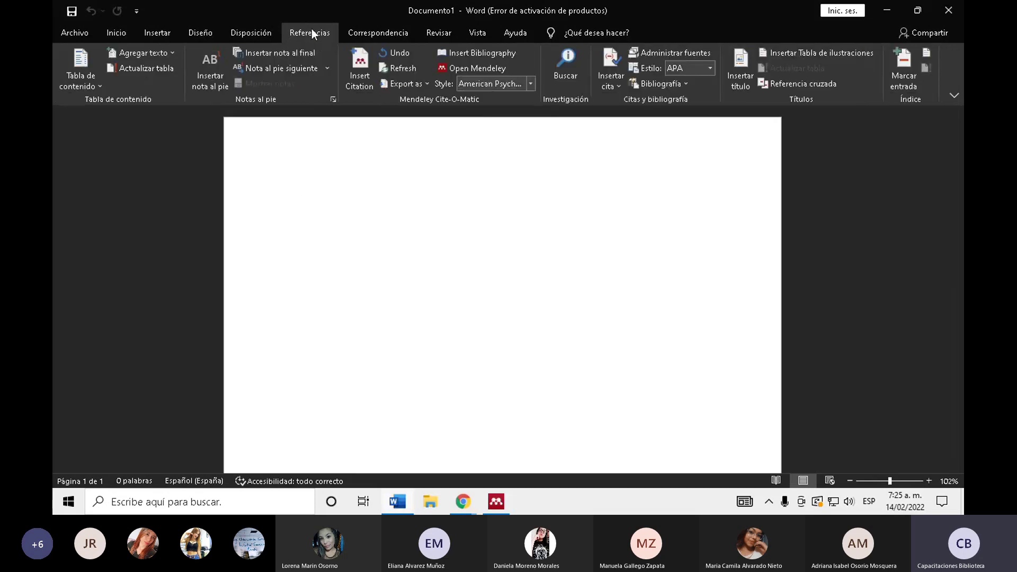
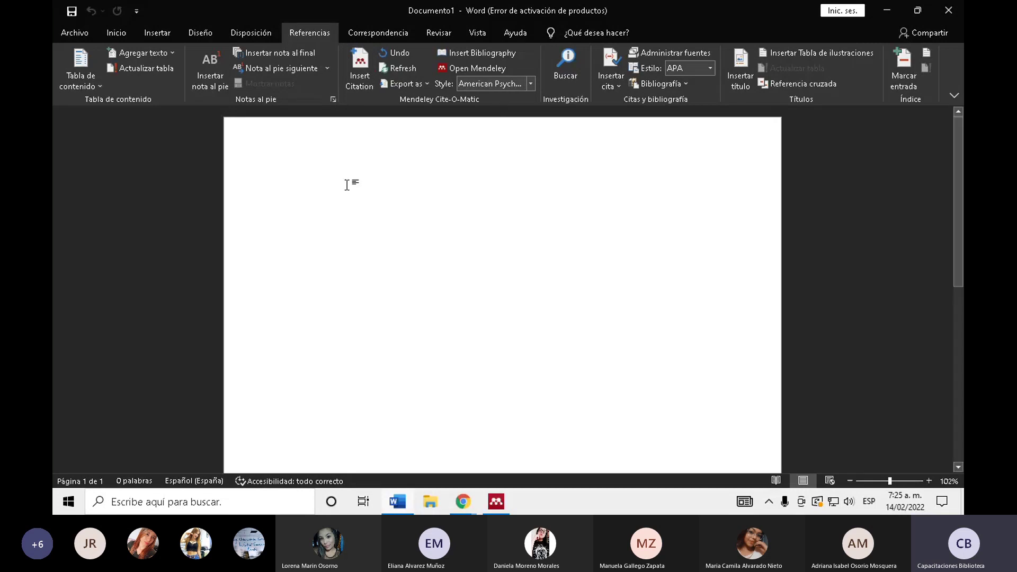
# - Show the Mendeley citation style list, currently set to American Psychological Association
pyautogui.click(529, 83)
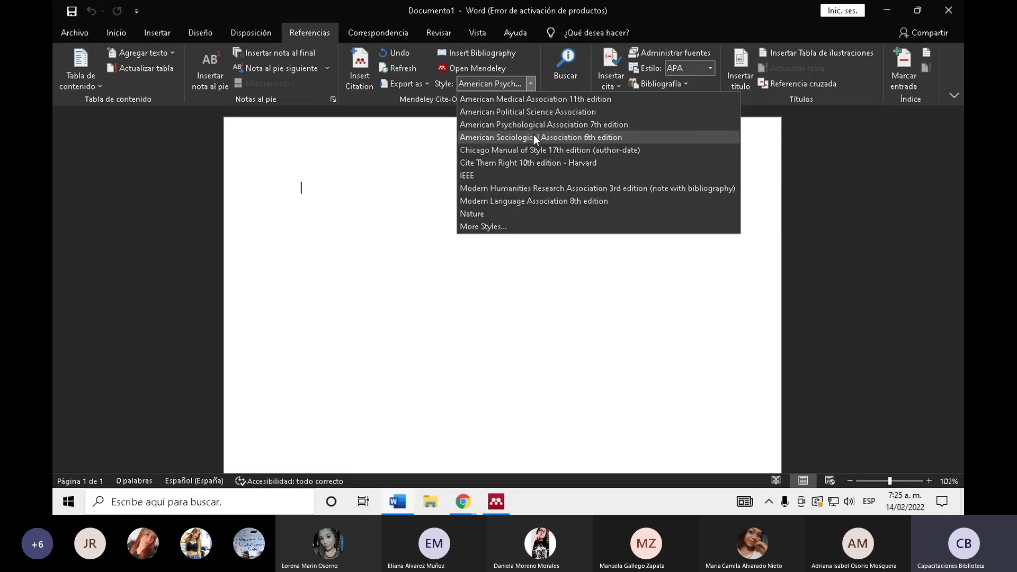
# - Browse Mendeley's installed citation styles, keep APA 7th edition, and reopen Word's style list
pyautogui.click(479, 228)
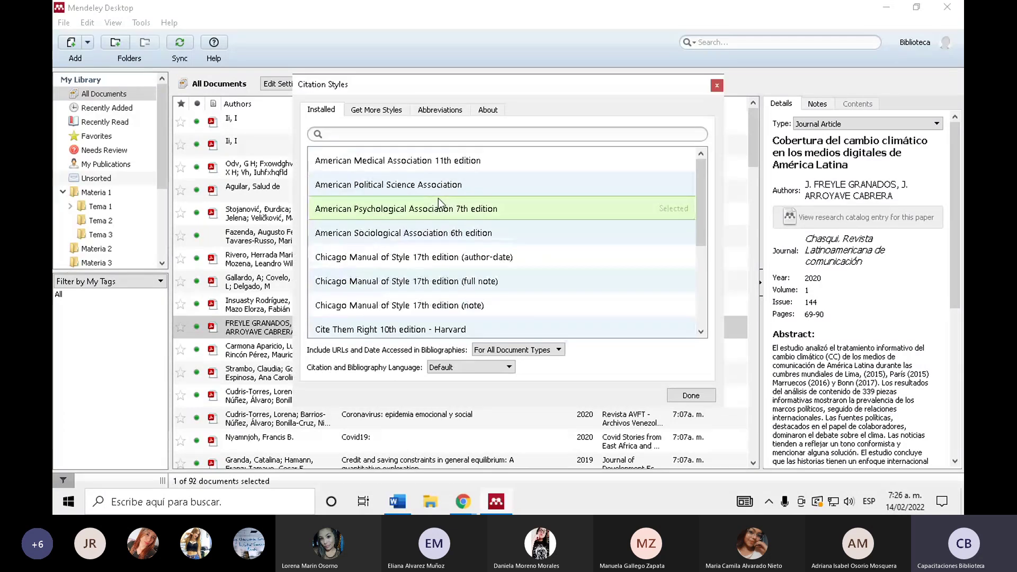
pyautogui.scroll(-3, 437, 198)
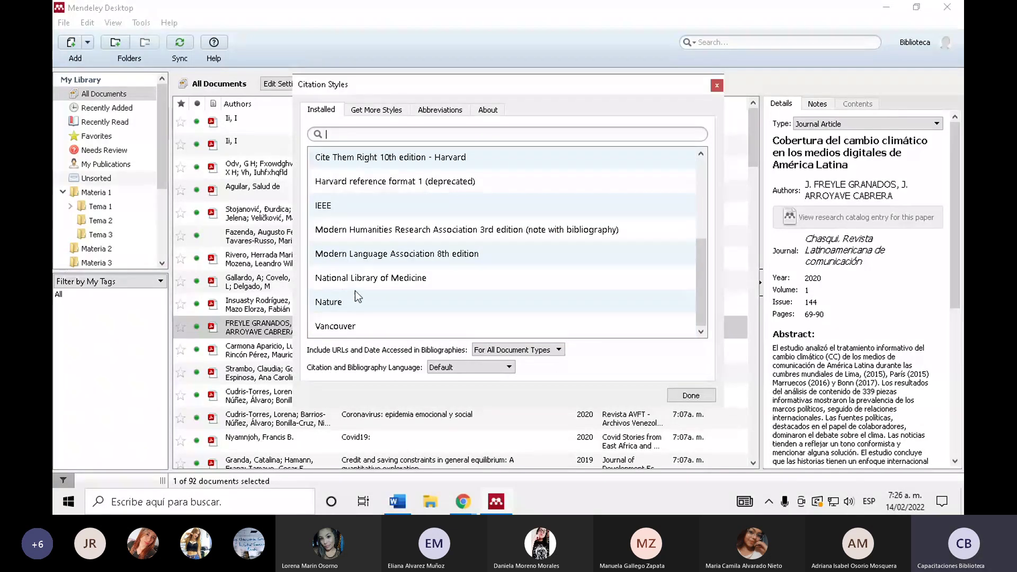
pyautogui.scroll(2, 360, 294)
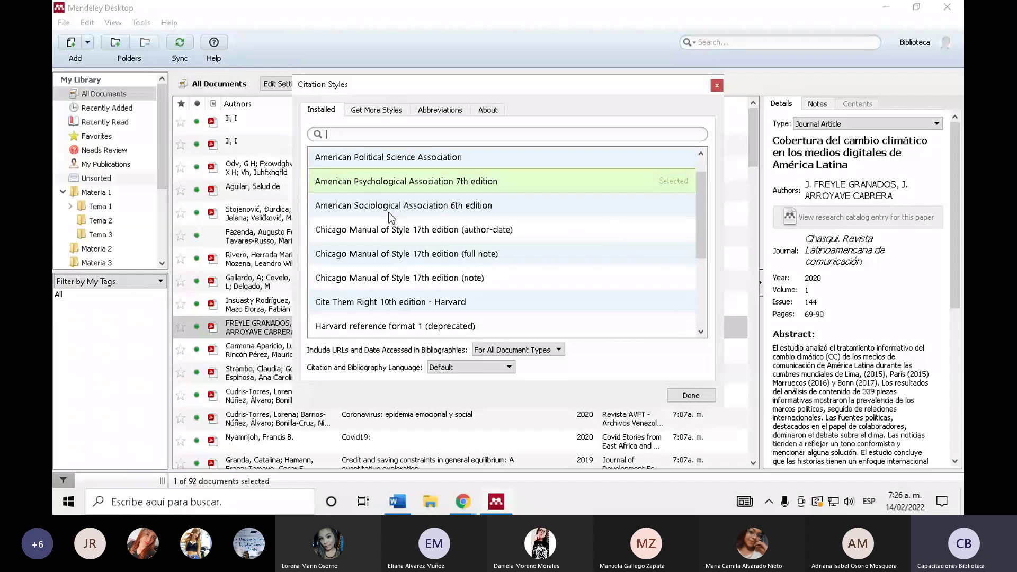
pyautogui.scroll(1, 390, 217)
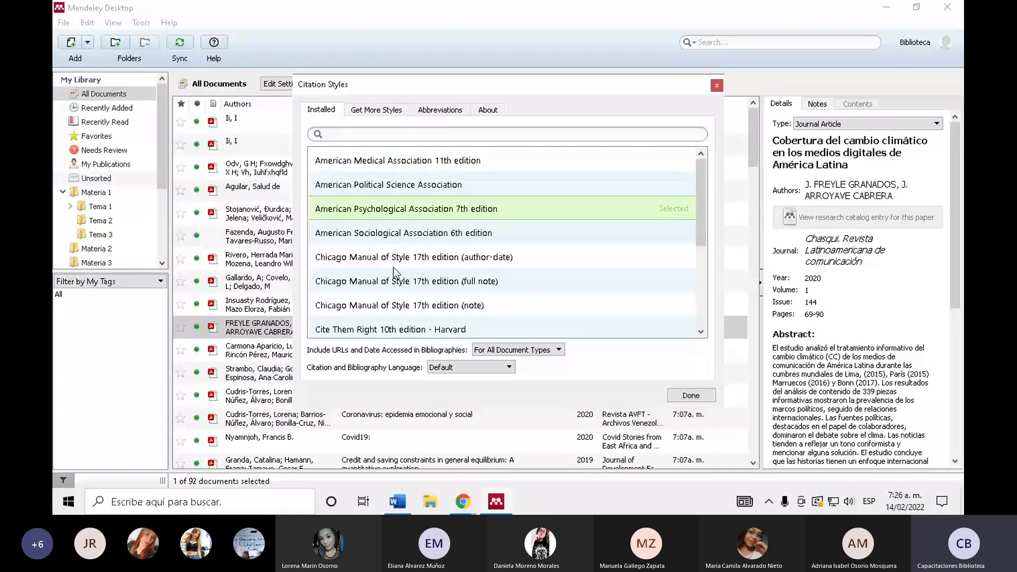
pyautogui.click(716, 85)
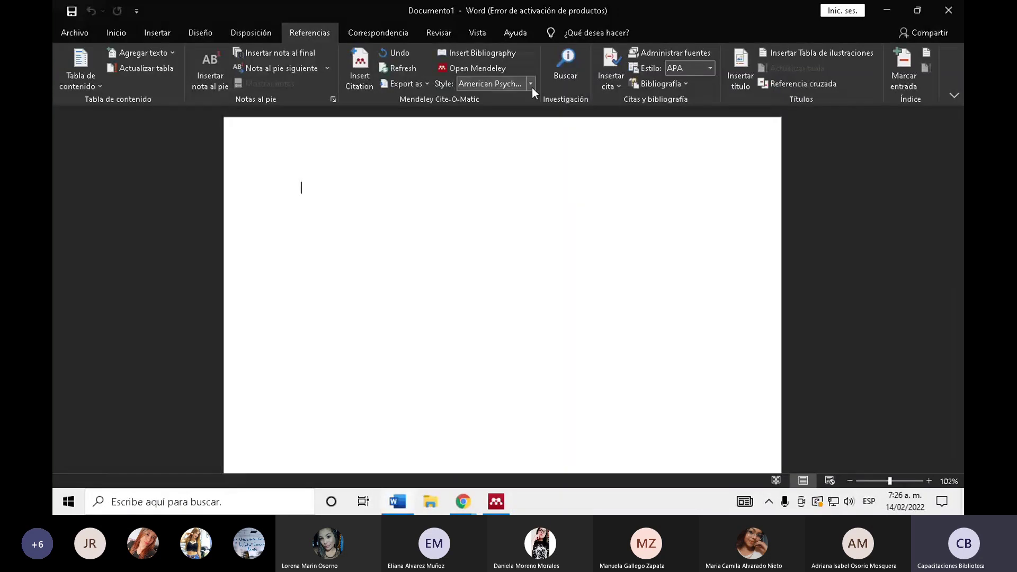
pyautogui.click(530, 84)
pyautogui.click(571, 123)
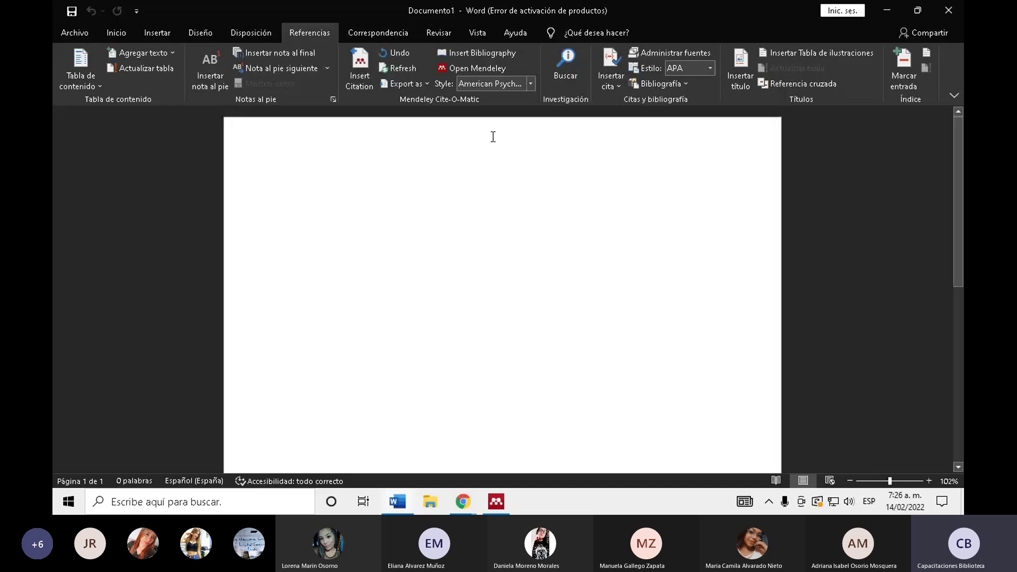
pyautogui.click(496, 501)
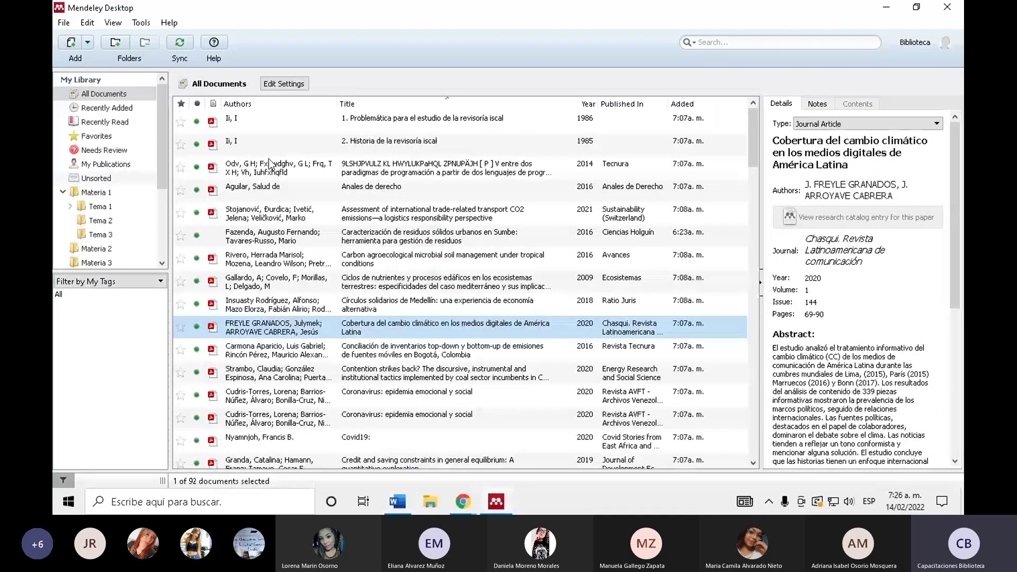
pyautogui.click(463, 502)
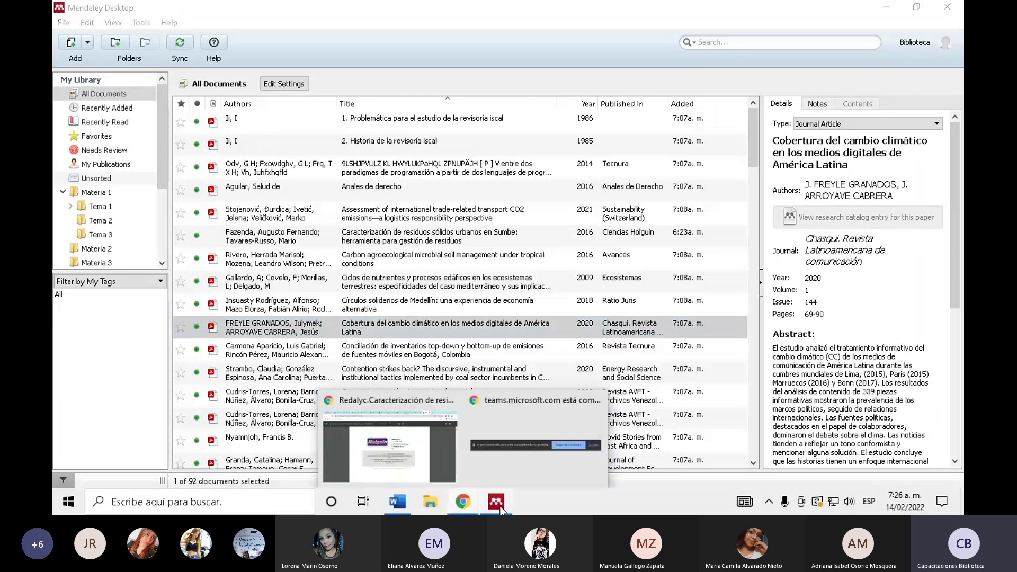
pyautogui.click(397, 502)
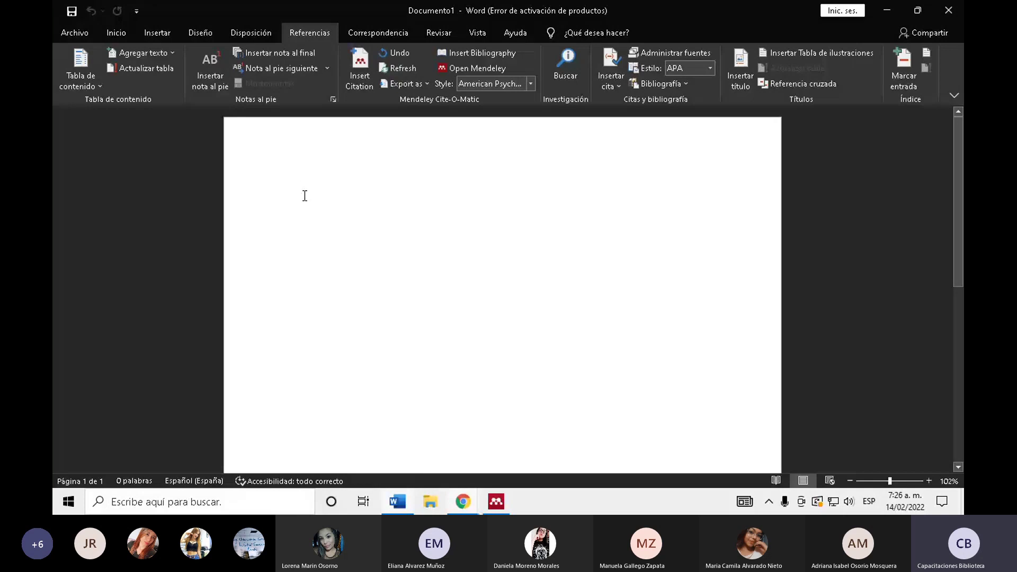
# - Type a sample line and cite the Fazenda & Tavares-Russo 2016 reference after it via a 'tavares' search
pyautogui.write('Skcmeodla djc')
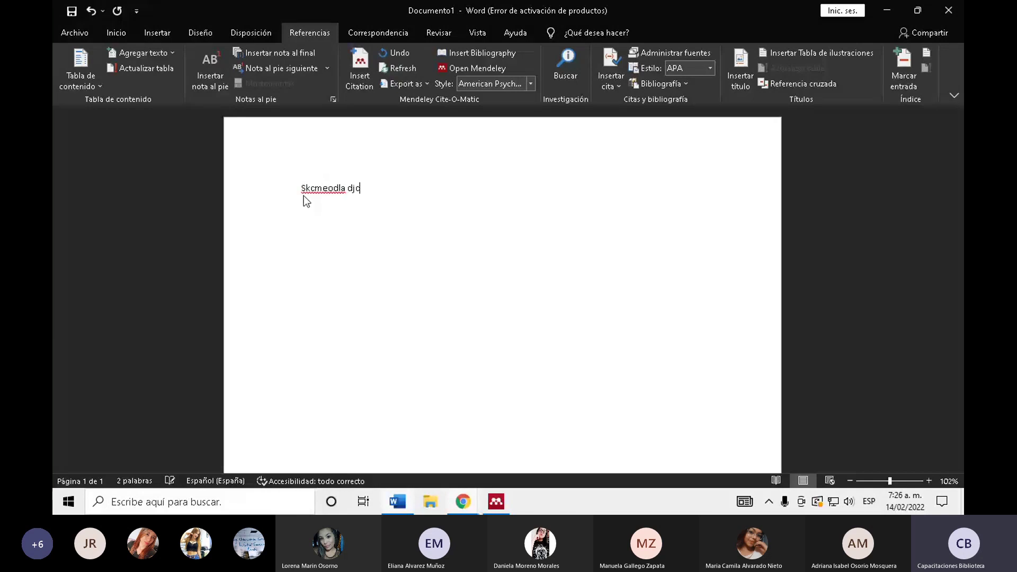
pyautogui.write('oe ejdmcjd')
pyautogui.click(362, 85)
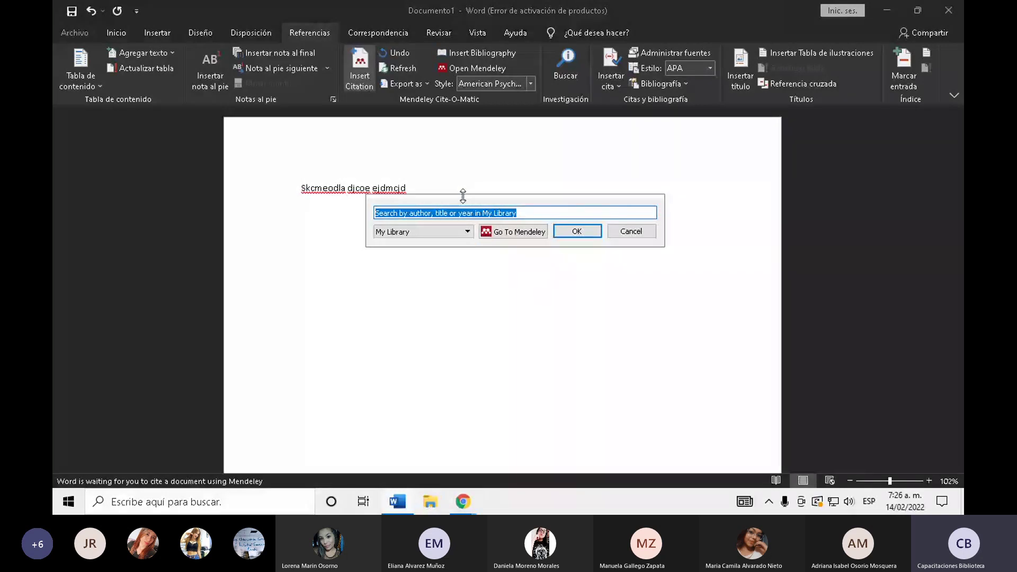
pyautogui.write('t')
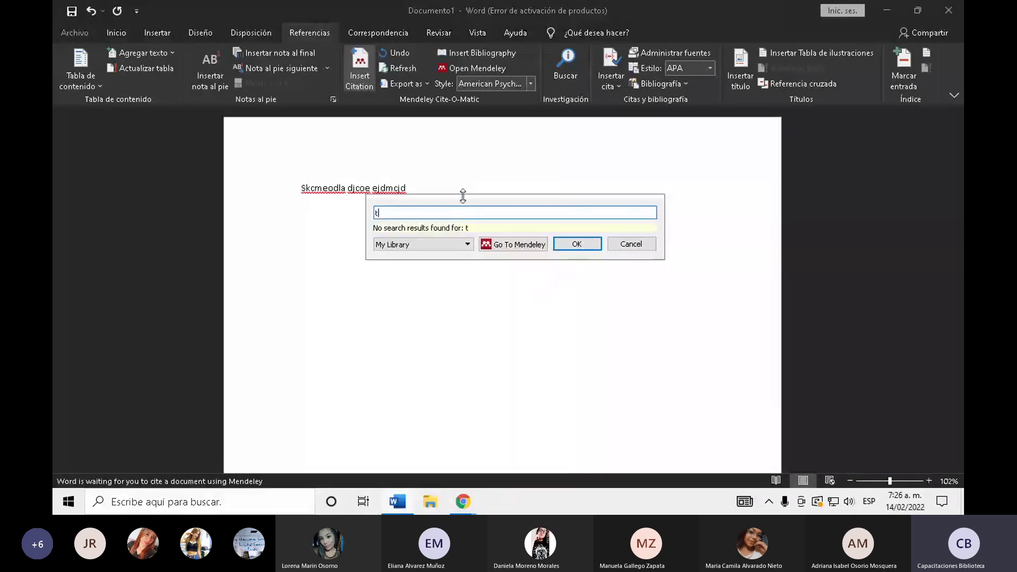
pyautogui.write('avares')
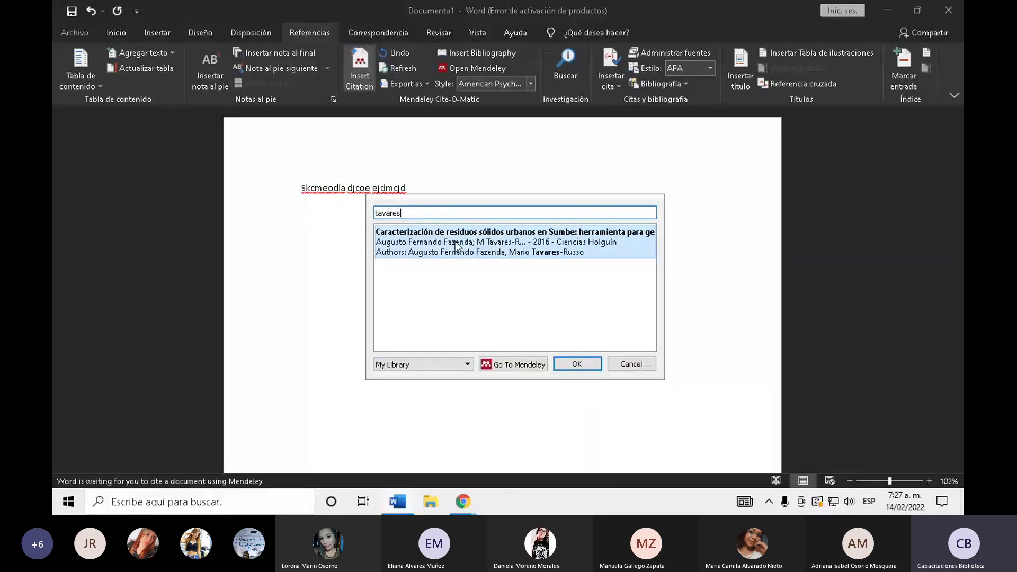
pyautogui.click(454, 241)
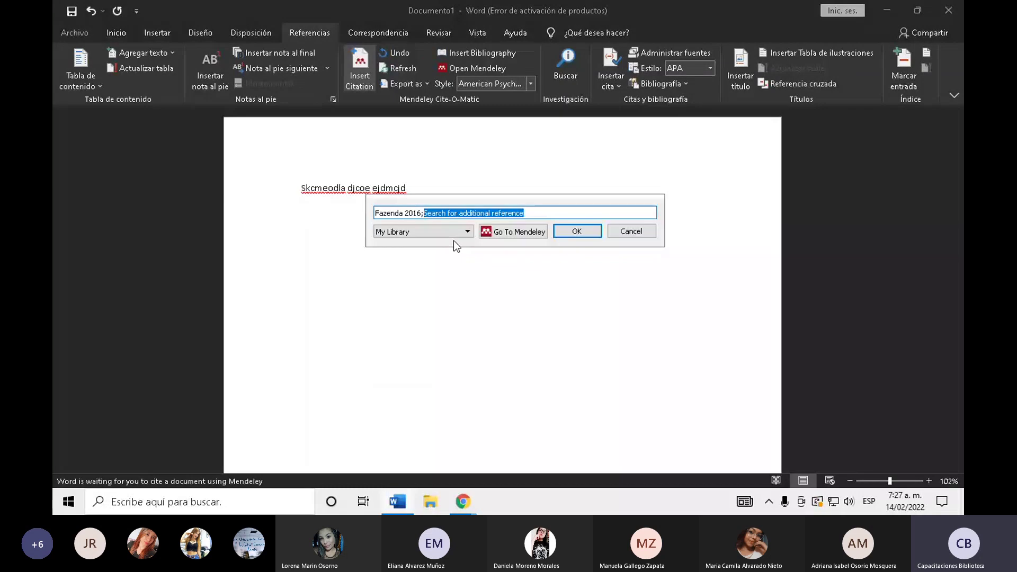
pyautogui.click(587, 234)
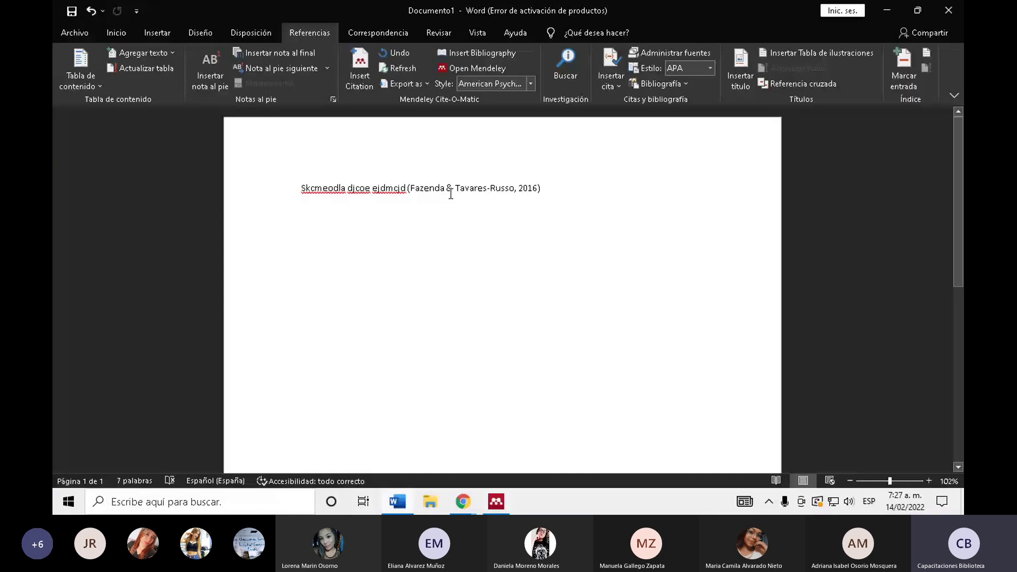
pyautogui.click(555, 190)
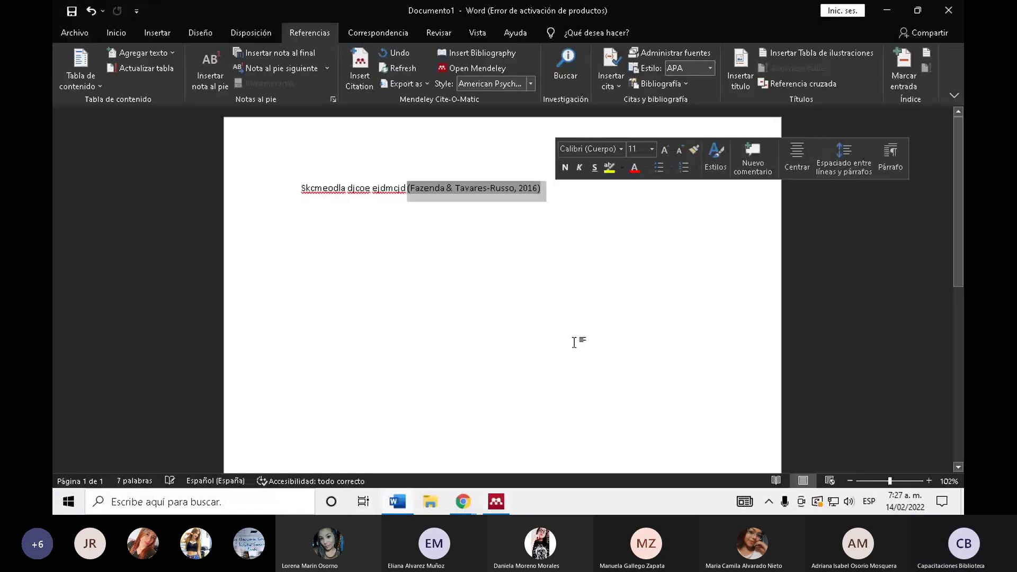
pyautogui.doubleClick(449, 186)
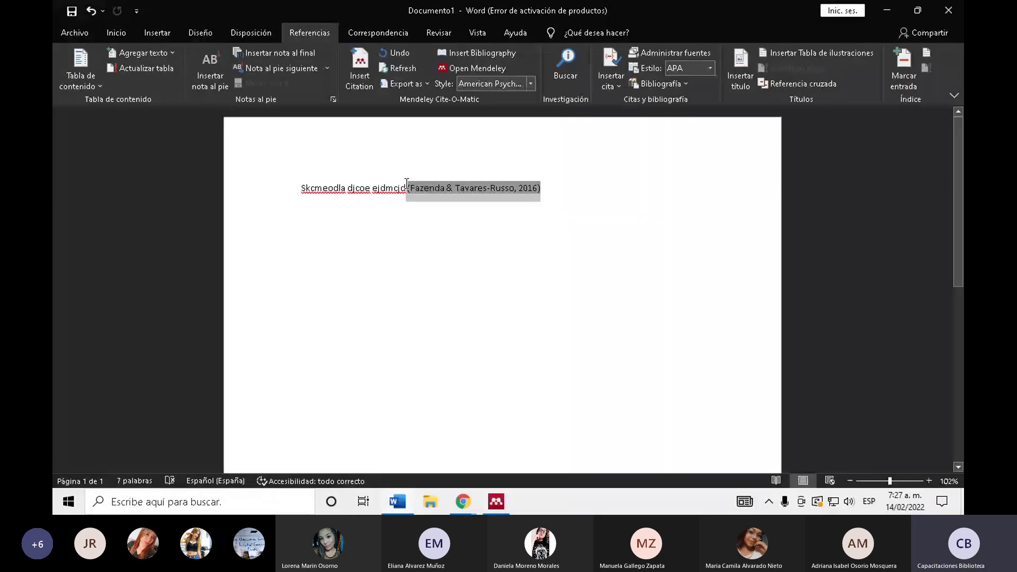
pyautogui.click(578, 191)
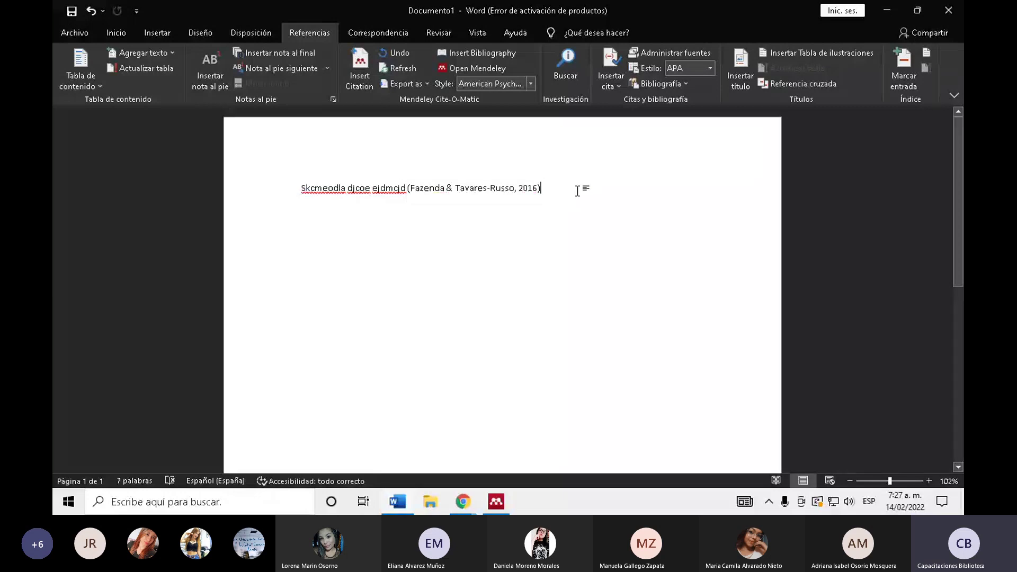
# - Type 'DJcmeddoc' on a second line and open the Mendeley citation search for it
pyautogui.click(495, 497)
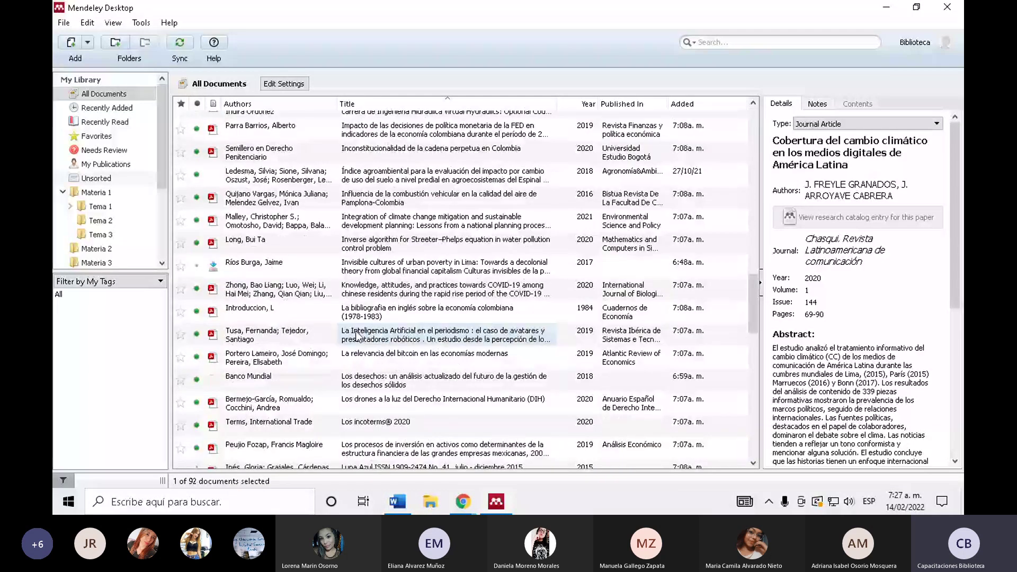
pyautogui.moveTo(464, 510)
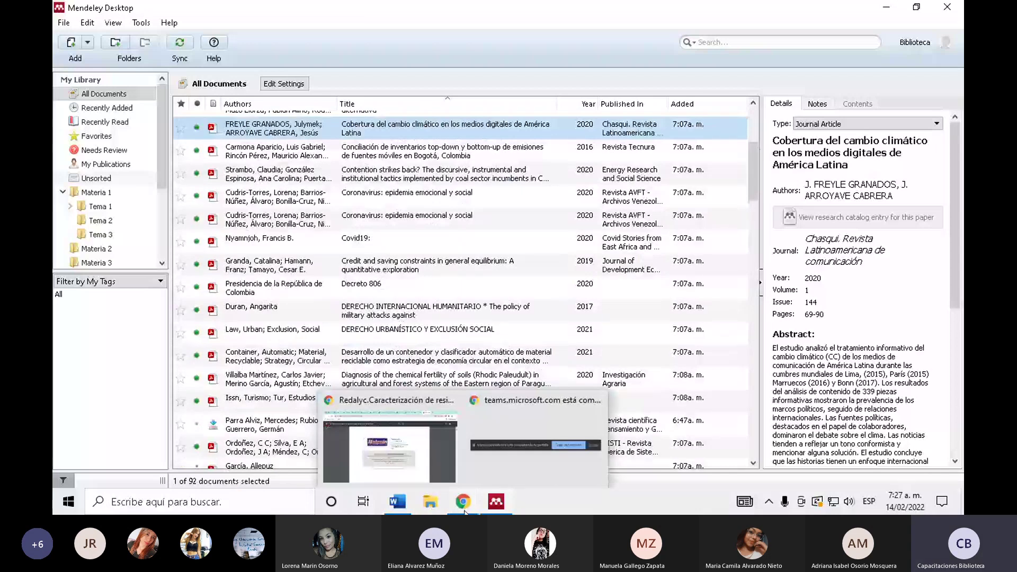
pyautogui.hotkey('alt', 'Tab')
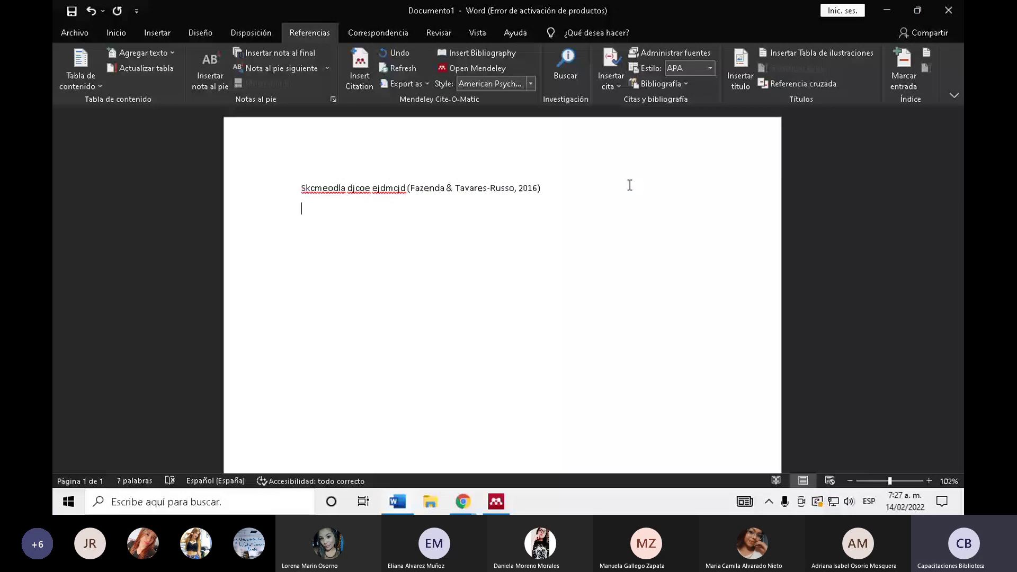
pyautogui.write('DJcmeddoc')
pyautogui.click(365, 69)
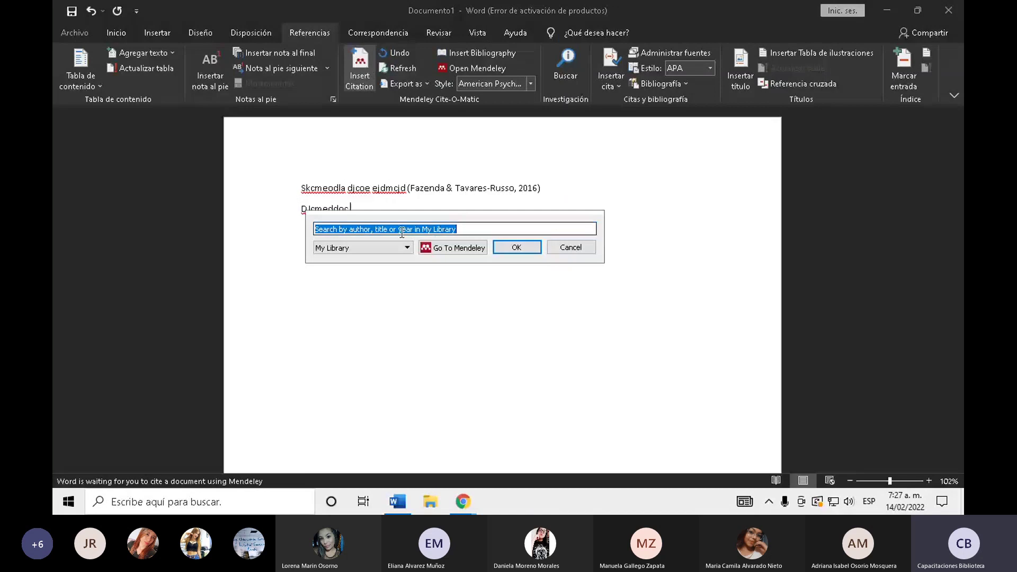
# - Cite the 2015 biowaste methane article from the Materia 1 folder, producing (Alexis et al., 2015)
pyautogui.click(458, 248)
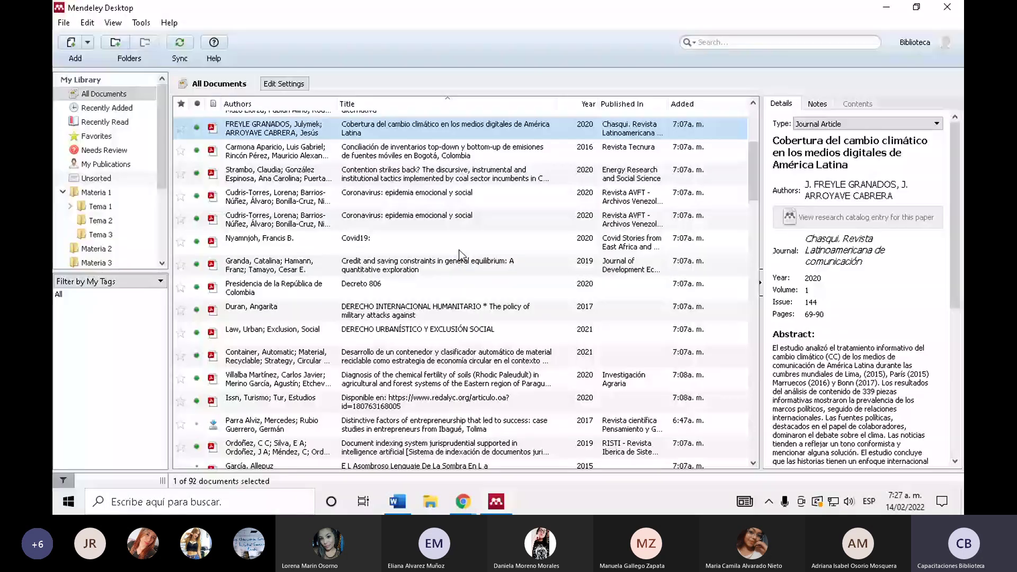
pyautogui.click(102, 195)
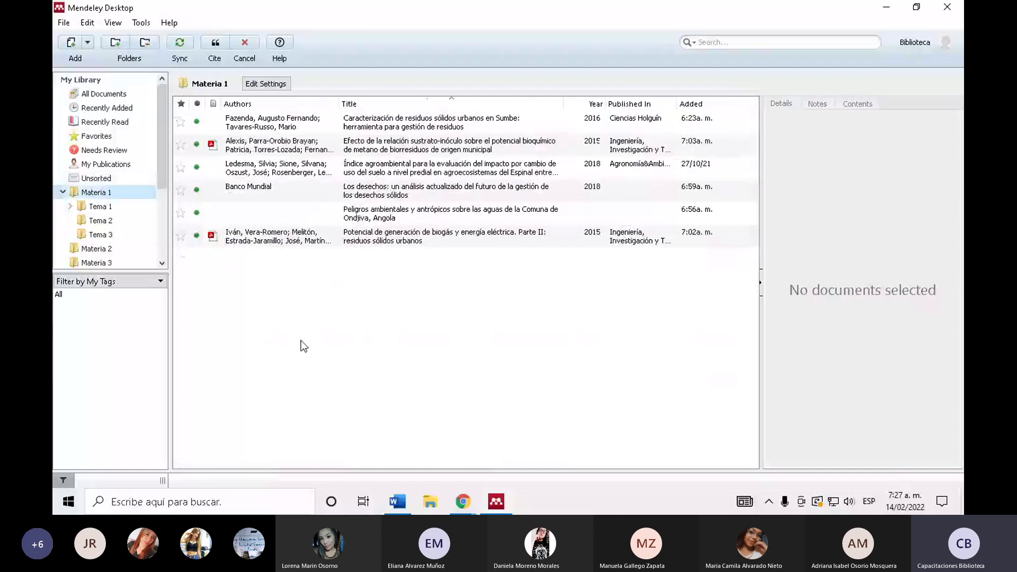
pyautogui.click(299, 129)
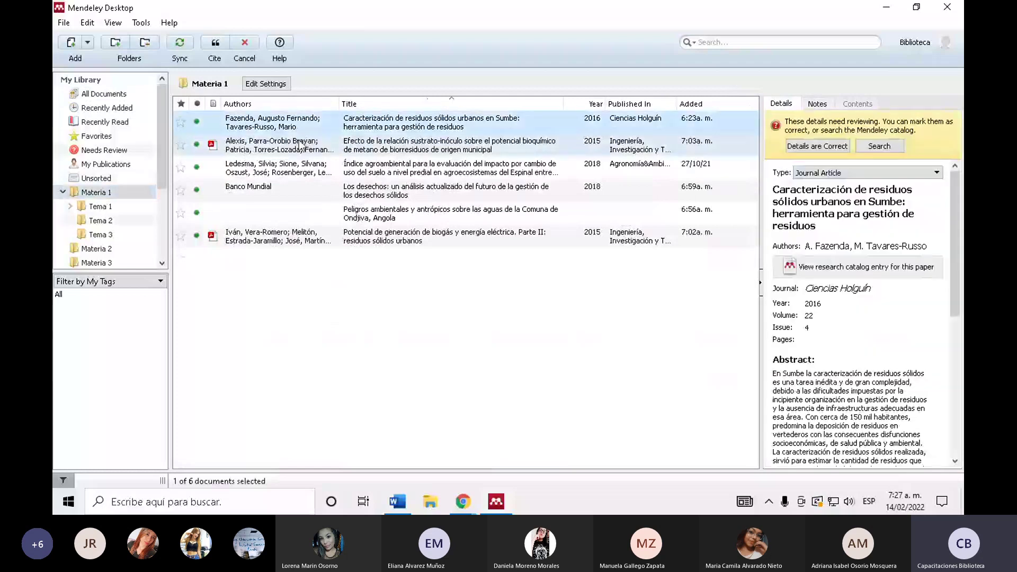
pyautogui.click(286, 151)
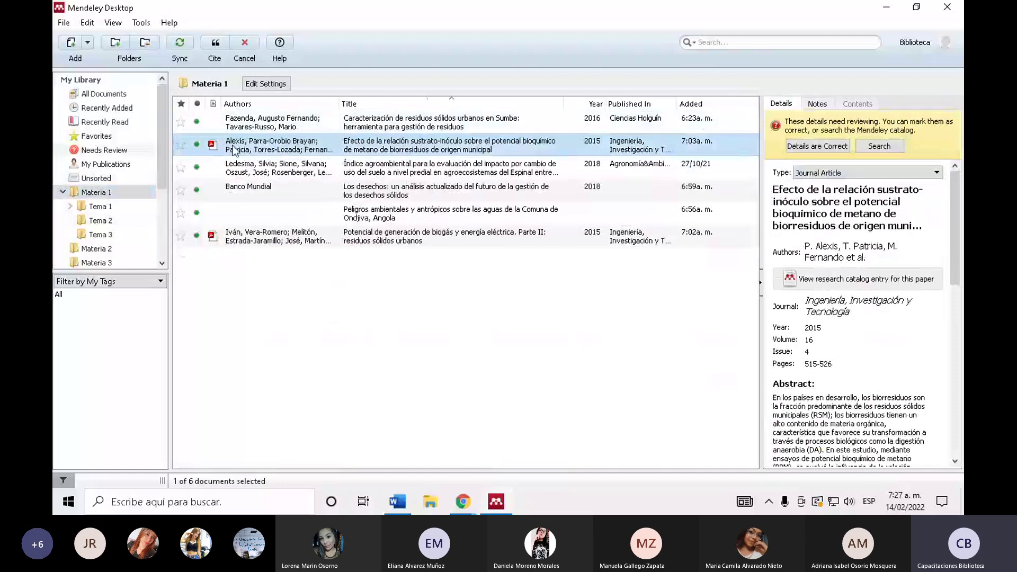
pyautogui.click(215, 47)
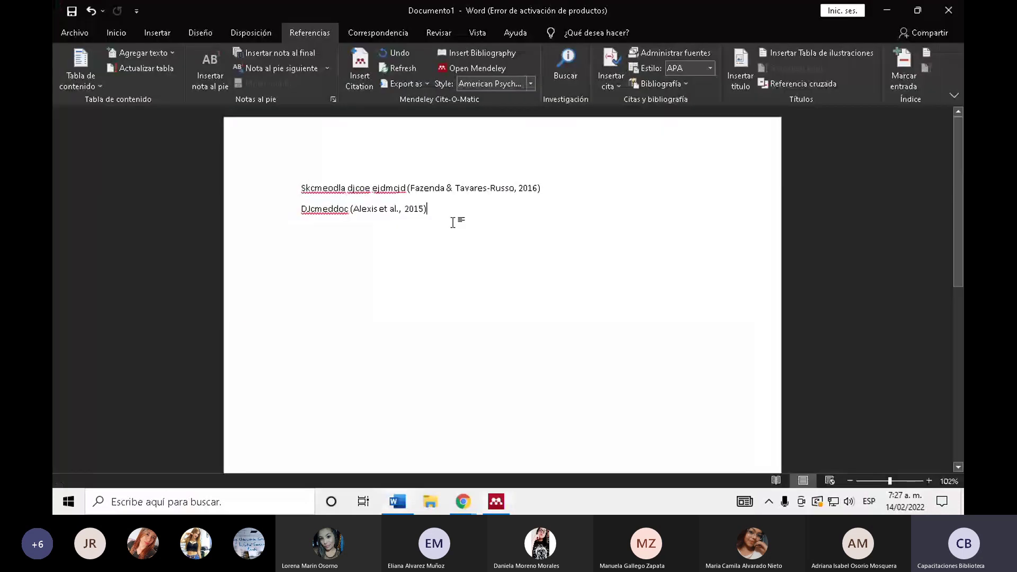
pyautogui.doubleClick(442, 210)
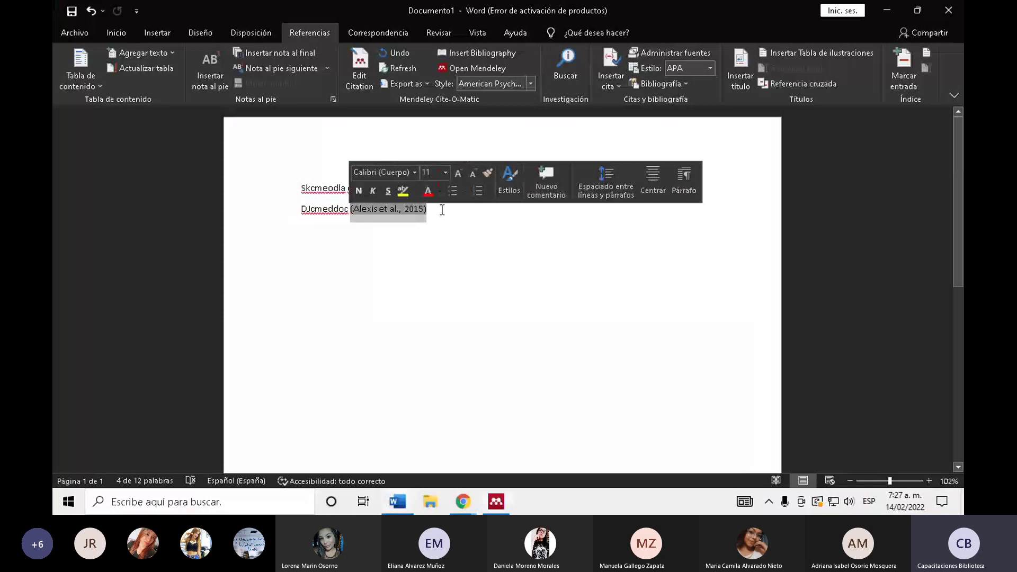
pyautogui.click(453, 215)
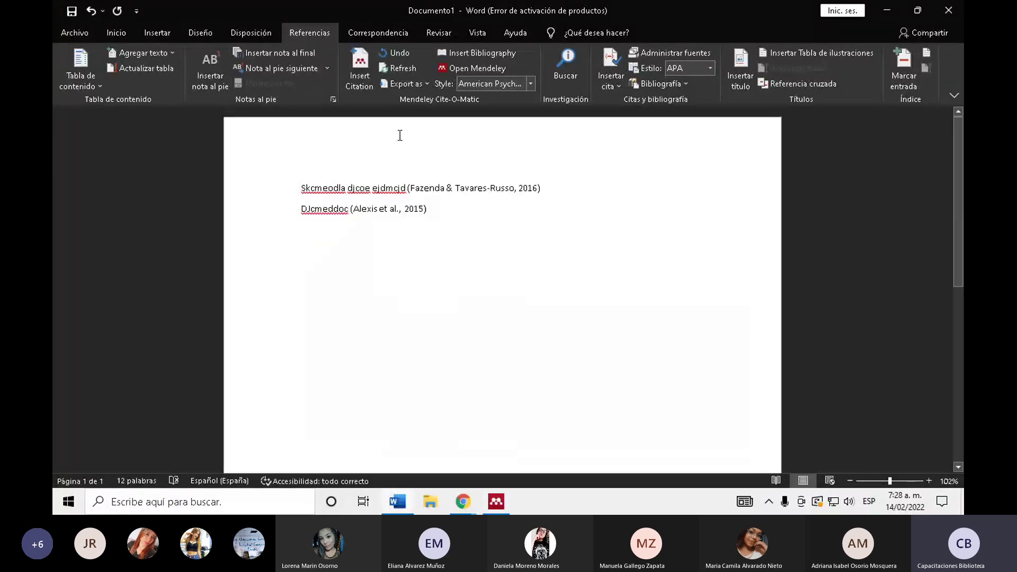
# - Insert (Ledesma et al., 2018) by citing the 2018 'Índice agroambiental…' article from Mendeley
pyautogui.click(367, 72)
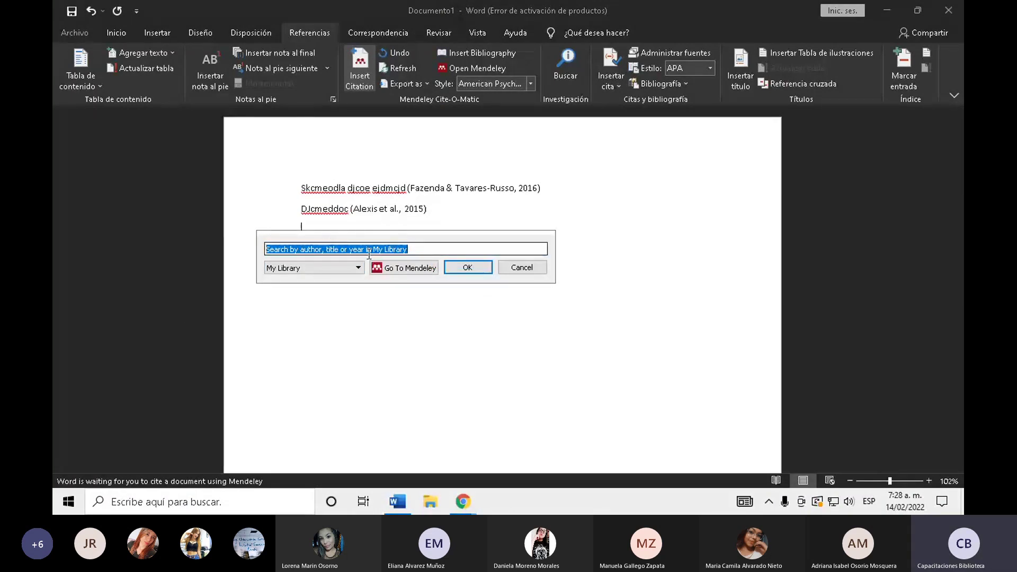
pyautogui.click(401, 270)
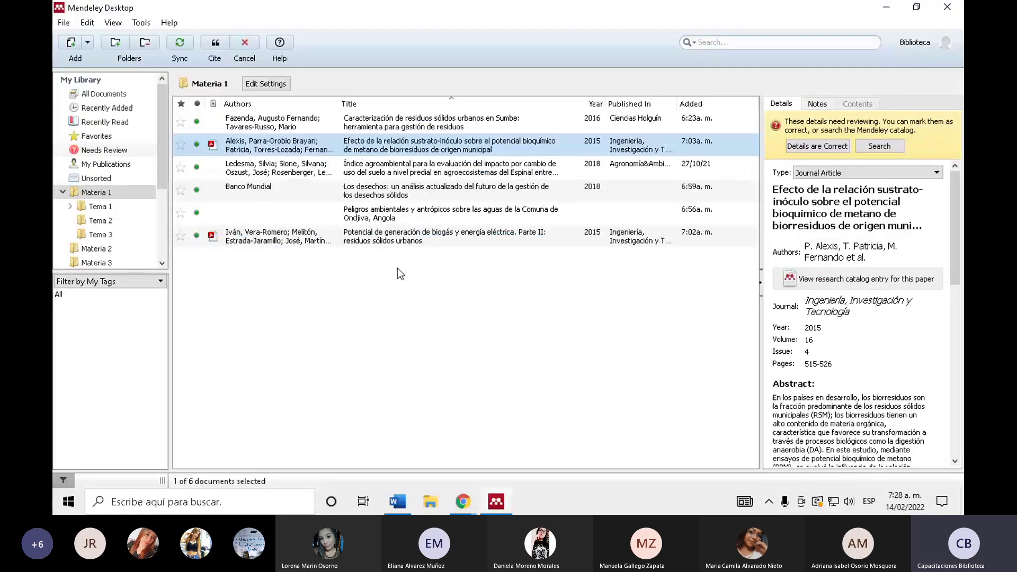
pyautogui.click(291, 171)
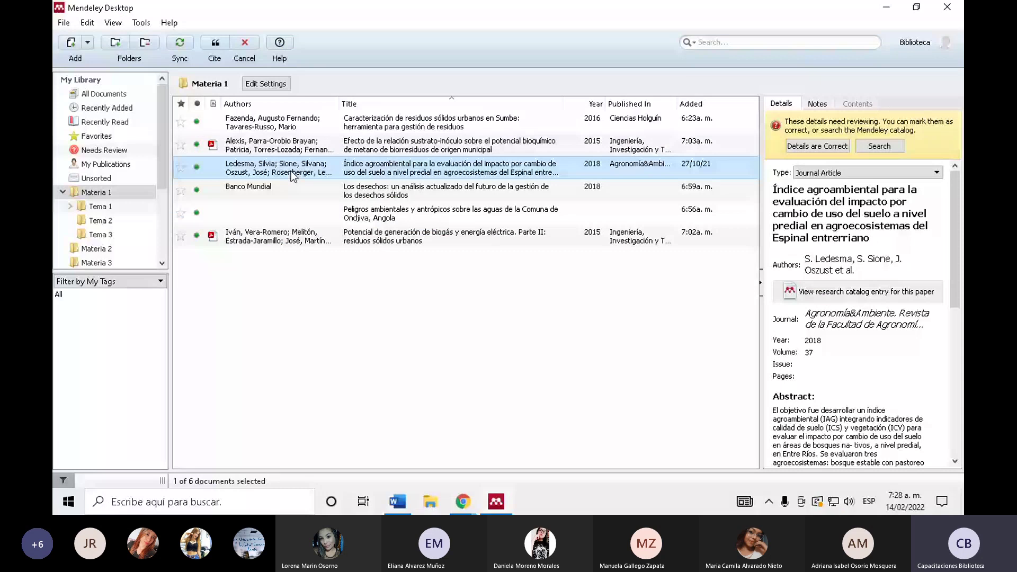
pyautogui.click(215, 49)
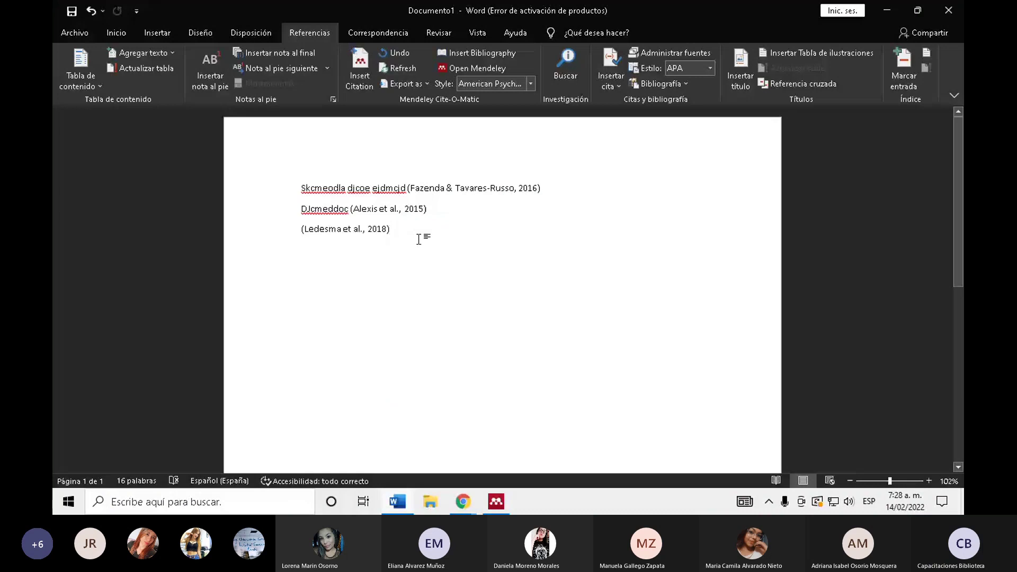
pyautogui.press('Return')
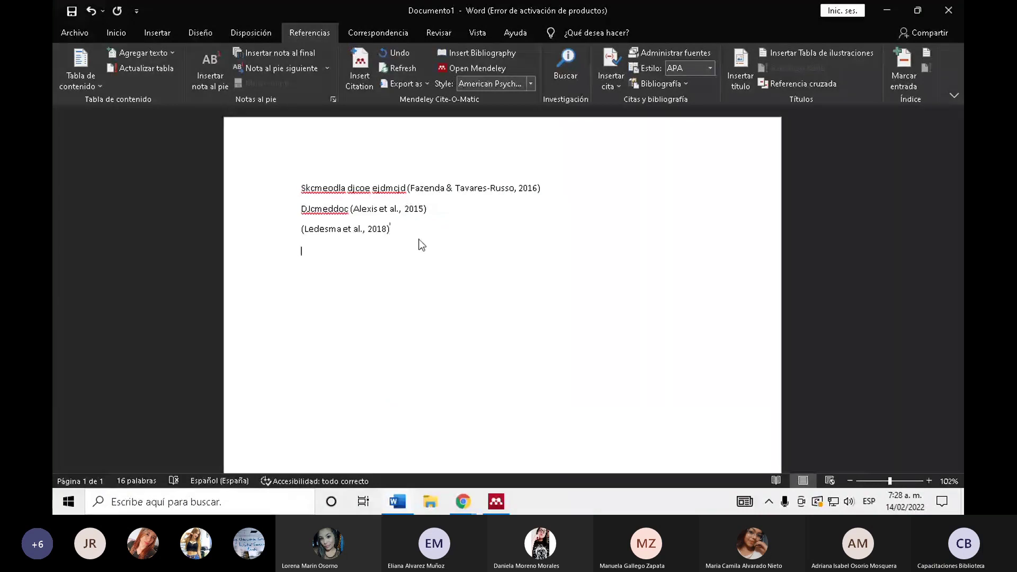
pyautogui.click(362, 80)
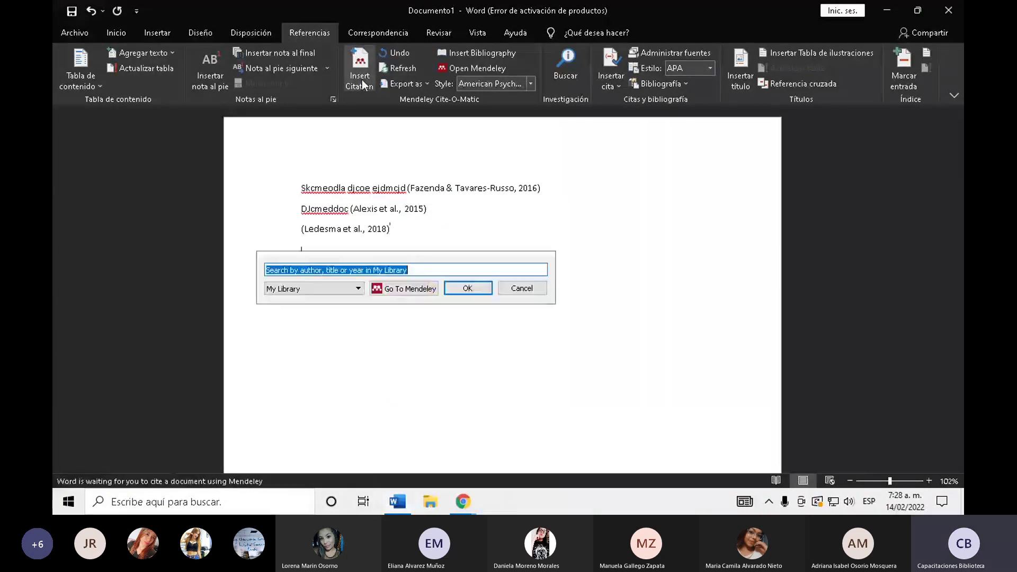
pyautogui.click(530, 291)
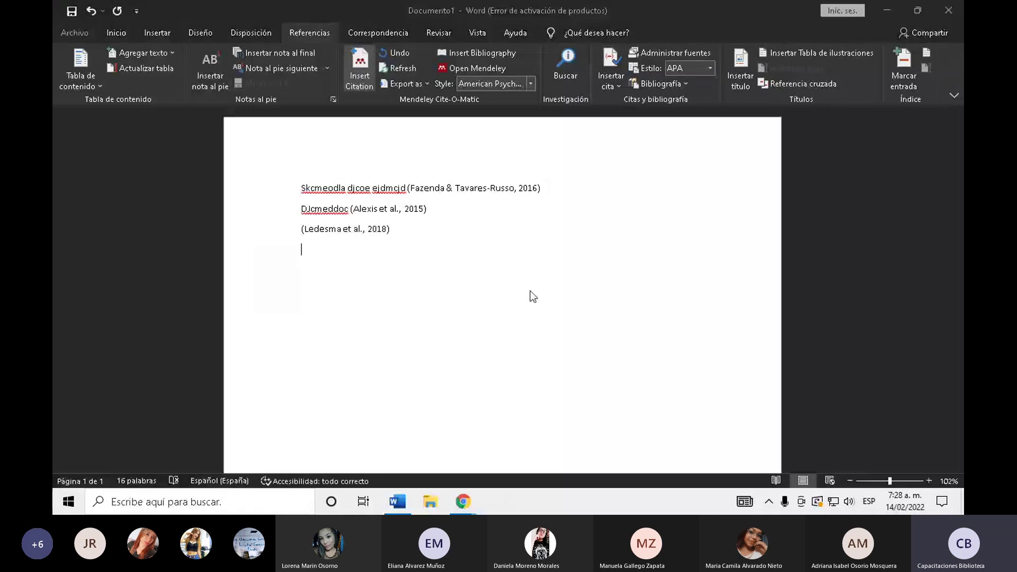
pyautogui.click(387, 257)
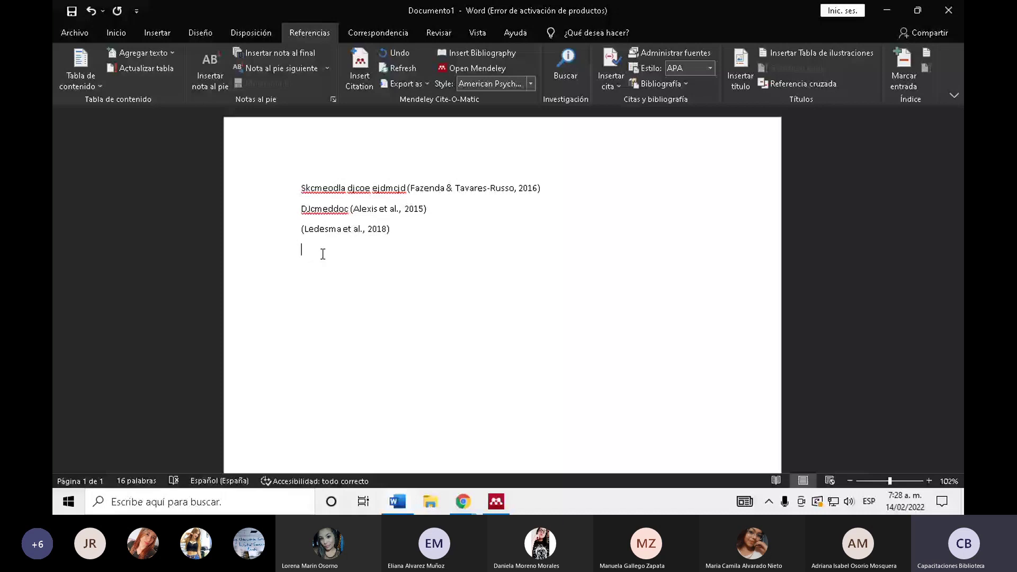
pyautogui.click(368, 231)
pyautogui.click(307, 246)
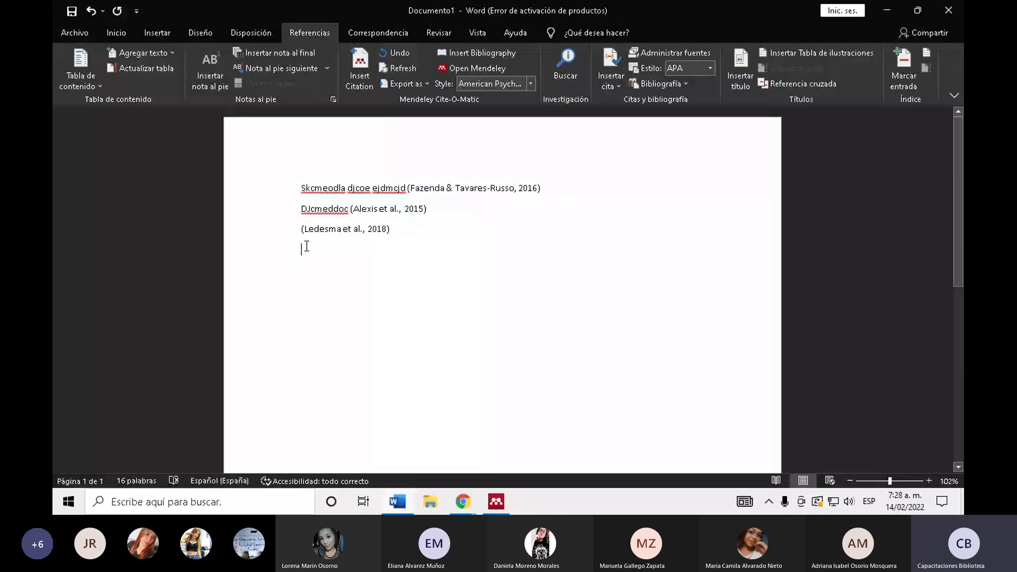
# - Append ', p. 25' to the Ledesma 2018 citation and keep the manual edit
pyautogui.click(385, 222)
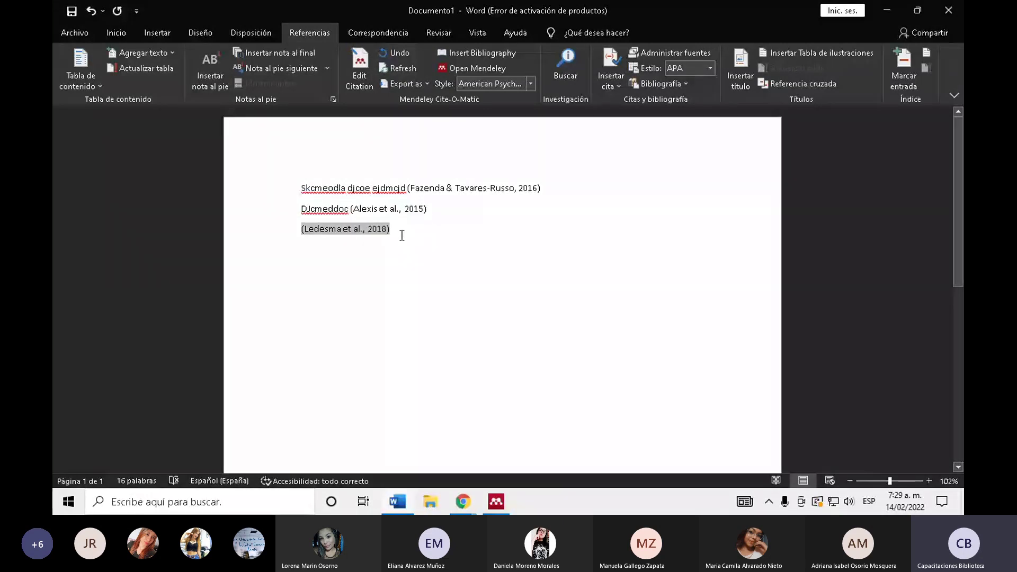
pyautogui.write(', ')
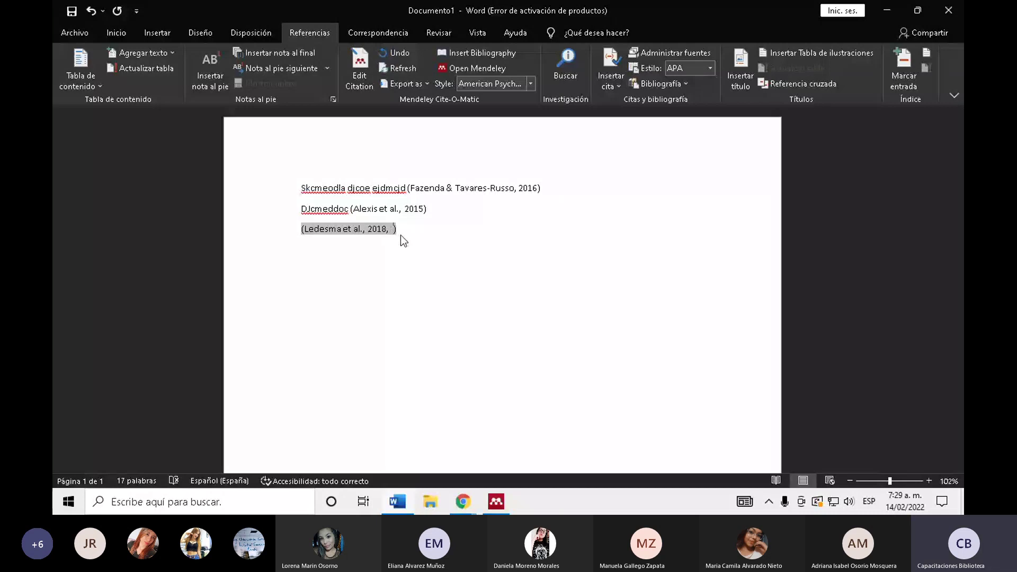
pyautogui.write('p. 25')
pyautogui.press('Return')
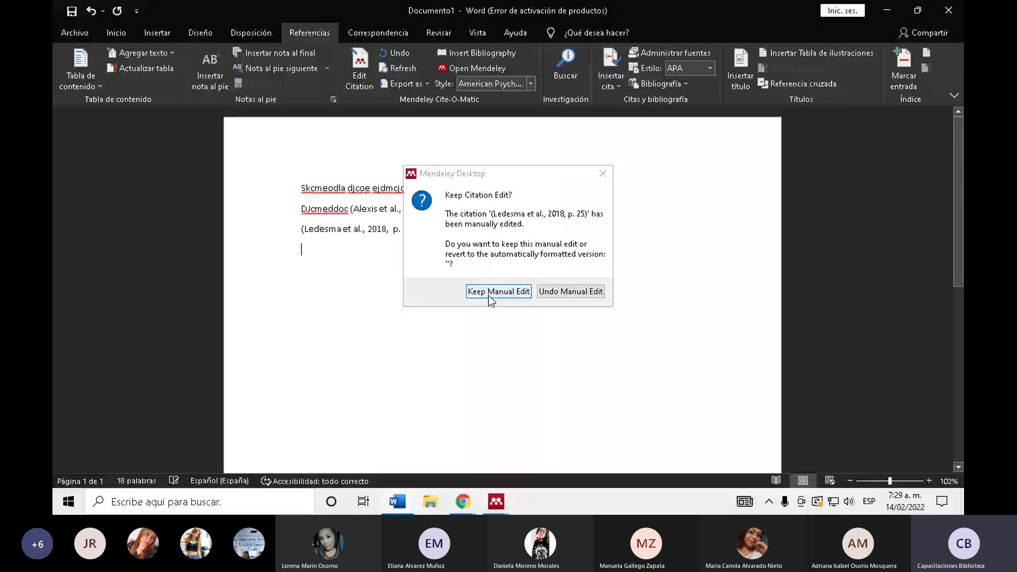
pyautogui.click(488, 293)
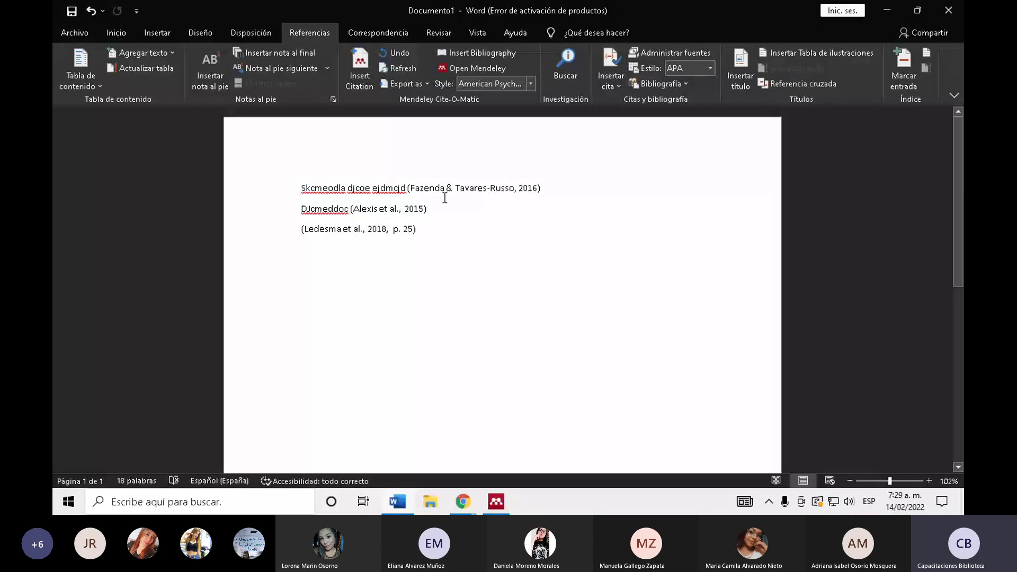
# - Append ', p. 4' to the Alexis 2015 citation and keep the manual edit
pyautogui.click(430, 213)
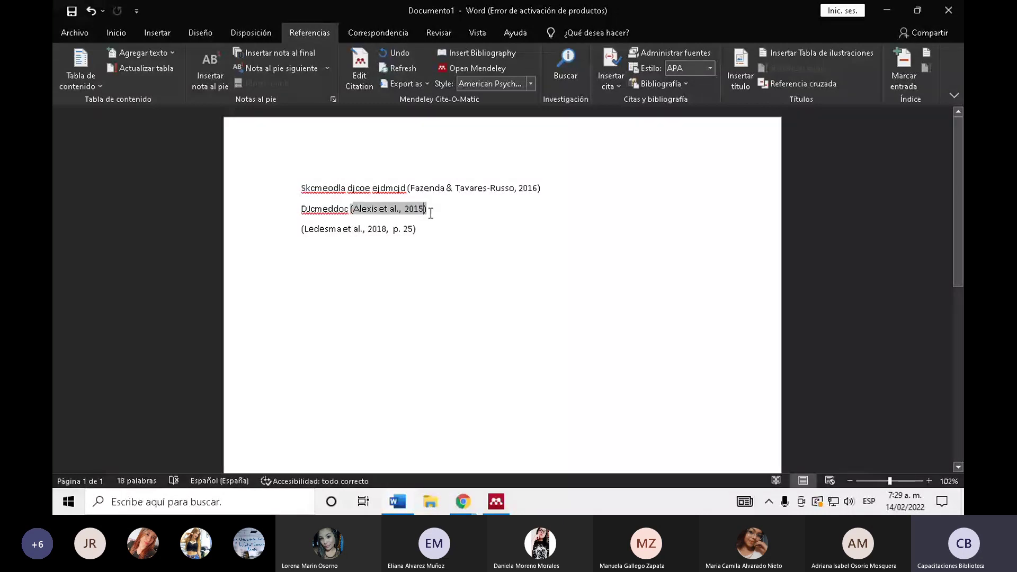
pyautogui.write(', p. 4')
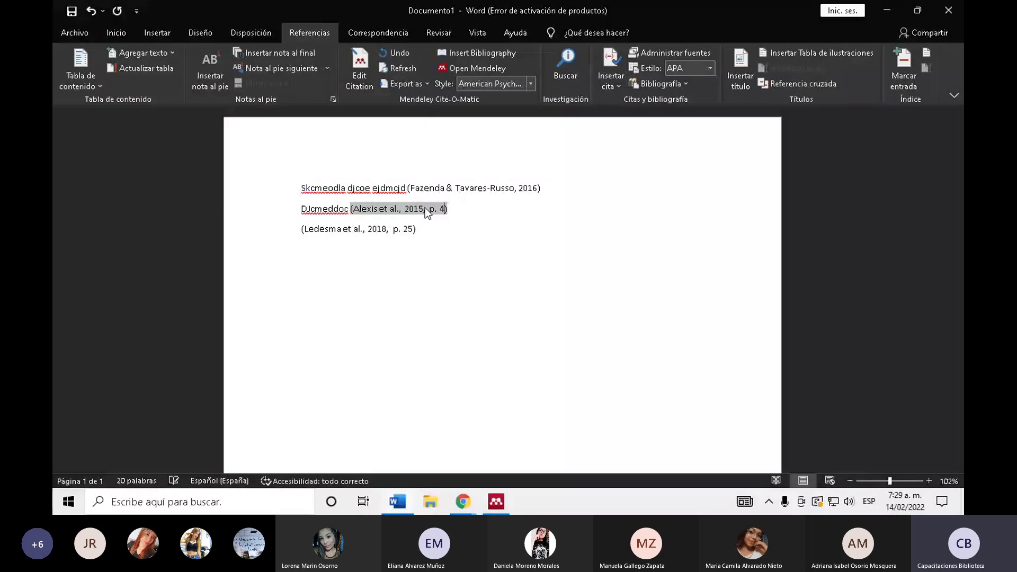
pyautogui.click(524, 299)
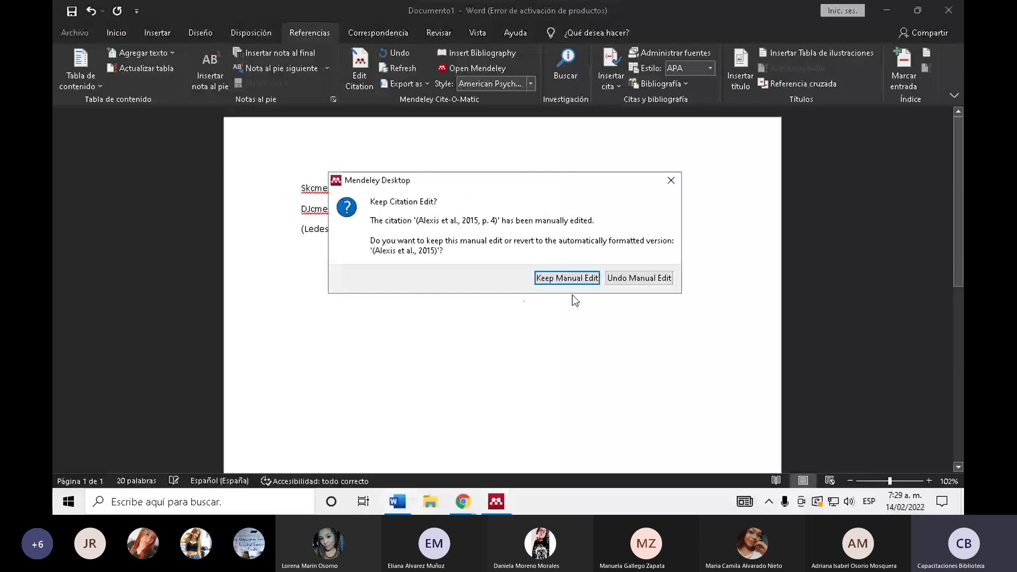
pyautogui.click(566, 278)
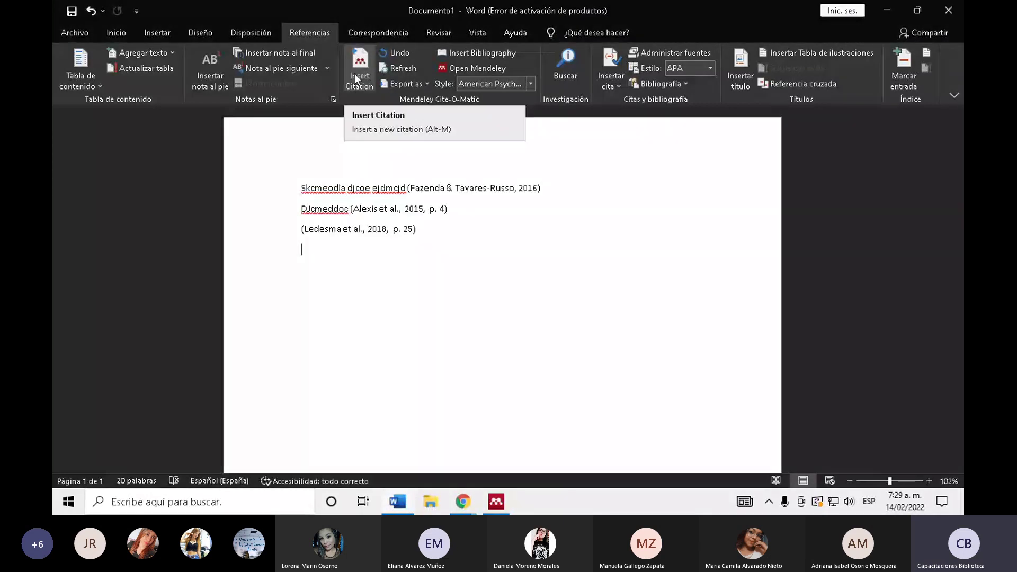
pyautogui.click(497, 503)
# - Search 'ivan' and select the 2015 biogas energy article for a new citation
pyautogui.click(349, 236)
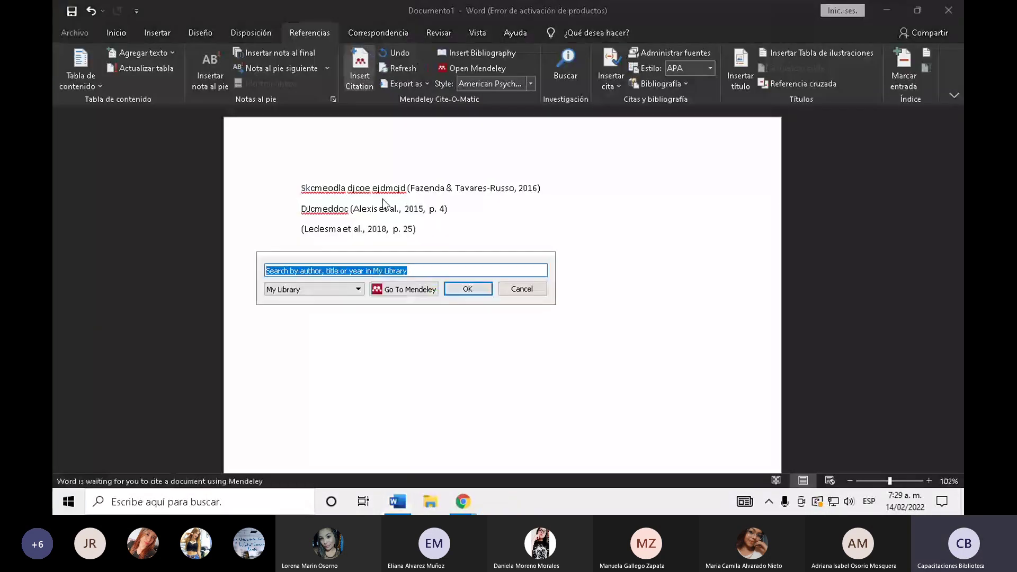
pyautogui.write('ivan')
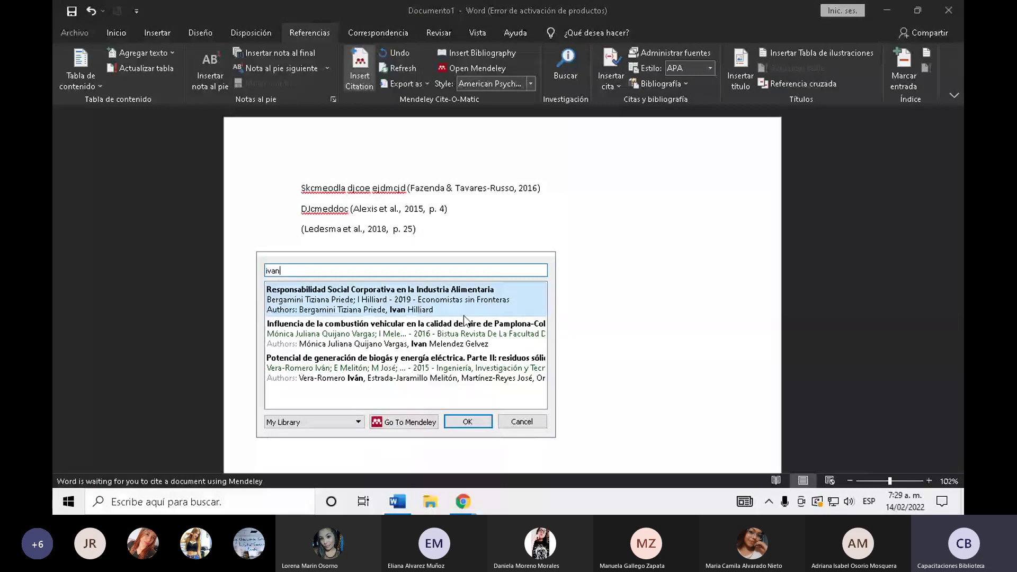
pyautogui.press('Down')
pyautogui.press('Down')
pyautogui.press('Return')
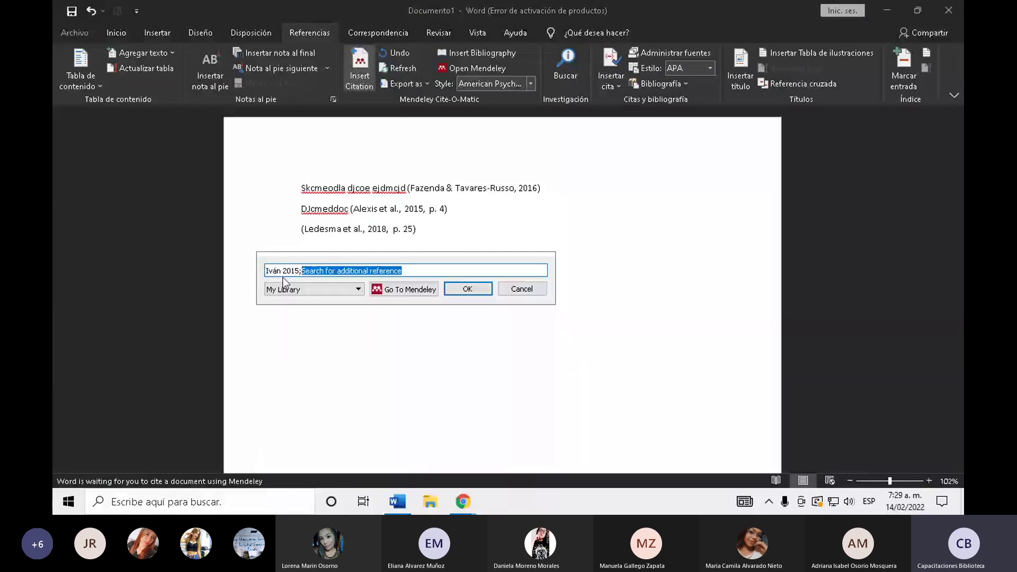
# - Set the Iván citation's locator to page 8, confirm it, and start a new empty line
pyautogui.click(286, 270)
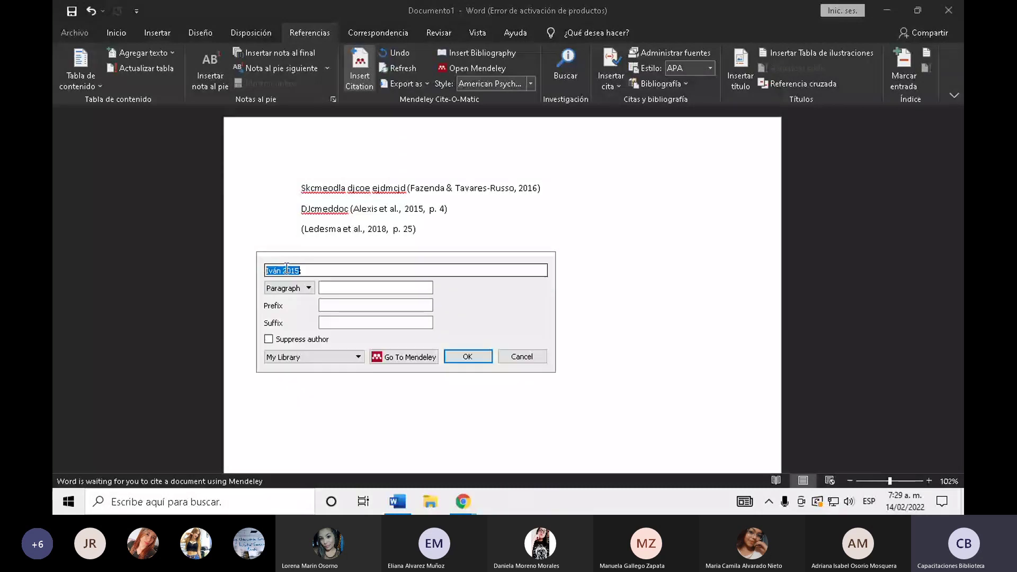
pyautogui.click(308, 288)
pyautogui.scroll(-2, 289, 333)
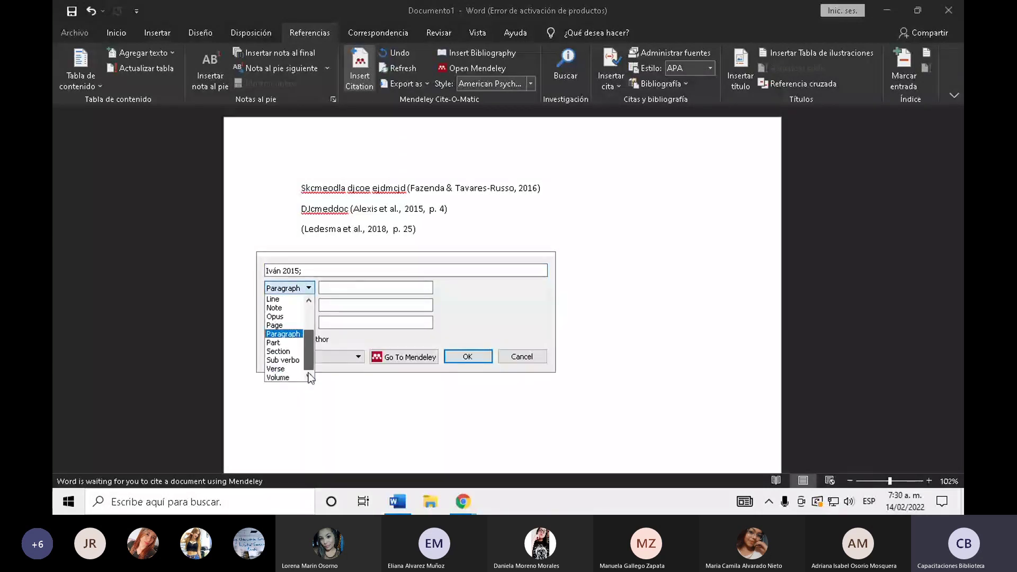
pyautogui.click(281, 326)
pyautogui.click(359, 285)
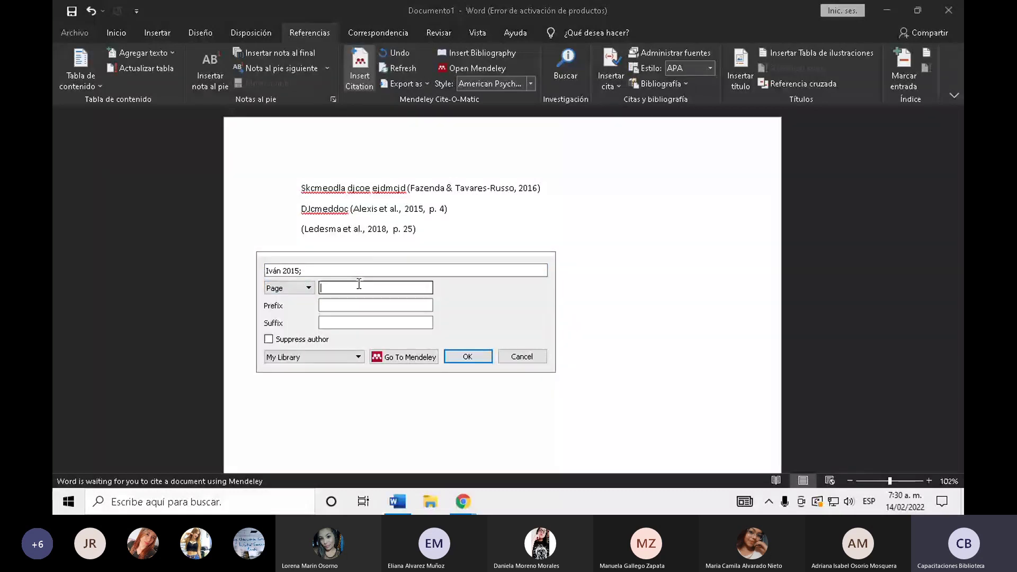
pyautogui.write('8')
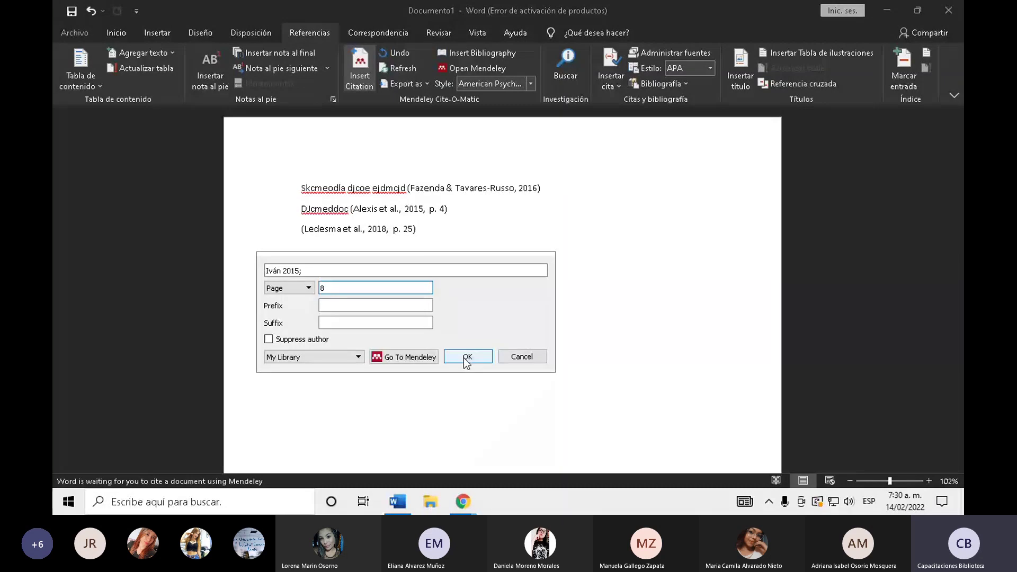
pyautogui.click(468, 357)
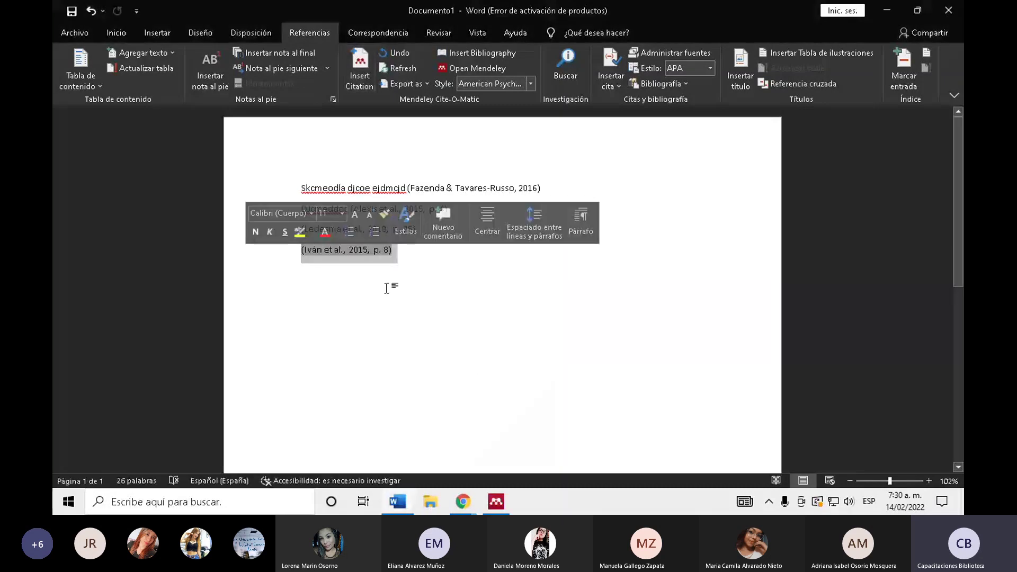
pyautogui.click(439, 271)
pyautogui.press('Return')
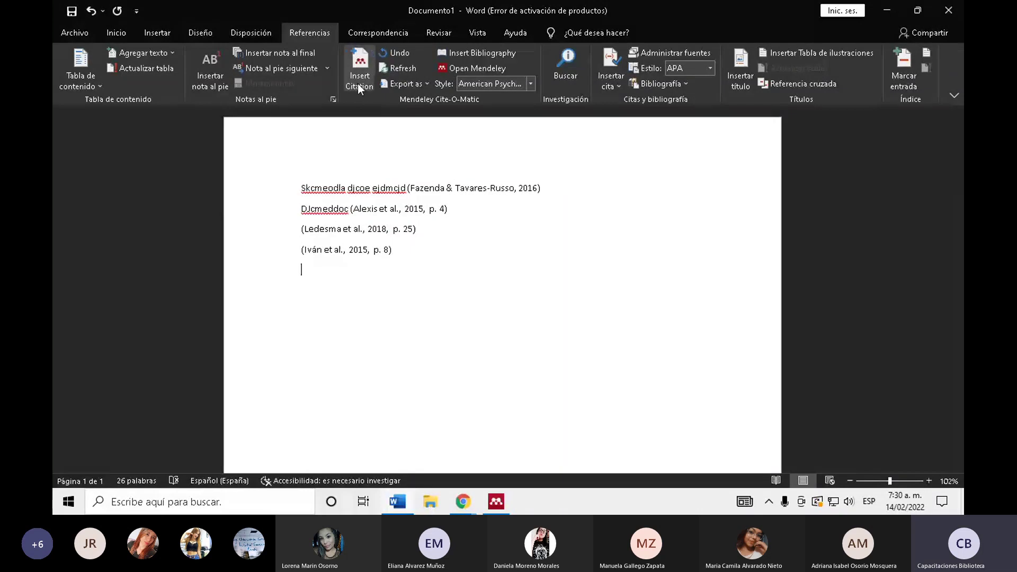
# - Bring up the full Mendeley library under All Documents to find the Strambo 2020 article
pyautogui.click(358, 83)
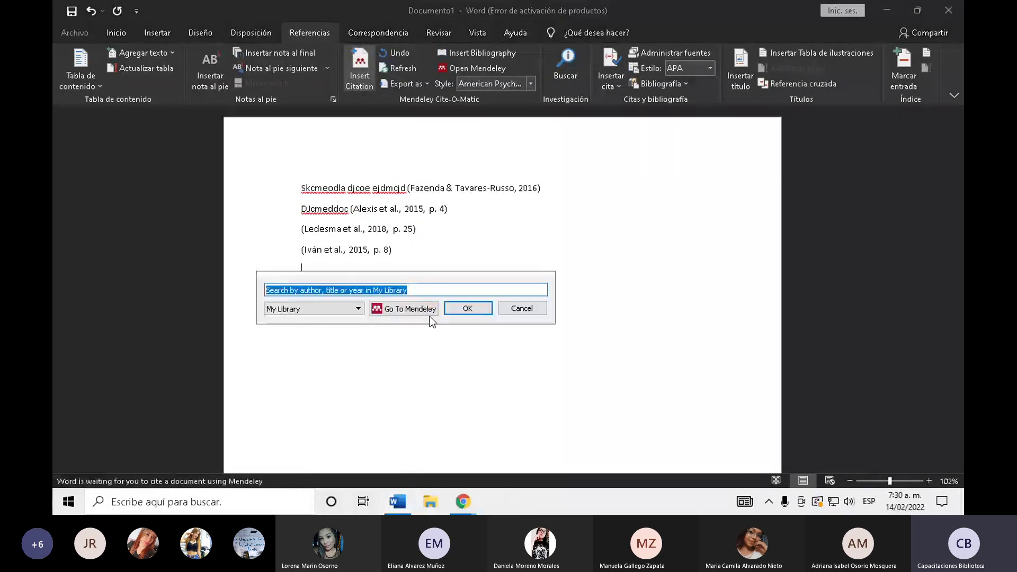
pyautogui.click(430, 317)
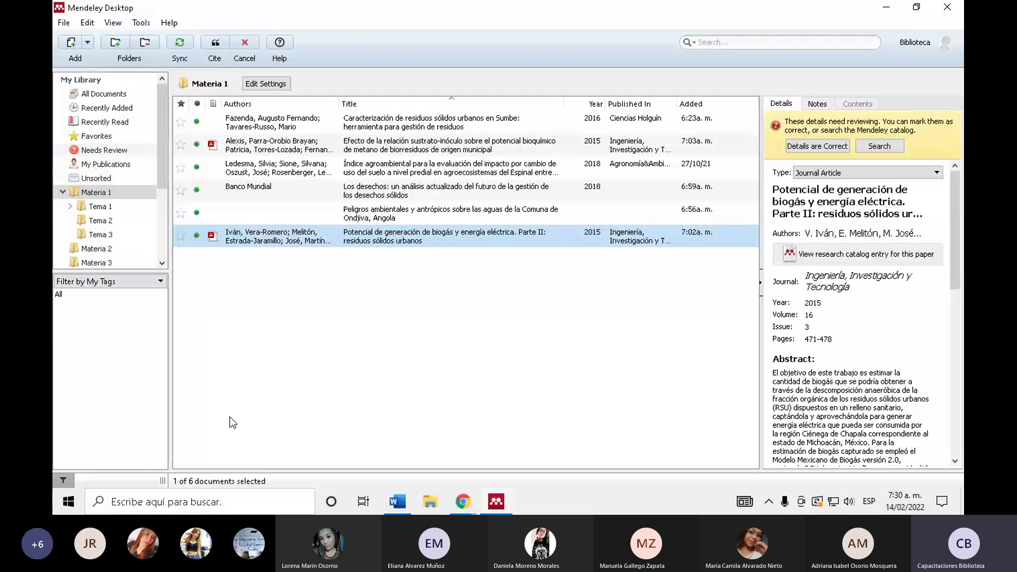
pyautogui.click(124, 95)
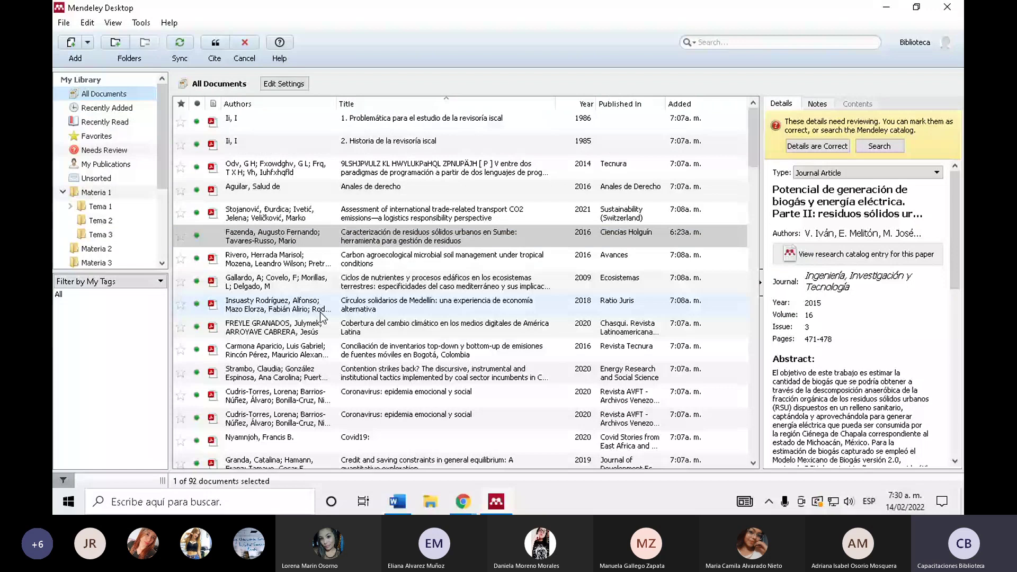
pyautogui.scroll(-2, 321, 316)
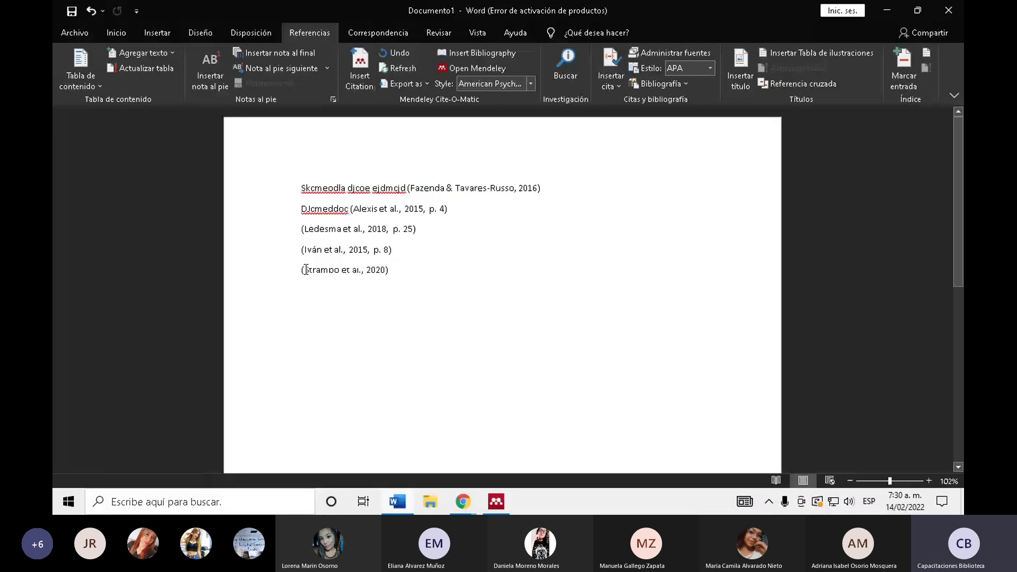
# - Turn the Strambo citation into narrative Strambo et al. (2020), keep the manual edit, and add 'hjajs cejdkceoc (p. 7)'
pyautogui.press('BackSpace')
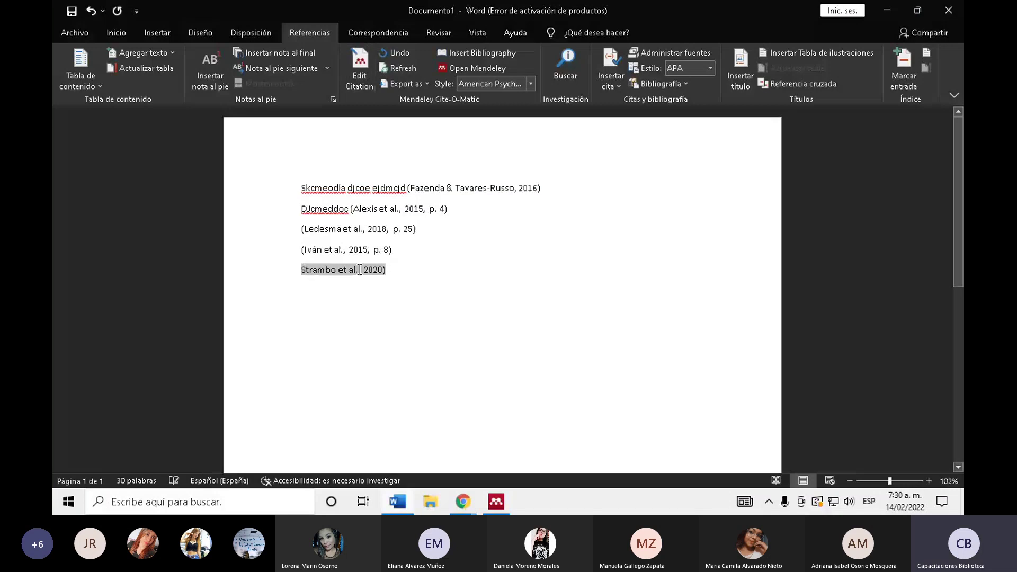
pyautogui.click(360, 270)
pyautogui.press('BackSpace')
pyautogui.click(439, 285)
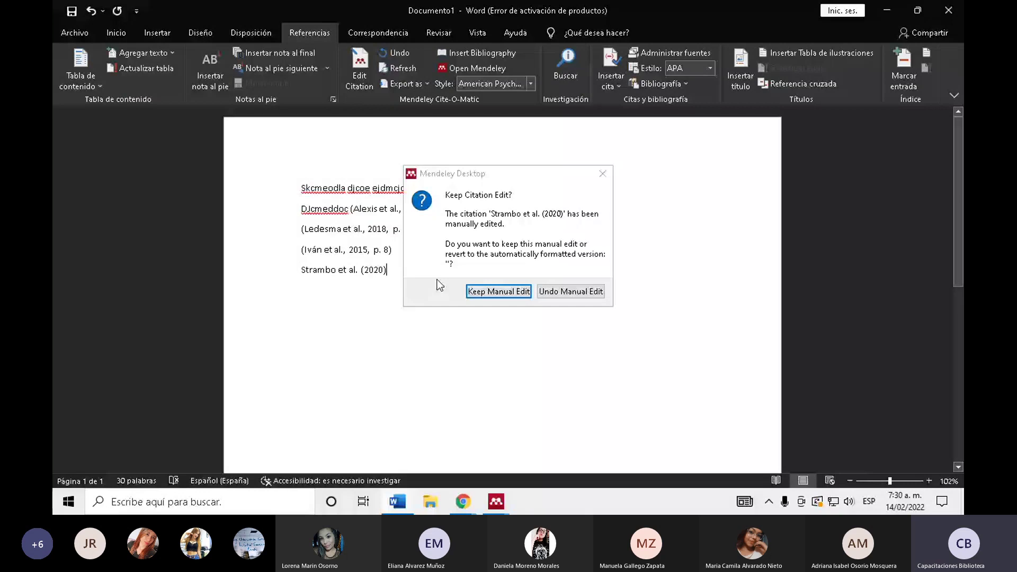
pyautogui.press('Return')
pyautogui.write('hjajs cejdkceoc')
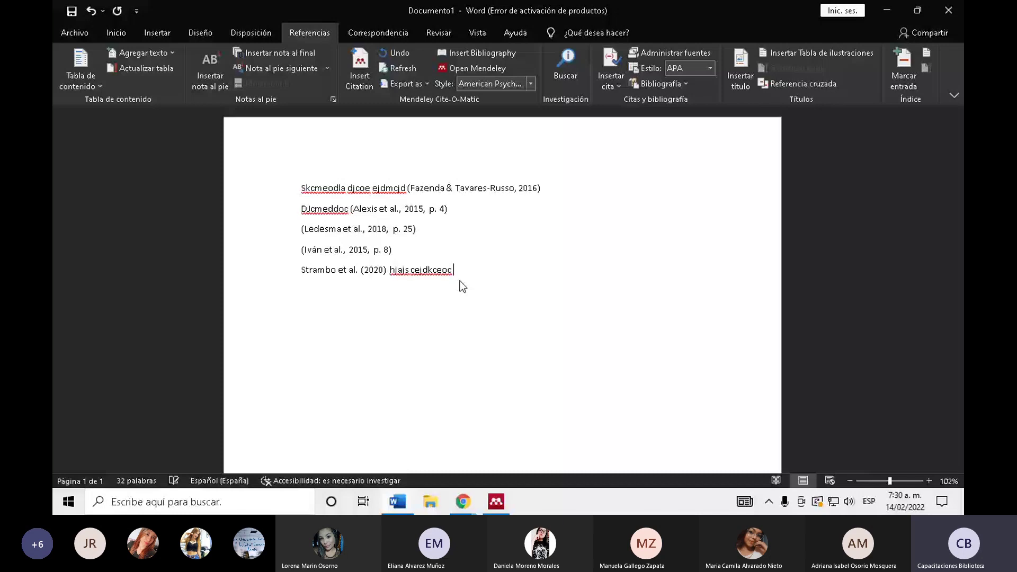
pyautogui.write(' (p. 7)')
pyautogui.press('Return')
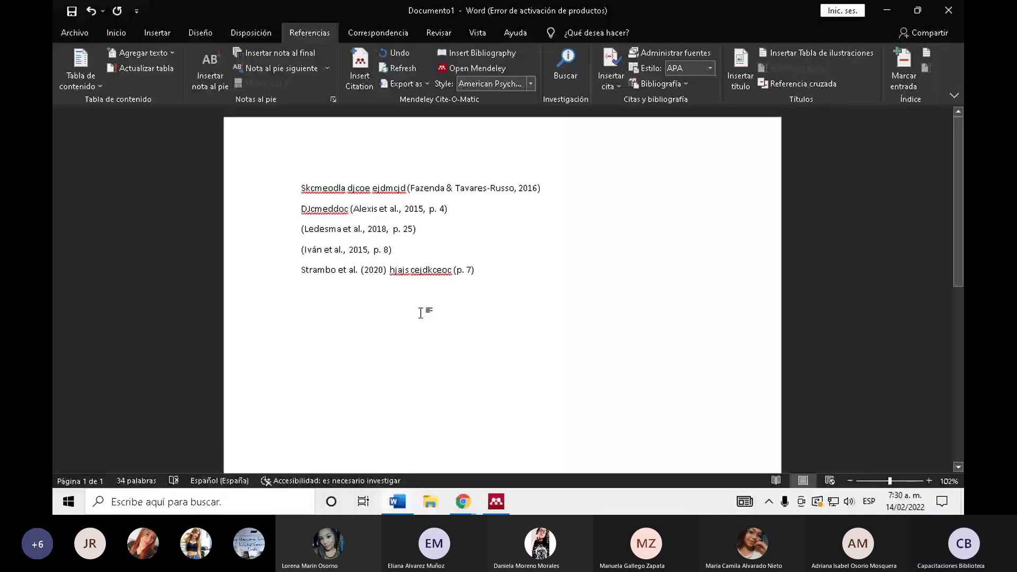
pyautogui.hotkey('alt', 'Tab')
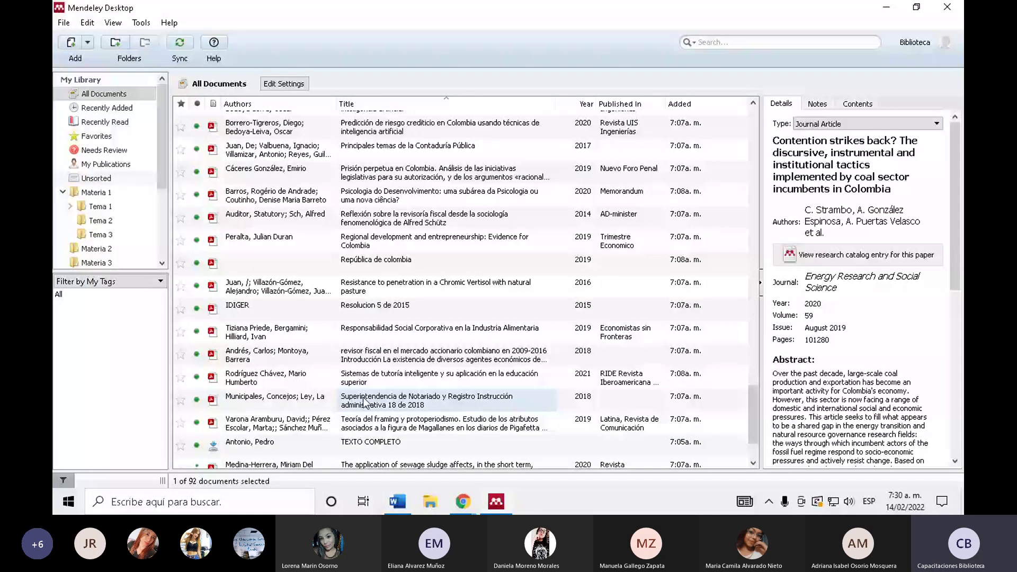
pyautogui.scroll(15, 364, 402)
pyautogui.click(463, 497)
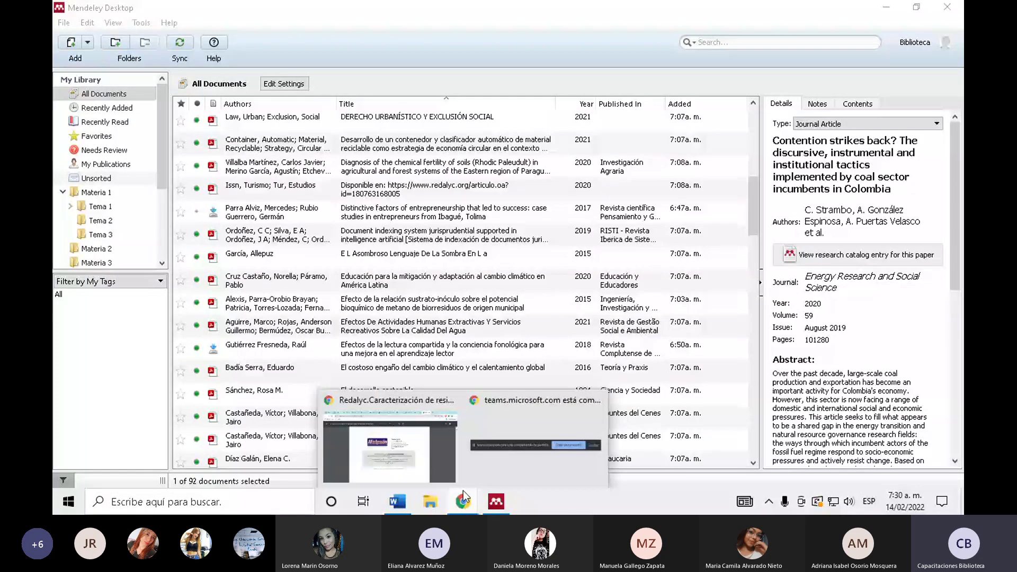
pyautogui.hotkey('alt', 'Tab')
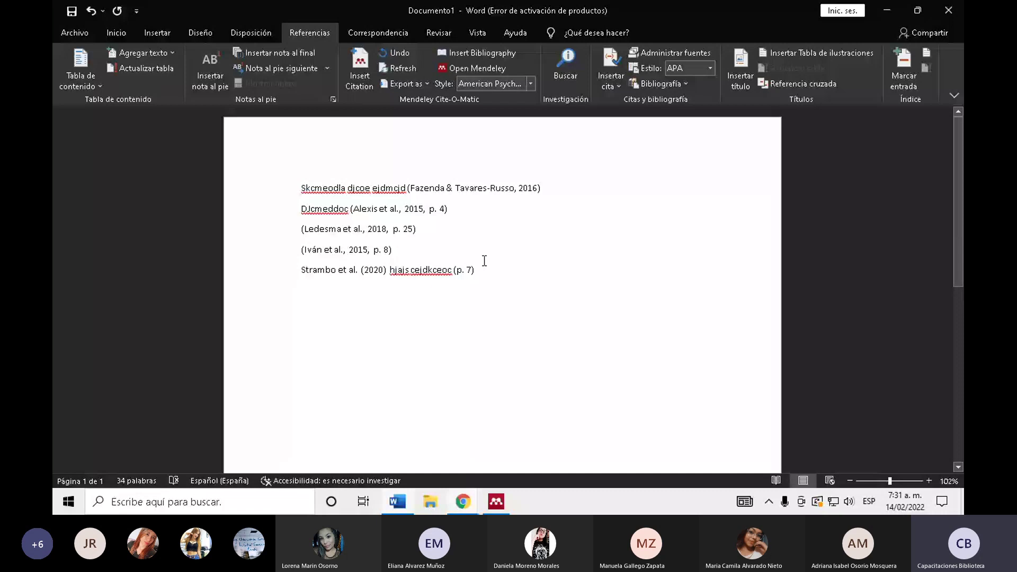
# - Insert the Mendeley Referencias bibliography and add an empty line after the Strambo line
pyautogui.click(471, 56)
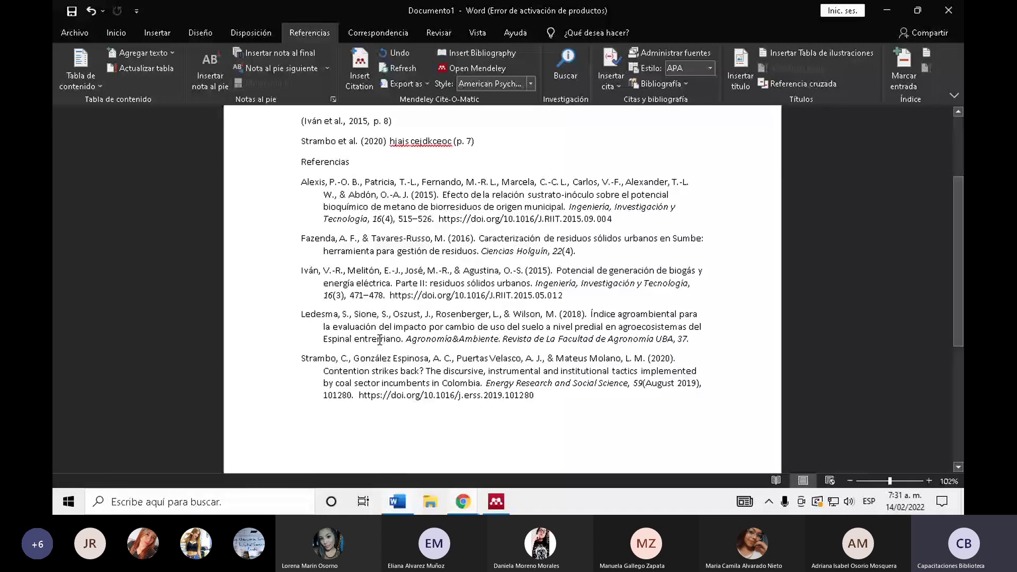
pyautogui.scroll(4, 451, 251)
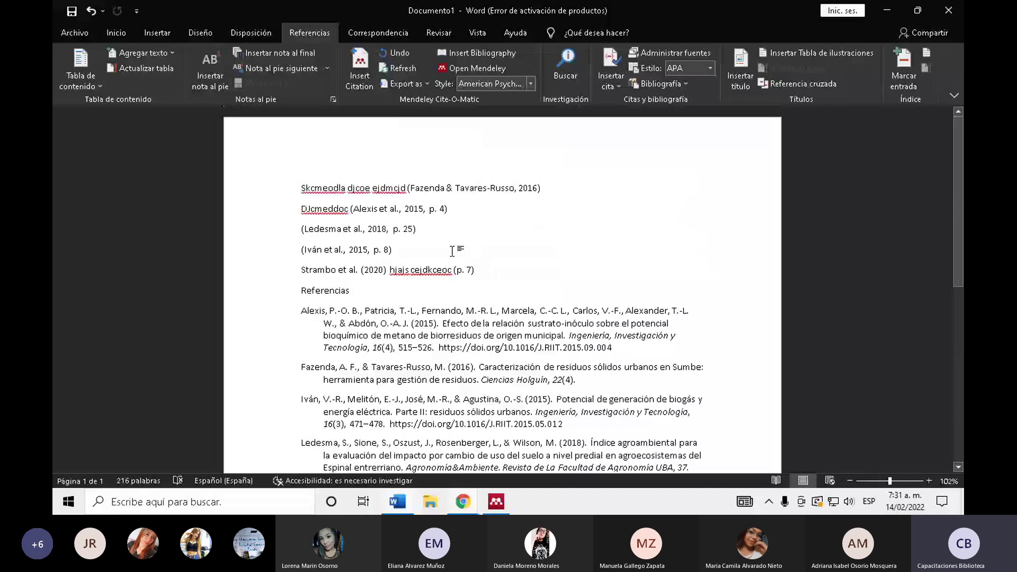
pyautogui.click(497, 279)
pyautogui.press('Return')
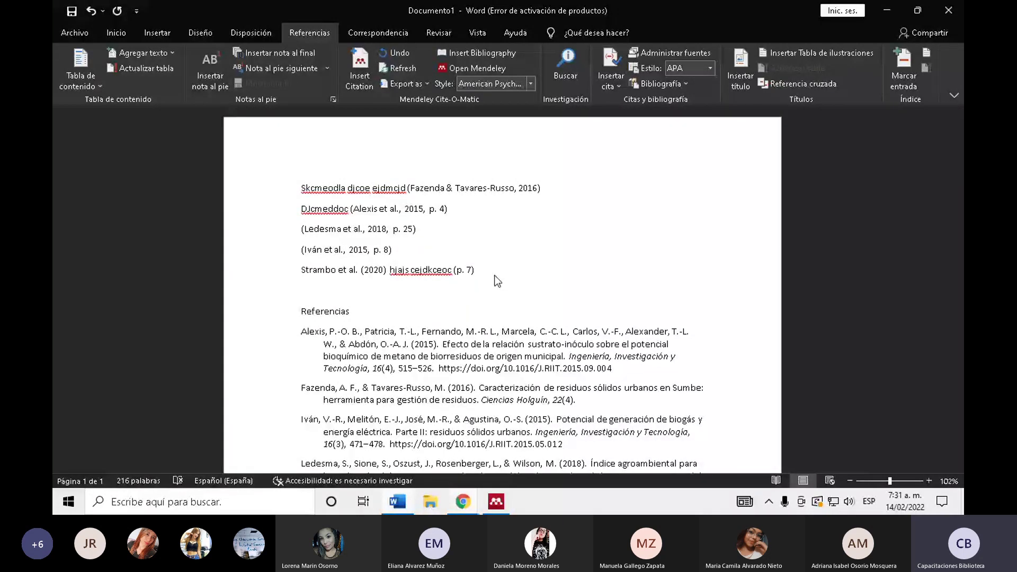
# - Type the line 'Jaramillo (2022)' above Referencias, followed by a blank line
pyautogui.write('Jaramillo (2022)')
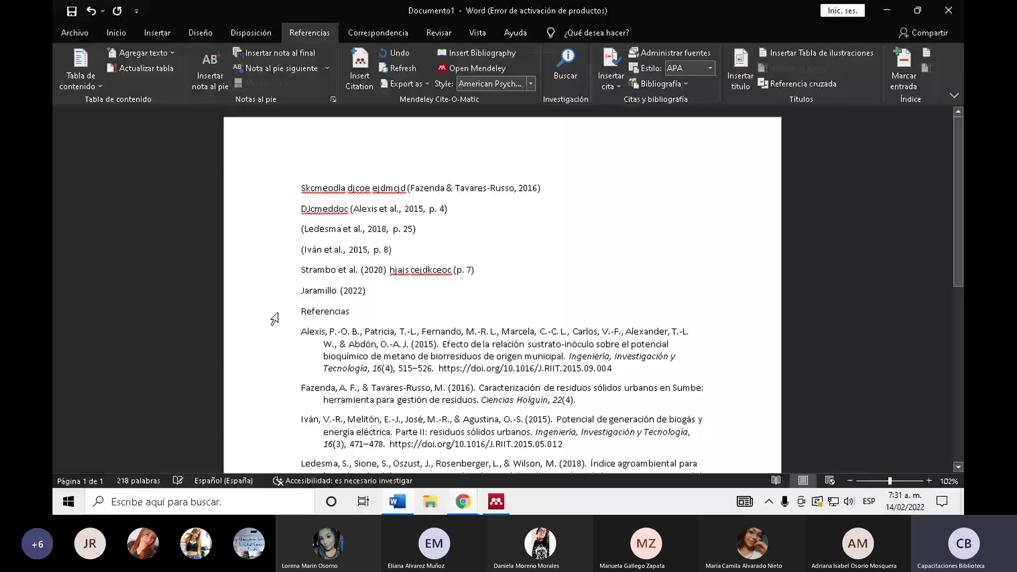
pyautogui.scroll(-5, 545, 364)
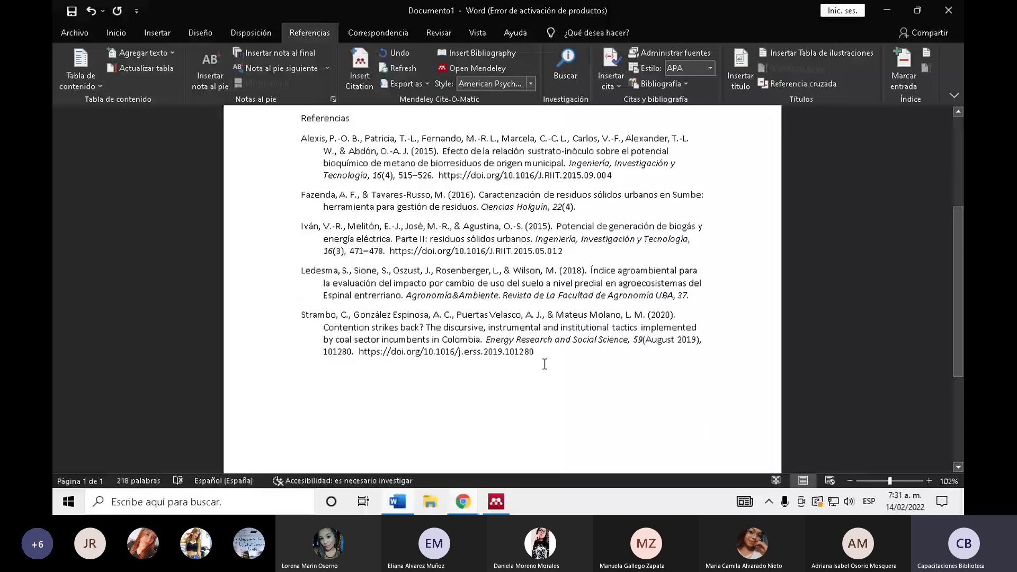
pyautogui.scroll(4, 545, 364)
pyautogui.press('Return')
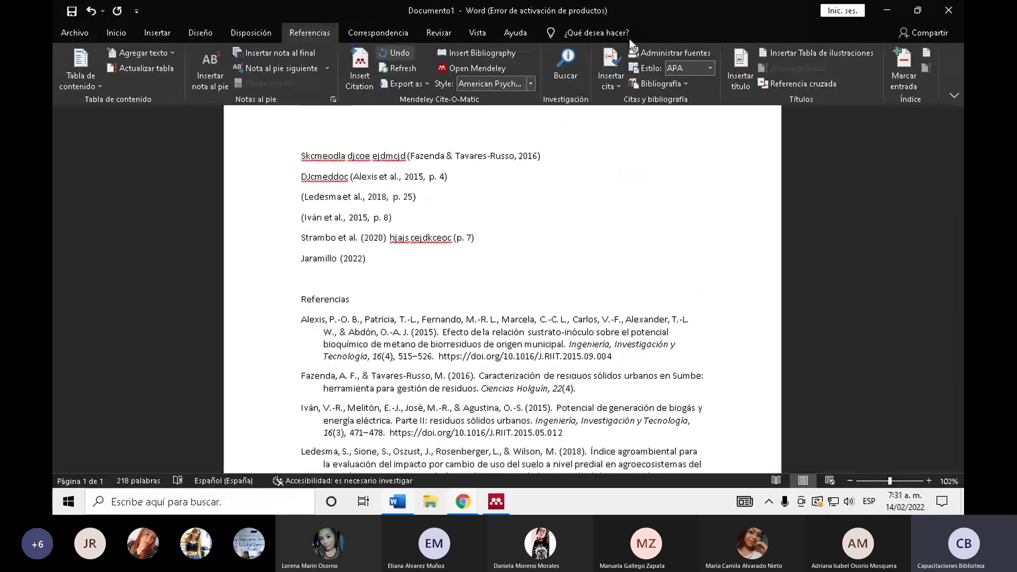
pyautogui.scroll(-4, 595, 134)
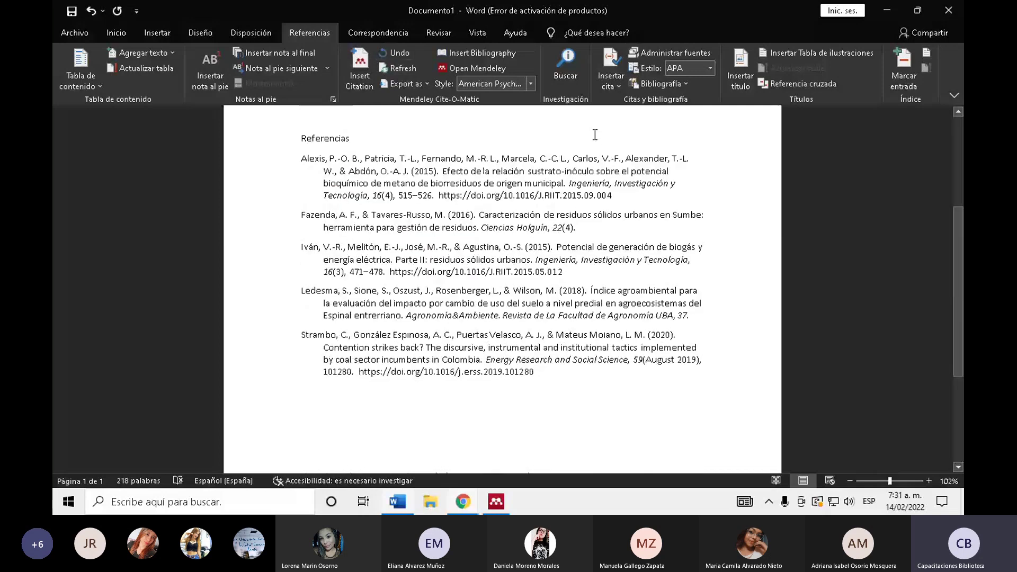
pyautogui.scroll(3, 595, 135)
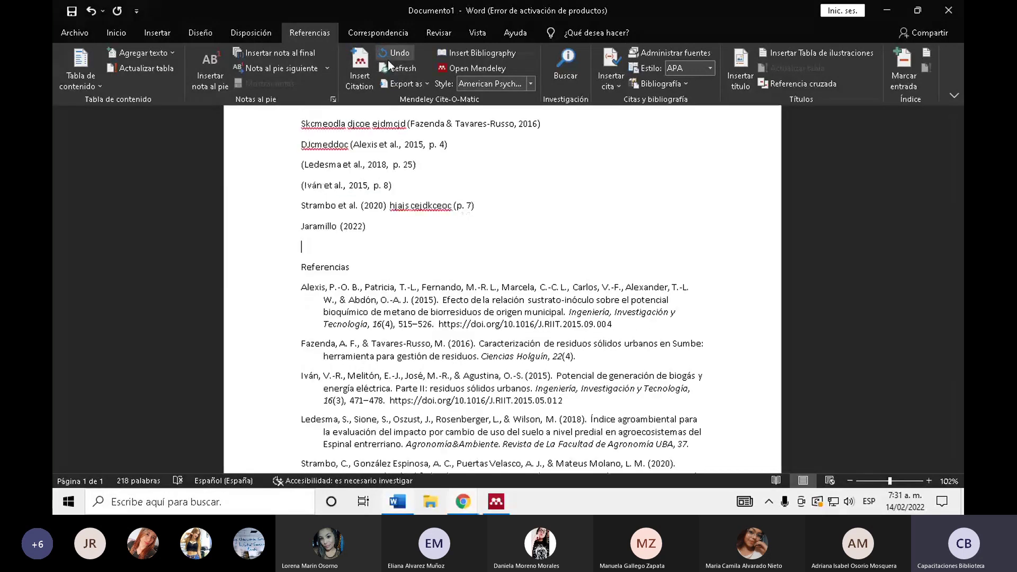
# - Cite the Granda et al. (2019) article from the Mendeley library
pyautogui.click(364, 81)
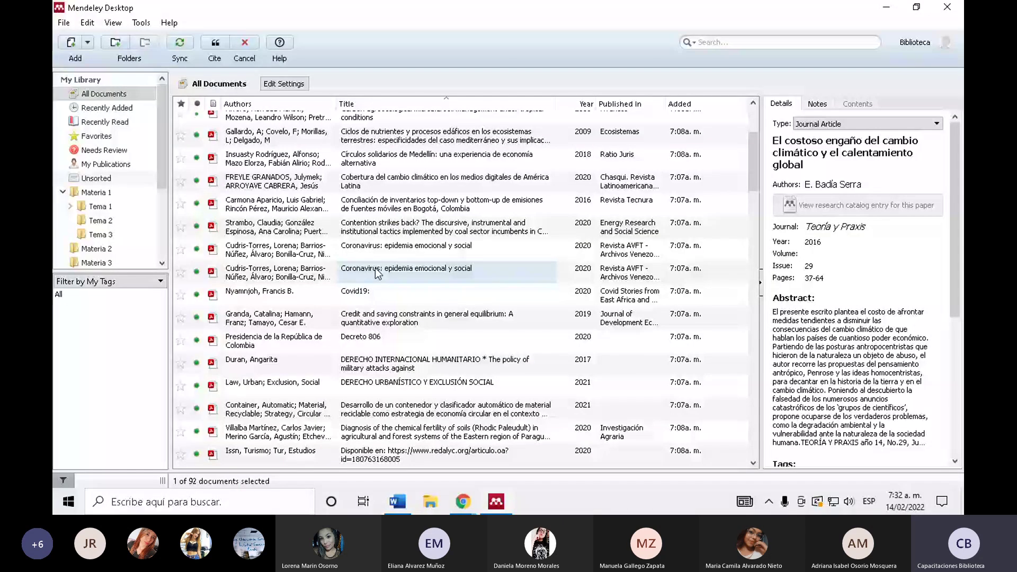
pyautogui.doubleClick(379, 318)
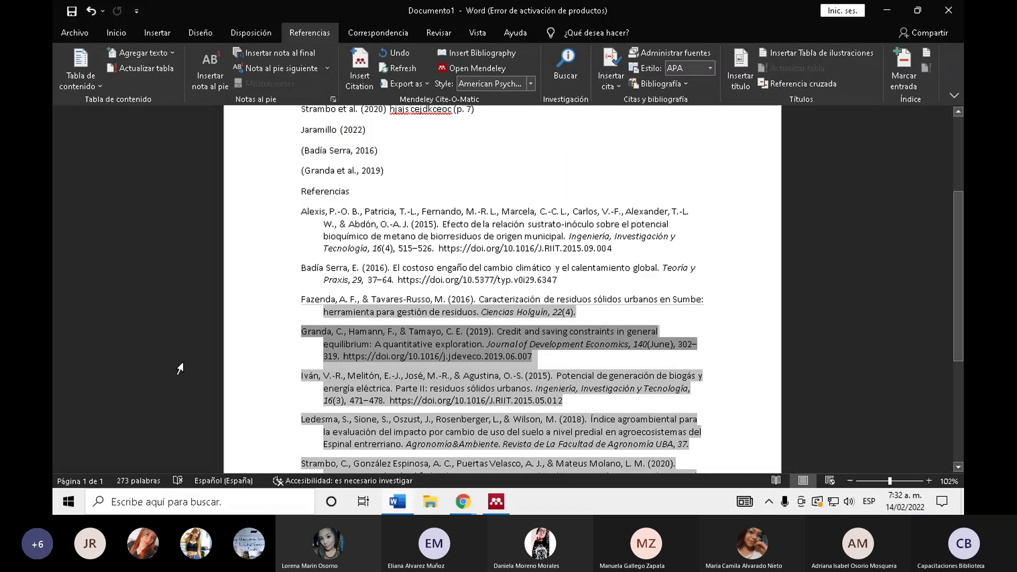
pyautogui.scroll(5, 465, 209)
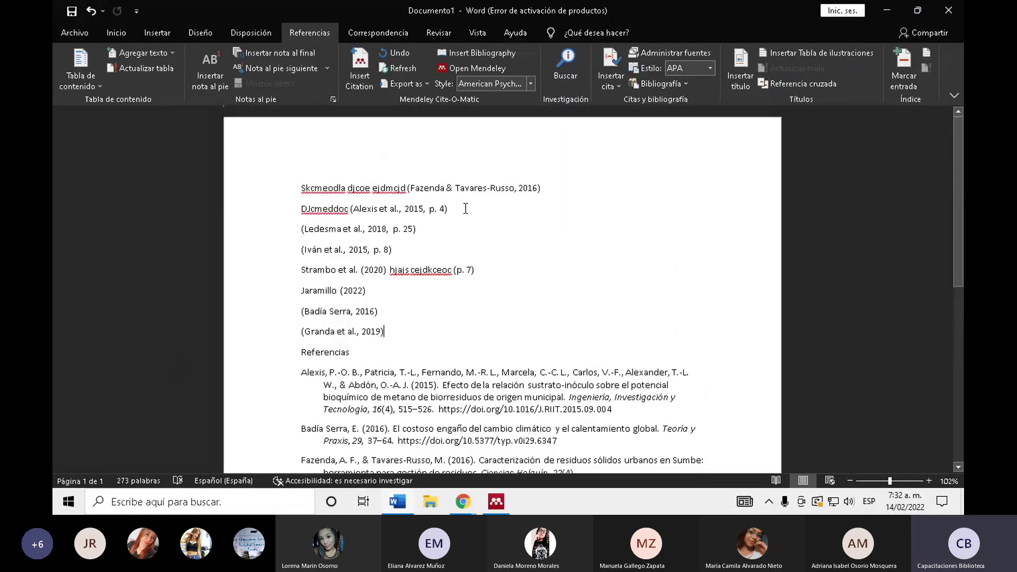
# - Undo to restore the empty line above the Referencias heading
pyautogui.click(419, 190)
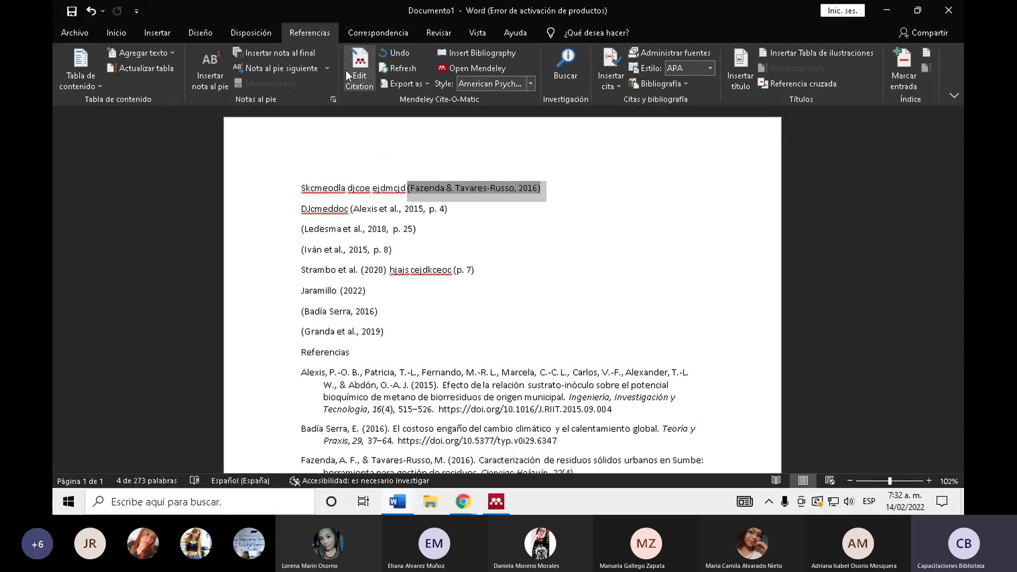
pyautogui.click(544, 288)
pyautogui.press('Up')
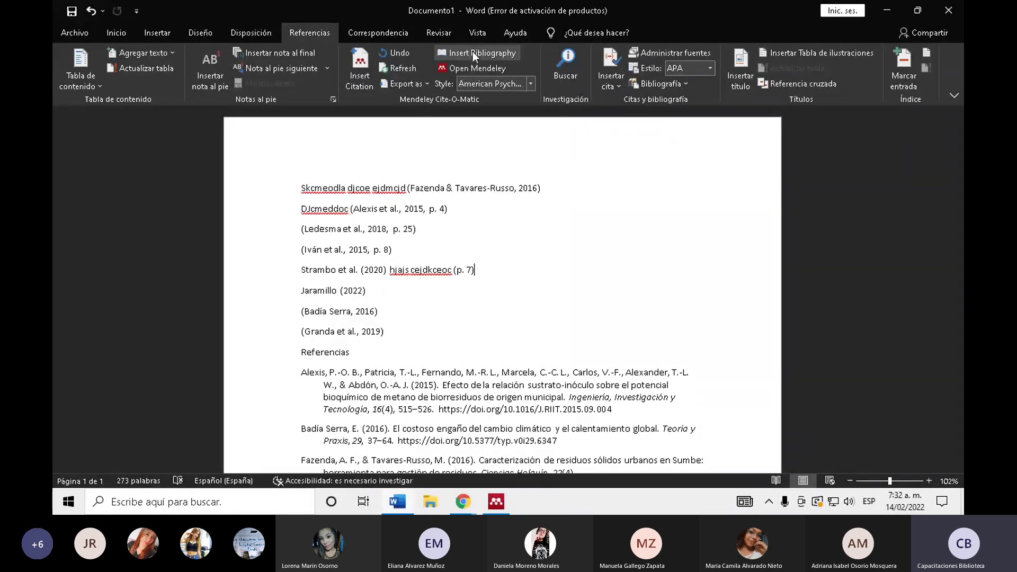
pyautogui.hotkey('ctrl', 'z')
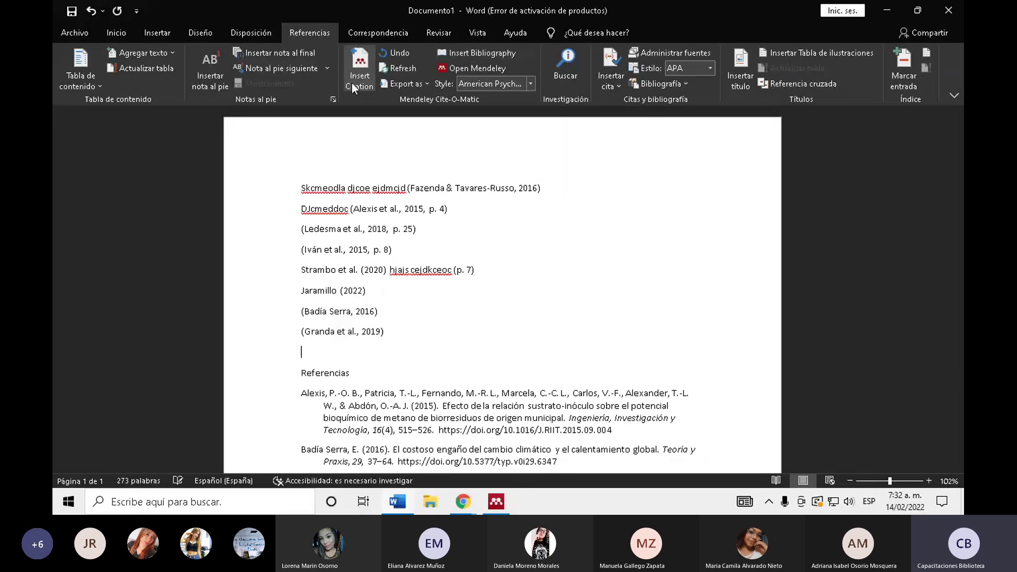
# - Cite Cruz Castaño & Páramo (2020) from Mendeley and check its new Referencias entry
pyautogui.click(358, 79)
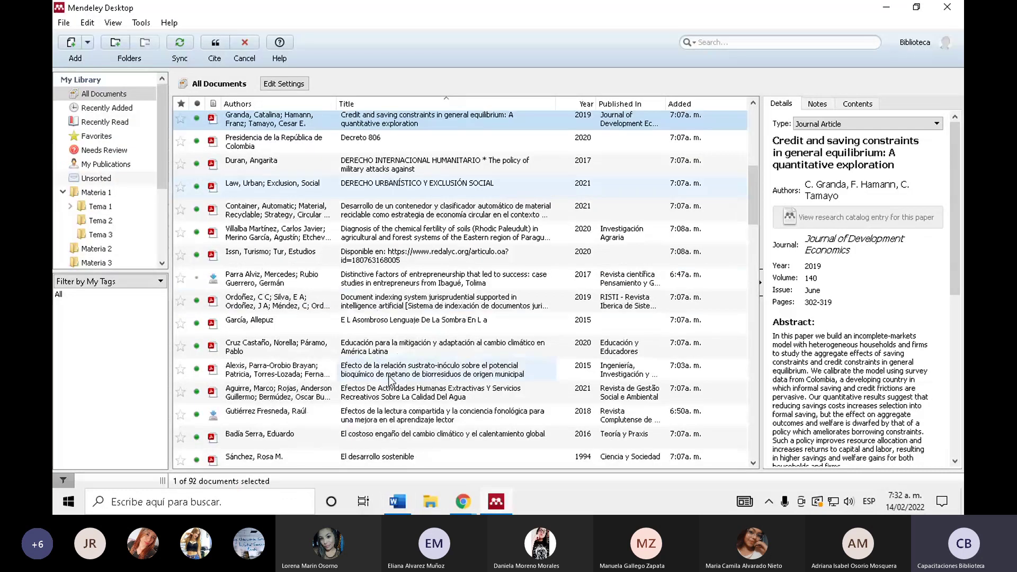
pyautogui.doubleClick(305, 341)
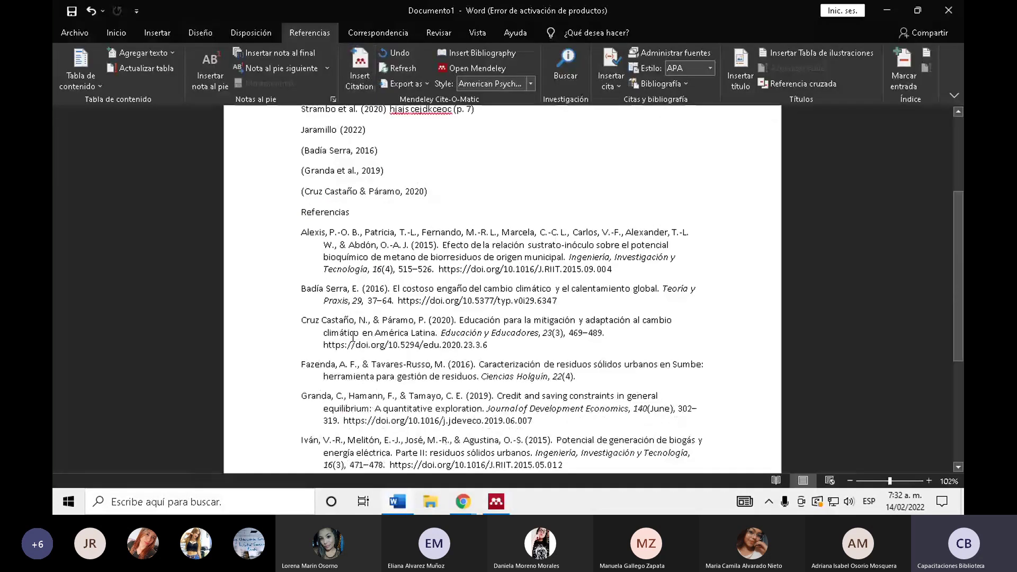
pyautogui.moveTo(563, 465); pyautogui.dragTo(324, 301)
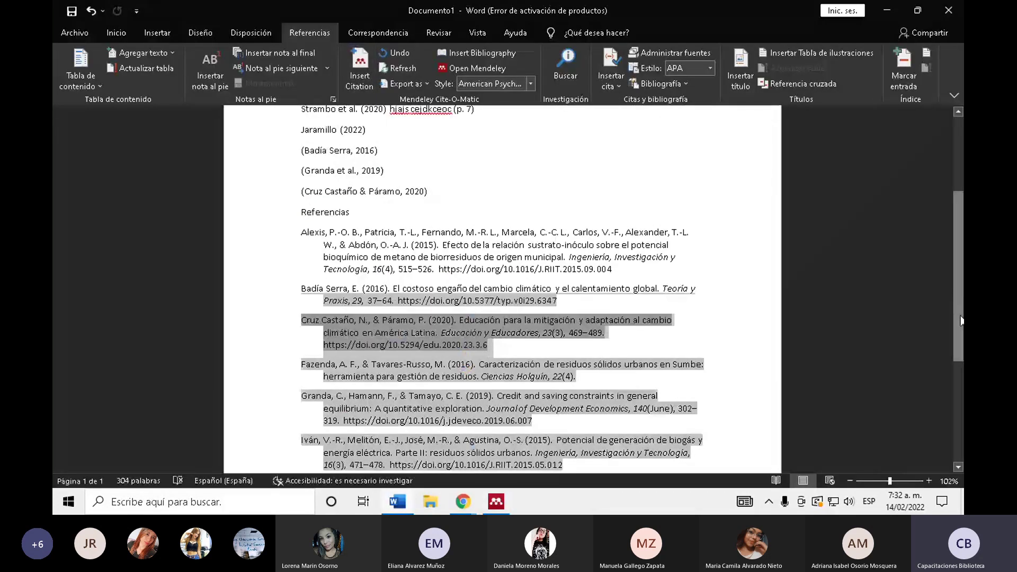
pyautogui.click(840, 228)
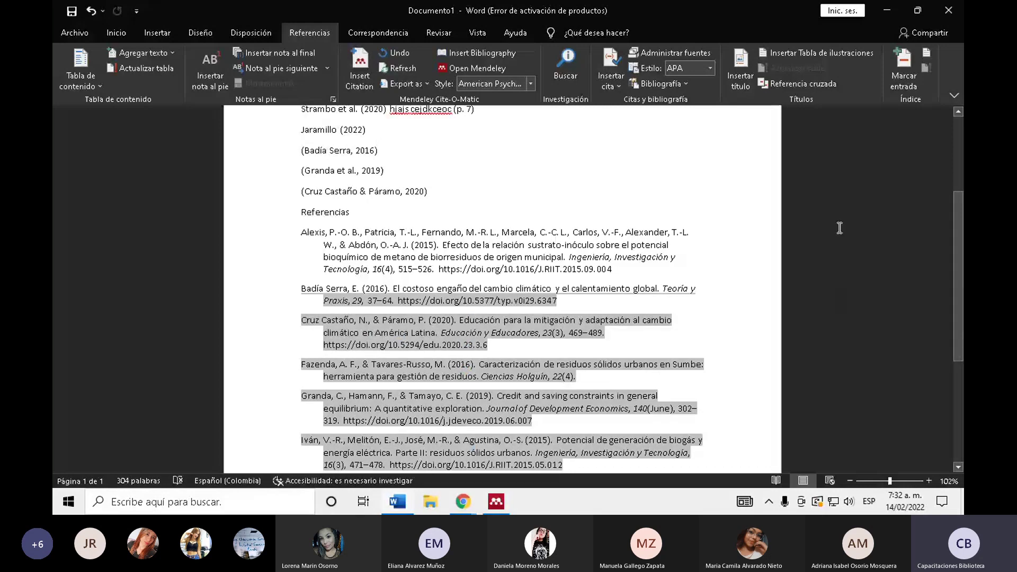
pyautogui.click(400, 224)
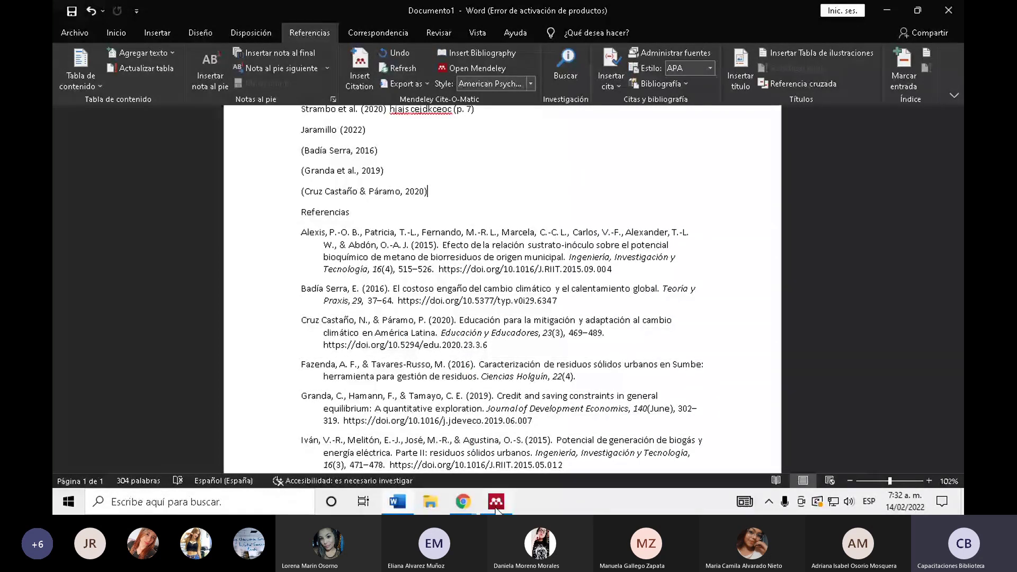
pyautogui.hotkey('alt', 'Tab')
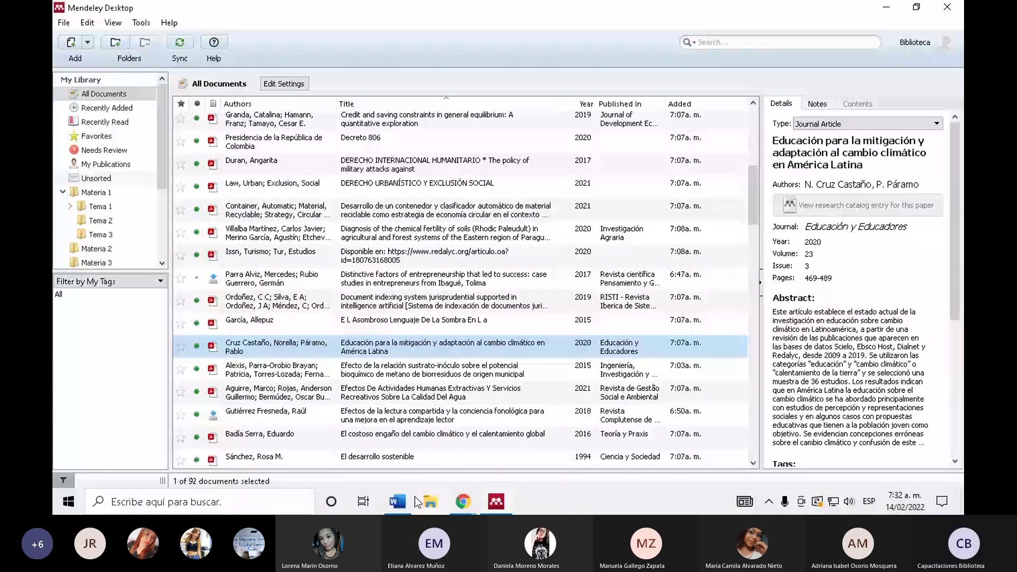
pyautogui.click(399, 502)
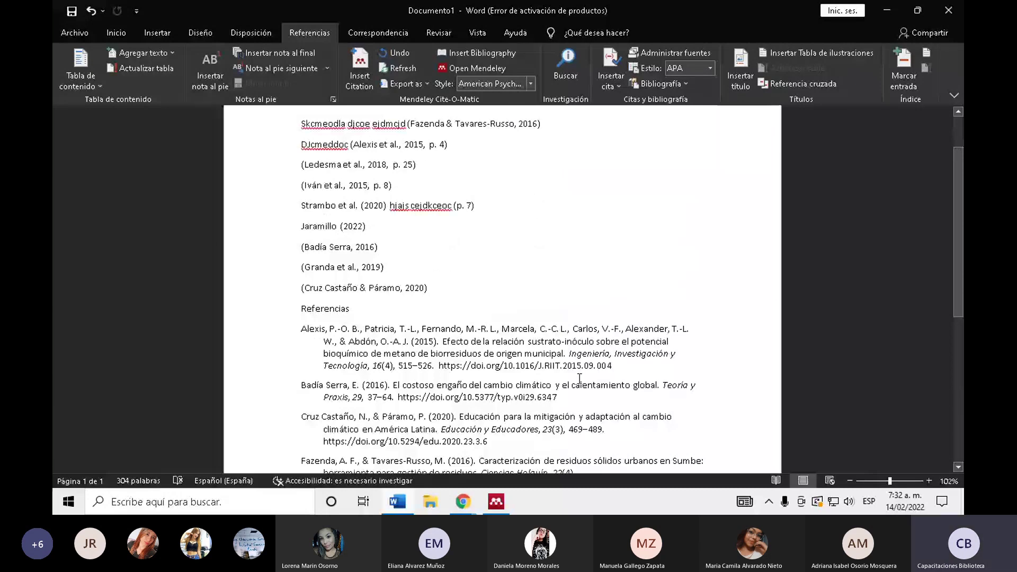
# - Scroll through the citations and Referencias list, then bring Mendeley Desktop back to the front
pyautogui.scroll(-2, 580, 379)
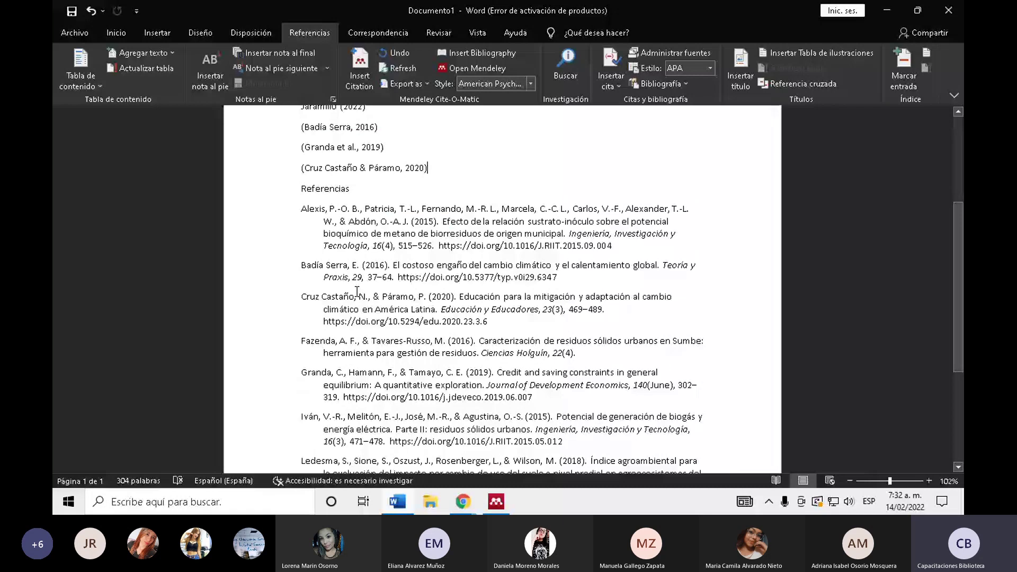
pyautogui.scroll(3, 532, 261)
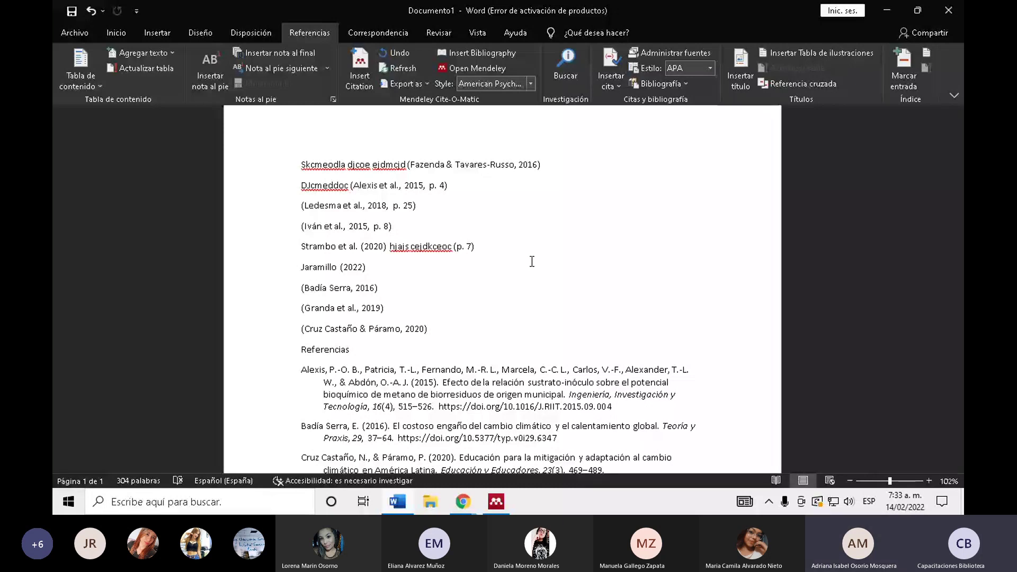
pyautogui.click(496, 501)
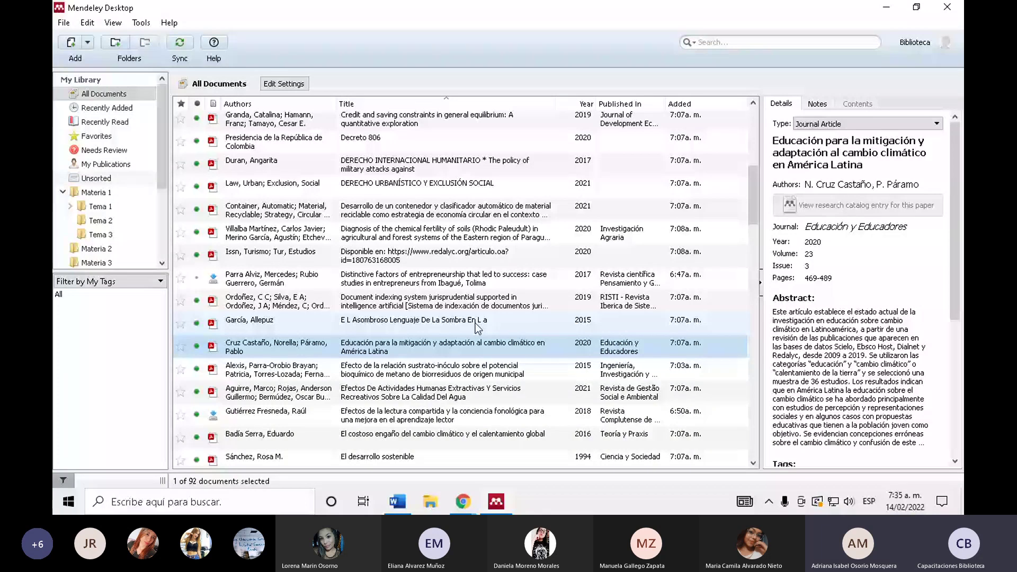
# - Add an empty line after the last citation and switch the citation style to IEEE
pyautogui.hotkey('alt', 'Tab')
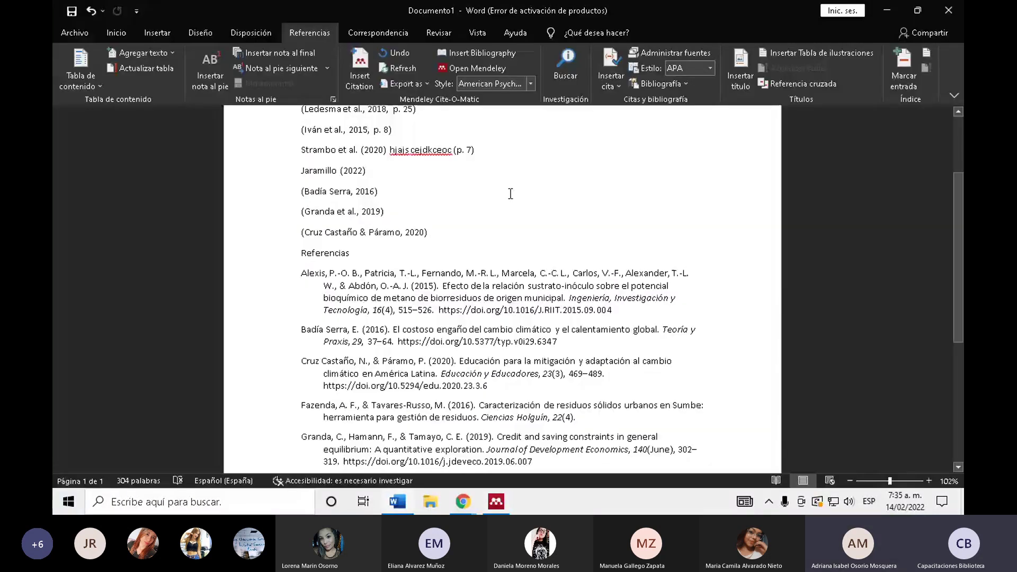
pyautogui.press('Return')
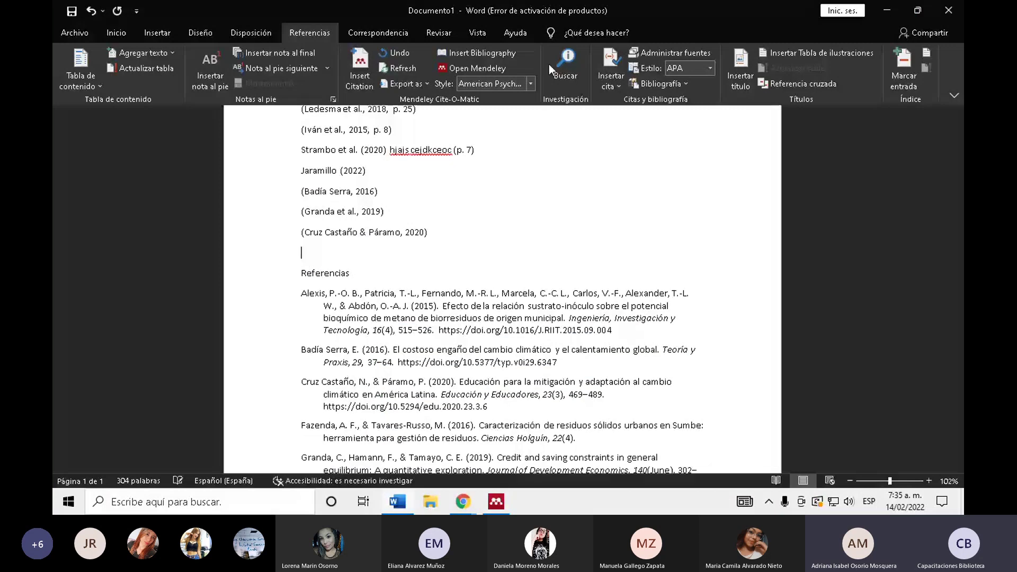
pyautogui.click(530, 84)
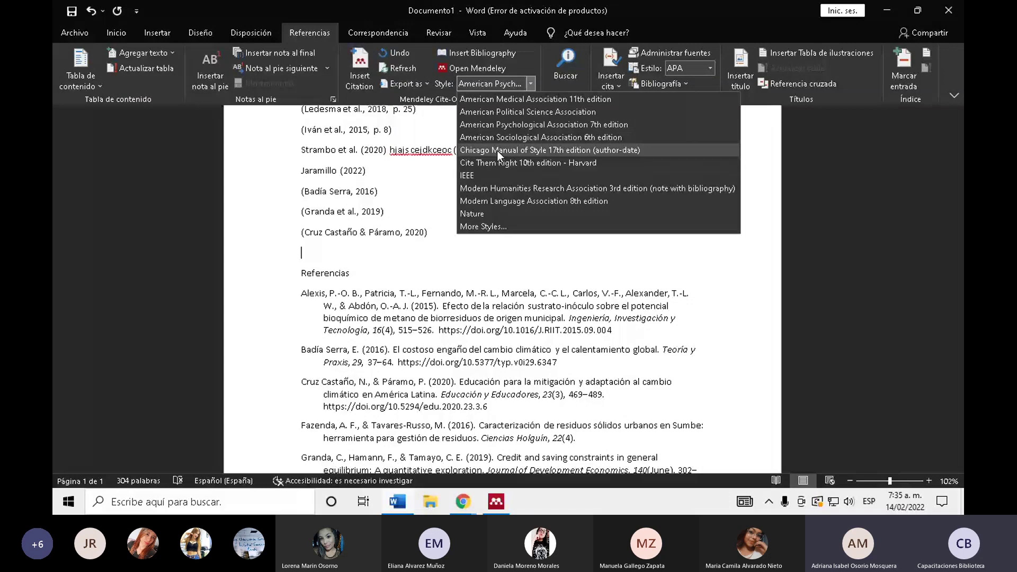
pyautogui.click(491, 181)
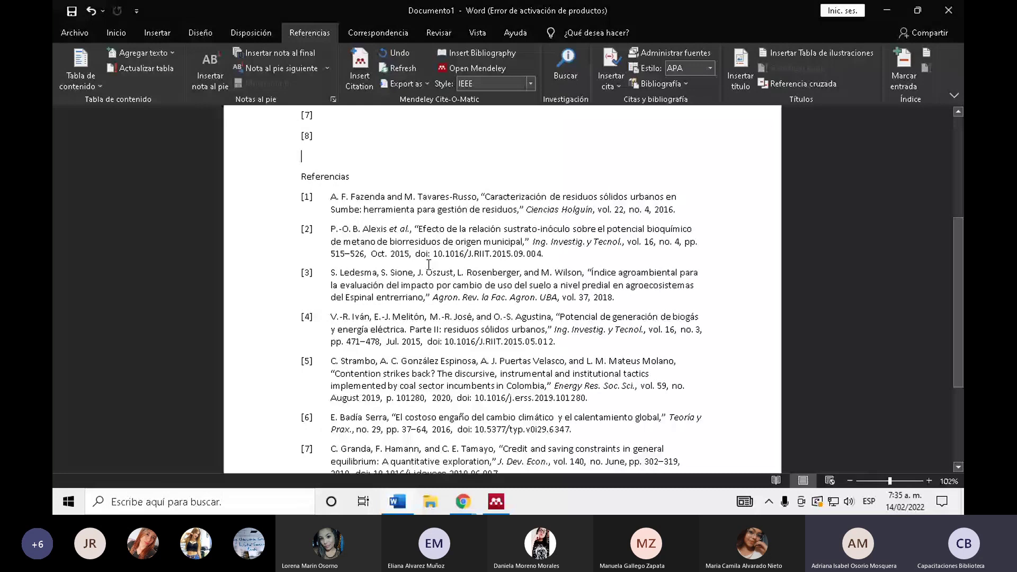
# - Restore the American Psychological Association style and review the alphabetical Referencias list
pyautogui.scroll(3, 428, 264)
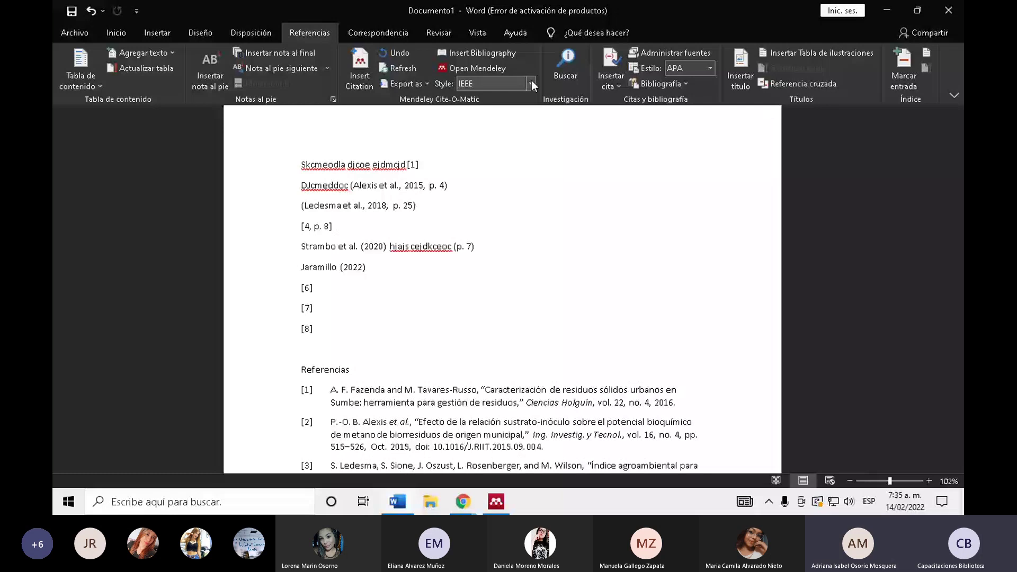
pyautogui.click(530, 83)
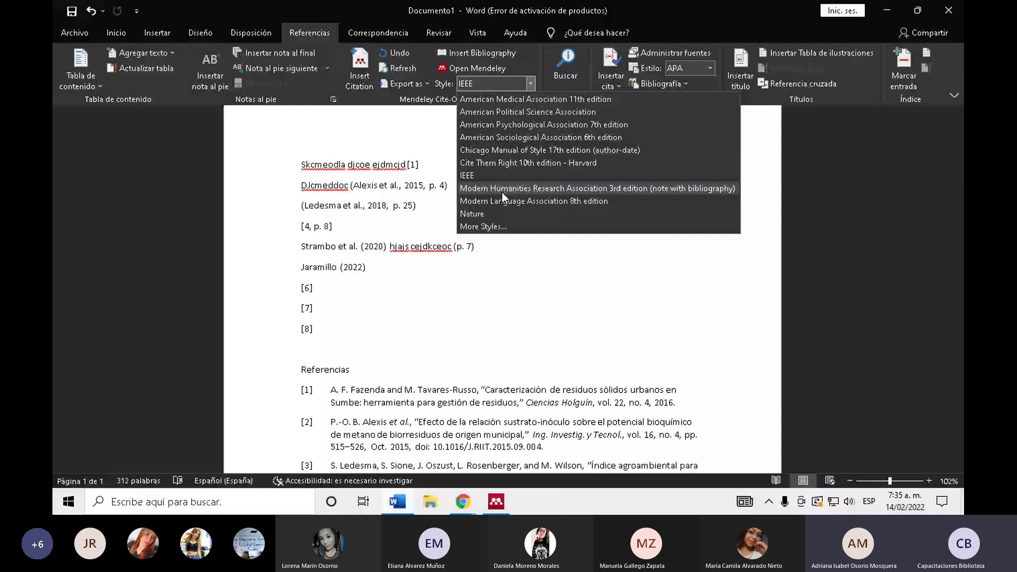
pyautogui.scroll(1, 413, 295)
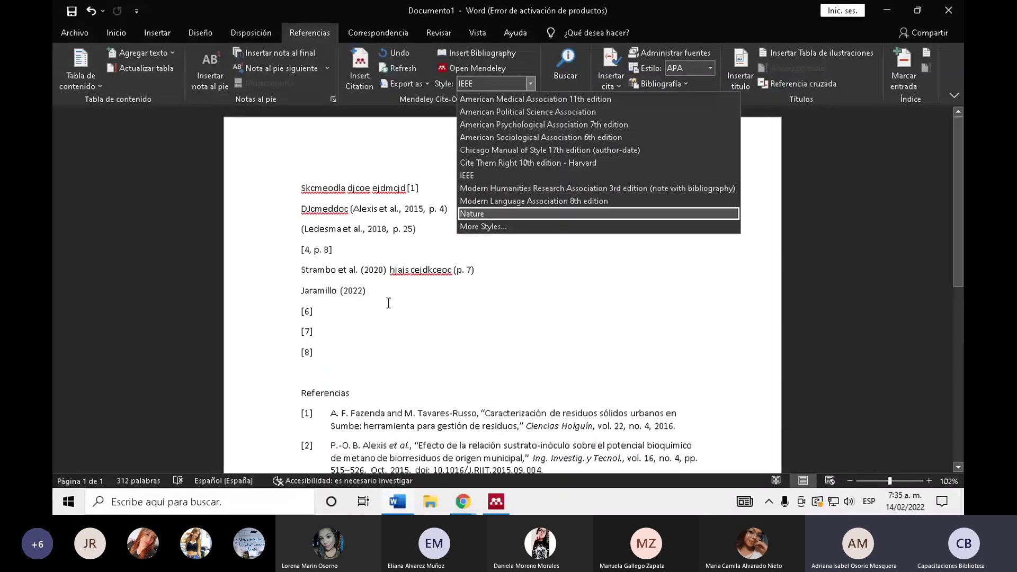
pyautogui.click(364, 374)
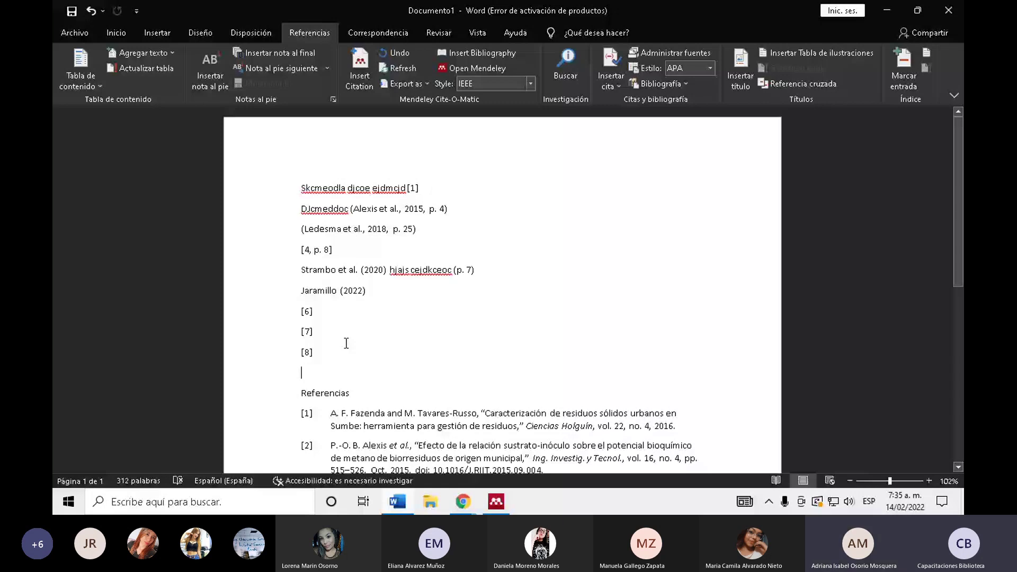
pyautogui.scroll(-2, 424, 256)
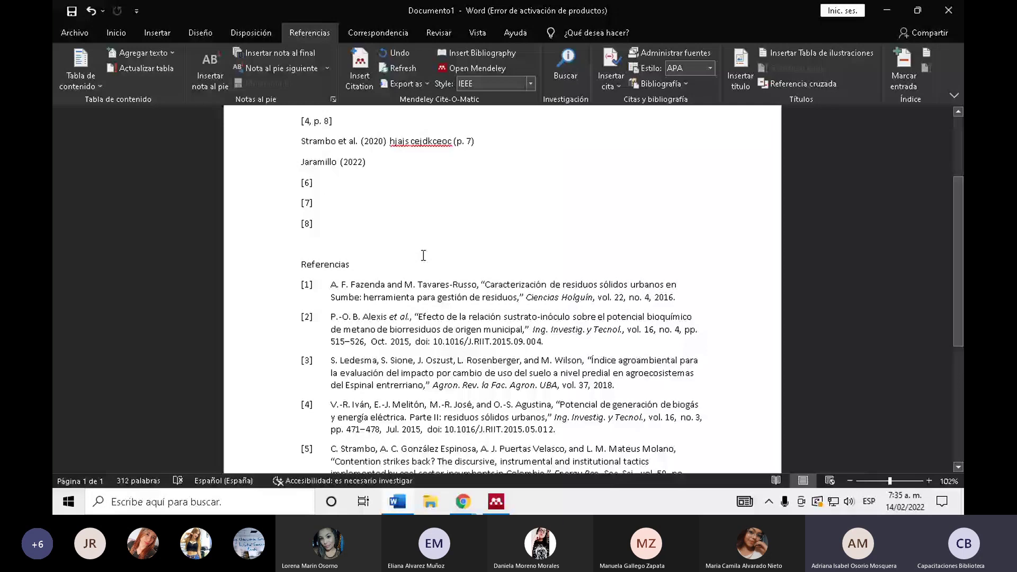
pyautogui.scroll(-1, 423, 255)
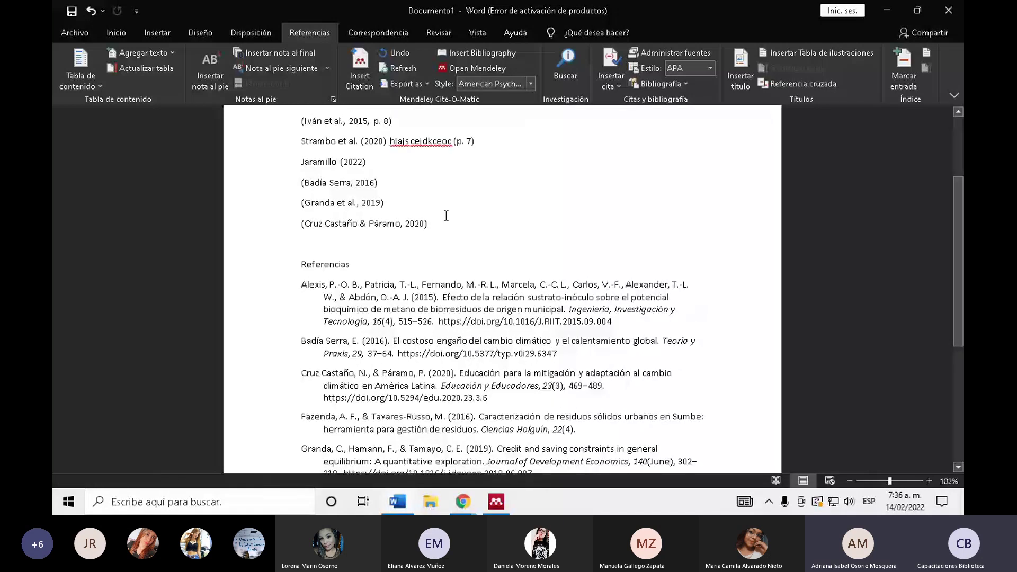
pyautogui.scroll(1, 446, 215)
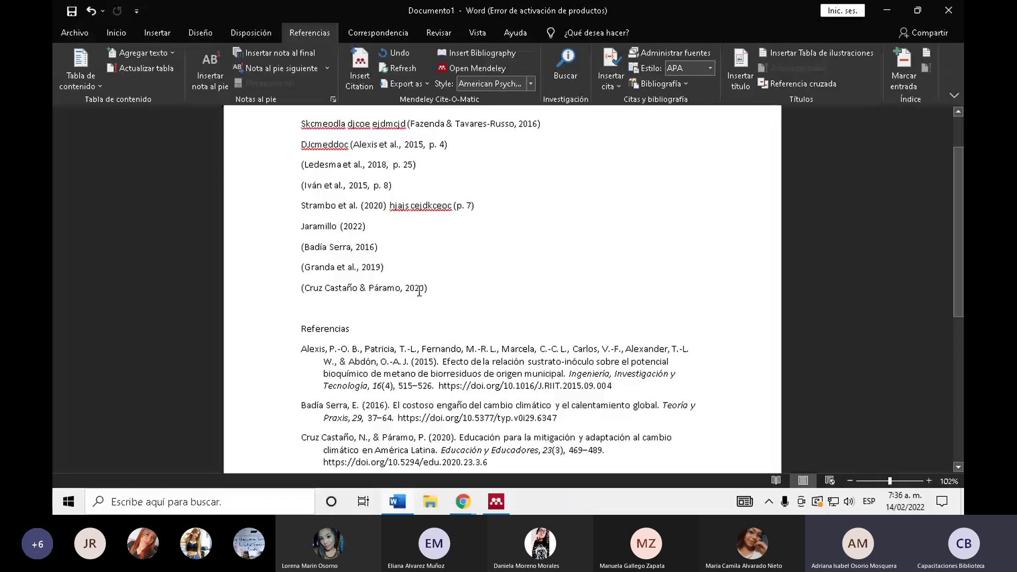
pyautogui.scroll(-4, 419, 291)
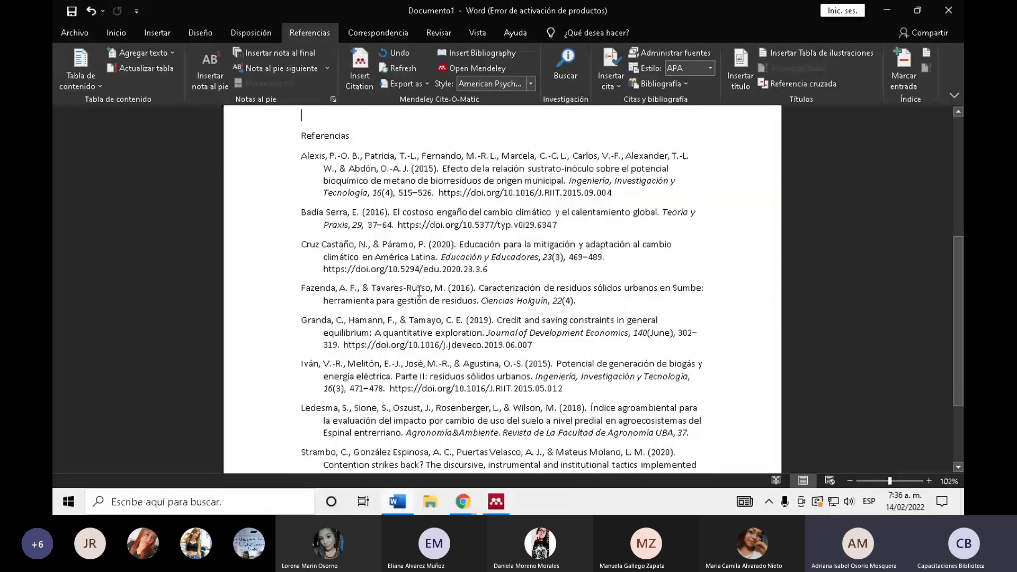
pyautogui.scroll(-2, 419, 291)
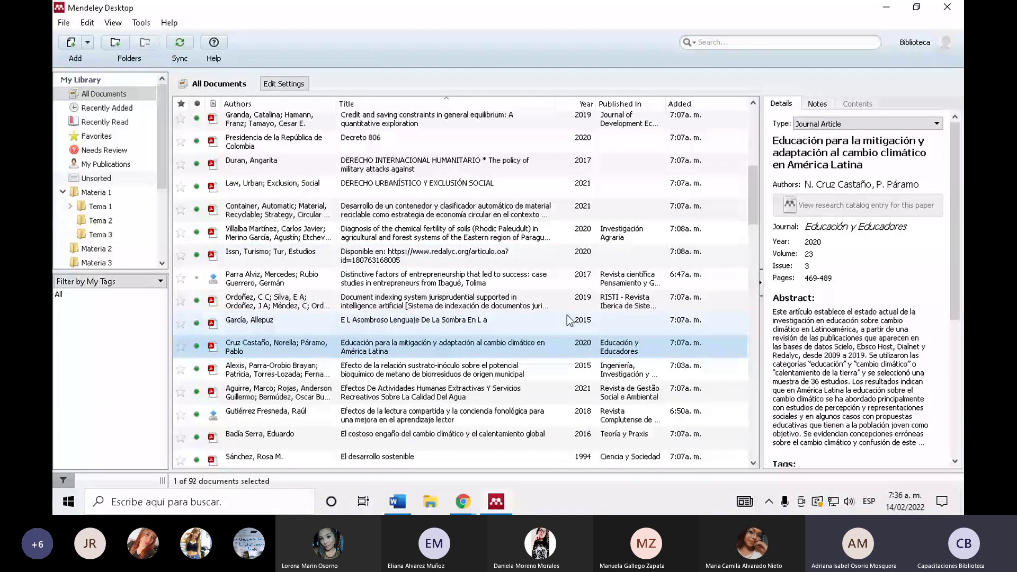
pyautogui.click(402, 501)
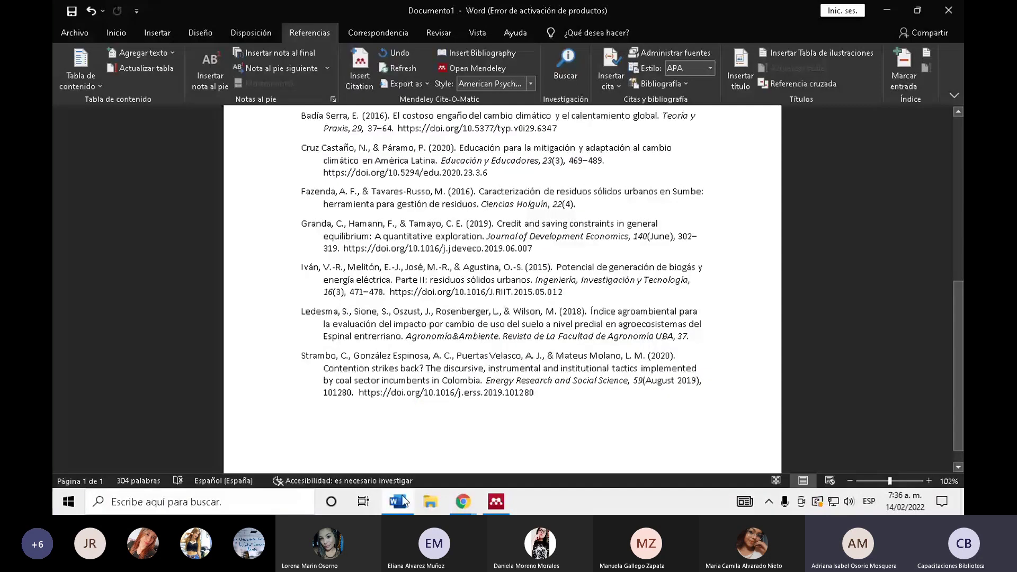
pyautogui.scroll(10, 468, 235)
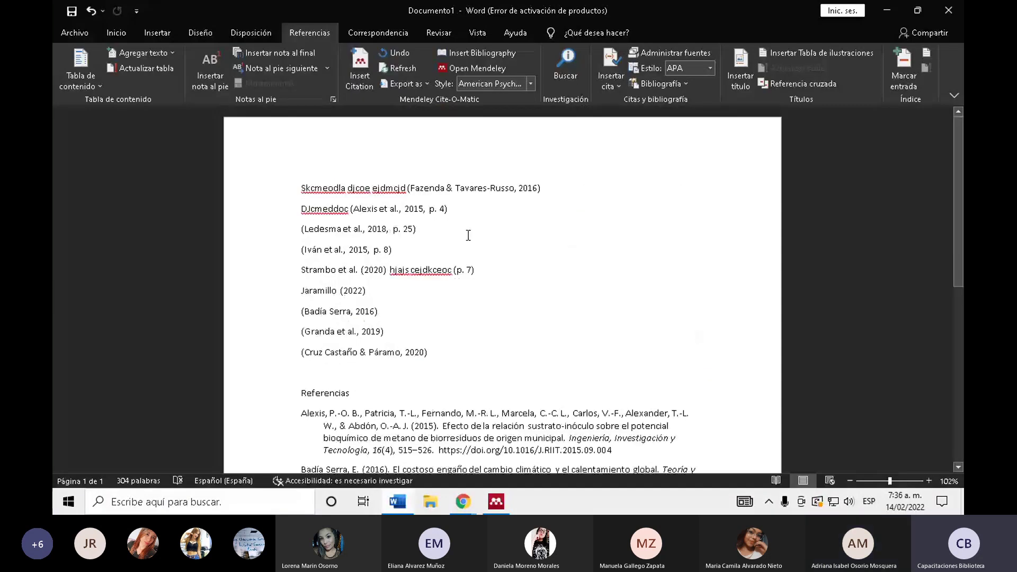